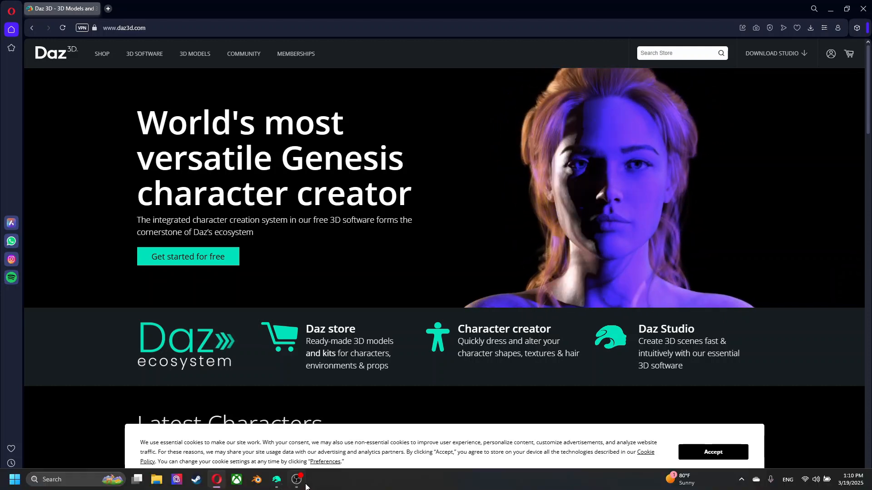
Switch to DAZ Studio and replace the scene's existing figure with a freshly loaded Genesis 9 from the Starter Essentials figures
{"action": "left_click", "coordinate": [276, 486]}
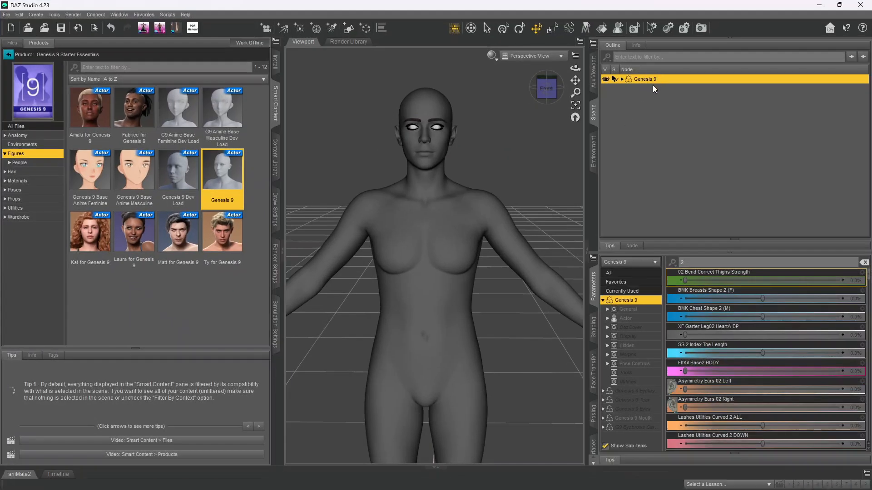
{"action": "key", "text": "Delete"}
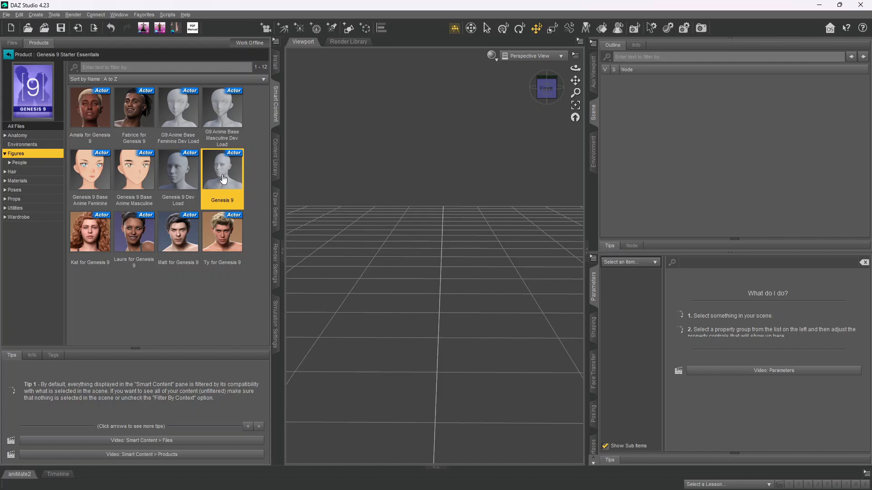
{"action": "mouse_move", "coordinate": [223, 179]}
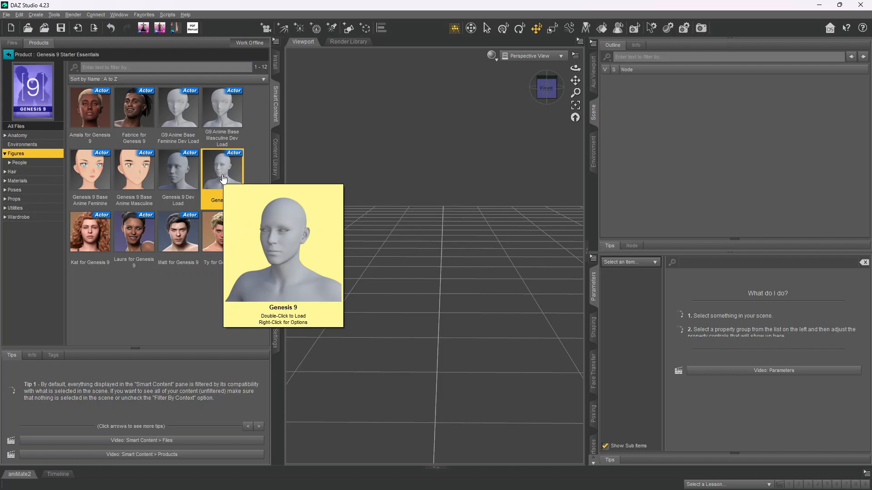
{"action": "double_click", "coordinate": [223, 177]}
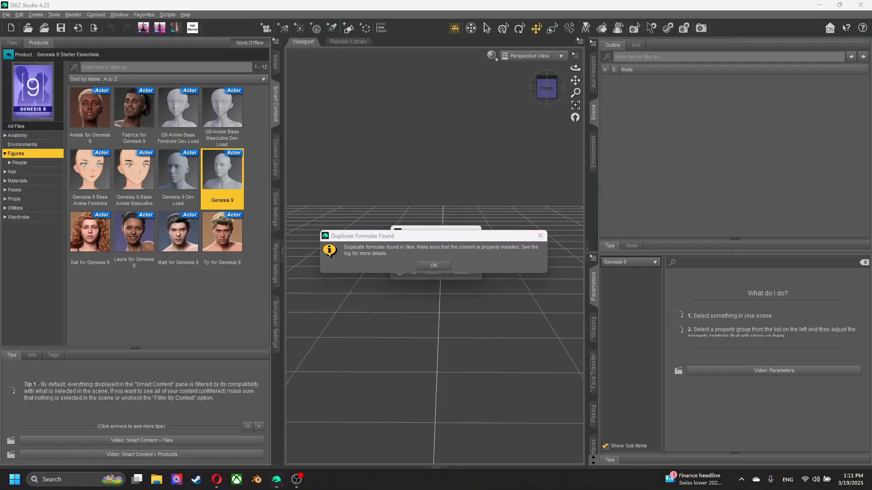
{"action": "left_click", "coordinate": [296, 480]}
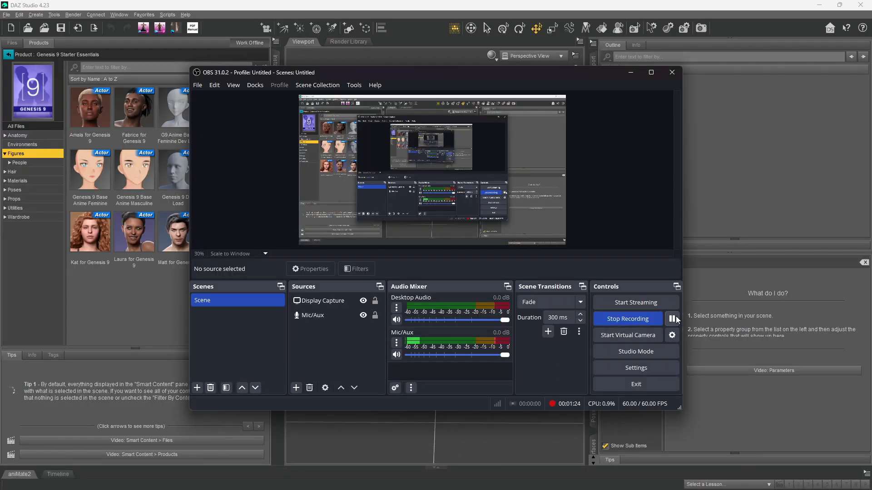
{"action": "left_click", "coordinate": [631, 71]}
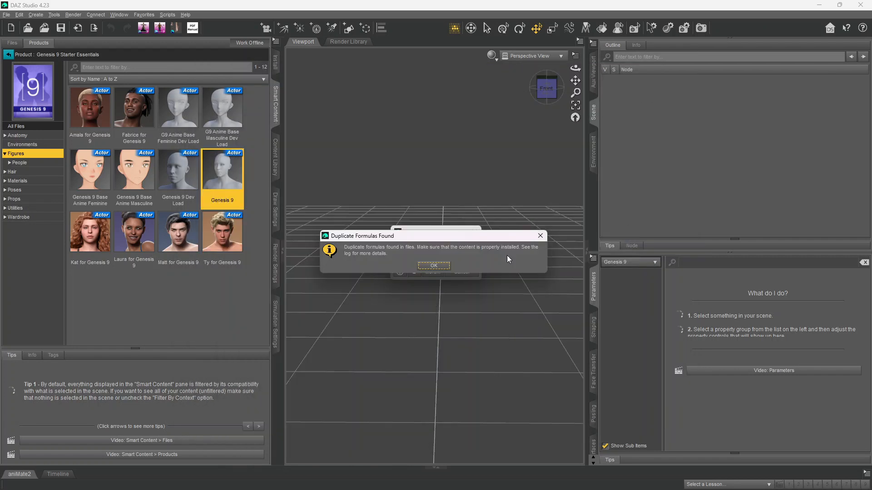
{"action": "left_click", "coordinate": [433, 268]}
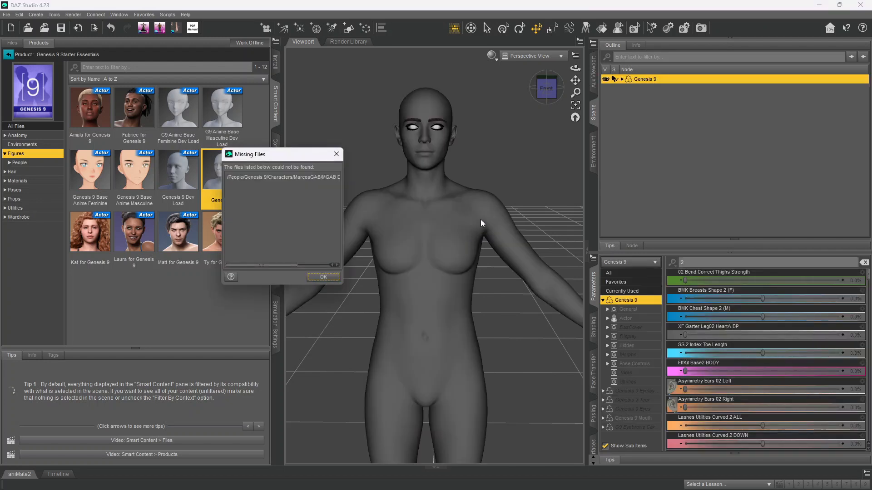
{"action": "left_click", "coordinate": [314, 278]}
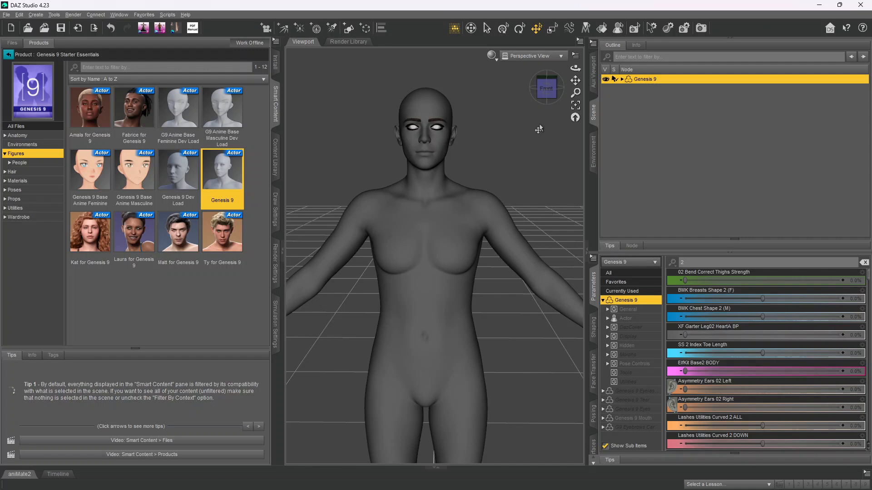
Delete the eyelashes, tear, eyes, mouth and eyebrows attached to the Genesis 9 figure, leaving only its Hip hierarchy
{"action": "left_click", "coordinate": [621, 79]}
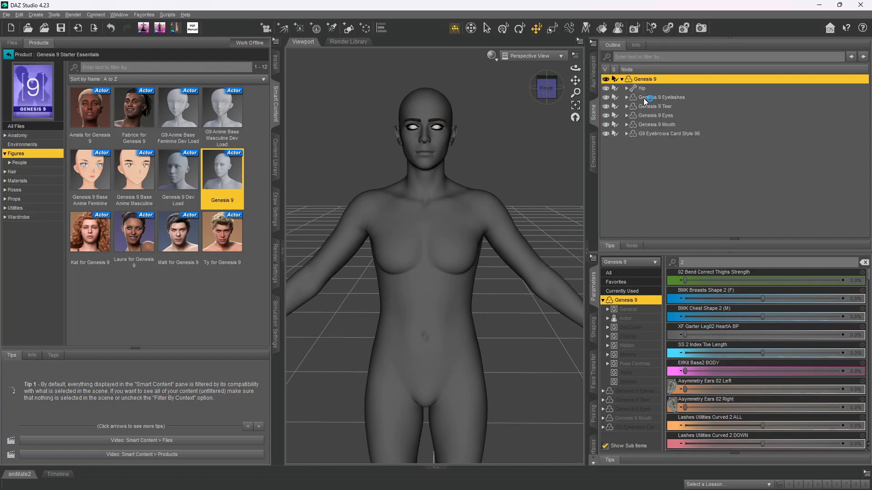
{"action": "left_click", "coordinate": [647, 98]}
{"action": "left_click", "coordinate": [621, 79]}
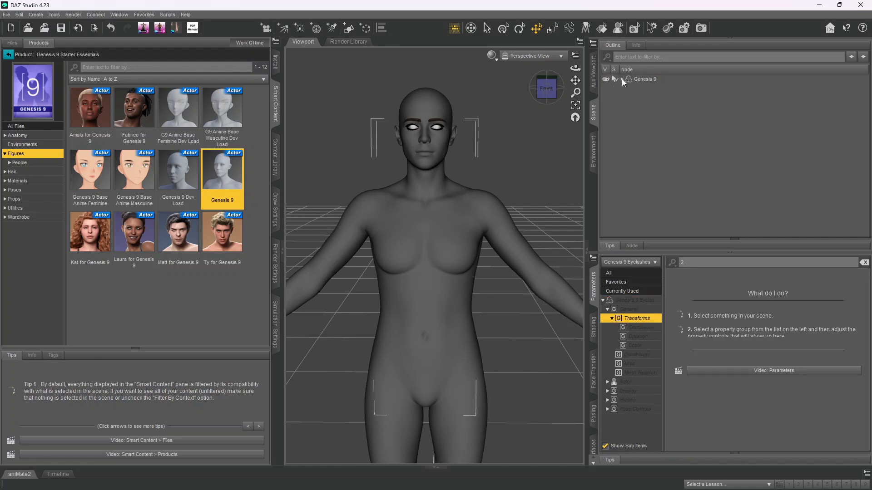
{"action": "left_click", "coordinate": [622, 79]}
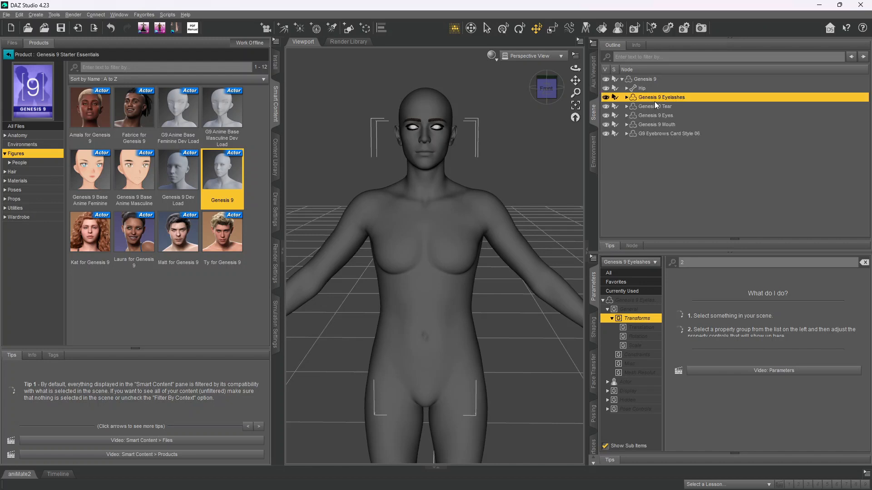
{"action": "key", "text": "Delete"}
{"action": "key", "text": "Delete"}
{"action": "key", "text": "Delete"}
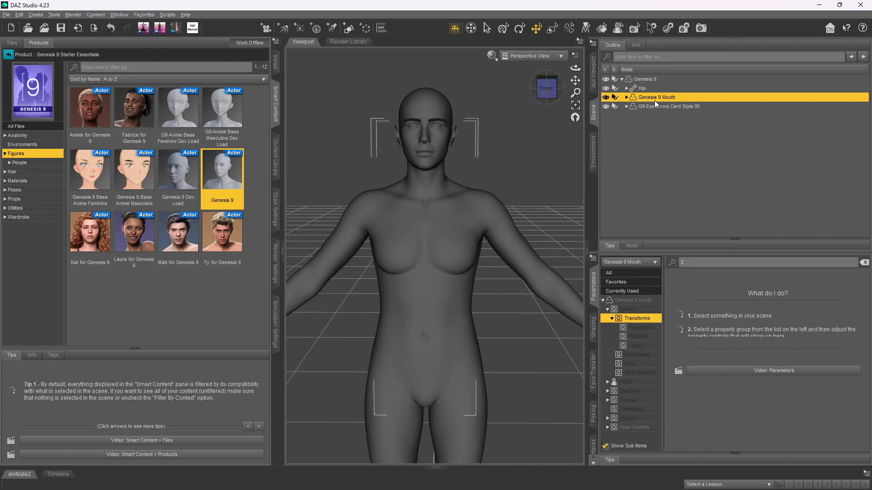
{"action": "key", "text": "Delete"}
{"action": "key", "text": "Delete"}
Select the Genesis 9 figure and clear the text filter on its parameters
{"action": "left_click", "coordinate": [666, 79]}
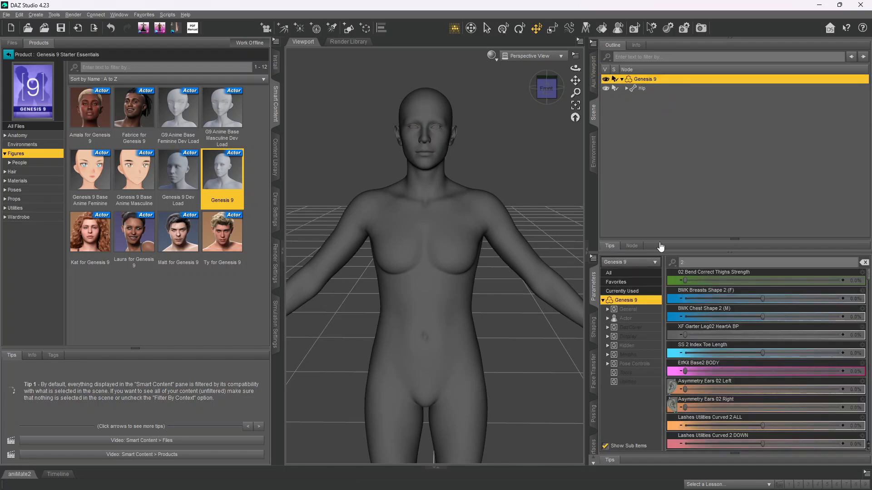
{"action": "left_click", "coordinate": [643, 337]}
{"action": "left_click", "coordinate": [644, 332]}
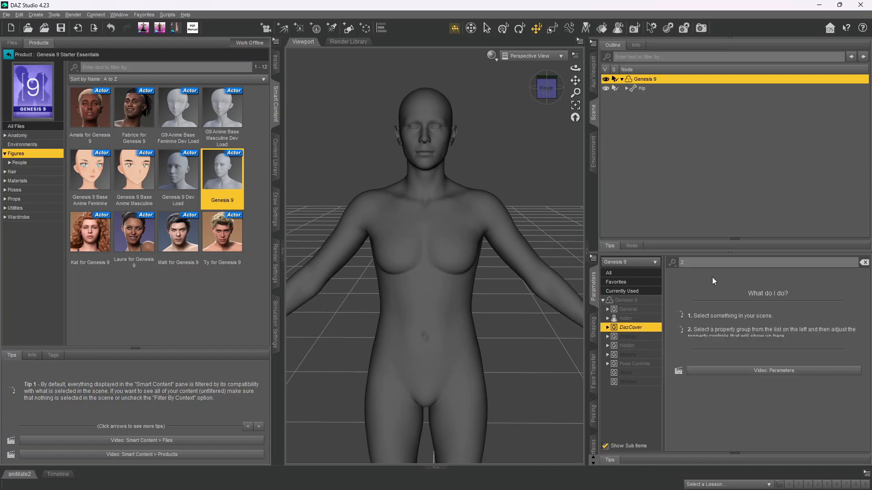
{"action": "key", "text": "BackSpace"}
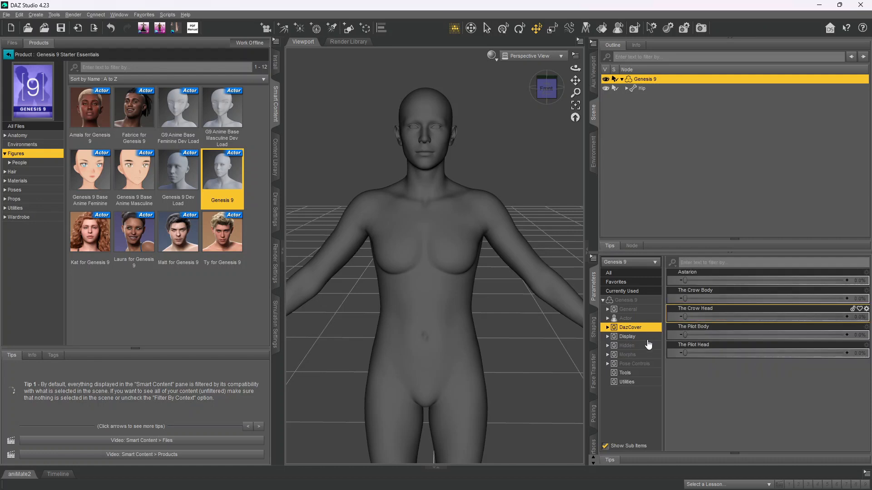
Set the figure's Resolution Level to Base and both View SubD Level and Render SubD Level (Minimum) to 0
{"action": "left_click", "coordinate": [647, 336]}
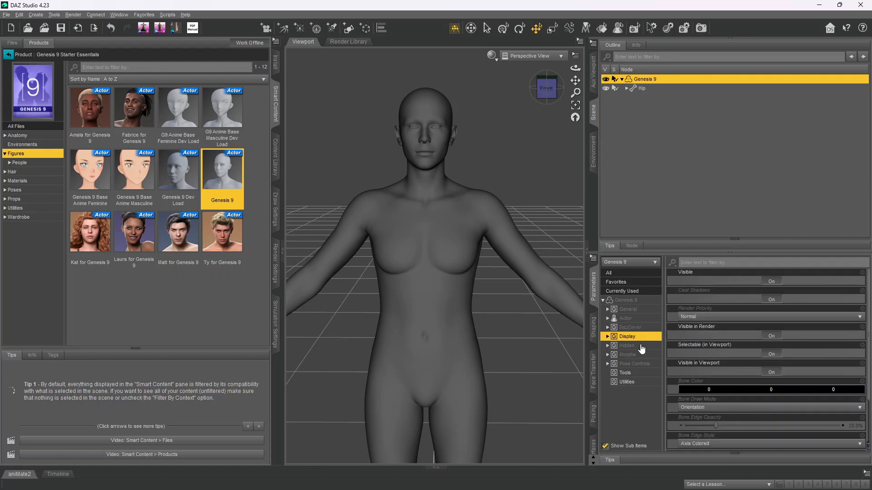
{"action": "left_click", "coordinate": [639, 328]}
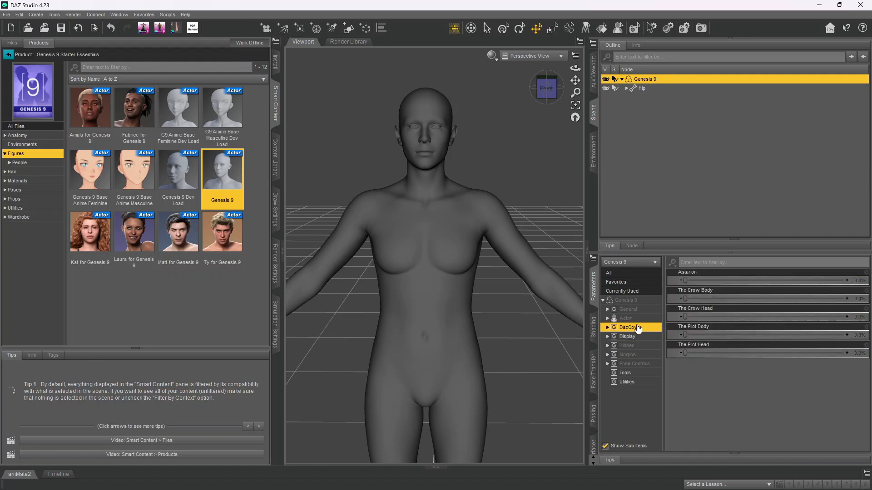
{"action": "left_click", "coordinate": [640, 320]}
{"action": "left_click", "coordinate": [637, 310]}
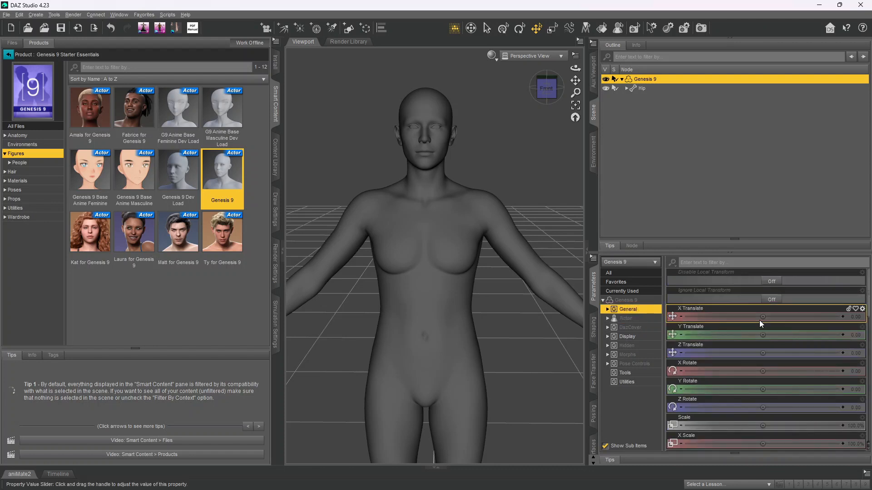
{"action": "scroll", "coordinate": [759, 320], "scroll_direction": "down", "scroll_amount": 5}
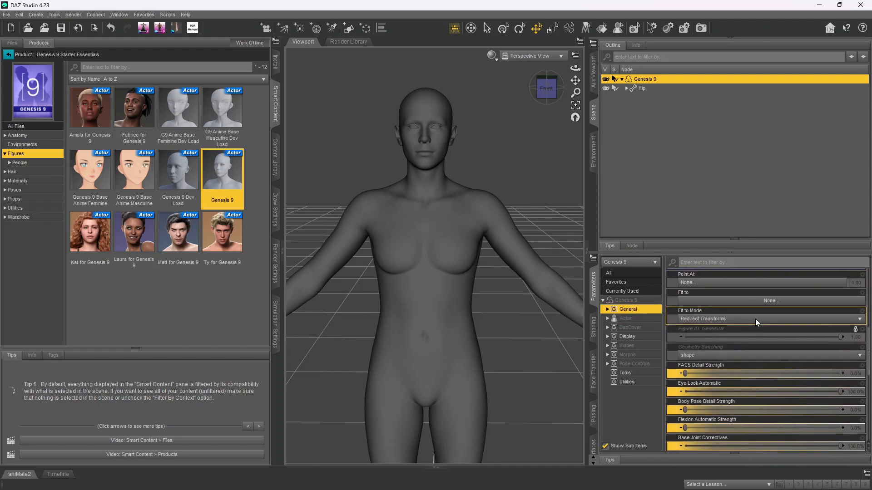
{"action": "scroll", "coordinate": [756, 319], "scroll_direction": "down", "scroll_amount": 10}
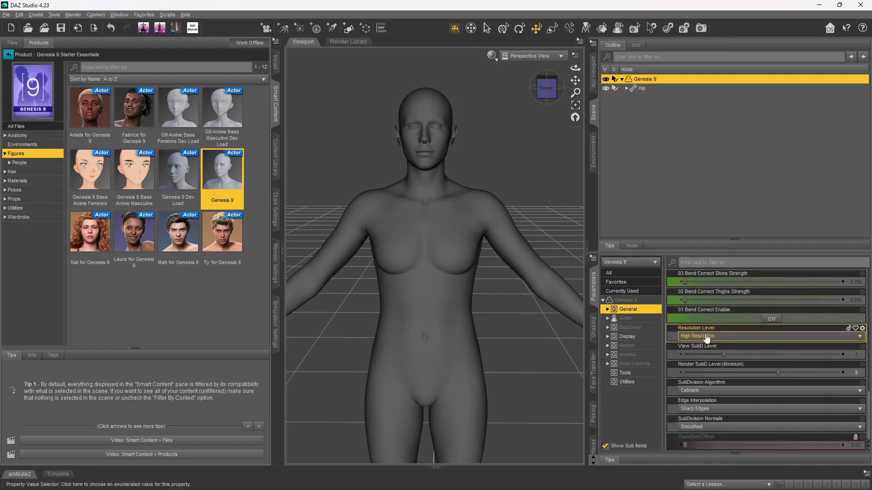
{"action": "left_click", "coordinate": [717, 337]}
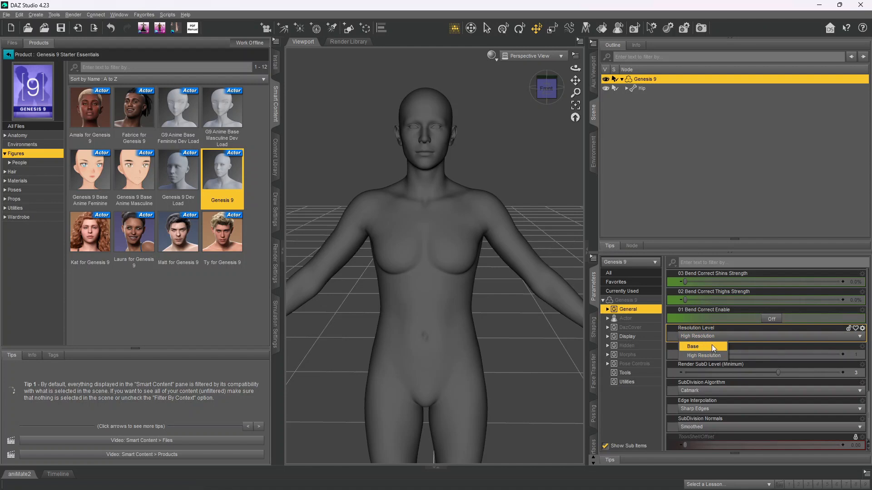
{"action": "left_click", "coordinate": [712, 346]}
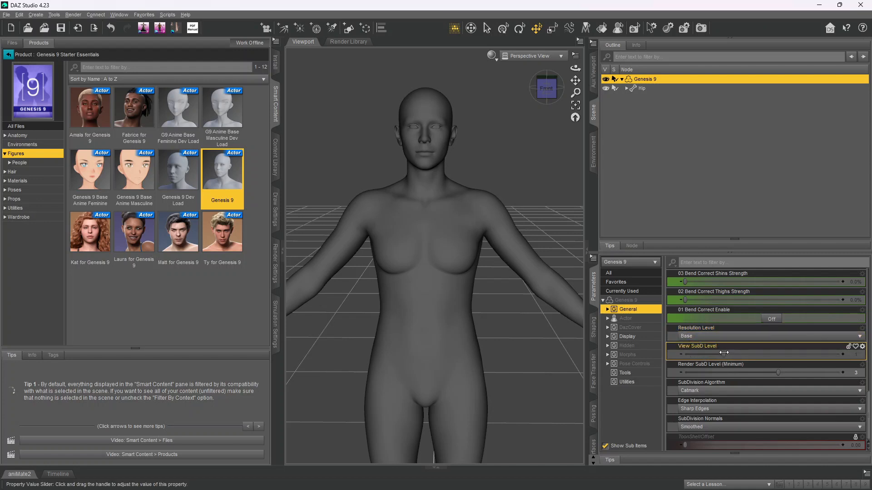
{"action": "left_click_drag", "start_coordinate": [724, 354], "coordinate": [686, 353]}
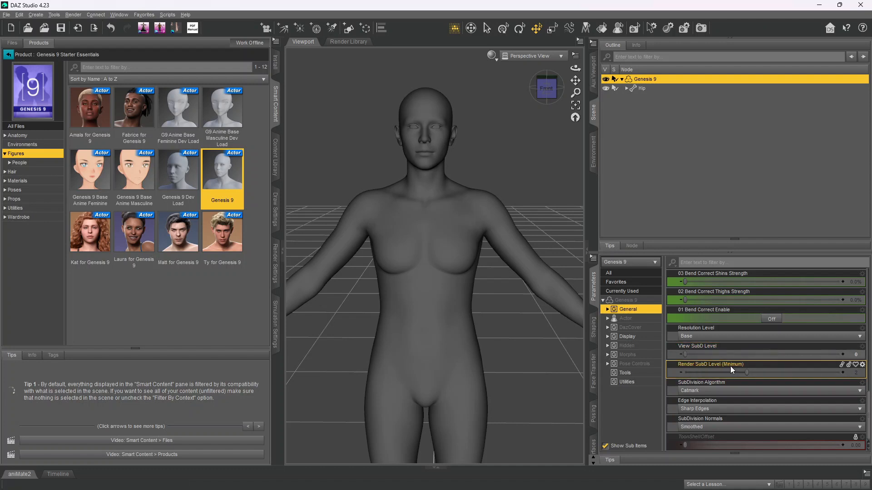
{"action": "left_click_drag", "start_coordinate": [746, 373], "coordinate": [684, 373]}
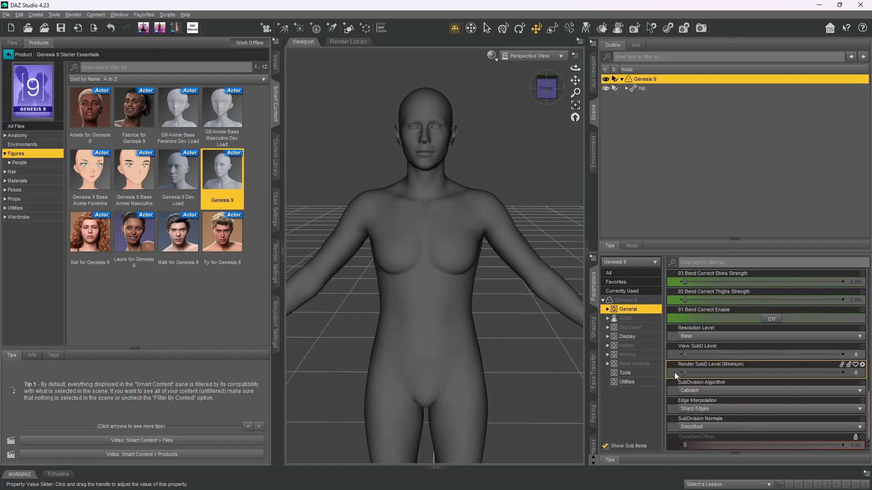
Export the figure to the Desktop as a Wavefront Object file named "morph to be done", bringing up the OBJ export options
{"action": "left_click", "coordinate": [7, 15]}
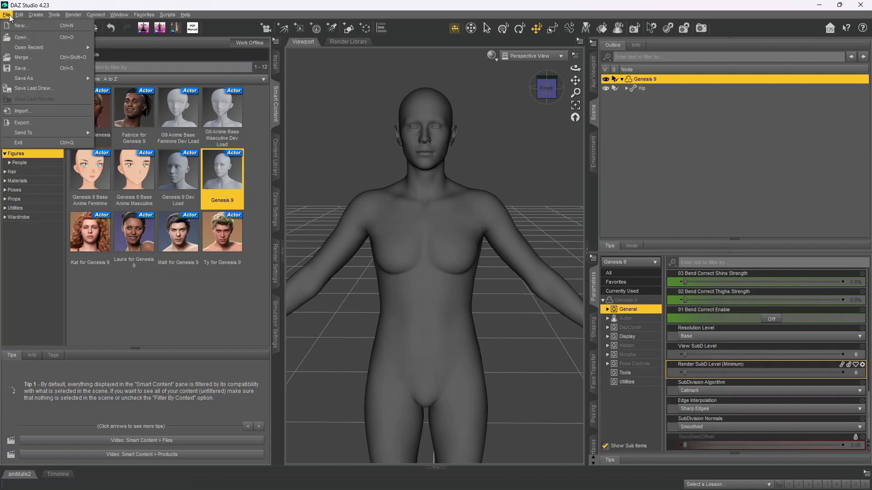
{"action": "left_click", "coordinate": [39, 124]}
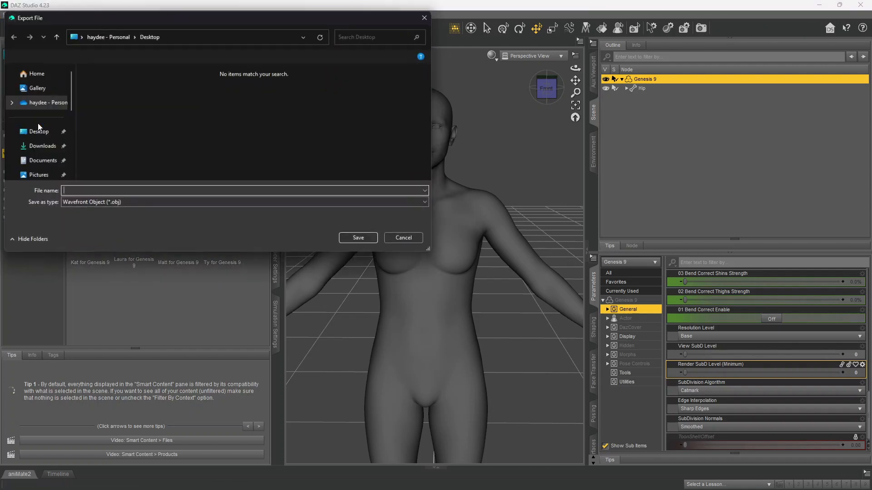
{"action": "left_click", "coordinate": [123, 192]}
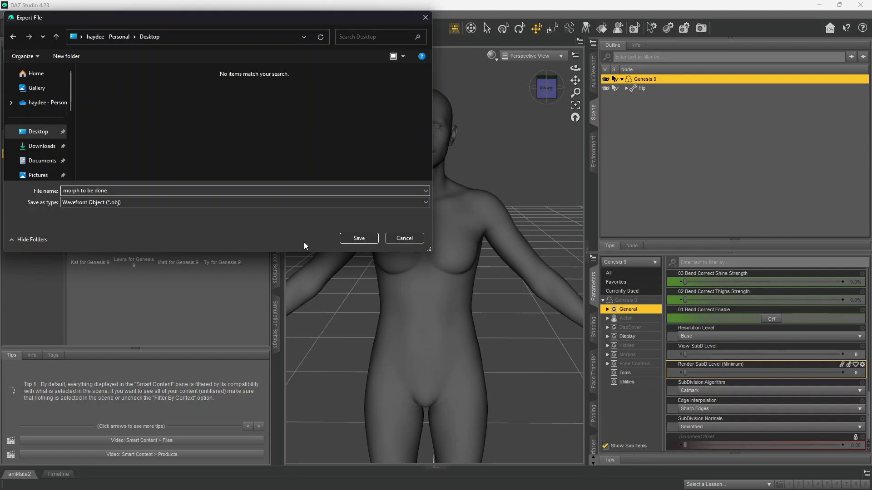
{"action": "left_click", "coordinate": [349, 241]}
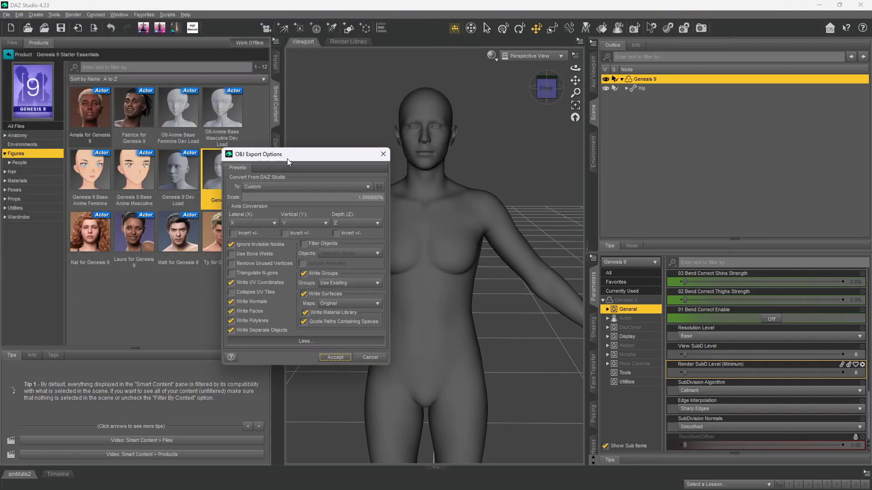
Base the OBJ export on the DAZ Studio (1 unit = 1cm) preset, set the scale to 1%, and accept the export
{"action": "left_click_drag", "start_coordinate": [287, 159], "coordinate": [396, 158]}
{"action": "left_click", "coordinate": [370, 186]}
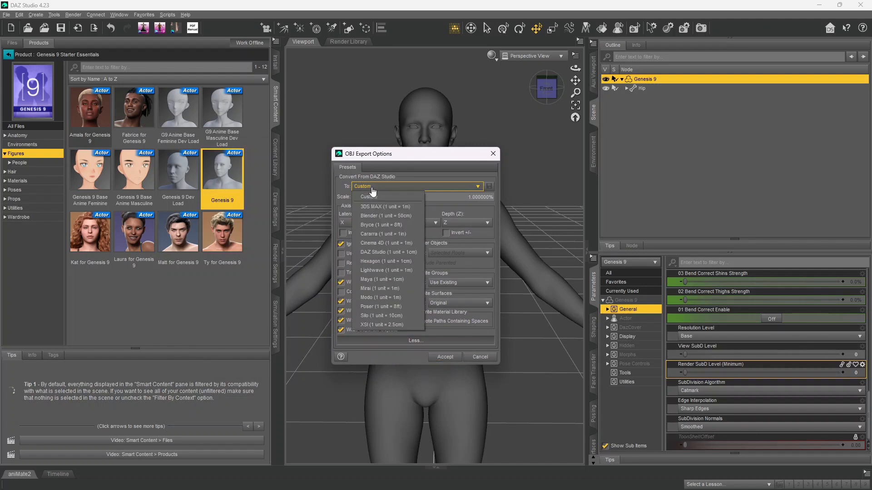
{"action": "left_click", "coordinate": [413, 252]}
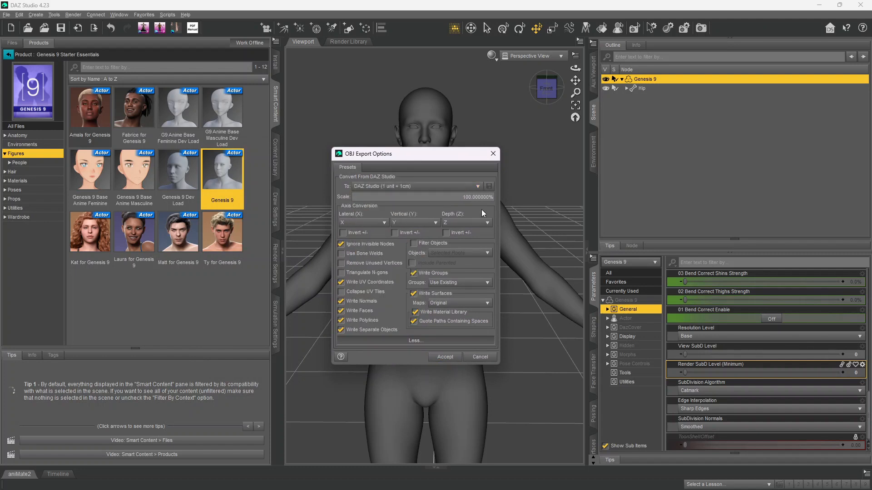
{"action": "left_click_drag", "start_coordinate": [456, 199], "coordinate": [523, 198]}
{"action": "type", "text": "1"}
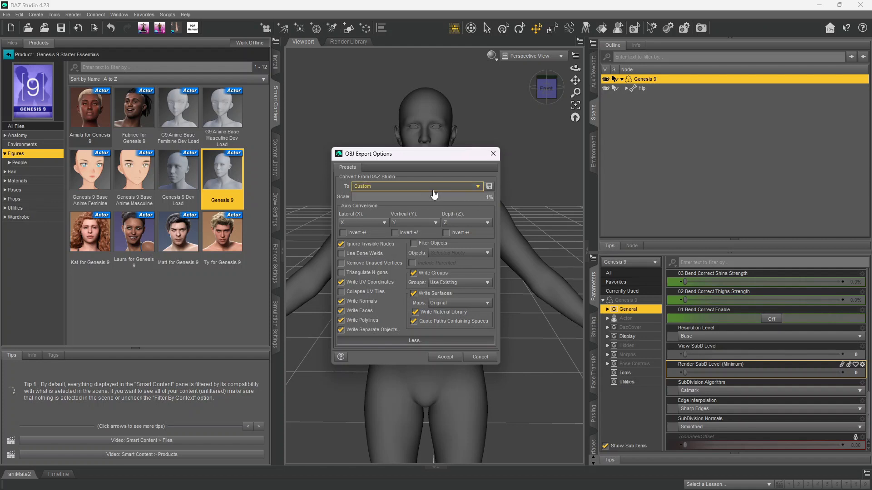
{"action": "left_click", "coordinate": [436, 362]}
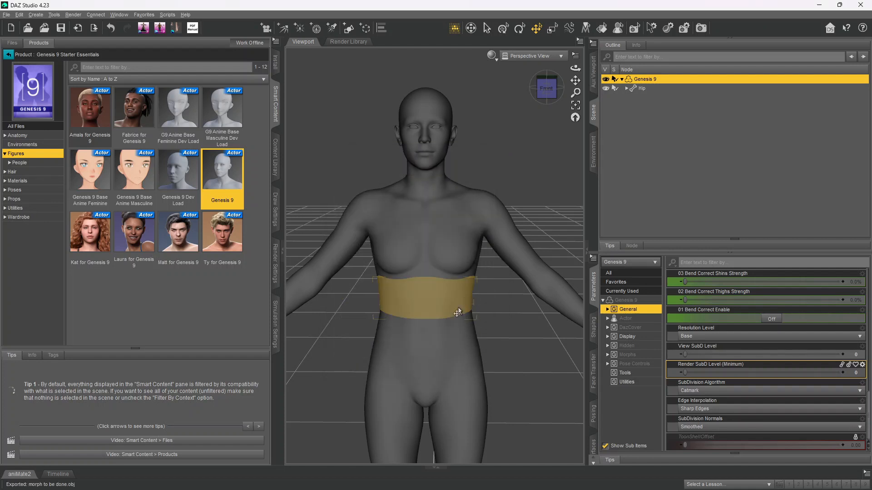
Switch to Blender and delete the default camera, cube and light from the new scene
{"action": "mouse_move", "coordinate": [325, 487]}
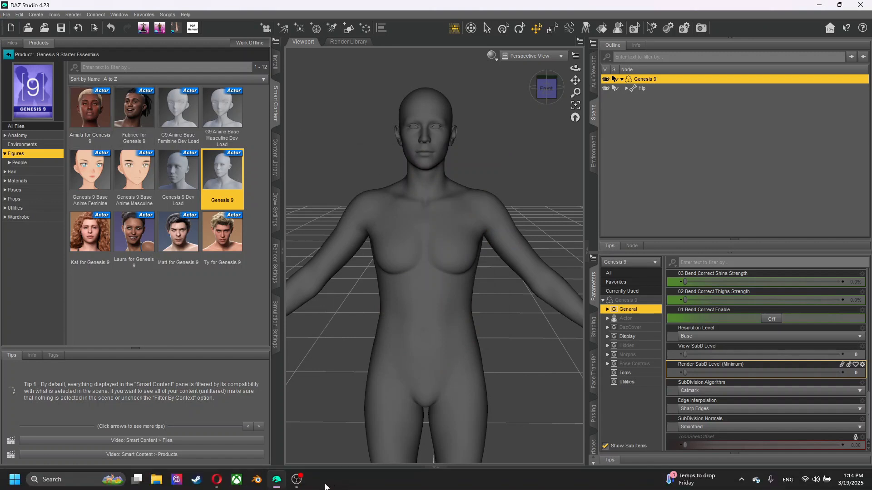
{"action": "left_click", "coordinate": [257, 481]}
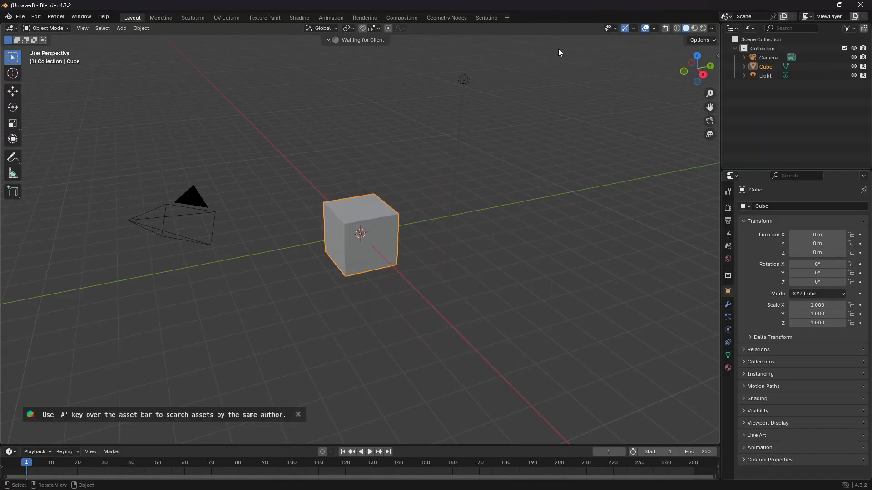
{"action": "left_click_drag", "start_coordinate": [558, 49], "coordinate": [99, 279]}
{"action": "right_click", "coordinate": [511, 294]}
{"action": "left_click", "coordinate": [466, 469]}
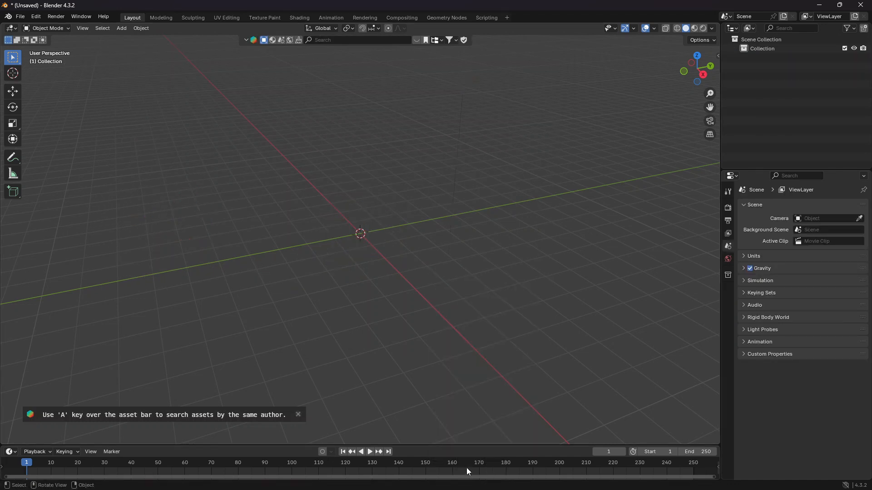
Begin a Wavefront OBJ import and choose "morph to be done.obj" from the Desktop
{"action": "left_click", "coordinate": [21, 17]}
{"action": "mouse_move", "coordinate": [31, 145]}
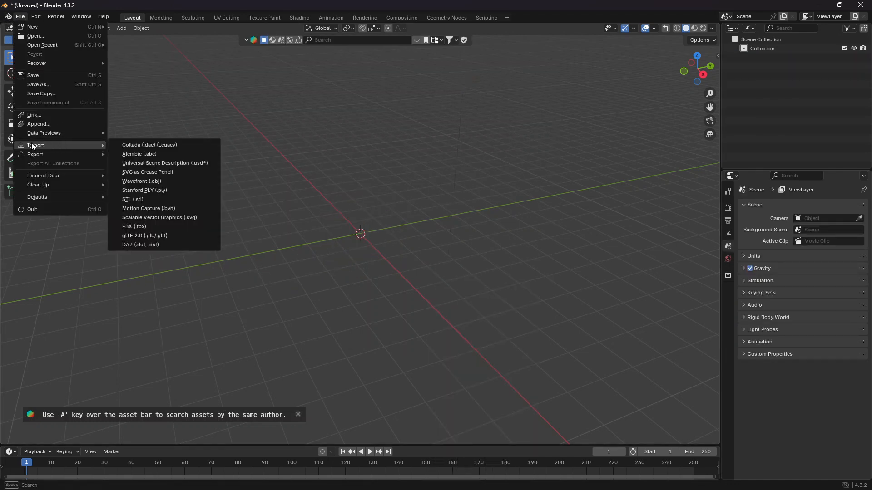
{"action": "left_click", "coordinate": [134, 182]}
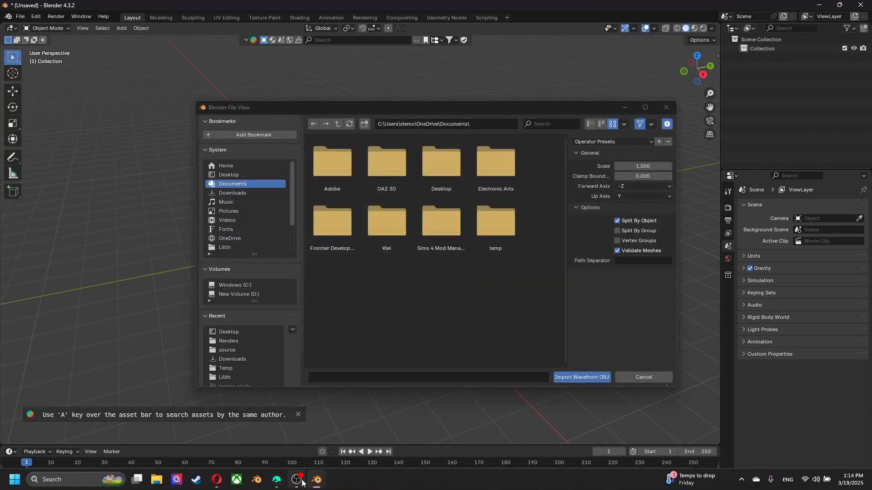
{"action": "left_click", "coordinate": [297, 486]}
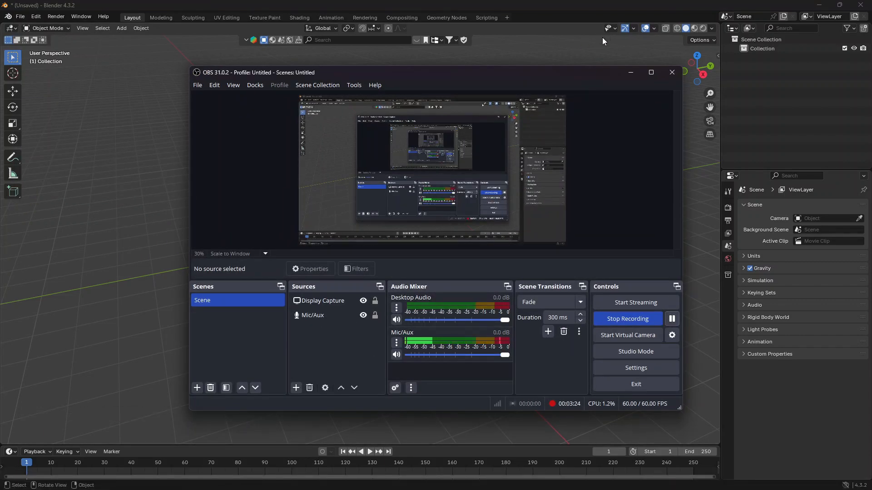
{"action": "left_click", "coordinate": [630, 73]}
{"action": "left_click", "coordinate": [228, 175]}
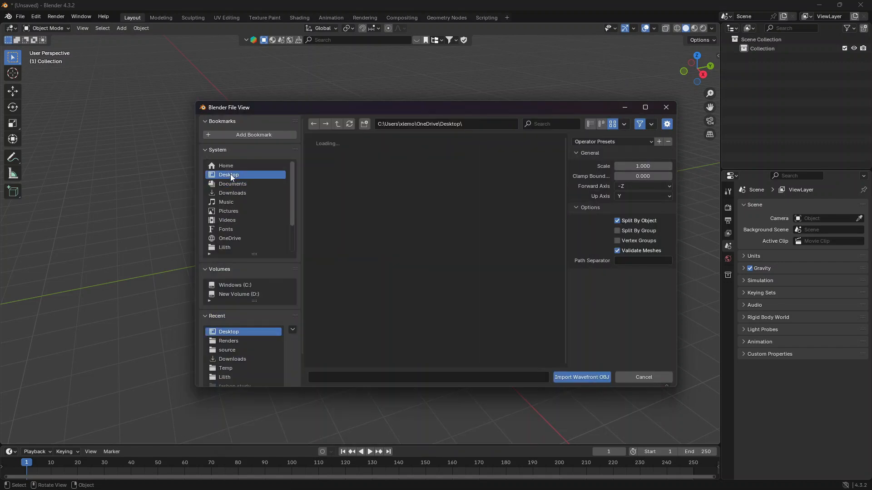
{"action": "left_click", "coordinate": [323, 169]}
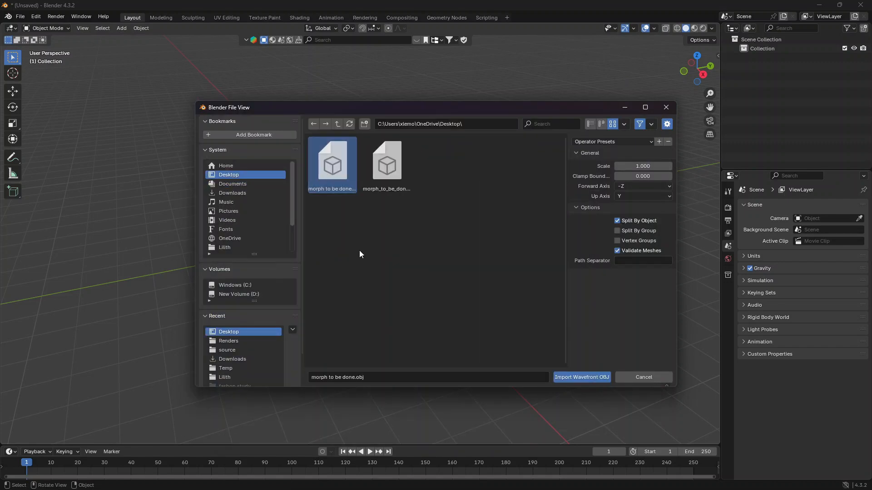
Import the chosen OBJ at a scale of 1 with Validate Meshes turned off
{"action": "left_click", "coordinate": [652, 166]}
{"action": "key", "text": "Return"}
{"action": "left_click", "coordinate": [642, 166]}
{"action": "type", "text": "1"}
{"action": "key", "text": "Return"}
{"action": "left_click", "coordinate": [617, 250]}
{"action": "left_click", "coordinate": [588, 374]}
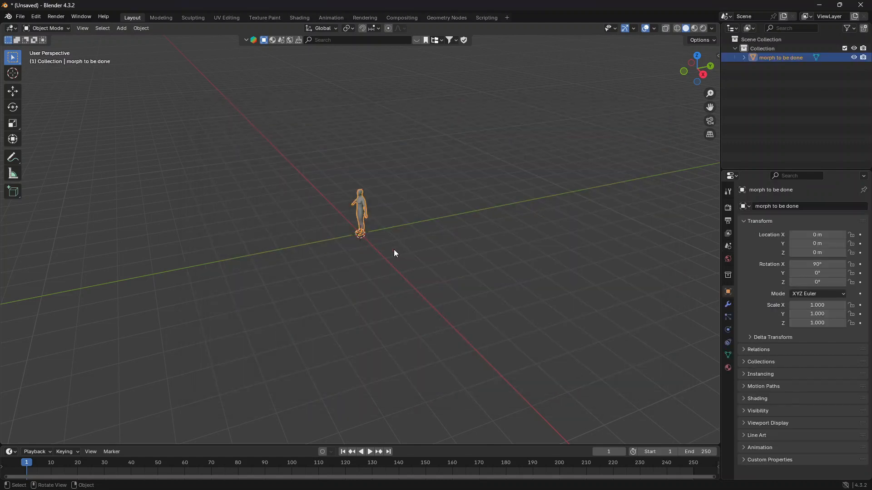
Add a Multiresolution modifier to the imported figure and subdivide it to level 2
{"action": "scroll", "coordinate": [424, 238], "scroll_direction": "up", "scroll_amount": 4}
{"action": "middle_click_drag", "start_coordinate": [423, 241], "coordinate": [506, 234]}
{"action": "scroll", "coordinate": [506, 209], "scroll_direction": "down", "scroll_amount": 4}
{"action": "left_click", "coordinate": [694, 76]}
{"action": "left_click_drag", "start_coordinate": [710, 107], "coordinate": [714, 252]}
{"action": "scroll", "coordinate": [304, 207], "scroll_direction": "up", "scroll_amount": 4}
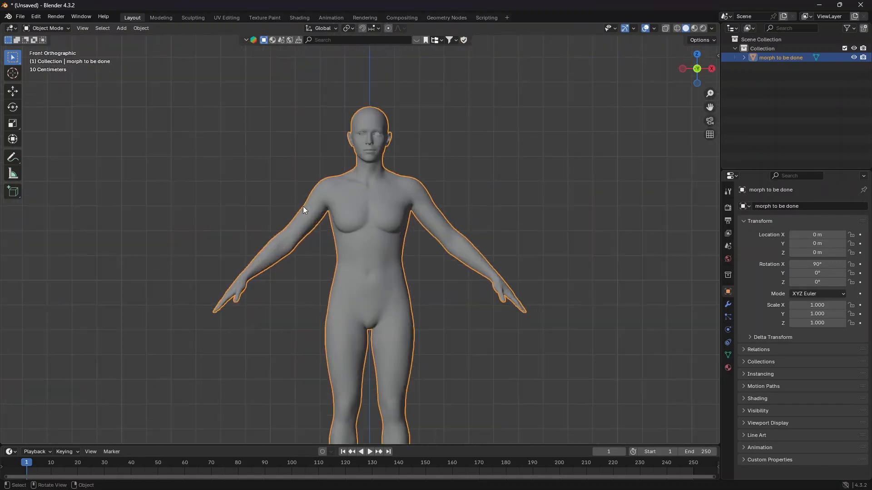
{"action": "left_click", "coordinate": [728, 304]}
{"action": "left_click_drag", "start_coordinate": [722, 301], "coordinate": [691, 301]}
{"action": "left_click", "coordinate": [760, 207]}
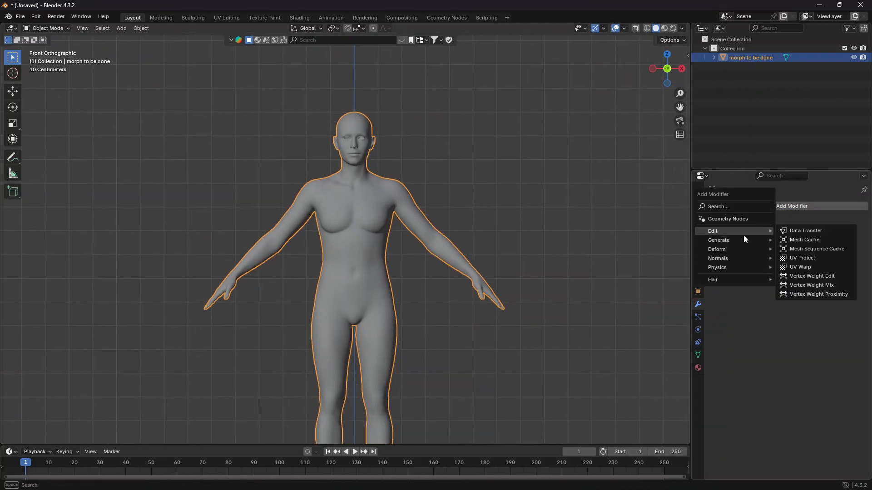
{"action": "mouse_move", "coordinate": [718, 237]}
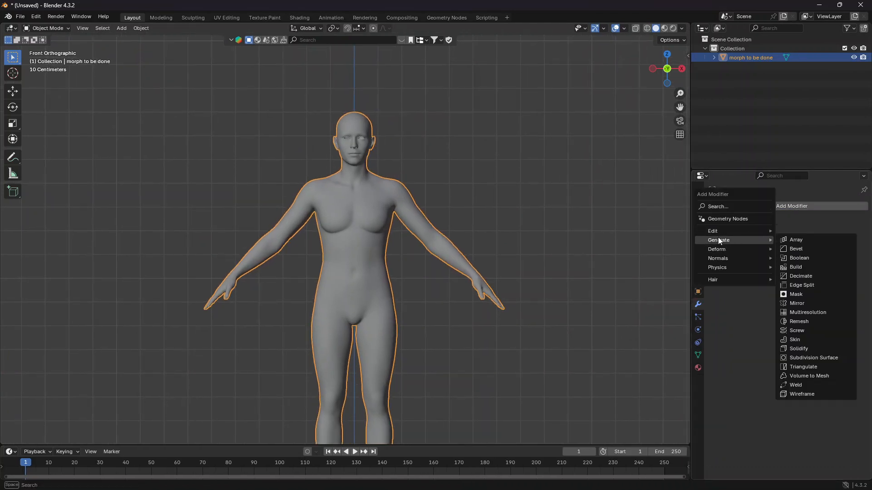
{"action": "left_click", "coordinate": [828, 310]}
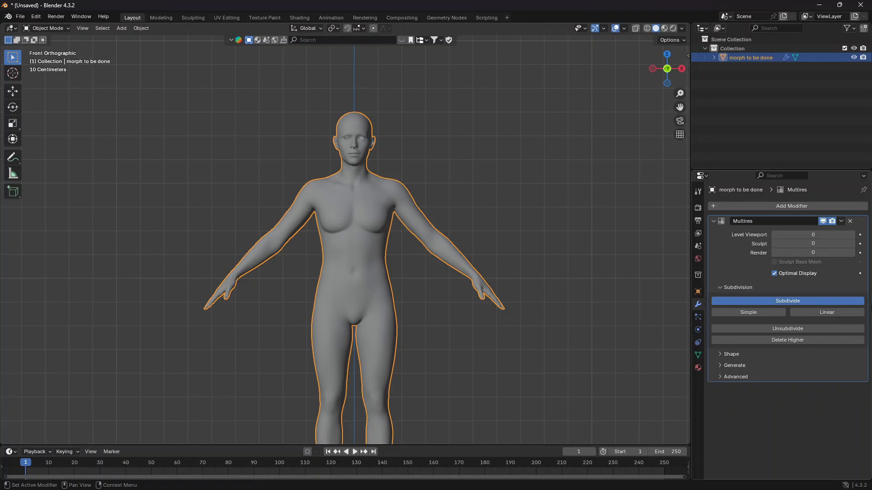
{"action": "left_click", "coordinate": [783, 299]}
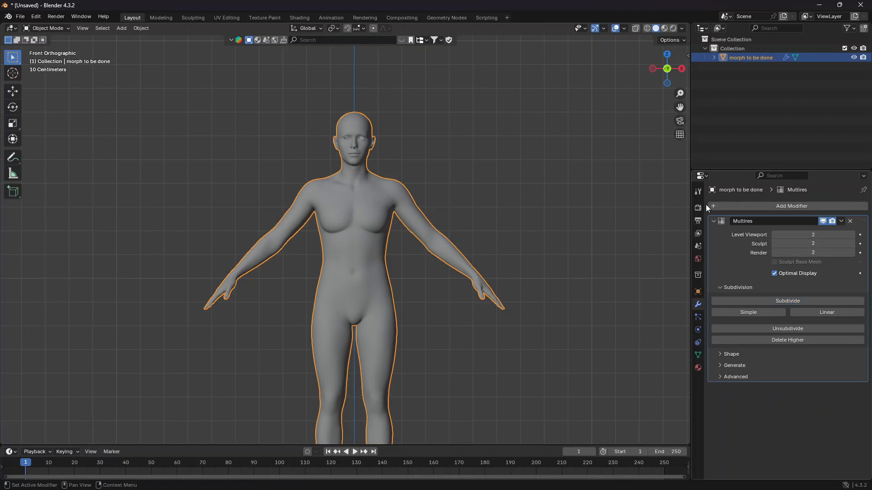
Switch the figure from Object Mode to Sculpt Mode
{"action": "scroll", "coordinate": [308, 117], "scroll_direction": "up", "scroll_amount": 4}
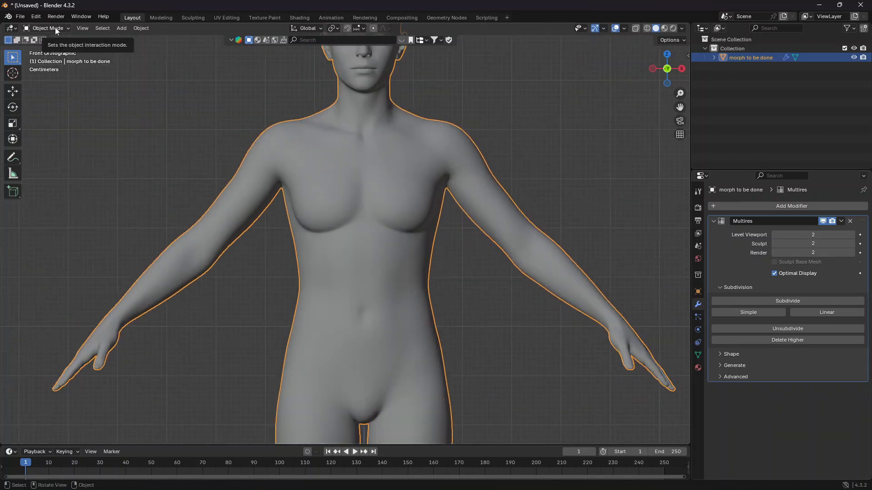
{"action": "scroll", "coordinate": [431, 148], "scroll_direction": "up", "scroll_amount": 2}
{"action": "scroll", "coordinate": [473, 142], "scroll_direction": "down", "scroll_amount": 4}
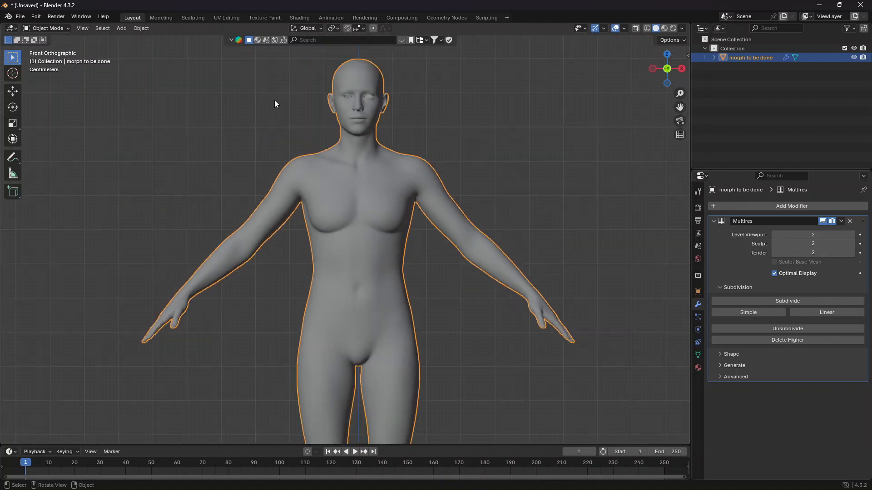
{"action": "left_click", "coordinate": [60, 29]}
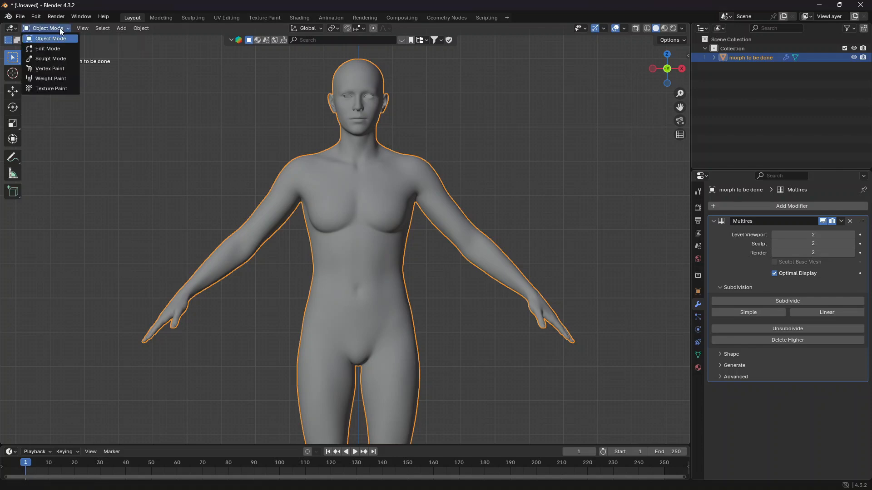
{"action": "left_click", "coordinate": [67, 58]}
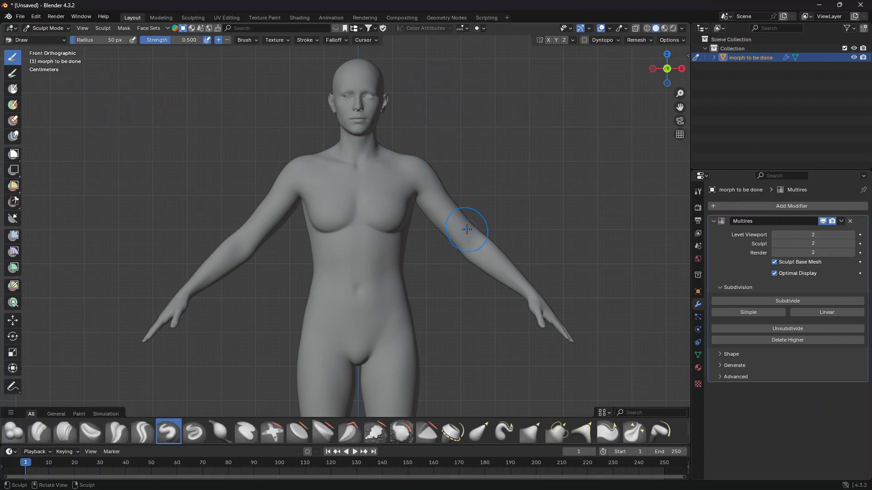
Set up the Elastic Grab brush with X-axis symmetry and a radius of 130 px
{"action": "left_click_drag", "start_coordinate": [467, 230], "coordinate": [442, 210]}
{"action": "scroll", "coordinate": [467, 150], "scroll_direction": "up", "scroll_amount": 2}
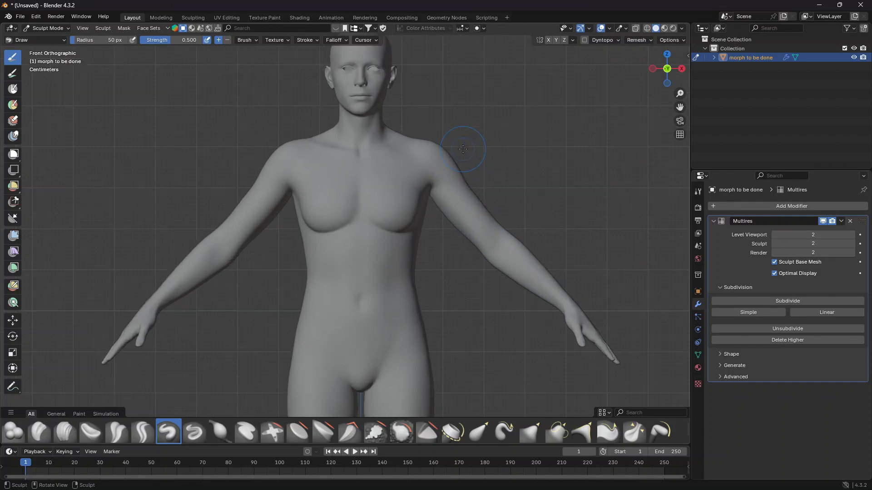
{"action": "scroll", "coordinate": [469, 189], "scroll_direction": "down", "scroll_amount": 1}
{"action": "left_click", "coordinate": [475, 429]}
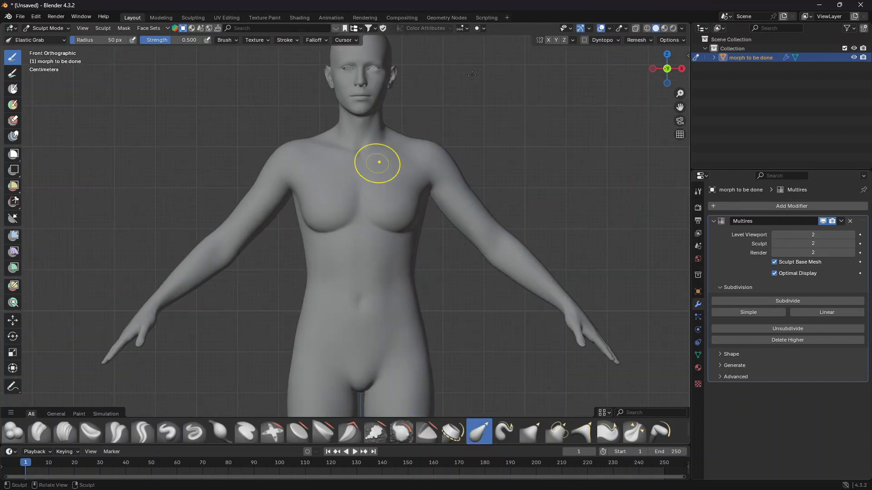
{"action": "left_click", "coordinate": [548, 40]}
{"action": "key", "text": "f"}
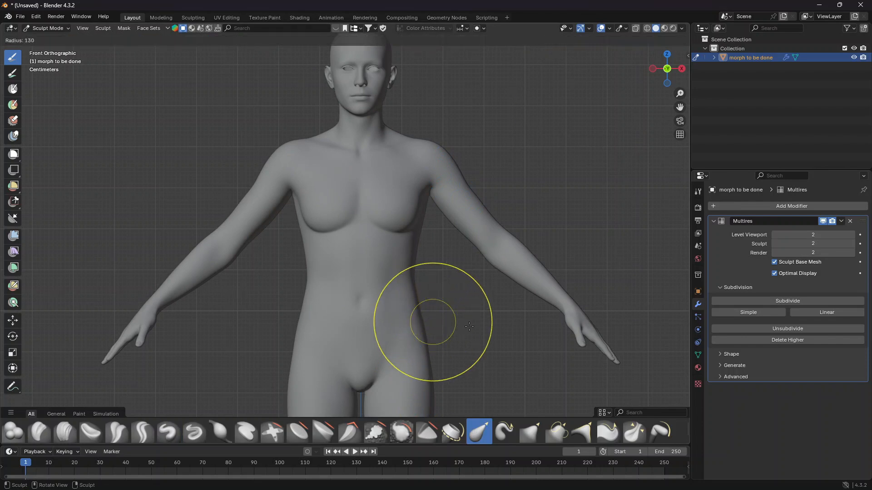
{"action": "left_click", "coordinate": [469, 322]}
Pull the figure's waist and shoulders slightly inward with the Elastic Grab brush
{"action": "scroll", "coordinate": [429, 299], "scroll_direction": "up", "scroll_amount": 1}
{"action": "left_click_drag", "start_coordinate": [413, 290], "coordinate": [402, 290]}
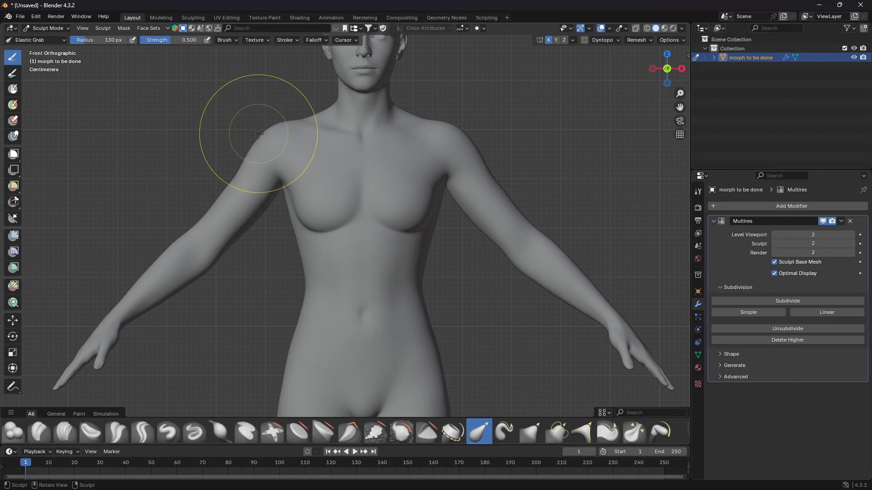
{"action": "mouse_move", "coordinate": [258, 144]}
{"action": "left_mouse_down"}
{"action": "mouse_move", "coordinate": [308, 136]}
{"action": "mouse_move", "coordinate": [277, 140]}
{"action": "left_mouse_up"}
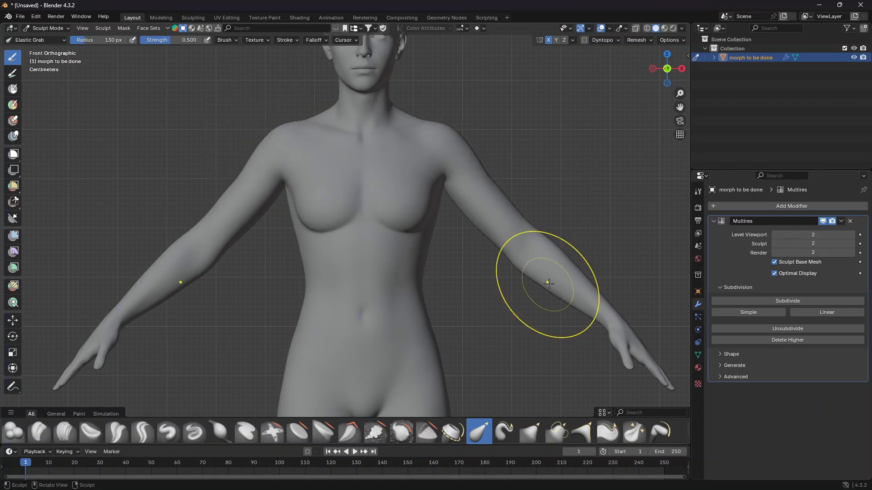
Enlarge the breasts with the Inflate/Deflate brush at a 110 px radius, working from the front and angled views
{"action": "scroll", "coordinate": [558, 259], "scroll_direction": "up", "scroll_amount": 2}
{"action": "left_click_drag", "start_coordinate": [680, 107], "coordinate": [679, 119]}
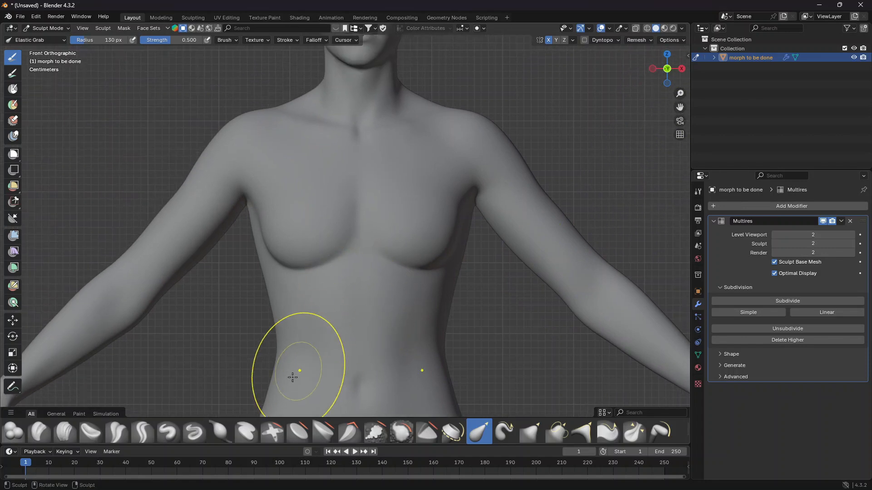
{"action": "left_click", "coordinate": [220, 431]}
{"action": "key", "text": "f"}
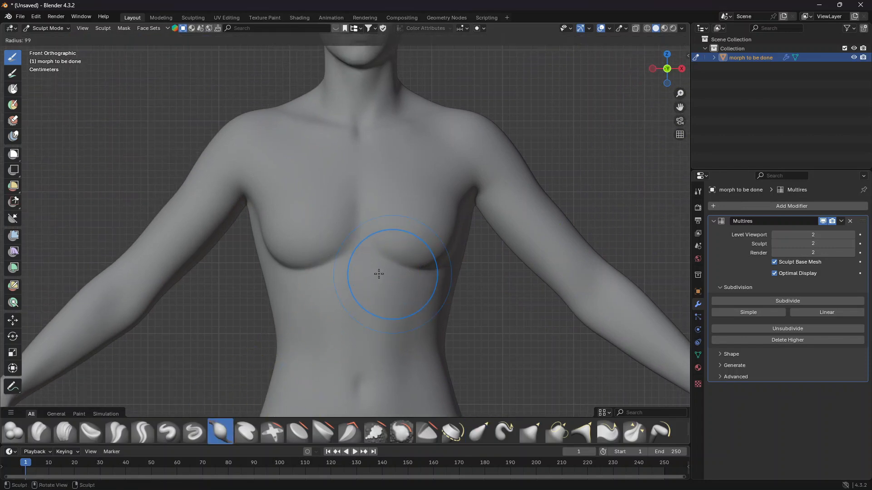
{"action": "left_click", "coordinate": [382, 274]}
{"action": "left_click_drag", "start_coordinate": [270, 181], "coordinate": [333, 175]}
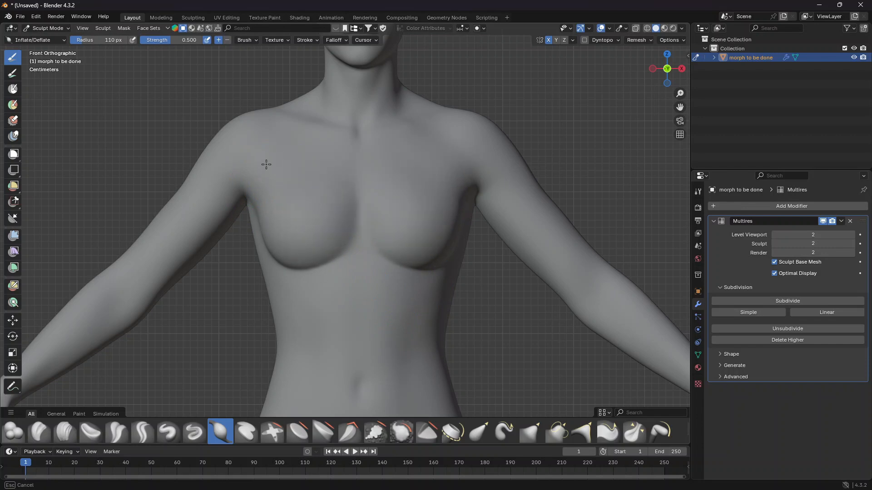
{"action": "scroll", "coordinate": [395, 241], "scroll_direction": "down", "scroll_amount": 2}
{"action": "mouse_move", "coordinate": [395, 242]}
{"action": "middle_mouse_down"}
{"action": "mouse_move", "coordinate": [459, 278]}
{"action": "mouse_move", "coordinate": [397, 239]}
{"action": "mouse_move", "coordinate": [300, 272]}
{"action": "middle_mouse_up"}
{"action": "left_click_drag", "start_coordinate": [327, 197], "coordinate": [312, 220]}
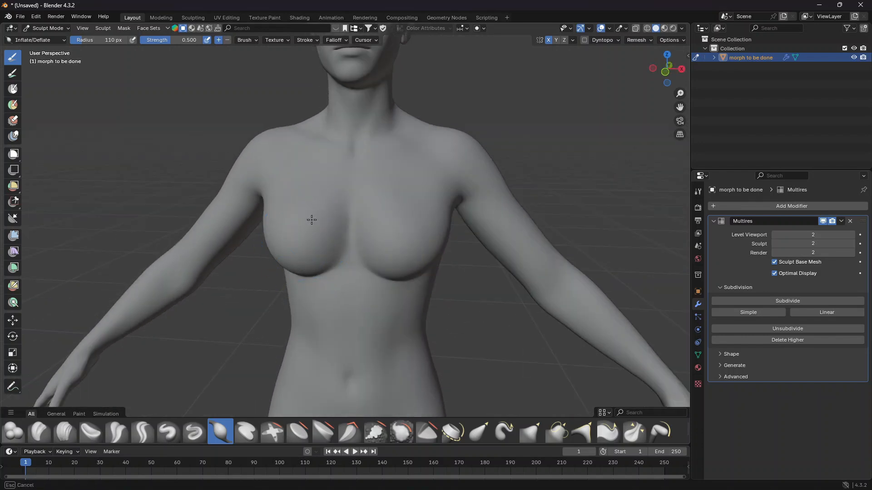
{"action": "middle_click_drag", "start_coordinate": [311, 219], "coordinate": [333, 222]}
{"action": "left_click_drag", "start_coordinate": [321, 230], "coordinate": [322, 181]}
{"action": "scroll", "coordinate": [483, 225], "scroll_direction": "down", "scroll_amount": 3}
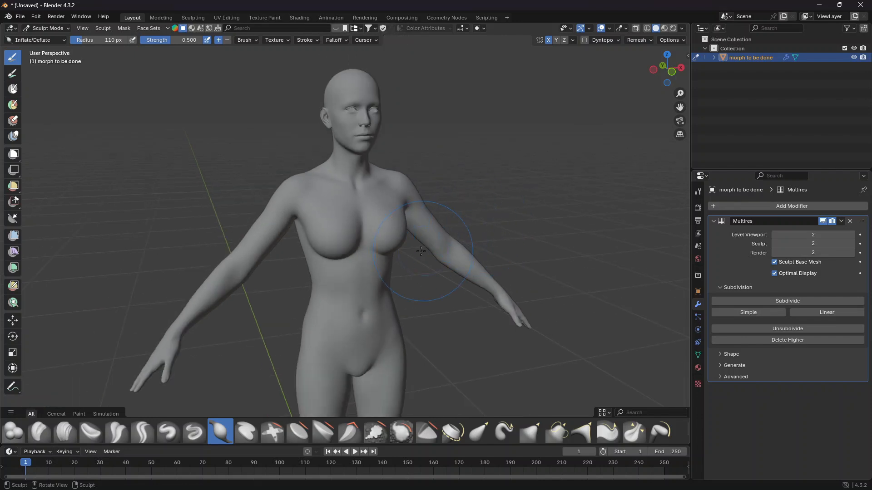
Define the crease between and beneath the breasts with the Crease Polish brush at a 27 px radius
{"action": "mouse_move", "coordinate": [483, 224]}
{"action": "middle_mouse_down"}
{"action": "mouse_move", "coordinate": [411, 218]}
{"action": "mouse_move", "coordinate": [454, 210]}
{"action": "middle_mouse_up"}
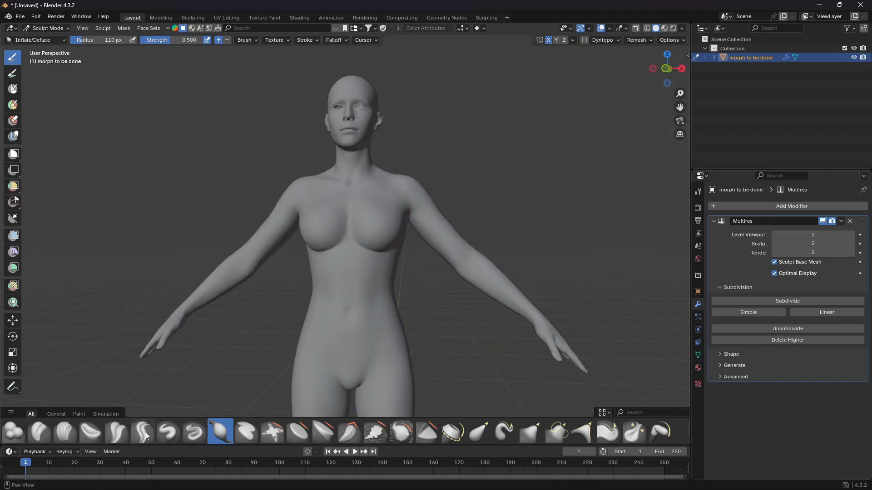
{"action": "left_click", "coordinate": [116, 432]}
{"action": "key", "text": "f"}
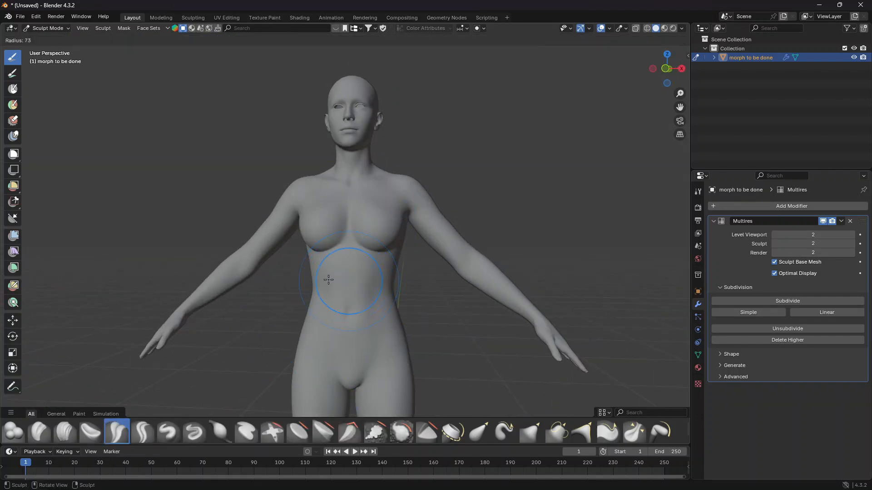
{"action": "left_click", "coordinate": [338, 271]}
{"action": "scroll", "coordinate": [333, 268], "scroll_direction": "up", "scroll_amount": 2}
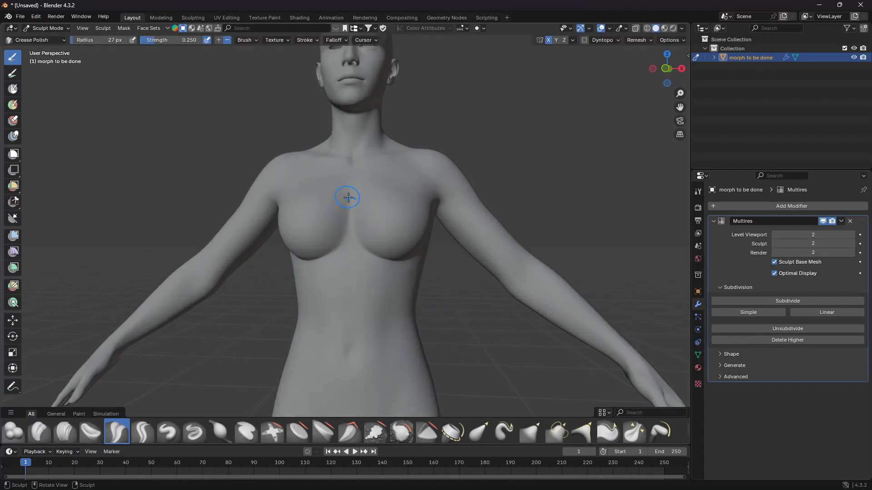
{"action": "mouse_move", "coordinate": [348, 198]}
{"action": "left_mouse_down"}
{"action": "mouse_move", "coordinate": [334, 253]}
{"action": "mouse_move", "coordinate": [318, 267]}
{"action": "left_mouse_up"}
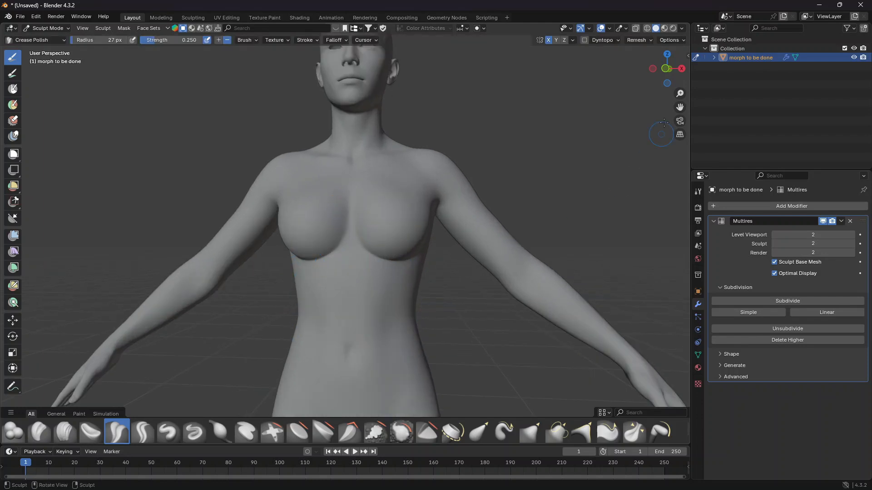
Carve vertical abdominal lines and the groin-to-hip creases with the Crease Polish brush in front view
{"action": "left_click", "coordinate": [666, 68]}
{"action": "left_click_drag", "start_coordinate": [679, 106], "coordinate": [677, 9]}
{"action": "scroll", "coordinate": [449, 167], "scroll_direction": "up", "scroll_amount": 3}
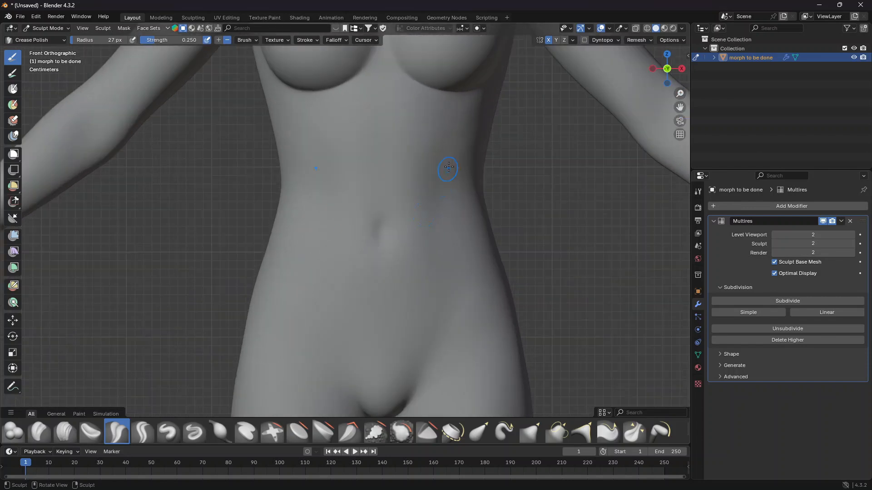
{"action": "left_click_drag", "start_coordinate": [437, 122], "coordinate": [434, 171]}
{"action": "left_click_drag", "start_coordinate": [431, 116], "coordinate": [434, 273]}
{"action": "scroll", "coordinate": [454, 381], "scroll_direction": "down", "scroll_amount": 1}
{"action": "left_click_drag", "start_coordinate": [411, 354], "coordinate": [458, 282]}
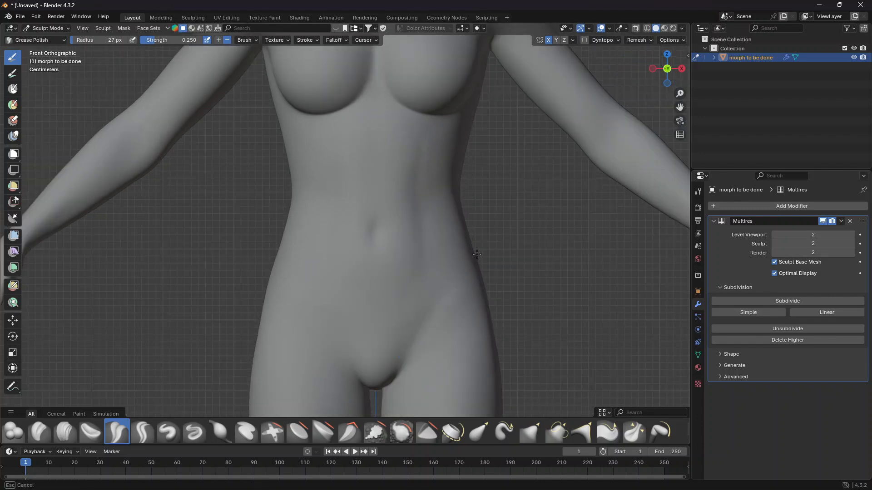
{"action": "left_click_drag", "start_coordinate": [400, 368], "coordinate": [389, 334]}
Build up the hip bones above the groin creases with the Inflate/Deflate brush at a 49 px radius
{"action": "left_click", "coordinate": [220, 431]}
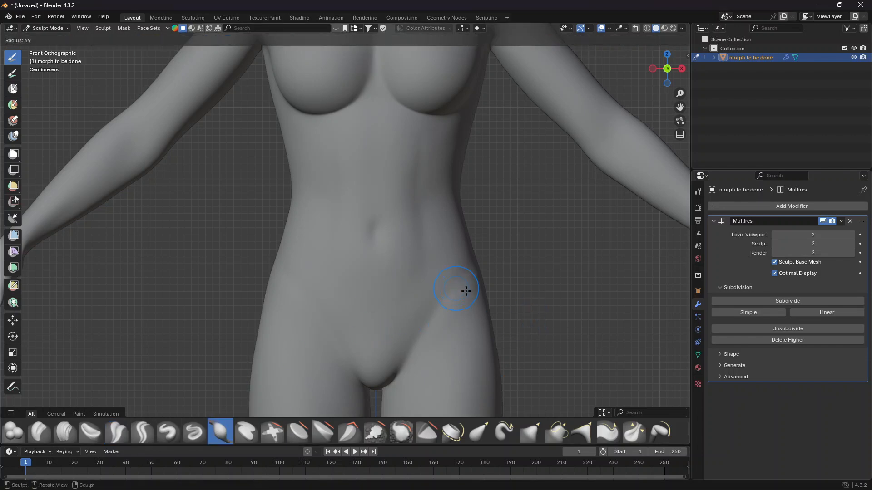
{"action": "key", "text": "f"}
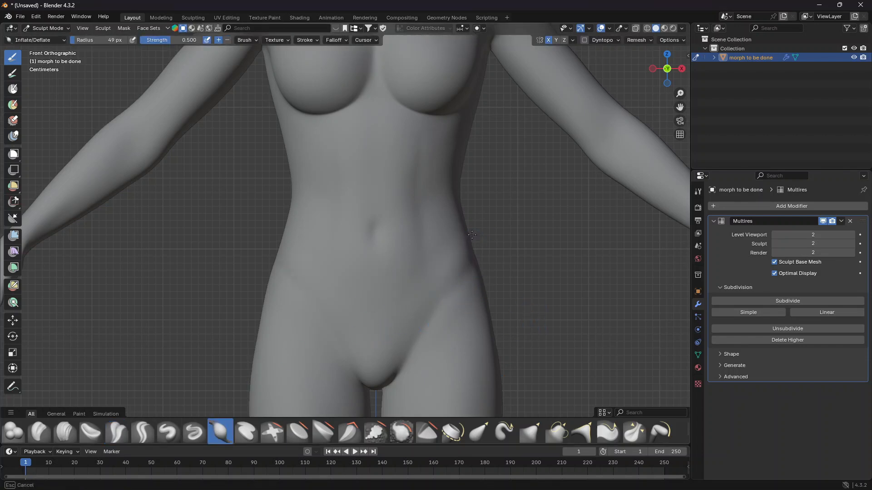
{"action": "middle_click_drag", "start_coordinate": [472, 235], "coordinate": [425, 291]}
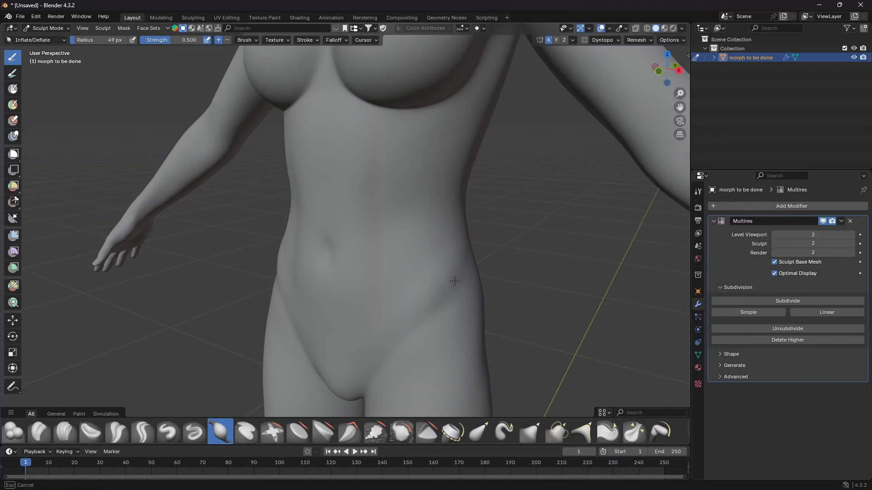
{"action": "mouse_move", "coordinate": [393, 317]}
{"action": "middle_mouse_down"}
{"action": "mouse_move", "coordinate": [451, 335]}
{"action": "mouse_move", "coordinate": [389, 335]}
{"action": "middle_mouse_up"}
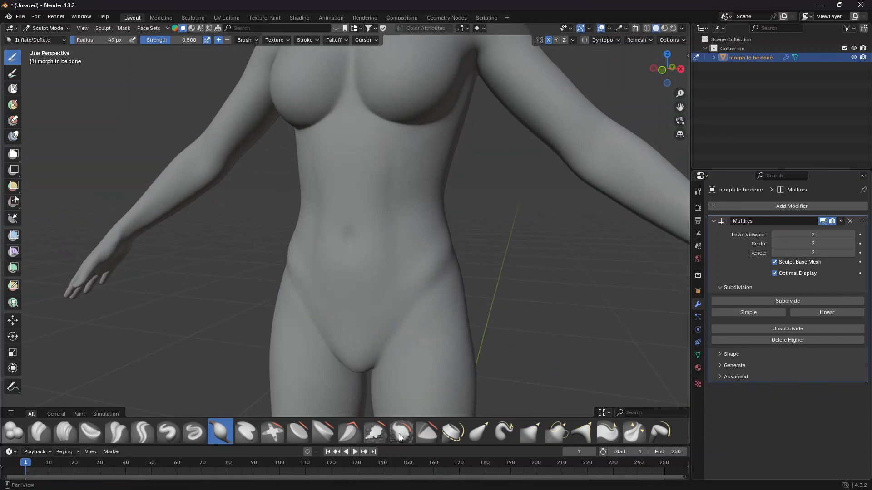
Soften the carved abdomen and hip lines with the Smooth brush at a 95 px radius and 0.139 strength
{"action": "key", "text": "shift"}
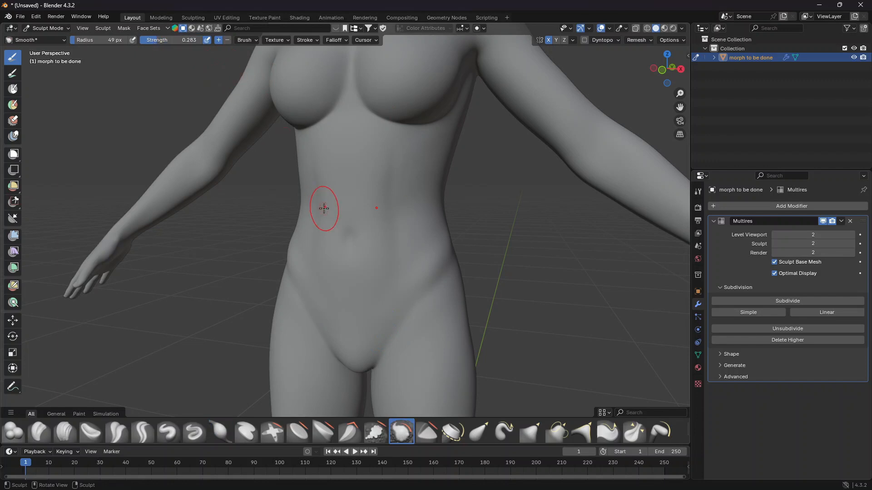
{"action": "key", "text": "f"}
{"action": "left_click", "coordinate": [369, 220]}
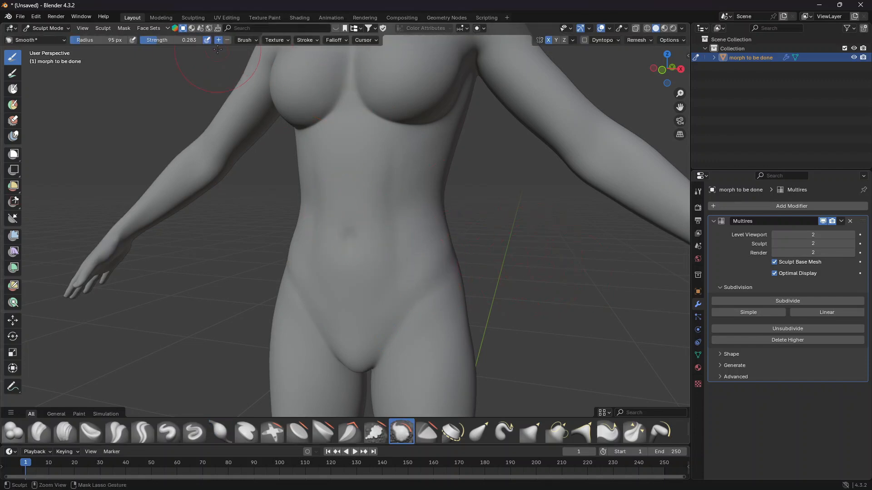
{"action": "left_click_drag", "start_coordinate": [169, 39], "coordinate": [148, 40]}
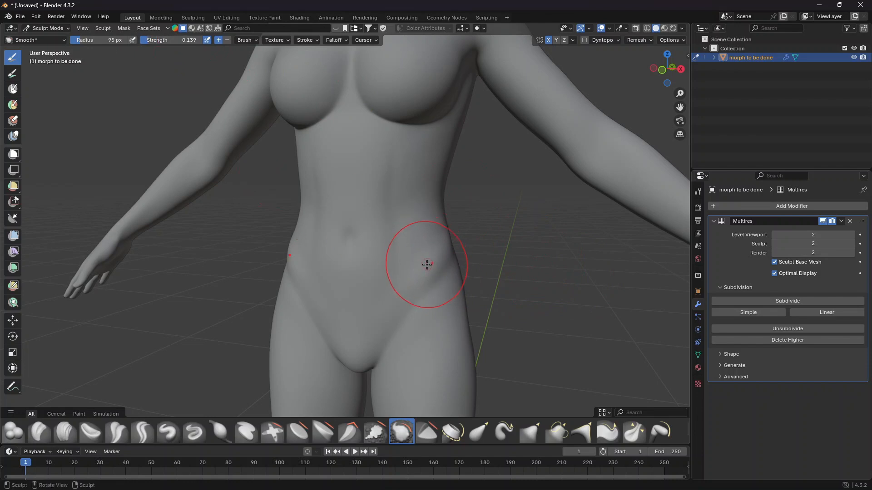
{"action": "middle_click_drag", "start_coordinate": [409, 258], "coordinate": [414, 185]}
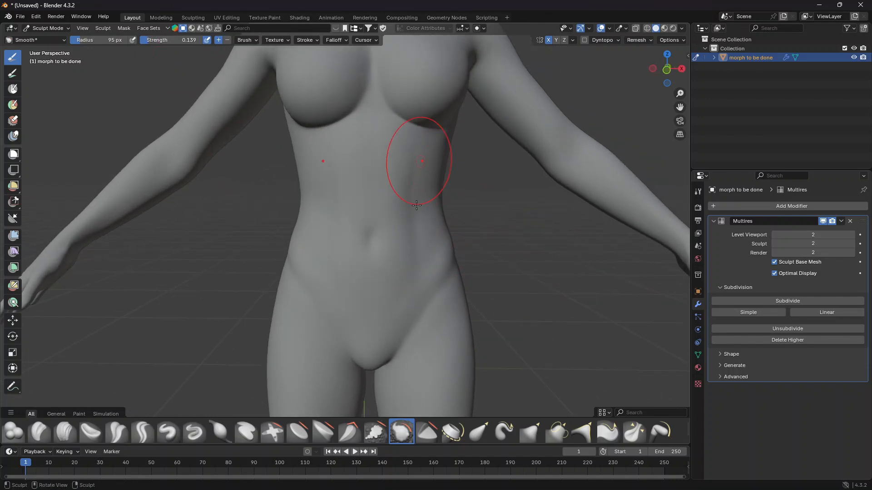
Enlarge the buttocks from behind with the Inflate/Deflate brush at a 95 px radius
{"action": "mouse_move", "coordinate": [460, 255]}
{"action": "middle_mouse_down"}
{"action": "mouse_move", "coordinate": [425, 249]}
{"action": "mouse_move", "coordinate": [350, 267]}
{"action": "mouse_move", "coordinate": [304, 263]}
{"action": "mouse_move", "coordinate": [302, 272]}
{"action": "middle_mouse_up"}
{"action": "key", "text": "i"}
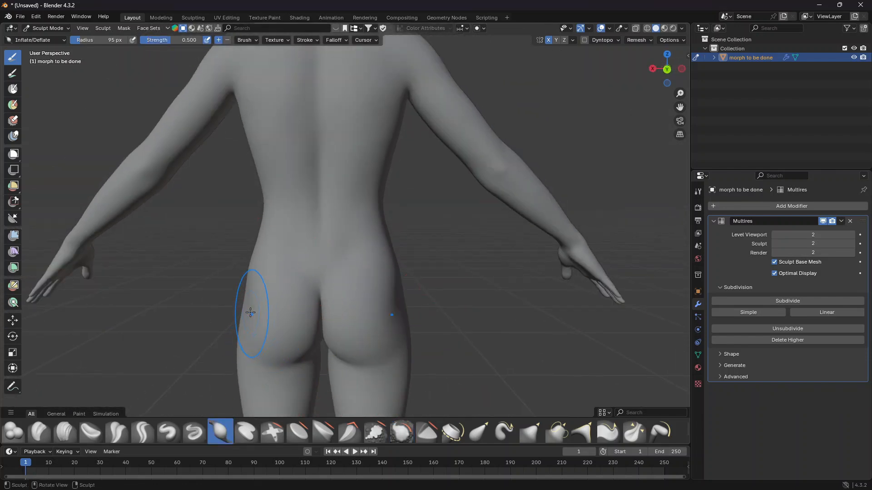
{"action": "left_click_drag", "start_coordinate": [291, 358], "coordinate": [249, 292]}
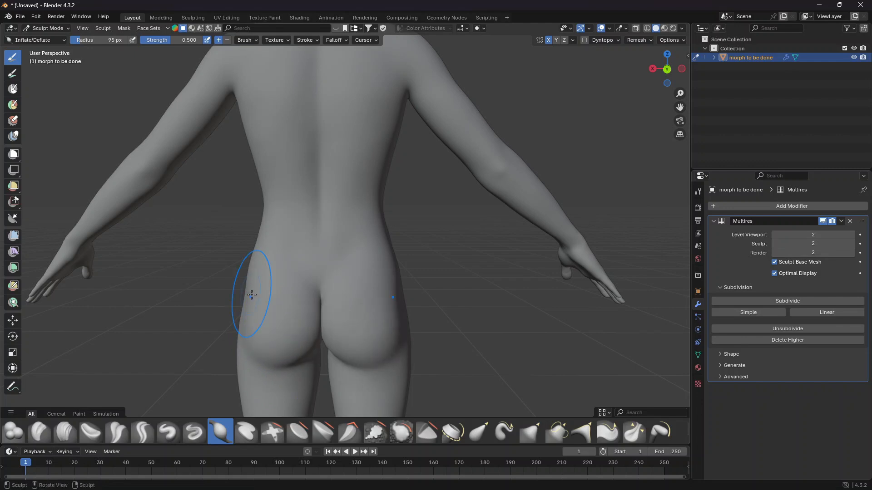
{"action": "mouse_move", "coordinate": [249, 288]}
{"action": "middle_mouse_down"}
{"action": "mouse_move", "coordinate": [389, 310]}
{"action": "mouse_move", "coordinate": [361, 352]}
{"action": "mouse_move", "coordinate": [350, 312]}
{"action": "middle_mouse_up"}
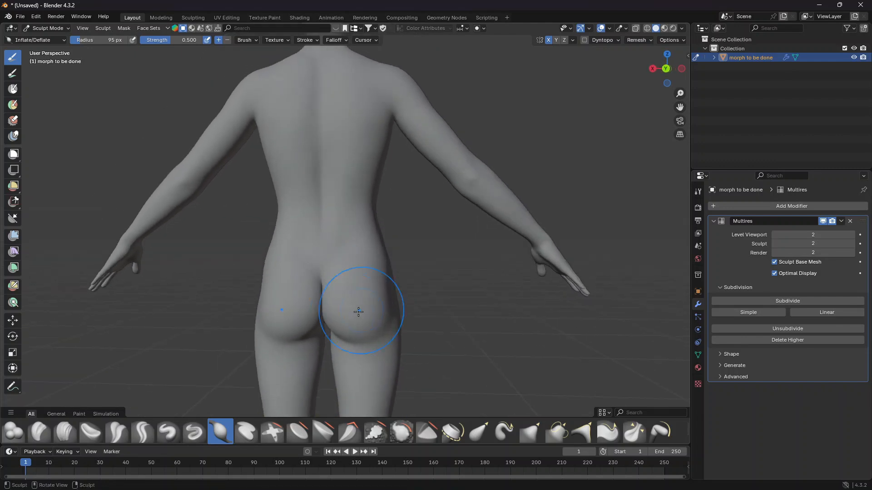
Define the fold beneath the buttocks with the Crease Polish brush at a 20 px radius
{"action": "left_click", "coordinate": [109, 431]}
{"action": "key", "text": "f"}
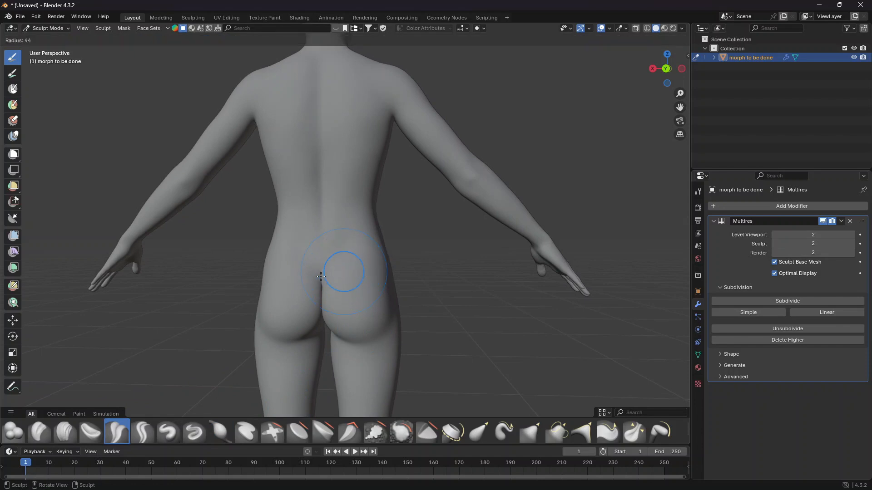
{"action": "left_click", "coordinate": [336, 272]}
{"action": "mouse_move", "coordinate": [324, 347]}
{"action": "left_mouse_down"}
{"action": "mouse_move", "coordinate": [285, 348]}
{"action": "mouse_move", "coordinate": [267, 370]}
{"action": "left_mouse_up"}
{"action": "scroll", "coordinate": [399, 200], "scroll_direction": "down", "scroll_amount": 3}
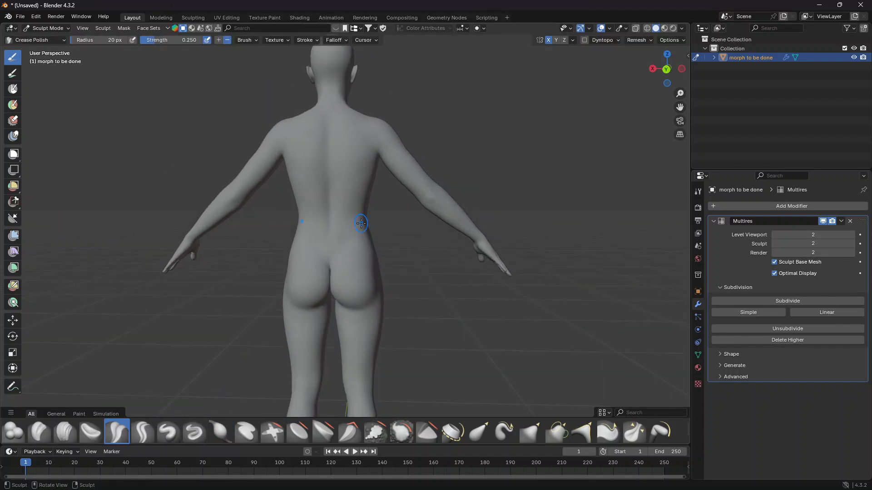
Pull the upper torso sides and shoulders inward with the Elastic Grab brush at a 101 px radius in back view
{"action": "left_click", "coordinate": [660, 86]}
{"action": "scroll", "coordinate": [363, 273], "scroll_direction": "up", "scroll_amount": 3}
{"action": "left_click", "coordinate": [479, 431]}
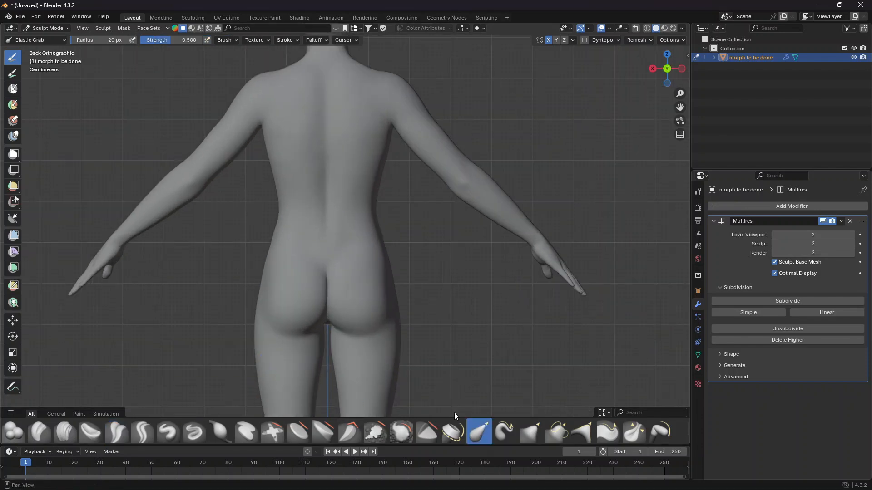
{"action": "key", "text": "f"}
{"action": "left_click", "coordinate": [415, 276]}
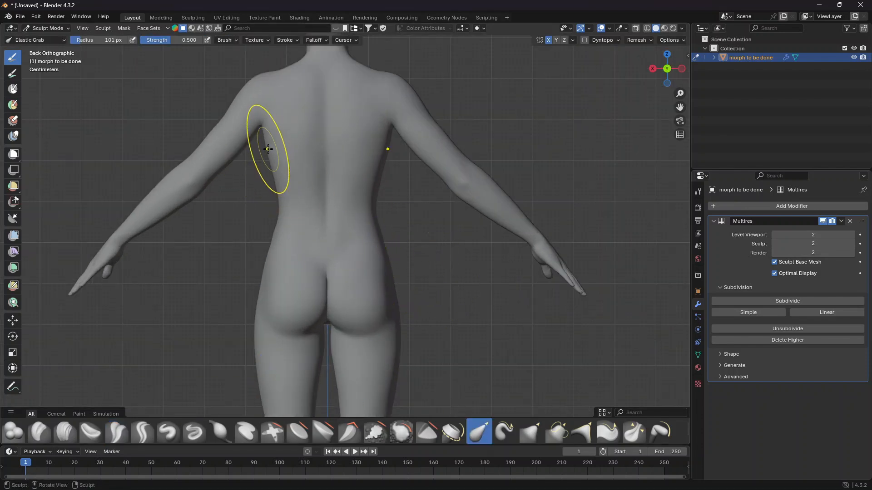
{"action": "left_click_drag", "start_coordinate": [273, 159], "coordinate": [288, 144]}
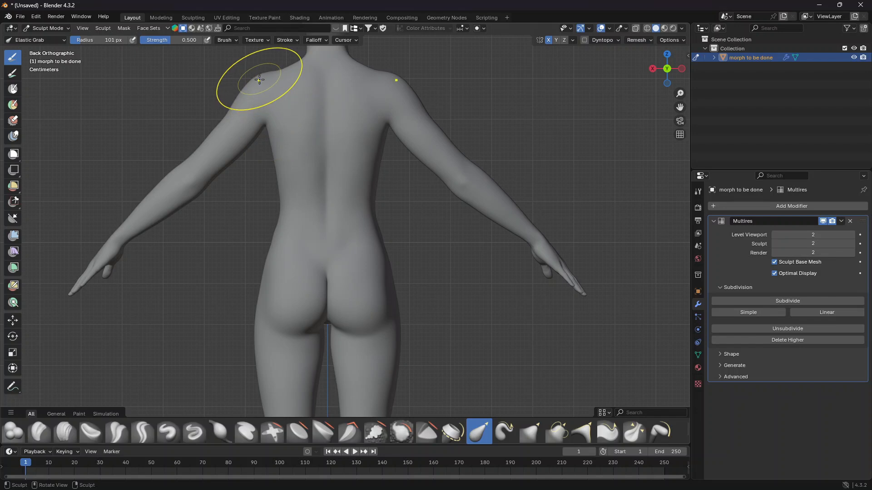
{"action": "left_click_drag", "start_coordinate": [260, 80], "coordinate": [272, 77]}
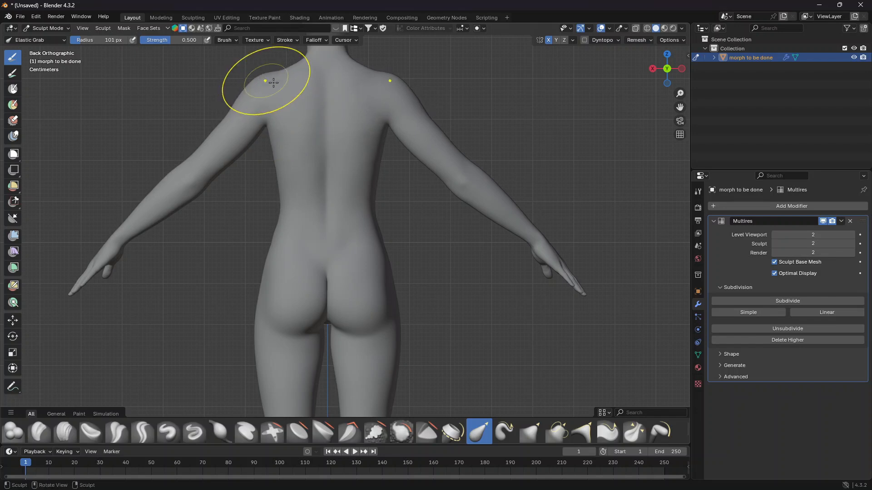
Carve the waist below the ribs and around to the back with the Crease Polish brush at a 132 px radius and 0.358 strength
{"action": "left_click_drag", "start_coordinate": [660, 59], "coordinate": [673, 59]}
{"action": "left_click", "coordinate": [662, 69]}
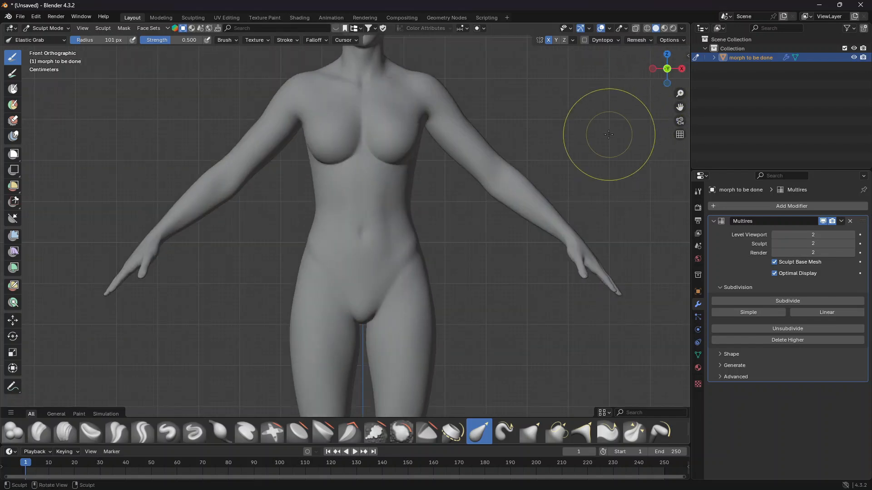
{"action": "scroll", "coordinate": [609, 133], "scroll_direction": "down", "scroll_amount": 1}
{"action": "scroll", "coordinate": [608, 127], "scroll_direction": "up", "scroll_amount": 3}
{"action": "left_click_drag", "start_coordinate": [680, 107], "coordinate": [667, 141]}
{"action": "scroll", "coordinate": [288, 227], "scroll_direction": "up", "scroll_amount": 1}
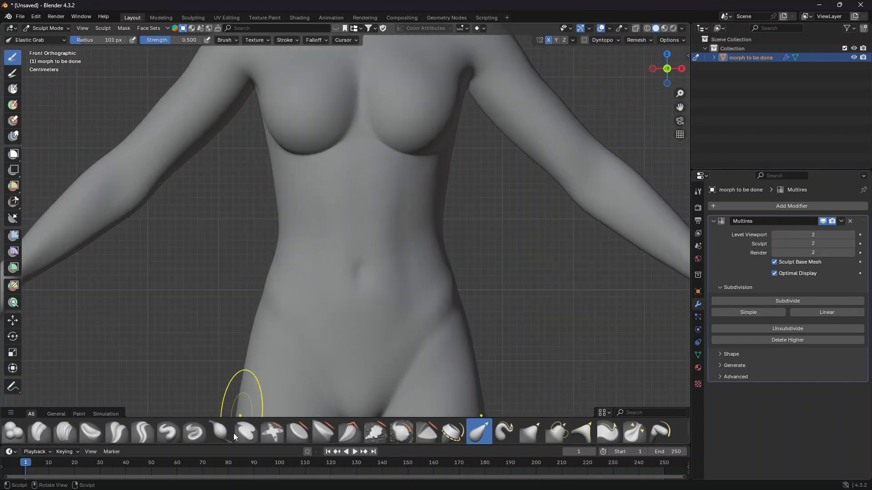
{"action": "left_click", "coordinate": [118, 432]}
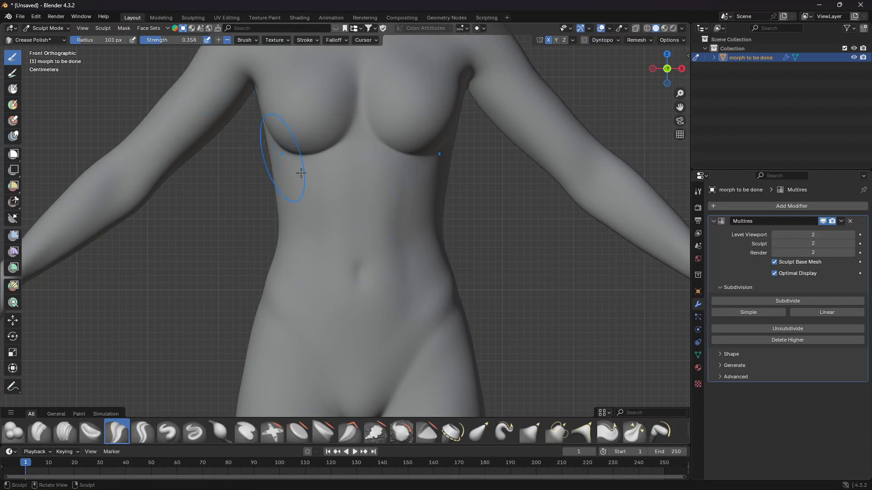
{"action": "key", "text": "f"}
{"action": "left_click", "coordinate": [428, 257]}
{"action": "middle_click_drag", "start_coordinate": [389, 253], "coordinate": [292, 218]}
{"action": "mouse_move", "coordinate": [258, 173]}
{"action": "left_mouse_down"}
{"action": "mouse_move", "coordinate": [271, 199]}
{"action": "mouse_move", "coordinate": [321, 237]}
{"action": "mouse_move", "coordinate": [259, 177]}
{"action": "mouse_move", "coordinate": [347, 244]}
{"action": "left_mouse_up"}
{"action": "mouse_move", "coordinate": [347, 244]}
{"action": "middle_mouse_down"}
{"action": "mouse_move", "coordinate": [334, 253]}
{"action": "mouse_move", "coordinate": [308, 203]}
{"action": "middle_mouse_up"}
{"action": "mouse_move", "coordinate": [311, 192]}
{"action": "left_mouse_down"}
{"action": "mouse_move", "coordinate": [364, 218]}
{"action": "mouse_move", "coordinate": [351, 215]}
{"action": "left_mouse_up"}
{"action": "mouse_move", "coordinate": [386, 171]}
{"action": "middle_mouse_down"}
{"action": "mouse_move", "coordinate": [419, 211]}
{"action": "mouse_move", "coordinate": [342, 215]}
{"action": "mouse_move", "coordinate": [382, 254]}
{"action": "middle_mouse_up"}
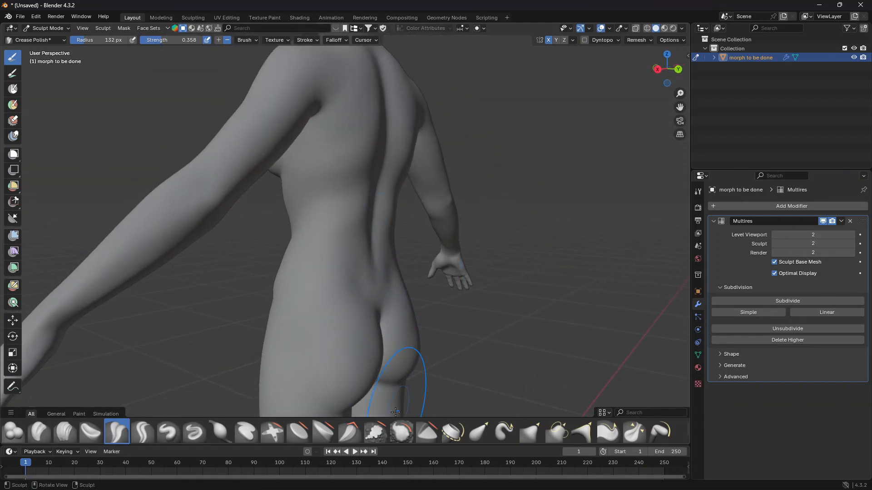
Soften the middle of the back with the Smooth brush at a 132 px radius and 0.139 strength
{"action": "left_click", "coordinate": [401, 432]}
{"action": "scroll", "coordinate": [370, 175], "scroll_direction": "up", "scroll_amount": 1}
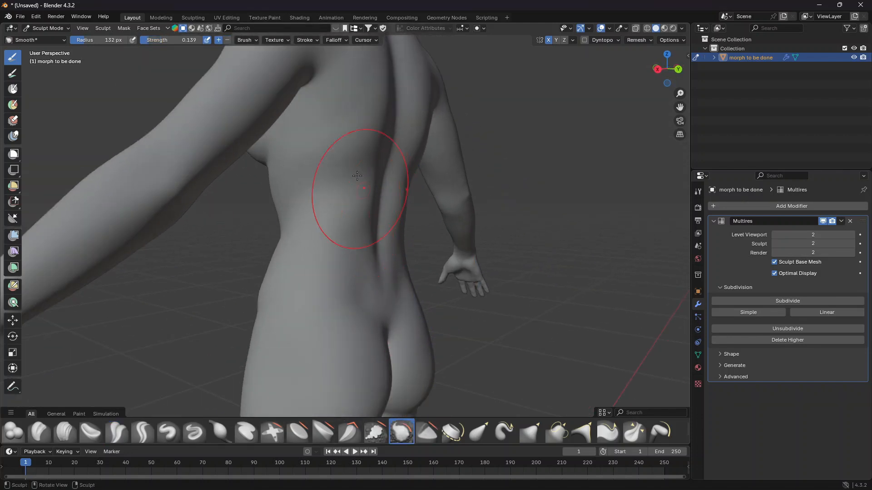
{"action": "mouse_move", "coordinate": [351, 146]}
{"action": "left_mouse_down"}
{"action": "mouse_move", "coordinate": [292, 177]}
{"action": "mouse_move", "coordinate": [362, 166]}
{"action": "left_mouse_up"}
Smooth the waist and the front and side of the torso with the Smooth brush at 0.254 strength
{"action": "mouse_move", "coordinate": [386, 152]}
{"action": "middle_mouse_down"}
{"action": "mouse_move", "coordinate": [362, 188]}
{"action": "mouse_move", "coordinate": [424, 227]}
{"action": "middle_mouse_up"}
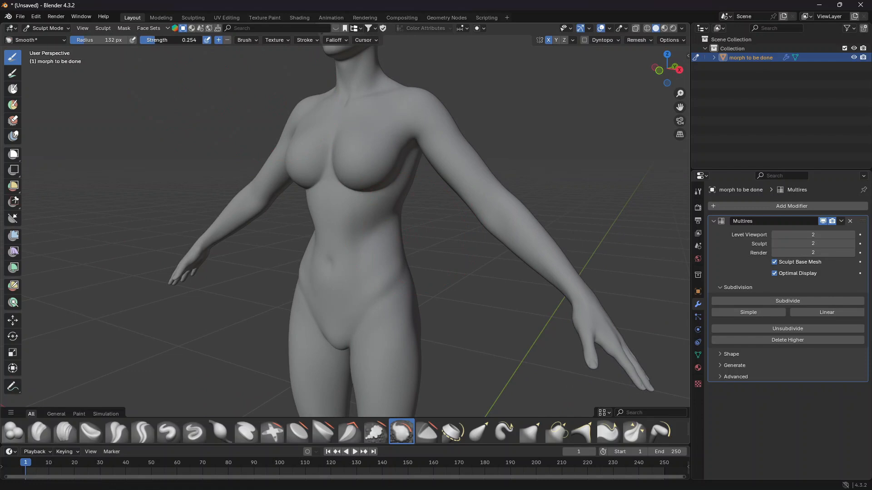
{"action": "scroll", "coordinate": [404, 306], "scroll_direction": "up", "scroll_amount": 3}
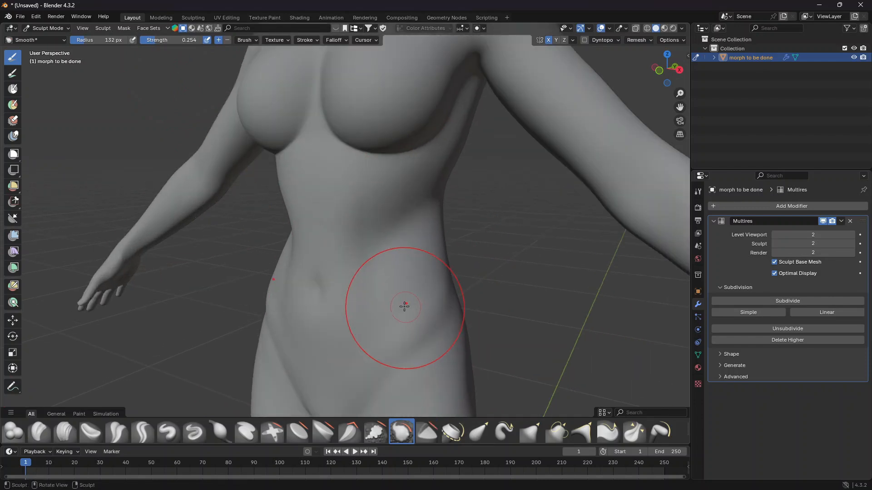
{"action": "middle_click_drag", "start_coordinate": [404, 307], "coordinate": [387, 318]}
{"action": "left_click_drag", "start_coordinate": [343, 222], "coordinate": [416, 181]}
{"action": "mouse_move", "coordinate": [431, 213]}
{"action": "middle_mouse_down"}
{"action": "mouse_move", "coordinate": [365, 194]}
{"action": "mouse_move", "coordinate": [400, 78]}
{"action": "middle_mouse_up"}
{"action": "left_click_drag", "start_coordinate": [399, 77], "coordinate": [353, 103]}
{"action": "left_click_drag", "start_coordinate": [405, 151], "coordinate": [395, 156]}
Widen the hips in front view with the Elastic Grab brush at a 132 px radius
{"action": "scroll", "coordinate": [338, 184], "scroll_direction": "down", "scroll_amount": 3}
{"action": "mouse_move", "coordinate": [337, 187]}
{"action": "middle_mouse_down"}
{"action": "mouse_move", "coordinate": [421, 223]}
{"action": "mouse_move", "coordinate": [473, 209]}
{"action": "middle_mouse_up"}
{"action": "left_click", "coordinate": [668, 69]}
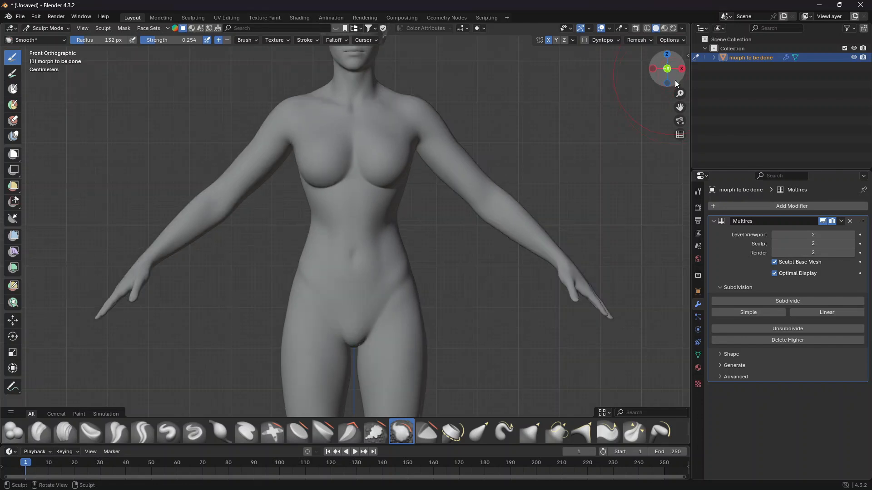
{"action": "left_click_drag", "start_coordinate": [680, 107], "coordinate": [676, 75]}
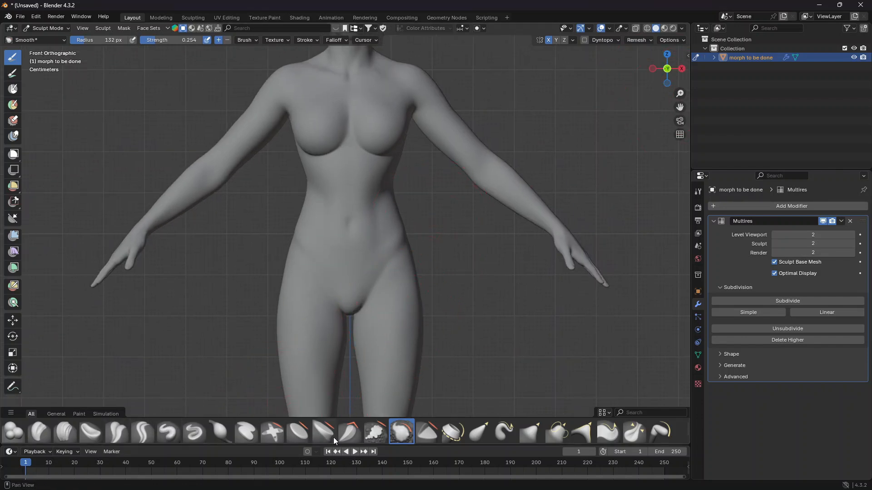
{"action": "left_click", "coordinate": [485, 433]}
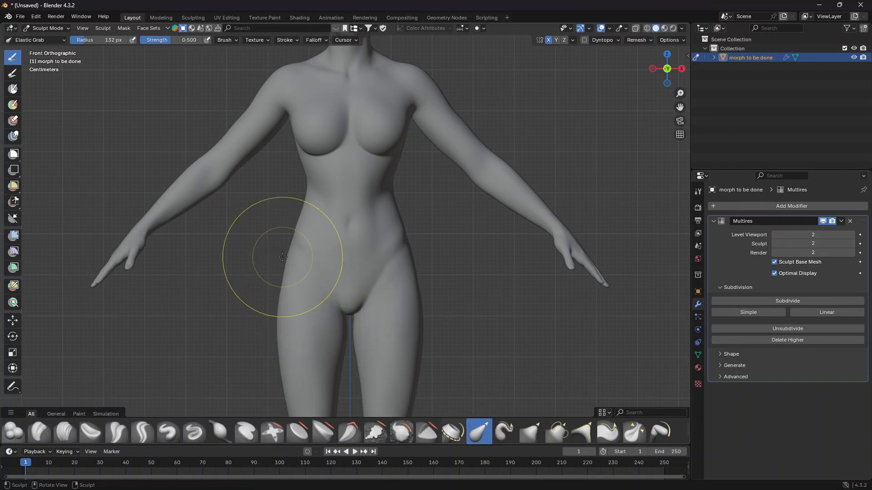
{"action": "left_click_drag", "start_coordinate": [282, 260], "coordinate": [247, 259]}
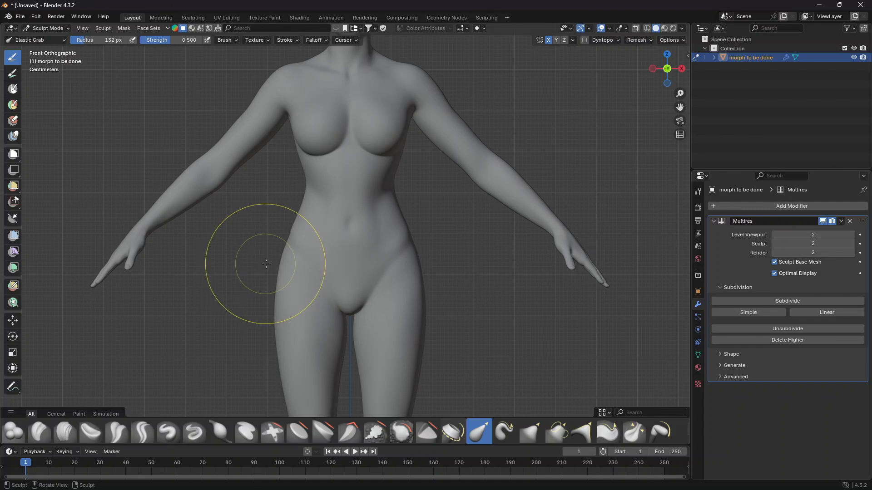
Pull the shoulders slightly inward with the Elastic Grab brush in front view
{"action": "left_click_drag", "start_coordinate": [680, 107], "coordinate": [691, 196]}
{"action": "scroll", "coordinate": [449, 186], "scroll_direction": "up", "scroll_amount": 2}
{"action": "left_click_drag", "start_coordinate": [258, 132], "coordinate": [267, 135]}
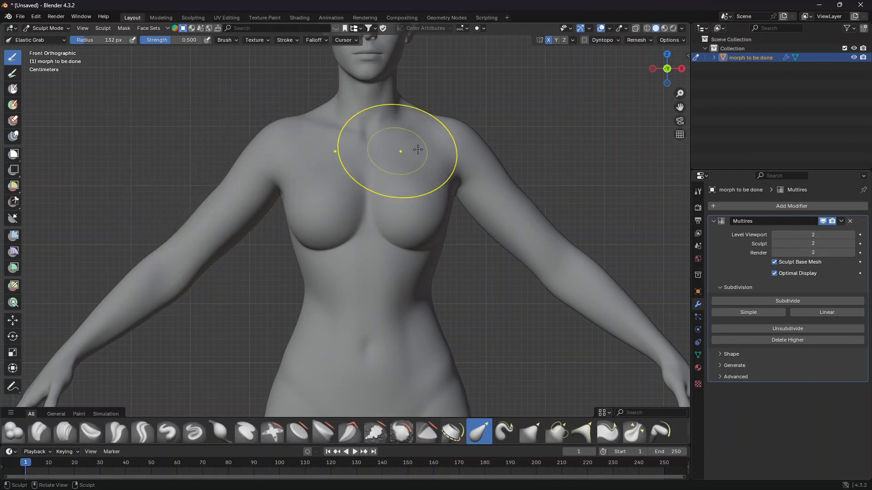
{"action": "scroll", "coordinate": [400, 253], "scroll_direction": "down", "scroll_amount": 4}
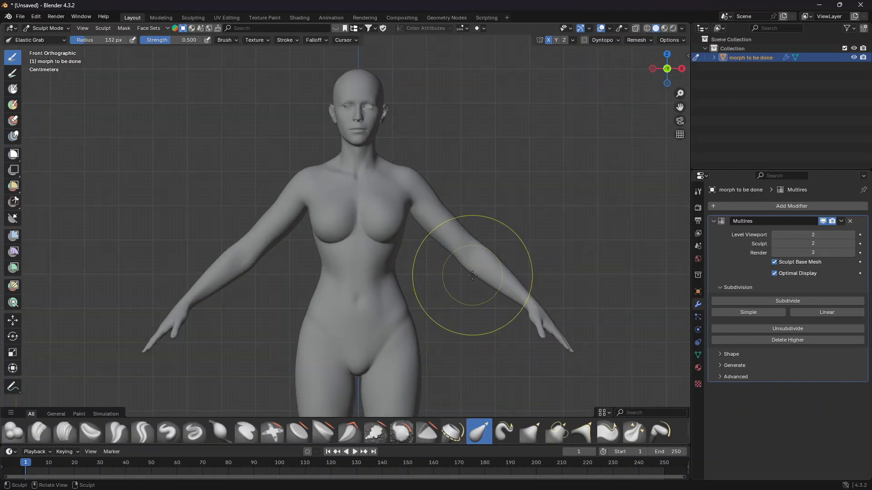
Pull the outer thighs and the hip sides outward with the Elastic Grab brush at a 132 px radius
{"action": "left_click_drag", "start_coordinate": [680, 107], "coordinate": [656, 0]}
{"action": "scroll", "coordinate": [608, 187], "scroll_direction": "up", "scroll_amount": 3}
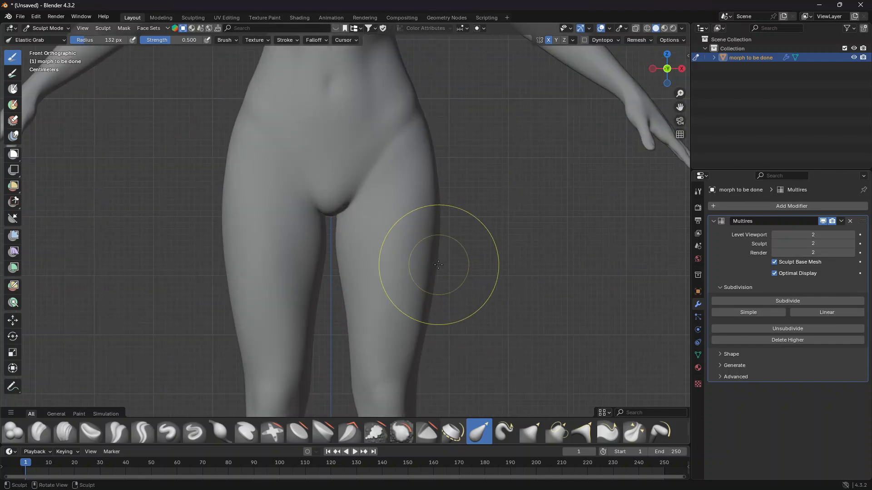
{"action": "mouse_move", "coordinate": [435, 262]}
{"action": "left_mouse_down"}
{"action": "mouse_move", "coordinate": [472, 259]}
{"action": "mouse_move", "coordinate": [457, 261]}
{"action": "left_mouse_up"}
{"action": "left_click_drag", "start_coordinate": [439, 194], "coordinate": [451, 189]}
{"action": "scroll", "coordinate": [448, 189], "scroll_direction": "down", "scroll_amount": 6}
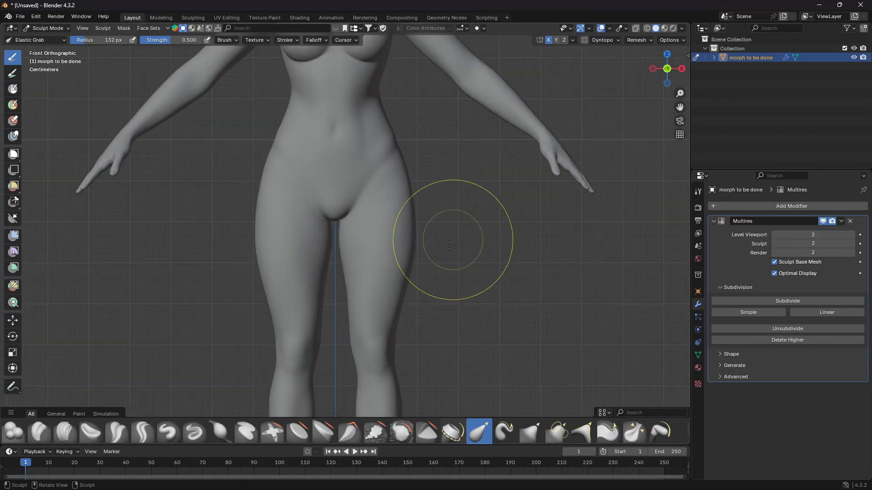
Fill out the inner thighs toward the gap between the legs with the Elastic Grab brush
{"action": "scroll", "coordinate": [580, 159], "scroll_direction": "up", "scroll_amount": 6}
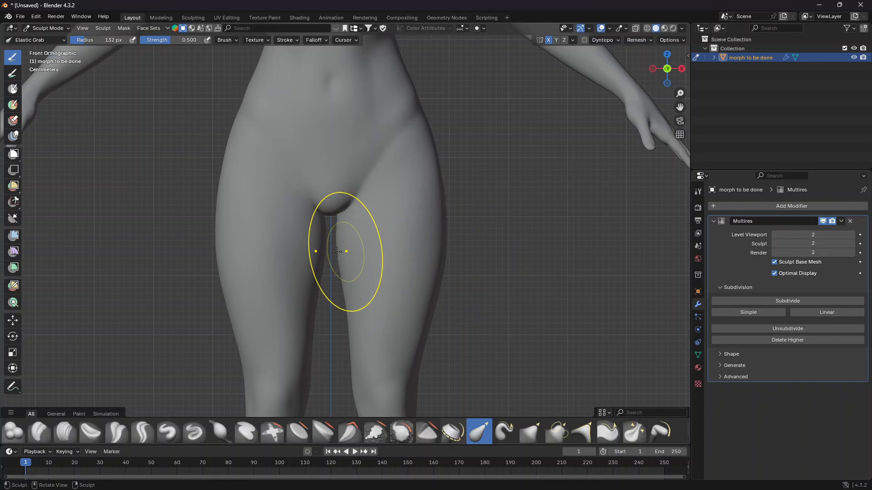
{"action": "left_click_drag", "start_coordinate": [347, 252], "coordinate": [337, 251]}
{"action": "left_click_drag", "start_coordinate": [353, 298], "coordinate": [339, 300]}
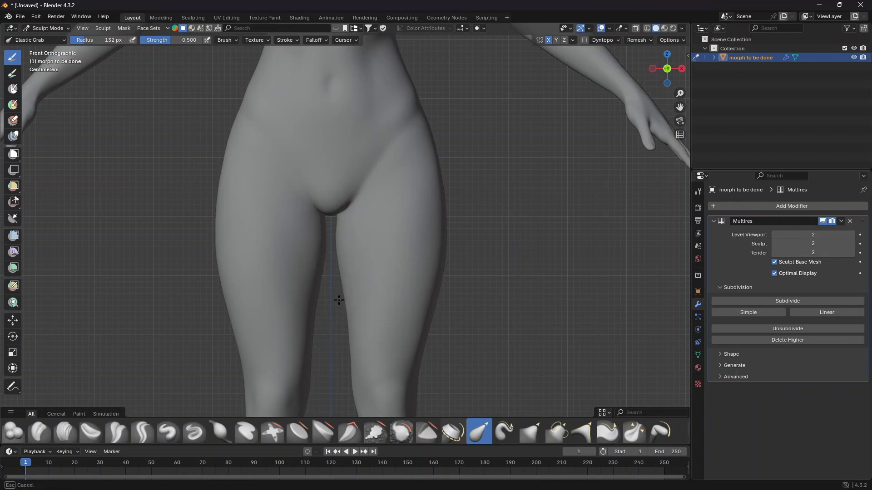
{"action": "scroll", "coordinate": [450, 238], "scroll_direction": "down", "scroll_amount": 3}
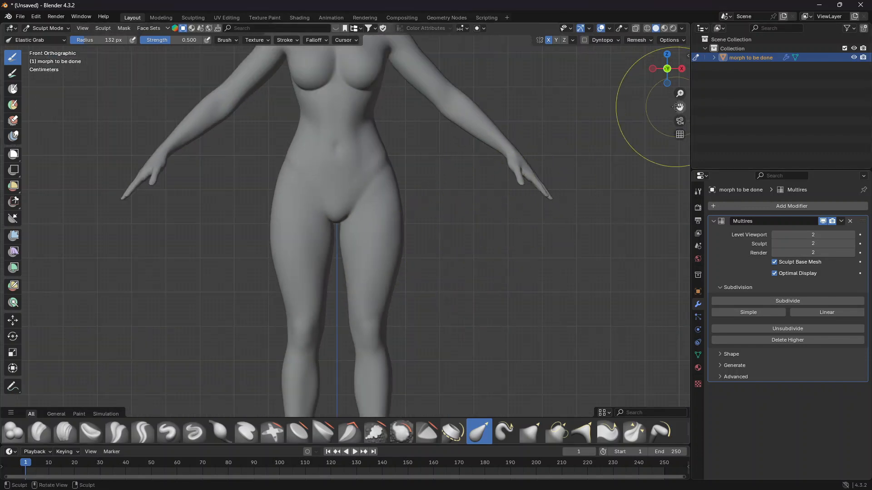
Leave sculpting for Object Mode, deselect the figure and check its overall proportions from the front
{"action": "left_click_drag", "start_coordinate": [680, 107], "coordinate": [679, 227]}
{"action": "scroll", "coordinate": [389, 224], "scroll_direction": "up", "scroll_amount": 3}
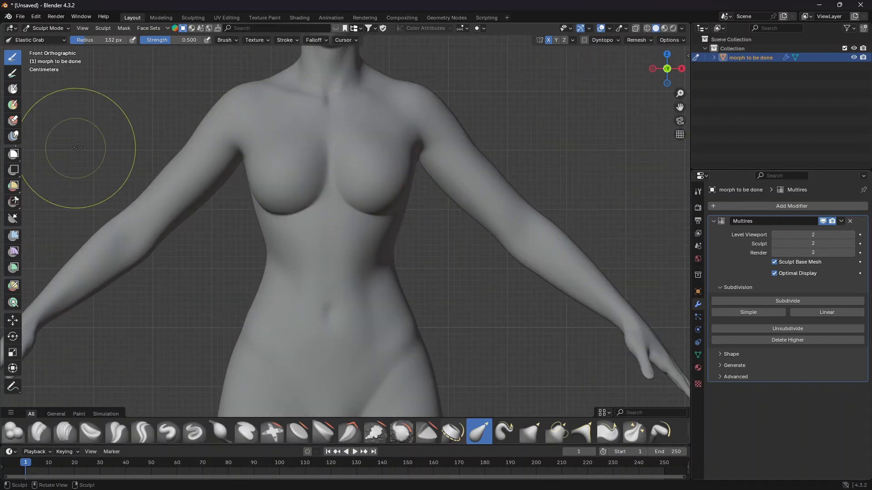
{"action": "left_click", "coordinate": [48, 28]}
{"action": "left_click", "coordinate": [53, 38]}
{"action": "left_click", "coordinate": [106, 106]}
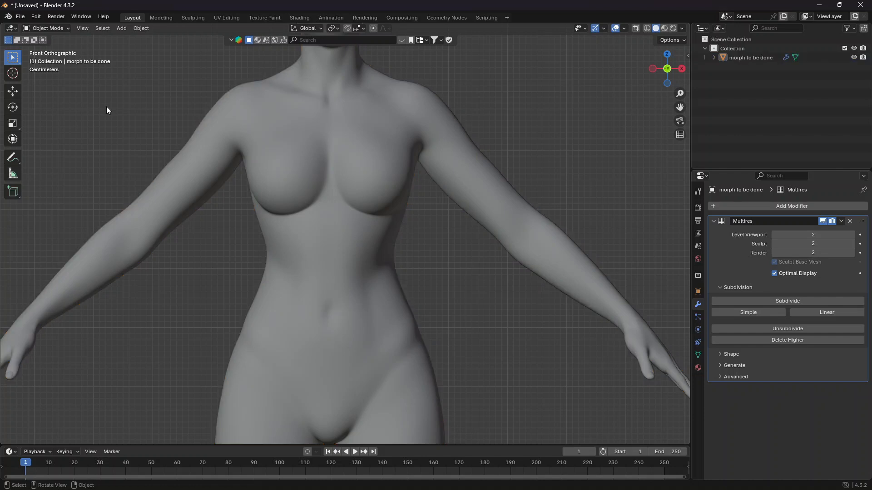
{"action": "scroll", "coordinate": [289, 142], "scroll_direction": "down", "scroll_amount": 2}
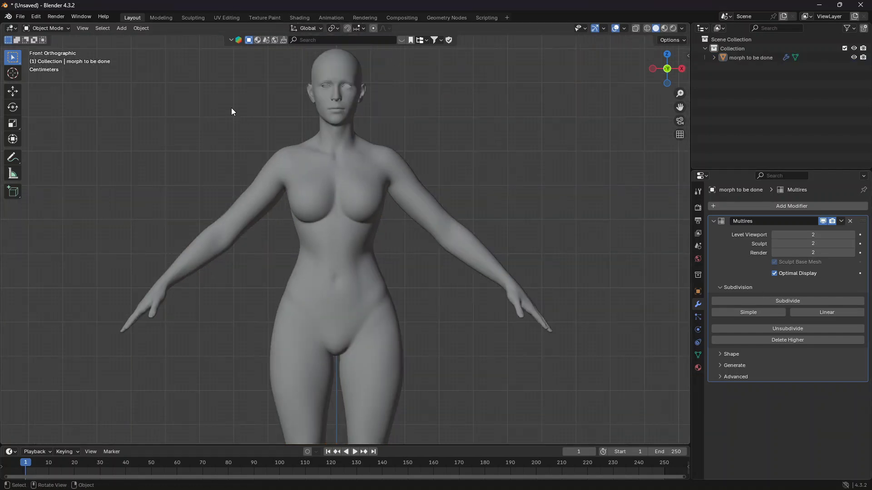
{"action": "scroll", "coordinate": [326, 171], "scroll_direction": "down", "scroll_amount": 2}
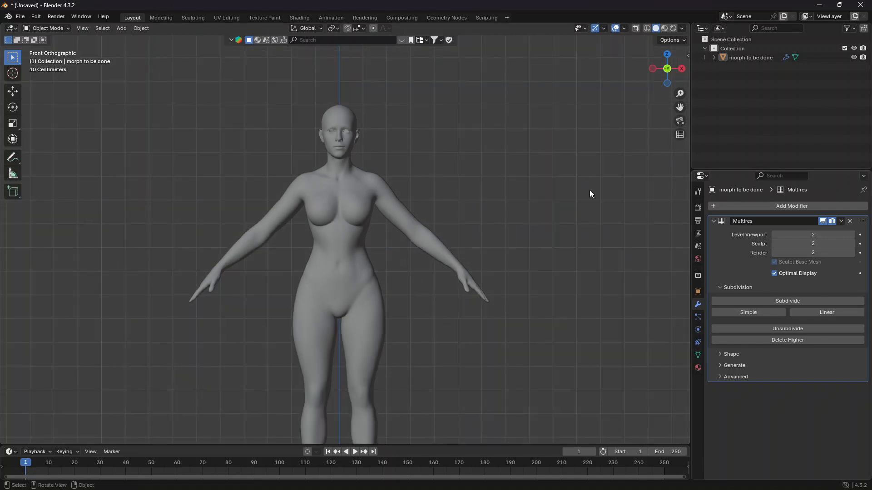
Remove the Multires modifier from the figure and check the base mesh's shape
{"action": "left_click", "coordinate": [850, 222]}
{"action": "scroll", "coordinate": [473, 306], "scroll_direction": "up", "scroll_amount": 4}
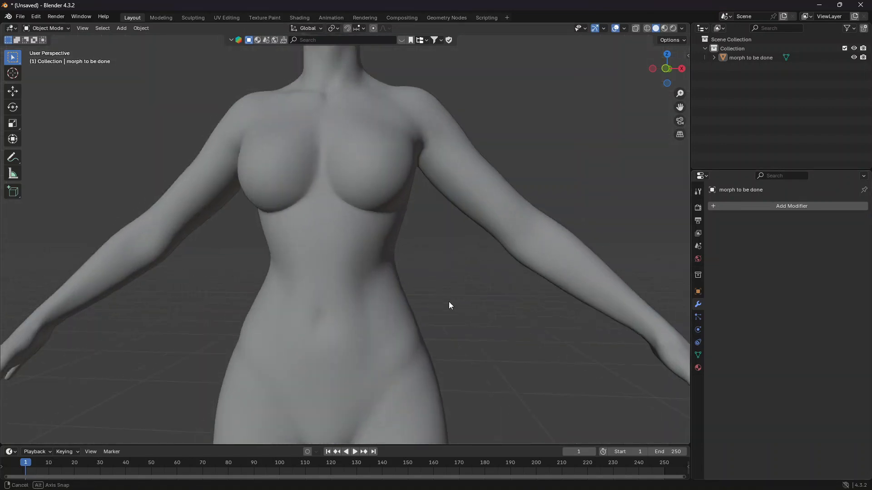
{"action": "middle_click_drag", "start_coordinate": [449, 302], "coordinate": [372, 288]}
{"action": "scroll", "coordinate": [349, 282], "scroll_direction": "down", "scroll_amount": 2}
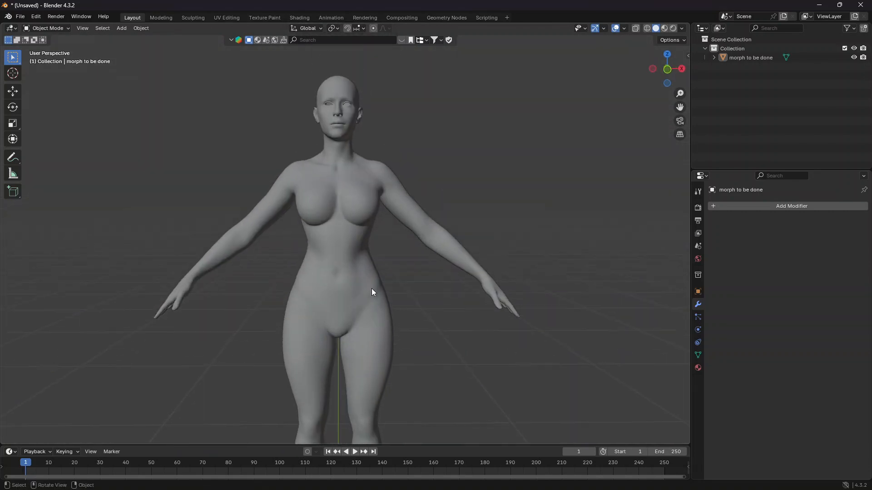
Start a Wavefront OBJ export to the Desktop with the file name "morph done.obj"
{"action": "left_click", "coordinate": [20, 17]}
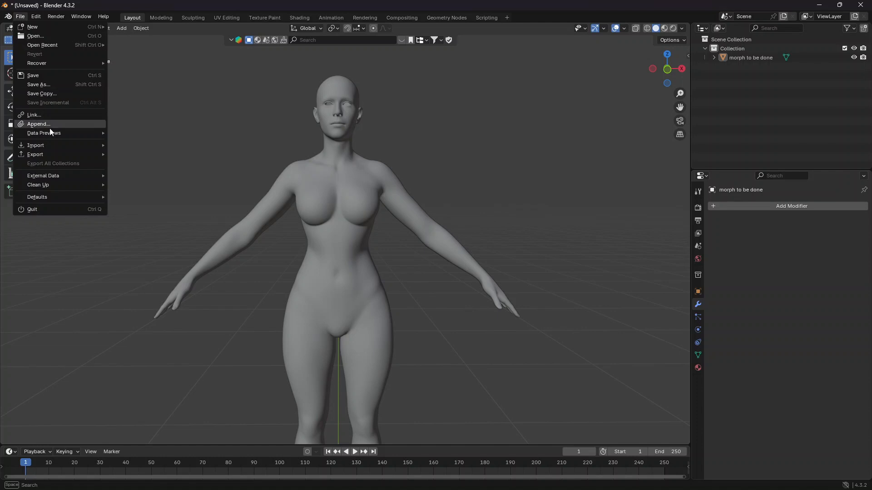
{"action": "mouse_move", "coordinate": [28, 155]}
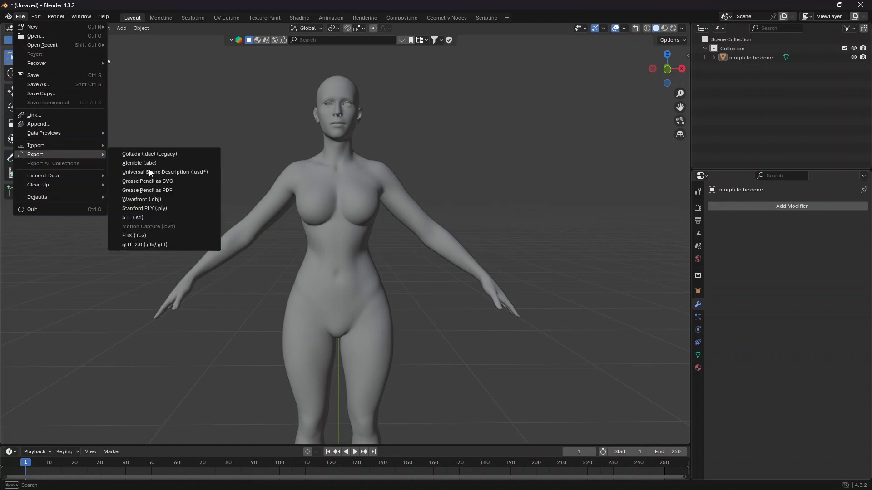
{"action": "left_click", "coordinate": [164, 200]}
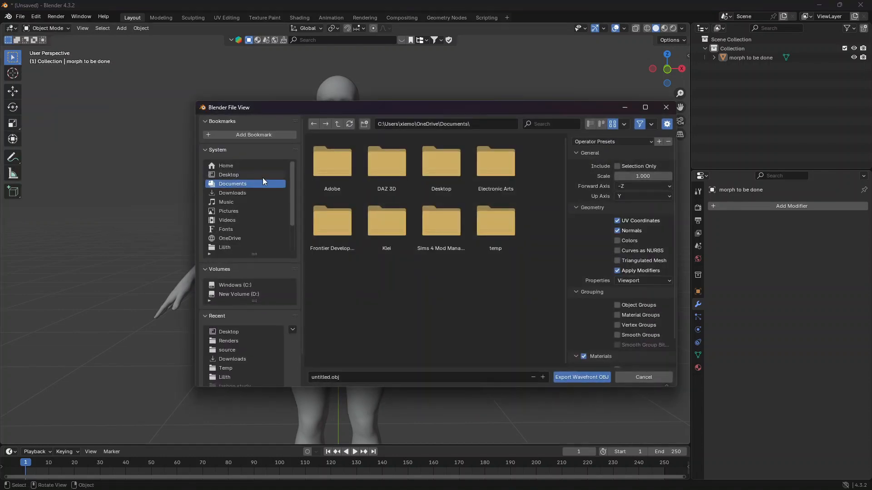
{"action": "left_click", "coordinate": [371, 376]}
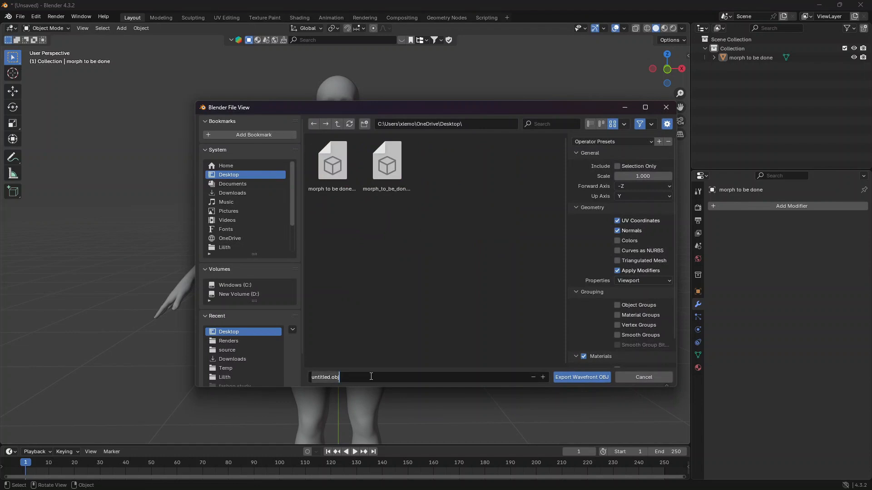
{"action": "type", "text": "morph do"}
Set the export scale to 100, turn off UV Coordinates, Normals, Apply Modifiers and Materials, and export the OBJ
{"action": "left_click", "coordinate": [638, 177]}
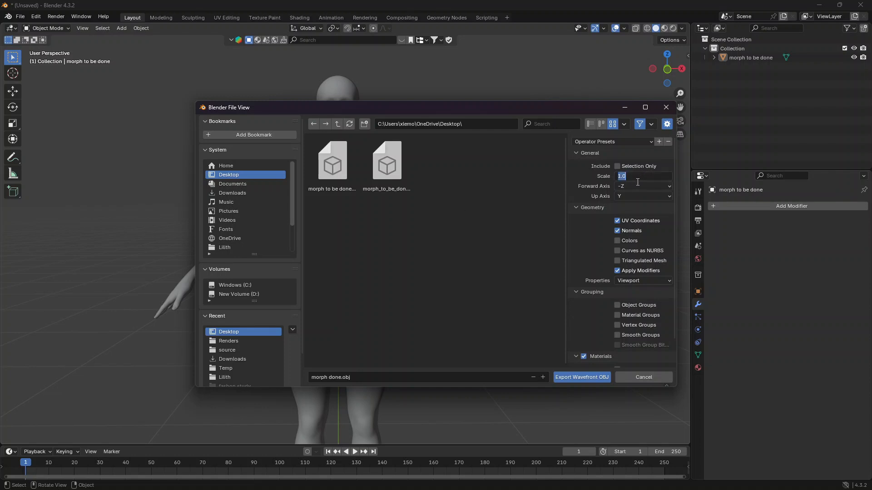
{"action": "type", "text": "100"}
{"action": "key", "text": "Return"}
{"action": "scroll", "coordinate": [660, 176], "scroll_direction": "down", "scroll_amount": 1}
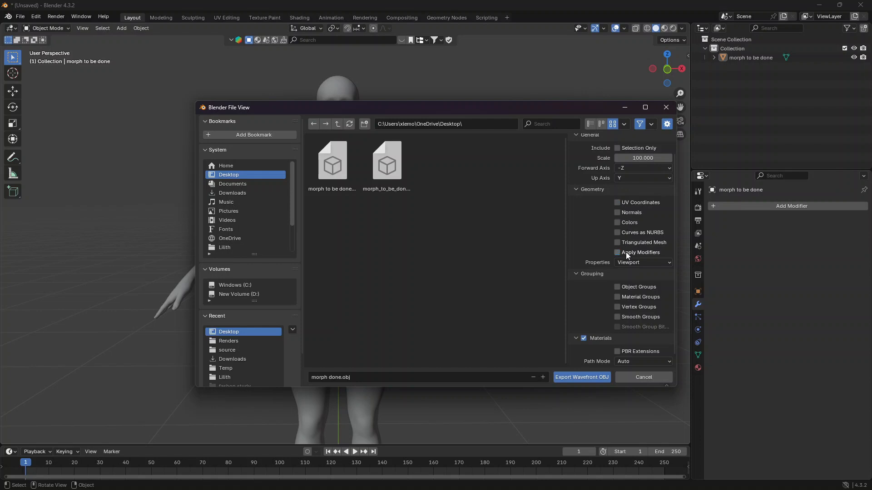
{"action": "scroll", "coordinate": [613, 250], "scroll_direction": "down", "scroll_amount": 1}
{"action": "left_click", "coordinate": [579, 327]}
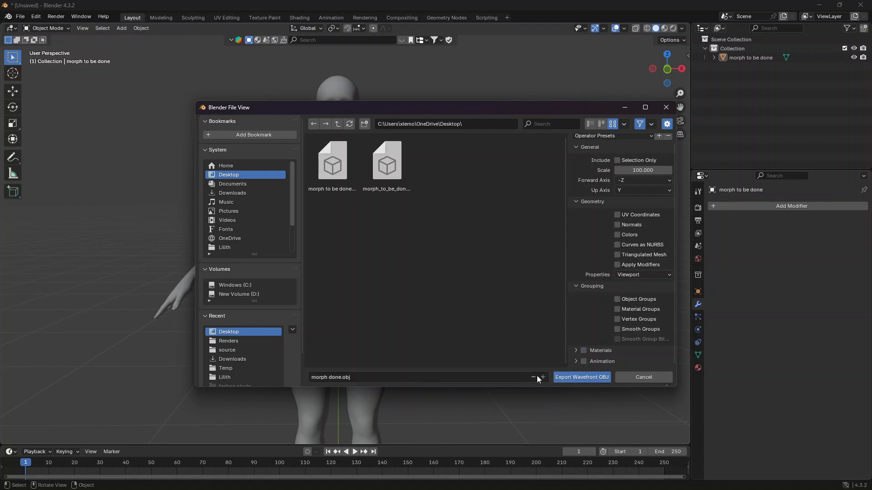
{"action": "left_click", "coordinate": [578, 377]}
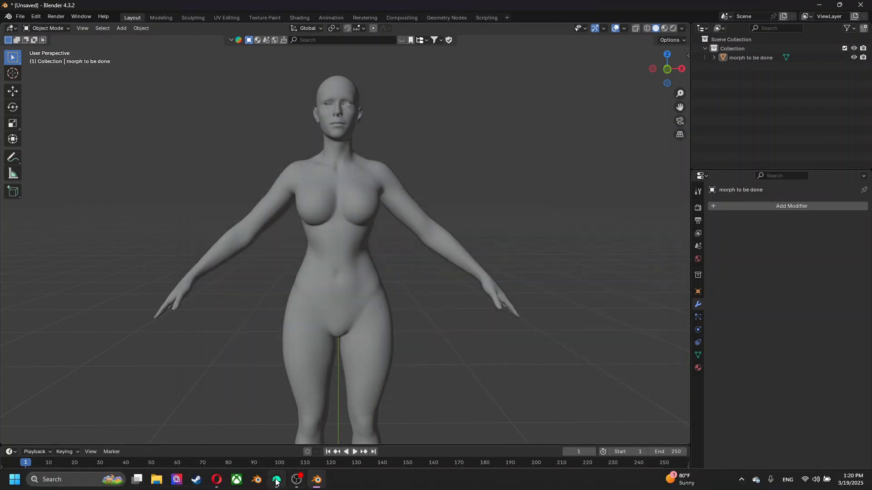
Switch to DAZ Studio and open Morph Loader Pro for the Genesis 9 figure
{"action": "left_click", "coordinate": [276, 486]}
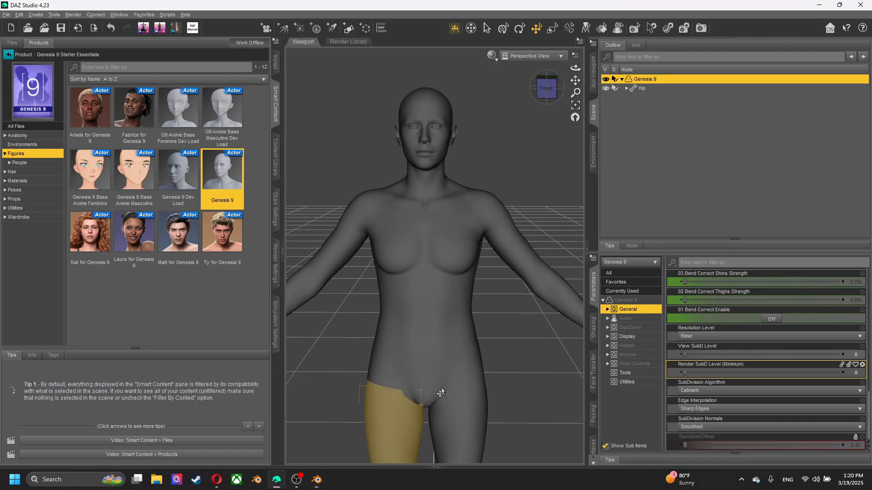
{"action": "left_click", "coordinate": [19, 15]}
{"action": "mouse_move", "coordinate": [40, 94]}
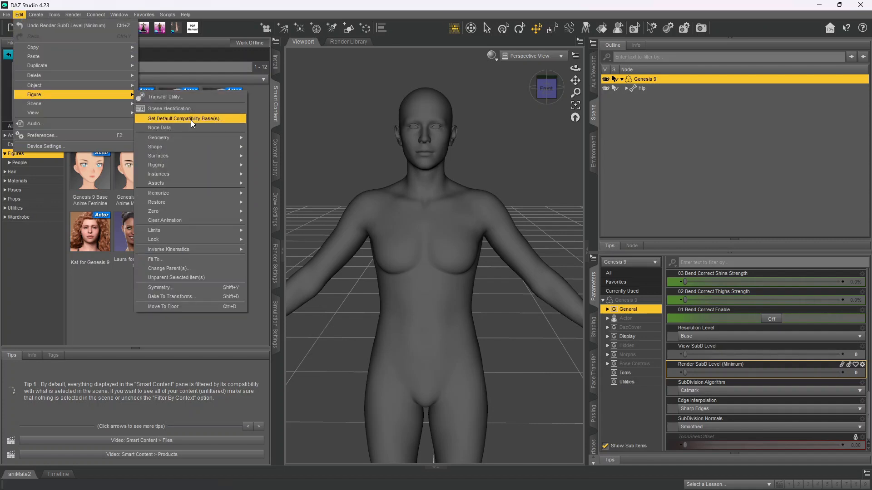
{"action": "mouse_move", "coordinate": [185, 146]}
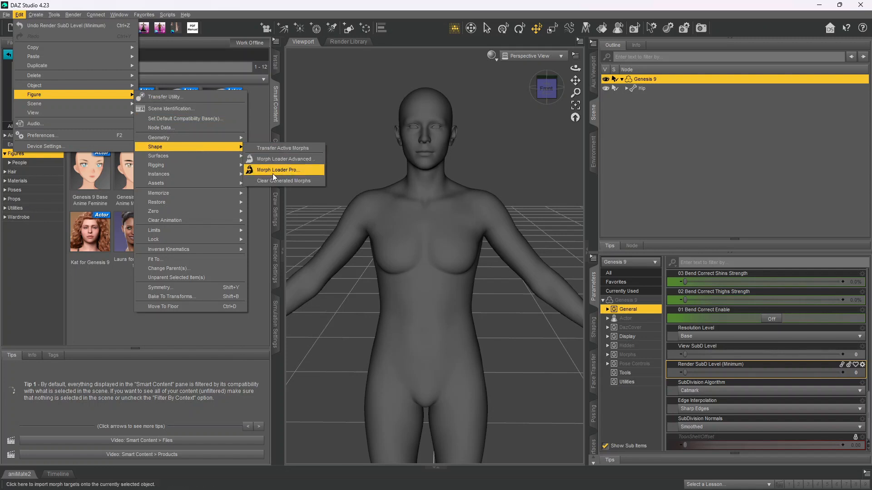
{"action": "left_click", "coordinate": [289, 170]}
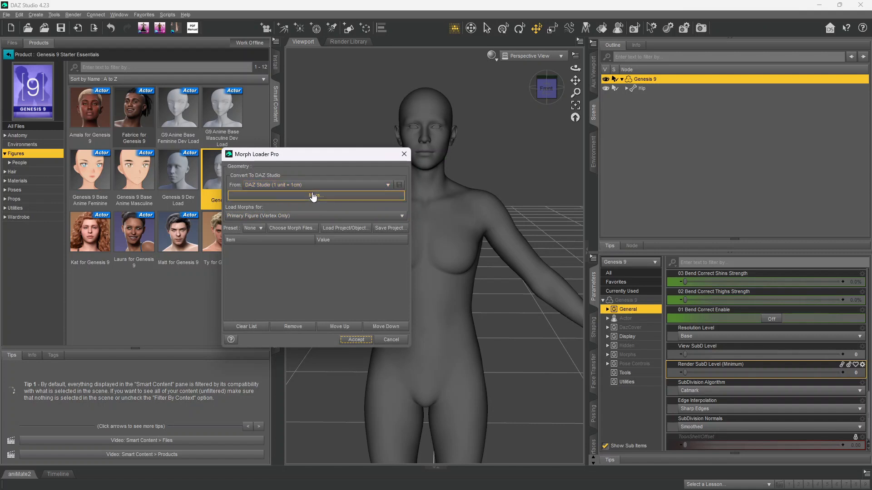
Show the detailed conversion options in Morph Loader Pro and set the import scale to 100%
{"action": "left_click", "coordinate": [333, 196]}
{"action": "left_click_drag", "start_coordinate": [359, 193], "coordinate": [486, 207]}
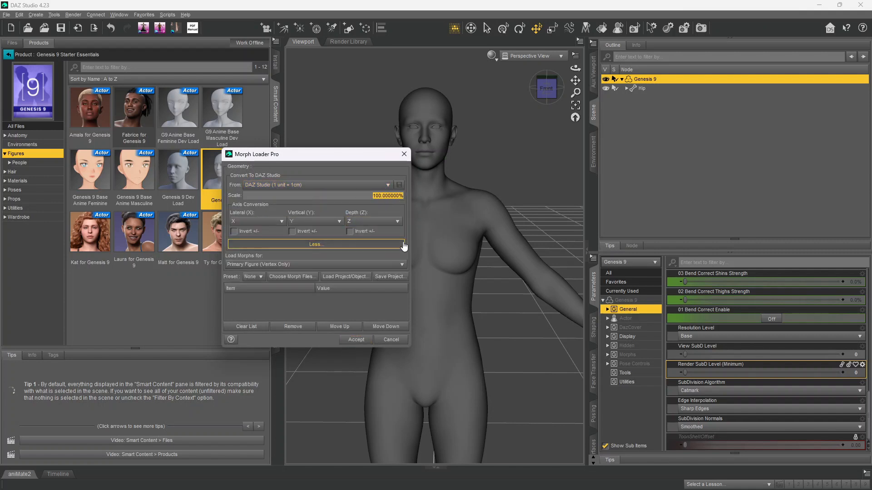
{"action": "type", "text": "1"}
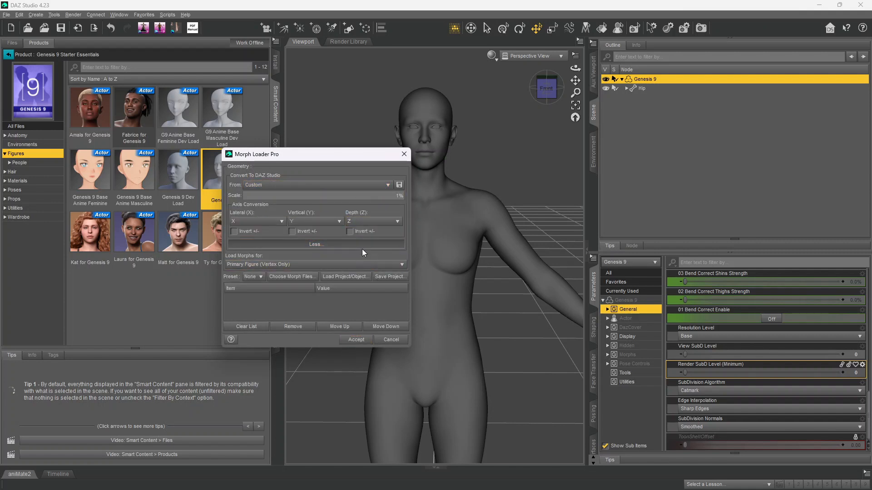
{"action": "type", "text": "00"}
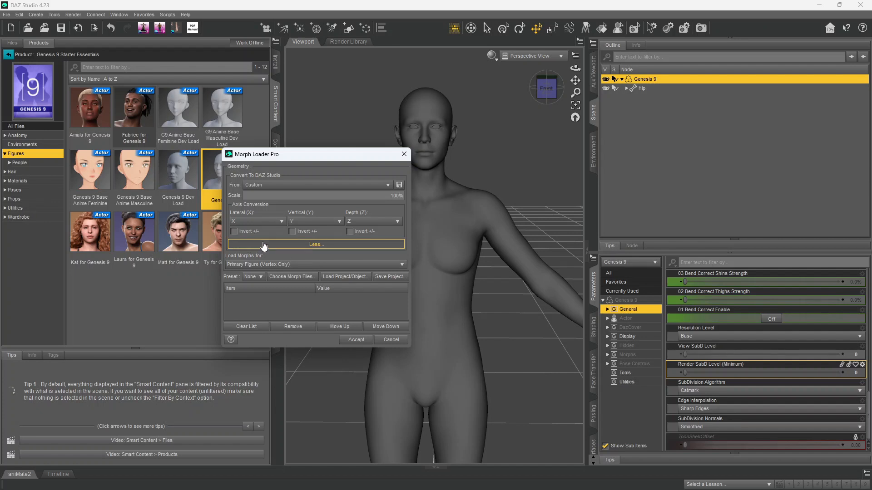
Choose "morph done" from the Desktop as the morph file and load it onto Genesis 9
{"action": "left_click", "coordinate": [300, 277]}
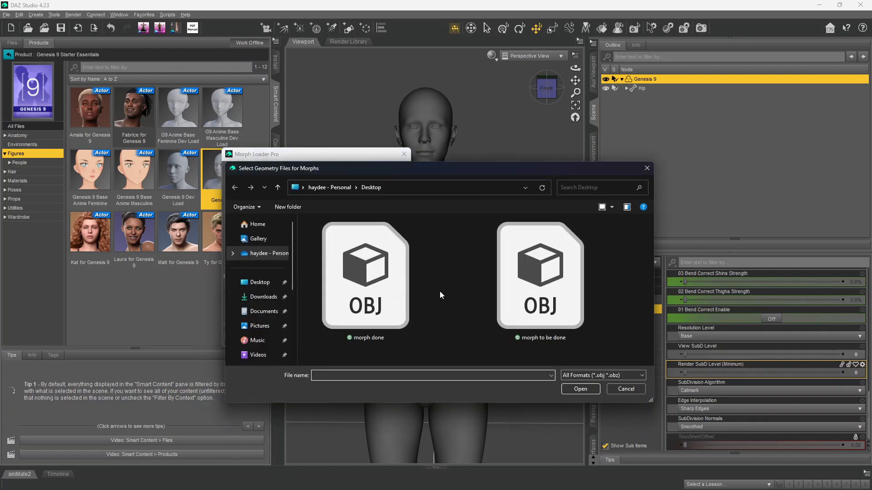
{"action": "left_click", "coordinate": [416, 290]}
{"action": "left_click", "coordinate": [572, 388]}
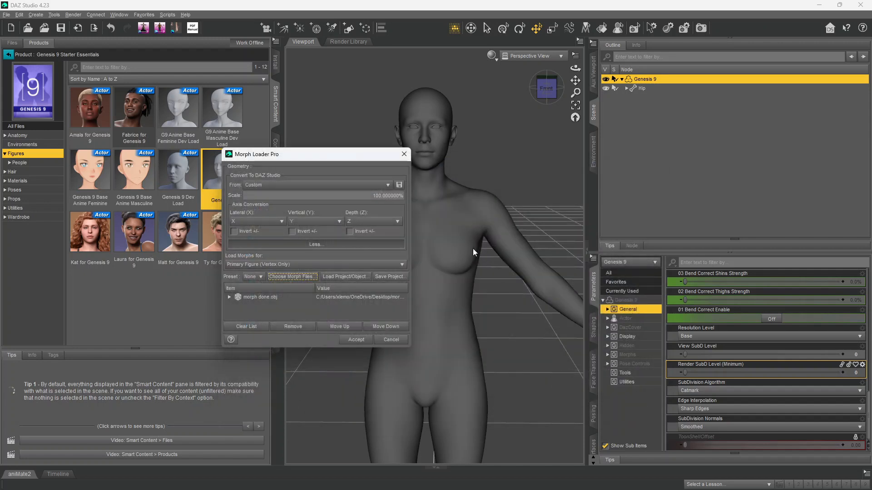
{"action": "left_click", "coordinate": [356, 339]}
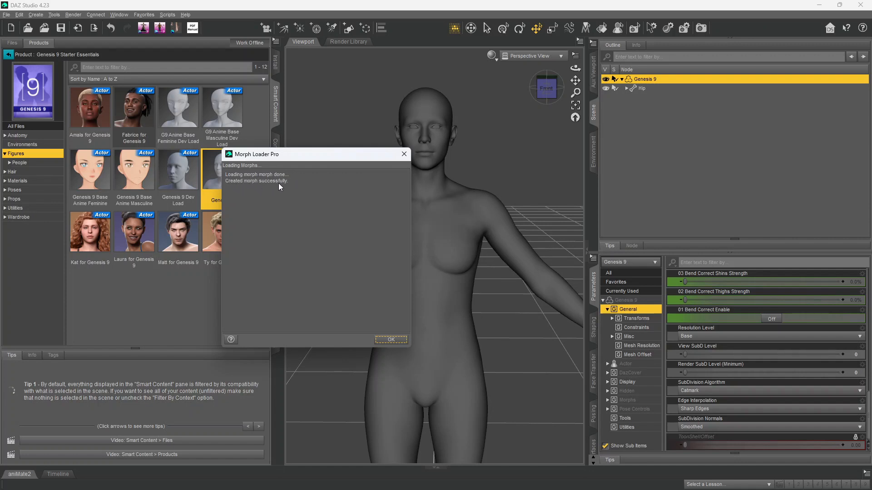
{"action": "left_click", "coordinate": [393, 340]}
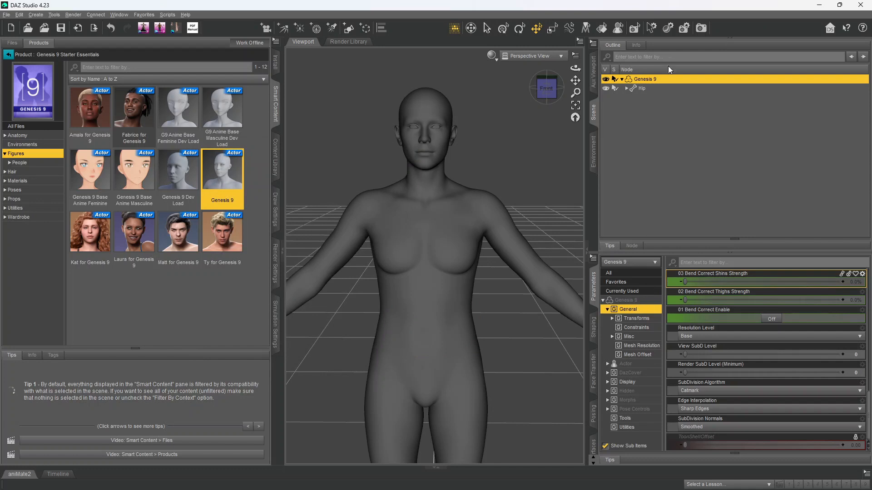
Filter the Genesis 9 parameters for "morph d" and set the morph done dial to 100%
{"action": "left_click", "coordinate": [632, 300]}
{"action": "left_click", "coordinate": [717, 265]}
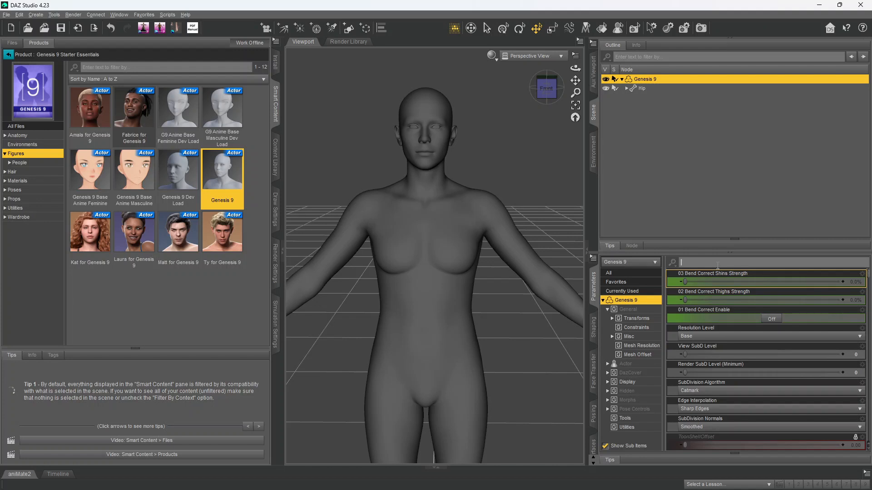
{"action": "type", "text": "mou"}
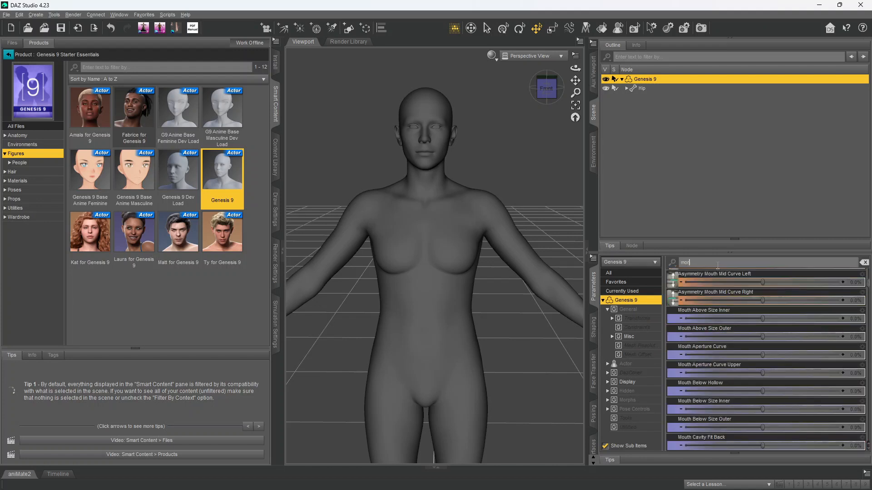
{"action": "type", "text": "ph d"}
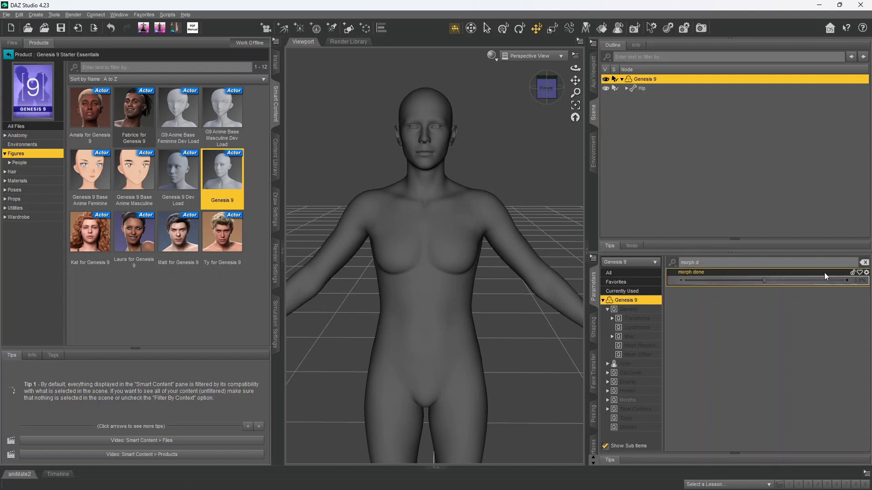
{"action": "left_click_drag", "start_coordinate": [764, 280], "coordinate": [858, 279]}
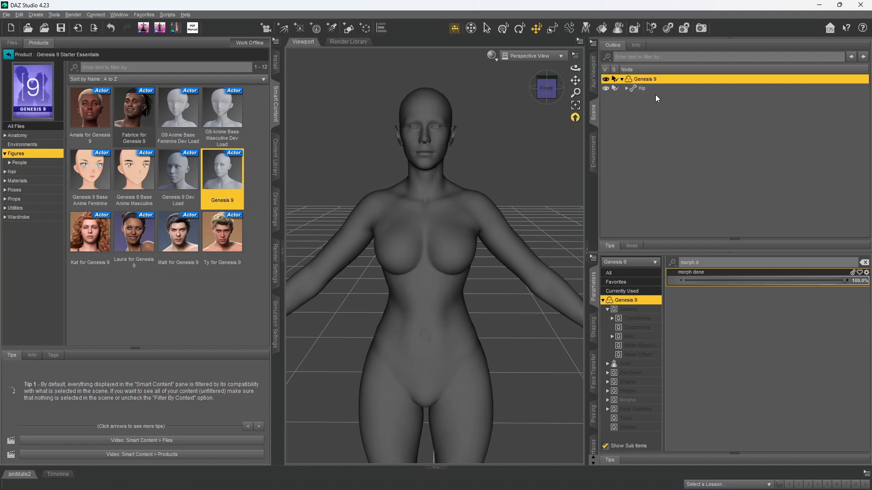
Set the viewport draw style to Texture Shaded with Genesis 9 selected and inspect the morphed body
{"action": "scroll", "coordinate": [502, 212], "scroll_direction": "down", "scroll_amount": 2}
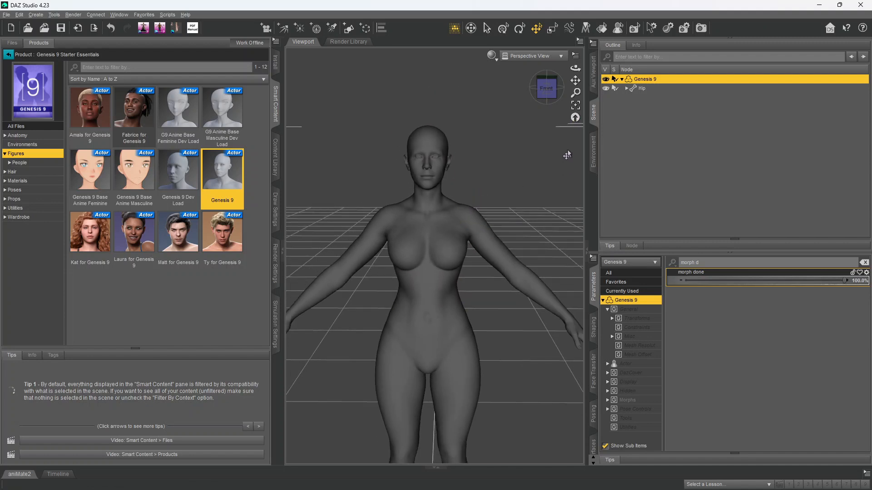
{"action": "left_click_drag", "start_coordinate": [575, 81], "coordinate": [575, 101]}
{"action": "scroll", "coordinate": [535, 134], "scroll_direction": "up", "scroll_amount": 2}
{"action": "left_click", "coordinate": [482, 55]}
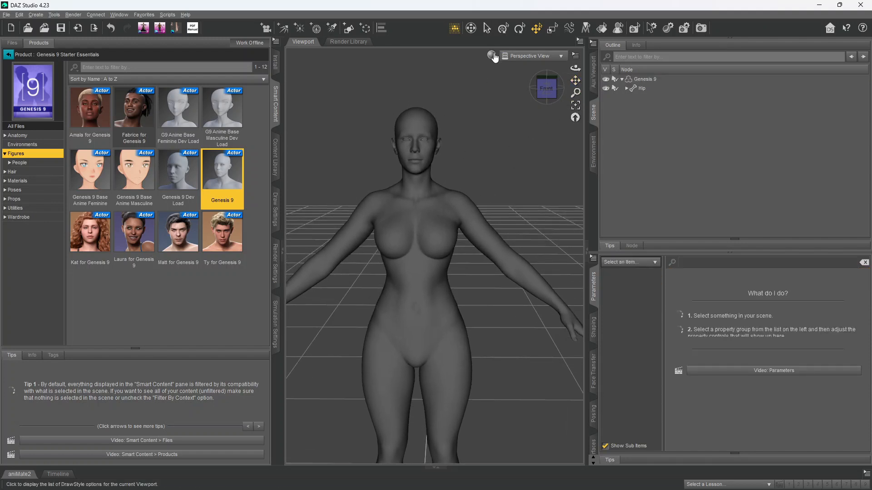
{"action": "left_click", "coordinate": [493, 54]}
{"action": "left_click", "coordinate": [650, 80]}
{"action": "left_click", "coordinate": [495, 54]}
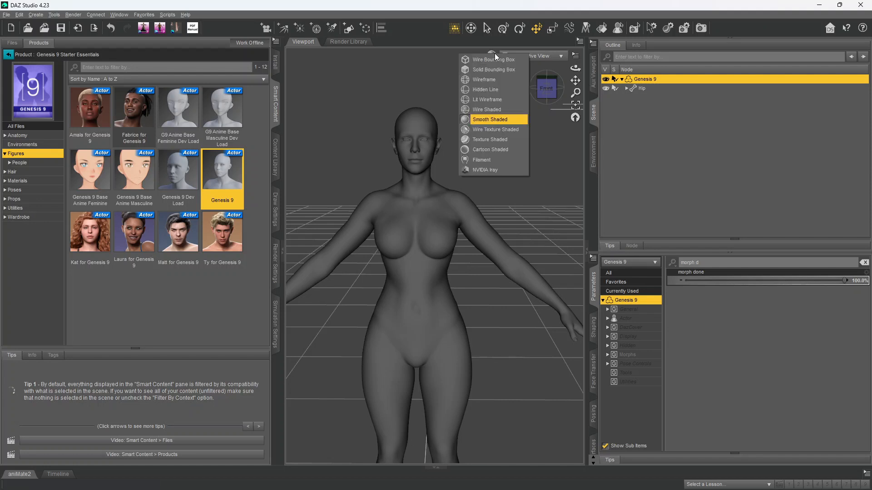
{"action": "left_click", "coordinate": [500, 138]}
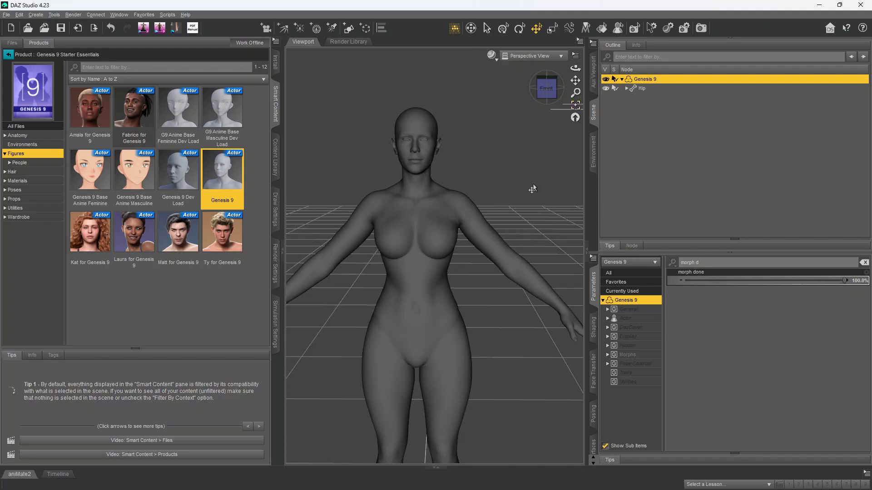
{"action": "scroll", "coordinate": [532, 184], "scroll_direction": "up", "scroll_amount": 4}
{"action": "scroll", "coordinate": [490, 148], "scroll_direction": "down", "scroll_amount": 3}
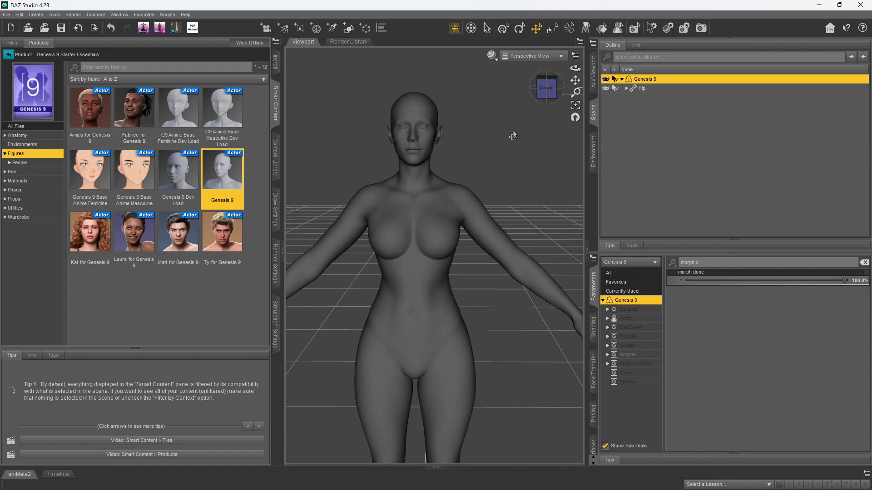
Delete the morphed figure from the scene and load a fresh Genesis 9 figure
{"action": "key", "text": "Delete"}
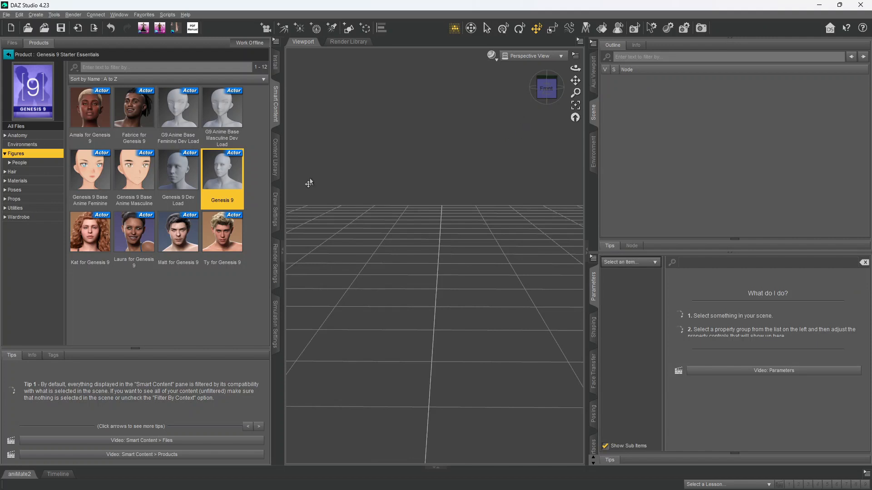
{"action": "double_click", "coordinate": [215, 180]}
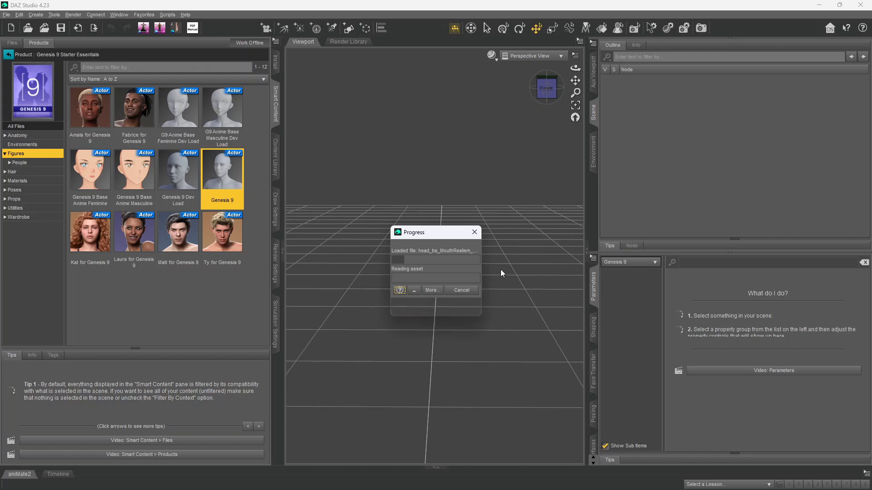
{"action": "left_click", "coordinate": [426, 266]}
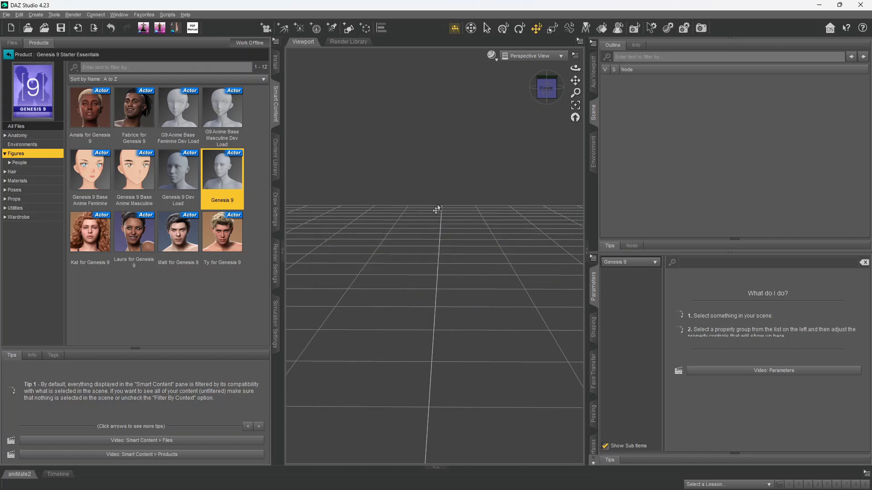
{"action": "left_click", "coordinate": [296, 479]}
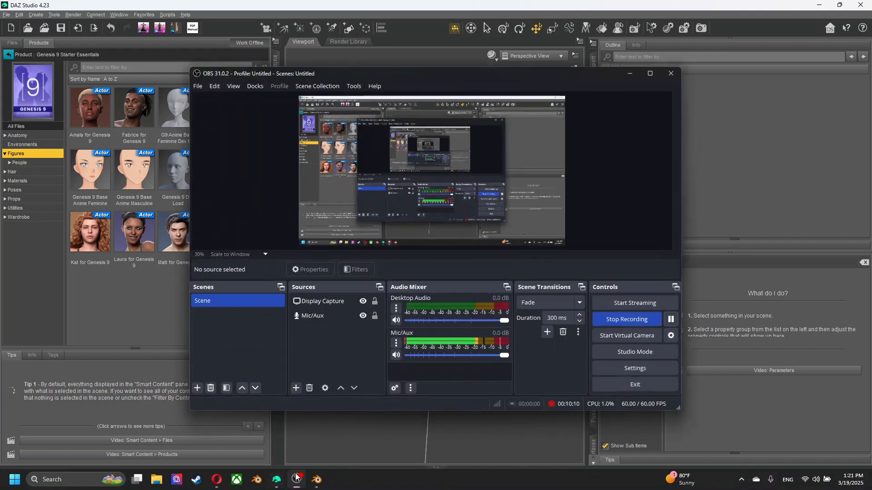
{"action": "left_click", "coordinate": [629, 76]}
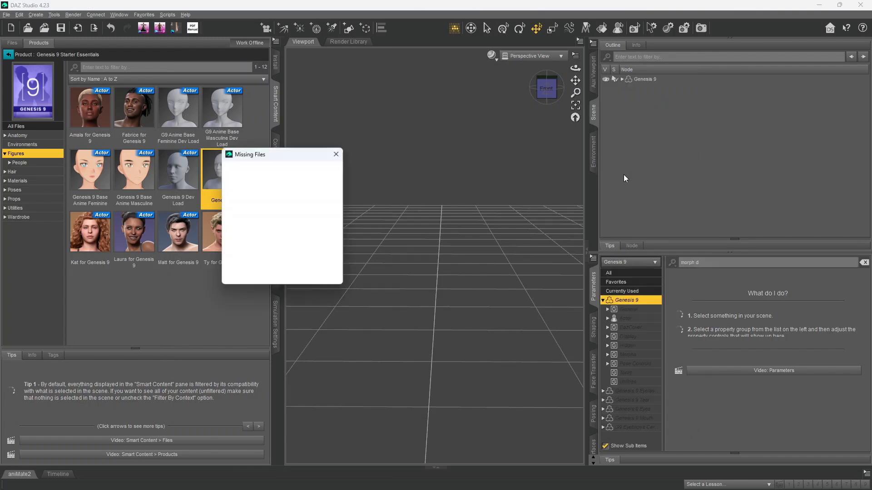
Dismiss the missing files notice, clear the parameter filter and select the fresh Genesis 9 figure
{"action": "left_click", "coordinate": [322, 281]}
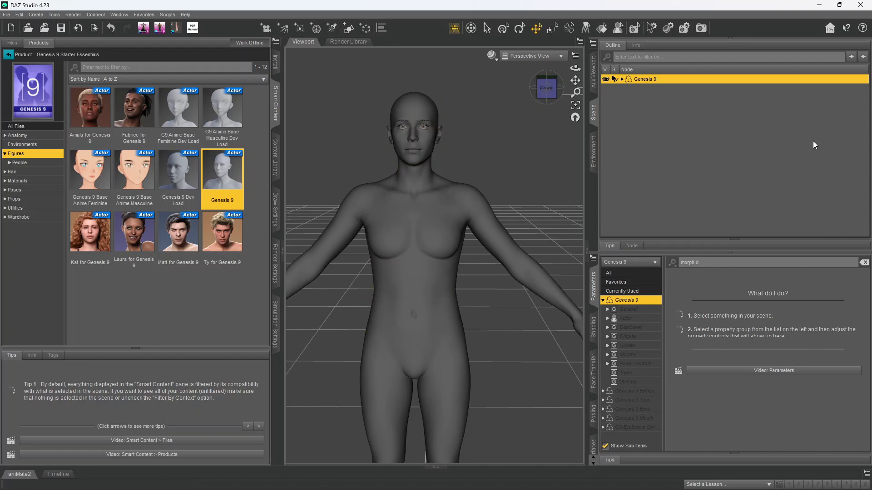
{"action": "scroll", "coordinate": [532, 123], "scroll_direction": "up", "scroll_amount": 10}
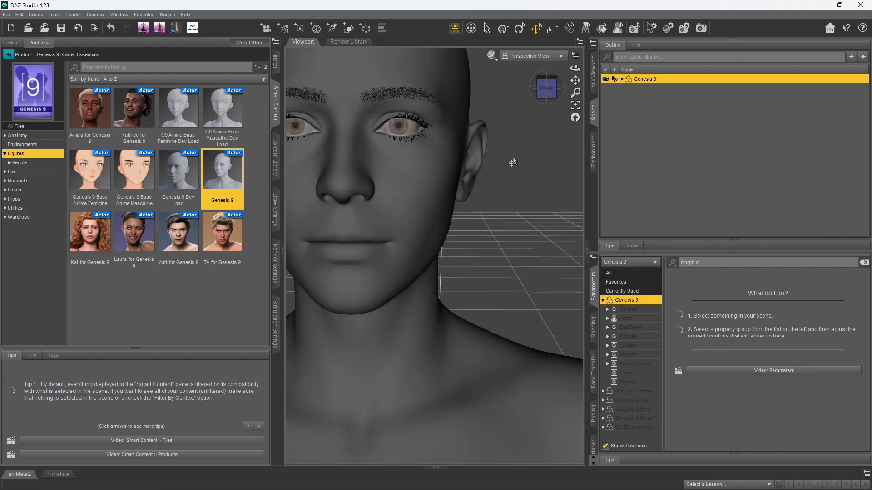
{"action": "scroll", "coordinate": [525, 174], "scroll_direction": "down", "scroll_amount": 5}
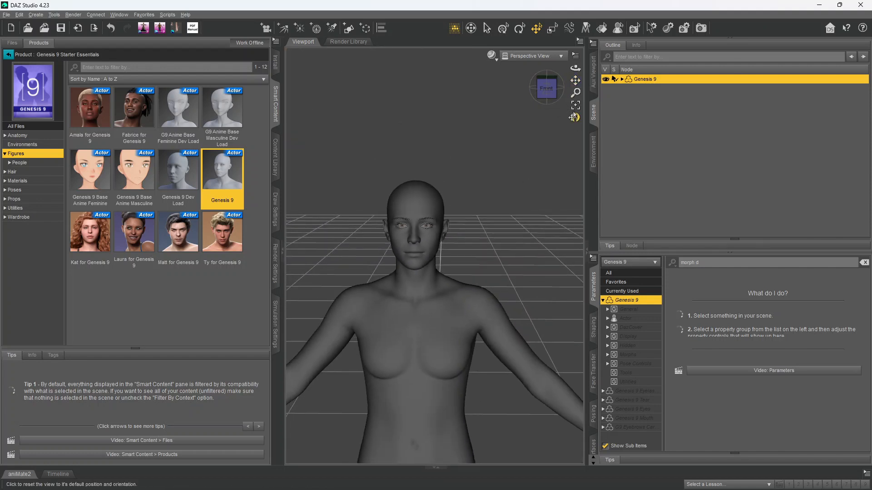
{"action": "left_click_drag", "start_coordinate": [575, 80], "coordinate": [573, 54]}
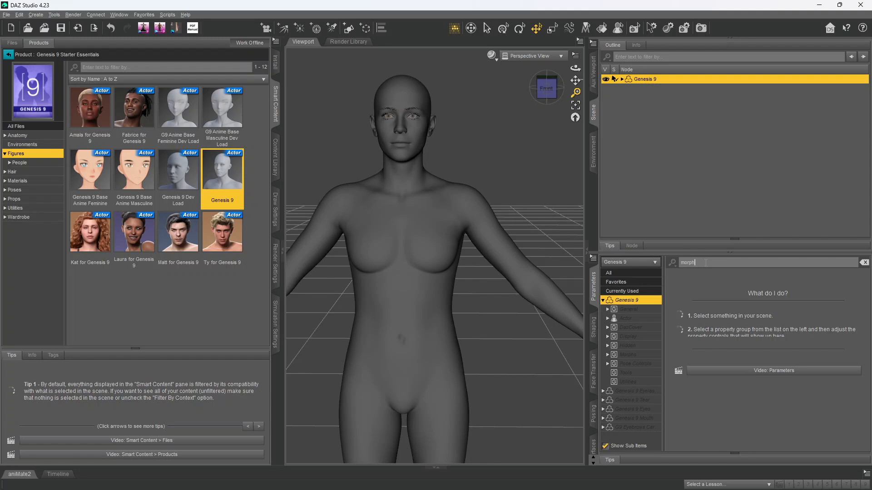
{"action": "key", "text": "BackSpace"}
{"action": "key", "text": "BackSpace"}
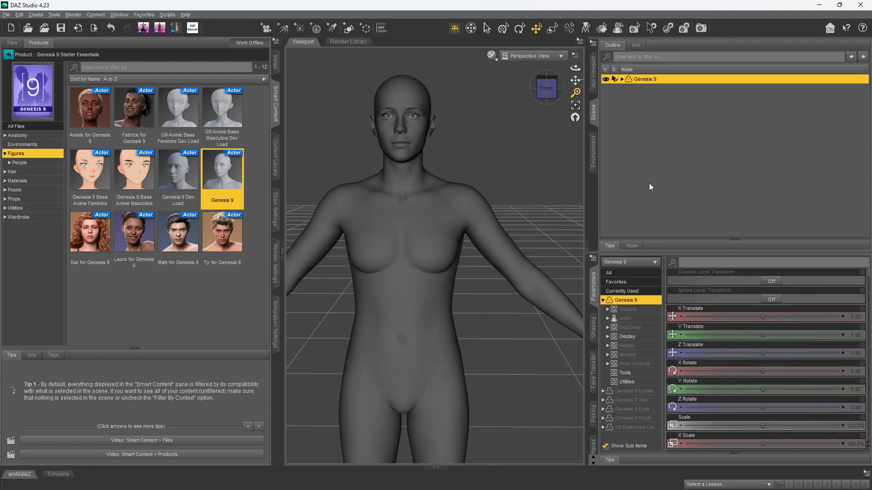
{"action": "left_click", "coordinate": [634, 131]}
{"action": "left_click", "coordinate": [657, 79]}
Load the "morph done" file from the Desktop onto Genesis 9 with Morph Loader Pro
{"action": "left_click", "coordinate": [19, 14]}
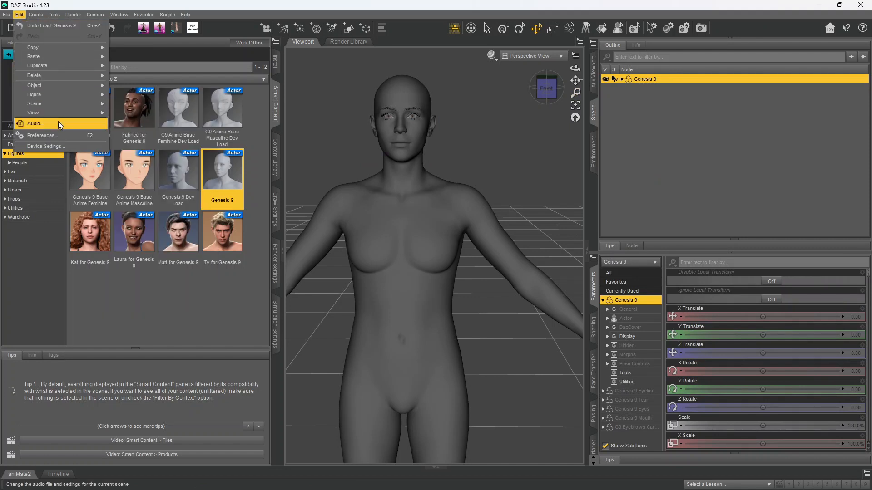
{"action": "mouse_move", "coordinate": [50, 88]}
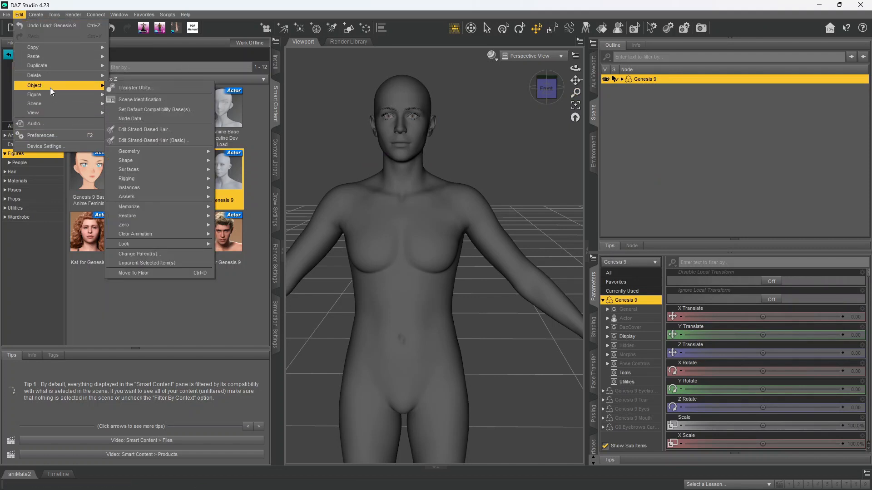
{"action": "mouse_move", "coordinate": [171, 160]}
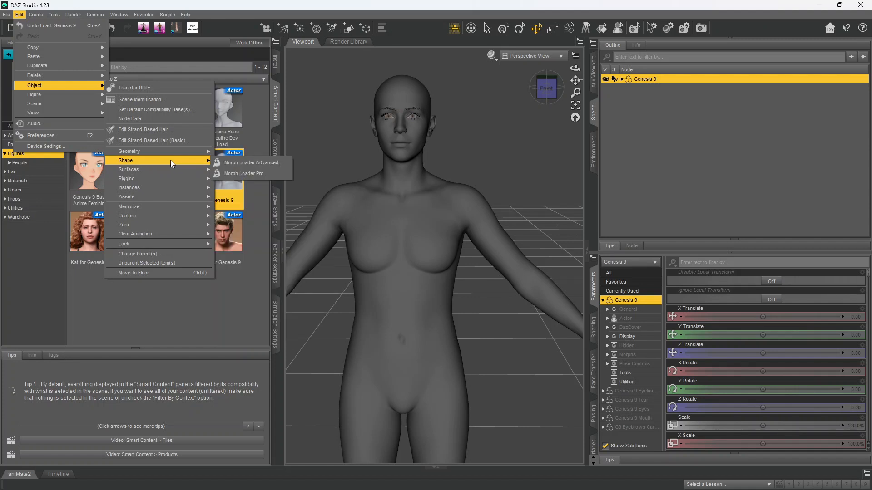
{"action": "left_click", "coordinate": [246, 174]}
{"action": "left_click", "coordinate": [285, 228]}
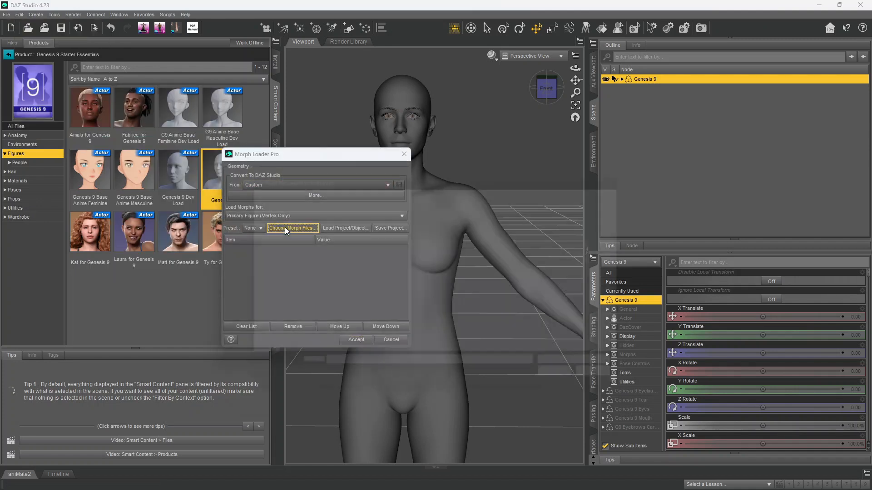
{"action": "left_click", "coordinate": [386, 285]}
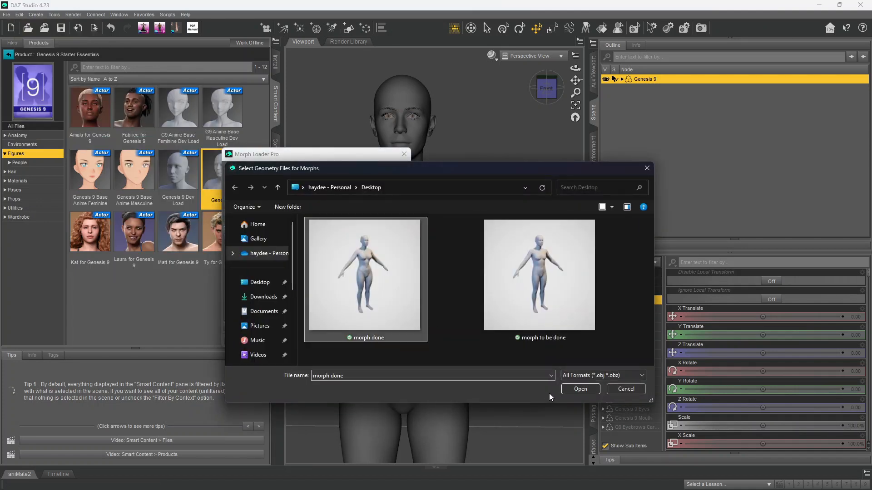
{"action": "left_click", "coordinate": [584, 392]}
{"action": "left_click", "coordinate": [363, 341]}
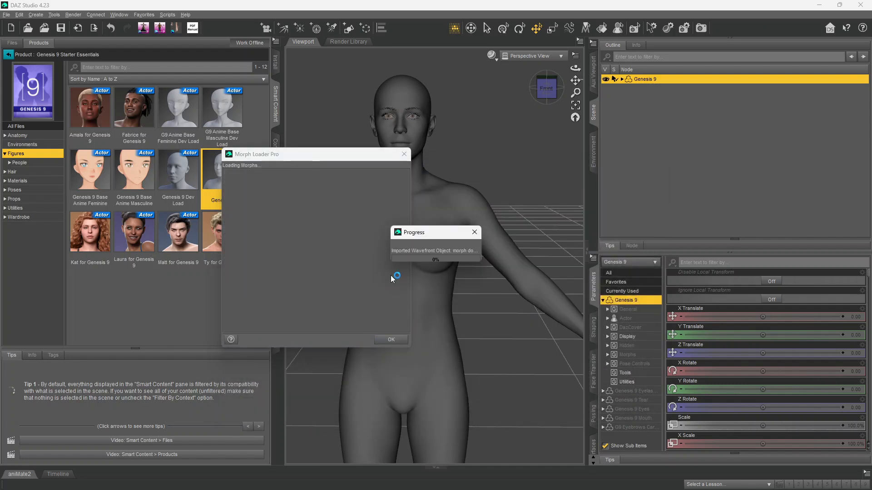
{"action": "left_click", "coordinate": [391, 339]}
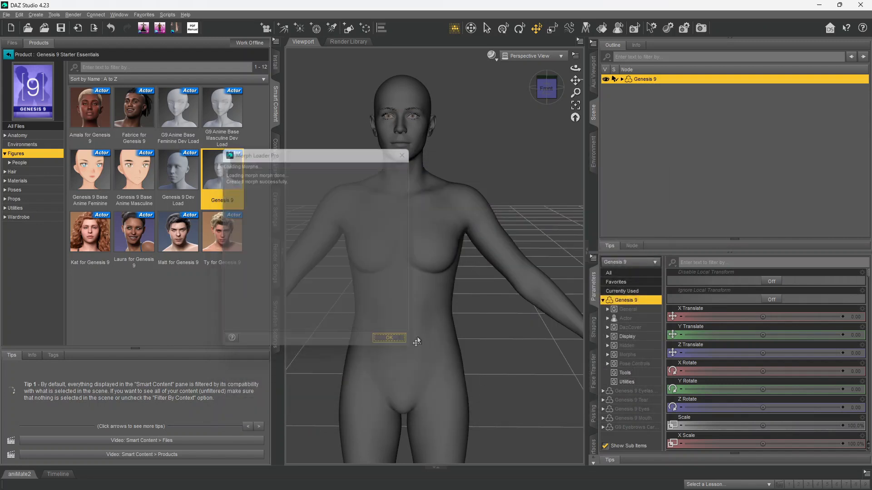
Filter the parameters for "morph", set the morph done dial to 100% and inspect the reshaped figure
{"action": "left_click", "coordinate": [724, 263]}
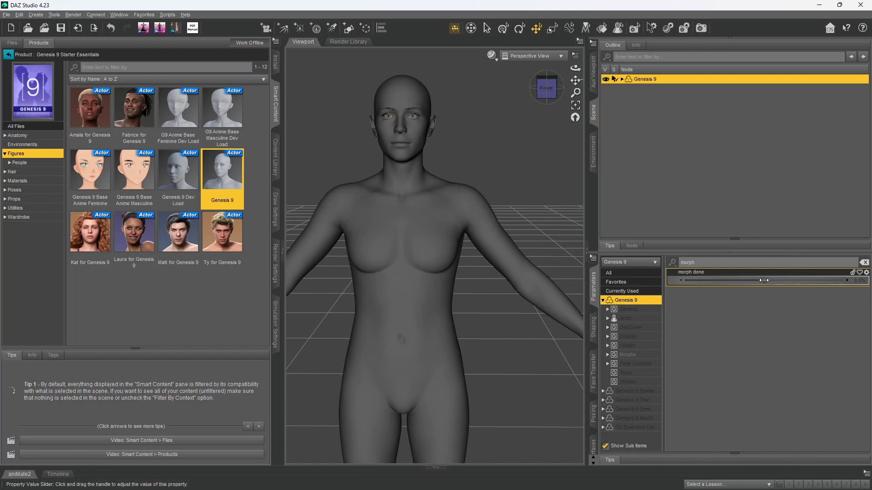
{"action": "left_click_drag", "start_coordinate": [764, 280], "coordinate": [847, 281]}
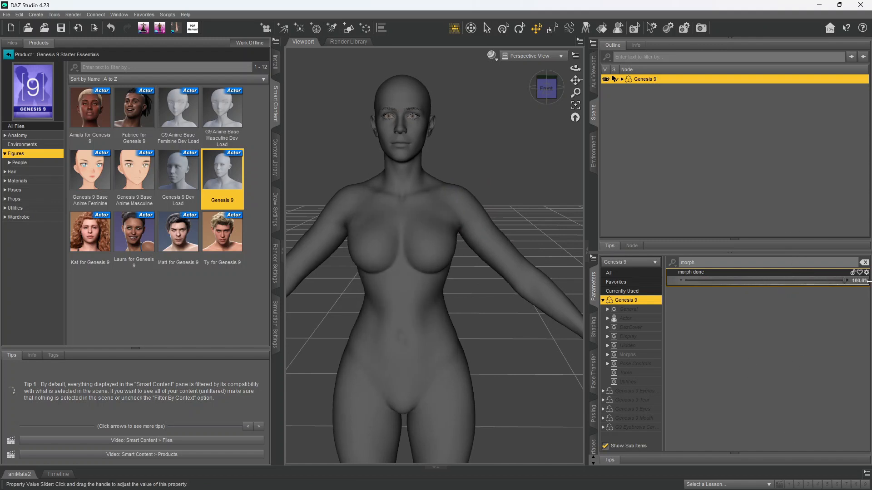
{"action": "scroll", "coordinate": [561, 183], "scroll_direction": "up", "scroll_amount": 2}
{"action": "scroll", "coordinate": [560, 183], "scroll_direction": "down", "scroll_amount": 4}
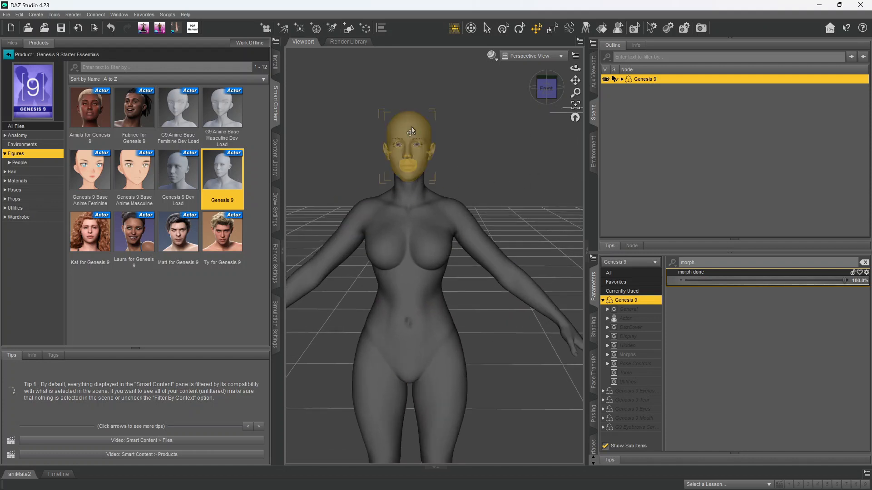
{"action": "scroll", "coordinate": [511, 135], "scroll_direction": "up", "scroll_amount": 3}
{"action": "scroll", "coordinate": [505, 153], "scroll_direction": "down", "scroll_amount": 1}
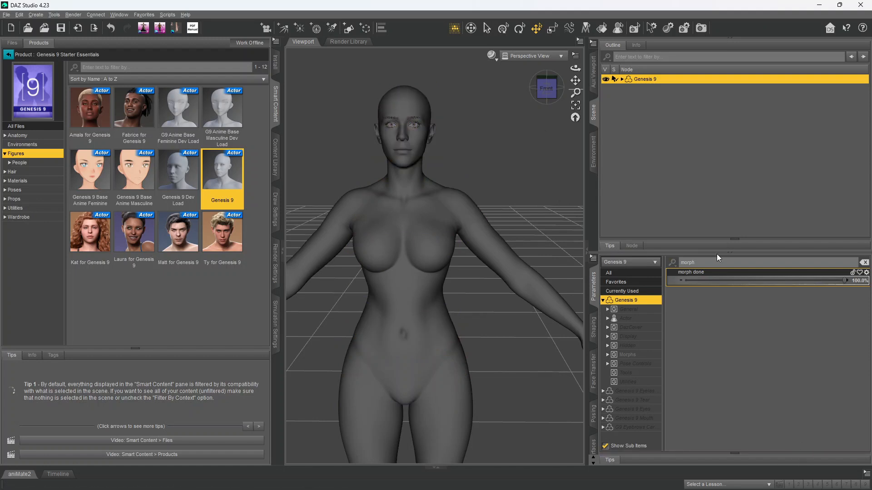
Clear the parameter filter, then set BMK Glutes Shape 2 to 20.9% and BMK Glutes Shape 3 to -61.7%
{"action": "key", "text": "BackSpace"}
{"action": "key", "text": "BackSpace"}
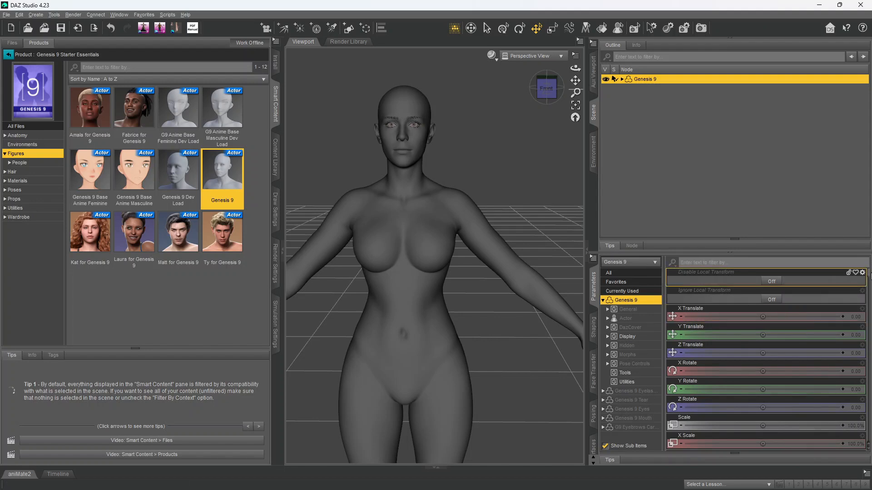
{"action": "left_click_drag", "start_coordinate": [870, 278], "coordinate": [869, 331]}
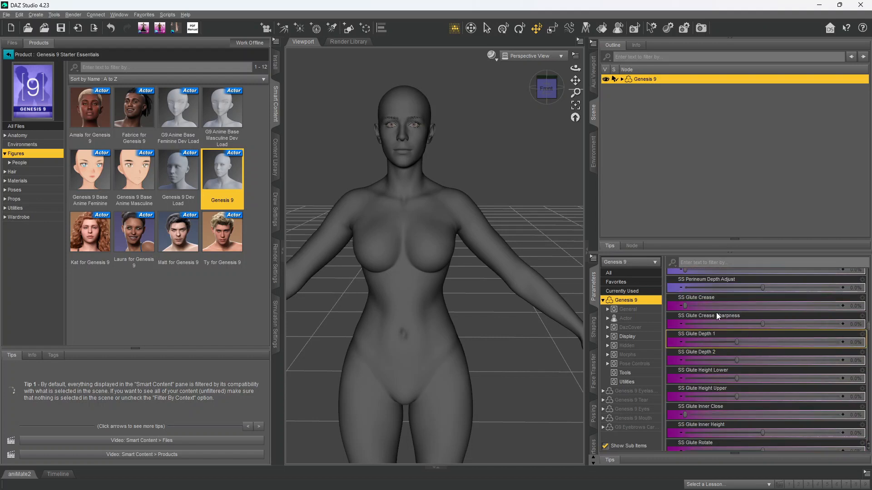
{"action": "scroll", "coordinate": [717, 335], "scroll_direction": "up", "scroll_amount": 10}
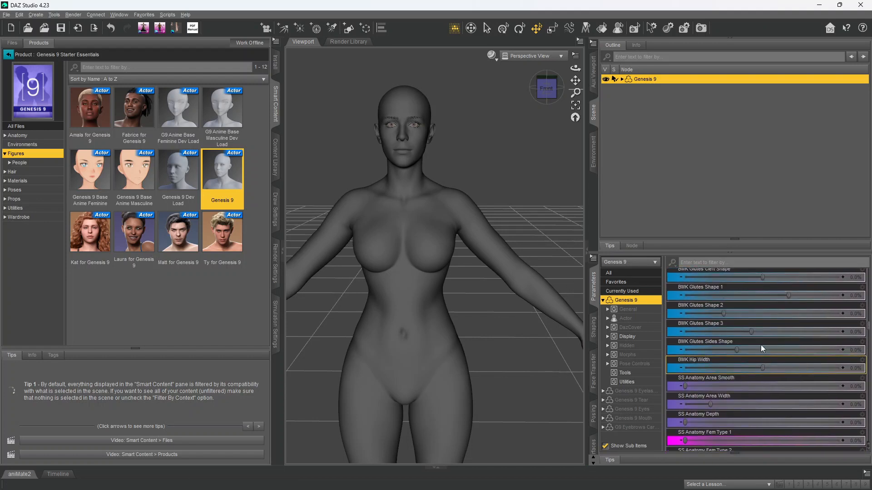
{"action": "left_click_drag", "start_coordinate": [575, 68], "coordinate": [527, 69]}
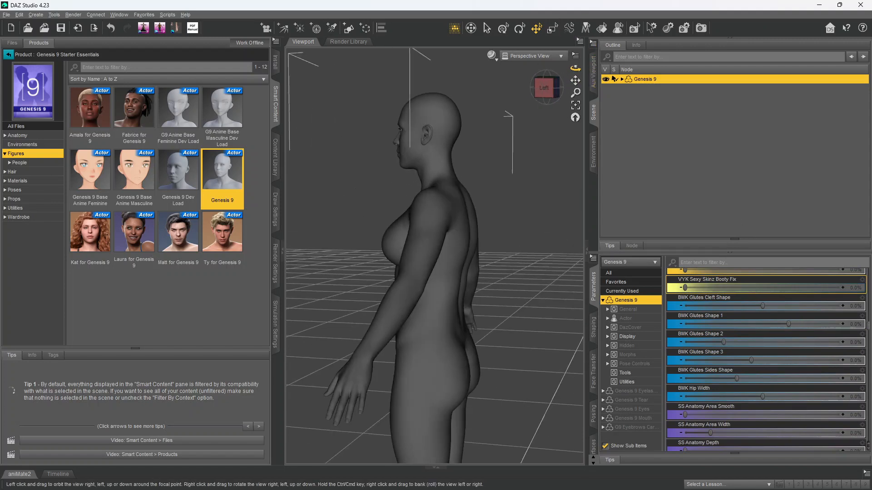
{"action": "mouse_move", "coordinate": [722, 343]}
{"action": "left_mouse_down"}
{"action": "mouse_move", "coordinate": [767, 344]}
{"action": "mouse_move", "coordinate": [745, 341]}
{"action": "mouse_move", "coordinate": [747, 358]}
{"action": "mouse_move", "coordinate": [724, 359]}
{"action": "left_mouse_up"}
Try BMK Hip Width at -10.2%, undo that change and return to a front view of the figure
{"action": "left_click_drag", "start_coordinate": [761, 398], "coordinate": [747, 398]}
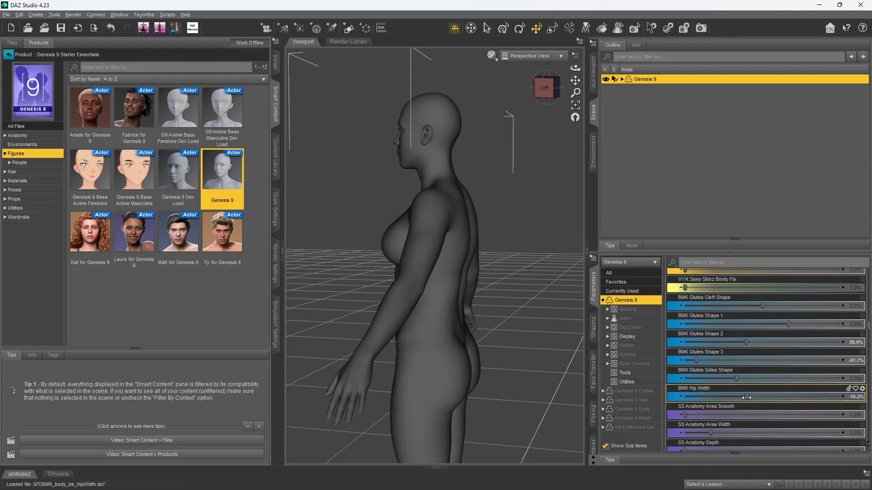
{"action": "key", "text": "ctrl+z"}
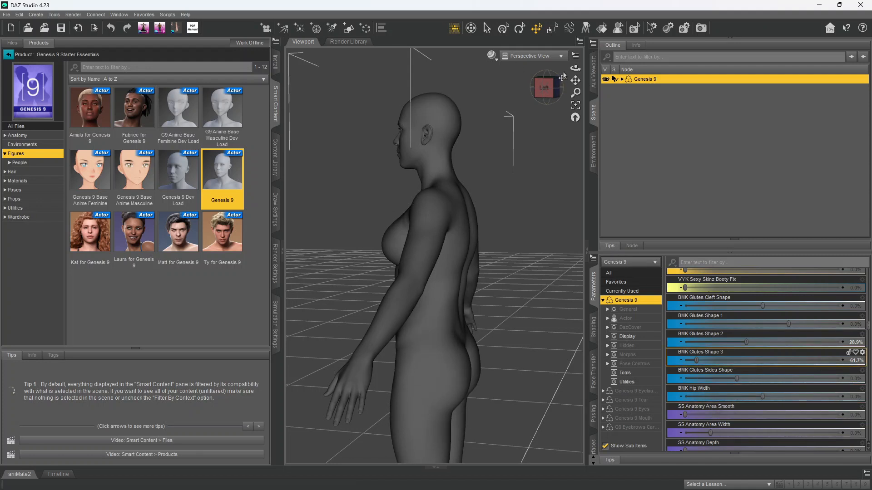
{"action": "left_click_drag", "start_coordinate": [575, 68], "coordinate": [613, 60]}
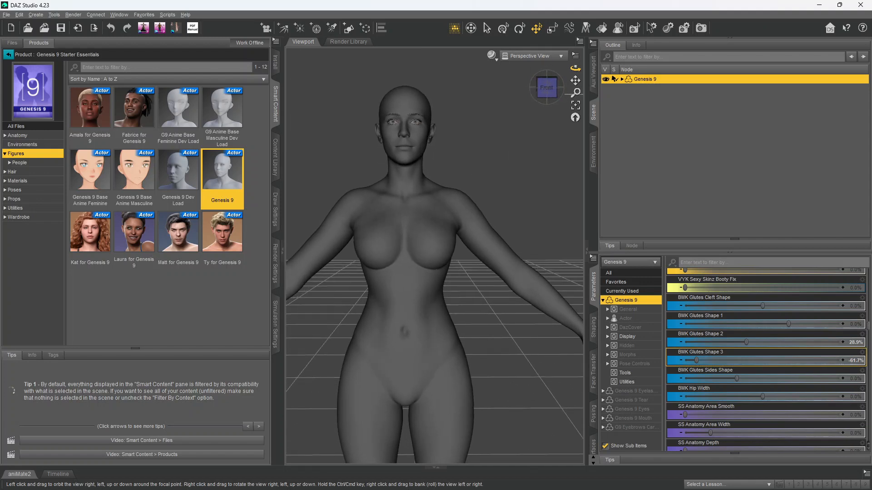
{"action": "scroll", "coordinate": [496, 123], "scroll_direction": "down", "scroll_amount": 2}
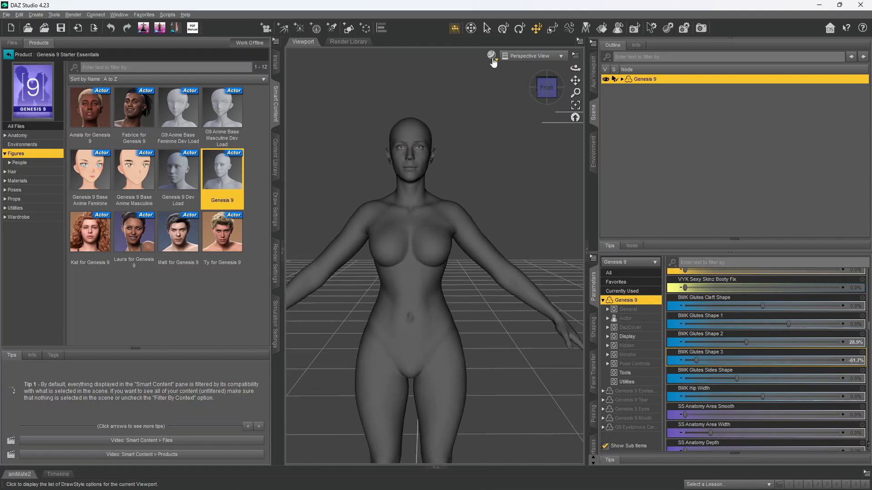
{"action": "left_click", "coordinate": [493, 57]}
{"action": "left_click", "coordinate": [395, 68]}
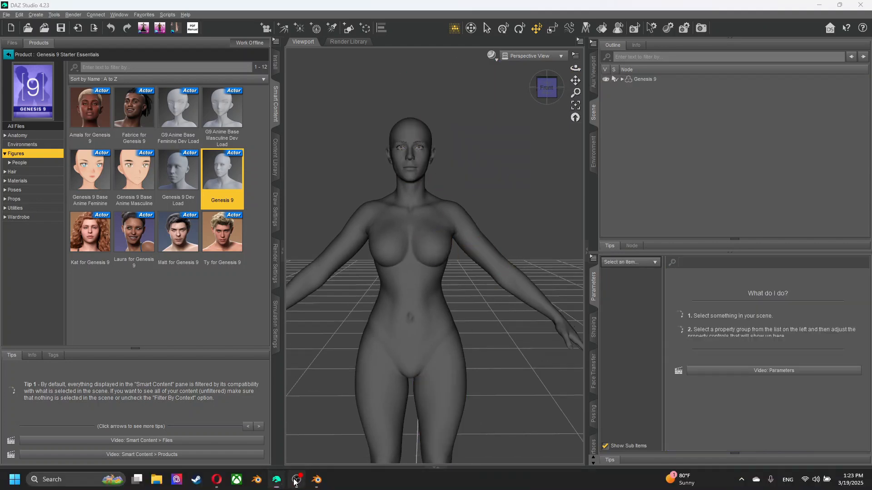
{"action": "left_click", "coordinate": [296, 481]}
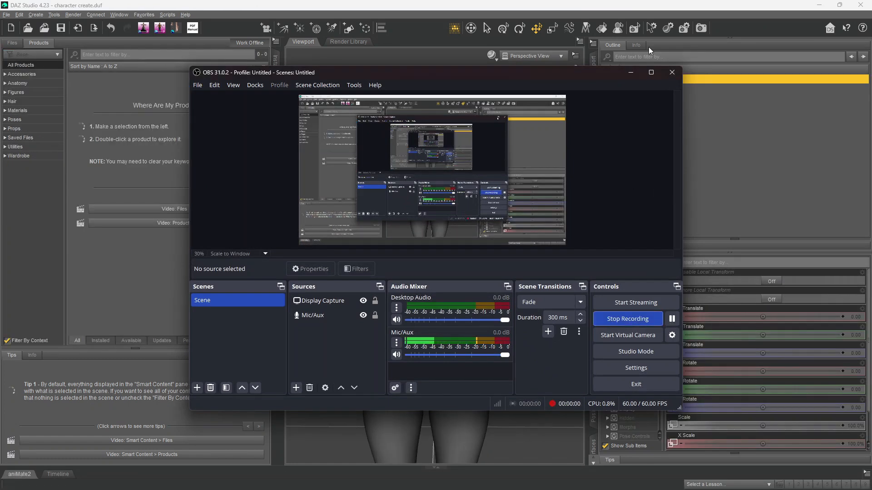
{"action": "left_click", "coordinate": [631, 72]}
{"action": "mouse_move", "coordinate": [576, 80]}
{"action": "left_mouse_down"}
{"action": "mouse_move", "coordinate": [569, 109]}
{"action": "mouse_move", "coordinate": [569, 75]}
{"action": "mouse_move", "coordinate": [568, 86]}
{"action": "left_mouse_up"}
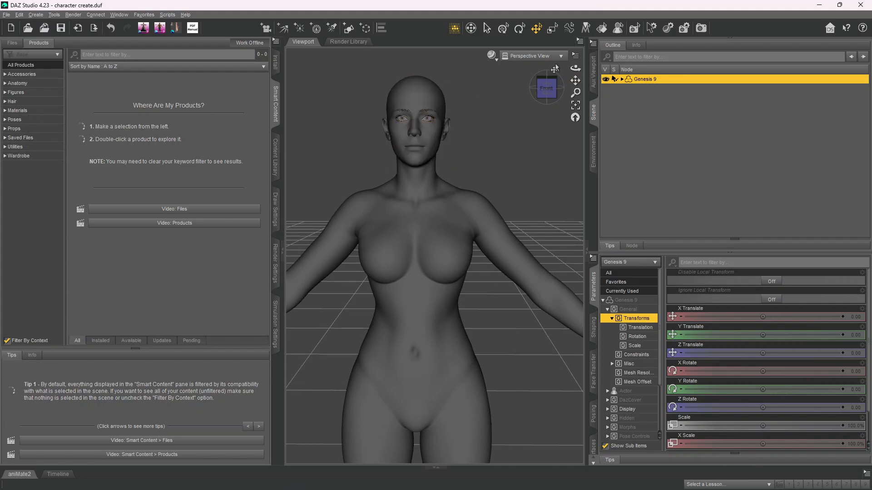
{"action": "scroll", "coordinate": [522, 115], "scroll_direction": "up", "scroll_amount": 1}
{"action": "scroll", "coordinate": [520, 113], "scroll_direction": "down", "scroll_amount": 1}
Show the Materials category of the Genesis 9 Starter Essentials product in the content library
{"action": "left_click", "coordinate": [18, 110]}
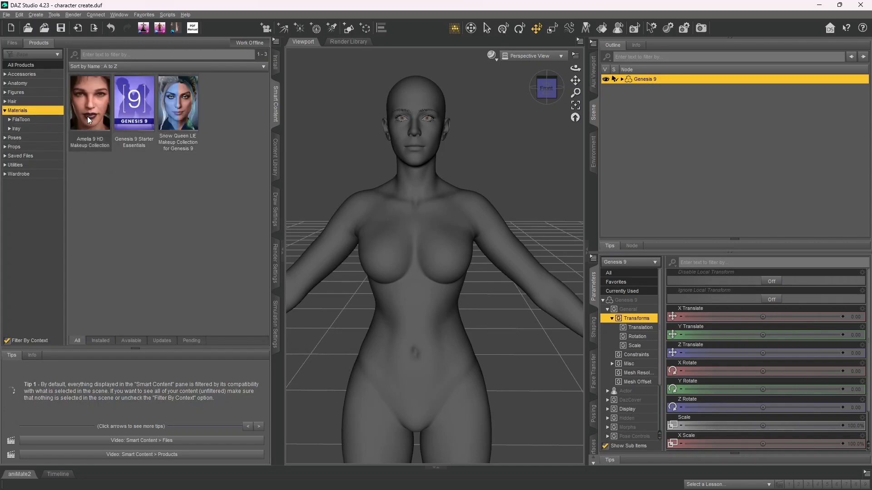
{"action": "double_click", "coordinate": [135, 102]}
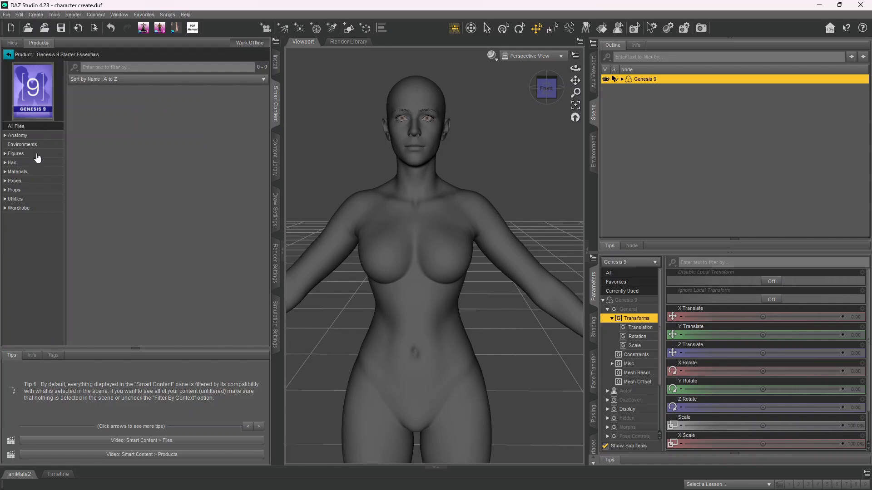
{"action": "left_click", "coordinate": [33, 176]}
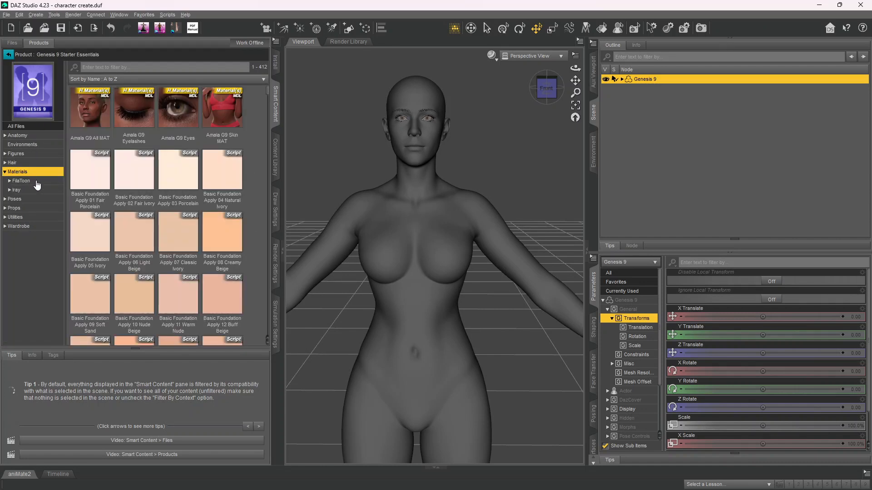
Browse the full Materials list of Genesis 9 Starter Essentials for skin materials that suit the figure
{"action": "scroll", "coordinate": [254, 128], "scroll_direction": "down", "scroll_amount": 5}
{"action": "scroll", "coordinate": [254, 127], "scroll_direction": "up", "scroll_amount": 5}
{"action": "scroll", "coordinate": [256, 126], "scroll_direction": "down", "scroll_amount": 5}
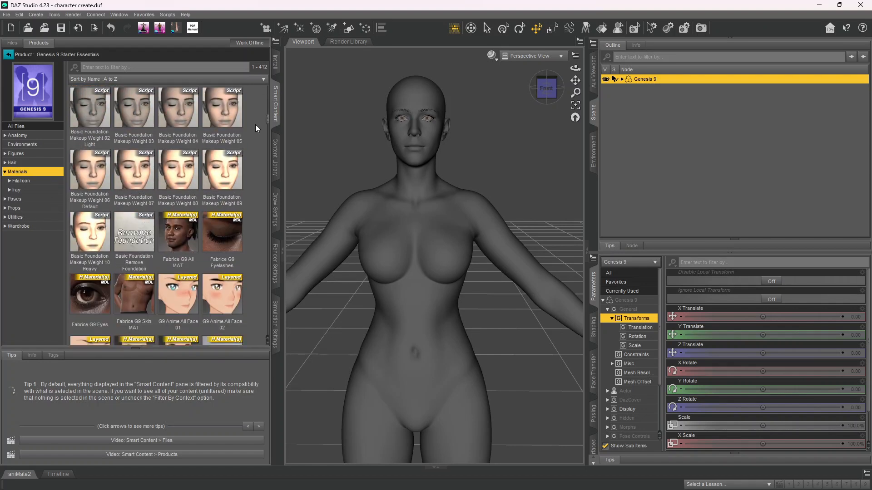
{"action": "scroll", "coordinate": [256, 128], "scroll_direction": "down", "scroll_amount": 10}
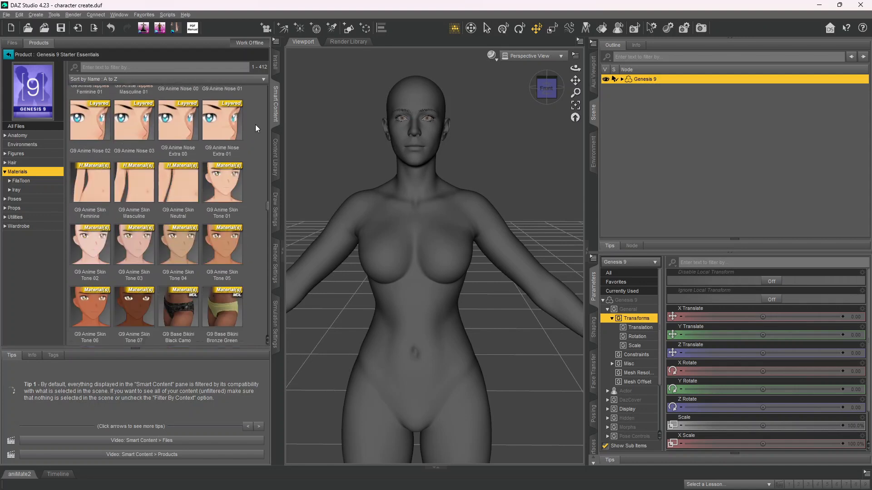
{"action": "scroll", "coordinate": [255, 125], "scroll_direction": "down", "scroll_amount": 10}
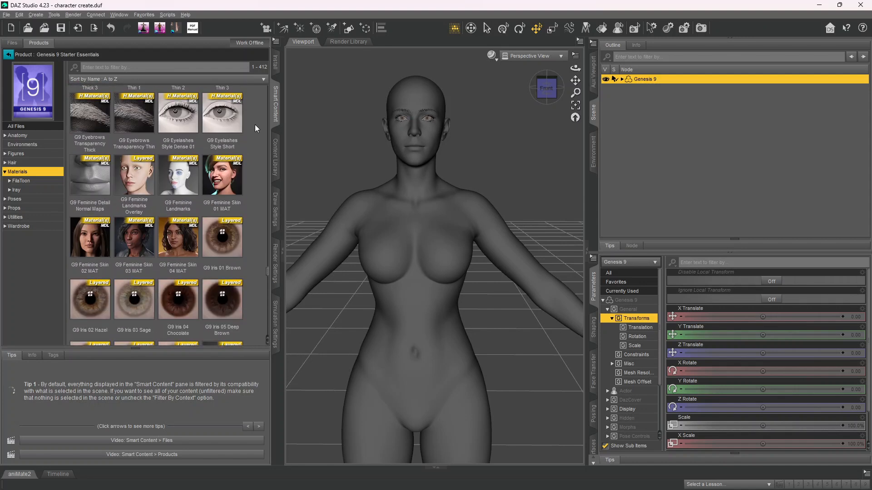
{"action": "scroll", "coordinate": [255, 125], "scroll_direction": "down", "scroll_amount": 5}
{"action": "scroll", "coordinate": [255, 124], "scroll_direction": "down", "scroll_amount": 8}
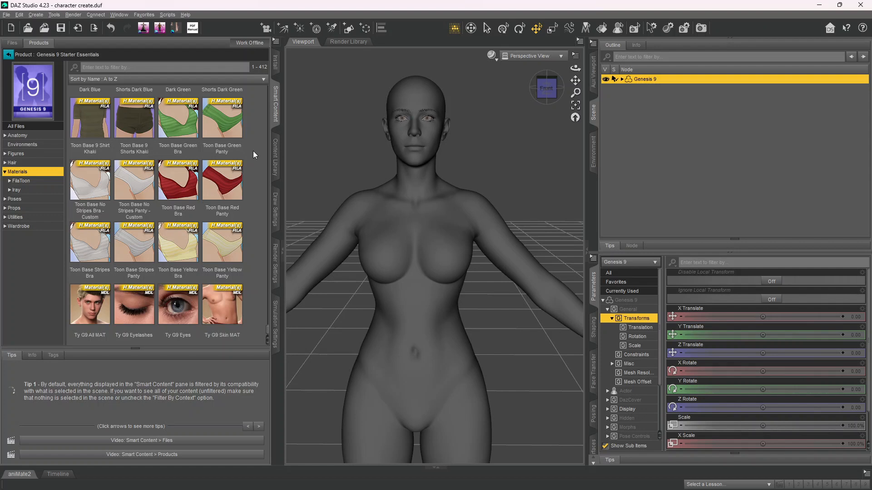
{"action": "scroll", "coordinate": [380, 158], "scroll_direction": "up", "scroll_amount": 3}
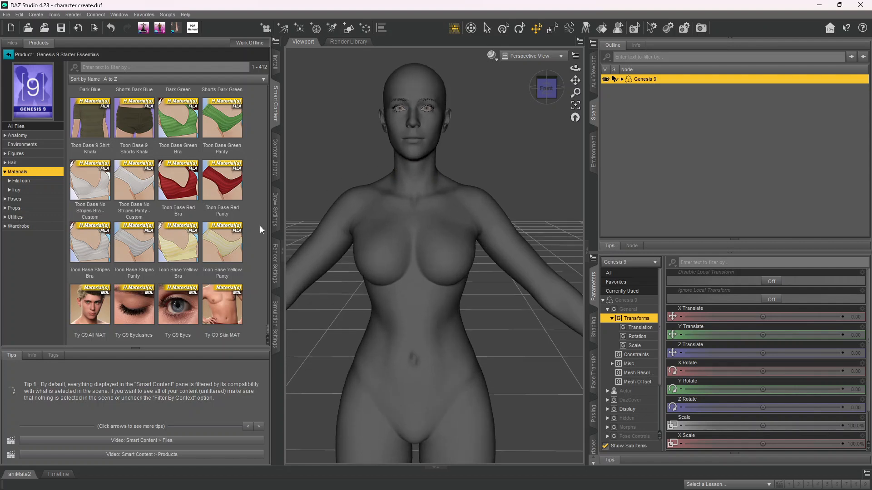
{"action": "scroll", "coordinate": [250, 259], "scroll_direction": "down", "scroll_amount": 10}
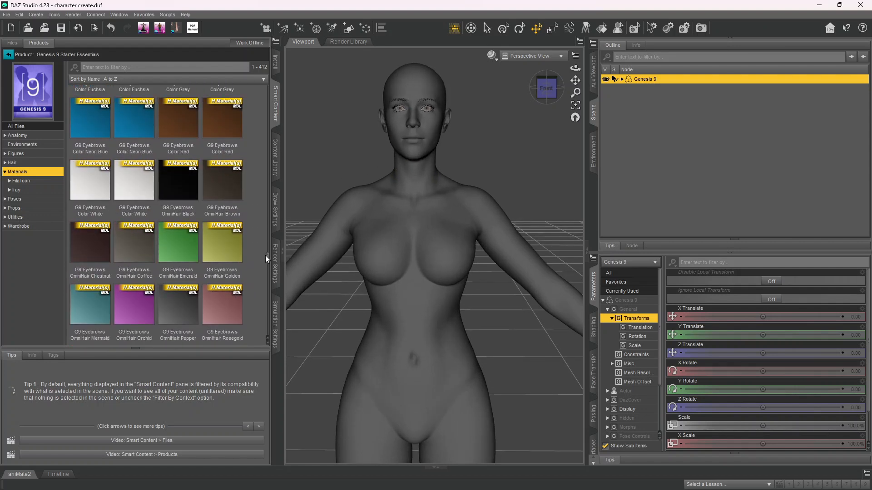
{"action": "left_click_drag", "start_coordinate": [266, 256], "coordinate": [273, 89]}
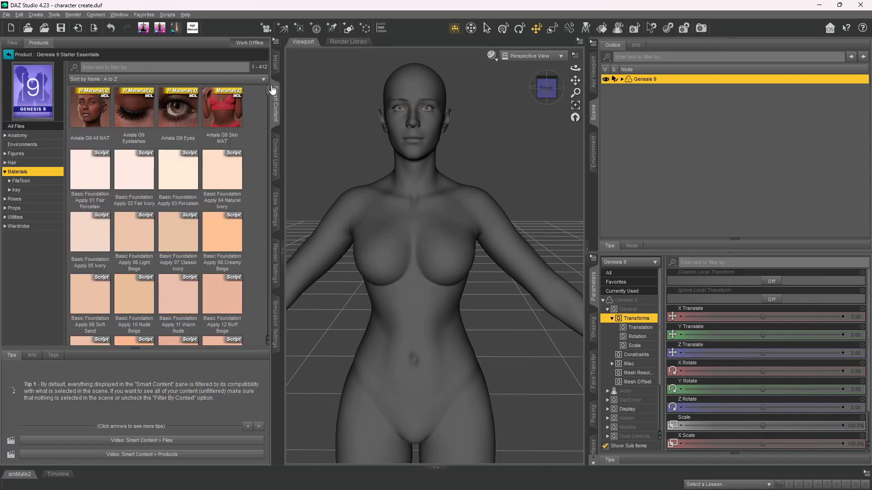
{"action": "scroll", "coordinate": [330, 119], "scroll_direction": "up", "scroll_amount": 3}
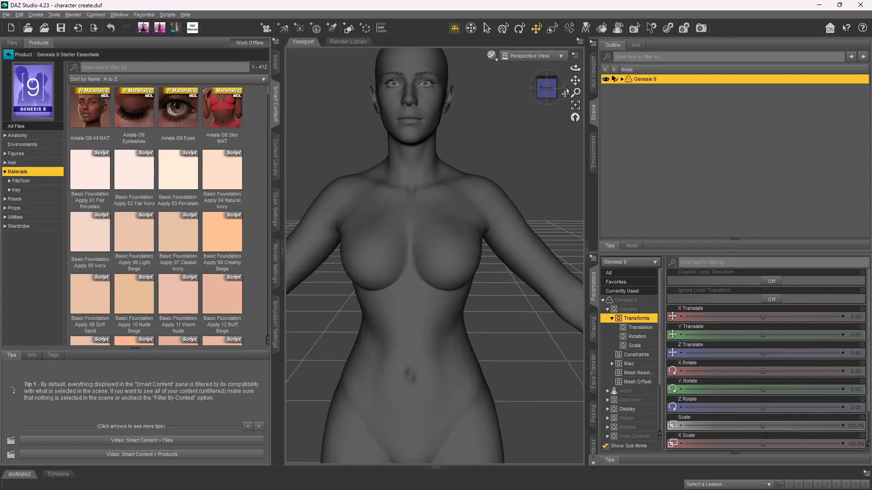
{"action": "left_click_drag", "start_coordinate": [575, 80], "coordinate": [621, 132]}
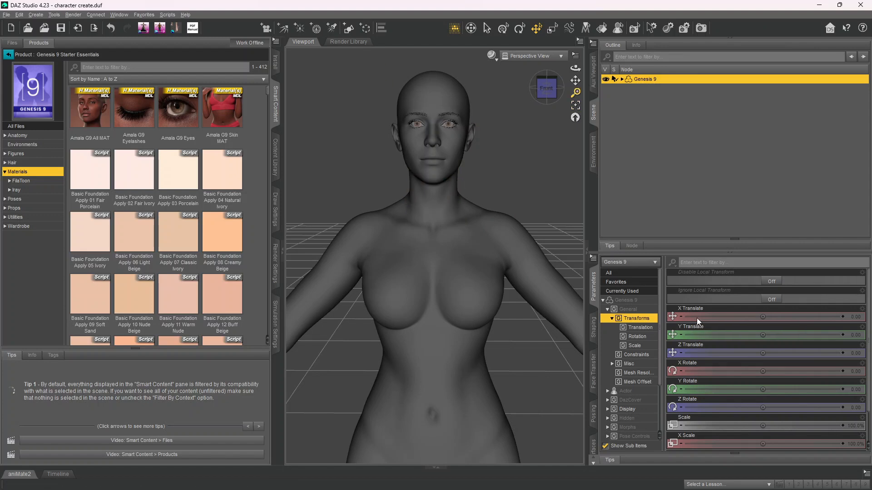
{"action": "scroll", "coordinate": [565, 162], "scroll_direction": "up", "scroll_amount": 2}
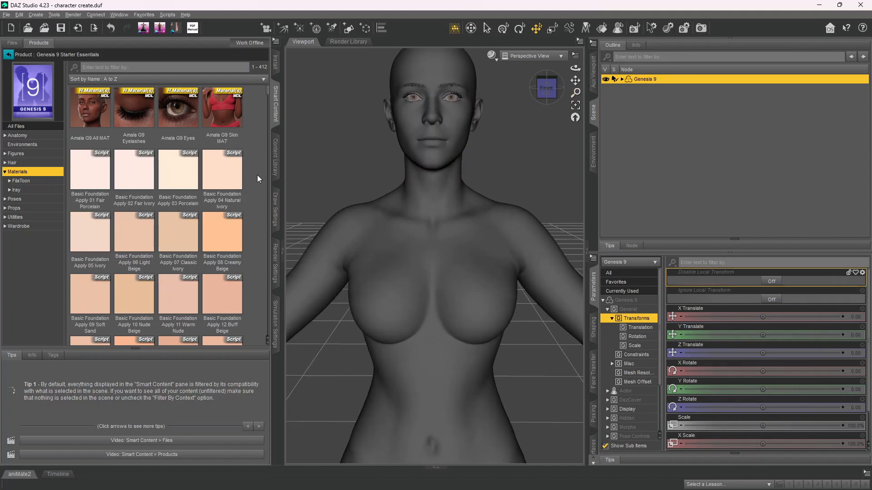
{"action": "scroll", "coordinate": [252, 157], "scroll_direction": "down", "scroll_amount": 15}
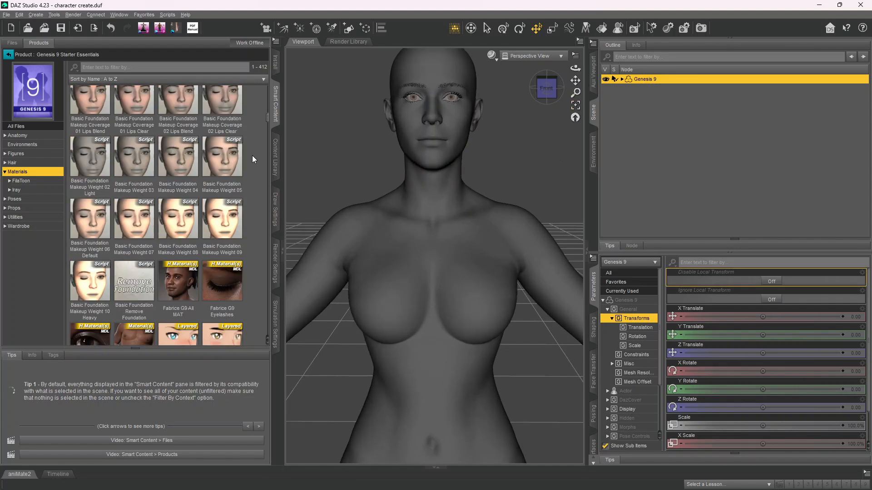
{"action": "scroll", "coordinate": [252, 155], "scroll_direction": "down", "scroll_amount": 20}
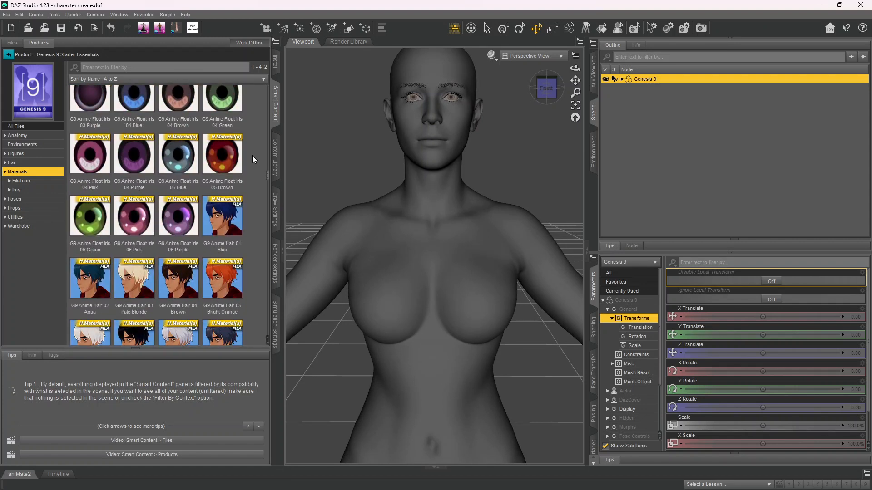
{"action": "scroll", "coordinate": [252, 155], "scroll_direction": "down", "scroll_amount": 10}
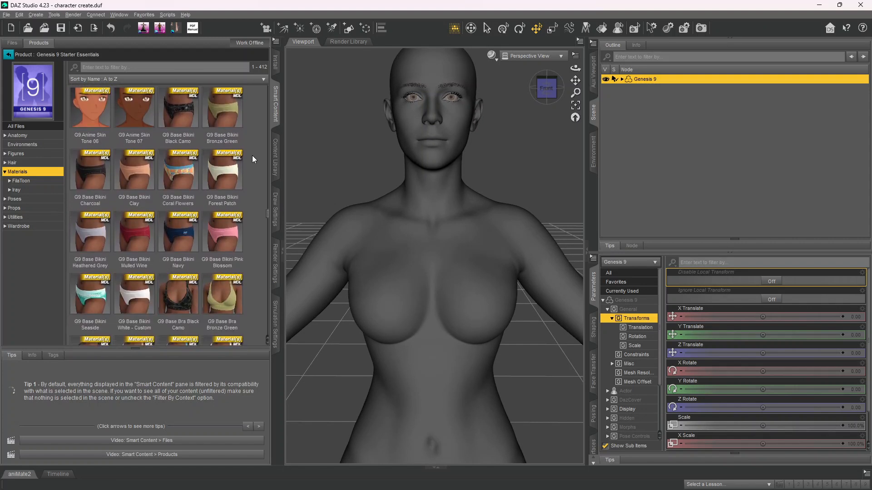
{"action": "scroll", "coordinate": [252, 155], "scroll_direction": "down", "scroll_amount": 10}
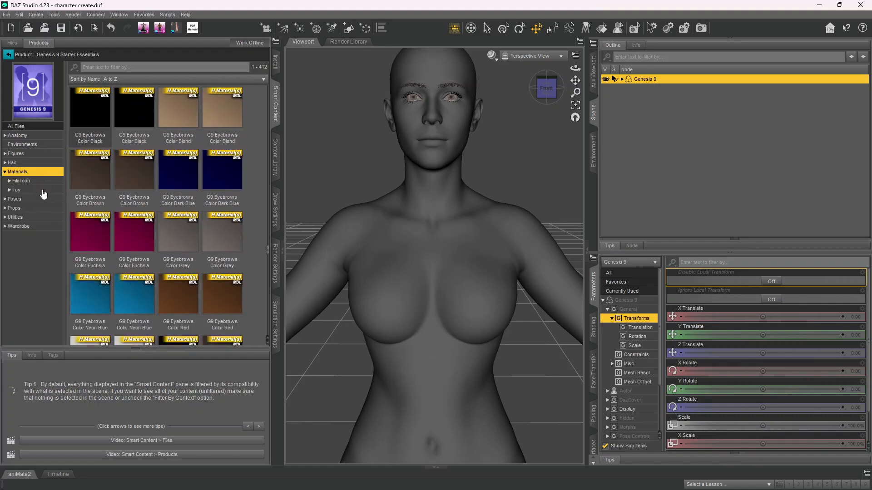
Narrow the materials to the Iray Feminine category and widen the category list so its names are readable
{"action": "left_click", "coordinate": [42, 191]}
{"action": "left_click_drag", "start_coordinate": [266, 179], "coordinate": [268, 86]}
{"action": "double_click", "coordinate": [29, 192]}
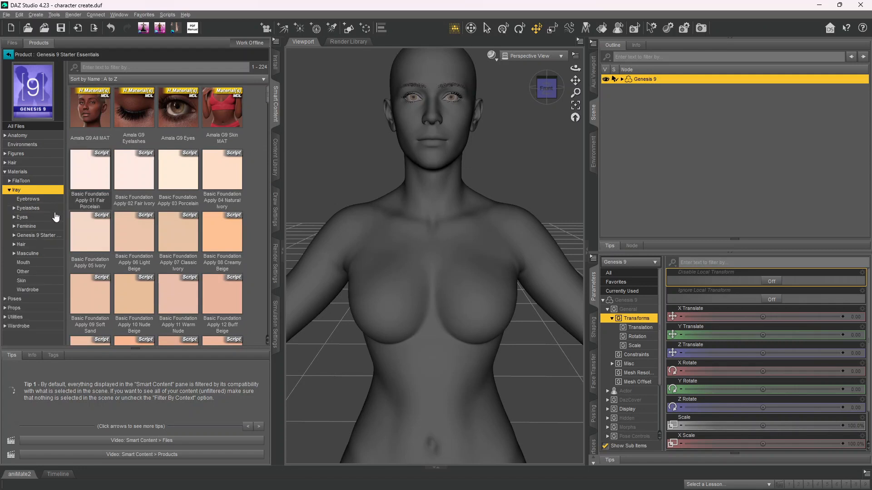
{"action": "left_click", "coordinate": [50, 228]}
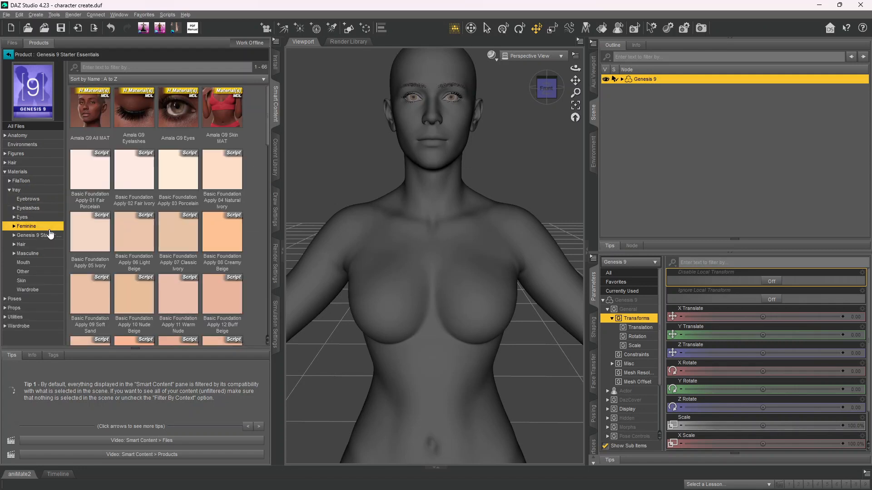
{"action": "double_click", "coordinate": [49, 229]}
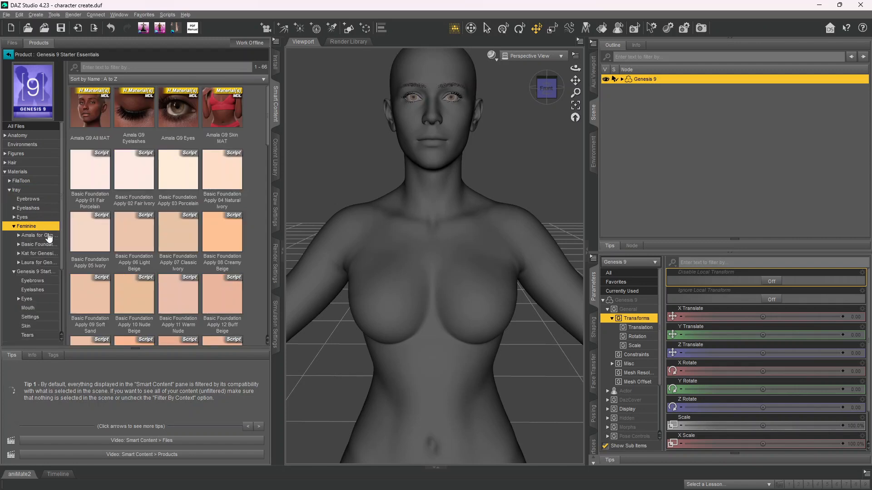
{"action": "left_click_drag", "start_coordinate": [66, 236], "coordinate": [87, 237]}
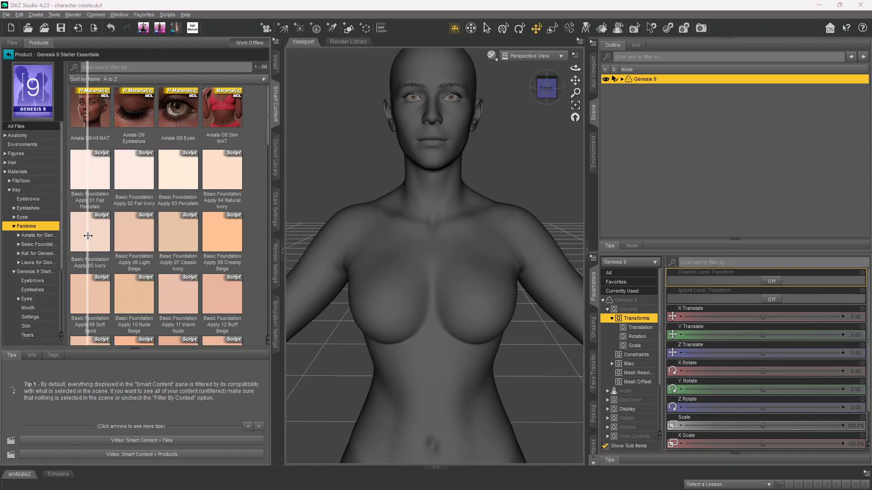
Compare the Basic Foundations, Kat for Genesis 9 and Laura for Genesis 9 materials, ending on the Laura set
{"action": "left_click", "coordinate": [55, 244]}
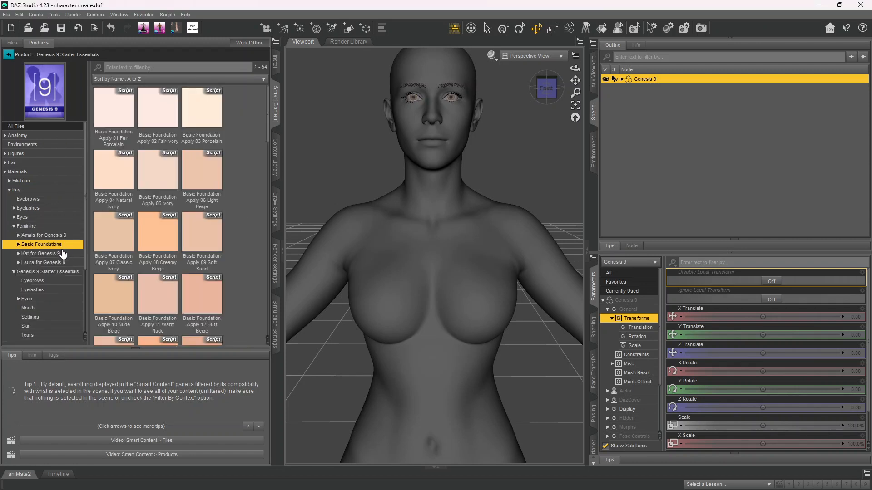
{"action": "left_click", "coordinate": [65, 256]}
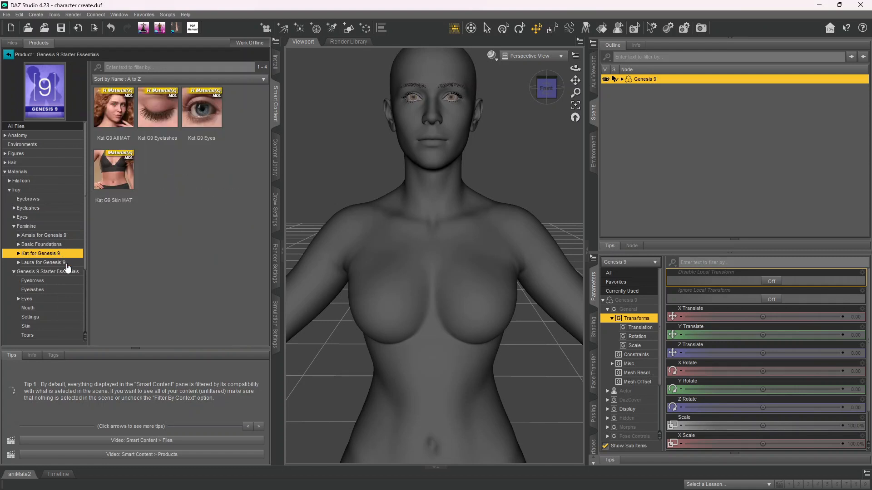
{"action": "left_click", "coordinate": [66, 263]}
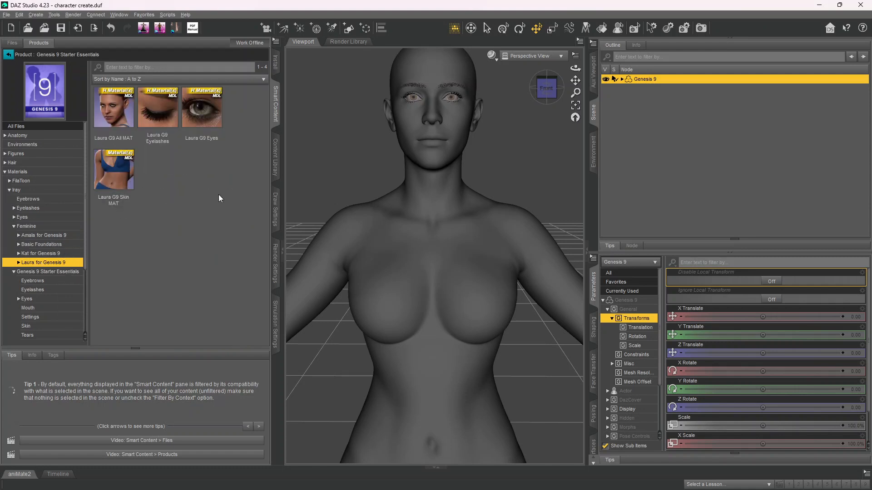
{"action": "left_click", "coordinate": [48, 253]}
{"action": "left_click", "coordinate": [50, 263]}
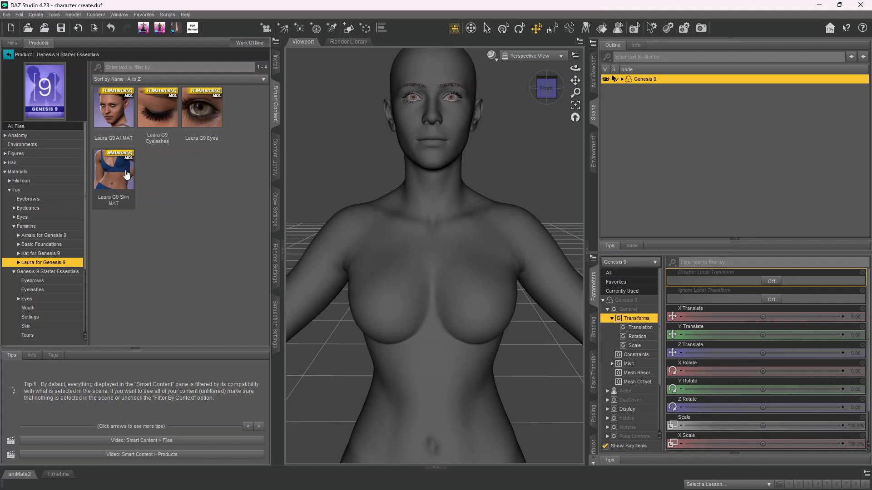
Apply the Laura G9 Skin MAT to the Genesis 9 figure and inspect the head
{"action": "double_click", "coordinate": [126, 173]}
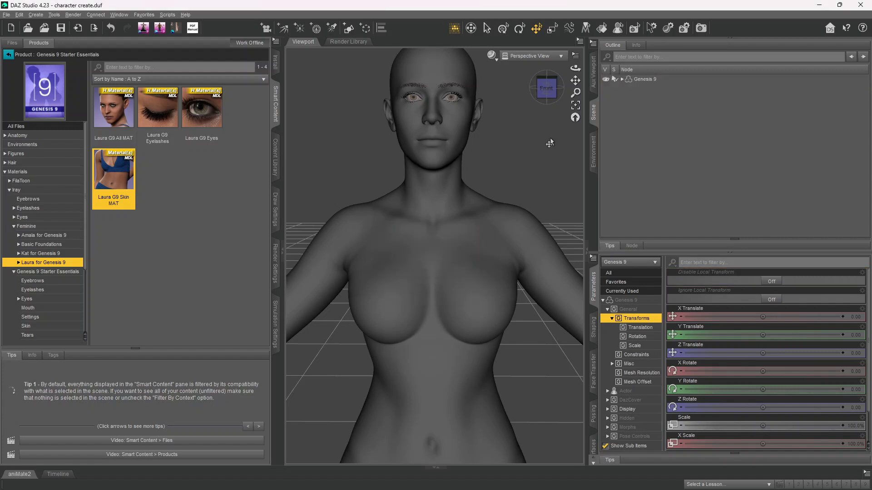
{"action": "scroll", "coordinate": [540, 153], "scroll_direction": "up", "scroll_amount": 3}
{"action": "scroll", "coordinate": [539, 150], "scroll_direction": "down", "scroll_amount": 5}
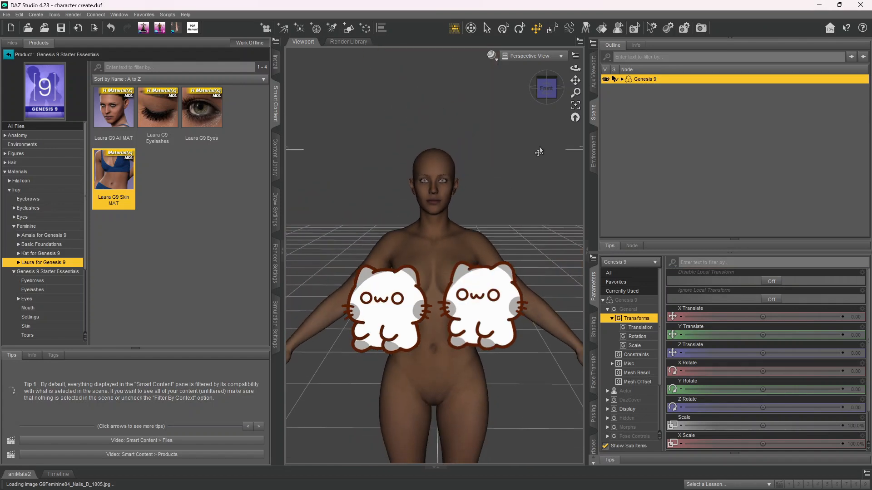
{"action": "scroll", "coordinate": [539, 146], "scroll_direction": "up", "scroll_amount": 2}
{"action": "left_click_drag", "start_coordinate": [575, 68], "coordinate": [572, 116]}
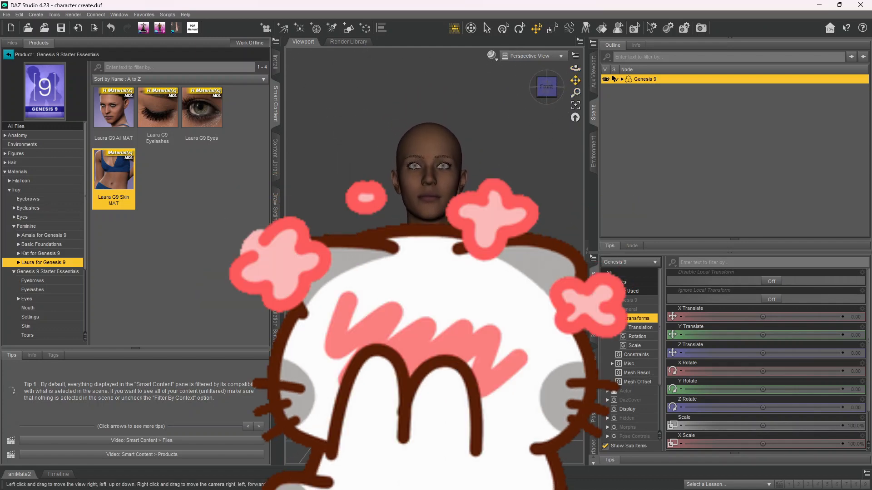
{"action": "scroll", "coordinate": [533, 170], "scroll_direction": "up", "scroll_amount": 2}
{"action": "scroll", "coordinate": [533, 170], "scroll_direction": "up", "scroll_amount": 1}
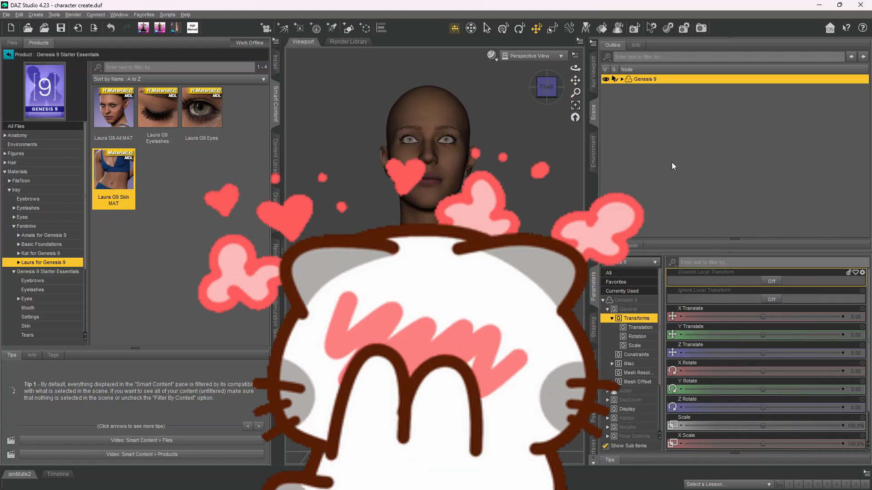
Expand Genesis 9 in the scene, apply the Laura G9 Eyes material to Genesis 9 Eyes and check the face
{"action": "left_click", "coordinate": [622, 79]}
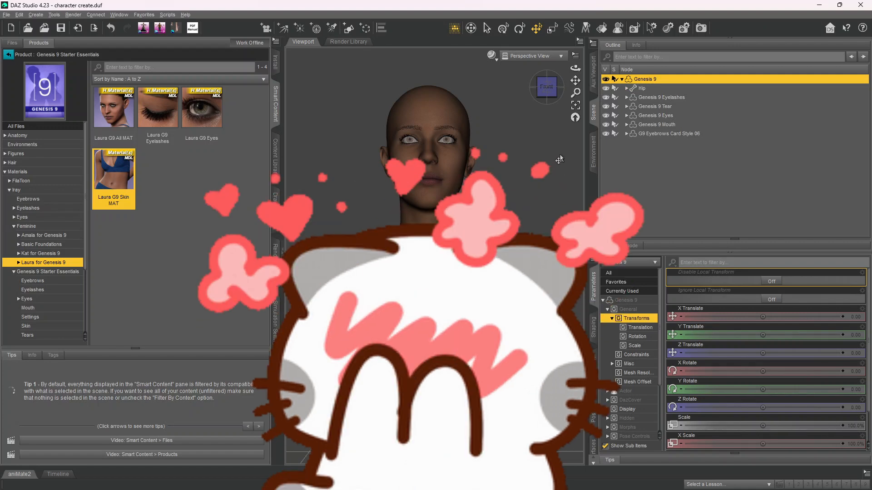
{"action": "left_click_drag", "start_coordinate": [576, 69], "coordinate": [576, 68]}
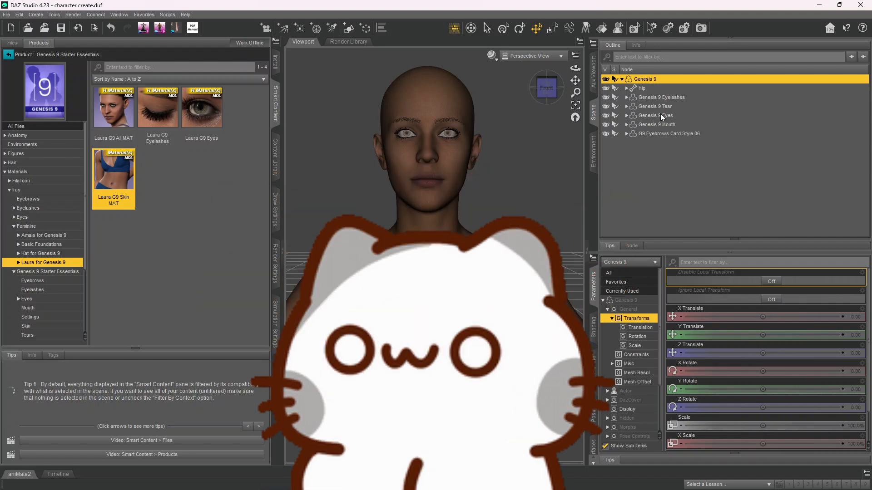
{"action": "left_click", "coordinate": [659, 116]}
{"action": "scroll", "coordinate": [442, 212], "scroll_direction": "up", "scroll_amount": 2}
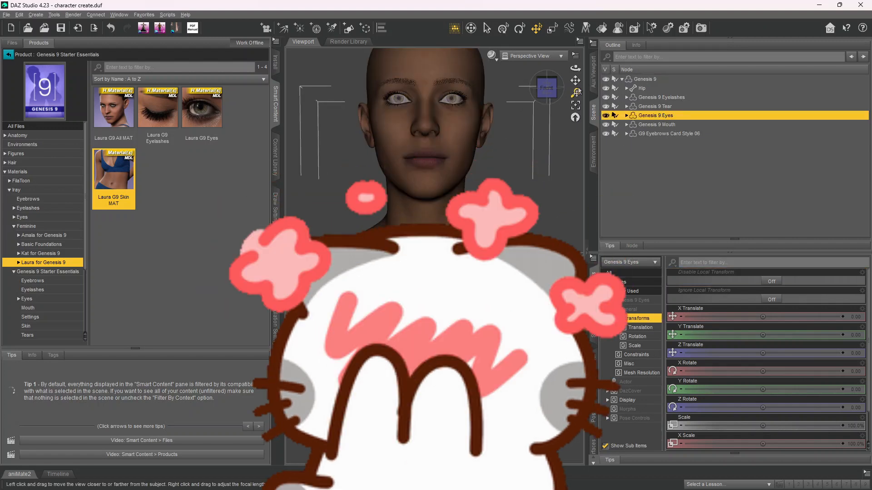
{"action": "left_click_drag", "start_coordinate": [575, 80], "coordinate": [559, 189]}
{"action": "double_click", "coordinate": [192, 114]}
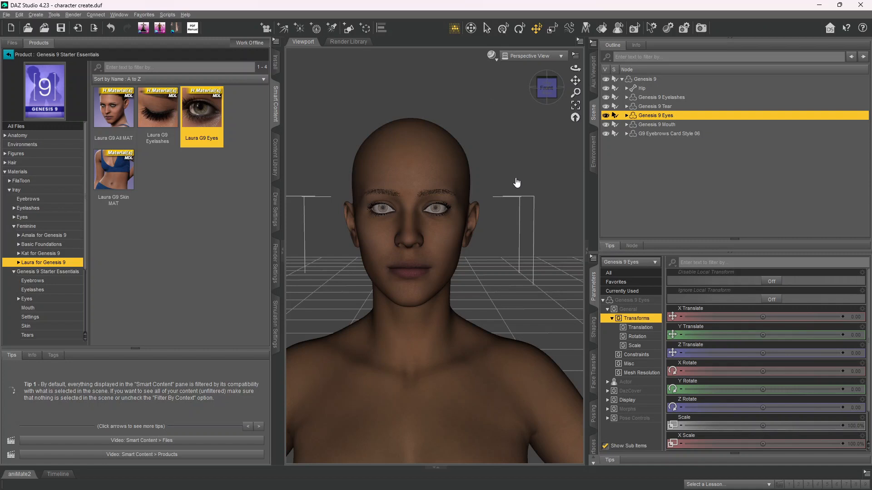
{"action": "mouse_move", "coordinate": [335, 475]}
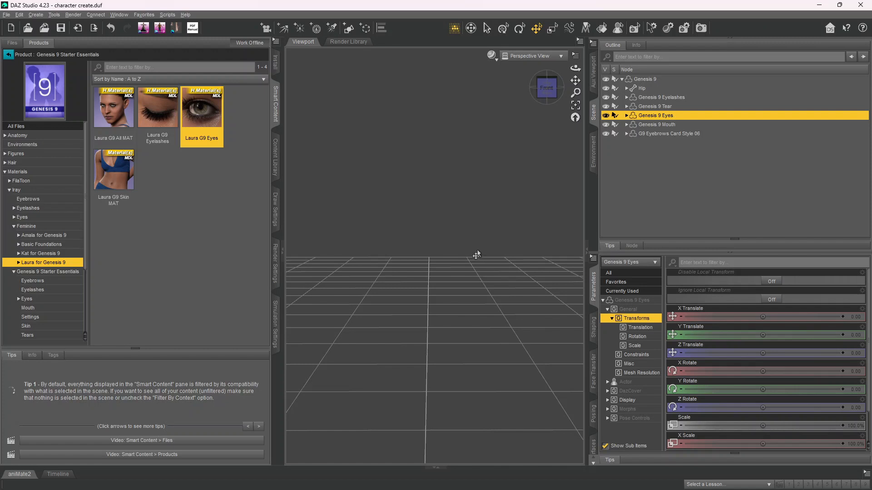
{"action": "scroll", "coordinate": [464, 247], "scroll_direction": "up", "scroll_amount": 1}
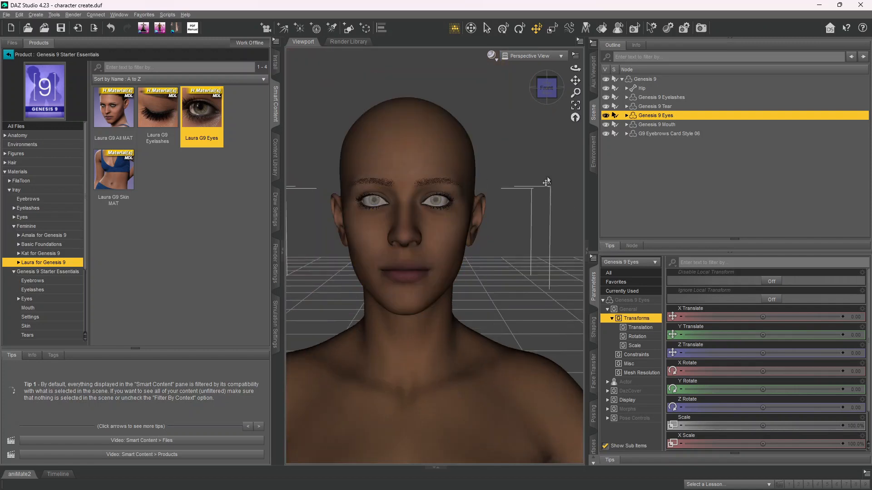
Open the Genesis 9 Starter Essentials materials and apply G9 Eyelashes Style Dense 01 to Genesis 9 Eyelashes
{"action": "left_click", "coordinate": [74, 271]}
{"action": "left_click", "coordinate": [69, 281]}
{"action": "scroll", "coordinate": [232, 190], "scroll_direction": "down", "scroll_amount": 10}
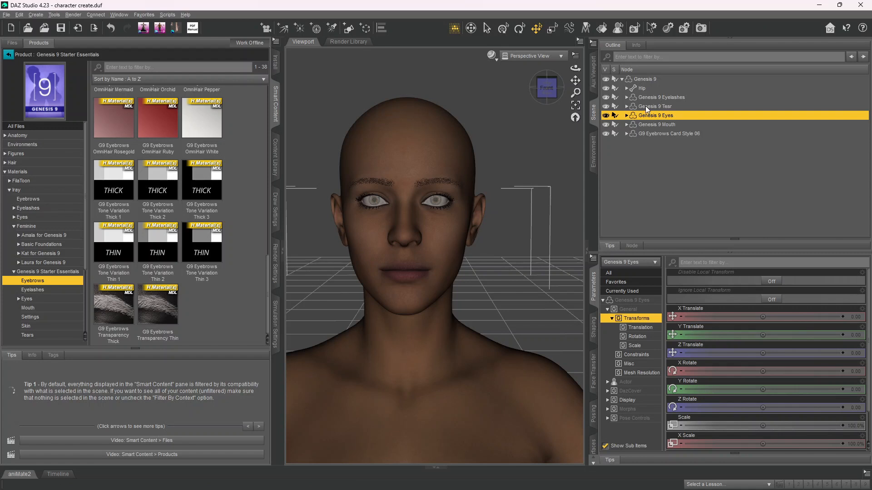
{"action": "left_click", "coordinate": [433, 143]}
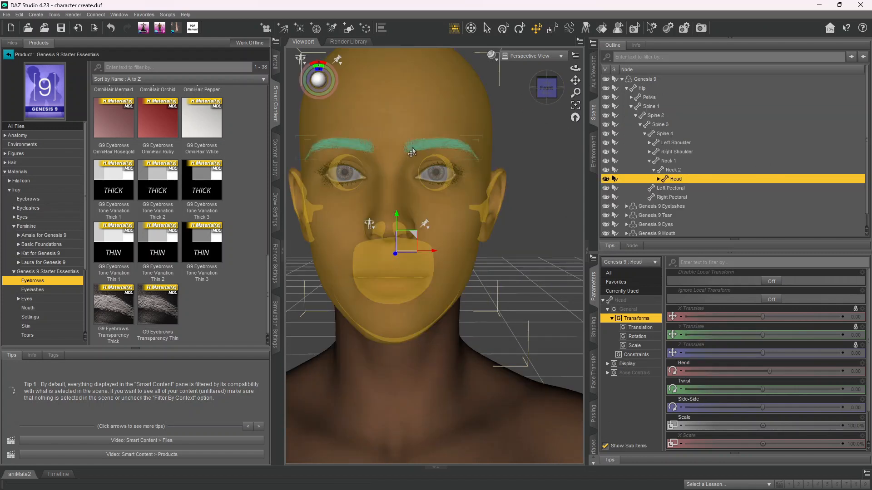
{"action": "scroll", "coordinate": [737, 183], "scroll_direction": "down", "scroll_amount": 1}
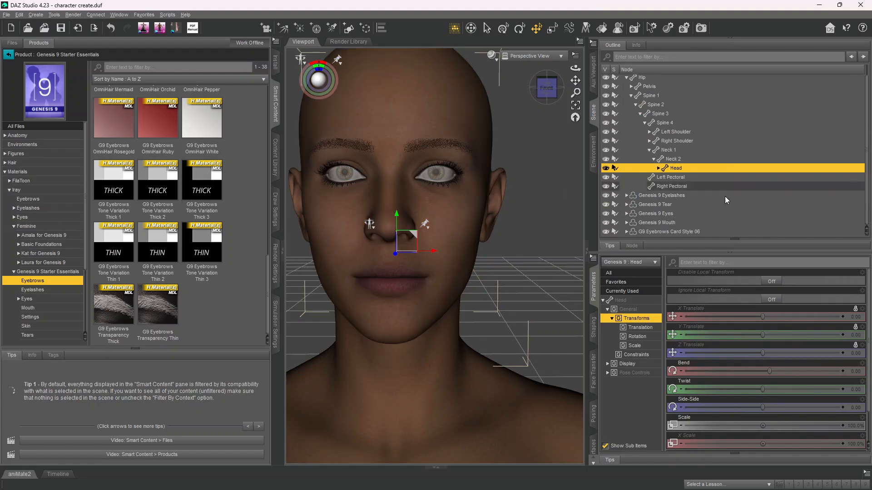
{"action": "left_click", "coordinate": [691, 197]}
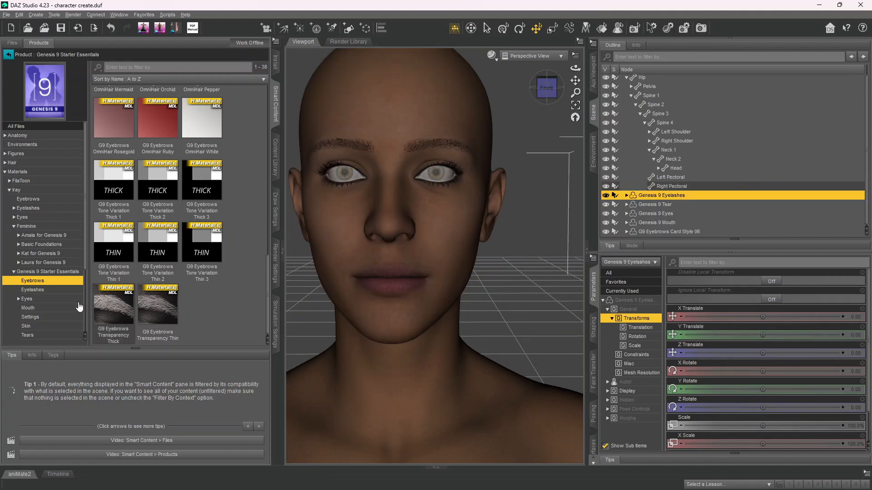
{"action": "left_click", "coordinate": [33, 290]}
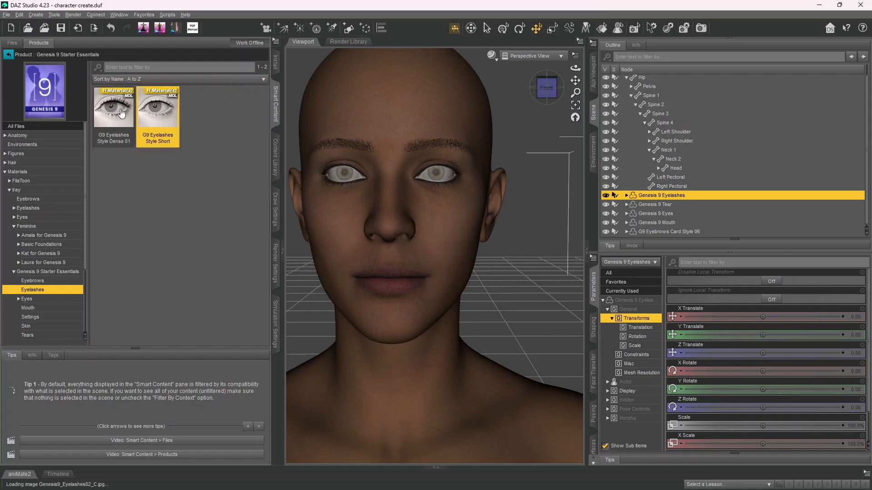
{"action": "double_click", "coordinate": [106, 112]}
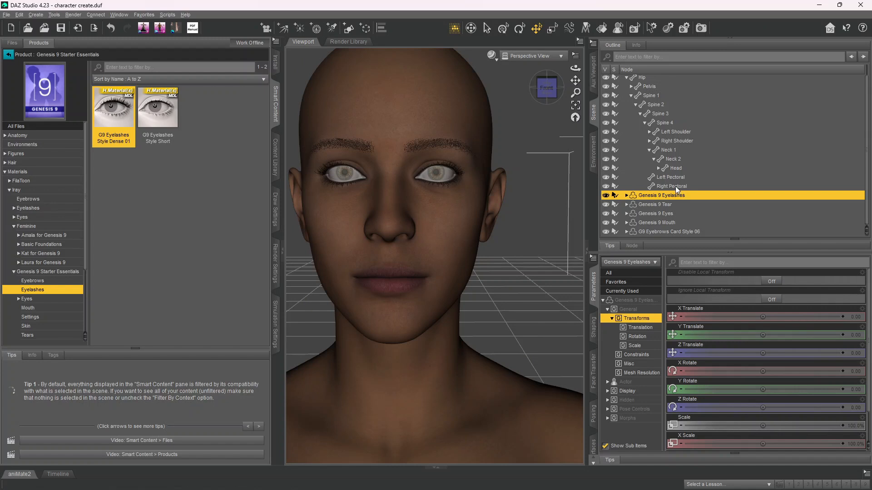
Apply the G9 Eyebrows Color Blond and G9 Eyebrows Transparency Thick materials to G9 Eyebrows Card Style 06
{"action": "scroll", "coordinate": [675, 186], "scroll_direction": "up", "scroll_amount": 1}
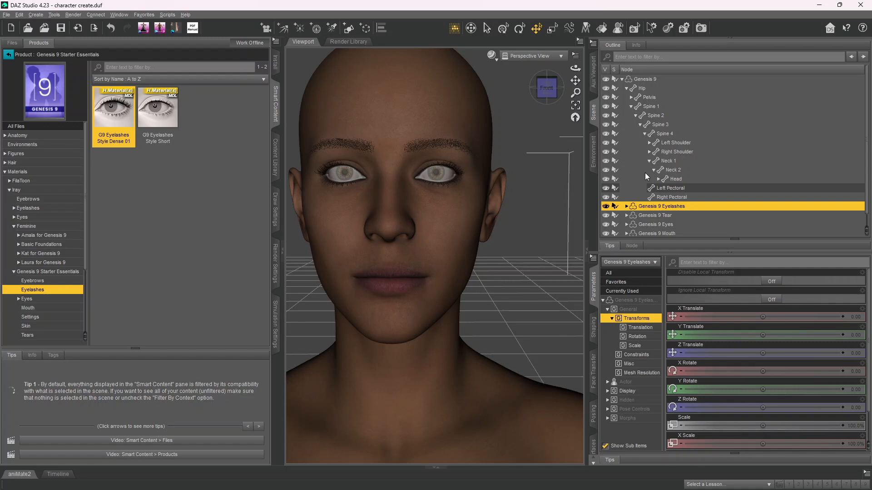
{"action": "scroll", "coordinate": [692, 185], "scroll_direction": "down", "scroll_amount": 1}
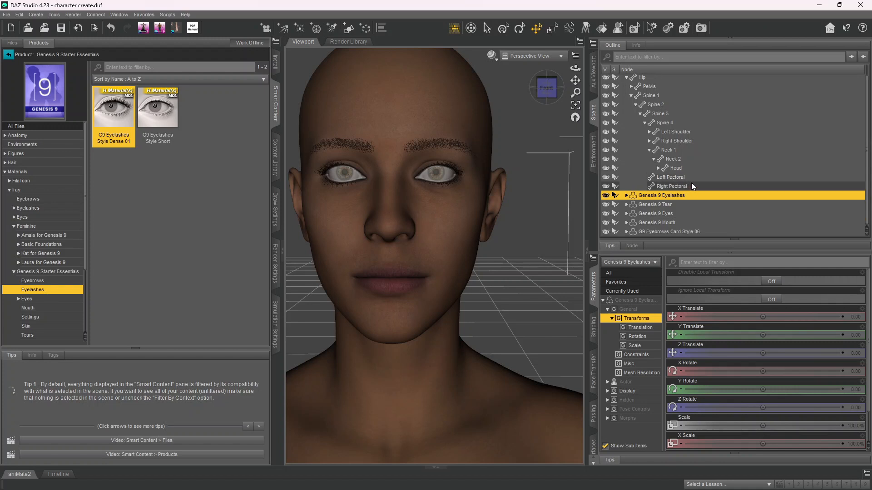
{"action": "left_click", "coordinate": [686, 232]}
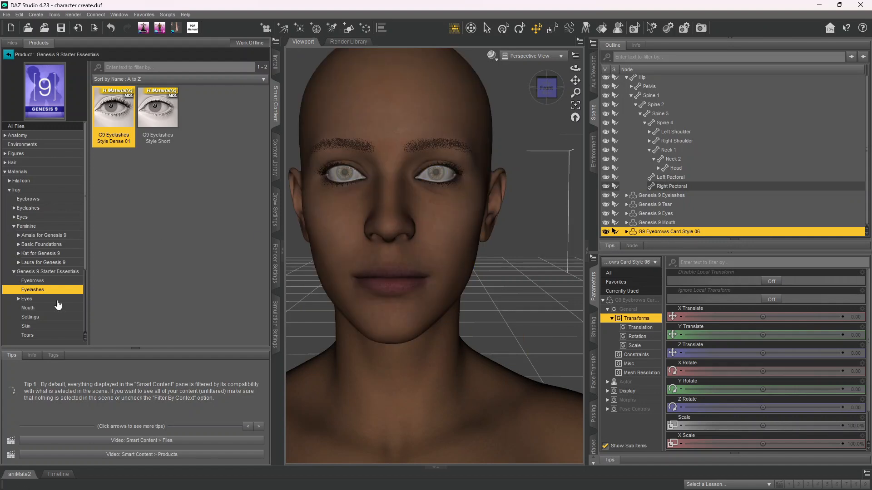
{"action": "left_click", "coordinate": [51, 281]}
{"action": "double_click", "coordinate": [202, 109]}
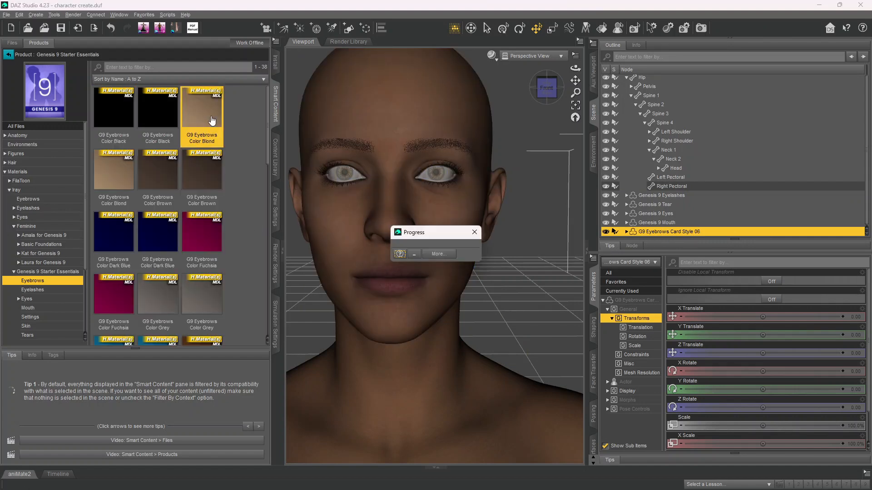
{"action": "scroll", "coordinate": [242, 184], "scroll_direction": "down", "scroll_amount": 5}
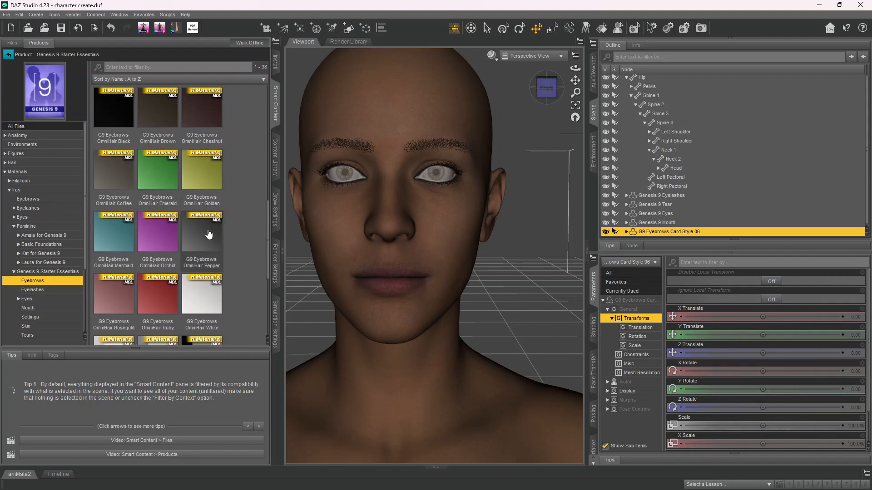
{"action": "scroll", "coordinate": [171, 235], "scroll_direction": "down", "scroll_amount": 3}
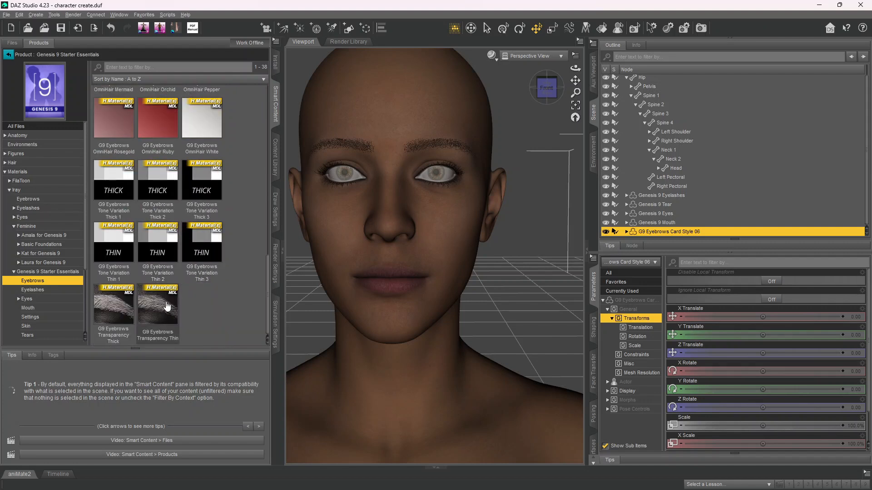
{"action": "double_click", "coordinate": [111, 308]}
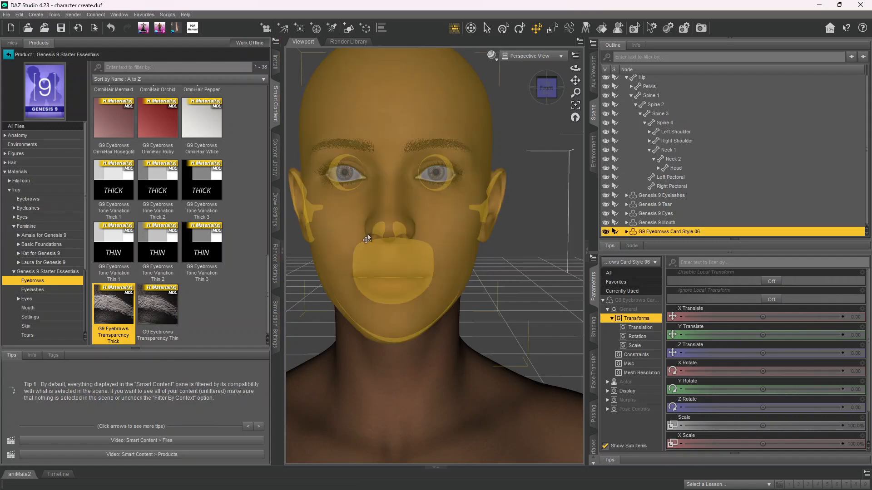
{"action": "scroll", "coordinate": [524, 255], "scroll_direction": "down", "scroll_amount": 5}
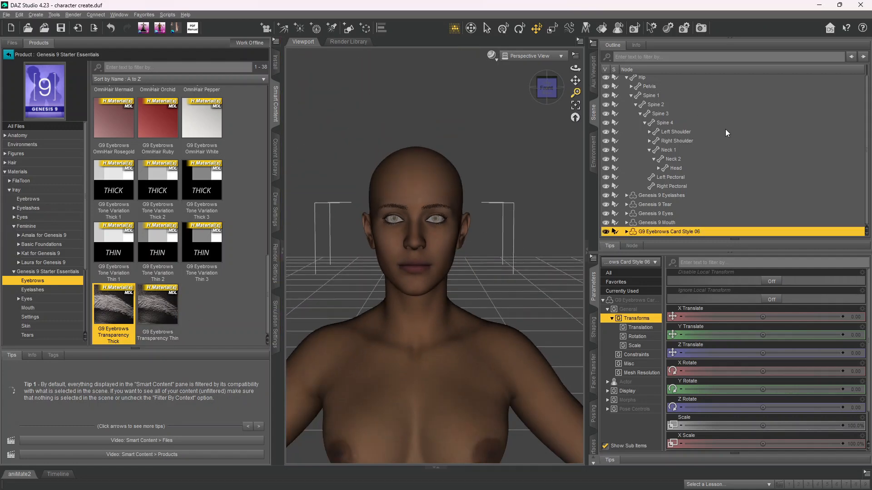
{"action": "scroll", "coordinate": [717, 134], "scroll_direction": "up", "scroll_amount": 1}
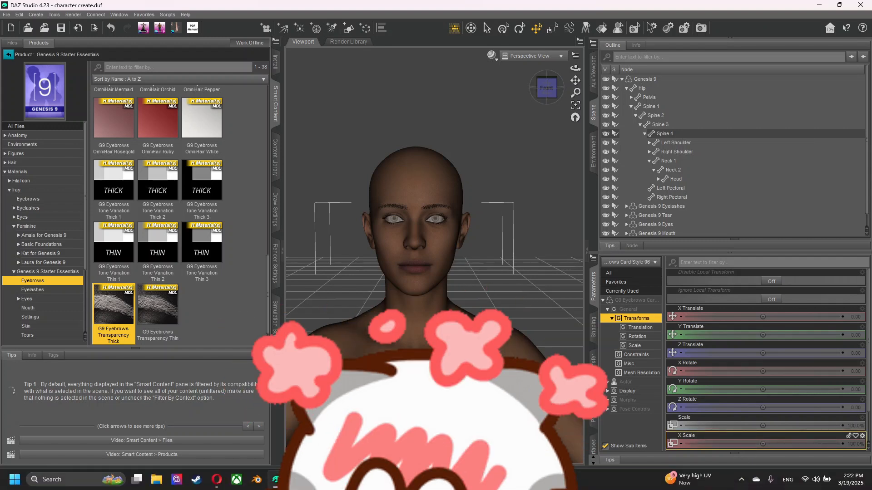
{"action": "left_click", "coordinate": [296, 479]}
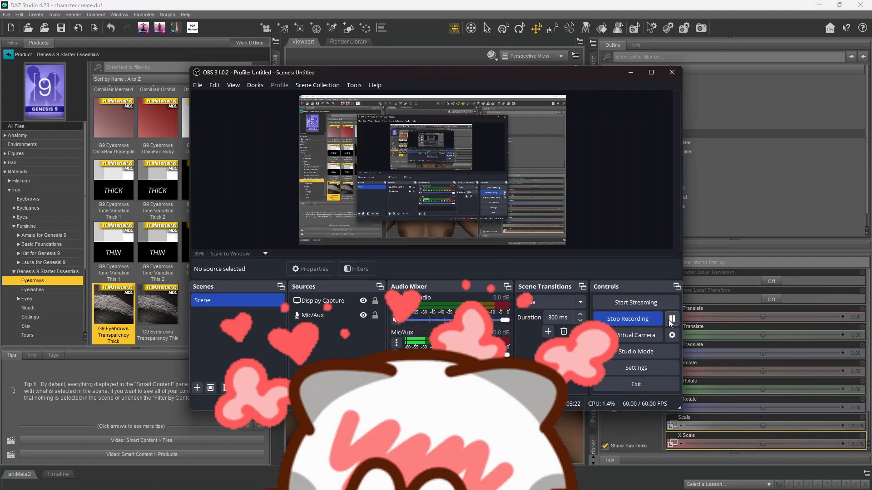
{"action": "left_click", "coordinate": [843, 213]}
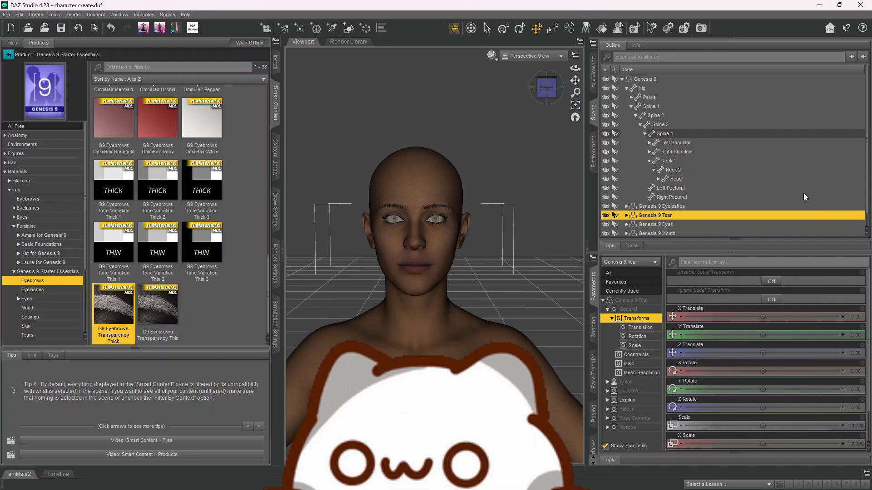
Collapse the Genesis 9 hierarchy in the scene and select the Genesis 9 figure
{"action": "left_click", "coordinate": [621, 79]}
{"action": "scroll", "coordinate": [521, 253], "scroll_direction": "up", "scroll_amount": 2}
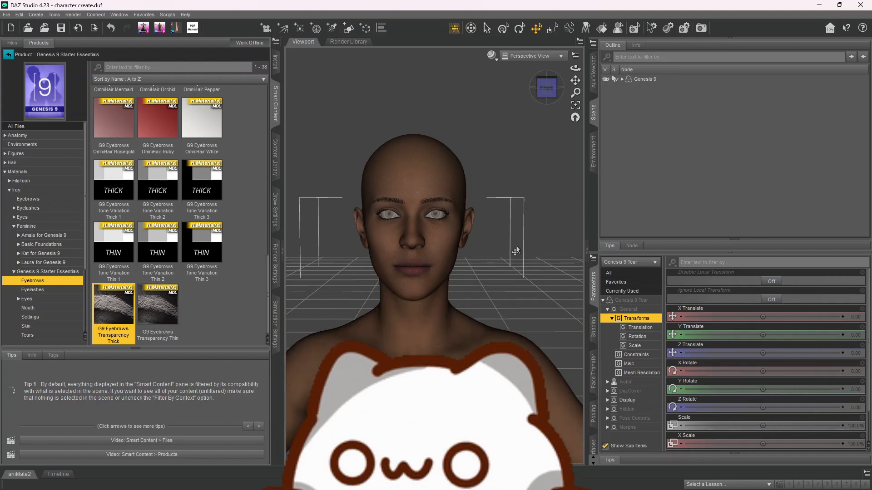
{"action": "left_click", "coordinate": [660, 80]}
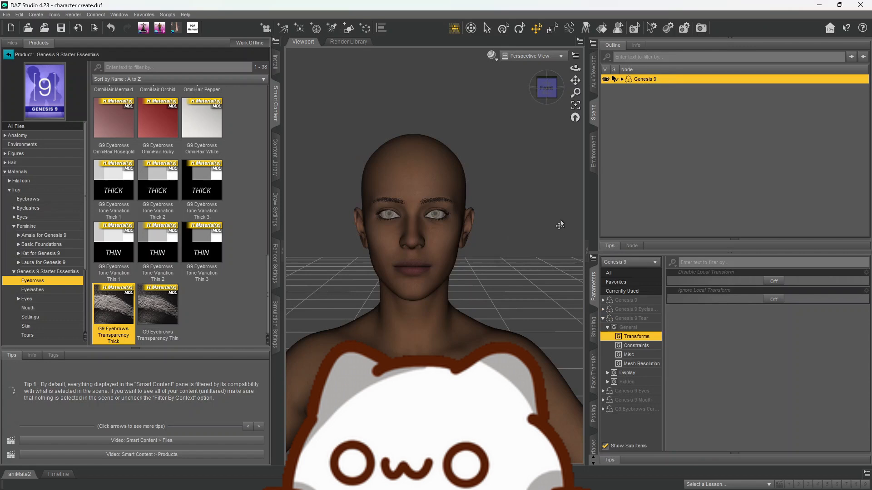
{"action": "scroll", "coordinate": [538, 223], "scroll_direction": "down", "scroll_amount": 2}
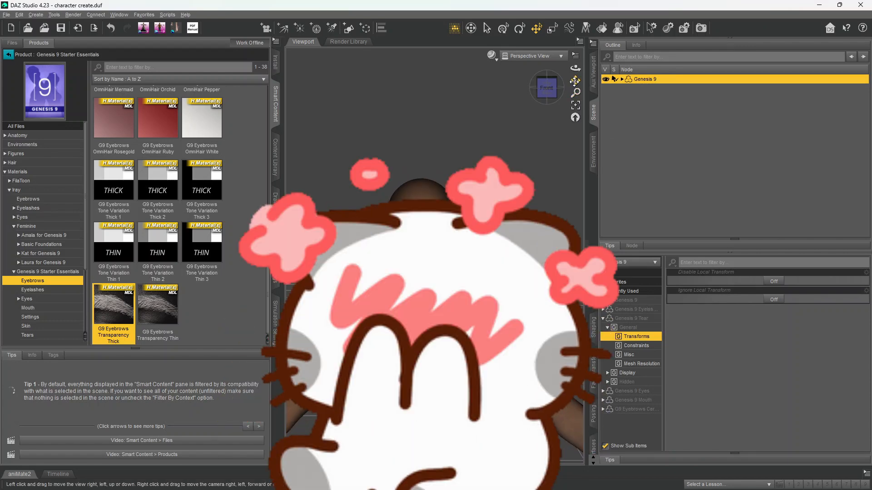
{"action": "left_click_drag", "start_coordinate": [575, 80], "coordinate": [577, 9]}
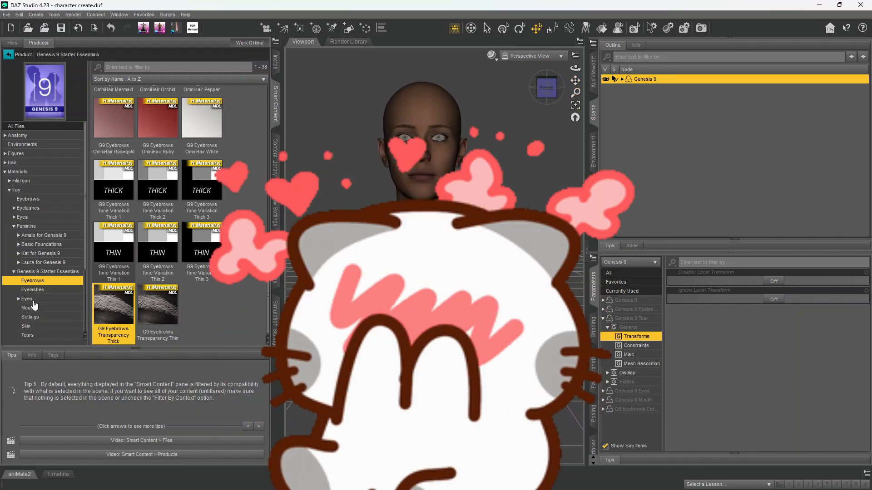
Apply the G9 Iris 12 Blue Green eye color to the Genesis 9 figure and check the face
{"action": "left_click", "coordinate": [28, 298]}
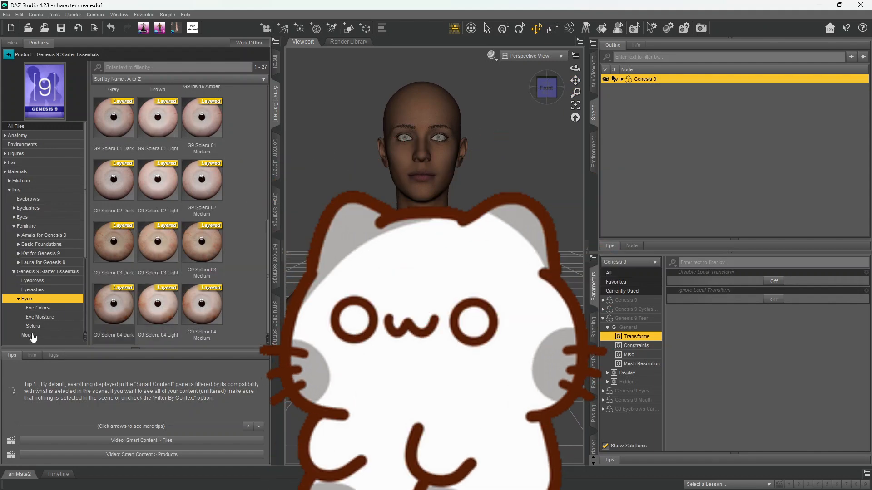
{"action": "scroll", "coordinate": [530, 146], "scroll_direction": "down", "scroll_amount": 2}
{"action": "scroll", "coordinate": [529, 146], "scroll_direction": "up", "scroll_amount": 5}
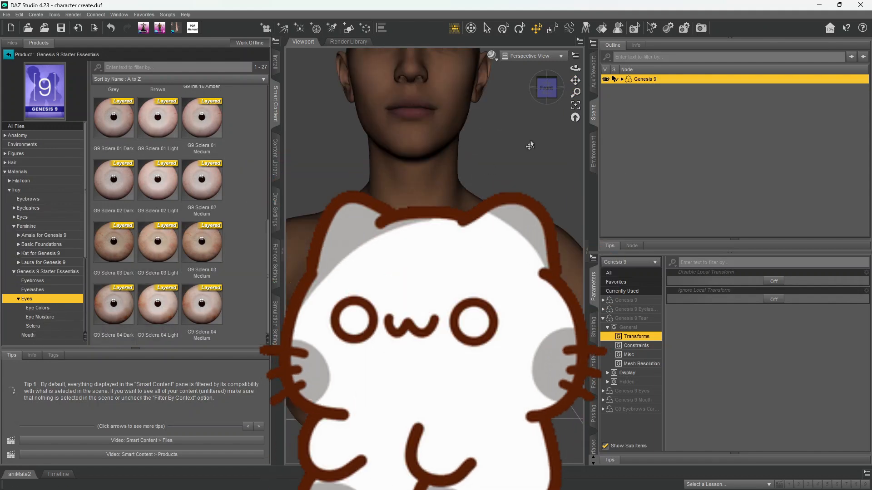
{"action": "left_click_drag", "start_coordinate": [576, 80], "coordinate": [593, 246]}
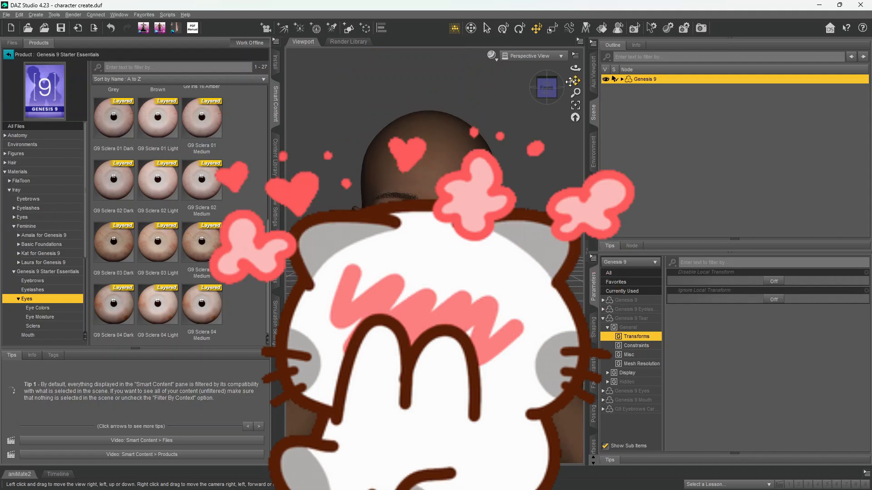
{"action": "left_click", "coordinate": [52, 309]}
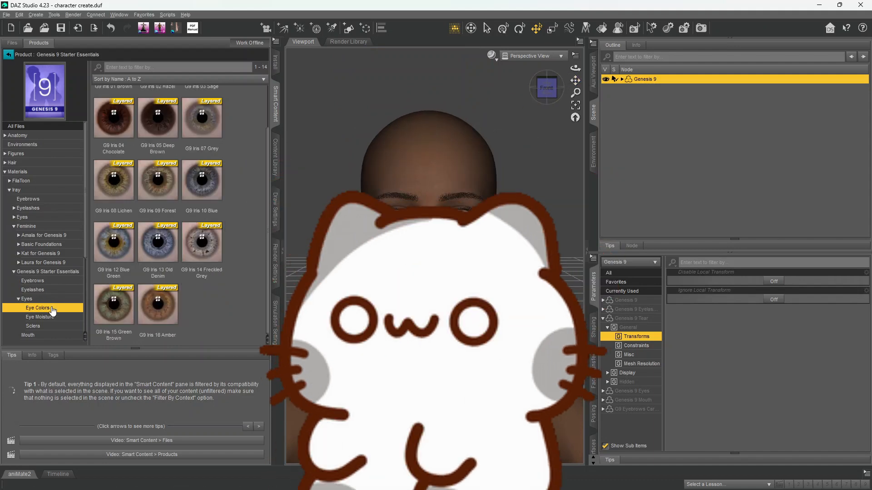
{"action": "double_click", "coordinate": [113, 242]}
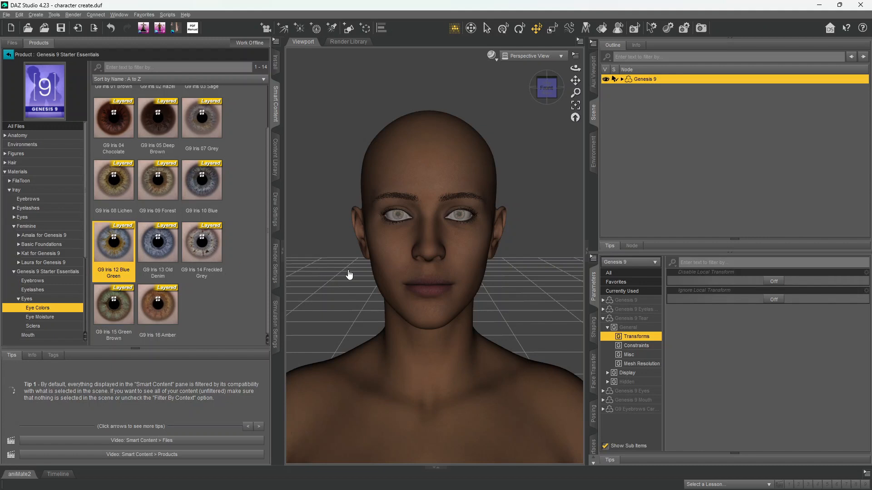
{"action": "scroll", "coordinate": [454, 257], "scroll_direction": "up", "scroll_amount": 3}
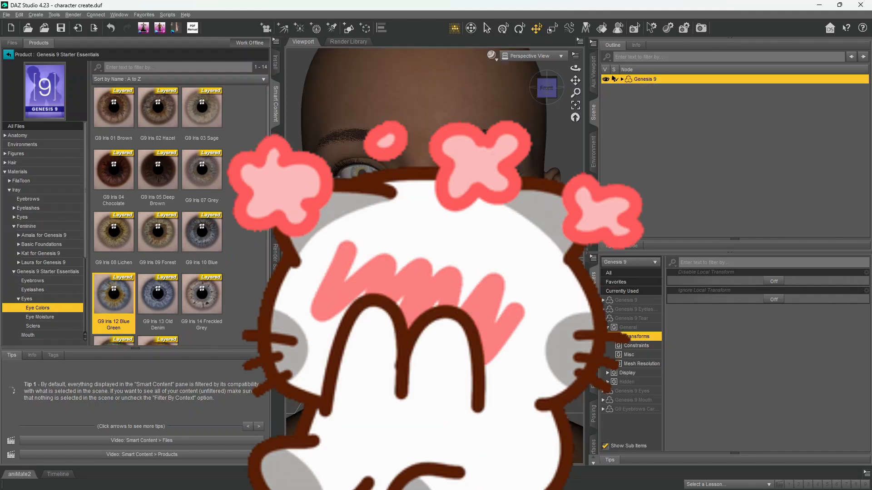
{"action": "scroll", "coordinate": [434, 256], "scroll_direction": "down", "scroll_amount": 3}
Browse the Genesis 9 Starter Essentials poses, including the By Function and By Region categories
{"action": "left_click_drag", "start_coordinate": [84, 250], "coordinate": [85, 271]}
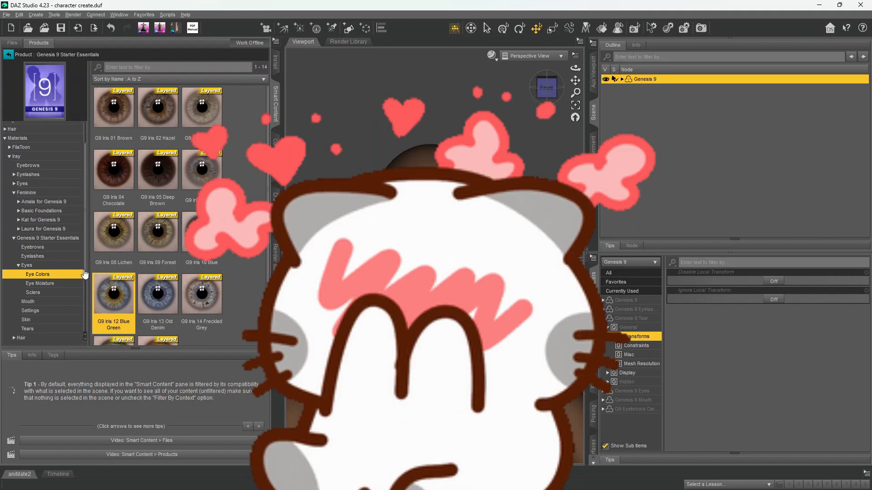
{"action": "scroll", "coordinate": [84, 274], "scroll_direction": "down", "scroll_amount": 3}
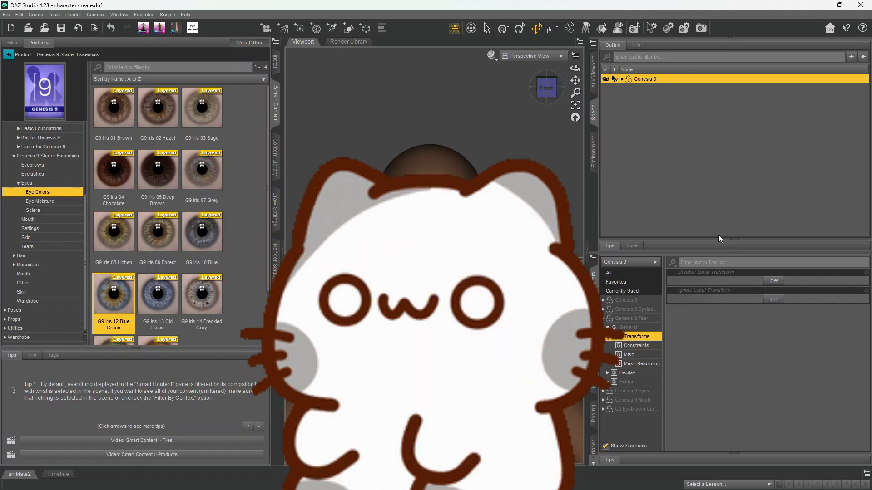
{"action": "left_click", "coordinate": [15, 310]}
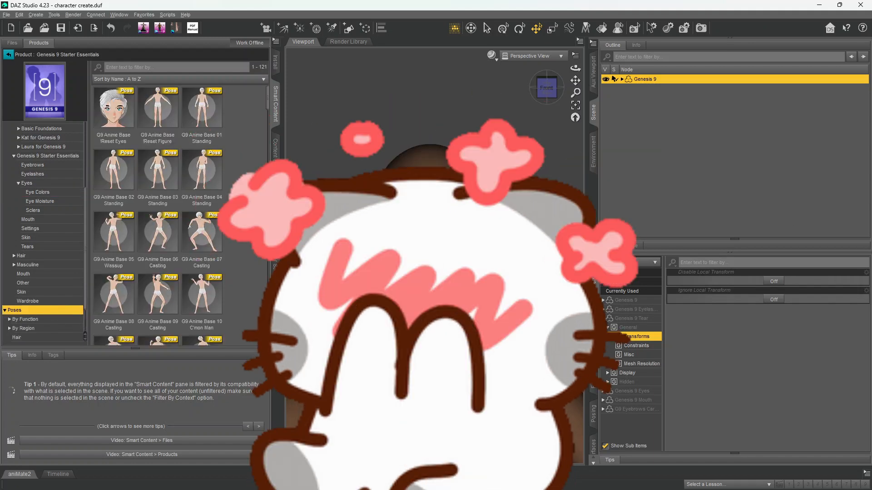
{"action": "scroll", "coordinate": [434, 256], "scroll_direction": "down", "scroll_amount": 3}
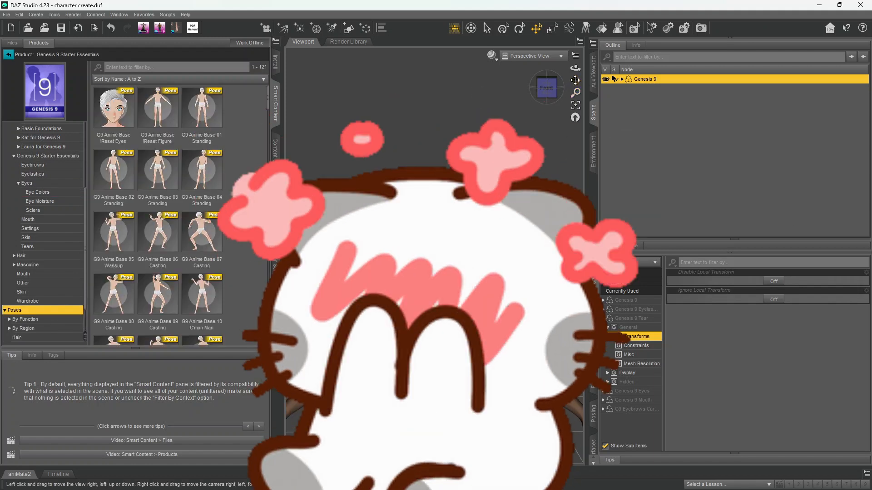
{"action": "left_click_drag", "start_coordinate": [575, 79], "coordinate": [575, 18]}
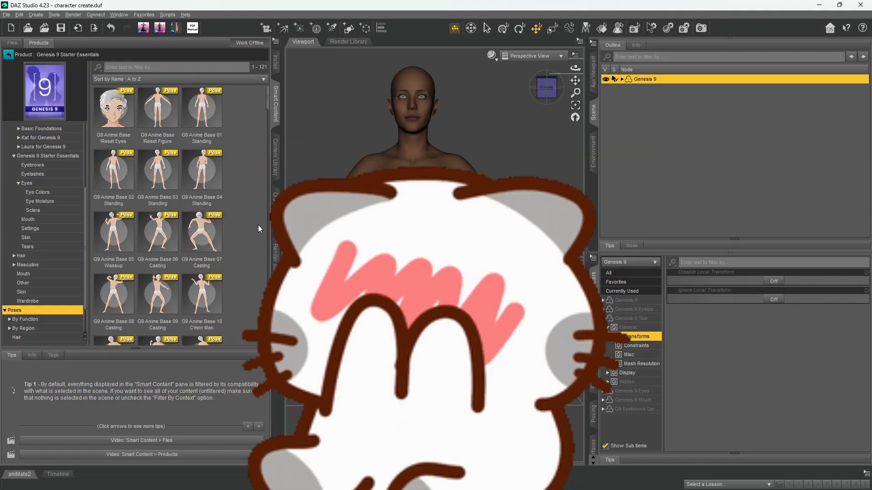
{"action": "scroll", "coordinate": [40, 290], "scroll_direction": "down", "scroll_amount": 1}
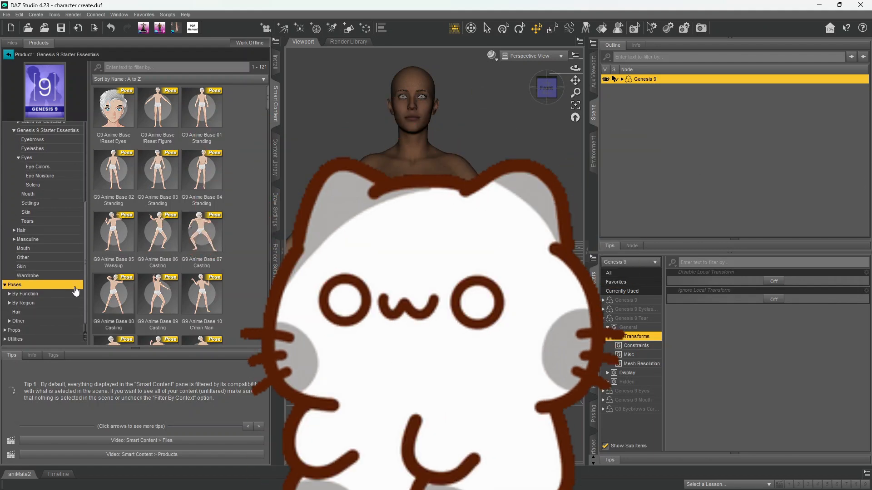
{"action": "left_click", "coordinate": [36, 294]}
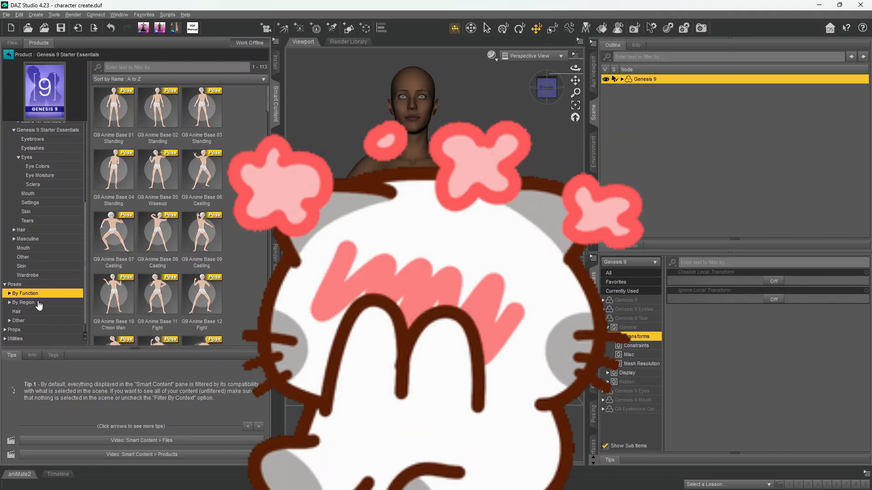
{"action": "left_click", "coordinate": [37, 303]}
Browse the Content Library to the Genesis 9 poses by 3D Sugar and open the Floor Muse folder
{"action": "left_click", "coordinate": [275, 157]}
{"action": "left_click", "coordinate": [275, 251]}
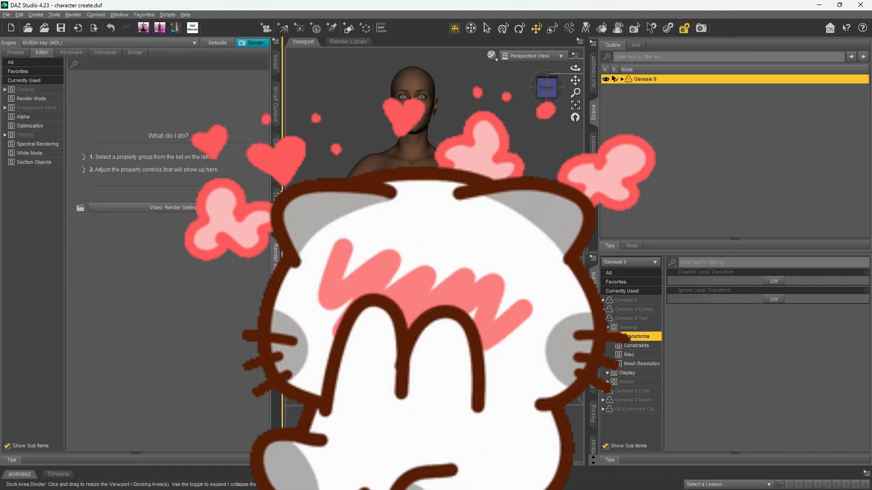
{"action": "left_click", "coordinate": [276, 176]}
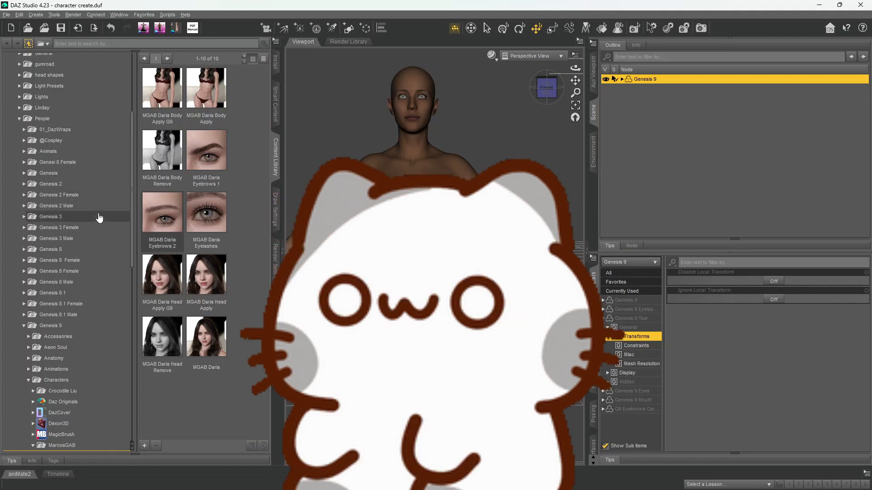
{"action": "scroll", "coordinate": [79, 303], "scroll_direction": "down", "scroll_amount": 3}
{"action": "scroll", "coordinate": [79, 303], "scroll_direction": "down", "scroll_amount": 5}
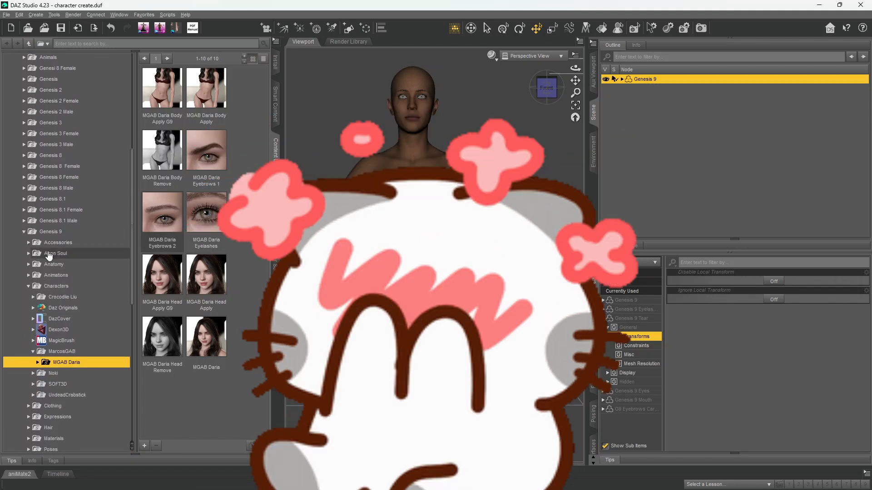
{"action": "scroll", "coordinate": [99, 281], "scroll_direction": "down", "scroll_amount": 3}
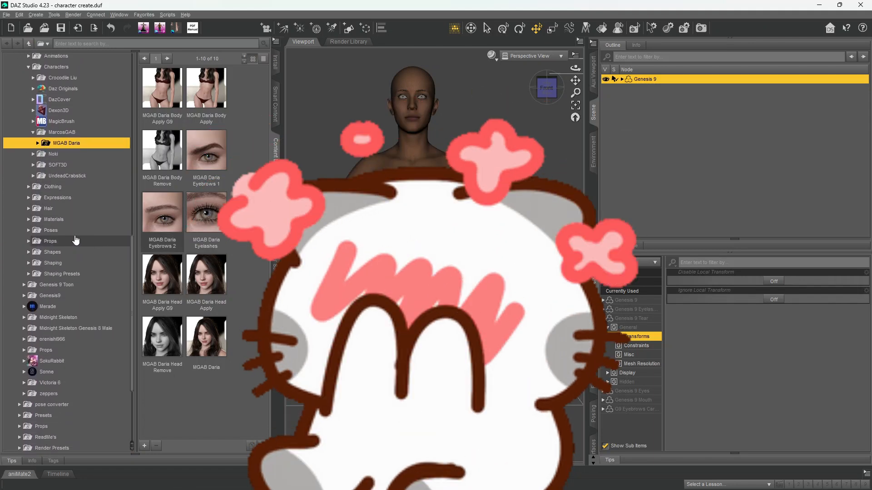
{"action": "left_click", "coordinate": [78, 231]}
{"action": "left_click", "coordinate": [92, 242]}
{"action": "left_click", "coordinate": [88, 252]}
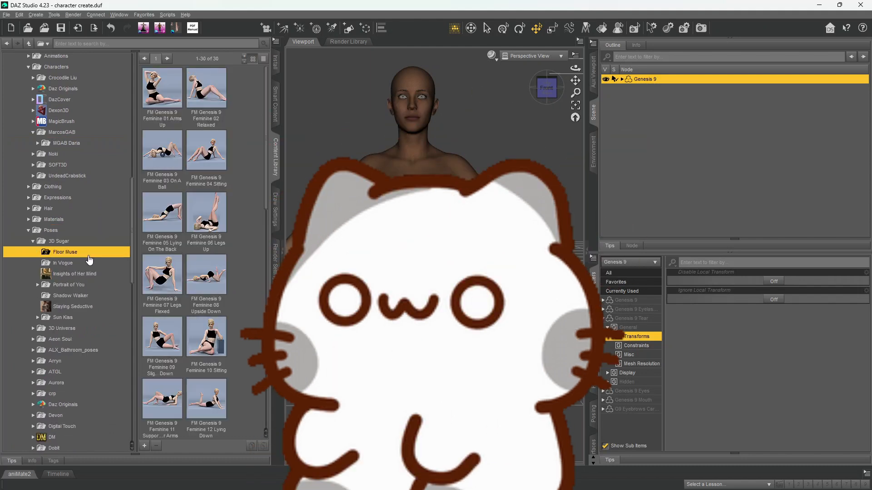
Apply the FM Genesis 9 Feminine 06 Legs Up and 10 Sitting poses to Genesis 9, framing the figure in view
{"action": "left_click", "coordinate": [219, 222]}
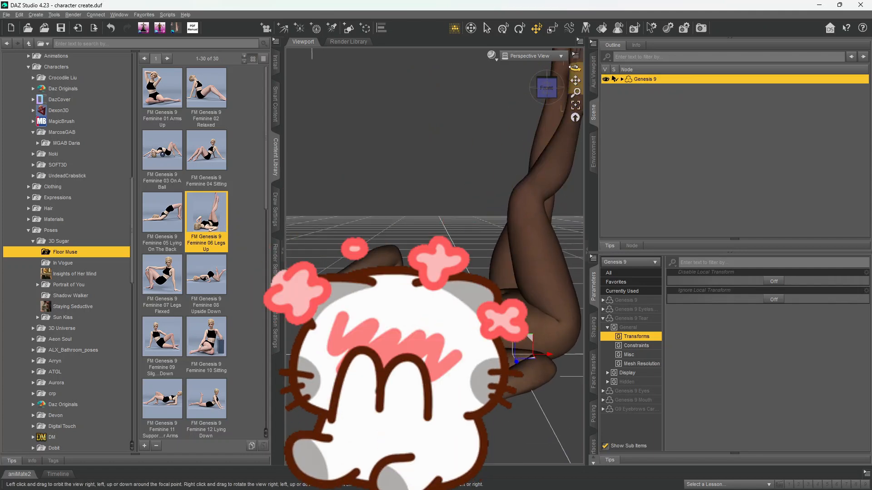
{"action": "left_click_drag", "start_coordinate": [576, 69], "coordinate": [602, 78]}
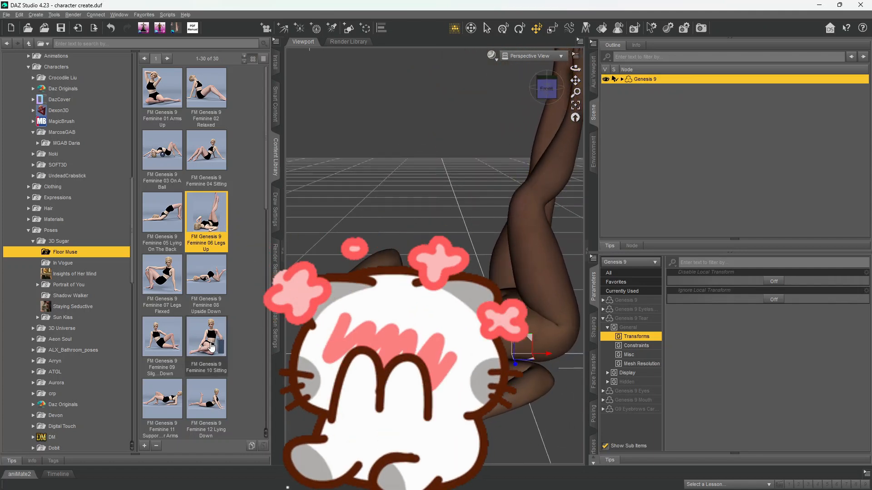
{"action": "double_click", "coordinate": [206, 337]}
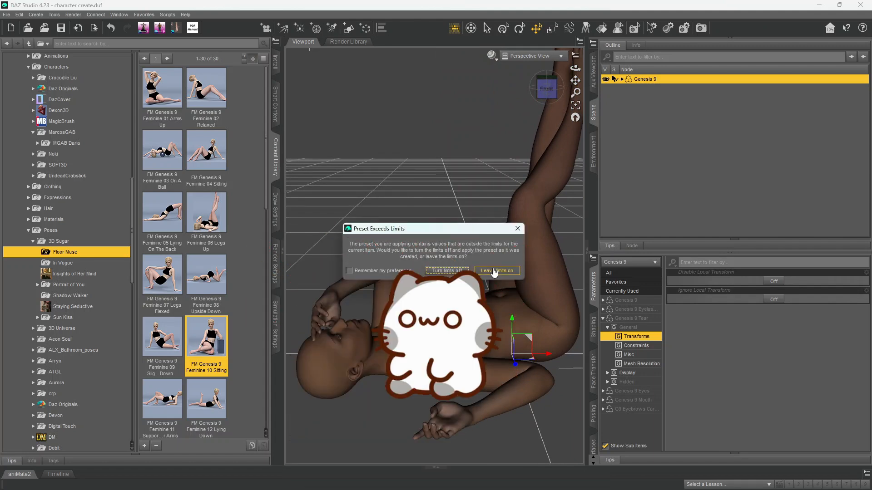
{"action": "left_click", "coordinate": [645, 79]}
{"action": "left_click", "coordinate": [575, 106]}
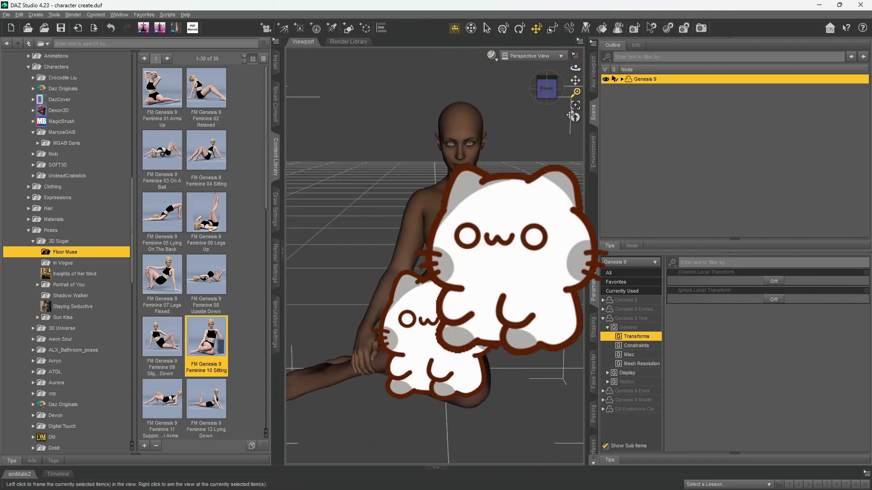
Try the FM Genesis 9 Feminine 04 Sitting pose and undo the applied poses
{"action": "left_click", "coordinate": [212, 161]}
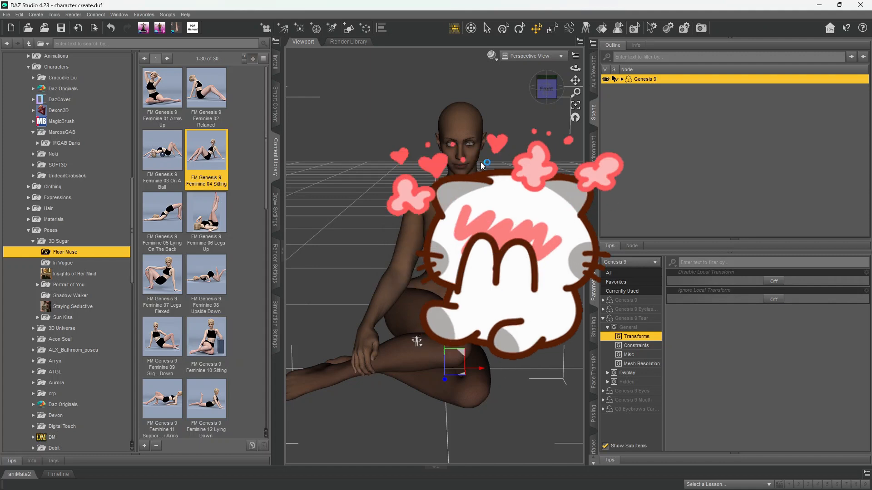
{"action": "key", "text": "ctrl+z"}
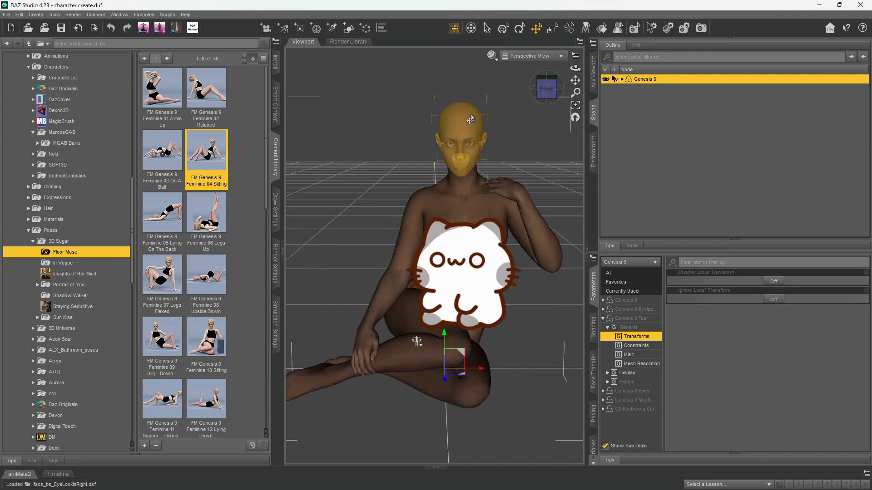
{"action": "key", "text": "ctrl+y"}
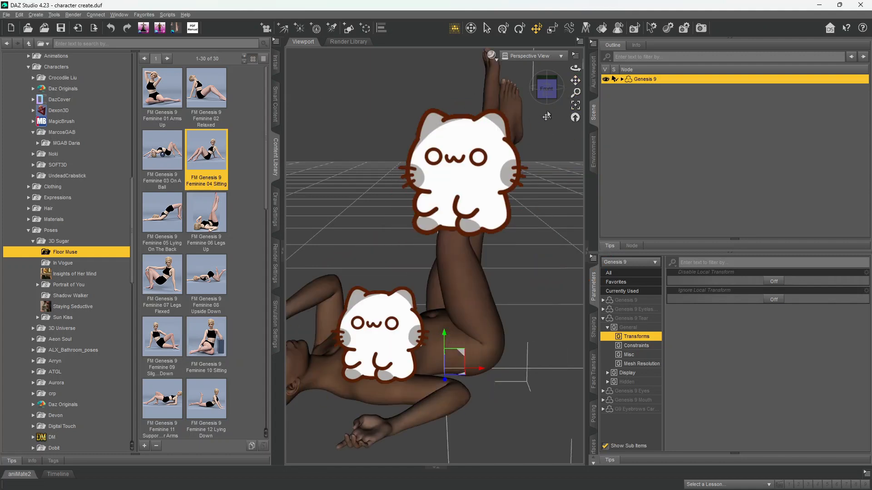
{"action": "key", "text": "ctrl+z"}
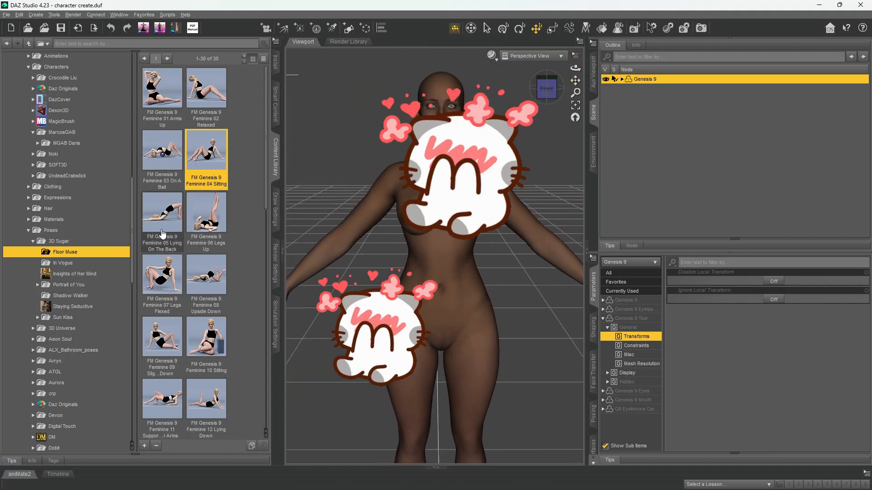
Load the left boot from the High boots Alice GF9 clothing onto Genesis 9, check it and undo the load
{"action": "scroll", "coordinate": [75, 162], "scroll_direction": "down", "scroll_amount": 1}
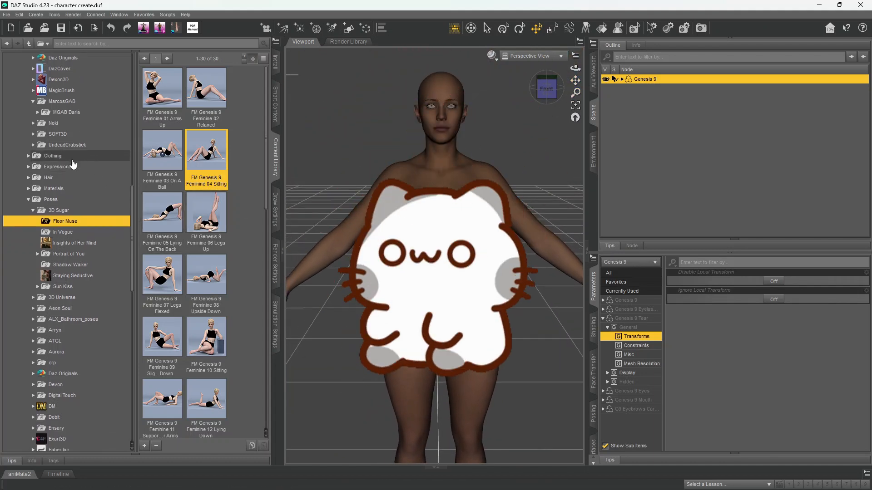
{"action": "left_click", "coordinate": [73, 155]}
{"action": "left_click", "coordinate": [84, 177]}
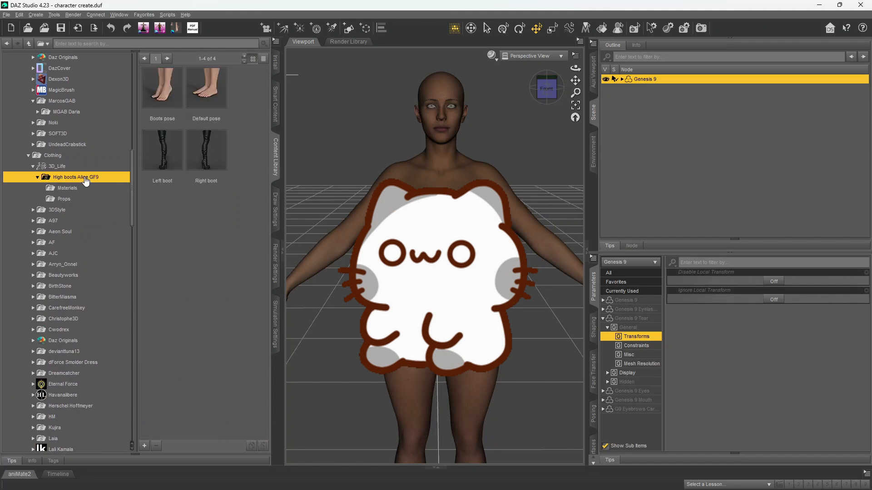
{"action": "left_click", "coordinate": [153, 169]}
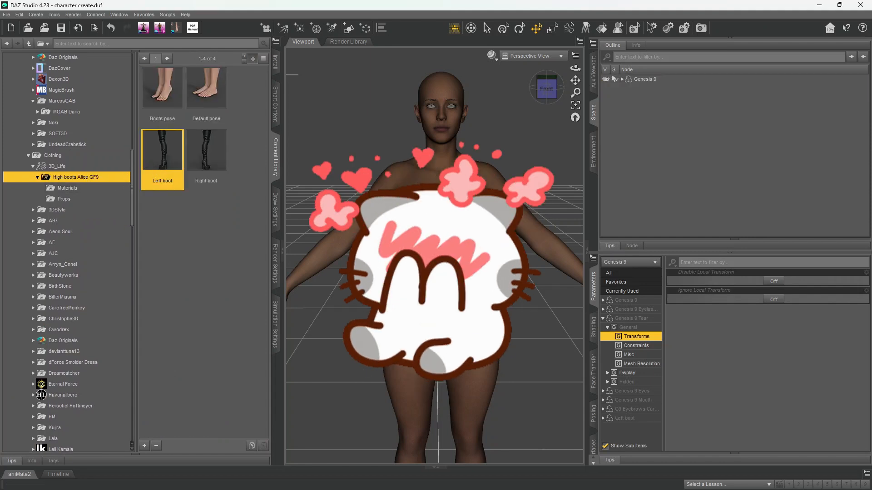
{"action": "left_click_drag", "start_coordinate": [575, 80], "coordinate": [575, 91]}
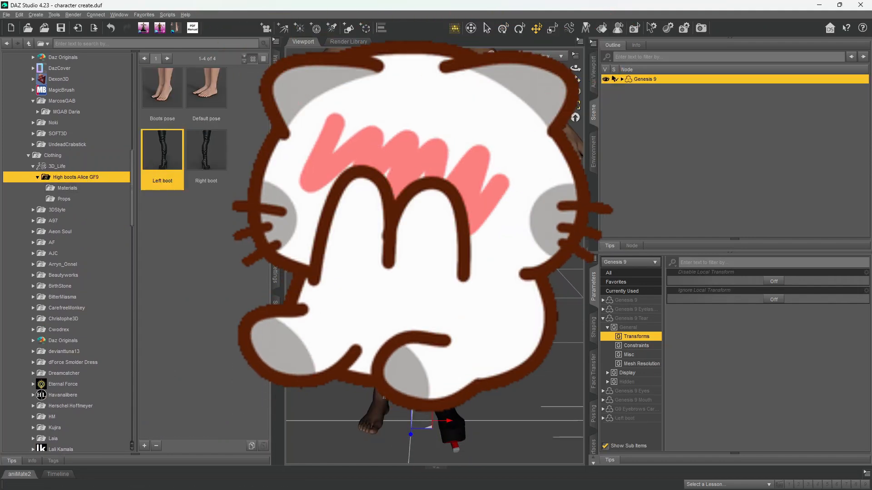
{"action": "key", "text": "ctrl+z"}
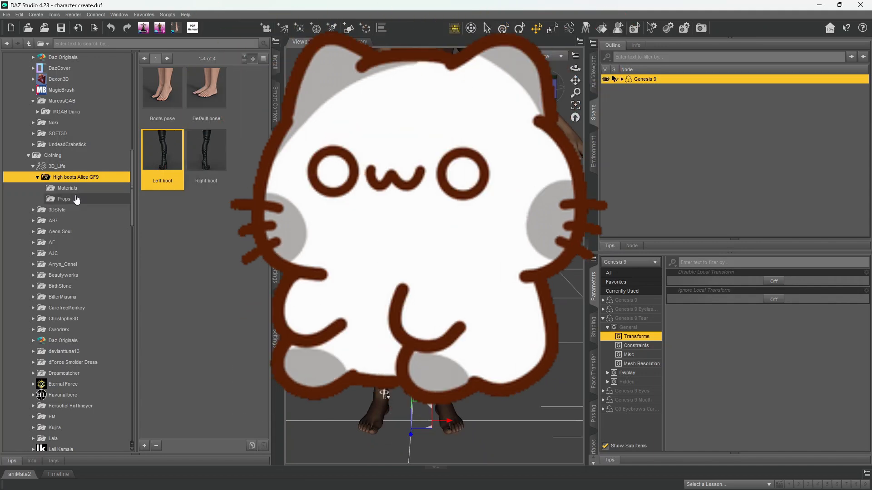
Load the DWB 01 Dress from 3DStyle's Dress With Boots set onto Genesis 9 and undo the load
{"action": "left_click", "coordinate": [57, 209]}
{"action": "left_click", "coordinate": [75, 221]}
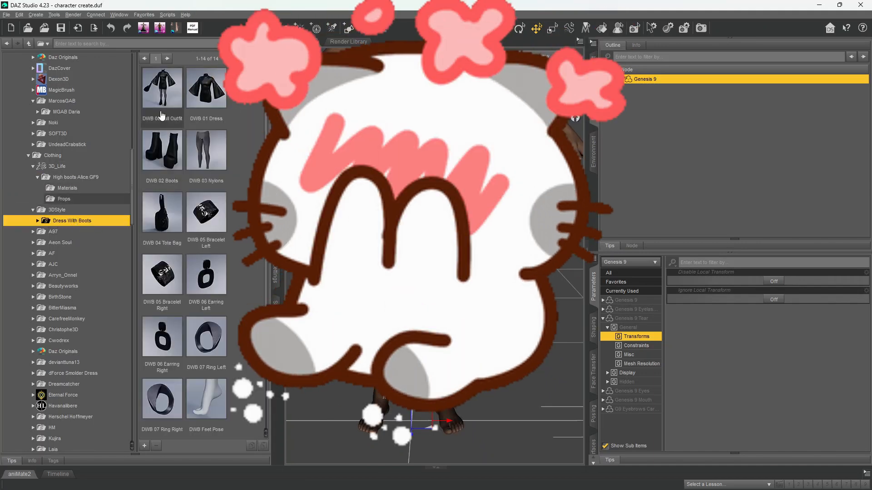
{"action": "left_click", "coordinate": [206, 89]}
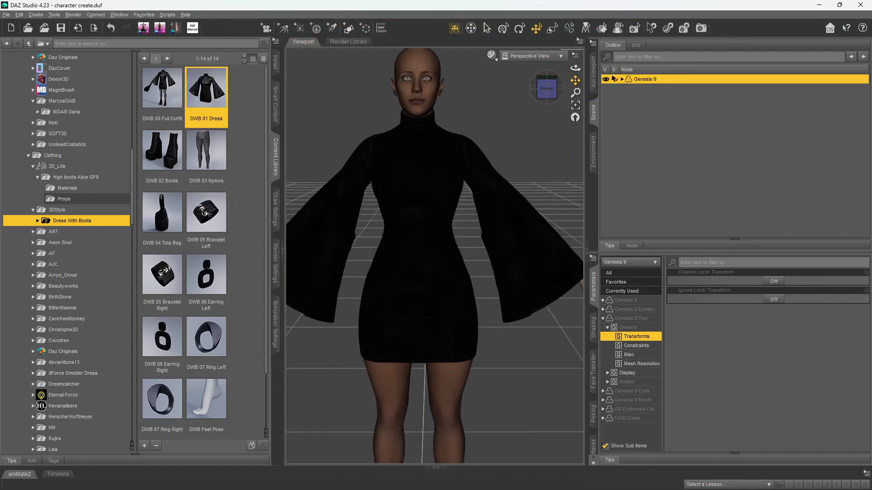
{"action": "key", "text": "ctrl+z"}
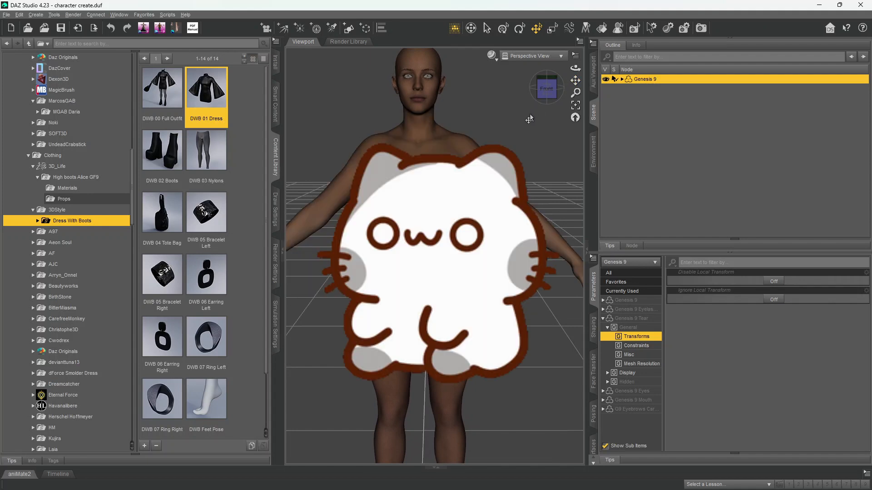
{"action": "left_click", "coordinate": [6, 14]}
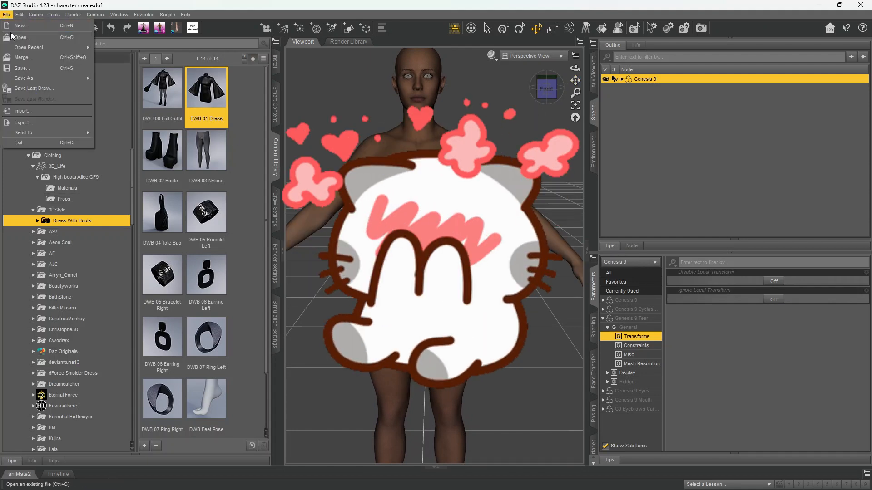
{"action": "left_click", "coordinate": [10, 35]}
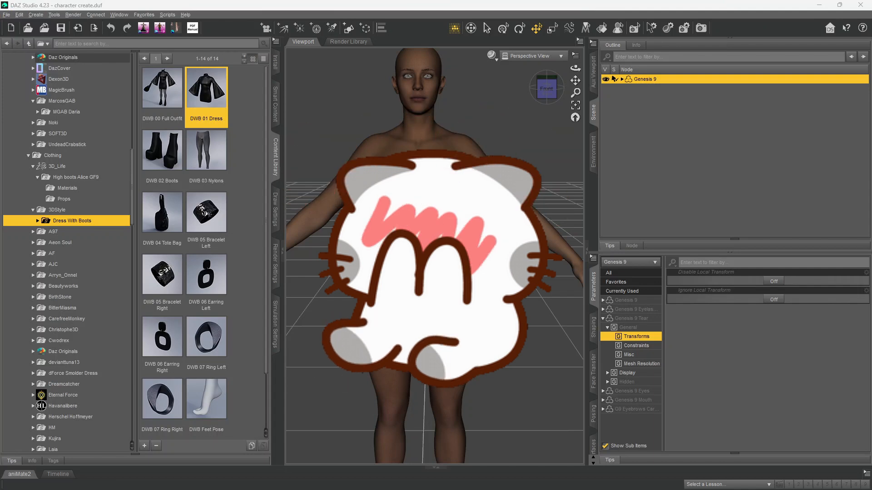
{"action": "left_click", "coordinate": [6, 14]}
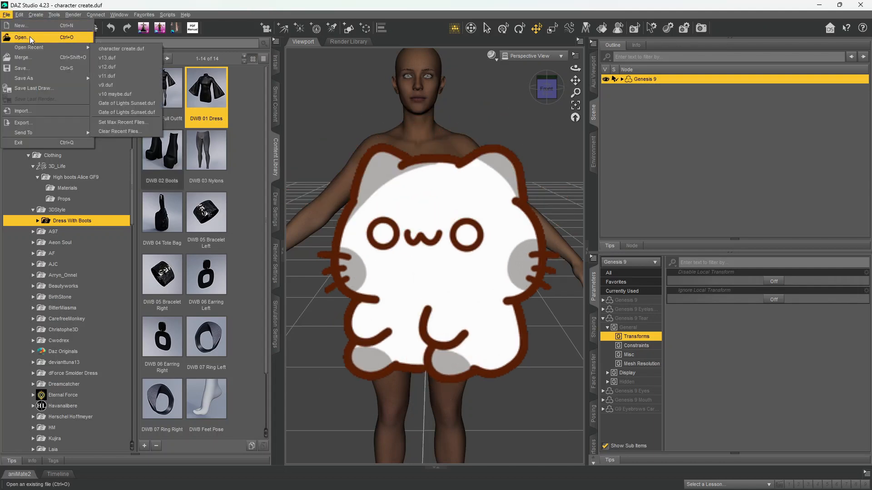
{"action": "left_click", "coordinate": [37, 64]}
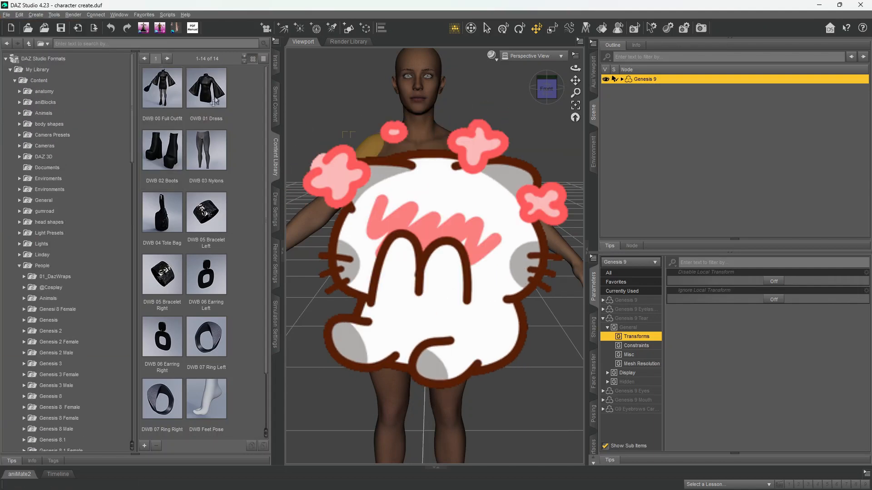
Open the scene file v13 from the Nami\Lilith folder on drive D and dismiss the duplicate formulas message
{"action": "left_click", "coordinate": [6, 15]}
{"action": "left_click", "coordinate": [20, 37]}
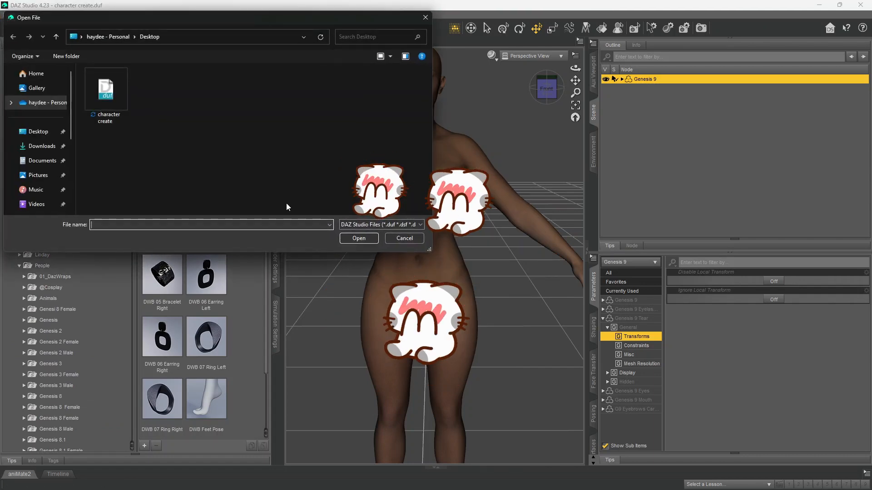
{"action": "scroll", "coordinate": [22, 136], "scroll_direction": "down", "scroll_amount": 3}
{"action": "left_click", "coordinate": [38, 173]}
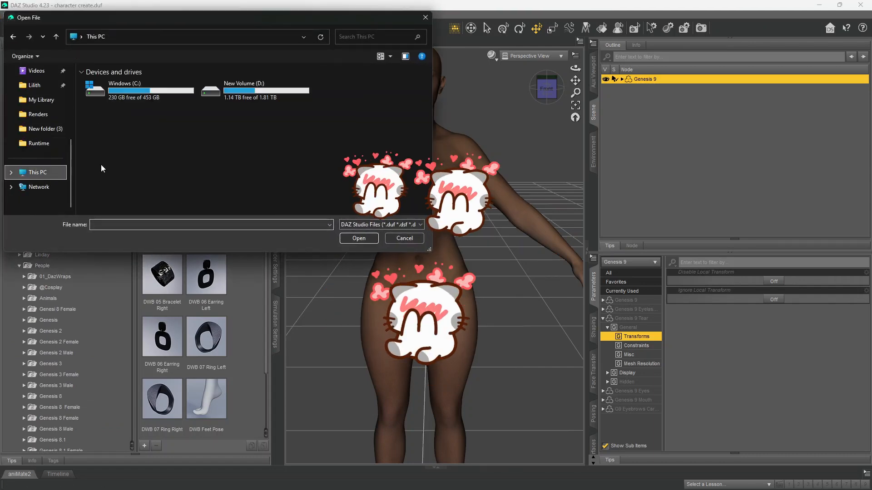
{"action": "double_click", "coordinate": [231, 96]}
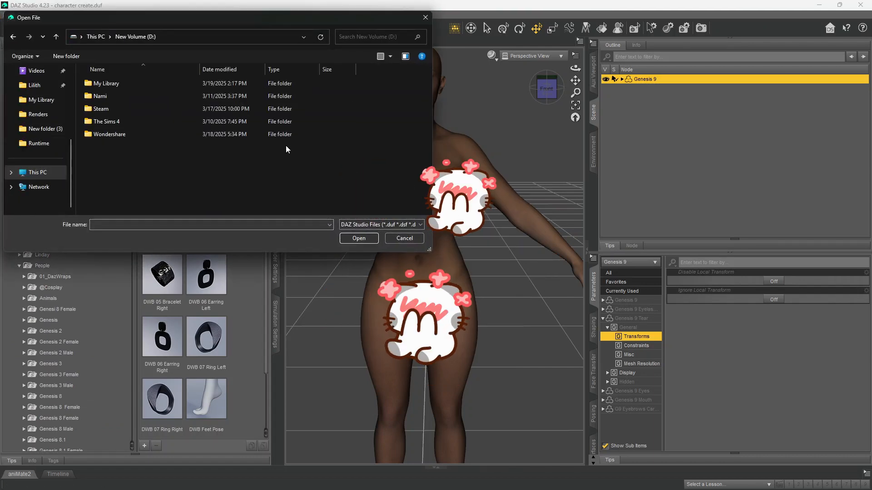
{"action": "double_click", "coordinate": [130, 96]}
{"action": "double_click", "coordinate": [129, 96]}
{"action": "scroll", "coordinate": [318, 127], "scroll_direction": "down", "scroll_amount": 1}
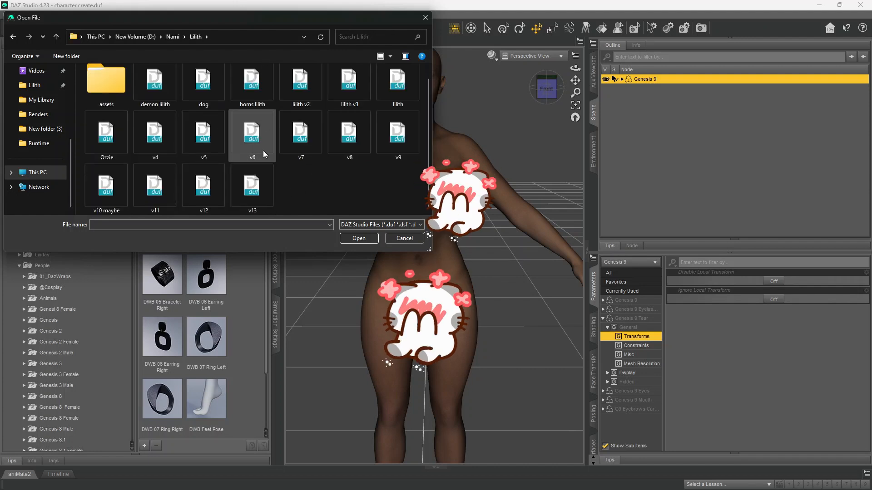
{"action": "left_click", "coordinate": [267, 178]}
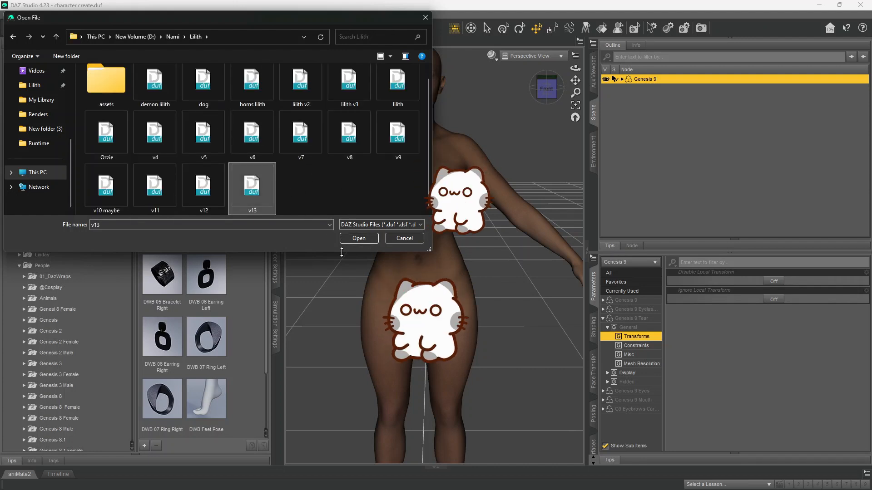
{"action": "left_click", "coordinate": [351, 237]}
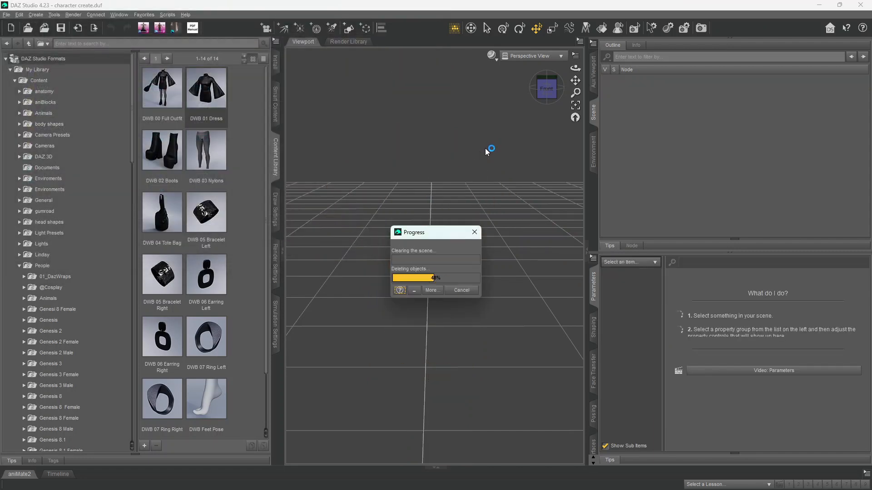
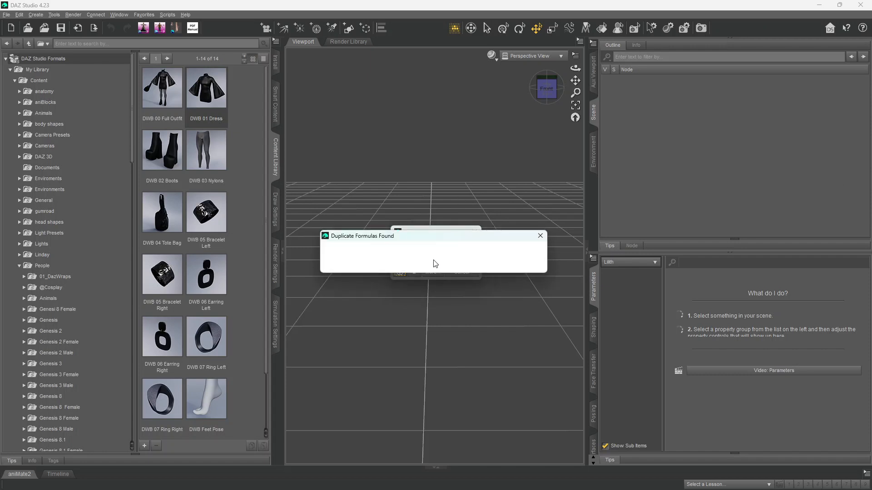
{"action": "left_click", "coordinate": [435, 265]}
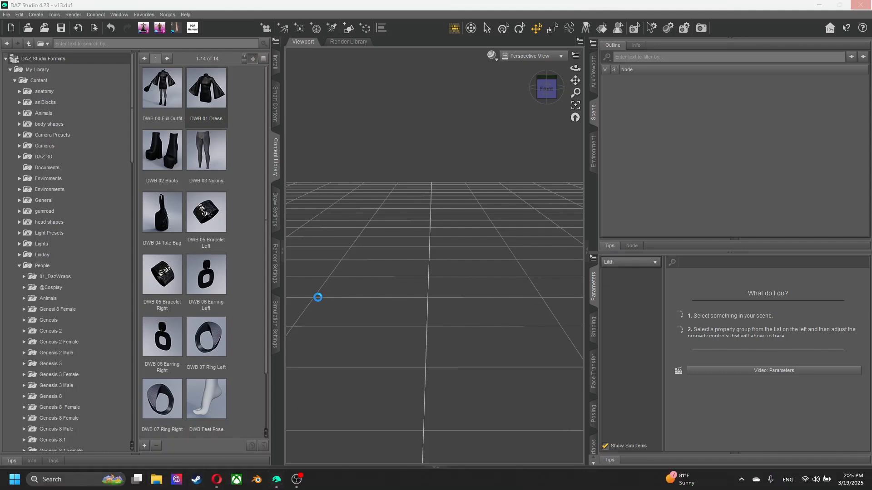
Switch to File Explorer and open the Skin Blender file from D:\Nami\Lilith in Blender
{"action": "left_click", "coordinate": [157, 480]}
{"action": "left_click", "coordinate": [32, 300]}
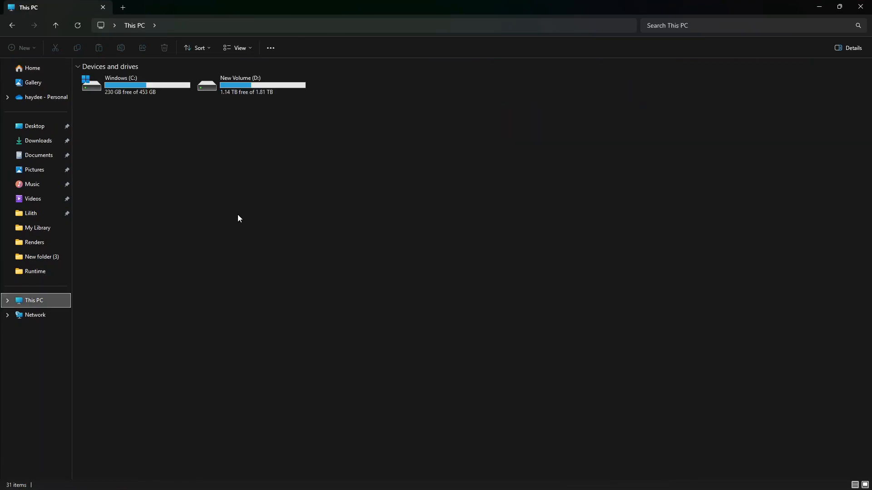
{"action": "double_click", "coordinate": [257, 93]}
{"action": "double_click", "coordinate": [135, 86]}
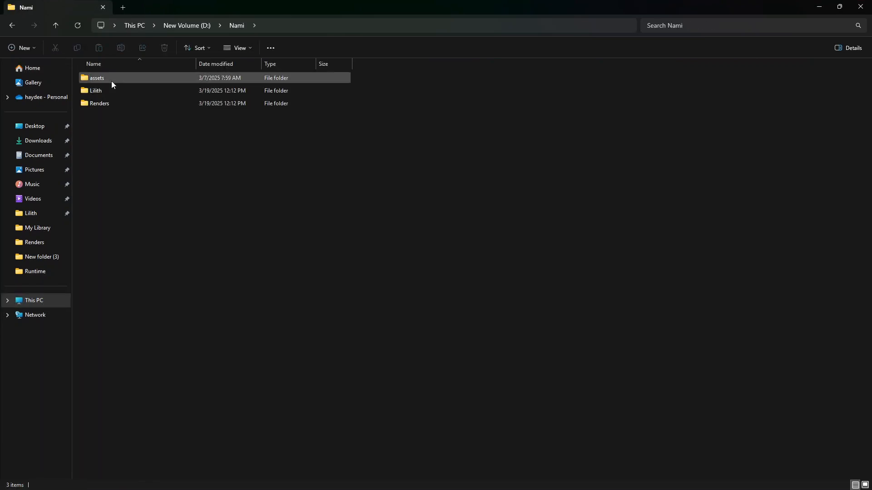
{"action": "double_click", "coordinate": [118, 90]}
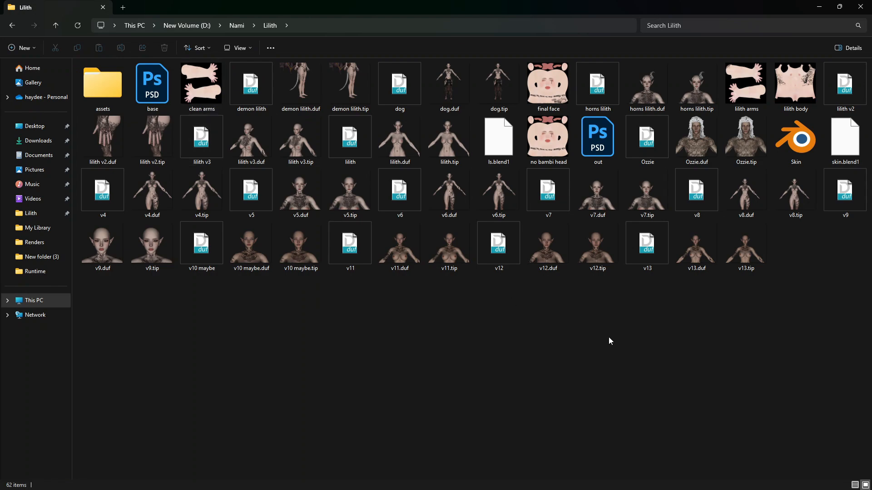
{"action": "double_click", "coordinate": [786, 157]}
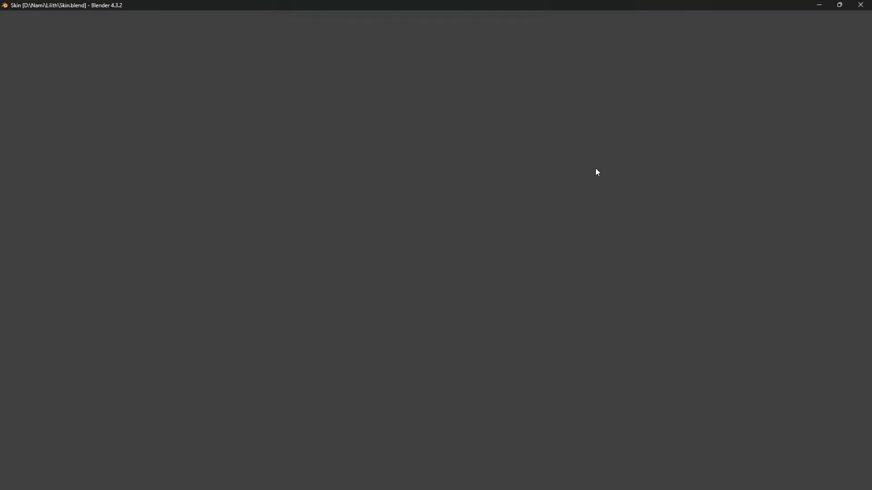
Align the larger 3D viewport to the front view and examine the Lilith Mesh body up close
{"action": "scroll", "coordinate": [575, 206], "scroll_direction": "up", "scroll_amount": 5}
{"action": "scroll", "coordinate": [575, 206], "scroll_direction": "down", "scroll_amount": 1}
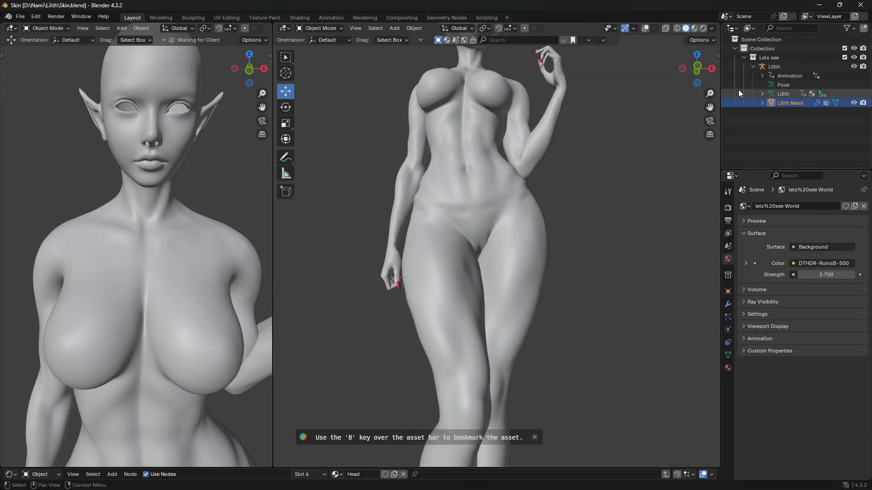
{"action": "left_click", "coordinate": [697, 68]}
{"action": "scroll", "coordinate": [473, 207], "scroll_direction": "up", "scroll_amount": 3}
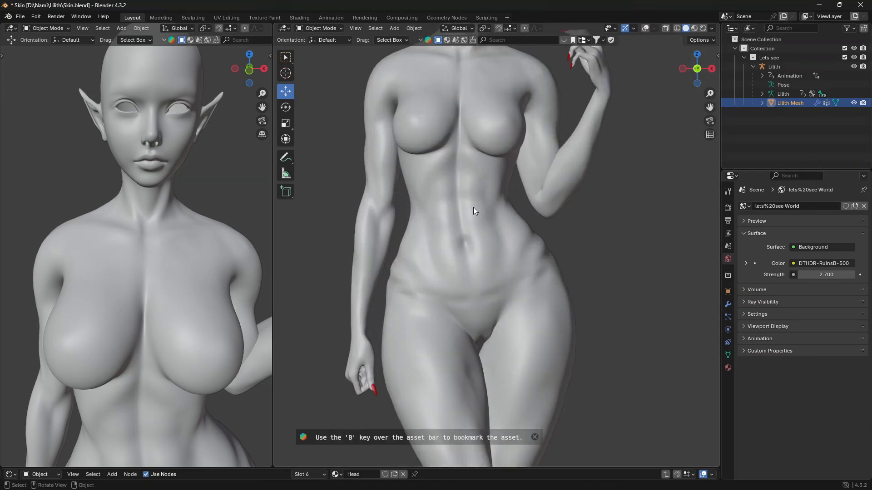
Close the Skin.blend project without saving its changes and minimize the Lilith folder window
{"action": "left_click_drag", "start_coordinate": [545, 469], "coordinate": [581, 469]}
{"action": "scroll", "coordinate": [650, 200], "scroll_direction": "down", "scroll_amount": 3}
{"action": "left_click_drag", "start_coordinate": [709, 108], "coordinate": [696, 184]}
{"action": "left_click", "coordinate": [860, 5]}
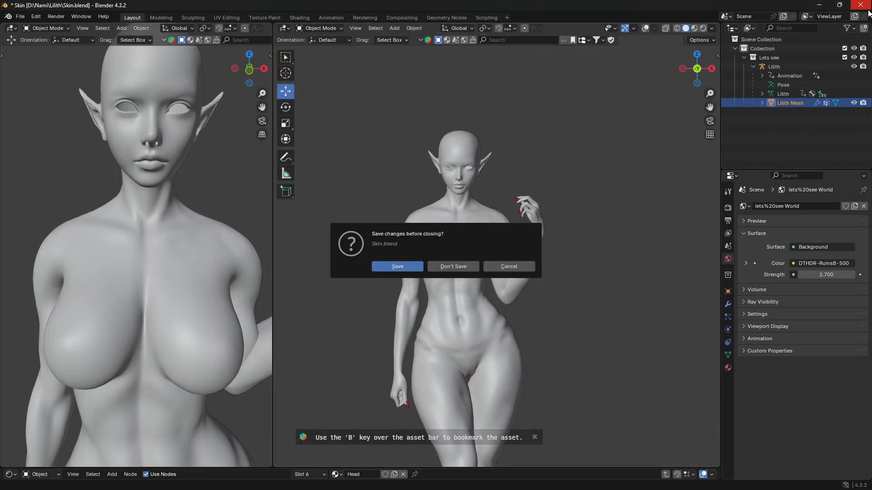
{"action": "left_click", "coordinate": [453, 267]}
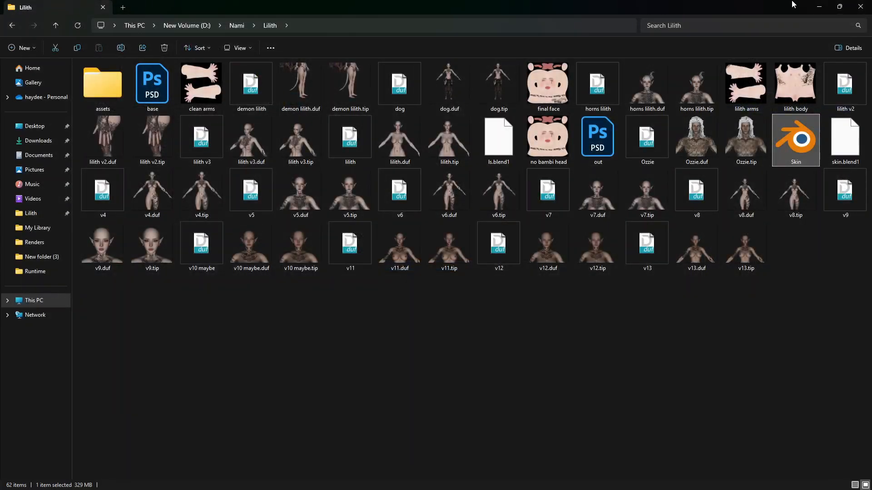
{"action": "left_click", "coordinate": [819, 7]}
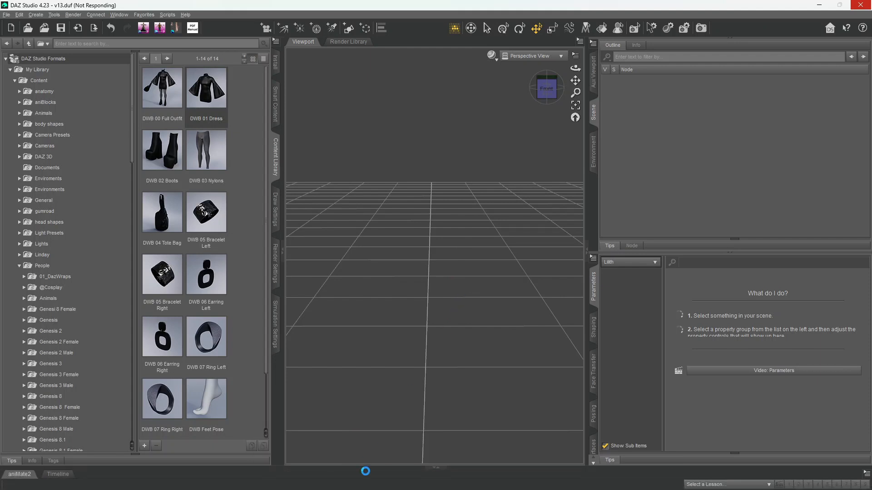
{"action": "mouse_move", "coordinate": [296, 483]}
{"action": "left_click", "coordinate": [300, 429]}
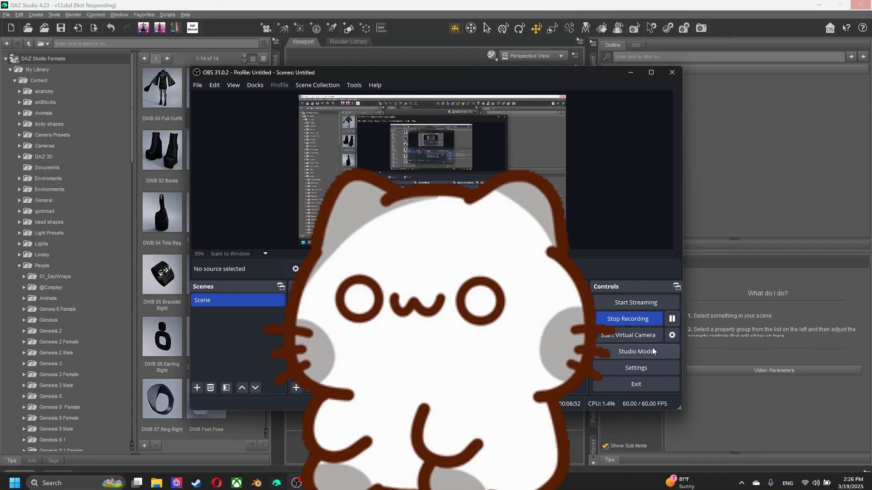
{"action": "left_click", "coordinate": [631, 73]}
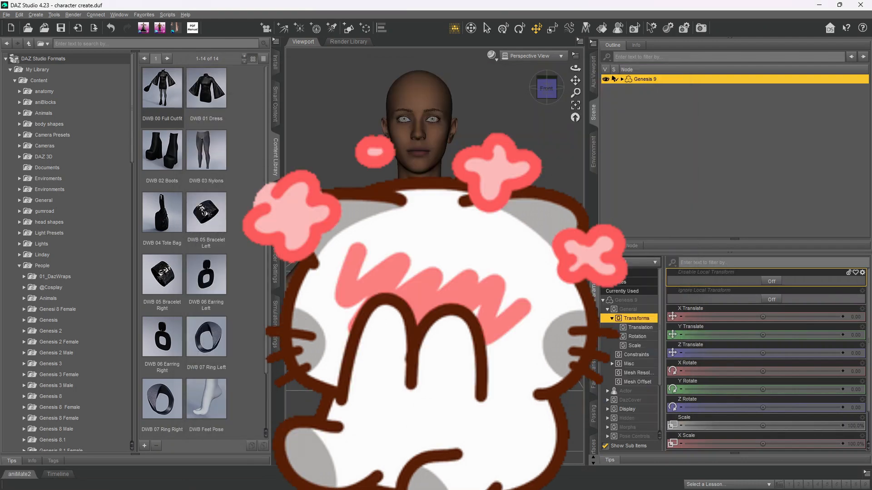
{"action": "scroll", "coordinate": [558, 159], "scroll_direction": "down", "scroll_amount": 2}
{"action": "scroll", "coordinate": [548, 161], "scroll_direction": "up", "scroll_amount": 4}
{"action": "scroll", "coordinate": [545, 157], "scroll_direction": "down", "scroll_amount": 4}
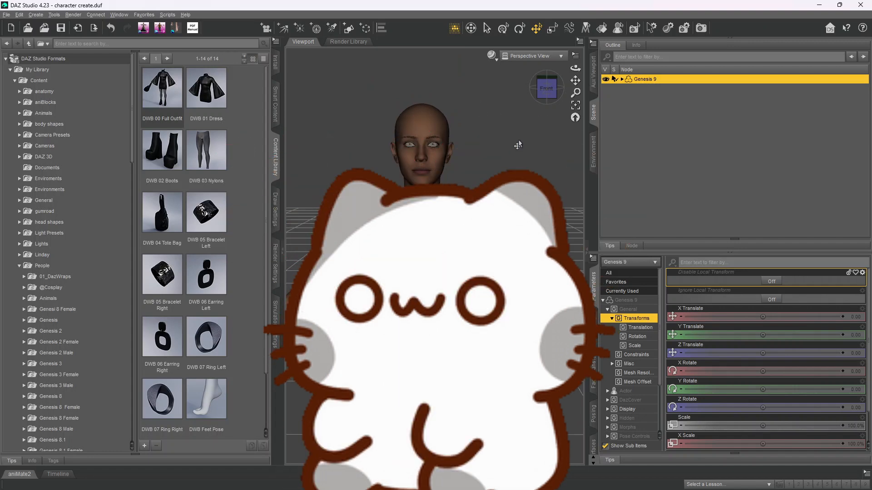
{"action": "scroll", "coordinate": [516, 142], "scroll_direction": "up", "scroll_amount": 2}
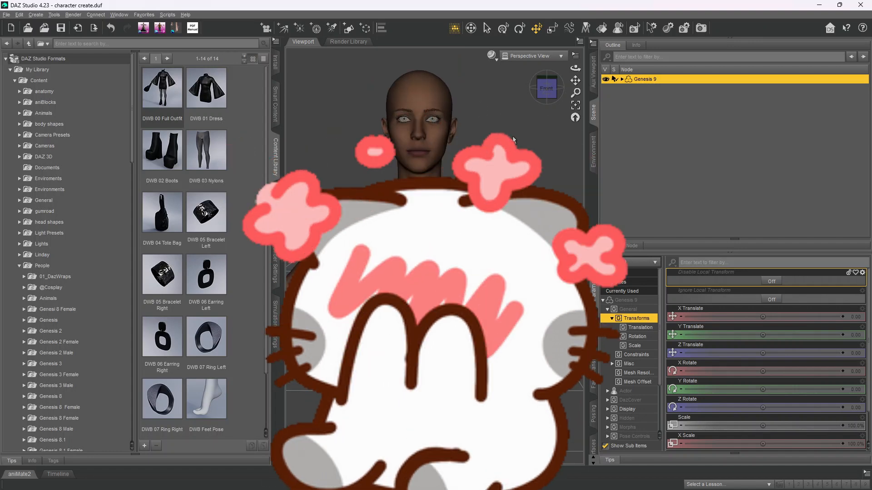
Find the Genesis 9 folder under People in the content library, collapse its Clothing subfolder and expand Poses
{"action": "scroll", "coordinate": [91, 250], "scroll_direction": "down", "scroll_amount": 7}
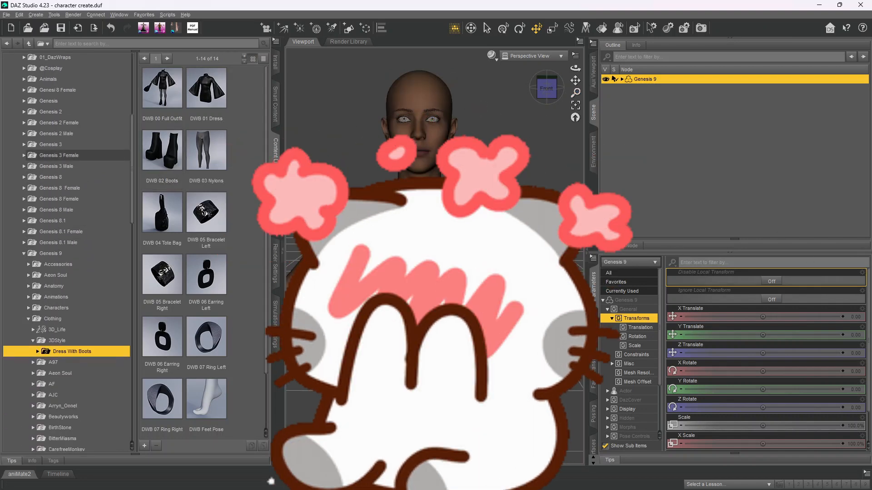
{"action": "left_click", "coordinate": [23, 254]}
{"action": "scroll", "coordinate": [102, 261], "scroll_direction": "up", "scroll_amount": 7}
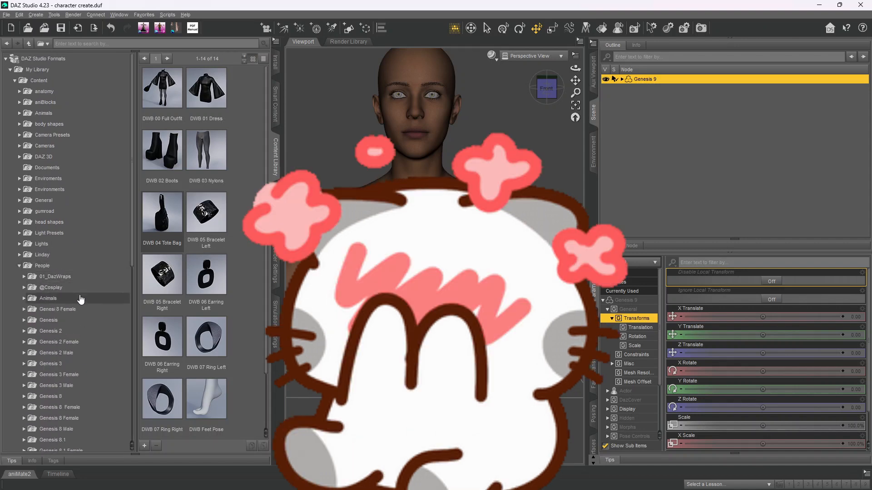
{"action": "scroll", "coordinate": [79, 298], "scroll_direction": "down", "scroll_amount": 9}
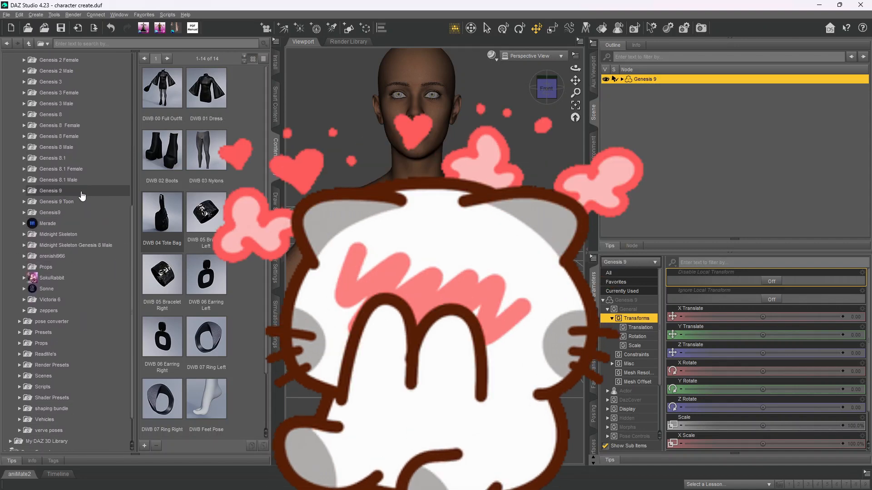
{"action": "double_click", "coordinate": [82, 196]}
{"action": "scroll", "coordinate": [86, 206], "scroll_direction": "down", "scroll_amount": 3}
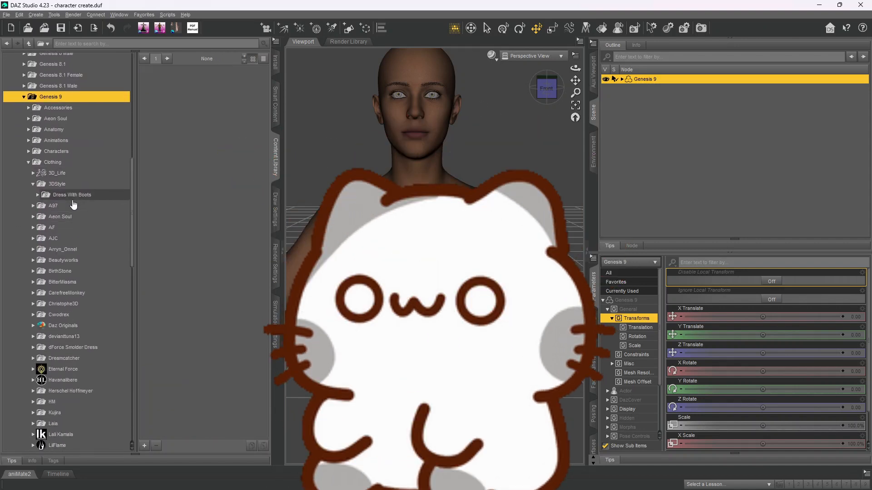
{"action": "left_click", "coordinate": [72, 198]}
{"action": "left_click", "coordinate": [72, 215]}
{"action": "double_click", "coordinate": [56, 163]}
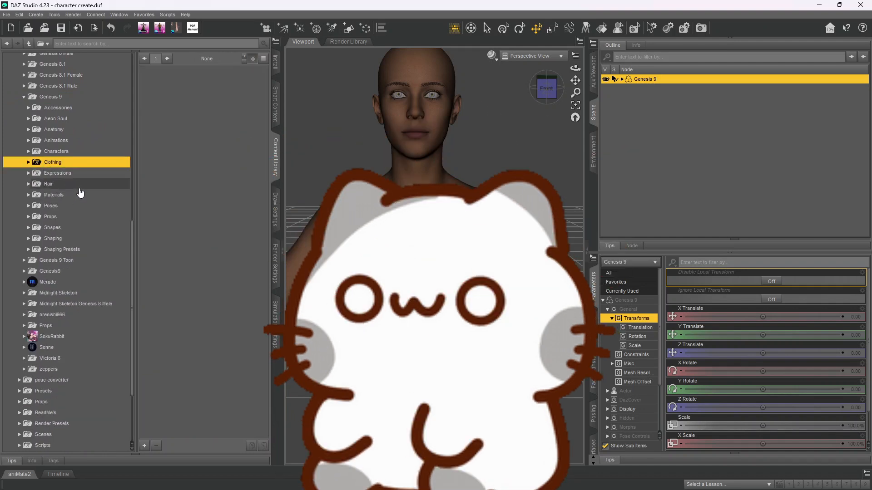
{"action": "double_click", "coordinate": [68, 206]}
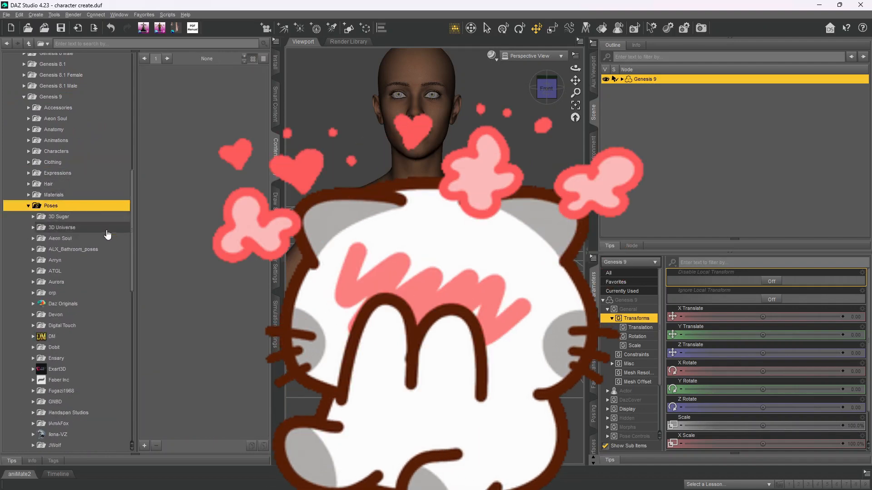
Apply the "11 Standing Hand On The Hip" pose from the 3D Sugar In Vogue set to the Genesis 9 figure
{"action": "double_click", "coordinate": [107, 218]}
{"action": "left_click", "coordinate": [103, 229]}
{"action": "left_click", "coordinate": [99, 238]}
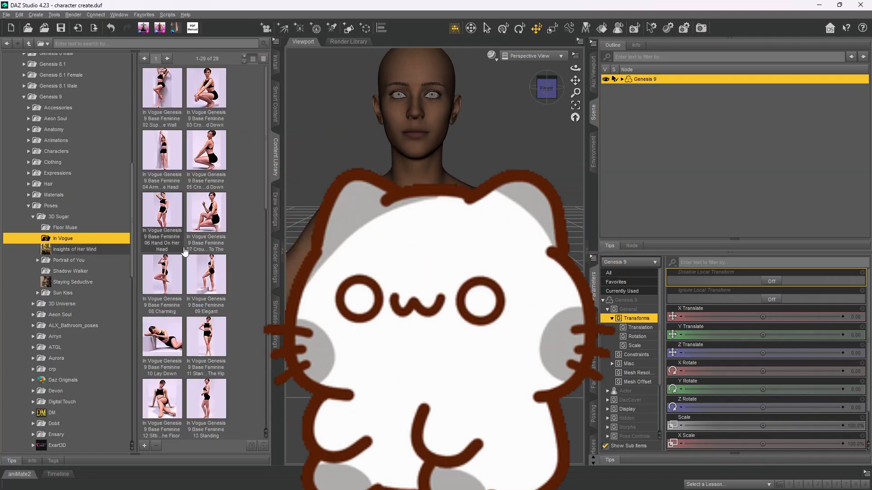
{"action": "scroll", "coordinate": [185, 252], "scroll_direction": "down", "scroll_amount": 3}
{"action": "left_click", "coordinate": [207, 155]}
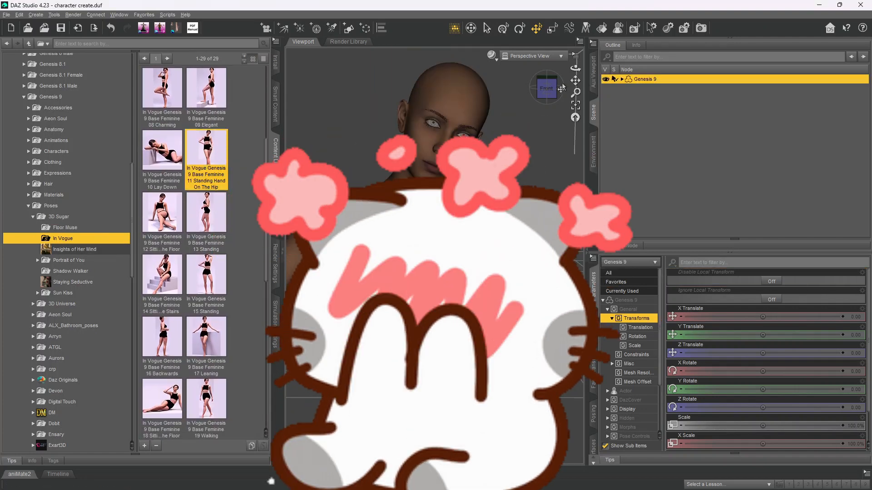
{"action": "left_click_drag", "start_coordinate": [576, 81], "coordinate": [533, 169]}
{"action": "scroll", "coordinate": [531, 136], "scroll_direction": "down", "scroll_amount": 2}
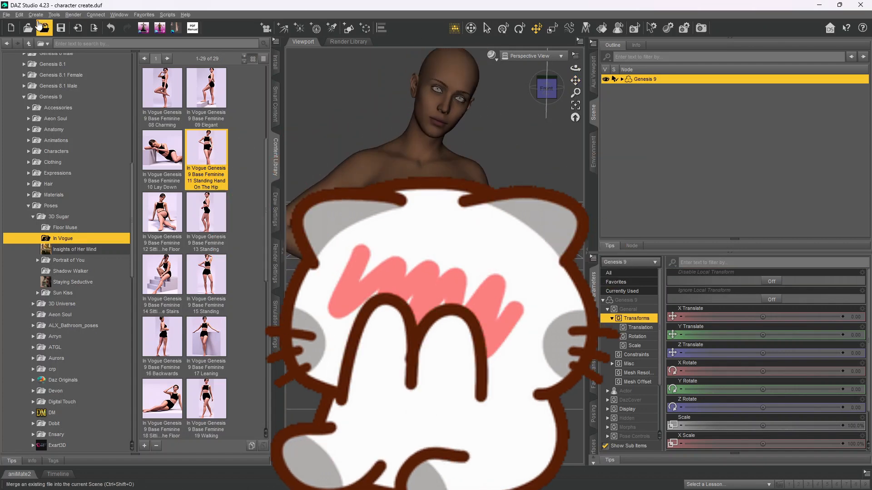
Collapse the Genesis 9 folder and open the Diffeomorphic script collection under Scripts
{"action": "scroll", "coordinate": [29, 136], "scroll_direction": "up", "scroll_amount": 3}
{"action": "left_click", "coordinate": [24, 191]}
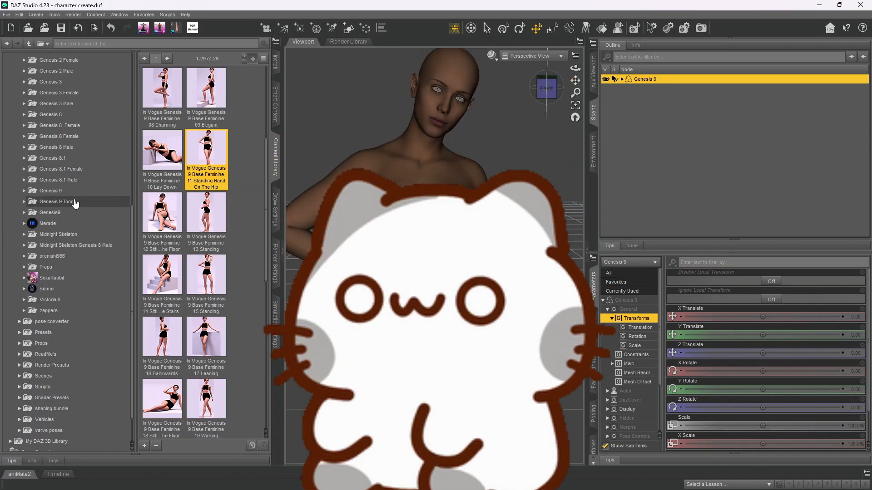
{"action": "scroll", "coordinate": [76, 213], "scroll_direction": "down", "scroll_amount": 2}
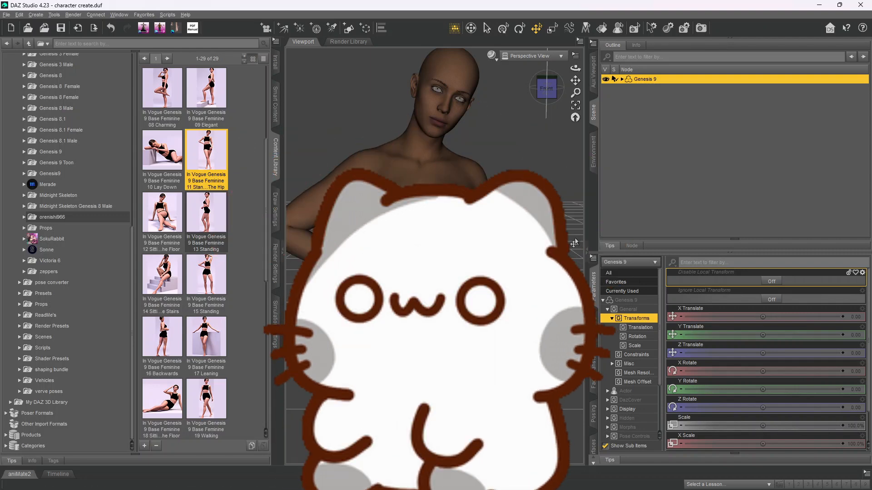
{"action": "left_click", "coordinate": [72, 349]}
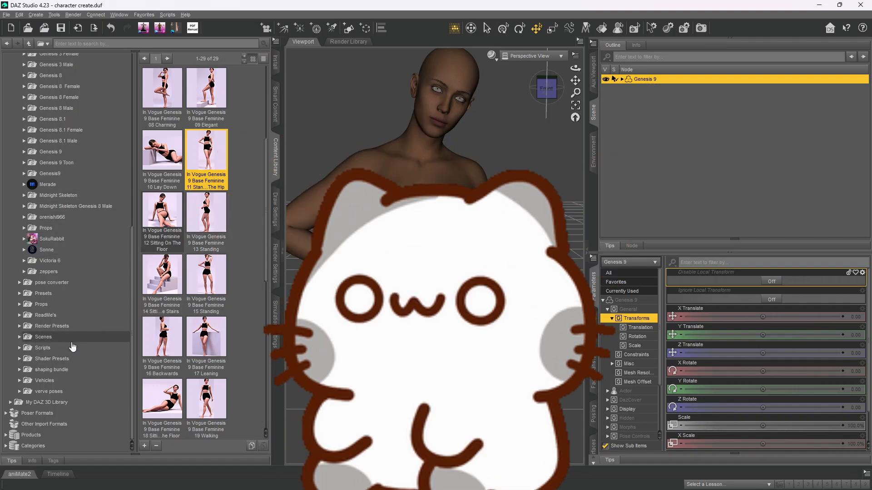
{"action": "scroll", "coordinate": [125, 302], "scroll_direction": "down", "scroll_amount": 2}
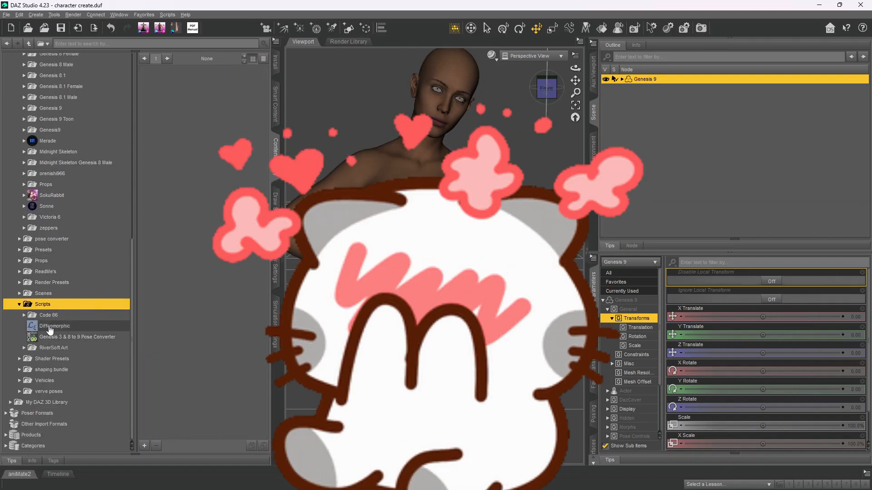
{"action": "left_click", "coordinate": [64, 326]}
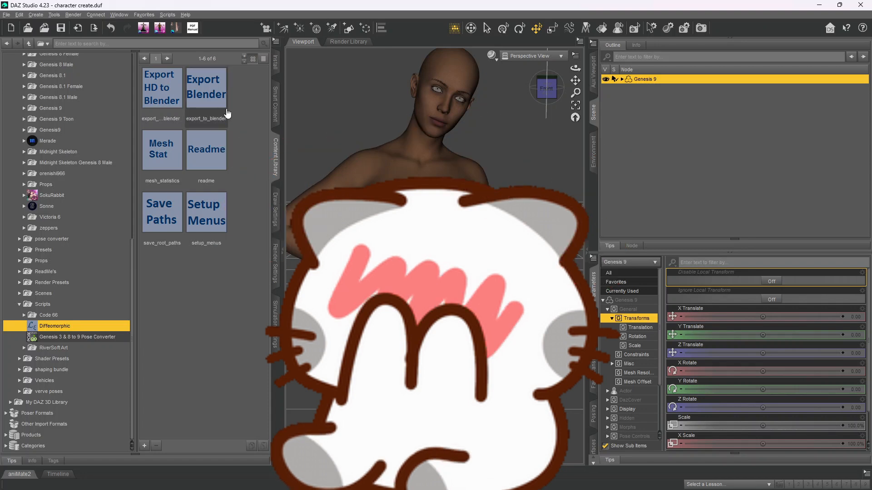
Run the export_to_blender script and save the DBZ file as "character create" on the Desktop
{"action": "left_click", "coordinate": [219, 93]}
{"action": "double_click", "coordinate": [220, 94]}
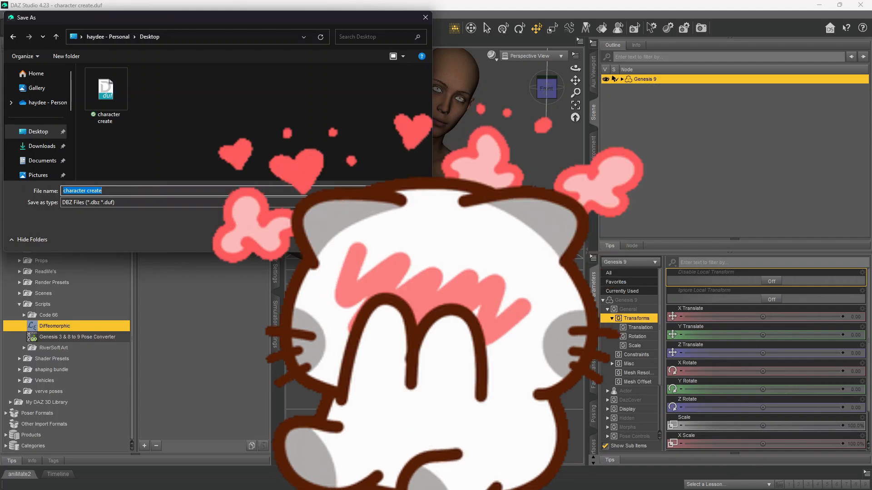
{"action": "key", "text": "Return"}
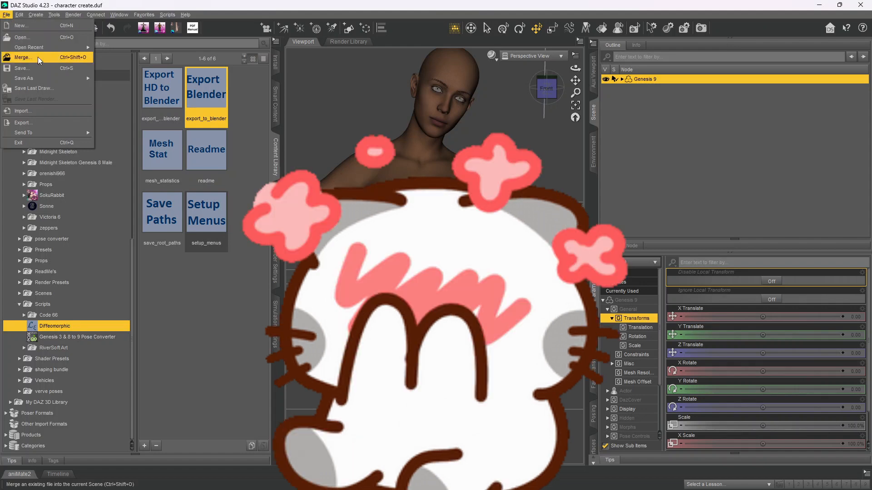
Save the posed scene to the Desktop as a DSON User File named "to blender"
{"action": "mouse_move", "coordinate": [42, 77]}
{"action": "left_click", "coordinate": [119, 80]}
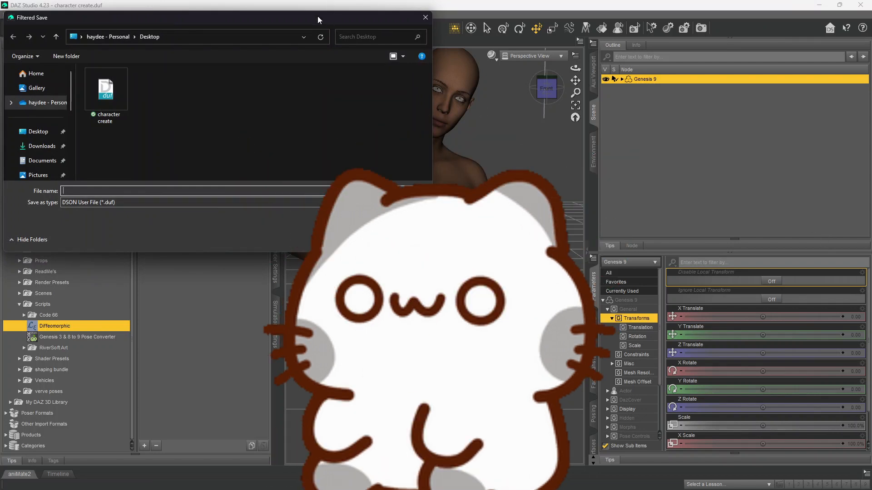
{"action": "left_click_drag", "start_coordinate": [317, 15], "coordinate": [651, 271]}
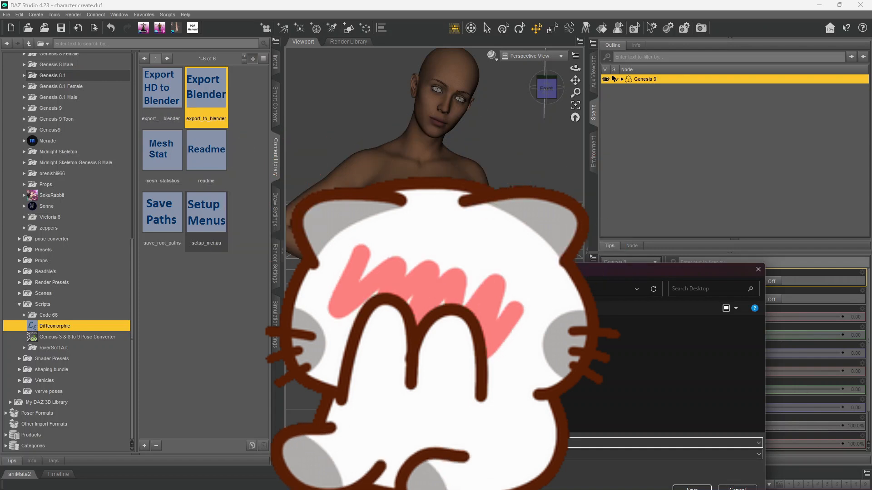
{"action": "left_click_drag", "start_coordinate": [465, 269], "coordinate": [294, 76]}
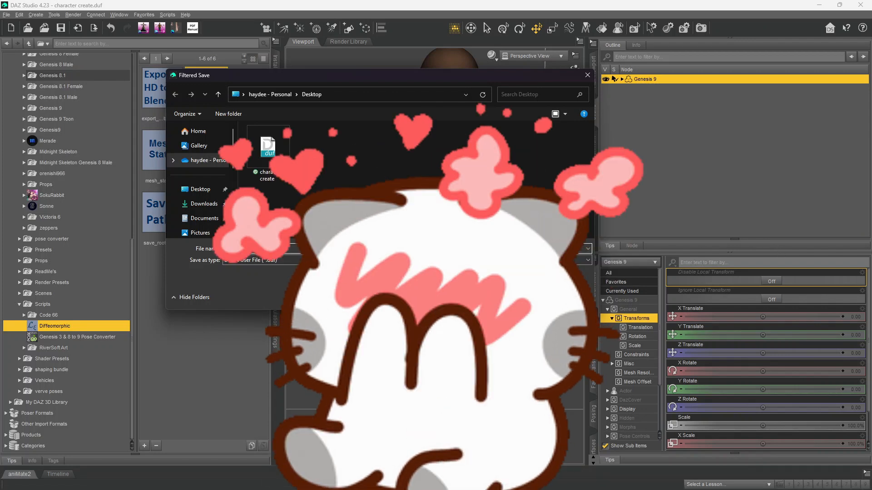
{"action": "type", "text": "to blender"}
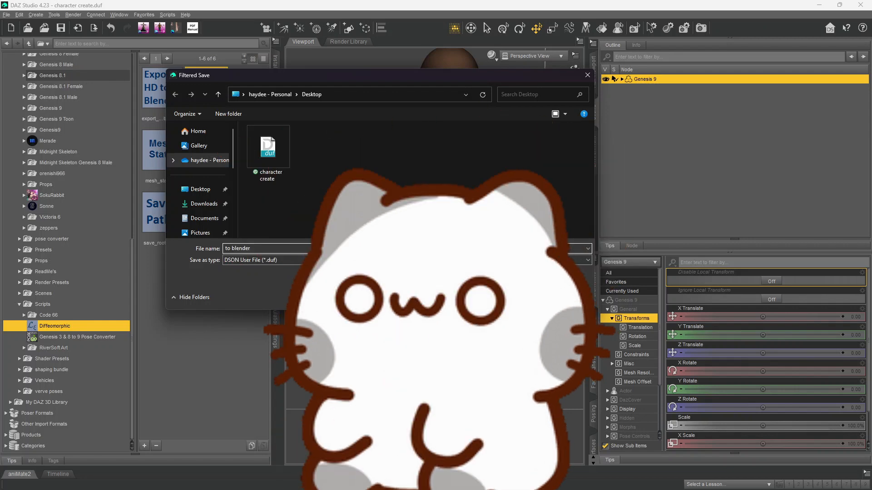
{"action": "key", "text": "Return"}
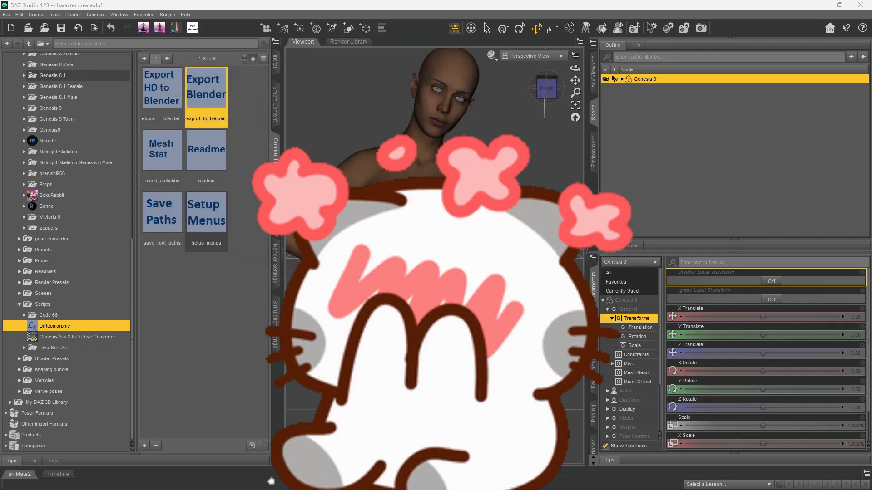
Export the scene with export_to_blender as a DBZ file named "to blender" and close DAZ Studio
{"action": "double_click", "coordinate": [206, 88]}
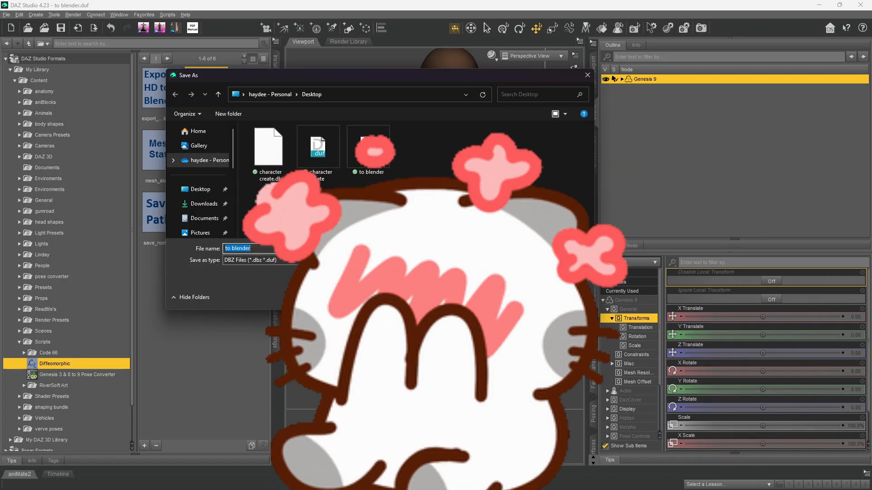
{"action": "key", "text": "Return"}
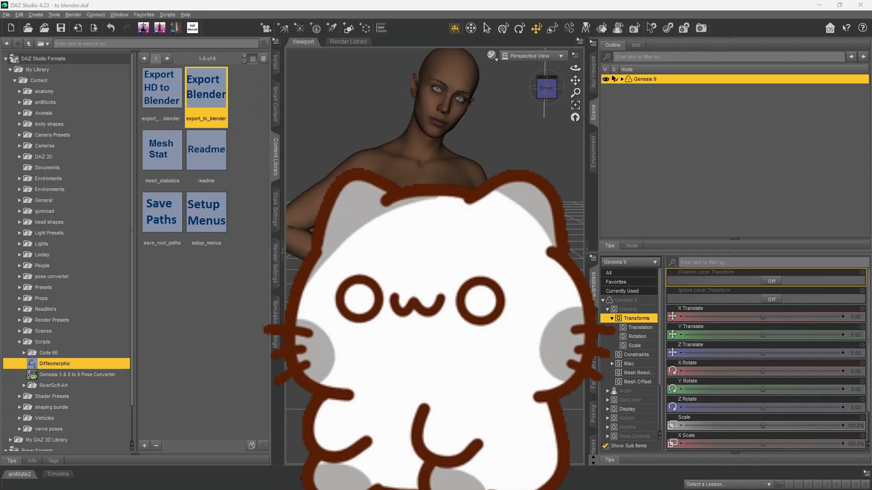
{"action": "left_click", "coordinate": [868, 5]}
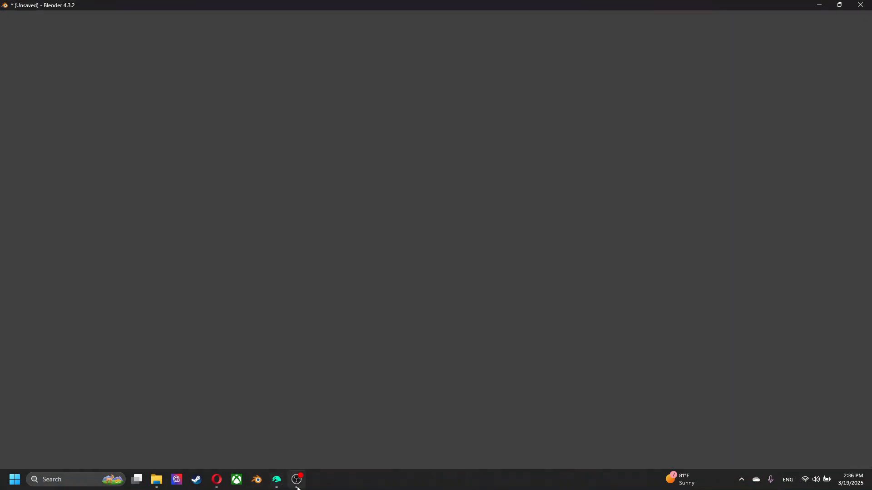
{"action": "left_click", "coordinate": [297, 481]}
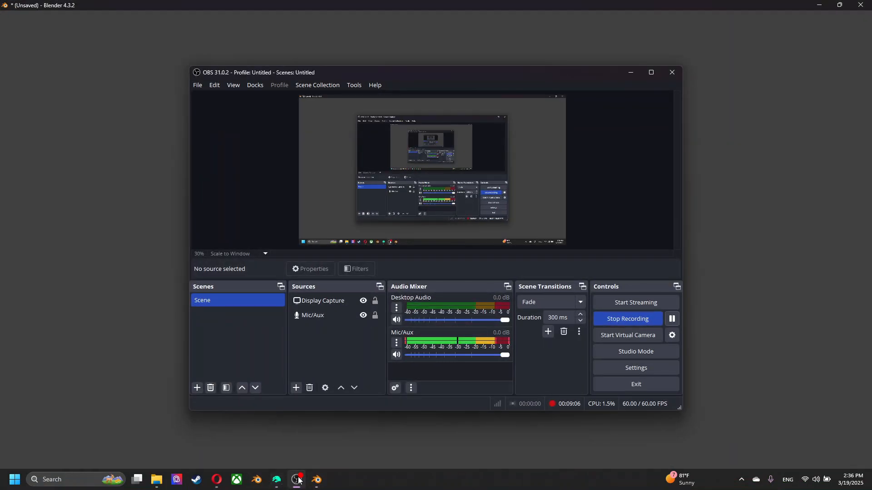
{"action": "left_click", "coordinate": [298, 480]}
Delete the default camera, cube and light from the new Blender scene and show the 3D viewport's sidebar
{"action": "left_click", "coordinate": [588, 209]}
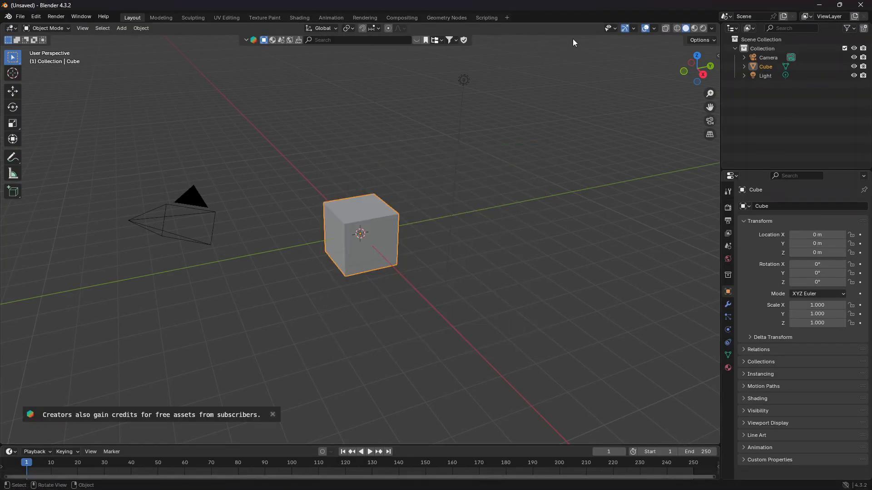
{"action": "left_click_drag", "start_coordinate": [591, 45], "coordinate": [197, 212]}
{"action": "right_click", "coordinate": [498, 314]}
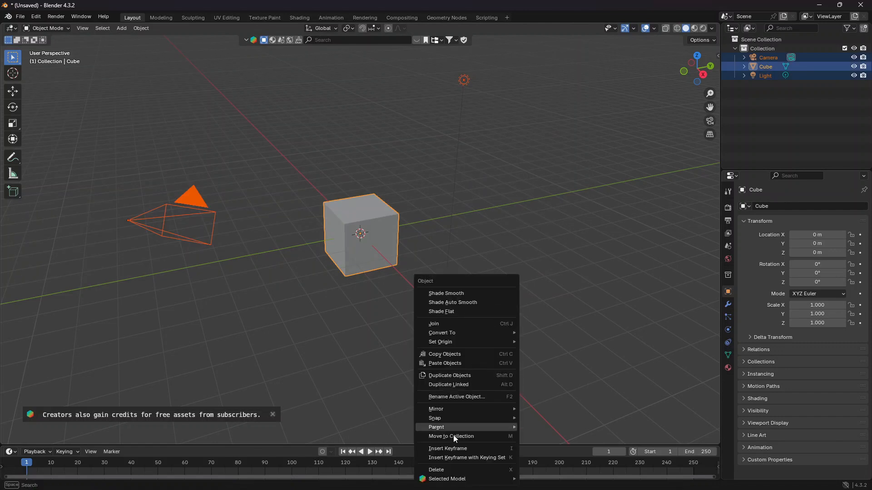
{"action": "left_click", "coordinate": [450, 470]}
{"action": "left_click", "coordinate": [718, 57]}
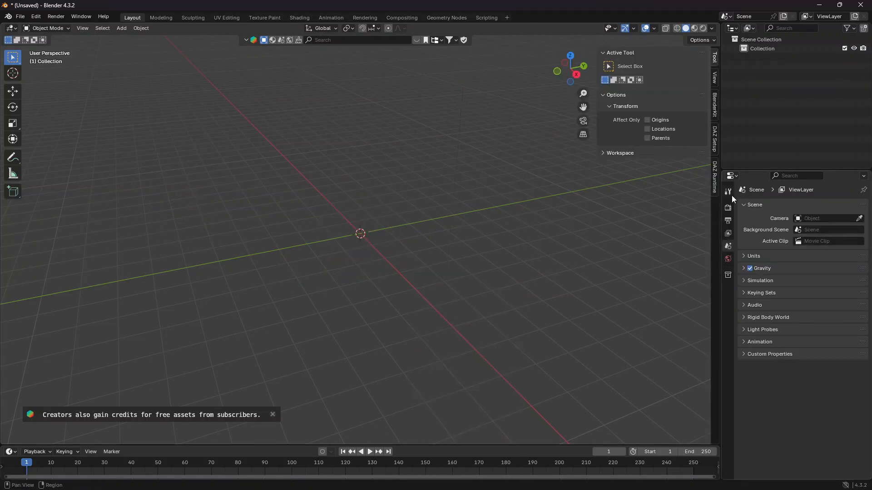
Easy-import "to blender.duf" from the Desktop with the skin and clothes viewport colors set to white
{"action": "left_click", "coordinate": [714, 144]}
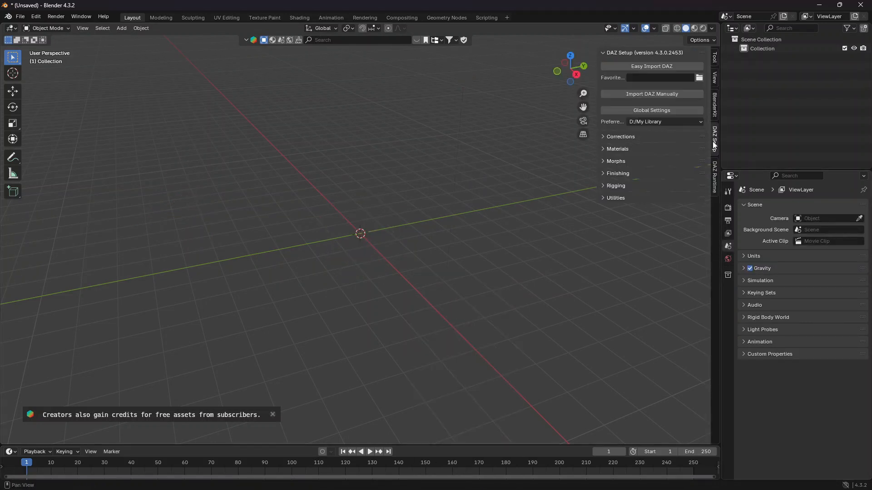
{"action": "left_click", "coordinate": [652, 67]}
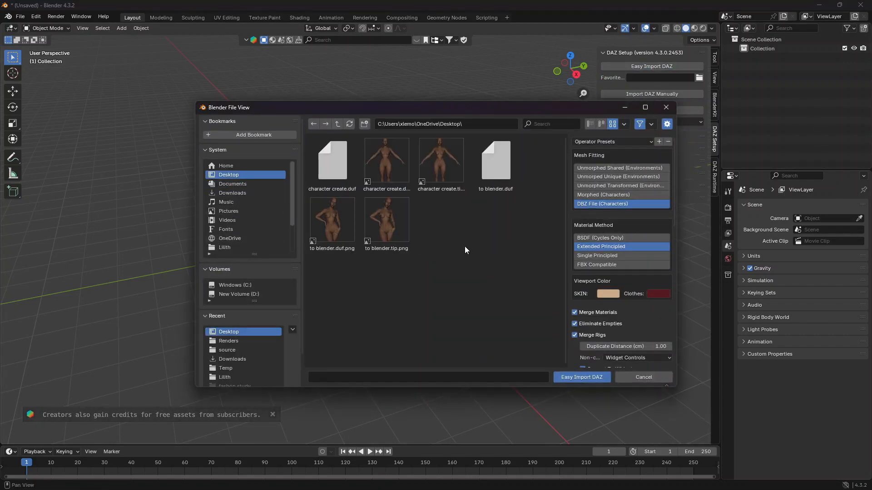
{"action": "left_click", "coordinate": [503, 168]}
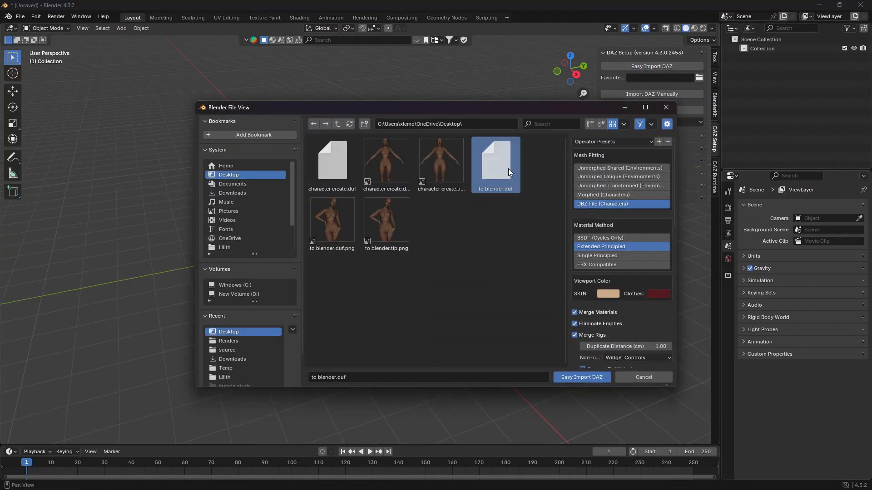
{"action": "left_click", "coordinate": [601, 295]}
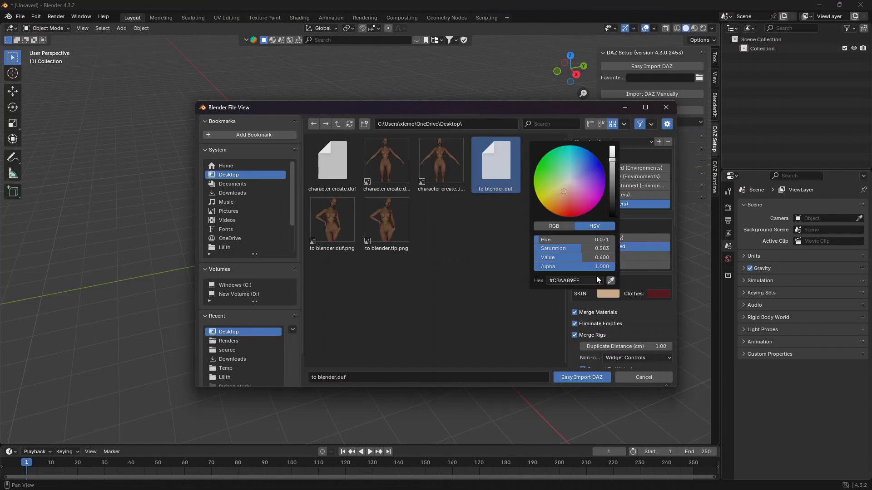
{"action": "left_click_drag", "start_coordinate": [584, 258], "coordinate": [615, 258]}
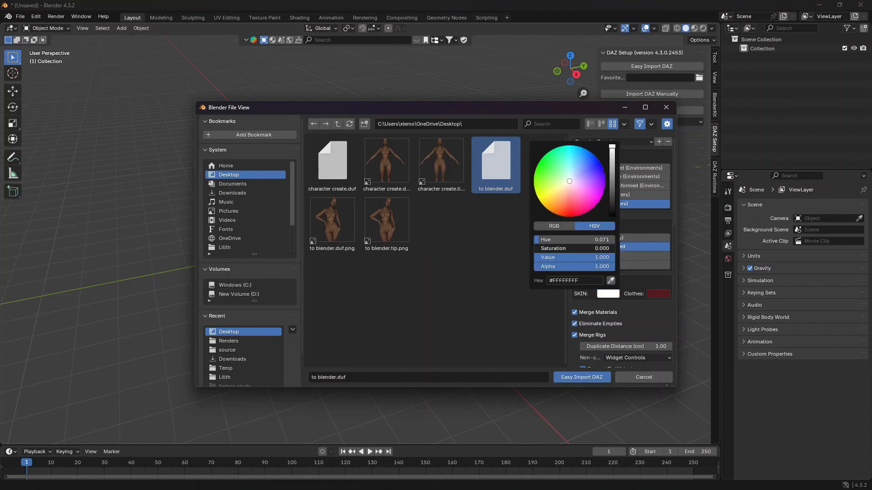
{"action": "left_click", "coordinate": [653, 294]}
{"action": "left_click_drag", "start_coordinate": [612, 260], "coordinate": [666, 257]}
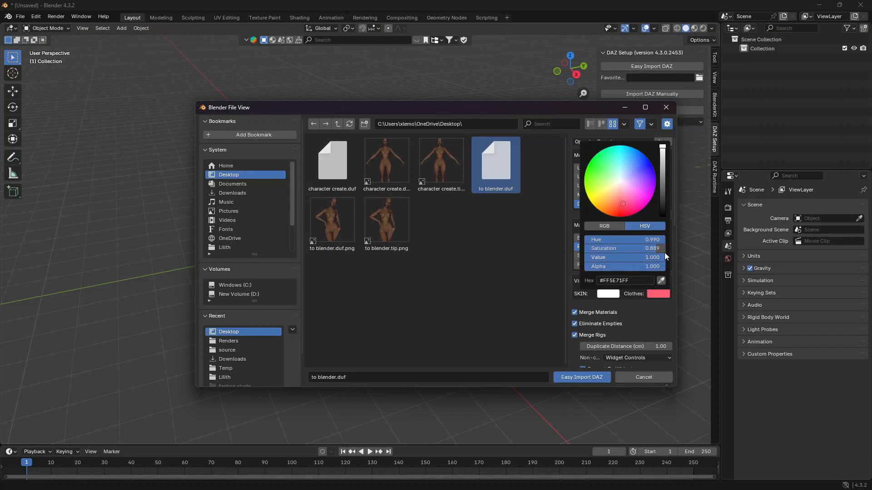
{"action": "scroll", "coordinate": [633, 265], "scroll_direction": "down", "scroll_amount": 3}
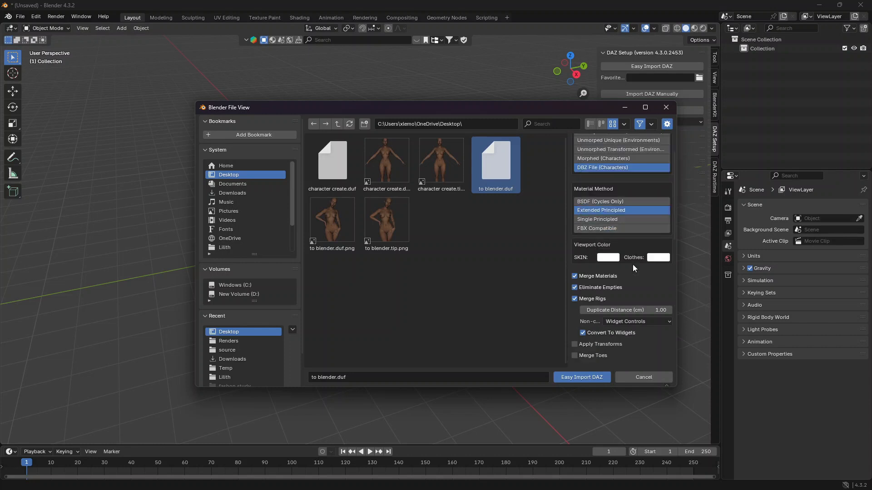
{"action": "scroll", "coordinate": [636, 295], "scroll_direction": "down", "scroll_amount": 3}
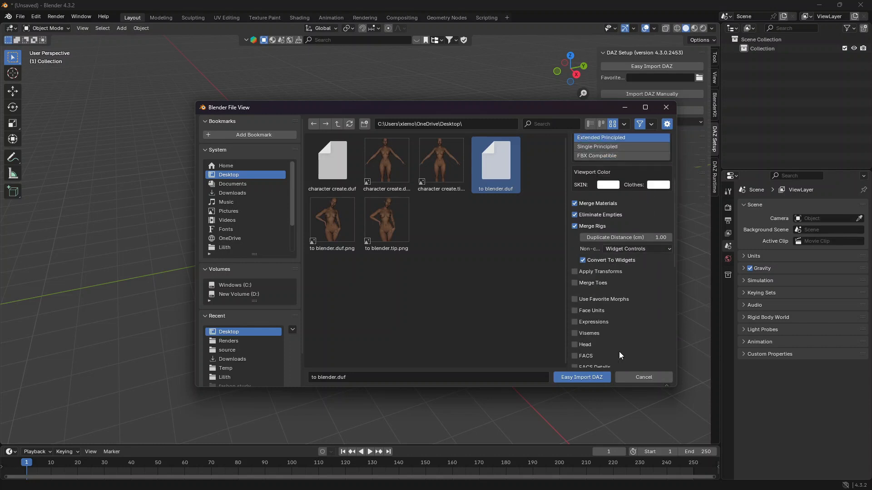
{"action": "left_click", "coordinate": [579, 377]}
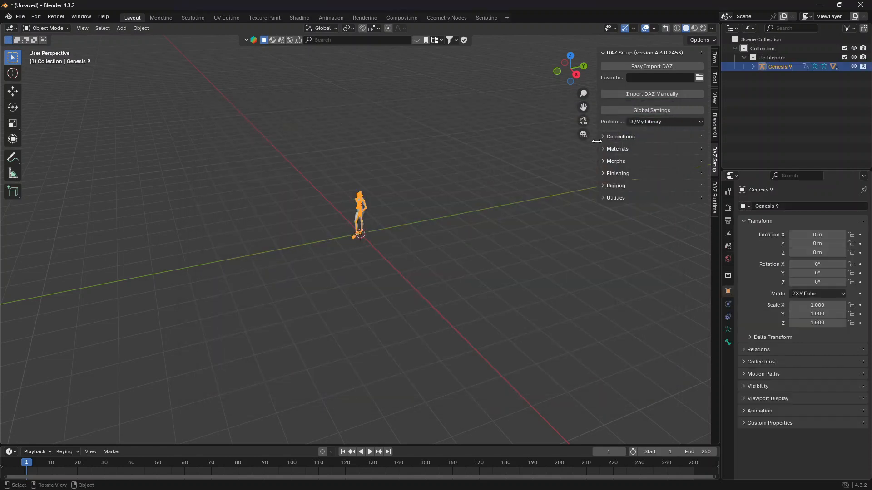
Examine the imported Genesis 9 character's pose and armature up close from several angles
{"action": "scroll", "coordinate": [530, 177], "scroll_direction": "up", "scroll_amount": 8}
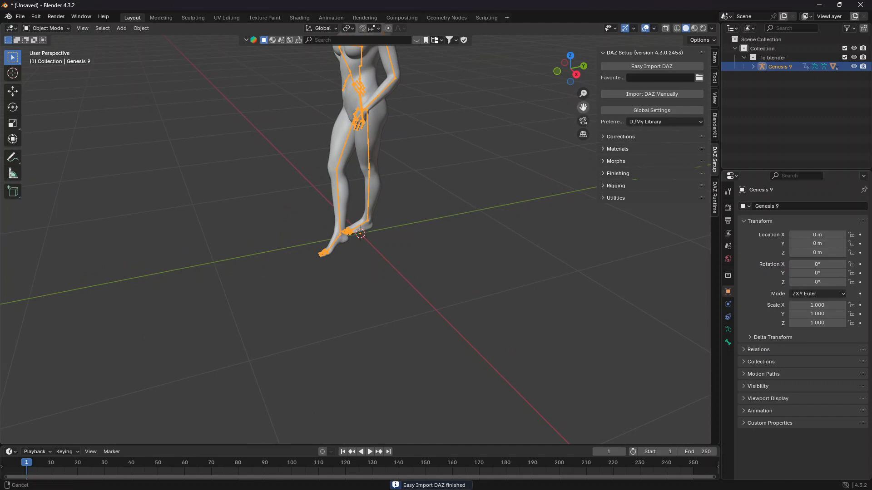
{"action": "left_click_drag", "start_coordinate": [583, 107], "coordinate": [589, 251]}
{"action": "left_click", "coordinate": [454, 149]}
{"action": "scroll", "coordinate": [416, 222], "scroll_direction": "up", "scroll_amount": 2}
{"action": "middle_click_drag", "start_coordinate": [417, 222], "coordinate": [493, 208]}
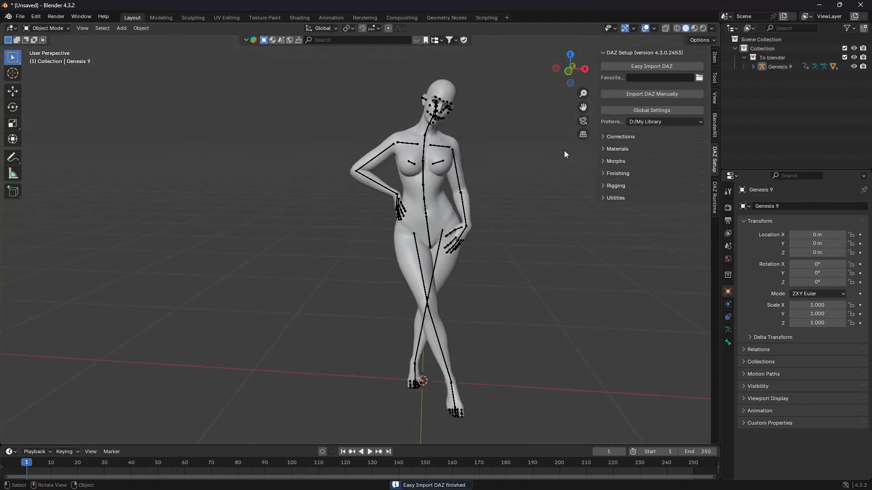
{"action": "left_click_drag", "start_coordinate": [582, 106], "coordinate": [529, 179]}
{"action": "scroll", "coordinate": [410, 220], "scroll_direction": "up", "scroll_amount": 3}
{"action": "mouse_move", "coordinate": [411, 220]}
{"action": "middle_mouse_down"}
{"action": "mouse_move", "coordinate": [453, 203]}
{"action": "mouse_move", "coordinate": [404, 201]}
{"action": "mouse_move", "coordinate": [421, 141]}
{"action": "mouse_move", "coordinate": [352, 228]}
{"action": "mouse_move", "coordinate": [277, 267]}
{"action": "mouse_move", "coordinate": [283, 248]}
{"action": "mouse_move", "coordinate": [419, 233]}
{"action": "middle_mouse_up"}
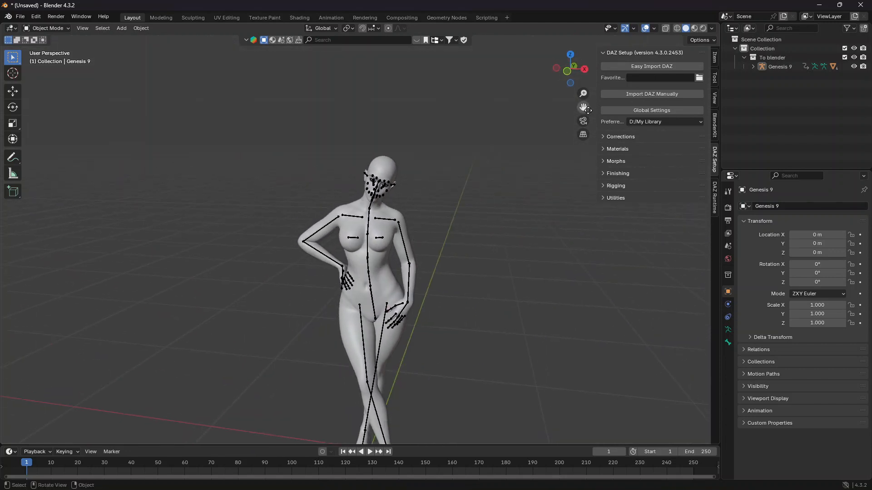
{"action": "left_click_drag", "start_coordinate": [584, 107], "coordinate": [577, 119]}
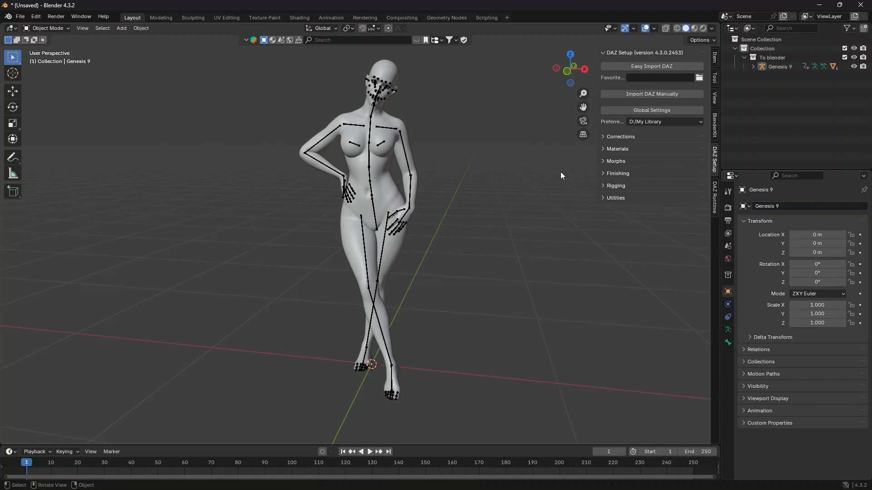
{"action": "scroll", "coordinate": [483, 200], "scroll_direction": "up", "scroll_amount": 4}
{"action": "left_click_drag", "start_coordinate": [583, 108], "coordinate": [570, 256]}
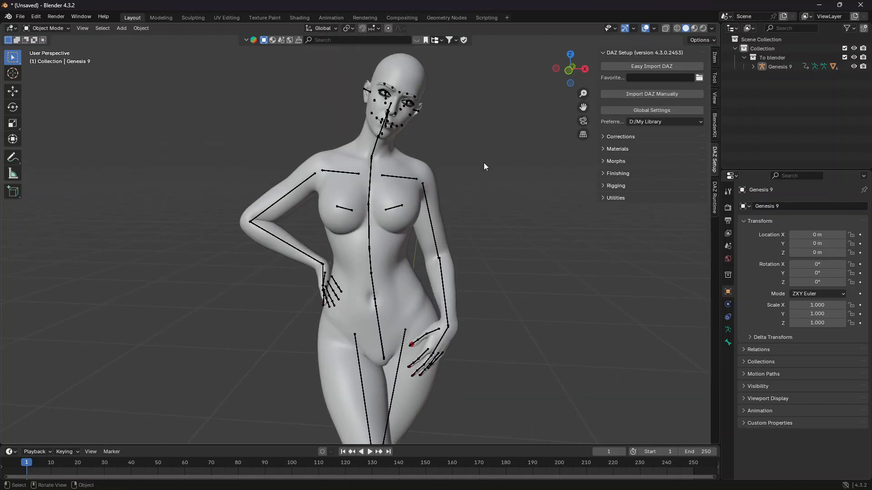
{"action": "scroll", "coordinate": [484, 166], "scroll_direction": "up", "scroll_amount": 1}
{"action": "left_click_drag", "start_coordinate": [583, 108], "coordinate": [583, 132]}
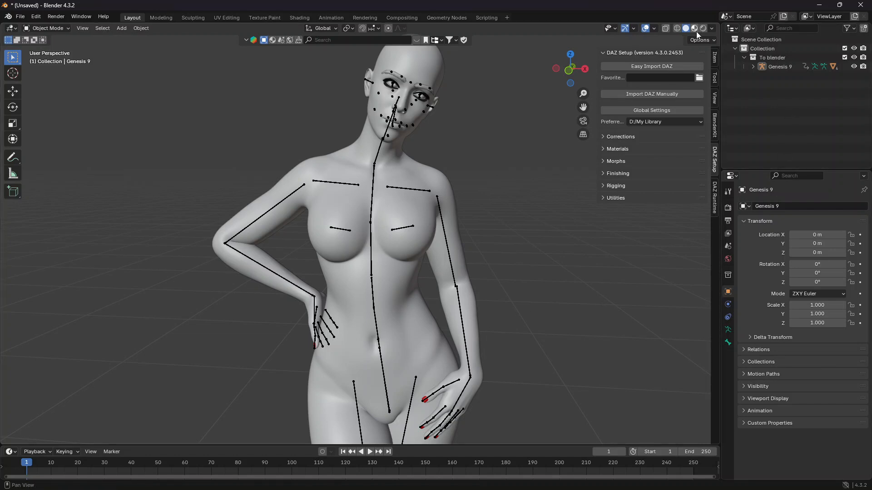
View the character's upper body from the front, switch to Rendered viewport shading, and show the world settings
{"action": "left_click", "coordinate": [568, 71]}
{"action": "left_click_drag", "start_coordinate": [583, 107], "coordinate": [554, 160]}
{"action": "scroll", "coordinate": [554, 160], "scroll_direction": "up", "scroll_amount": 2}
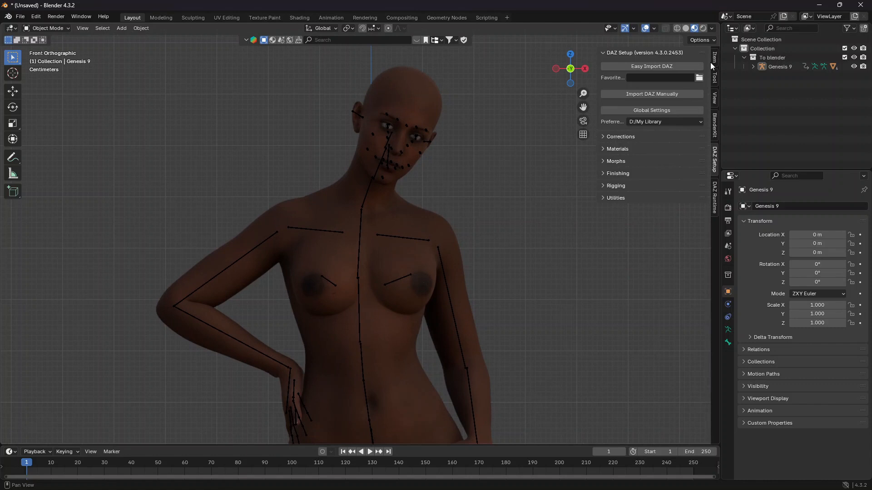
{"action": "left_click", "coordinate": [705, 28]}
{"action": "left_click", "coordinate": [728, 259]}
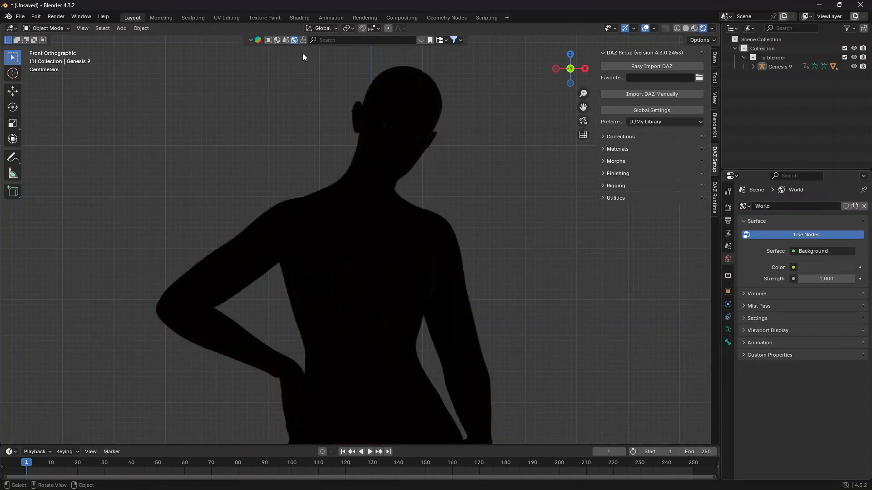
Download the "Highsky Bluesea Sunshine" HDRI from BlenderKit at 2048 resolution and apply it to the world
{"action": "left_click", "coordinate": [422, 40]}
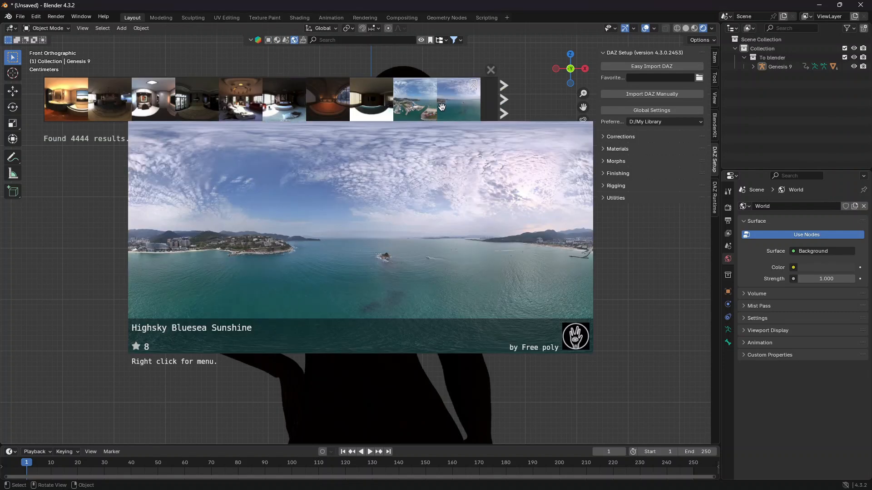
{"action": "left_click_drag", "start_coordinate": [448, 102], "coordinate": [621, 208]}
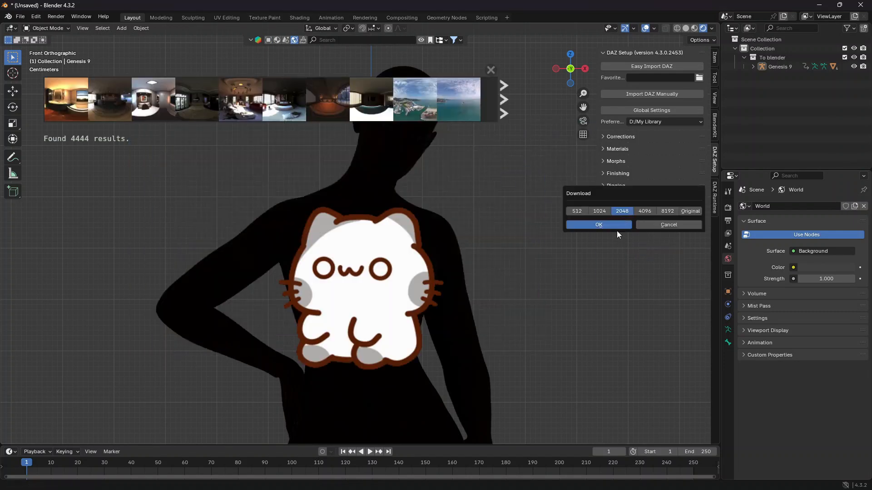
{"action": "left_click", "coordinate": [616, 225]}
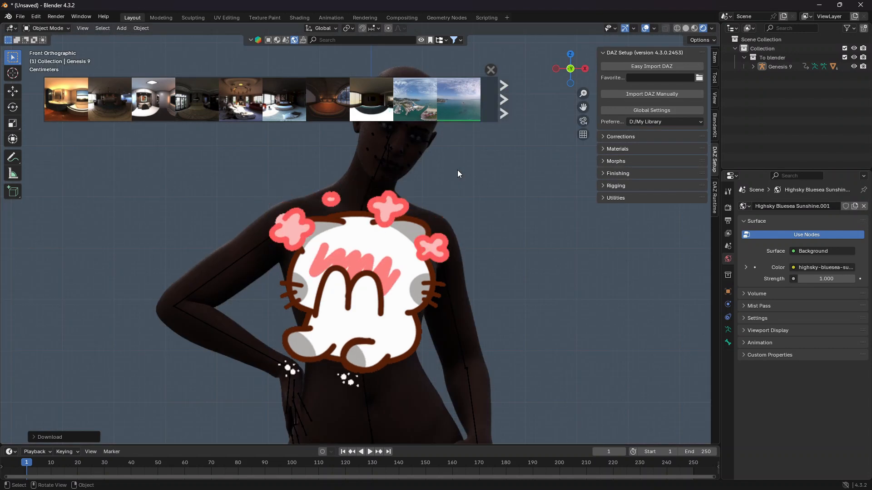
Set the world background strength to 2
{"action": "left_click_drag", "start_coordinate": [834, 280], "coordinate": [825, 279]}
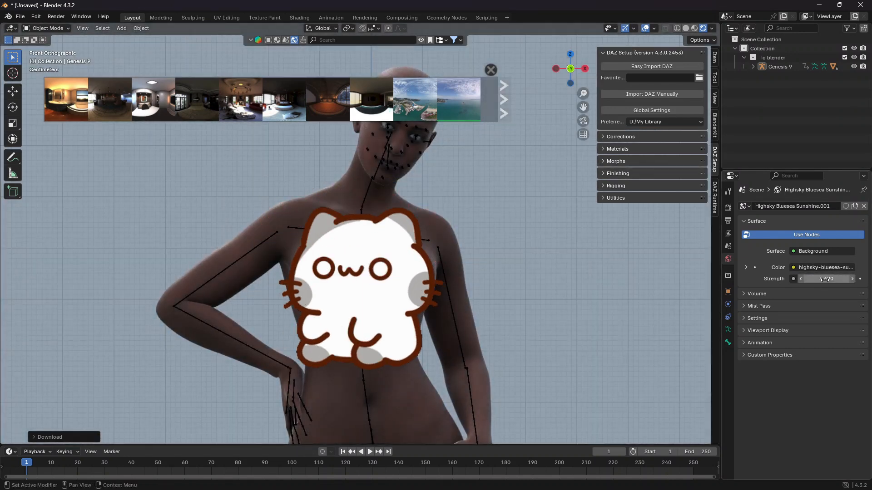
{"action": "type", "text": "2"}
{"action": "key", "text": "Return"}
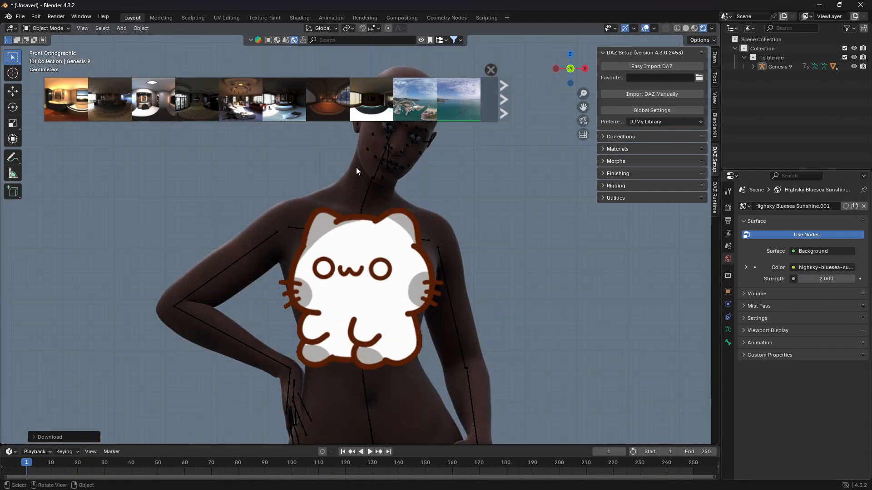
Replace the world background with the "Infinite Real Sky - Cloudy Day" HDRI from BlenderKit at 2048 resolution
{"action": "left_click", "coordinate": [508, 103]}
{"action": "left_click_drag", "start_coordinate": [461, 103], "coordinate": [510, 184]}
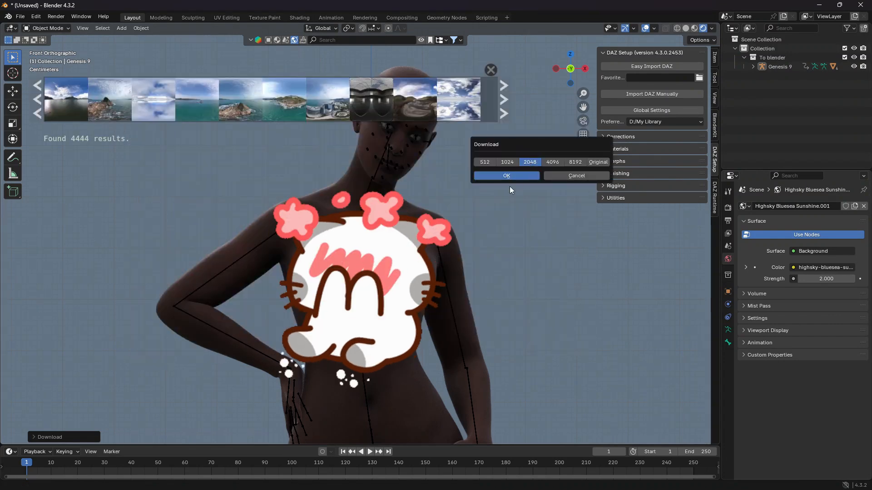
{"action": "left_click", "coordinate": [518, 177]}
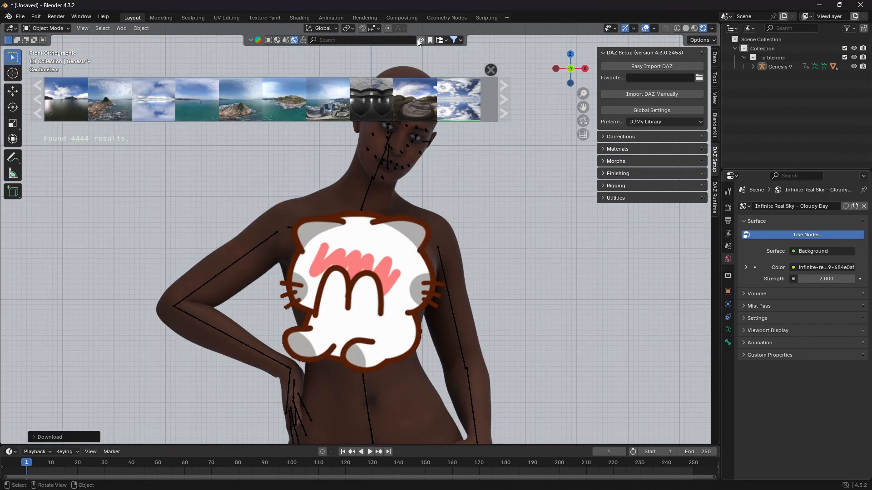
Make the render background transparent in the Film settings
{"action": "left_click", "coordinate": [728, 208]}
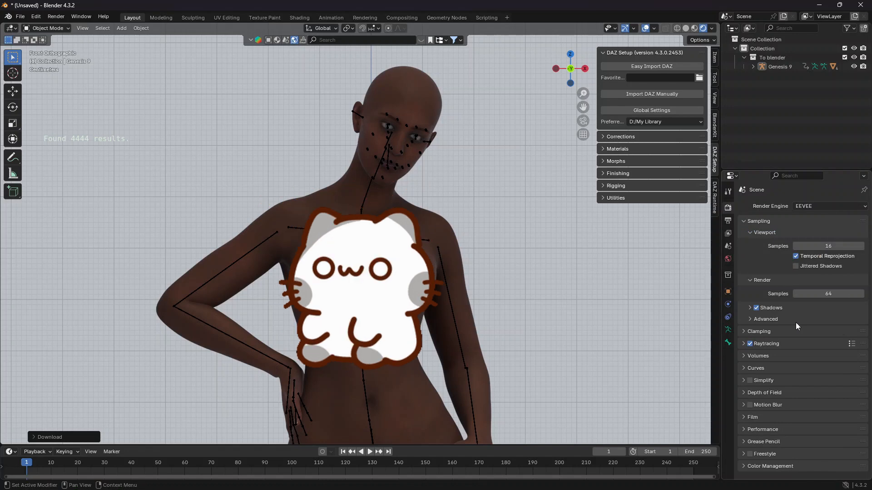
{"action": "left_click", "coordinate": [752, 417]}
{"action": "scroll", "coordinate": [767, 443], "scroll_direction": "down", "scroll_amount": 2}
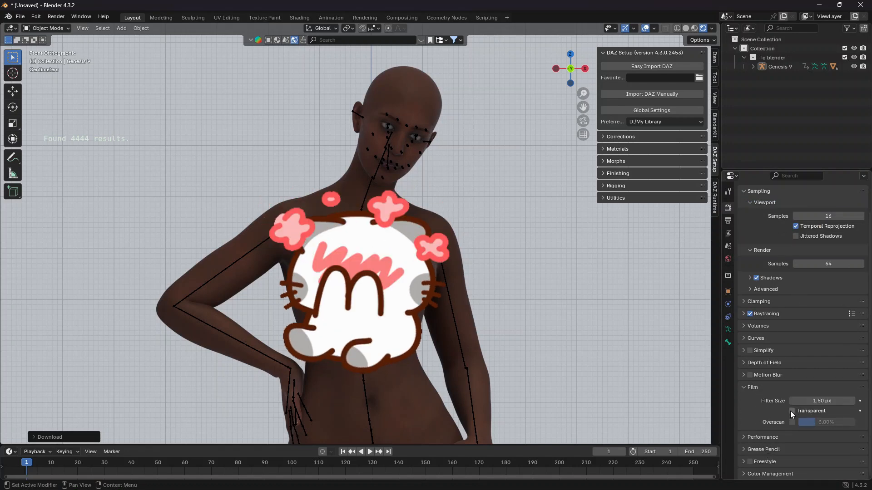
{"action": "left_click", "coordinate": [792, 411]}
Hide the viewport overlays and inspect the rendered character's head and body without the rig display
{"action": "middle_click_drag", "start_coordinate": [562, 117], "coordinate": [548, 176], "text": "shift"}
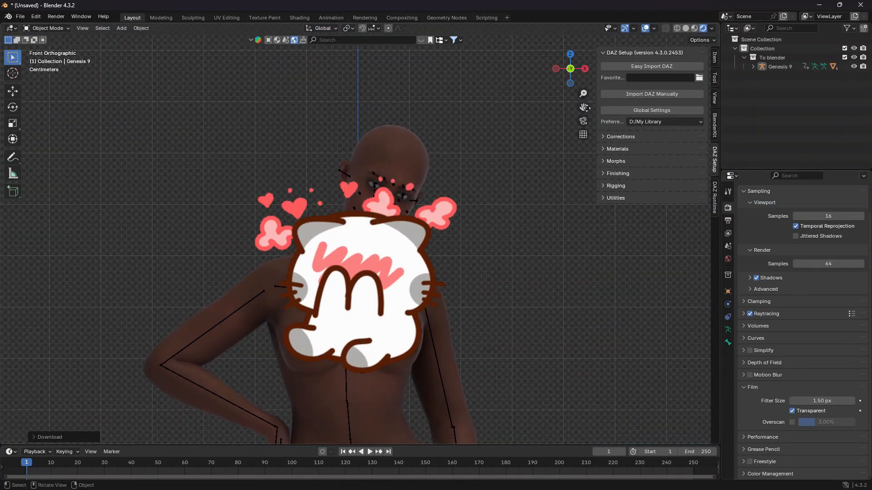
{"action": "scroll", "coordinate": [548, 176], "scroll_direction": "up", "scroll_amount": 2}
{"action": "left_click", "coordinate": [651, 28]}
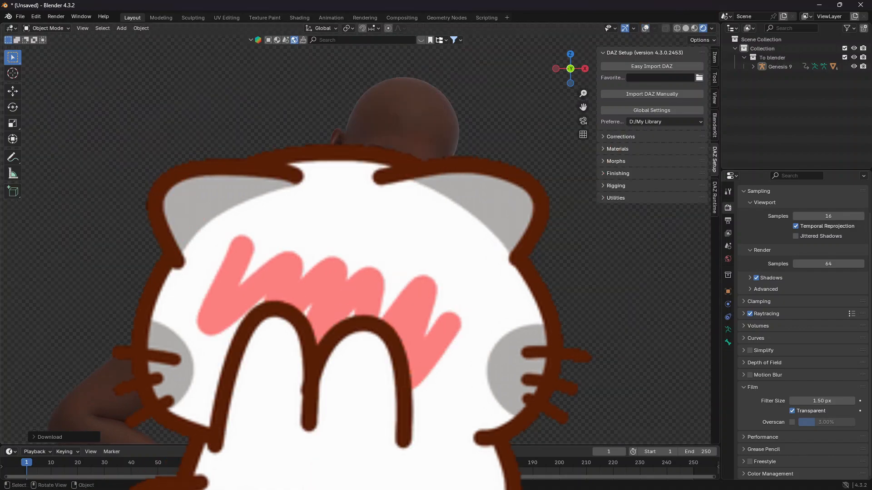
{"action": "middle_click_drag", "start_coordinate": [409, 204], "coordinate": [411, 224]}
{"action": "scroll", "coordinate": [320, 227], "scroll_direction": "down", "scroll_amount": 1}
{"action": "scroll", "coordinate": [411, 225], "scroll_direction": "down", "scroll_amount": 2}
{"action": "middle_click_drag", "start_coordinate": [404, 327], "coordinate": [427, 238], "text": "shift"}
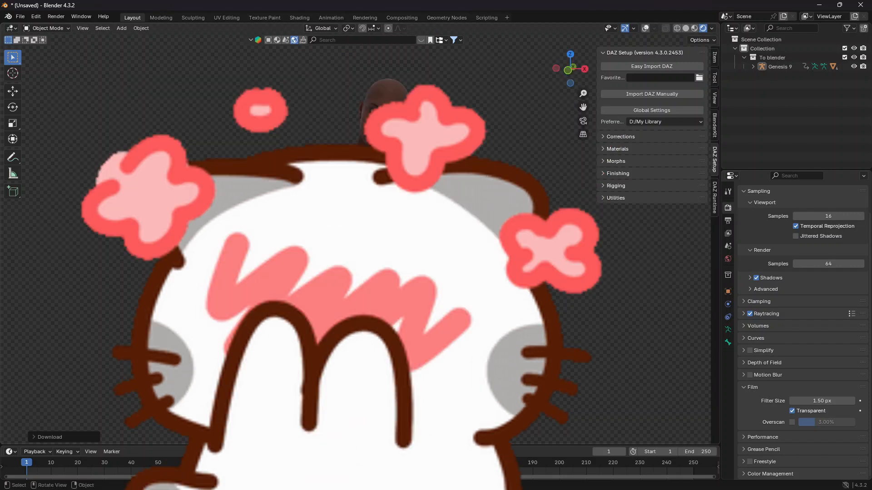
Select the Genesis 9 mesh, return to the front view, and turn the enlarged timeline area into a Shader Editor
{"action": "left_click", "coordinate": [386, 137]}
{"action": "left_click", "coordinate": [569, 70]}
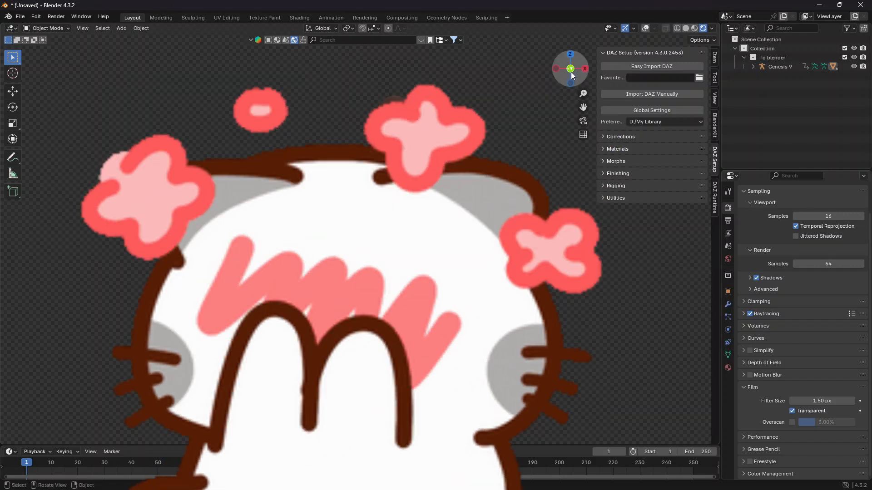
{"action": "left_click_drag", "start_coordinate": [583, 107], "coordinate": [583, 27]}
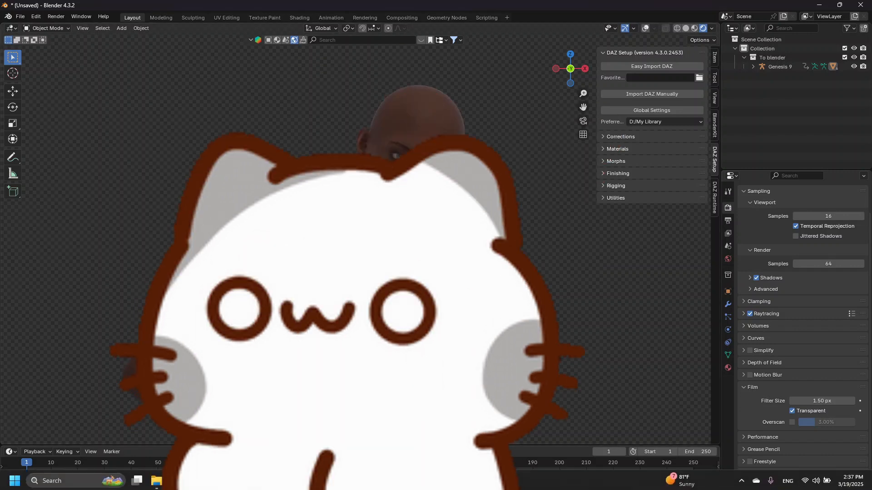
{"action": "left_click_drag", "start_coordinate": [340, 444], "coordinate": [341, 259]}
{"action": "left_click", "coordinate": [11, 266]}
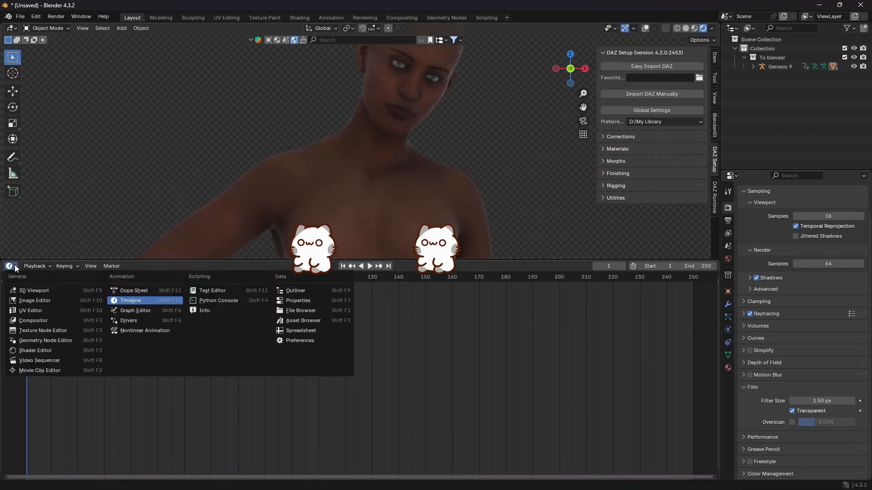
{"action": "left_click", "coordinate": [35, 351]}
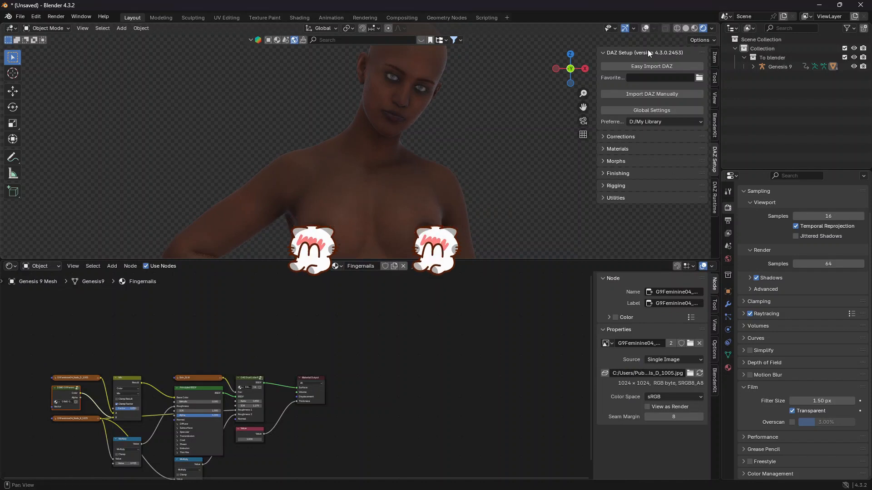
Set the Genesis 9 mesh's Subsurf viewport and render levels to 1, and inspect the body with the overlays hidden
{"action": "left_click", "coordinate": [647, 28]}
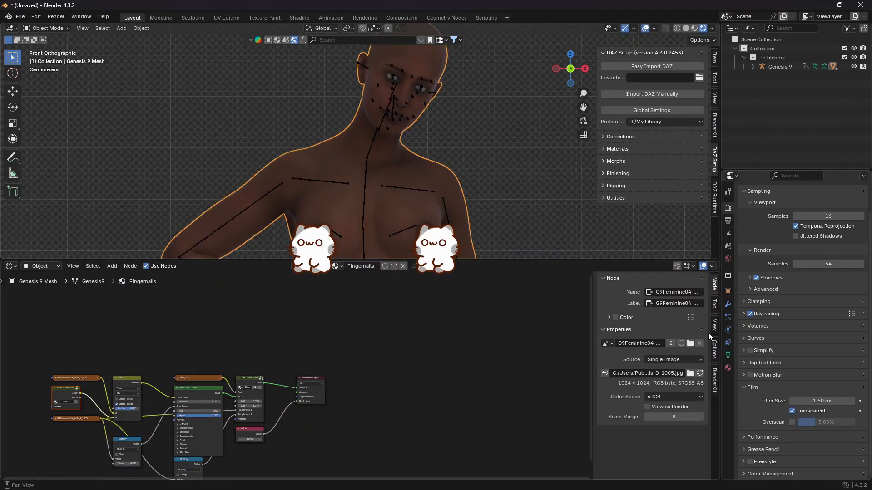
{"action": "left_click", "coordinate": [728, 305]}
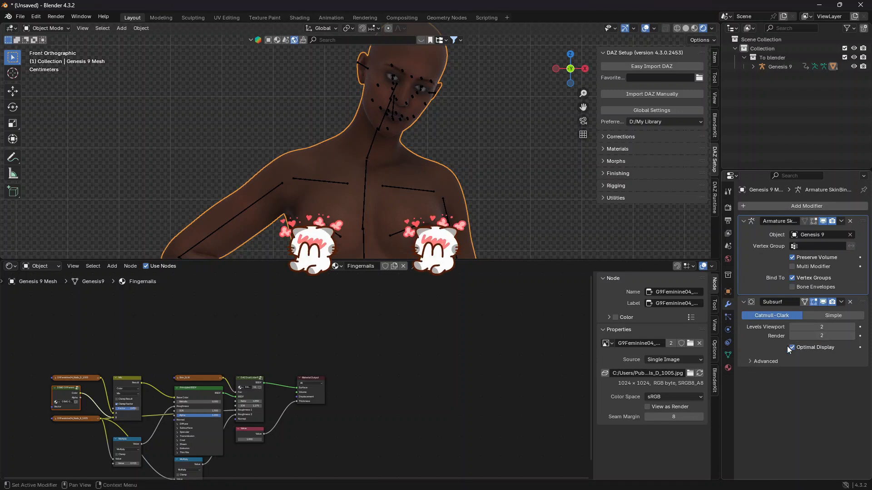
{"action": "left_click", "coordinate": [792, 326]}
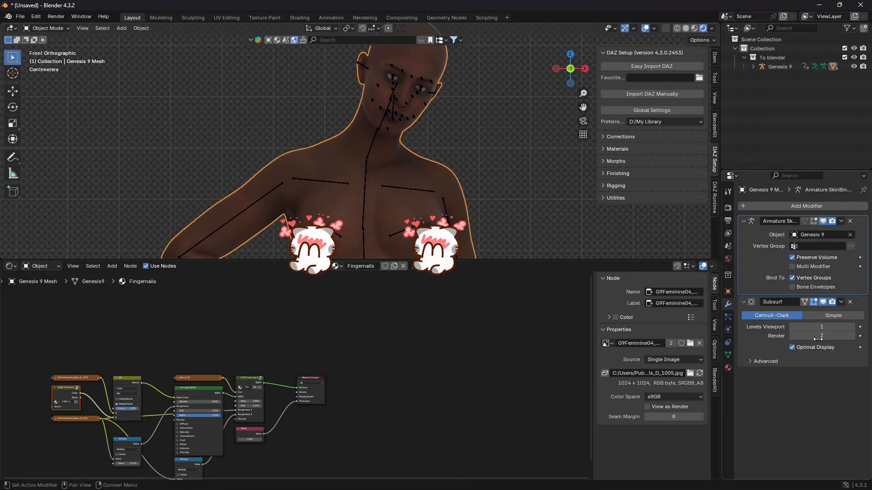
{"action": "left_click", "coordinate": [853, 327]}
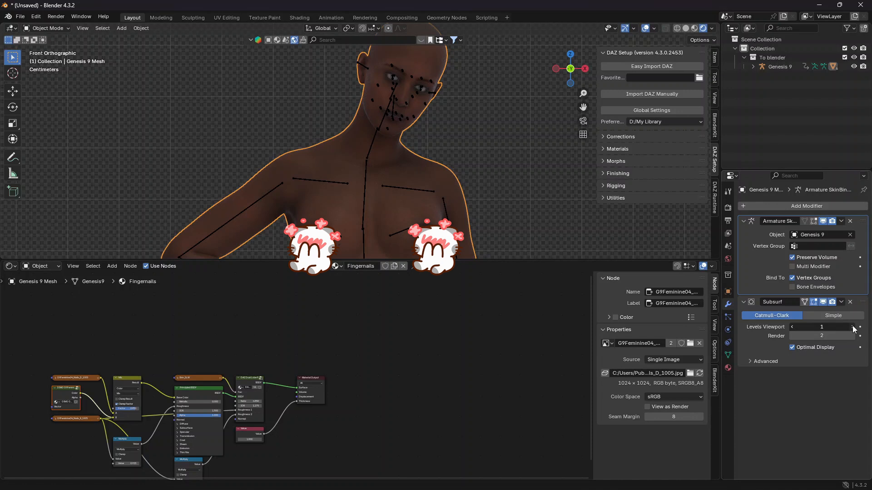
{"action": "left_click", "coordinate": [794, 328]}
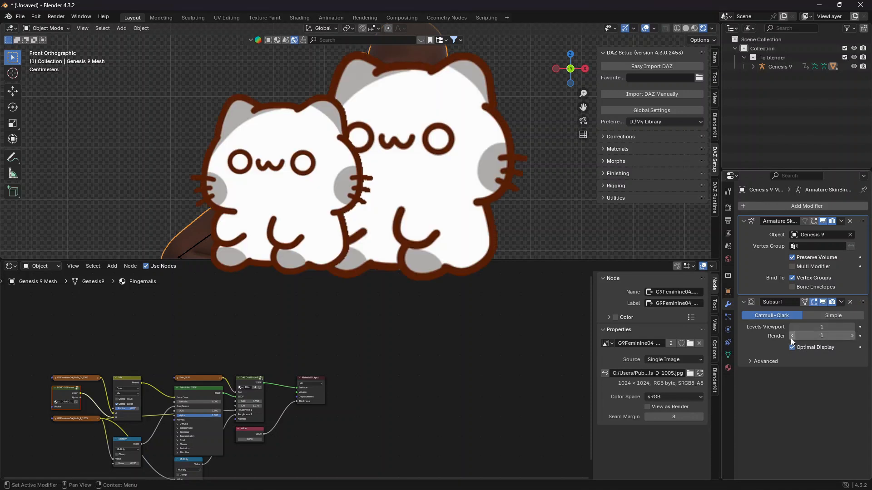
{"action": "left_click", "coordinate": [645, 28]}
{"action": "left_click_drag", "start_coordinate": [583, 107], "coordinate": [583, 119]}
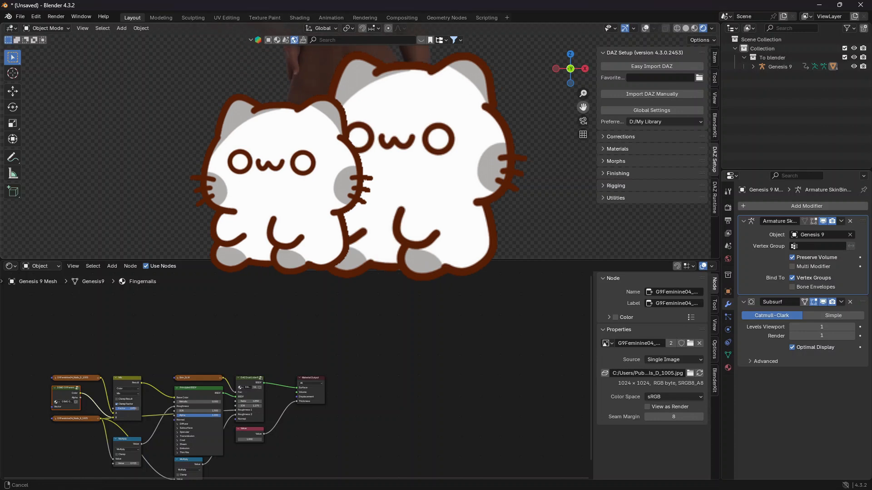
{"action": "scroll", "coordinate": [299, 145], "scroll_direction": "up", "scroll_amount": 4}
{"action": "mouse_move", "coordinate": [300, 145]}
{"action": "middle_mouse_down"}
{"action": "mouse_move", "coordinate": [317, 145]}
{"action": "mouse_move", "coordinate": [292, 147]}
{"action": "middle_mouse_up"}
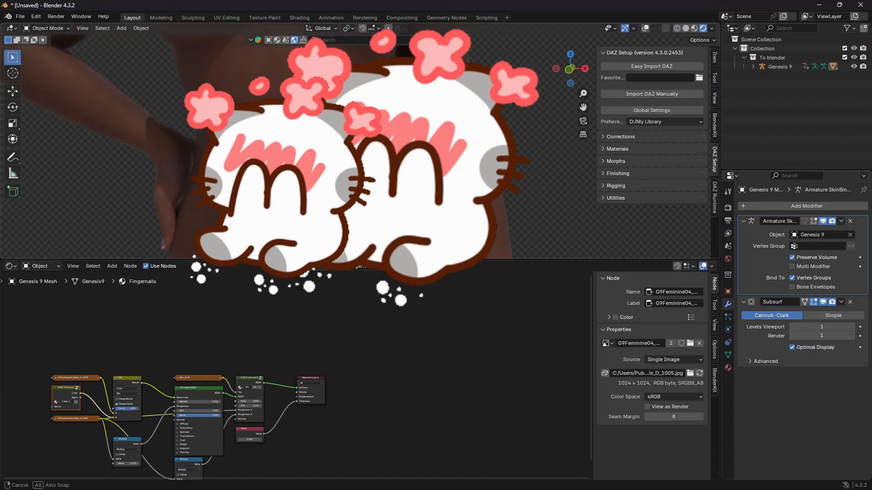
Compare the body's smoothness with both Subsurf levels raised to 2, and return both levels to 1
{"action": "left_click", "coordinate": [852, 327]}
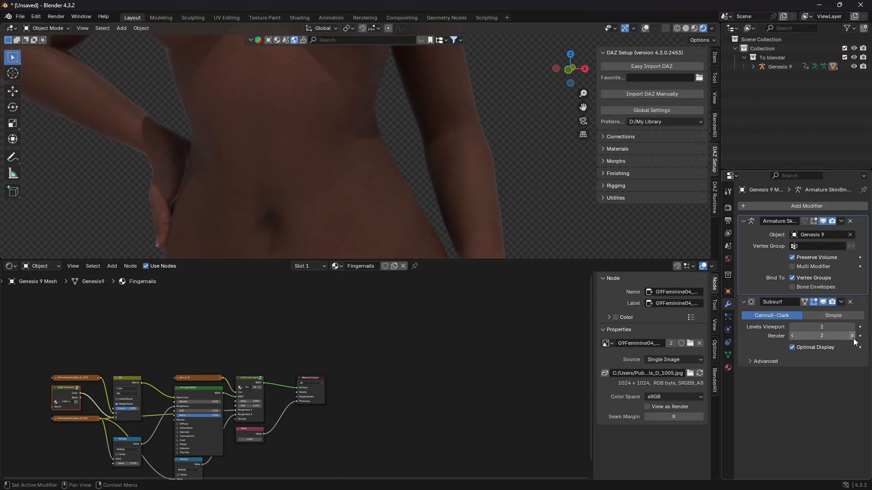
{"action": "scroll", "coordinate": [524, 173], "scroll_direction": "down", "scroll_amount": 2}
{"action": "mouse_move", "coordinate": [524, 173]}
{"action": "middle_mouse_down"}
{"action": "mouse_move", "coordinate": [424, 193]}
{"action": "mouse_move", "coordinate": [510, 175]}
{"action": "middle_mouse_up"}
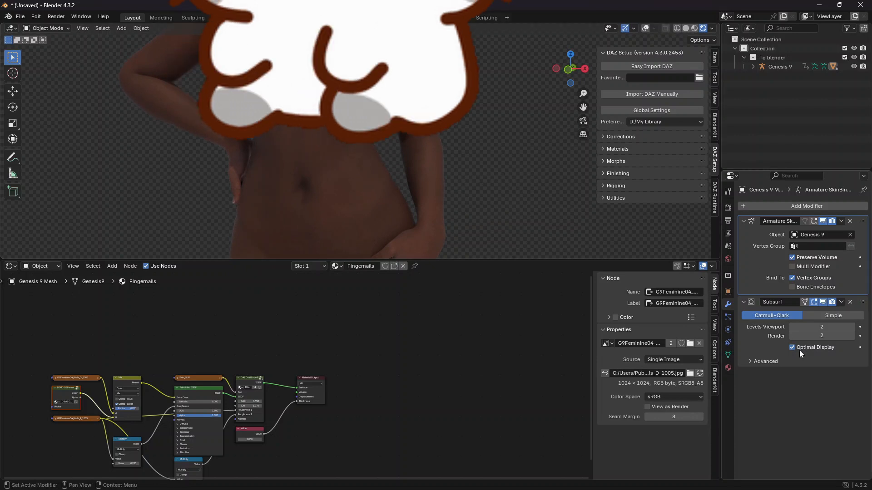
{"action": "left_click", "coordinate": [792, 328]}
{"action": "left_click", "coordinate": [794, 335]}
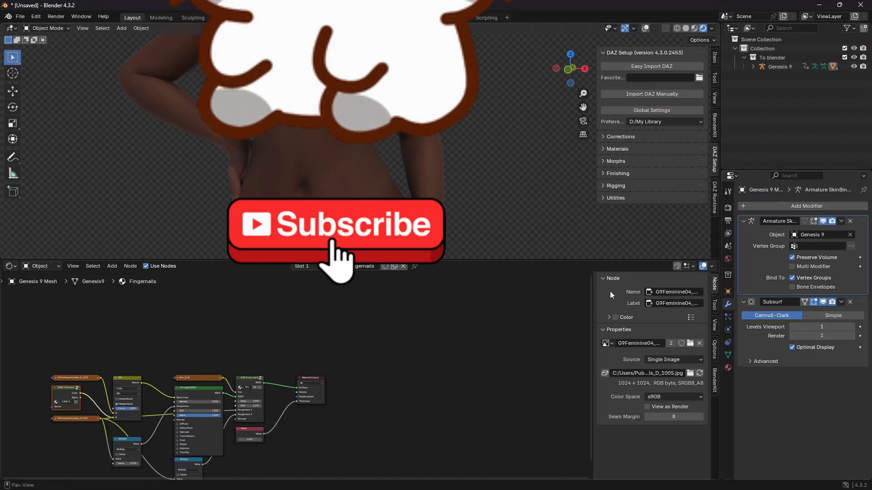
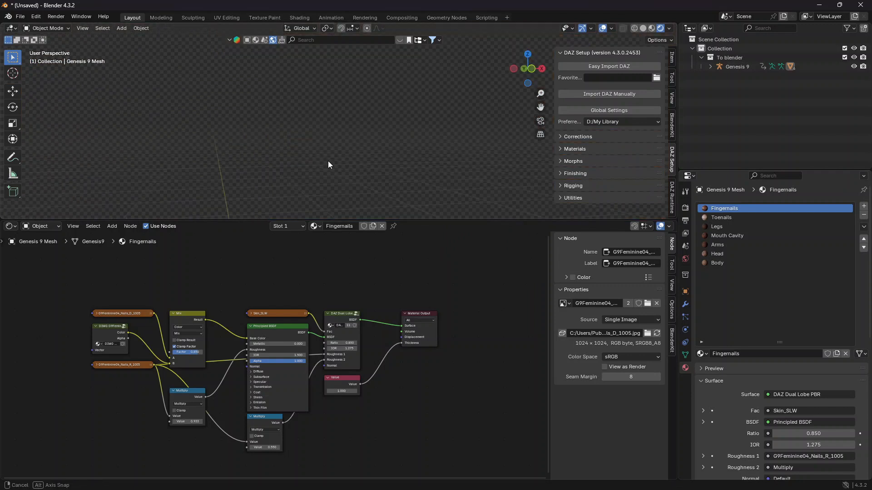
Replace the Fingernails material with a new black Principled BSDF material, setting metallic to 0.426 and roughness to 0.587
{"action": "left_click_drag", "start_coordinate": [541, 109], "coordinate": [378, 183]}
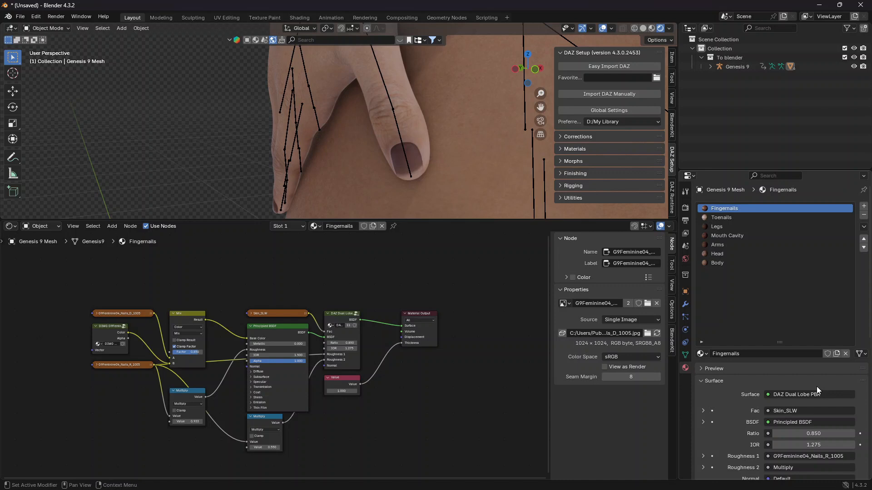
{"action": "left_click", "coordinate": [846, 354]}
{"action": "left_click", "coordinate": [819, 356]}
{"action": "left_click", "coordinate": [803, 412]}
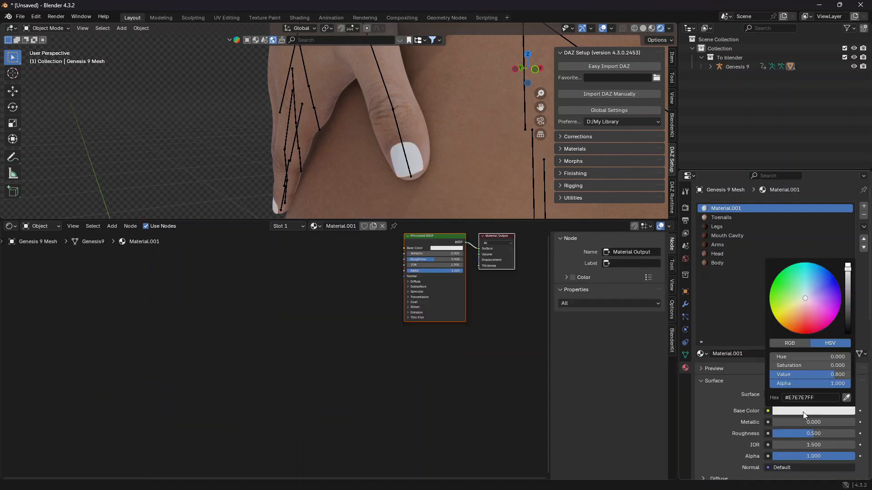
{"action": "left_click_drag", "start_coordinate": [849, 320], "coordinate": [847, 334]}
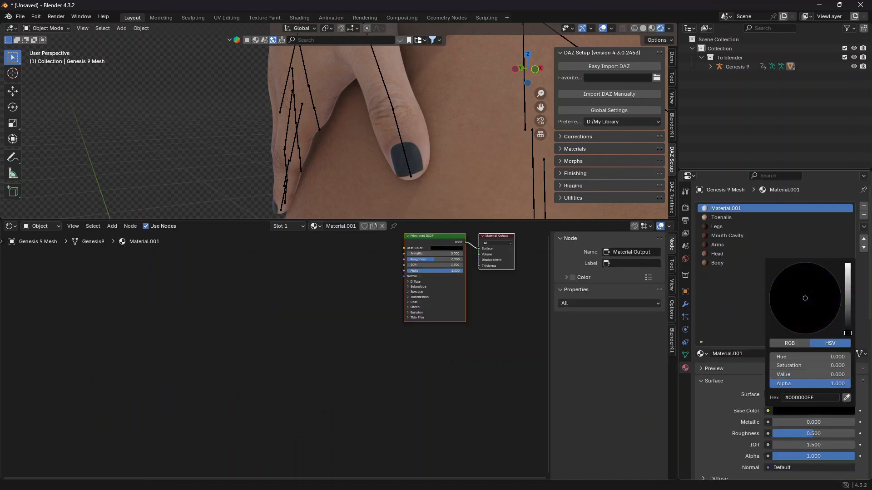
{"action": "mouse_move", "coordinate": [790, 425]}
{"action": "left_mouse_down"}
{"action": "mouse_move", "coordinate": [817, 424]}
{"action": "mouse_move", "coordinate": [803, 434]}
{"action": "mouse_move", "coordinate": [821, 434]}
{"action": "mouse_move", "coordinate": [810, 425]}
{"action": "left_mouse_up"}
{"action": "scroll", "coordinate": [395, 289], "scroll_direction": "down", "scroll_amount": 1}
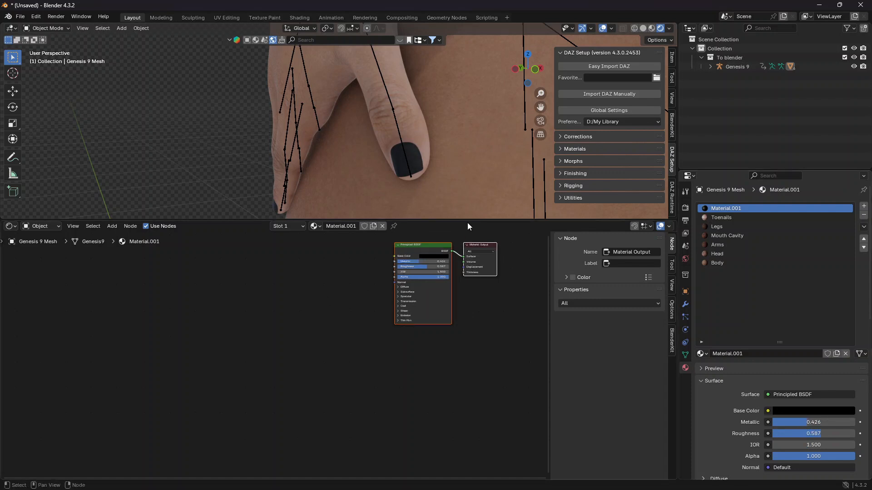
Enlarge the 3D viewport and examine the character's upper body in front view
{"action": "left_click_drag", "start_coordinate": [468, 220], "coordinate": [443, 406]}
{"action": "scroll", "coordinate": [446, 266], "scroll_direction": "down", "scroll_amount": 9}
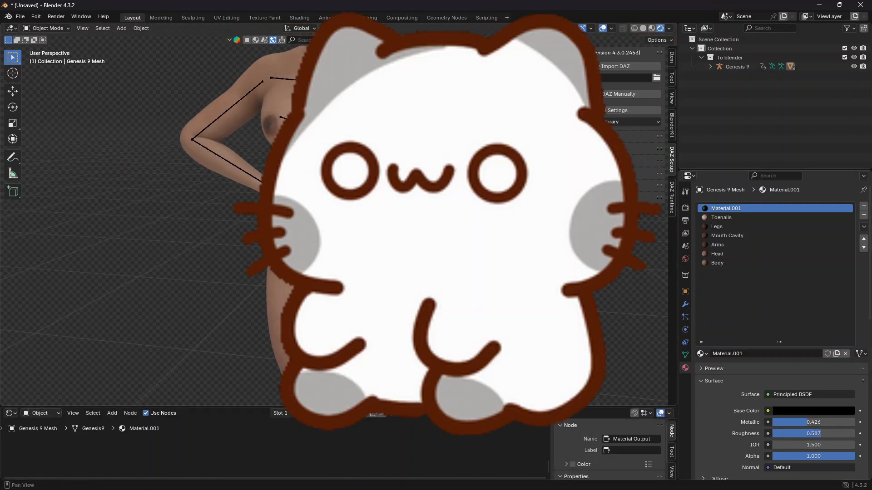
{"action": "key", "text": "KP_1"}
{"action": "middle_click_drag", "start_coordinate": [443, 266], "coordinate": [443, 392], "text": "shift"}
{"action": "scroll", "coordinate": [442, 272], "scroll_direction": "up", "scroll_amount": 1}
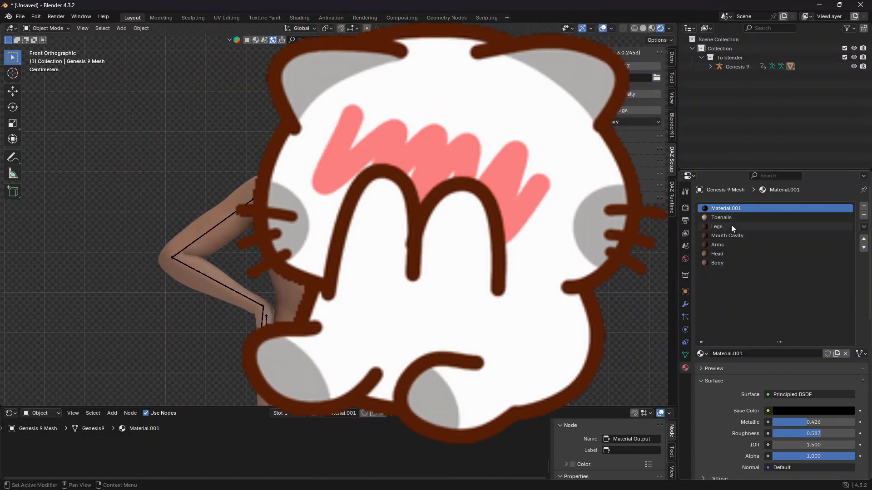
Select the Legs material slot and enlarge the Shader Editor to show its node tree
{"action": "left_click", "coordinate": [716, 226]}
{"action": "scroll", "coordinate": [442, 273], "scroll_direction": "up", "scroll_amount": 1}
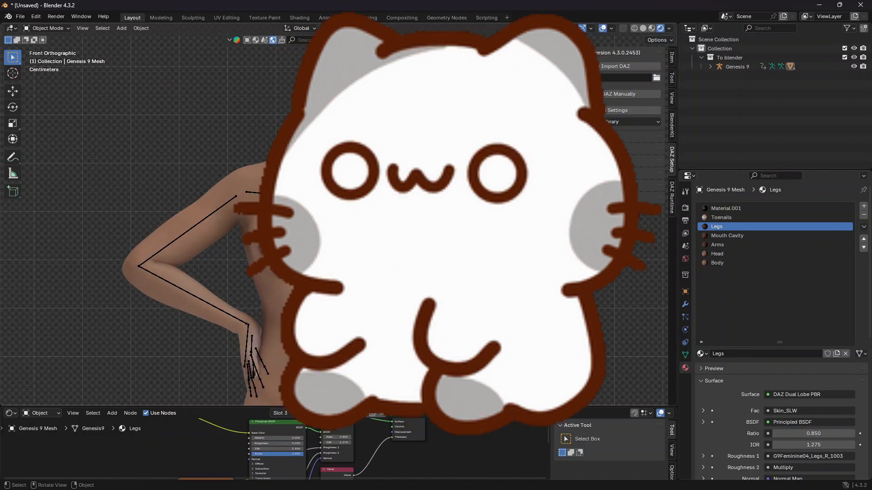
{"action": "middle_click_drag", "start_coordinate": [443, 227], "coordinate": [449, 270], "text": "shift"}
{"action": "scroll", "coordinate": [442, 270], "scroll_direction": "up", "scroll_amount": 4}
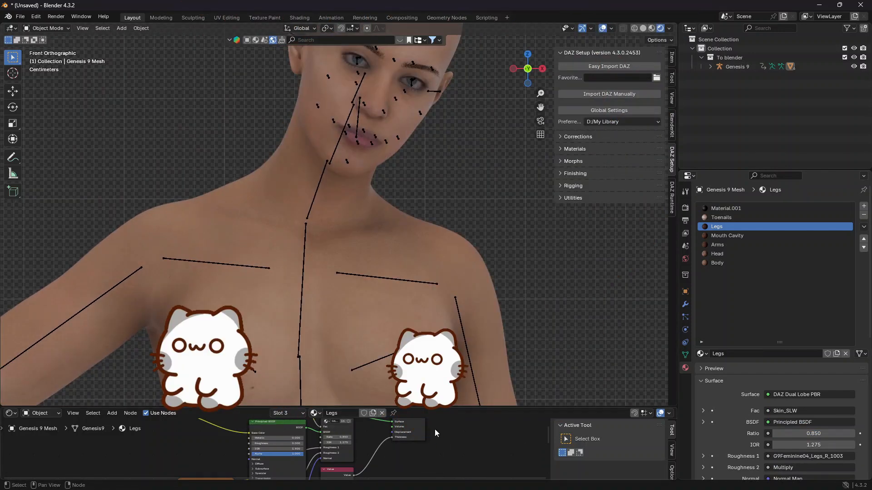
{"action": "left_click_drag", "start_coordinate": [435, 408], "coordinate": [435, 248]}
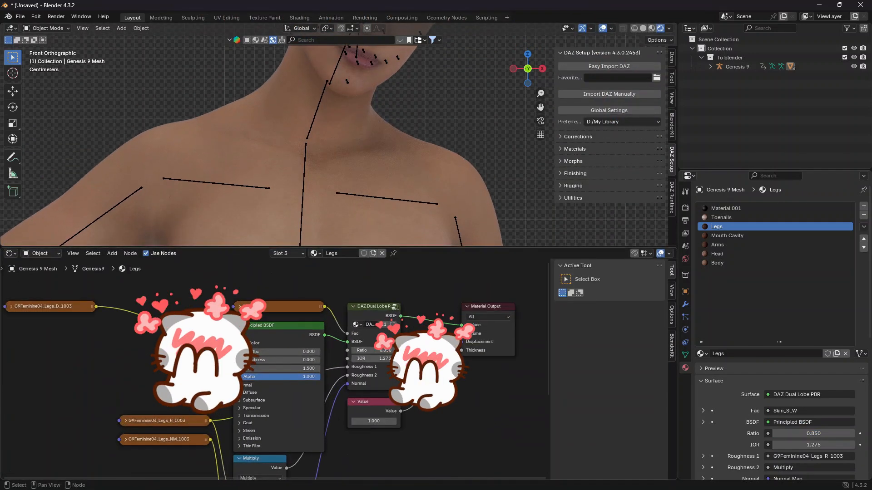
Expand the Skin_SLW texture node and spread it and the DAZ Dual Lobe PBR node apart from the Principled BSDF
{"action": "scroll", "coordinate": [349, 321], "scroll_direction": "up", "scroll_amount": 1}
{"action": "left_click", "coordinate": [235, 301]}
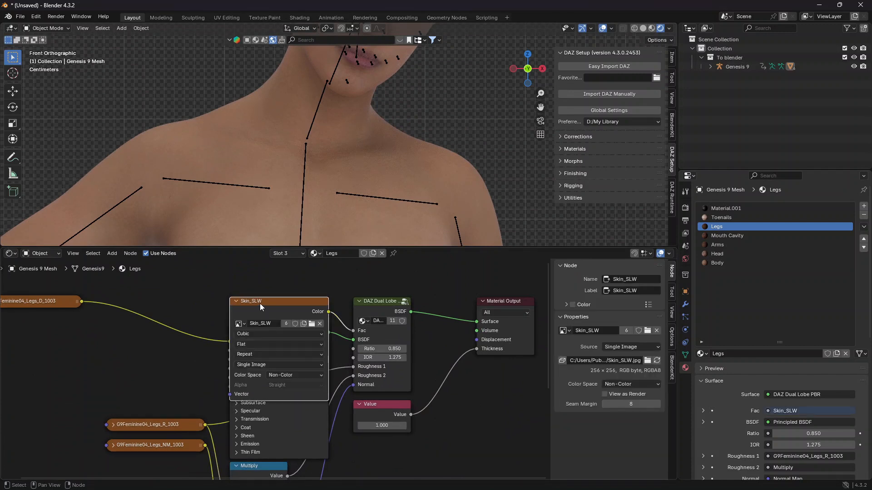
{"action": "left_click_drag", "start_coordinate": [260, 303], "coordinate": [224, 255]}
{"action": "scroll", "coordinate": [382, 355], "scroll_direction": "down", "scroll_amount": 1}
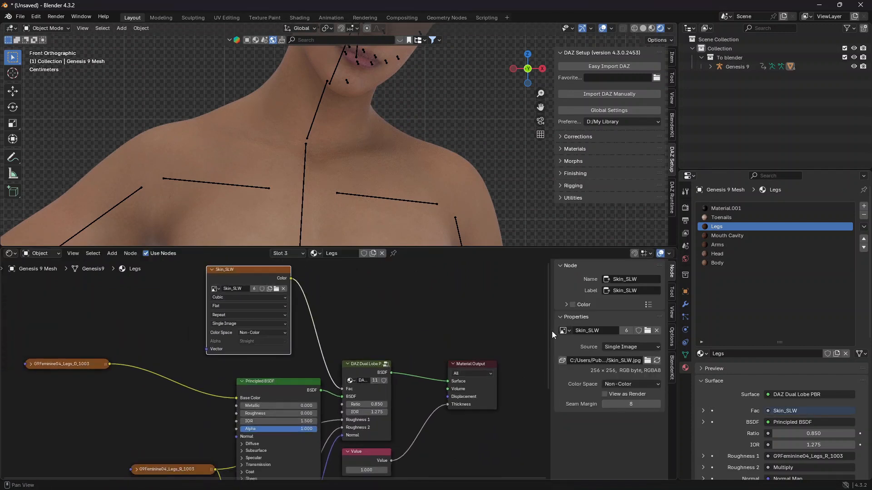
{"action": "left_click_drag", "start_coordinate": [254, 271], "coordinate": [59, 382]}
{"action": "left_click_drag", "start_coordinate": [376, 364], "coordinate": [397, 359]}
{"action": "left_click", "coordinate": [397, 358]}
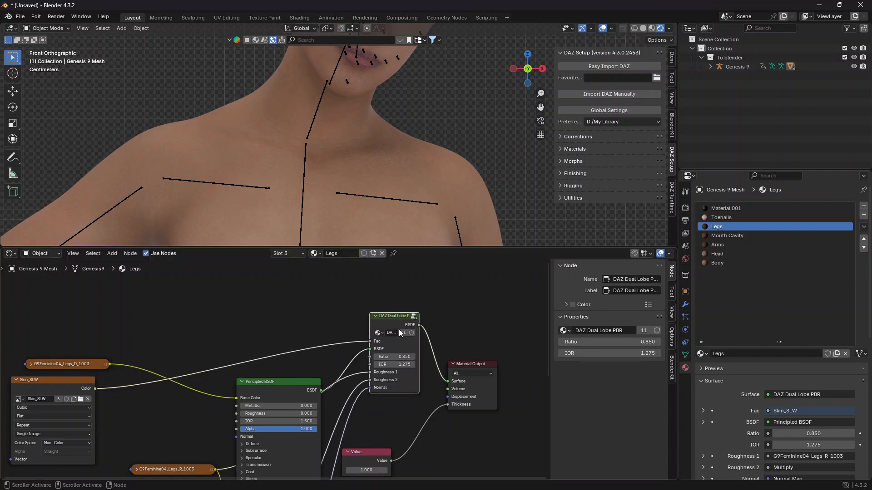
Shrink the Shader Editor and examine the character's head from the front in the larger 3D viewport
{"action": "scroll", "coordinate": [399, 329], "scroll_direction": "down", "scroll_amount": 2}
{"action": "left_click_drag", "start_coordinate": [470, 245], "coordinate": [451, 421]}
{"action": "scroll", "coordinate": [345, 227], "scroll_direction": "down", "scroll_amount": 3}
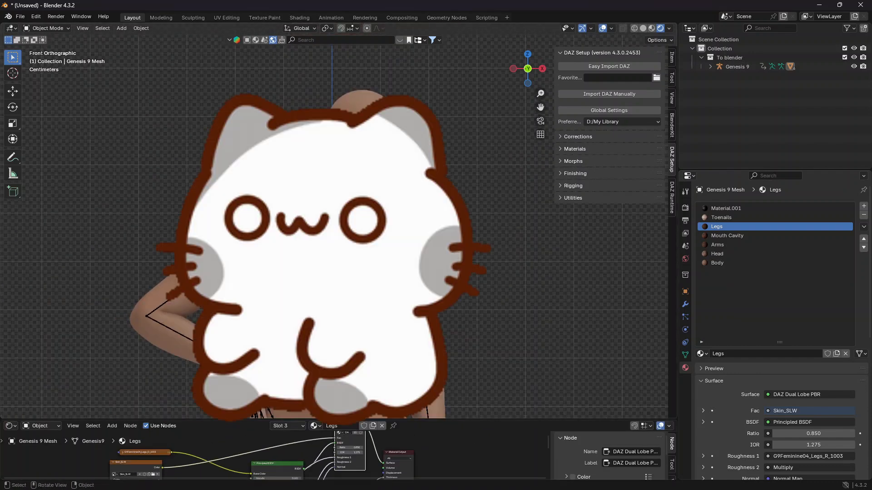
{"action": "middle_click_drag", "start_coordinate": [345, 227], "coordinate": [300, 241]}
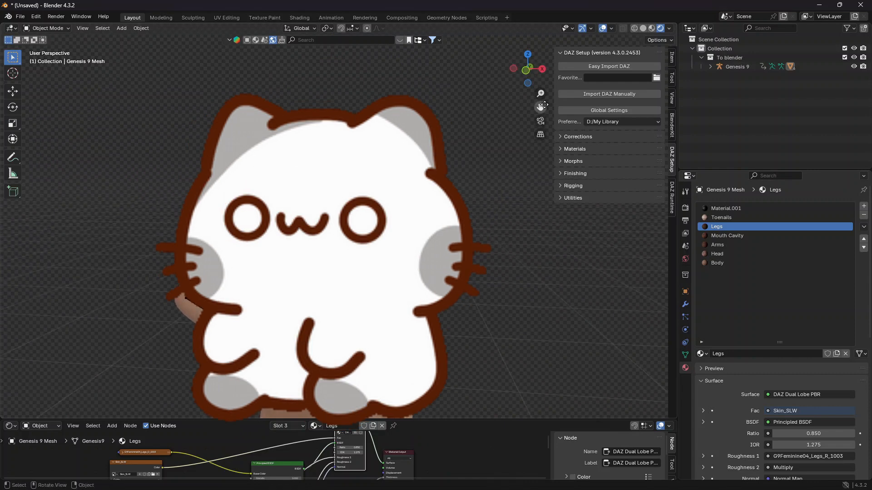
{"action": "left_click", "coordinate": [530, 70]}
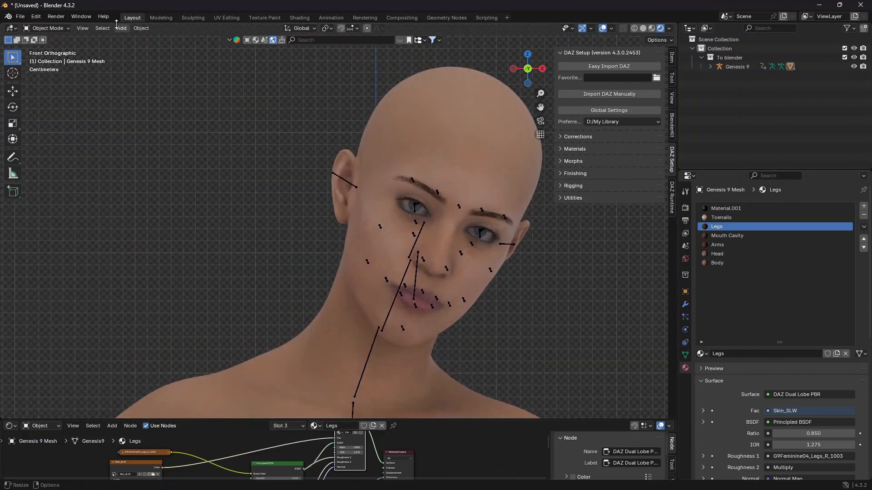
Add a point light to the scene
{"action": "middle_click_drag", "start_coordinate": [150, 61], "coordinate": [91, 200]}
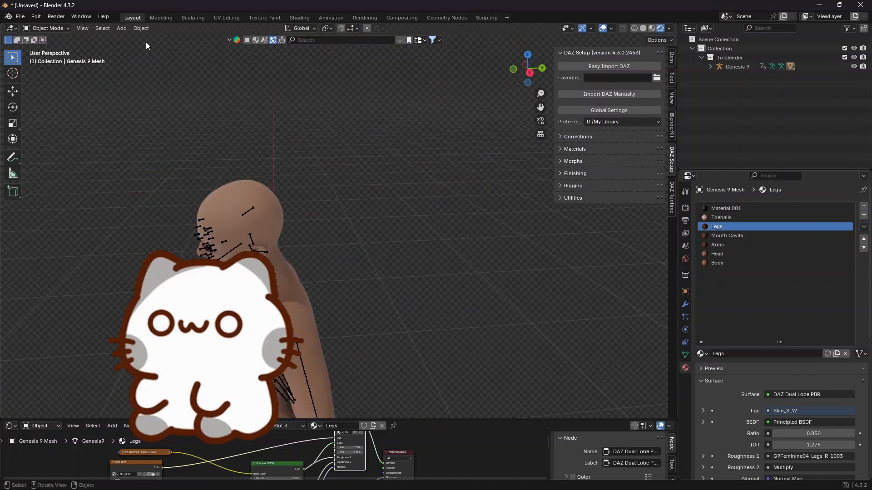
{"action": "left_click", "coordinate": [121, 29]}
{"action": "mouse_move", "coordinate": [154, 147]}
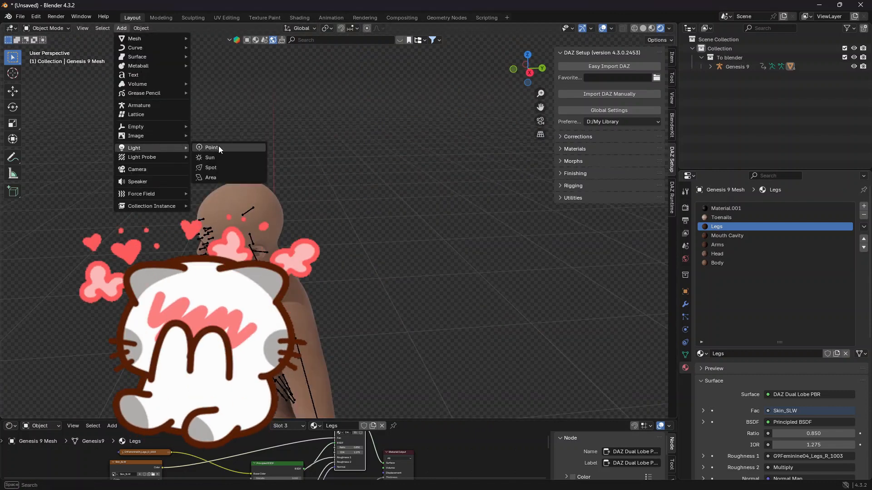
{"action": "left_click", "coordinate": [219, 147]}
{"action": "scroll", "coordinate": [314, 250], "scroll_direction": "down", "scroll_amount": 5}
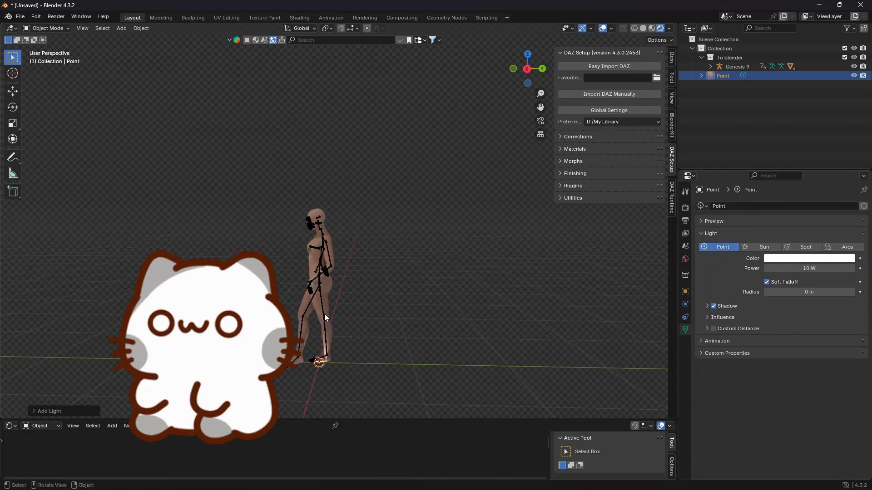
Move the point light up to head height and place it beside the character's ear
{"action": "left_click", "coordinate": [15, 90]}
{"action": "left_click_drag", "start_coordinate": [314, 324], "coordinate": [326, 171]}
{"action": "left_click_drag", "start_coordinate": [342, 216], "coordinate": [367, 216]}
{"action": "scroll", "coordinate": [322, 269], "scroll_direction": "up", "scroll_amount": 4}
{"action": "middle_click_drag", "start_coordinate": [322, 268], "coordinate": [371, 244]}
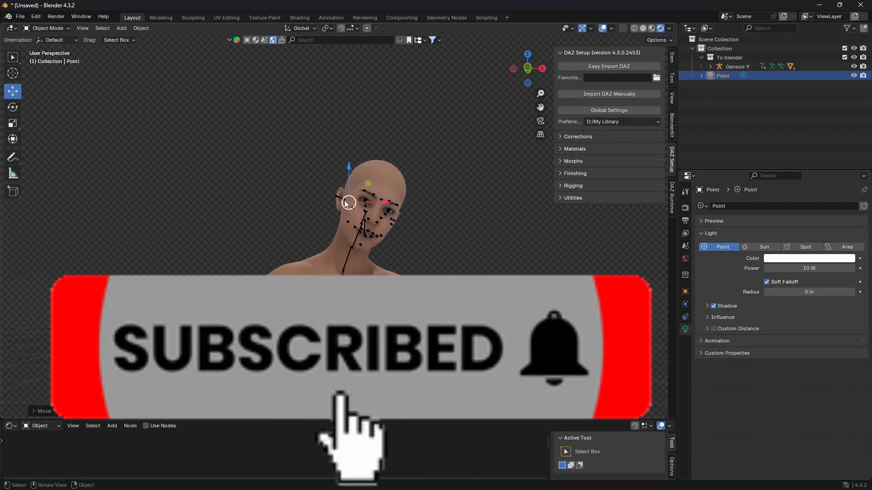
{"action": "left_click_drag", "start_coordinate": [353, 203], "coordinate": [393, 232]}
{"action": "middle_click_drag", "start_coordinate": [393, 233], "coordinate": [368, 243]}
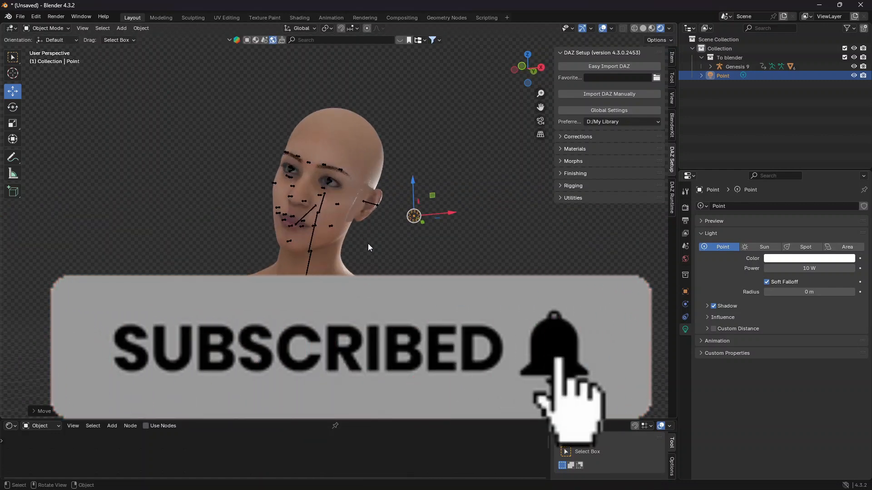
Raise the point light's power to 626.2 W and check how it lights the face and ear
{"action": "left_click_drag", "start_coordinate": [799, 268], "coordinate": [846, 268]}
{"action": "scroll", "coordinate": [381, 269], "scroll_direction": "up", "scroll_amount": 4}
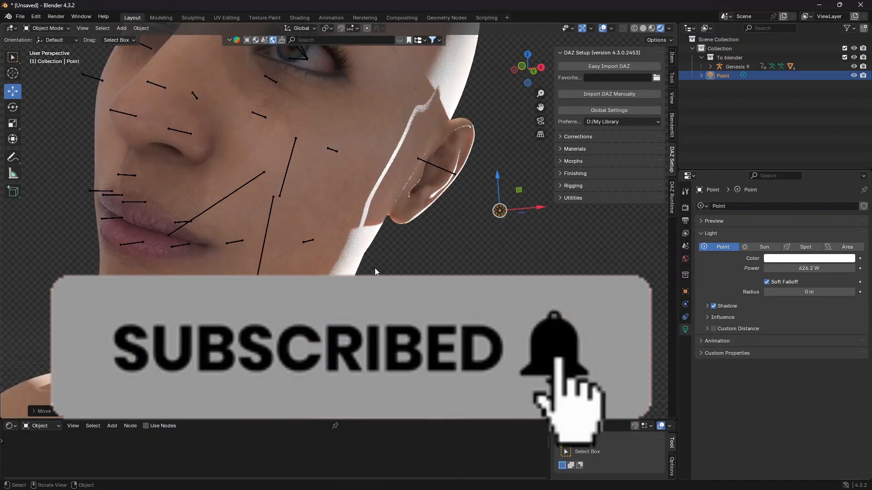
{"action": "middle_click_drag", "start_coordinate": [375, 268], "coordinate": [367, 271]}
{"action": "scroll", "coordinate": [368, 272], "scroll_direction": "down", "scroll_amount": 1}
Switch the render engine from EEVEE to Cycles and set its device to GPU Compute
{"action": "left_click", "coordinate": [685, 207]}
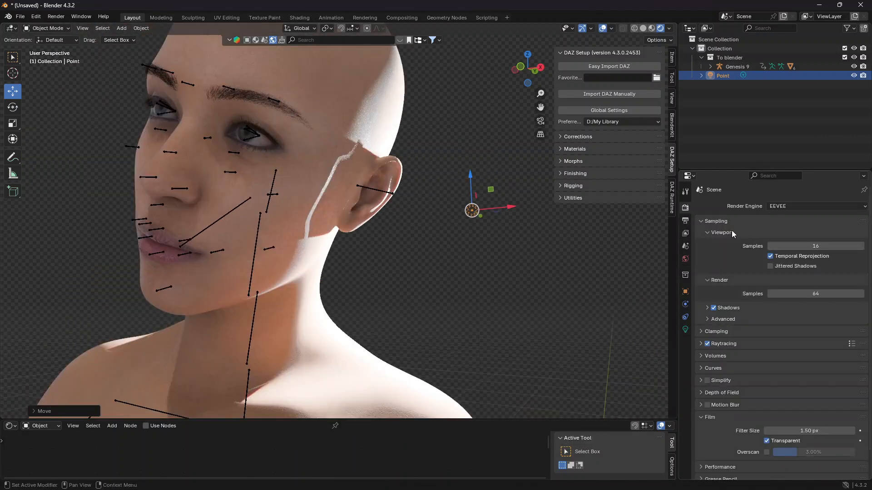
{"action": "left_click", "coordinate": [799, 207]}
{"action": "left_click", "coordinate": [799, 238]}
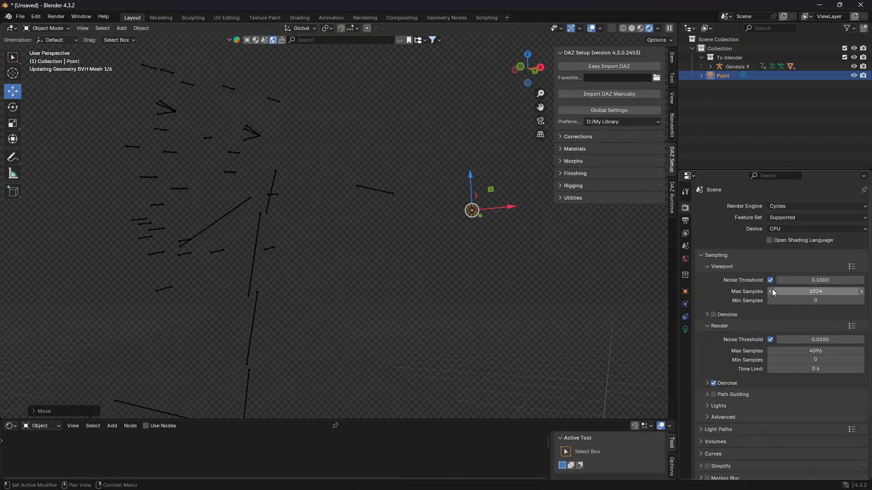
{"action": "left_click", "coordinate": [778, 233]}
{"action": "left_click", "coordinate": [783, 247]}
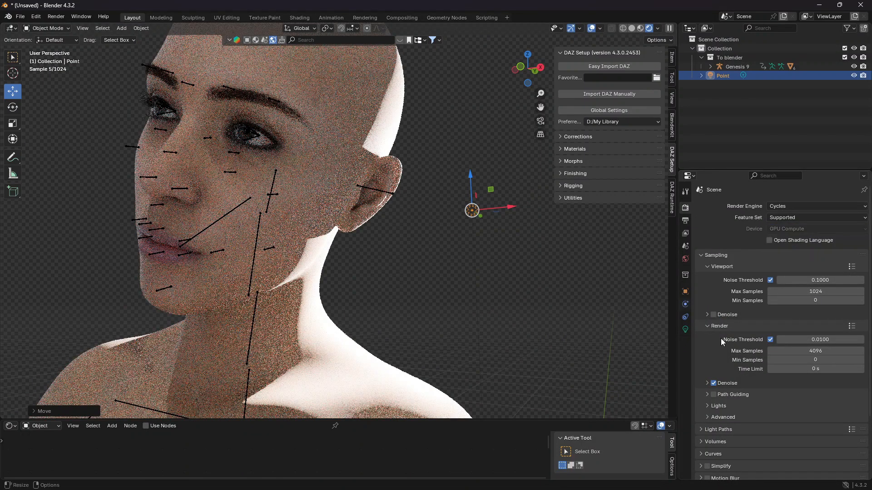
Enable Denoise for the Cycles viewport and enlarge the shader editor beneath the 3D view
{"action": "left_click", "coordinate": [714, 315]}
{"action": "scroll", "coordinate": [432, 390], "scroll_direction": "down", "scroll_amount": 2}
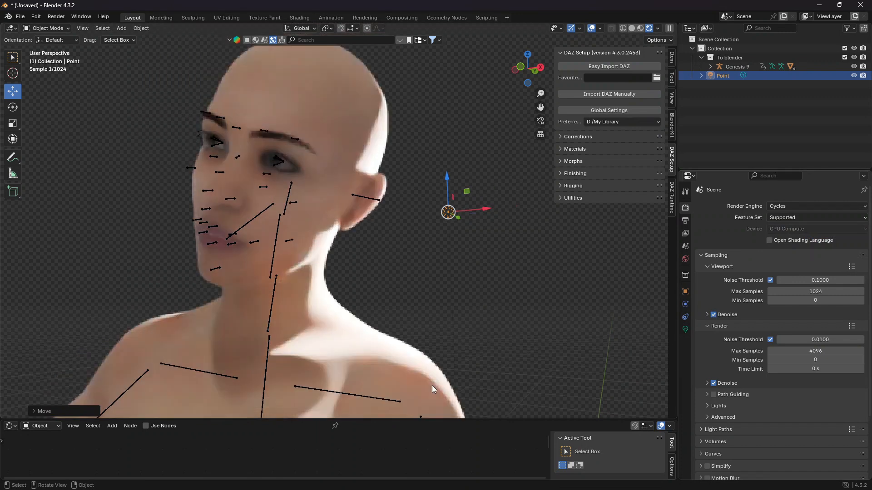
{"action": "left_click_drag", "start_coordinate": [441, 418], "coordinate": [442, 278]}
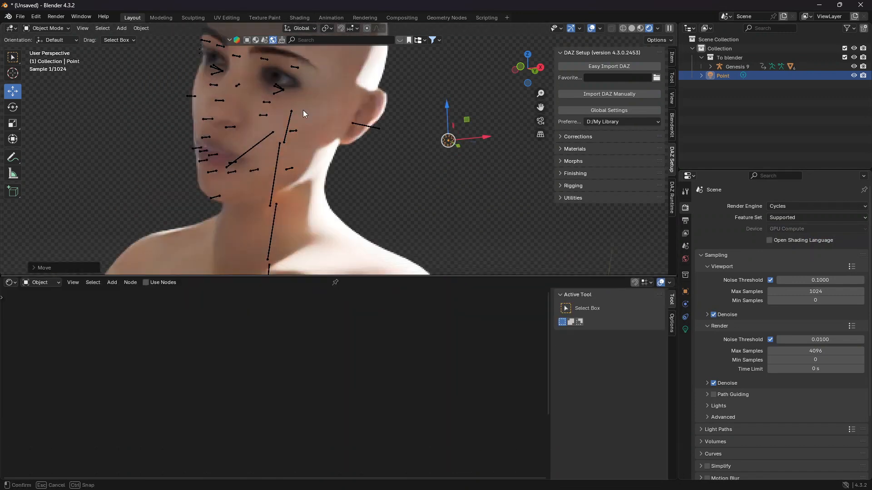
Switch the render engine back to EEVEE and inspect the lighting around the character's ear up close
{"action": "left_click", "coordinate": [787, 208]}
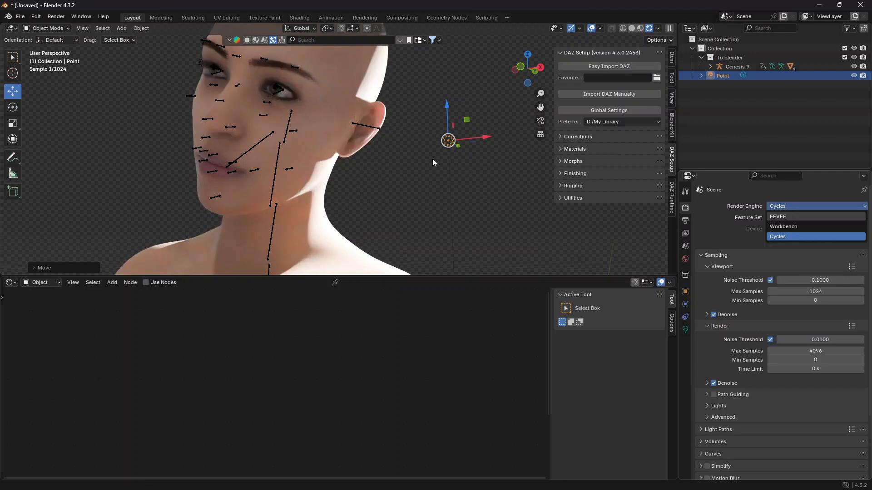
{"action": "scroll", "coordinate": [353, 114], "scroll_direction": "down", "scroll_amount": 2}
{"action": "scroll", "coordinate": [341, 184], "scroll_direction": "up", "scroll_amount": 4}
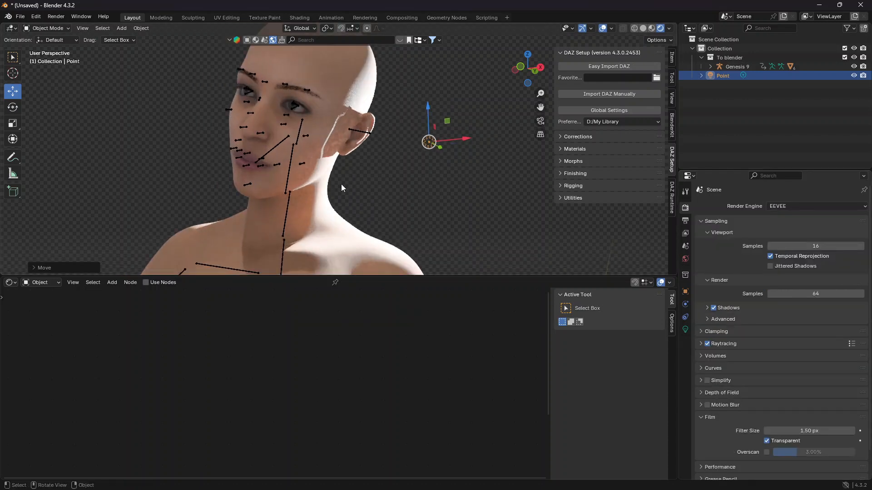
{"action": "mouse_move", "coordinate": [342, 184]}
{"action": "middle_mouse_down"}
{"action": "mouse_move", "coordinate": [312, 192]}
{"action": "mouse_move", "coordinate": [328, 181]}
{"action": "middle_mouse_up"}
{"action": "scroll", "coordinate": [339, 148], "scroll_direction": "up", "scroll_amount": 2}
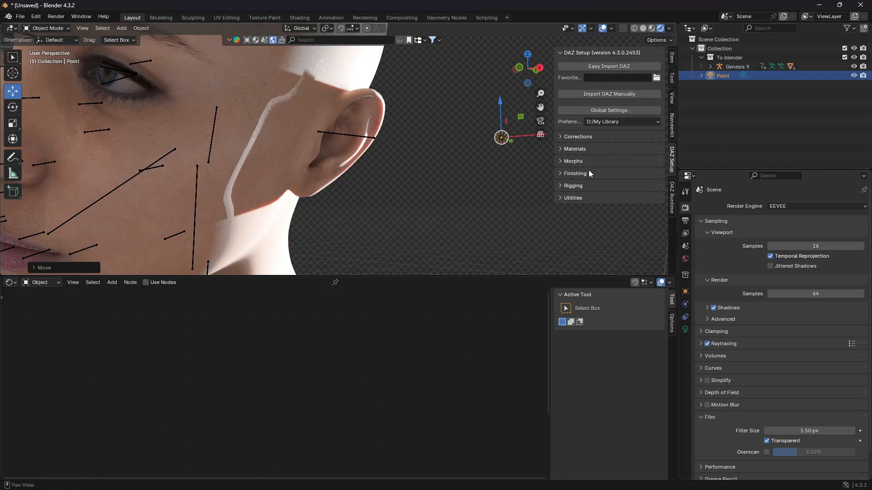
Select the Genesis 9 mesh and make its Head material active for node editing
{"action": "left_click", "coordinate": [276, 116]}
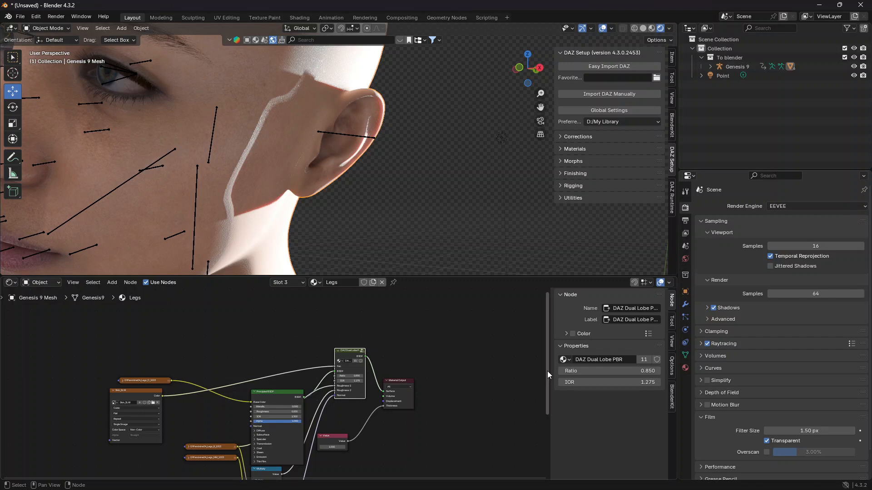
{"action": "left_click_drag", "start_coordinate": [547, 371], "coordinate": [543, 404]}
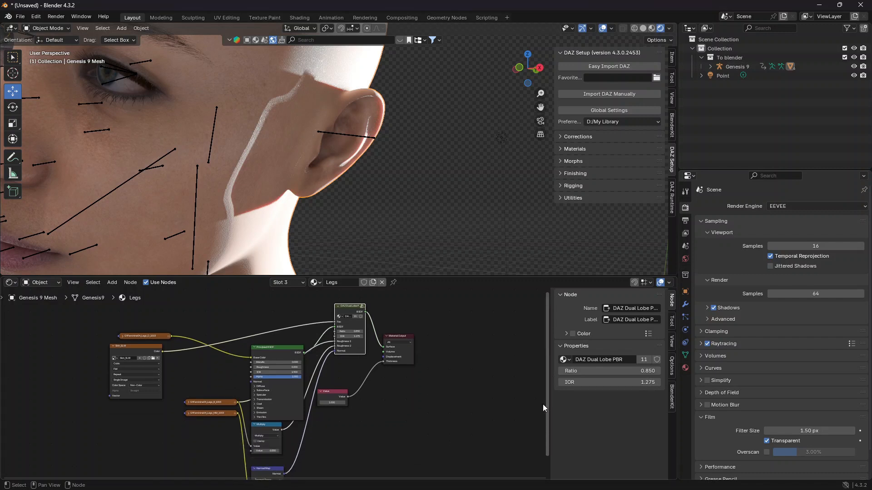
{"action": "scroll", "coordinate": [303, 338], "scroll_direction": "up", "scroll_amount": 6}
{"action": "scroll", "coordinate": [347, 317], "scroll_direction": "down", "scroll_amount": 3}
{"action": "scroll", "coordinate": [358, 322], "scroll_direction": "up", "scroll_amount": 2}
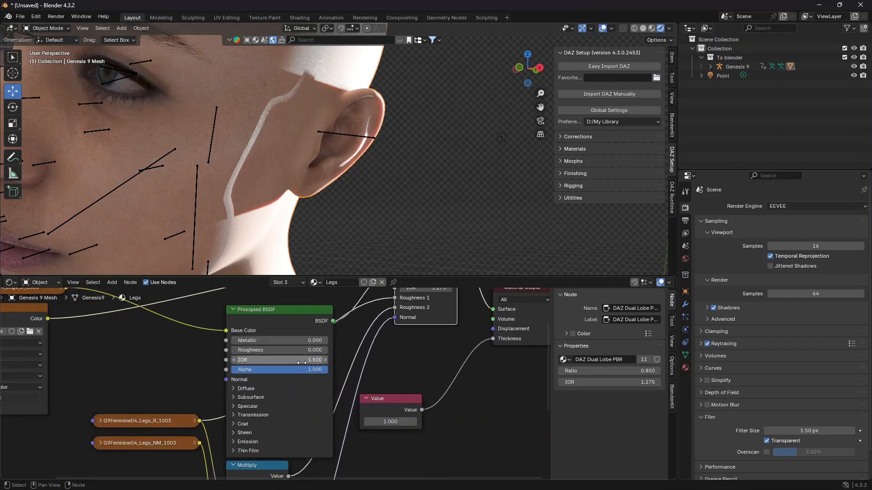
{"action": "scroll", "coordinate": [386, 324], "scroll_direction": "down", "scroll_amount": 2}
{"action": "left_click_drag", "start_coordinate": [381, 307], "coordinate": [384, 324]}
{"action": "left_click", "coordinate": [685, 368]}
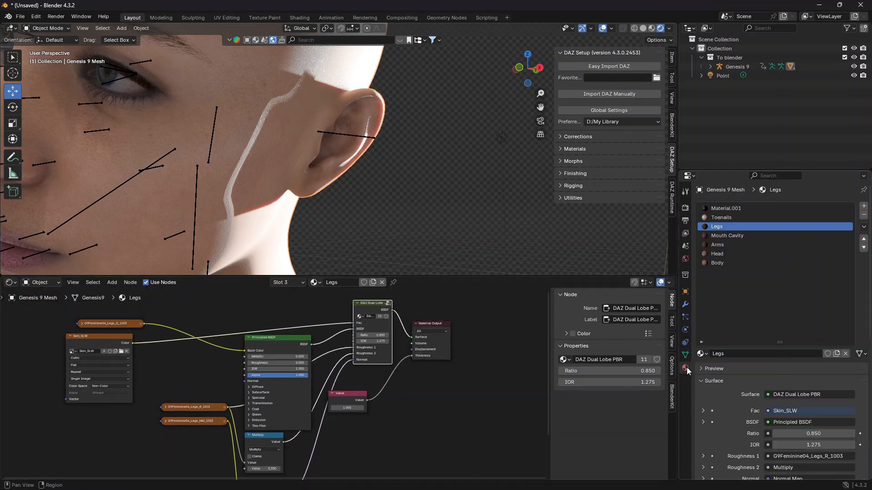
{"action": "left_click", "coordinate": [723, 255]}
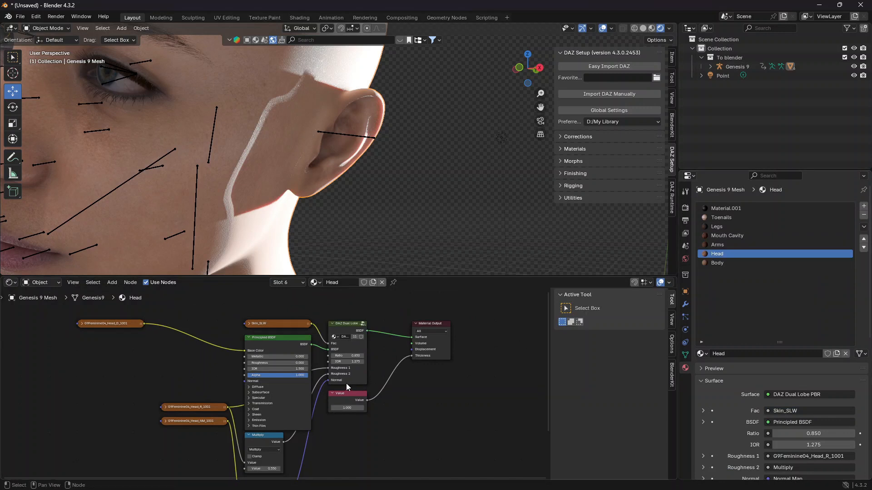
Spread out the Head material's DAZ Dual Lobe PBR, Skin_SLW and Principled BSDF nodes to clear space between them
{"action": "scroll", "coordinate": [279, 386], "scroll_direction": "down", "scroll_amount": 1}
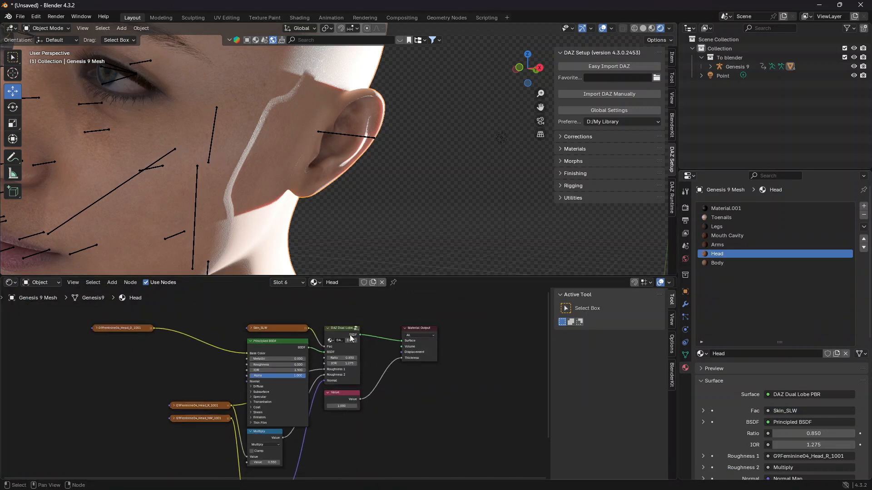
{"action": "left_click_drag", "start_coordinate": [351, 338], "coordinate": [367, 318]}
{"action": "scroll", "coordinate": [362, 361], "scroll_direction": "up", "scroll_amount": 1}
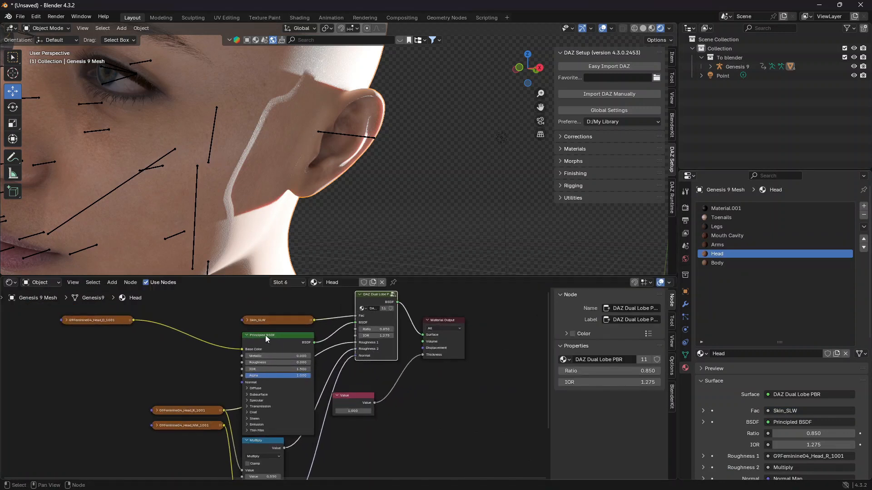
{"action": "left_click_drag", "start_coordinate": [261, 320], "coordinate": [51, 358]}
{"action": "left_click_drag", "start_coordinate": [265, 364], "coordinate": [266, 300]}
{"action": "scroll", "coordinate": [304, 355], "scroll_direction": "up", "scroll_amount": 2}
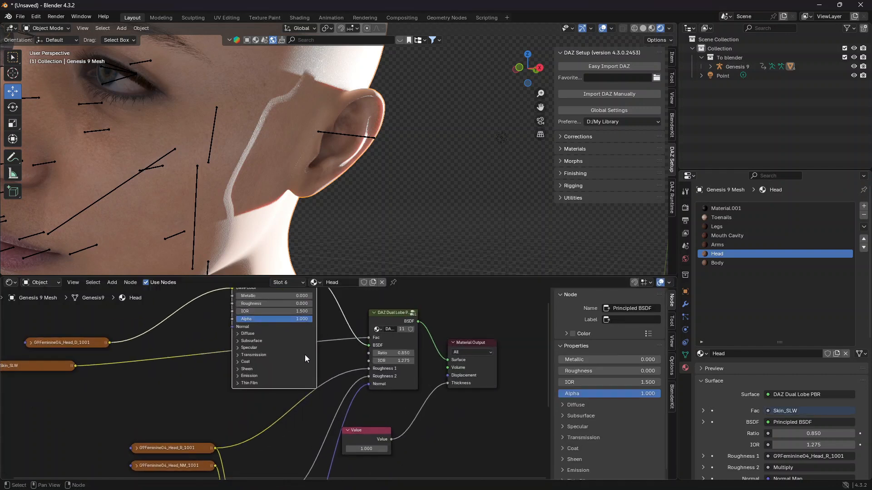
Expand the Skin_SLW texture node and reroute its Color output from the DAZ Dual Lobe PBR's Fac input to the Principled BSDF's Subsurface Weight
{"action": "scroll", "coordinate": [304, 352], "scroll_direction": "down", "scroll_amount": 1}
{"action": "left_click", "coordinate": [59, 369]}
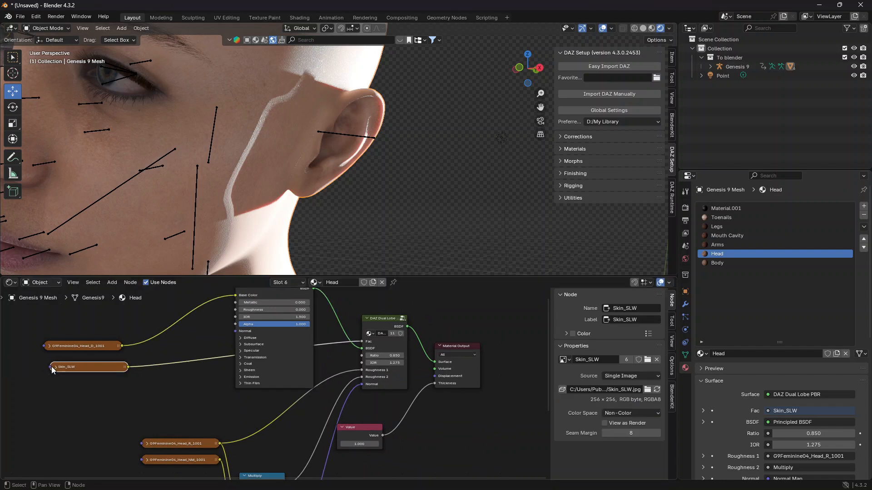
{"action": "key", "text": "h"}
{"action": "mouse_move", "coordinate": [95, 363]}
{"action": "left_mouse_down"}
{"action": "mouse_move", "coordinate": [172, 310]}
{"action": "mouse_move", "coordinate": [79, 358]}
{"action": "left_mouse_up"}
{"action": "scroll", "coordinate": [371, 345], "scroll_direction": "up", "scroll_amount": 1}
{"action": "left_click", "coordinate": [232, 334]}
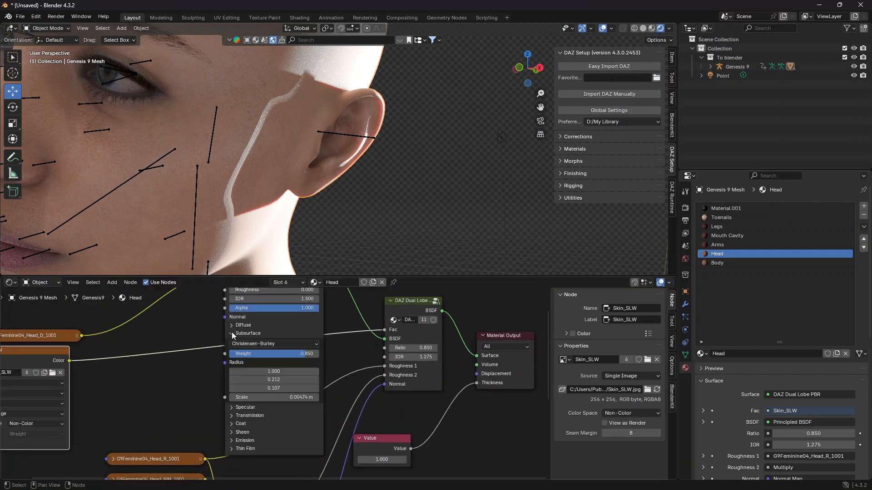
{"action": "mouse_move", "coordinate": [384, 330]}
{"action": "left_mouse_down"}
{"action": "mouse_move", "coordinate": [278, 331]}
{"action": "mouse_move", "coordinate": [245, 354]}
{"action": "left_mouse_up"}
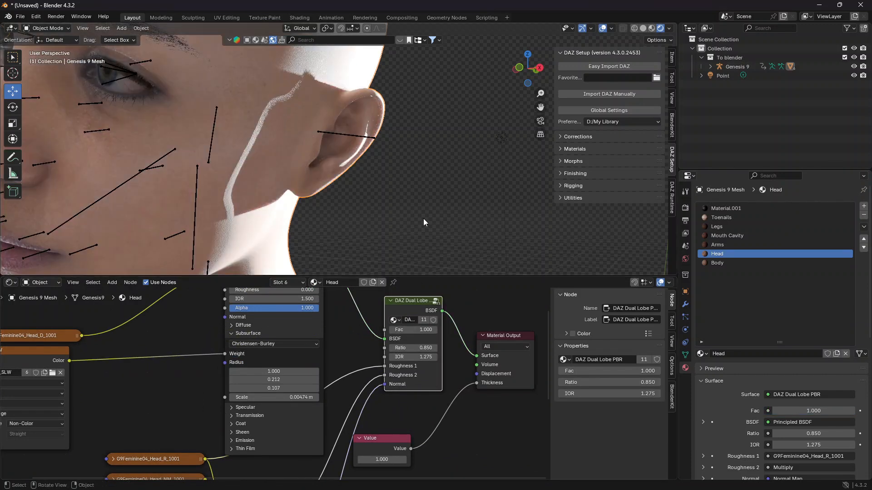
Raise the first Subsurface Radius value on the Principled BSDF to 4.800 and check the skin on the ear and face
{"action": "scroll", "coordinate": [286, 380], "scroll_direction": "up", "scroll_amount": 2}
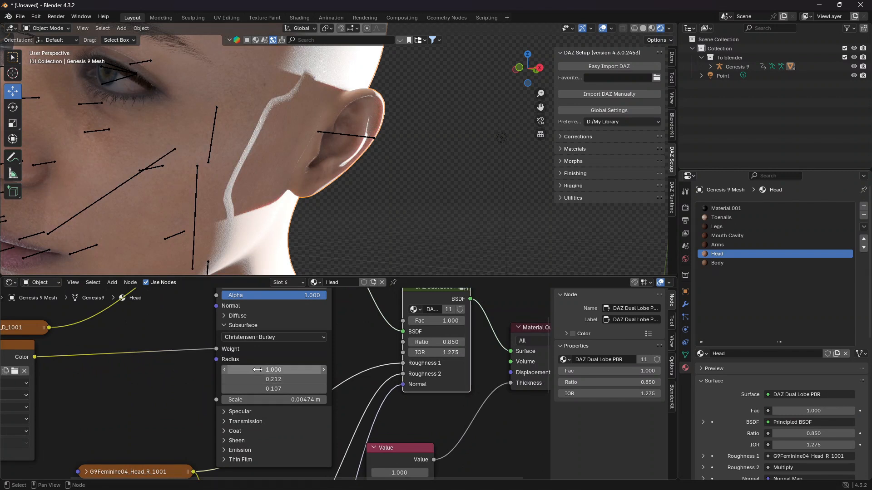
{"action": "left_click_drag", "start_coordinate": [257, 370], "coordinate": [318, 369]}
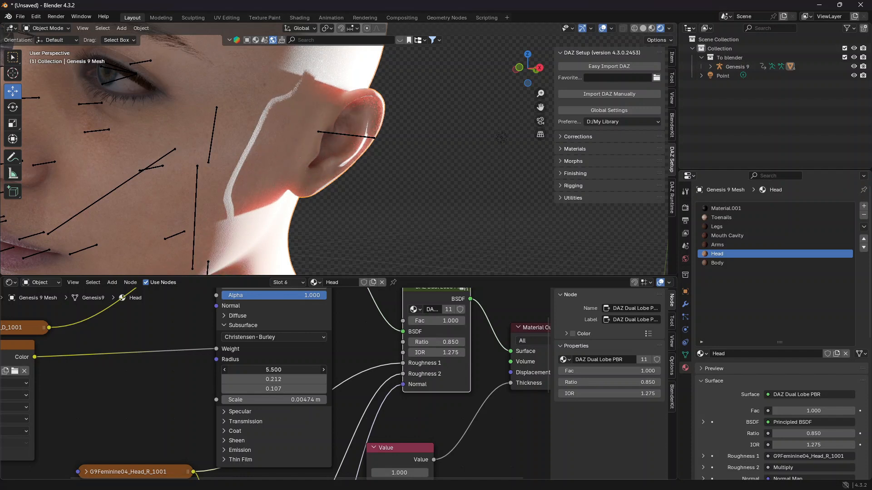
{"action": "mouse_move", "coordinate": [274, 370]}
{"action": "left_mouse_down"}
{"action": "mouse_move", "coordinate": [227, 369]}
{"action": "mouse_move", "coordinate": [314, 369]}
{"action": "left_mouse_up"}
{"action": "middle_click_drag", "start_coordinate": [404, 127], "coordinate": [349, 173]}
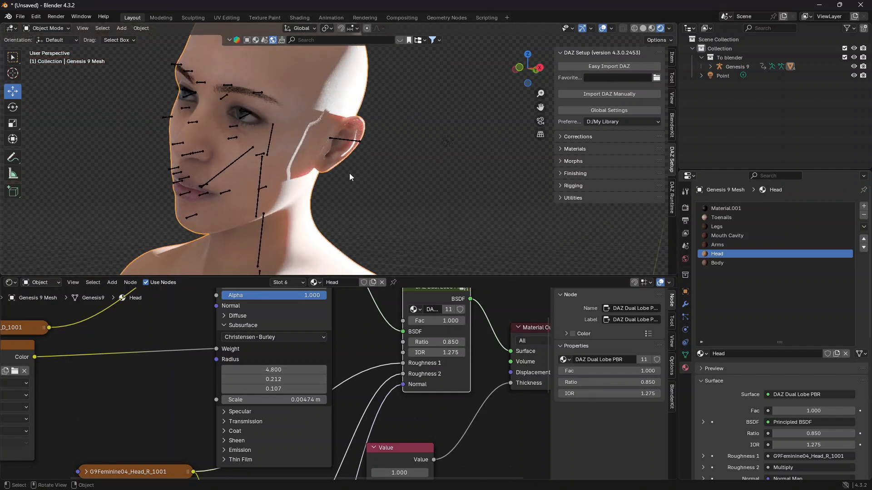
{"action": "scroll", "coordinate": [350, 173], "scroll_direction": "up", "scroll_amount": 4}
{"action": "scroll", "coordinate": [347, 184], "scroll_direction": "down", "scroll_amount": 5}
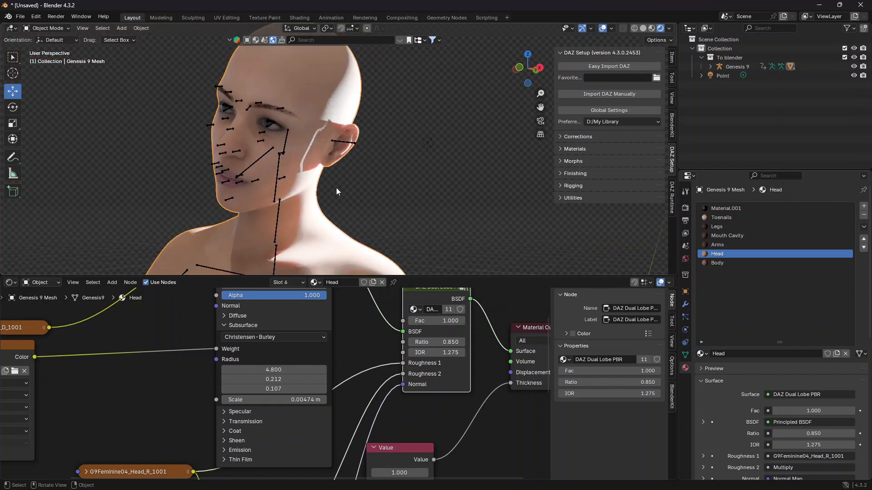
{"action": "scroll", "coordinate": [349, 183], "scroll_direction": "up", "scroll_amount": 1}
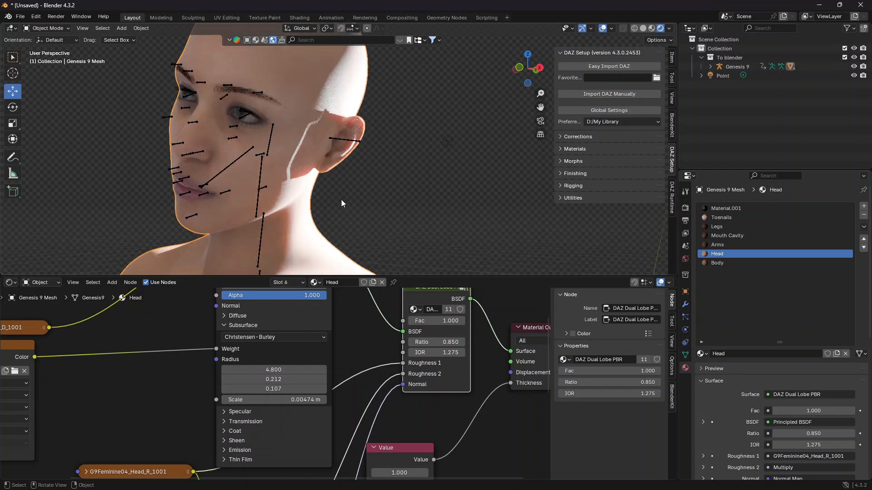
{"action": "middle_click_drag", "start_coordinate": [321, 206], "coordinate": [336, 211]}
{"action": "scroll", "coordinate": [461, 320], "scroll_direction": "down", "scroll_amount": 1}
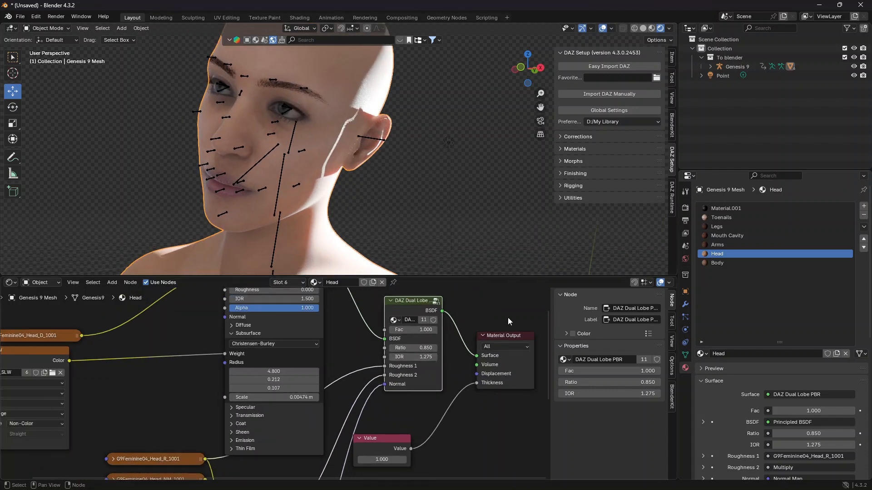
Reroute the G9Feminine04_Head_R_1001 texture from the DAZ Dual Lobe PBR's Roughness 1 to the Principled BSDF's Roughness
{"action": "left_click_drag", "start_coordinate": [547, 345], "coordinate": [548, 362]}
{"action": "scroll", "coordinate": [399, 328], "scroll_direction": "down", "scroll_amount": 1}
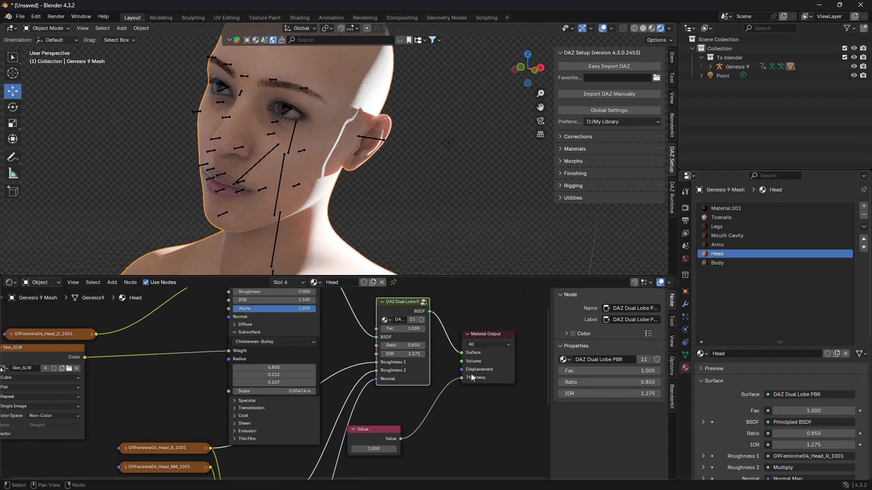
{"action": "left_click_drag", "start_coordinate": [380, 365], "coordinate": [239, 392]}
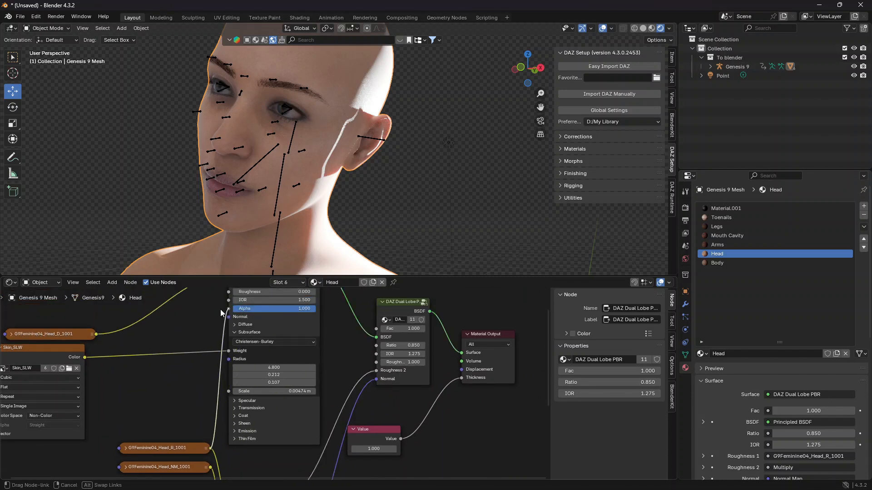
{"action": "left_click_drag", "start_coordinate": [220, 312], "coordinate": [230, 337]}
{"action": "scroll", "coordinate": [497, 400], "scroll_direction": "down", "scroll_amount": 1}
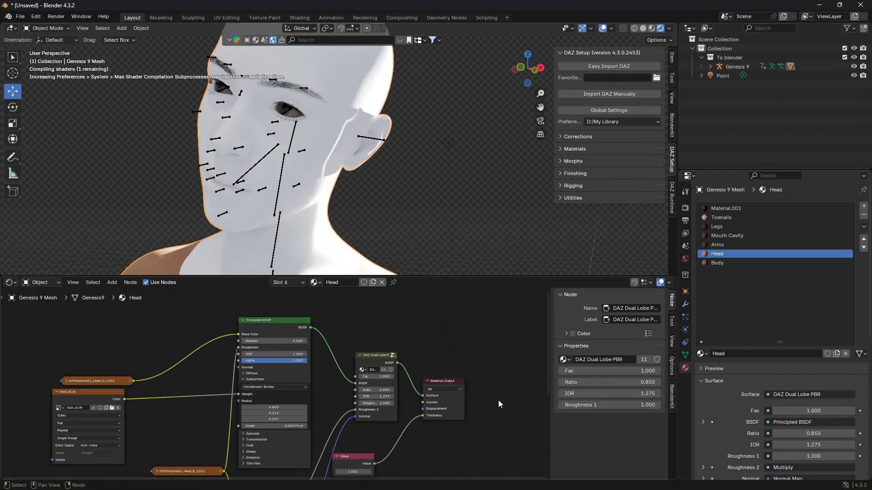
{"action": "left_click_drag", "start_coordinate": [549, 359], "coordinate": [536, 388]}
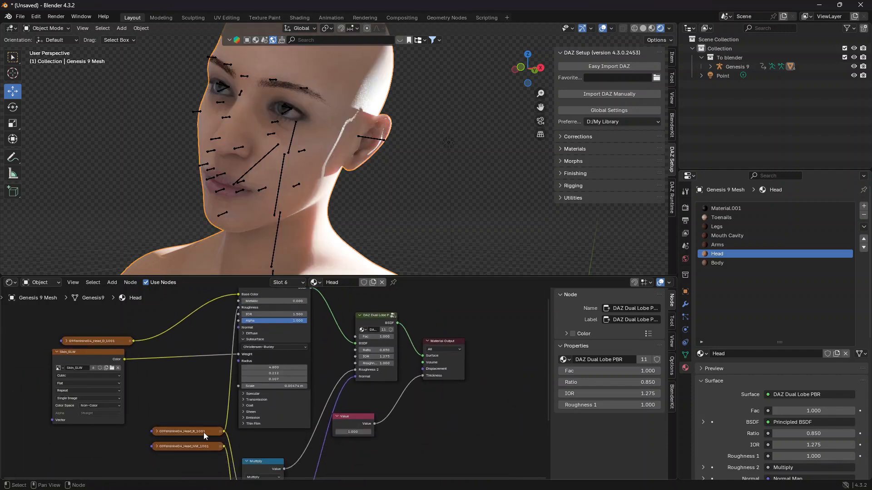
Move the head roughness texture and Multiply nodes aside and disconnect Multiply from the DAZ Dual Lobe PBR's Roughness 2
{"action": "left_click_drag", "start_coordinate": [204, 434], "coordinate": [34, 457]}
{"action": "scroll", "coordinate": [230, 446], "scroll_direction": "down", "scroll_amount": 6}
{"action": "left_click_drag", "start_coordinate": [264, 434], "coordinate": [175, 440]}
{"action": "left_click_drag", "start_coordinate": [325, 373], "coordinate": [230, 436]}
{"action": "scroll", "coordinate": [233, 439], "scroll_direction": "up", "scroll_amount": 1}
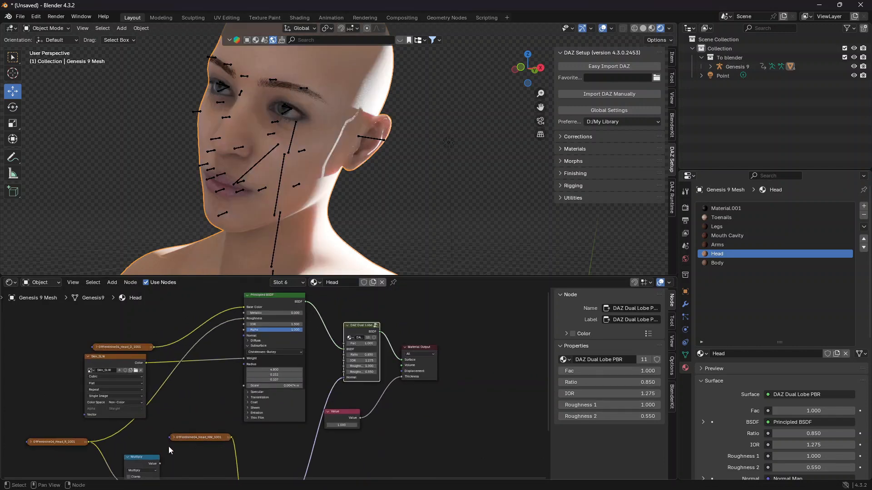
{"action": "key", "text": "shift+a"}
{"action": "left_click", "coordinate": [177, 374]}
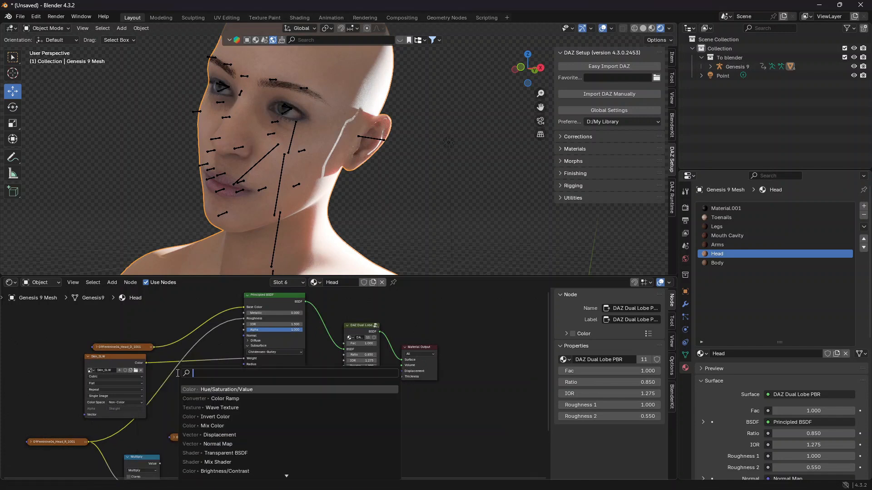
{"action": "type", "text": "mix"}
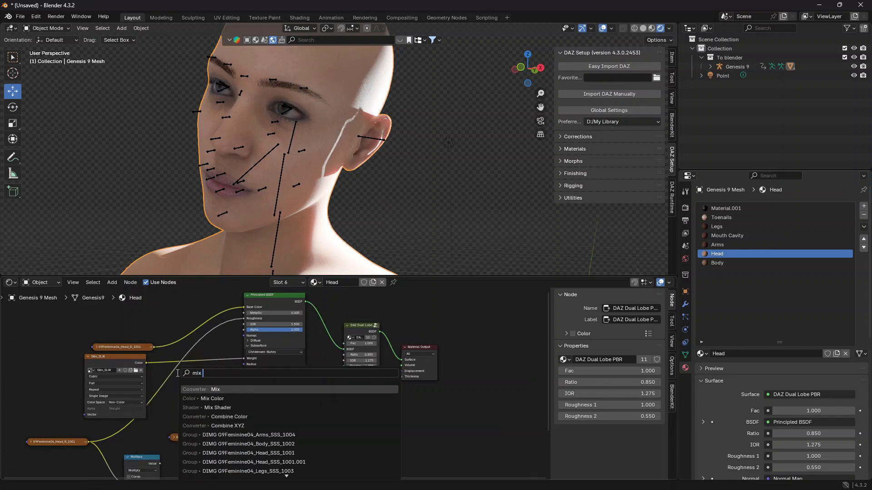
{"action": "key", "text": "Down"}
{"action": "key", "text": "Down"}
{"action": "key", "text": "Return"}
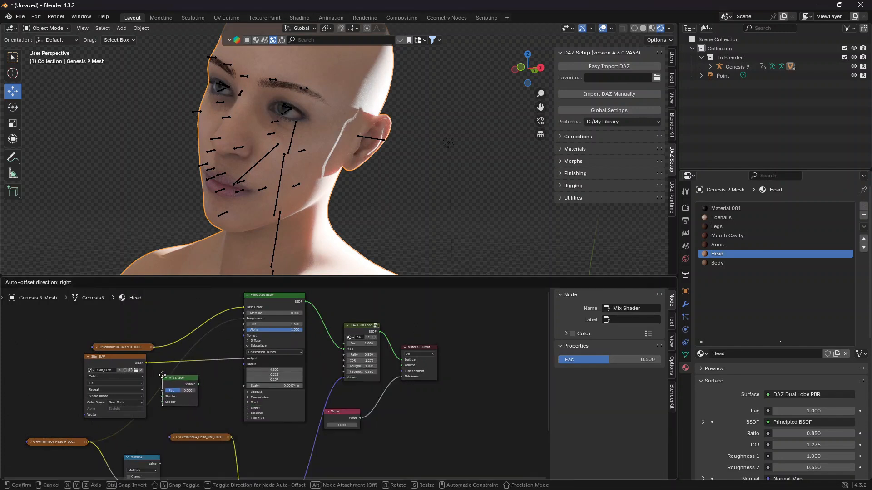
{"action": "left_click", "coordinate": [191, 399]}
{"action": "mouse_move", "coordinate": [181, 383]}
{"action": "left_mouse_down"}
{"action": "mouse_move", "coordinate": [168, 376]}
{"action": "mouse_move", "coordinate": [196, 390]}
{"action": "left_mouse_up"}
{"action": "key", "text": "x"}
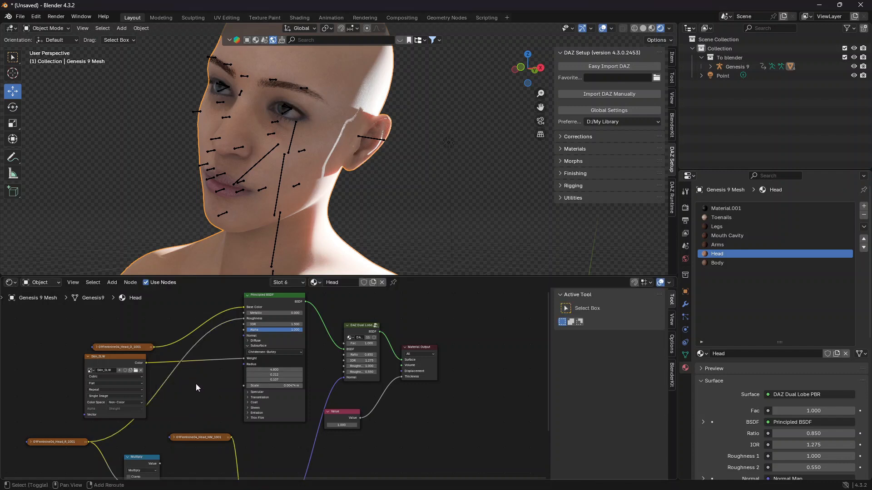
Insert a Mix node between the head roughness texture and the Principled BSDF's Roughness, and connect Multiply's output to its B input
{"action": "key", "text": "shift+a"}
{"action": "type", "text": "mix"}
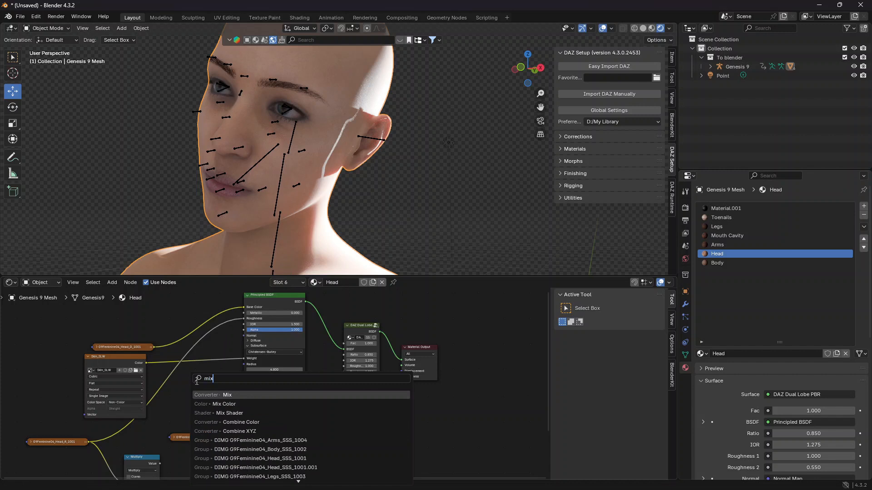
{"action": "key", "text": "Return"}
{"action": "left_click", "coordinate": [160, 366]}
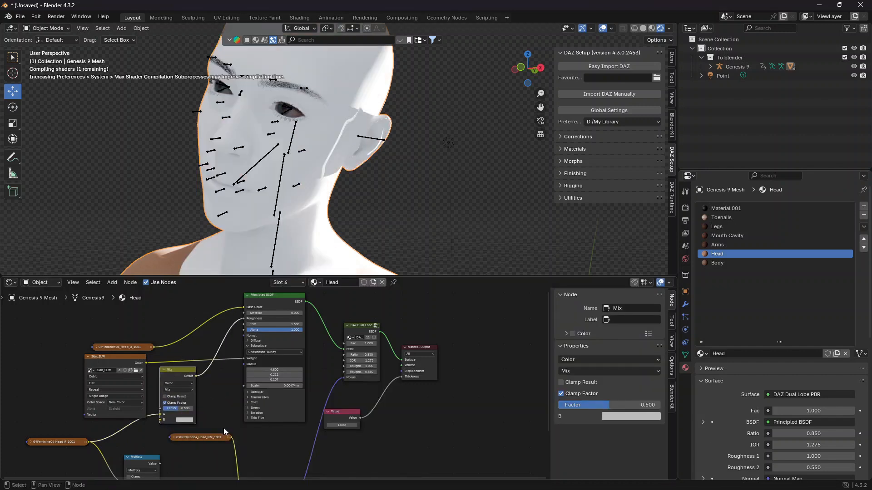
{"action": "left_click_drag", "start_coordinate": [160, 464], "coordinate": [159, 420]}
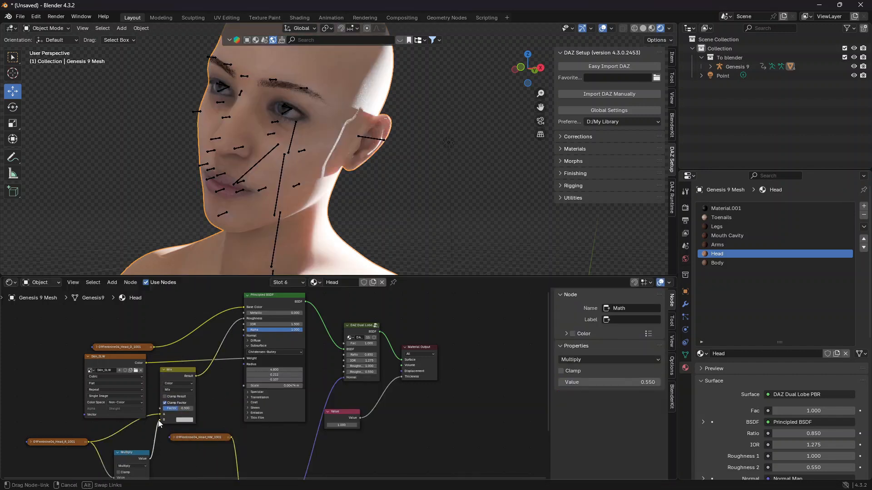
{"action": "middle_click_drag", "start_coordinate": [353, 240], "coordinate": [330, 214]}
{"action": "scroll", "coordinate": [273, 385], "scroll_direction": "up", "scroll_amount": 2}
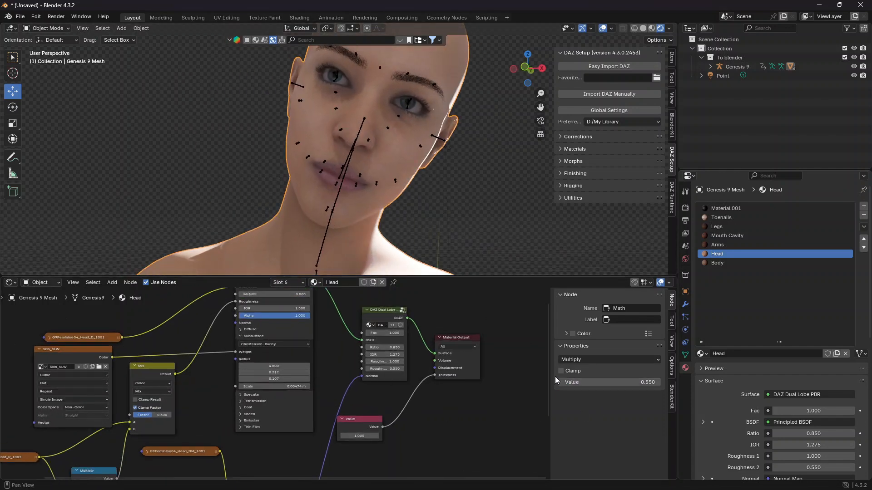
Try a different Factor on the Mix node feeding the Principled BSDF's Roughness, and undo the change
{"action": "left_click_drag", "start_coordinate": [546, 383], "coordinate": [546, 391]}
{"action": "scroll", "coordinate": [179, 364], "scroll_direction": "up", "scroll_amount": 1}
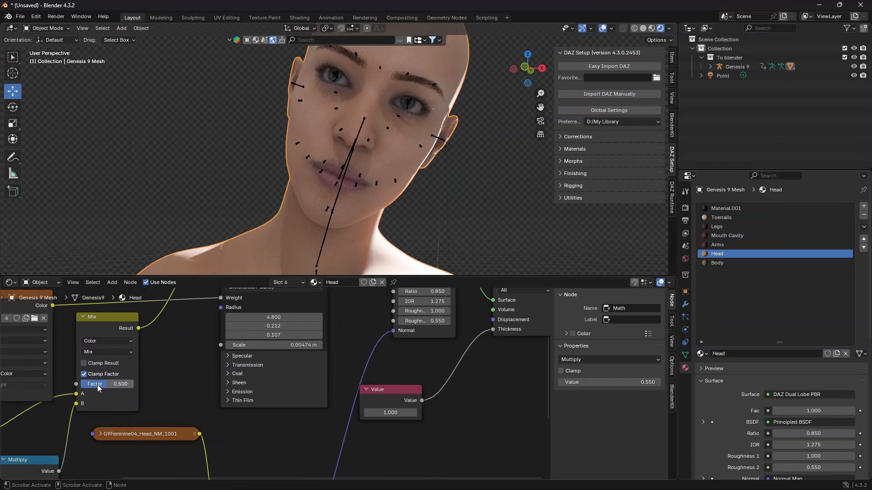
{"action": "mouse_move", "coordinate": [100, 384]}
{"action": "left_mouse_down"}
{"action": "mouse_move", "coordinate": [83, 384]}
{"action": "mouse_move", "coordinate": [113, 384]}
{"action": "left_mouse_up"}
{"action": "key", "text": "ctrl+z"}
{"action": "scroll", "coordinate": [178, 362], "scroll_direction": "down", "scroll_amount": 1}
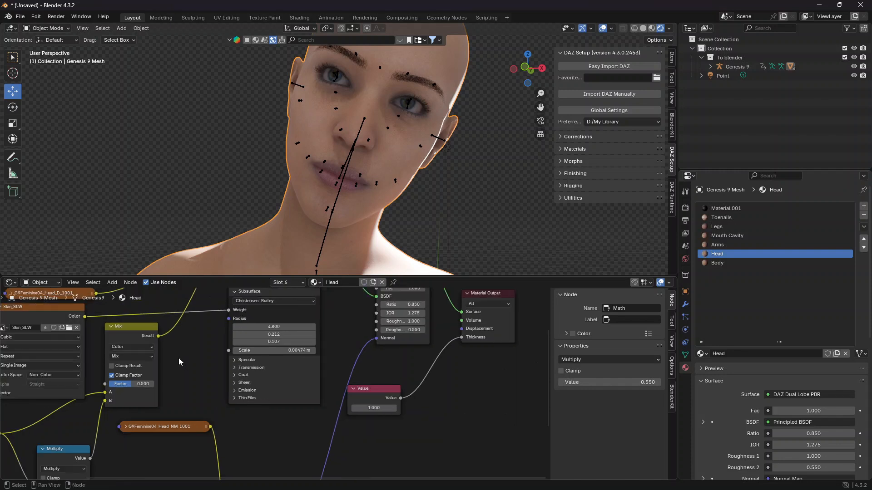
Reposition the Multiply node between the head roughness texture and the Mix node
{"action": "scroll", "coordinate": [157, 418], "scroll_direction": "down", "scroll_amount": 3}
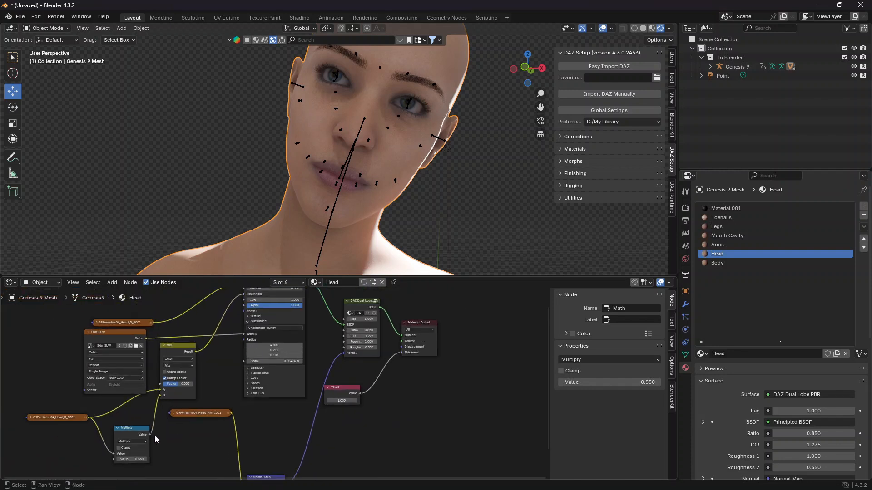
{"action": "scroll", "coordinate": [136, 438], "scroll_direction": "up", "scroll_amount": 2}
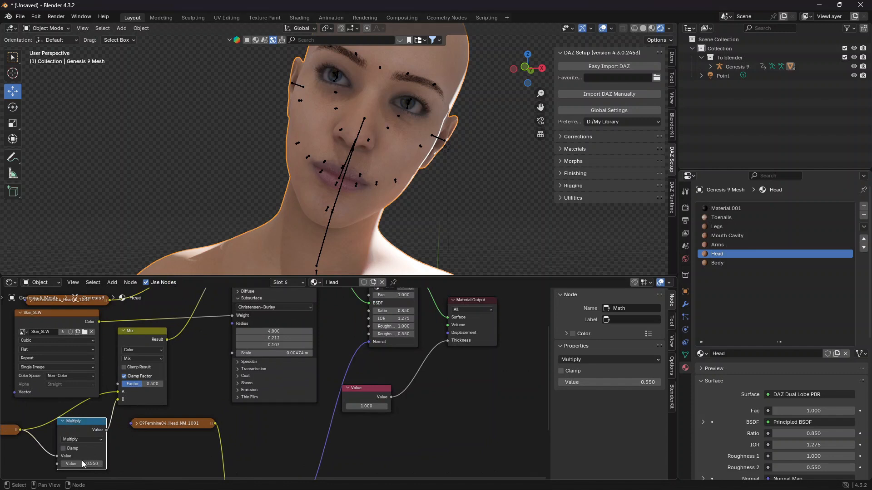
{"action": "mouse_move", "coordinate": [82, 461]}
{"action": "left_mouse_down"}
{"action": "mouse_move", "coordinate": [72, 462]}
{"action": "mouse_move", "coordinate": [98, 464]}
{"action": "left_mouse_up"}
{"action": "scroll", "coordinate": [147, 412], "scroll_direction": "down", "scroll_amount": 2}
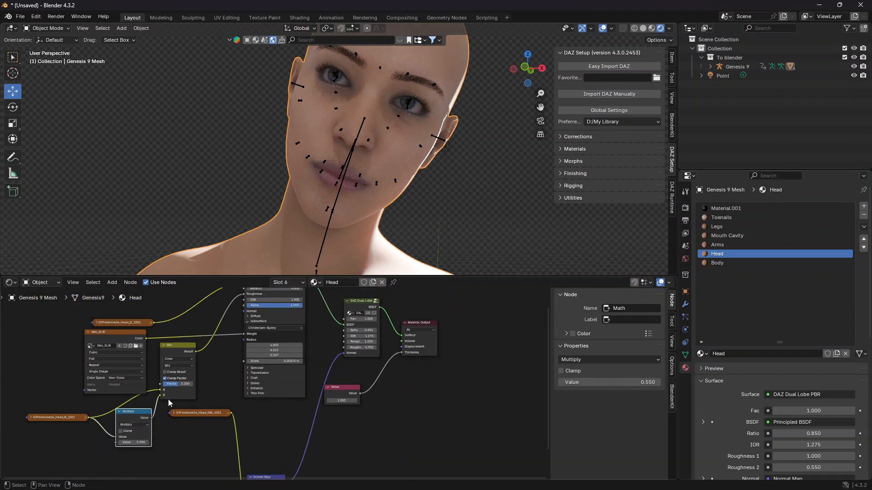
{"action": "mouse_move", "coordinate": [137, 422]}
{"action": "left_mouse_down"}
{"action": "mouse_move", "coordinate": [144, 440]}
{"action": "mouse_move", "coordinate": [151, 426]}
{"action": "left_mouse_up"}
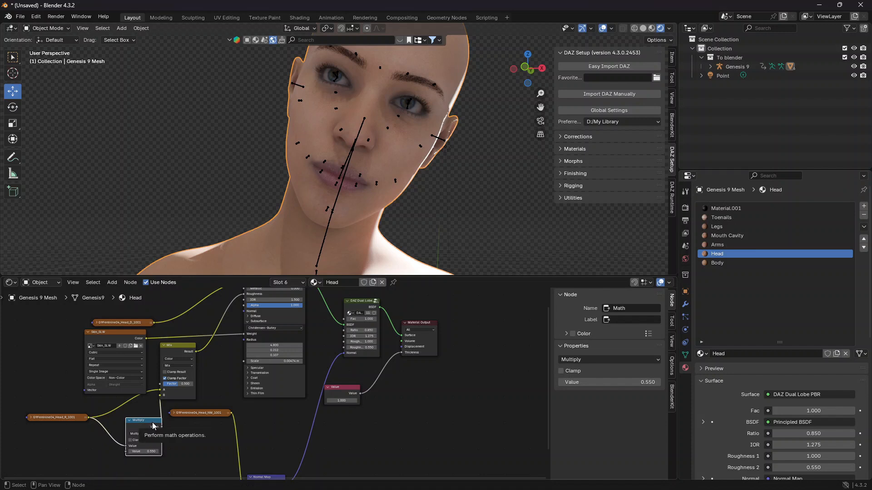
{"action": "left_click_drag", "start_coordinate": [153, 423], "coordinate": [139, 434]}
Replace the Multiply and Mix nodes with a direct link from the head roughness texture to Principled BSDF Roughness, moving the Skin_SLW and head diffuse nodes aside
{"action": "key", "text": "x"}
{"action": "left_click", "coordinate": [183, 351]}
{"action": "key", "text": "x"}
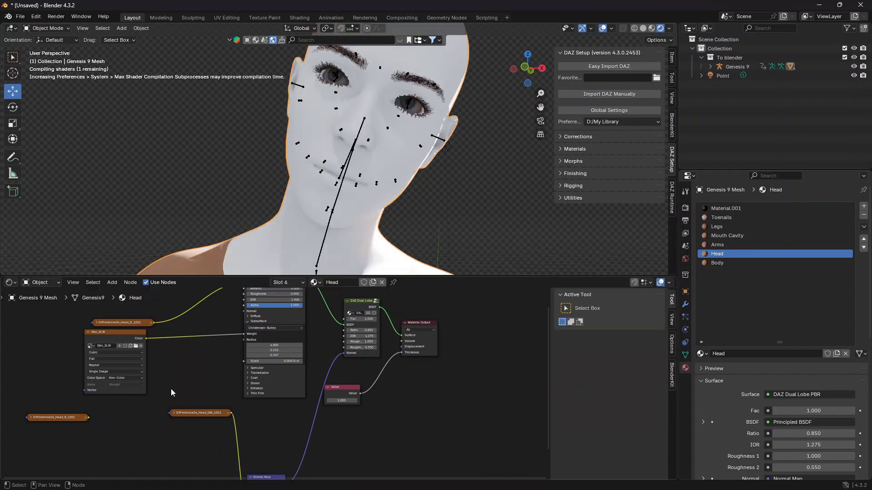
{"action": "left_click_drag", "start_coordinate": [87, 418], "coordinate": [238, 319]}
{"action": "left_click_drag", "start_coordinate": [103, 352], "coordinate": [36, 338]}
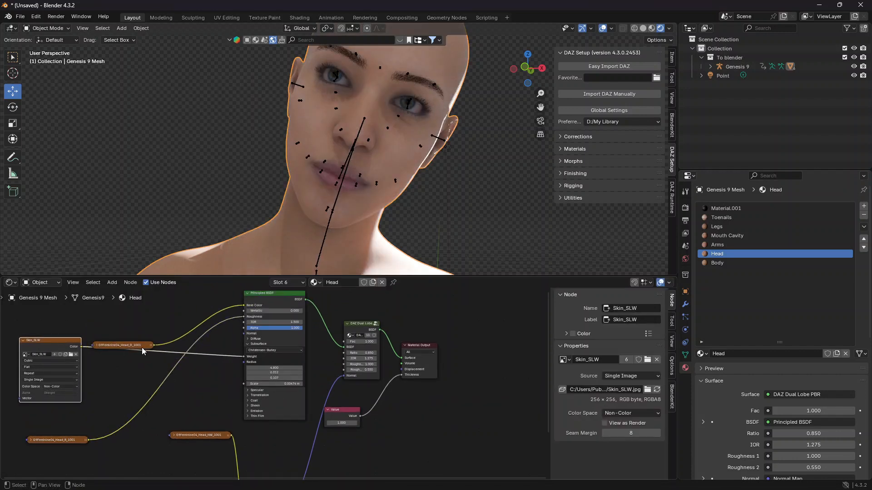
{"action": "left_click_drag", "start_coordinate": [127, 347], "coordinate": [88, 306]}
Insert a Color Ramp node between the head roughness texture and the Principled BSDF's Roughness
{"action": "key", "text": "shift+a"}
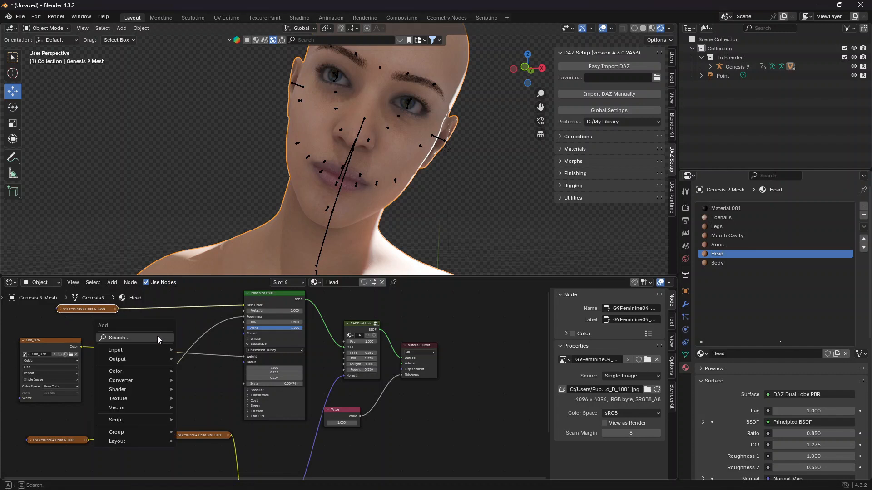
{"action": "type", "text": "colo"}
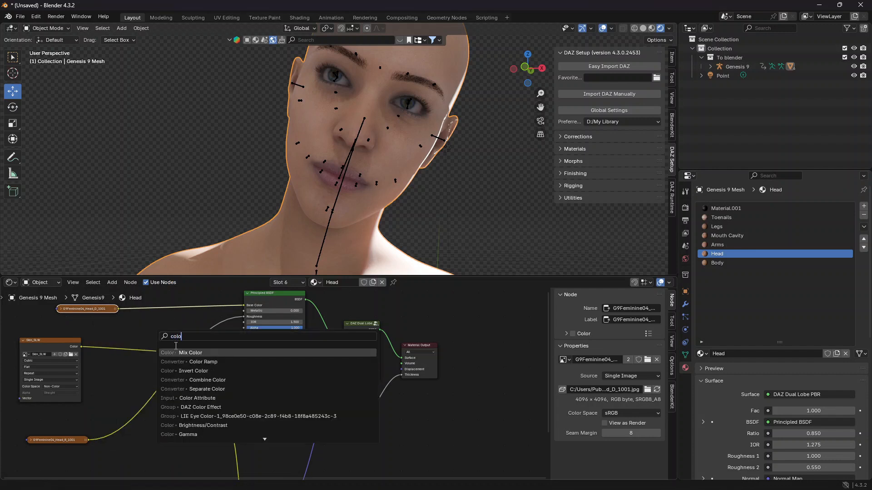
{"action": "left_click", "coordinate": [196, 362]}
{"action": "left_click", "coordinate": [157, 387]}
{"action": "scroll", "coordinate": [240, 396], "scroll_direction": "up", "scroll_amount": 2}
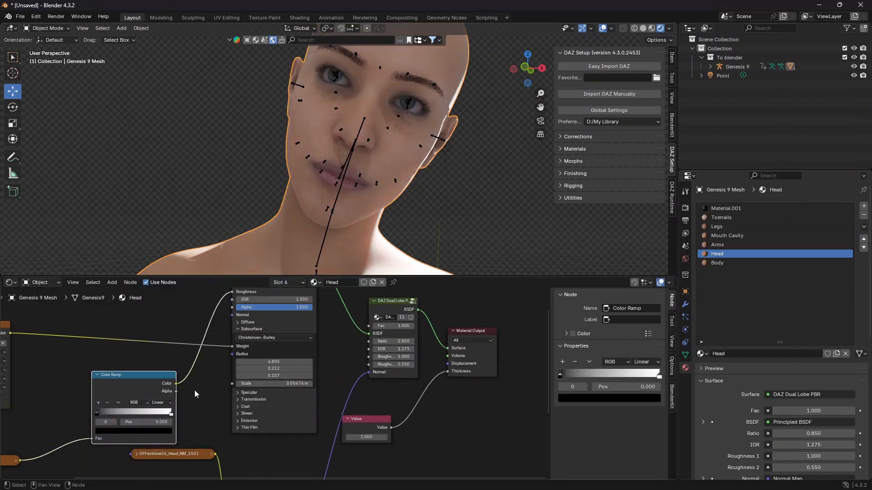
Hide the viewport overlays and turn the view around the head to inspect both sides of the face
{"action": "middle_click_drag", "start_coordinate": [336, 222], "coordinate": [602, 28]}
{"action": "left_click", "coordinate": [603, 29]}
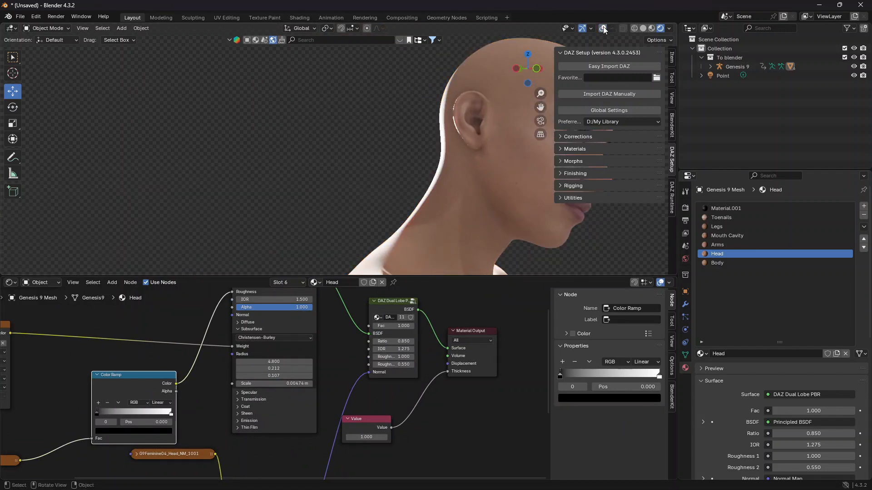
{"action": "left_click_drag", "start_coordinate": [541, 106], "coordinate": [391, 57]}
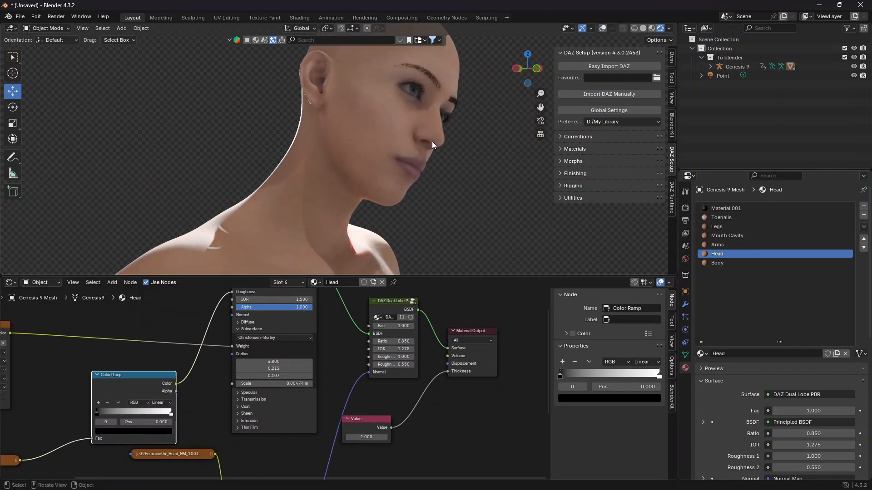
{"action": "middle_click_drag", "start_coordinate": [432, 141], "coordinate": [261, 160]}
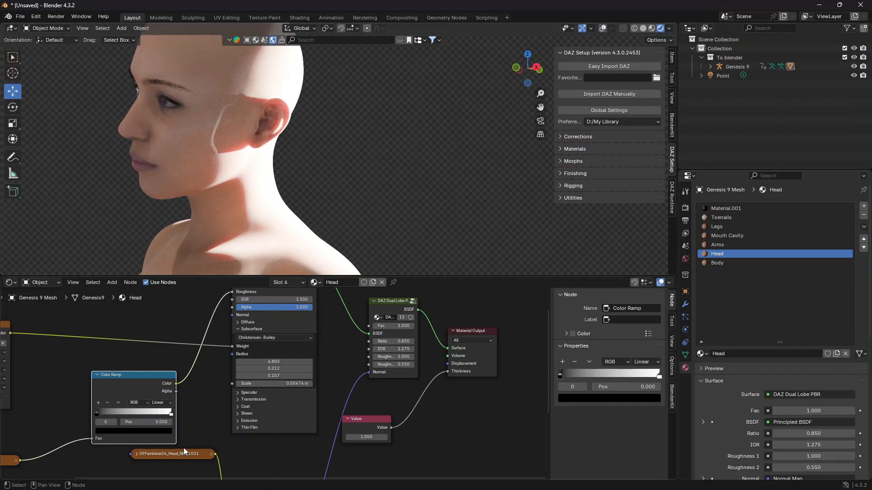
Try shifting the black and white stops of the Color Ramp, keeping them at positions 0.000 and 1.000
{"action": "scroll", "coordinate": [79, 417], "scroll_direction": "up", "scroll_amount": 1}
{"action": "mouse_move", "coordinate": [68, 416]}
{"action": "left_mouse_down"}
{"action": "mouse_move", "coordinate": [128, 419]}
{"action": "mouse_move", "coordinate": [61, 420]}
{"action": "left_mouse_up"}
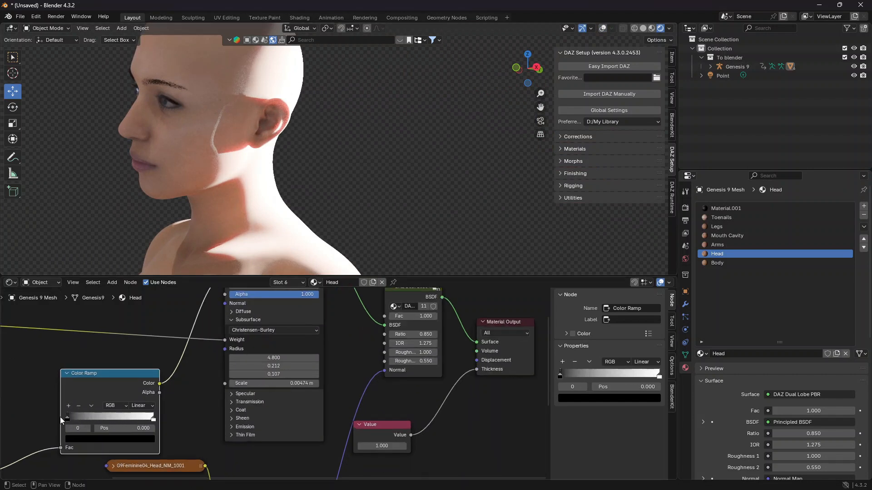
{"action": "left_click_drag", "start_coordinate": [154, 418], "coordinate": [197, 422]}
{"action": "scroll", "coordinate": [192, 400], "scroll_direction": "down", "scroll_amount": 2}
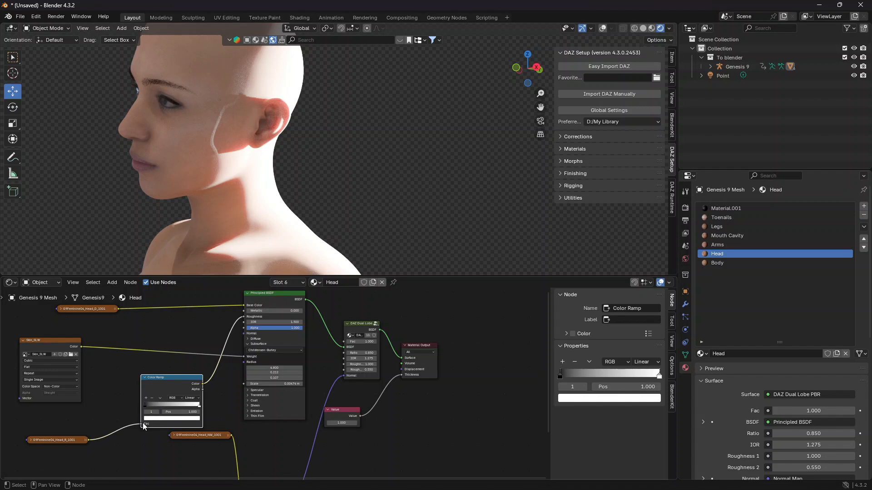
Reconnect the head roughness texture directly to the Principled BSDF's Roughness and delete the Color Ramp node
{"action": "left_click_drag", "start_coordinate": [144, 426], "coordinate": [246, 317]}
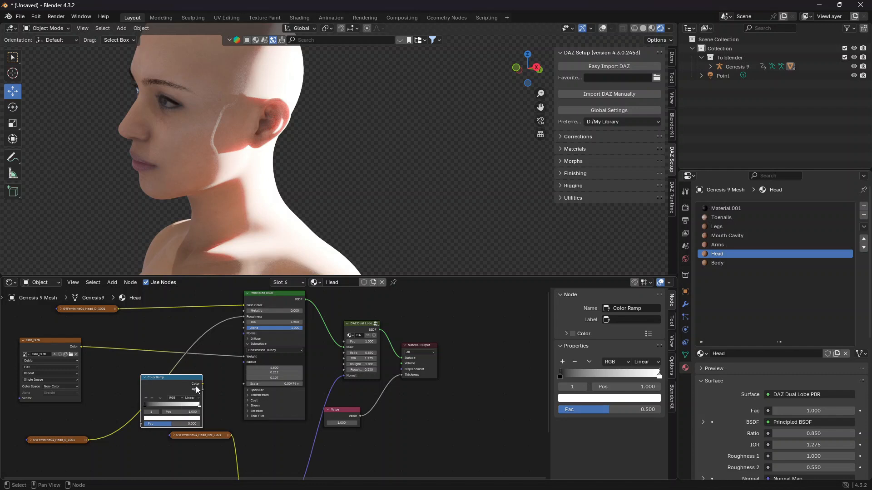
{"action": "key", "text": "x"}
Move the G9Feminine04_Head_NM_1001 texture and the Normal Map node next to the head roughness texture
{"action": "scroll", "coordinate": [320, 382], "scroll_direction": "up", "scroll_amount": 4}
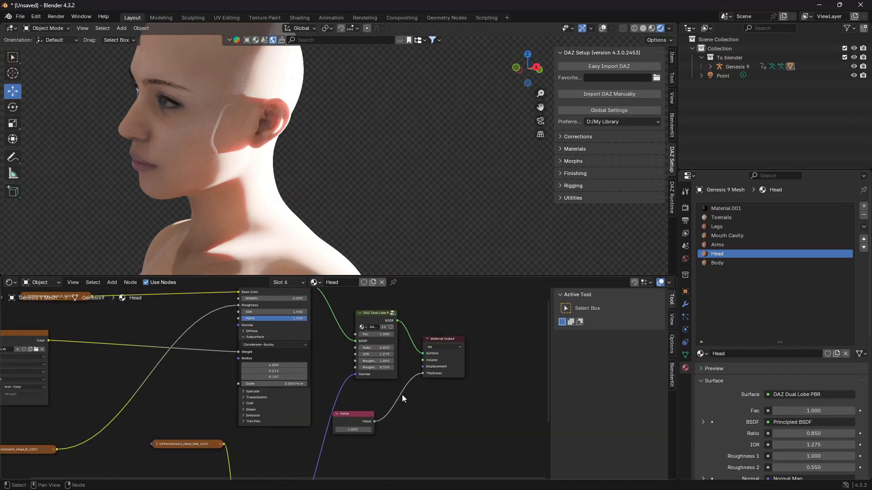
{"action": "left_click_drag", "start_coordinate": [549, 377], "coordinate": [548, 441]}
{"action": "scroll", "coordinate": [409, 393], "scroll_direction": "down", "scroll_amount": 4}
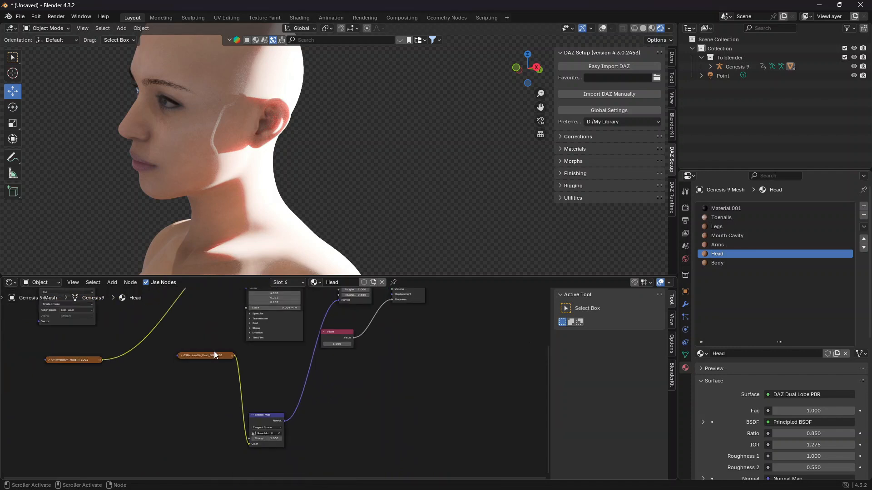
{"action": "left_click_drag", "start_coordinate": [214, 353], "coordinate": [69, 382]}
{"action": "left_click_drag", "start_coordinate": [263, 414], "coordinate": [179, 349]}
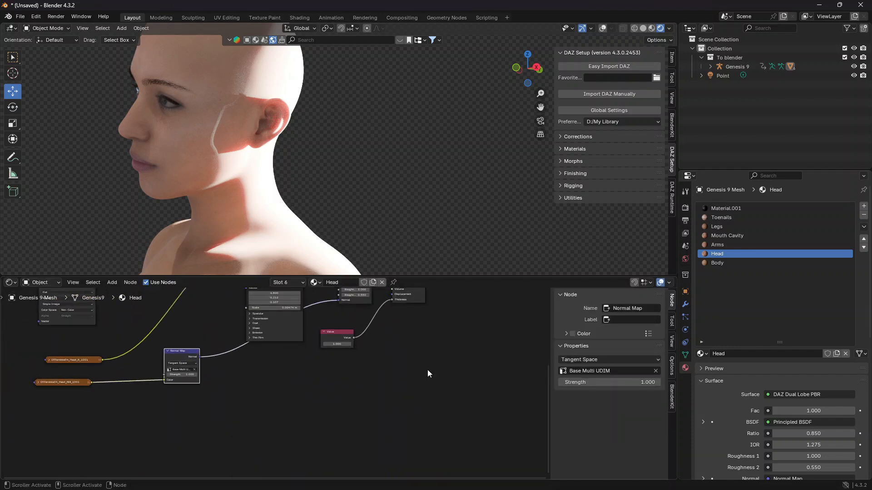
{"action": "left_click_drag", "start_coordinate": [547, 419], "coordinate": [549, 373]}
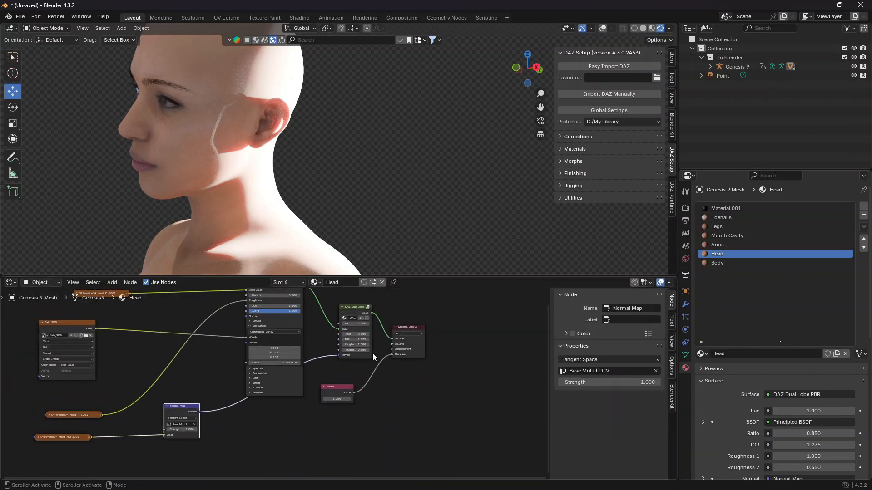
Reroute the Normal Map output from the DAZ Dual Lobe PBR to the Principled BSDF's Normal, and move the Normal Map node closer to it
{"action": "left_click_drag", "start_coordinate": [338, 355], "coordinate": [241, 399]}
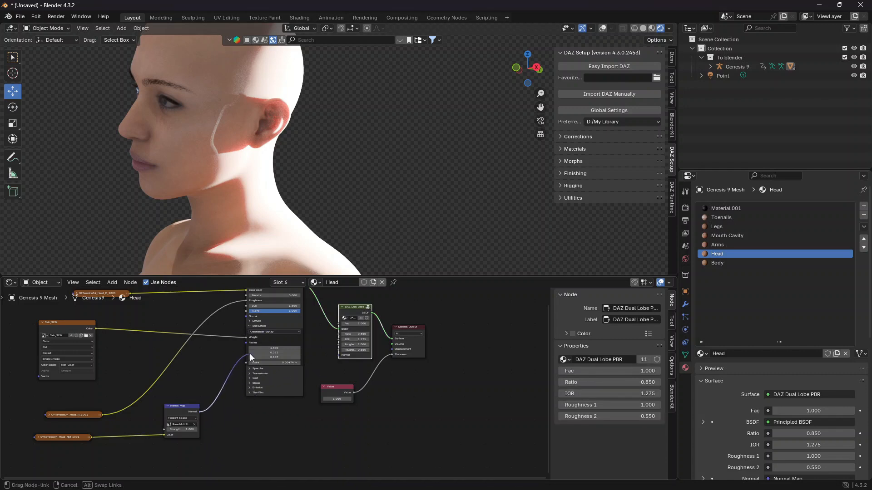
{"action": "left_click_drag", "start_coordinate": [250, 357], "coordinate": [242, 377]}
{"action": "scroll", "coordinate": [242, 377], "scroll_direction": "up", "scroll_amount": 2}
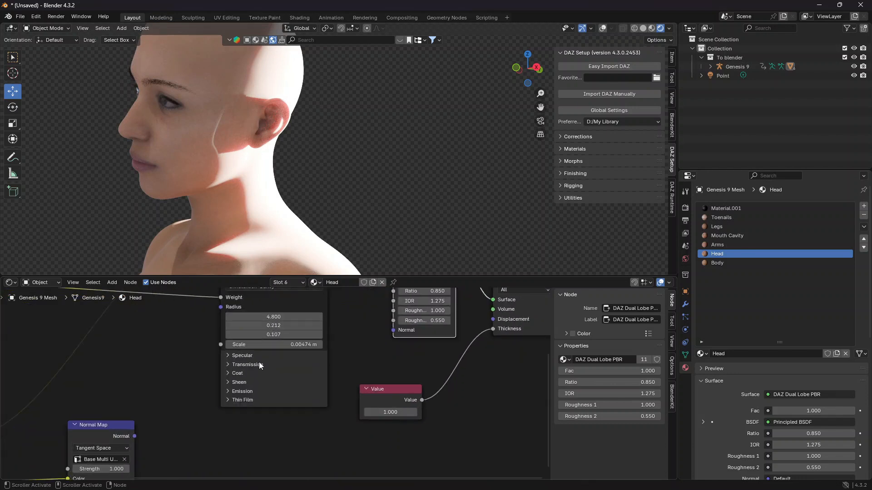
{"action": "scroll", "coordinate": [264, 363], "scroll_direction": "down", "scroll_amount": 1}
{"action": "scroll", "coordinate": [285, 353], "scroll_direction": "down", "scroll_amount": 1}
{"action": "scroll", "coordinate": [285, 353], "scroll_direction": "down", "scroll_amount": 1}
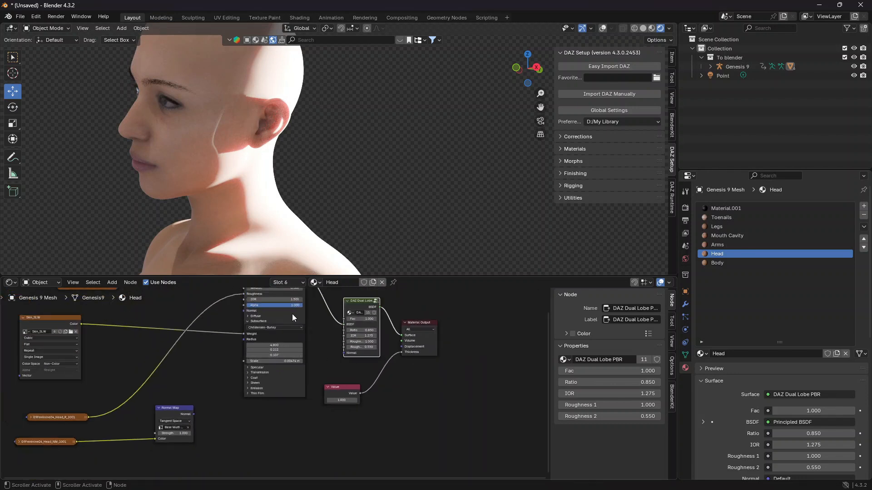
{"action": "mouse_move", "coordinate": [194, 414]}
{"action": "left_mouse_down"}
{"action": "mouse_move", "coordinate": [243, 337]}
{"action": "mouse_move", "coordinate": [244, 311]}
{"action": "left_mouse_up"}
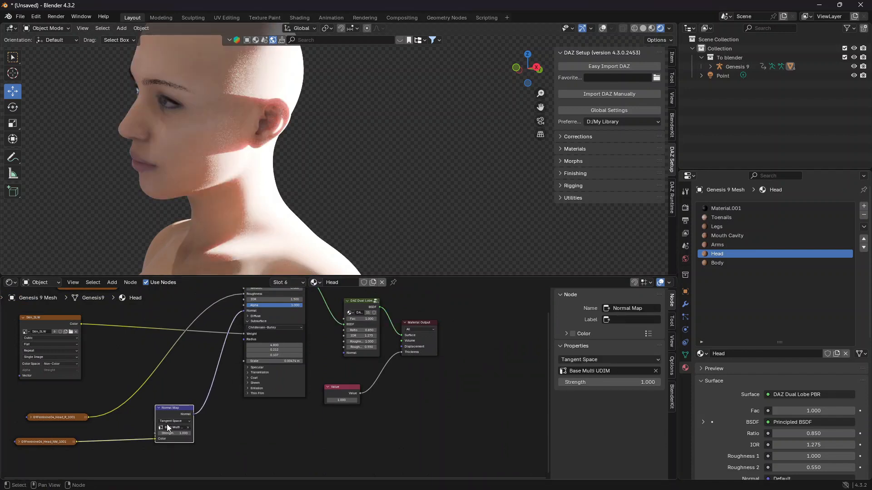
{"action": "left_click_drag", "start_coordinate": [167, 426], "coordinate": [202, 382]}
Try a Normal Map Strength of 1.100 while viewing the ear and neck up close, and reset it to 1
{"action": "scroll", "coordinate": [245, 190], "scroll_direction": "up", "scroll_amount": 4}
{"action": "middle_click_drag", "start_coordinate": [231, 195], "coordinate": [246, 197]}
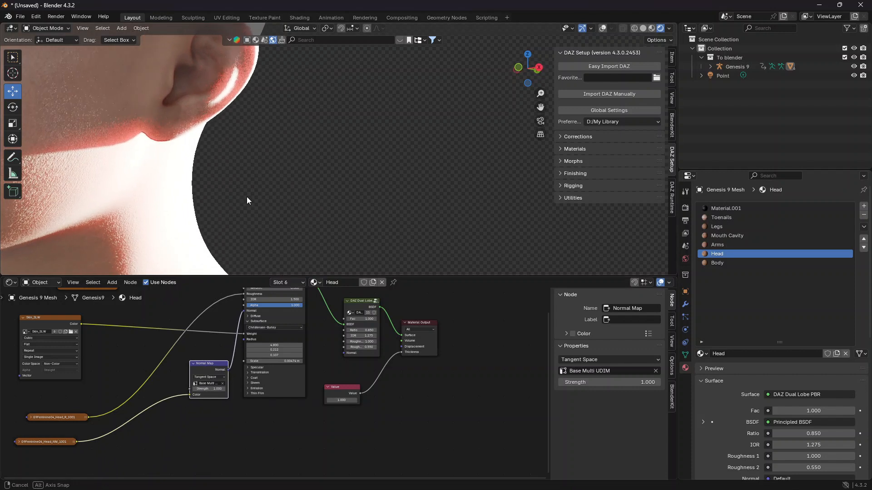
{"action": "scroll", "coordinate": [275, 382], "scroll_direction": "up", "scroll_amount": 1}
{"action": "mouse_move", "coordinate": [198, 390]}
{"action": "left_mouse_down"}
{"action": "mouse_move", "coordinate": [184, 389]}
{"action": "mouse_move", "coordinate": [205, 389]}
{"action": "left_mouse_up"}
{"action": "left_click", "coordinate": [205, 390]}
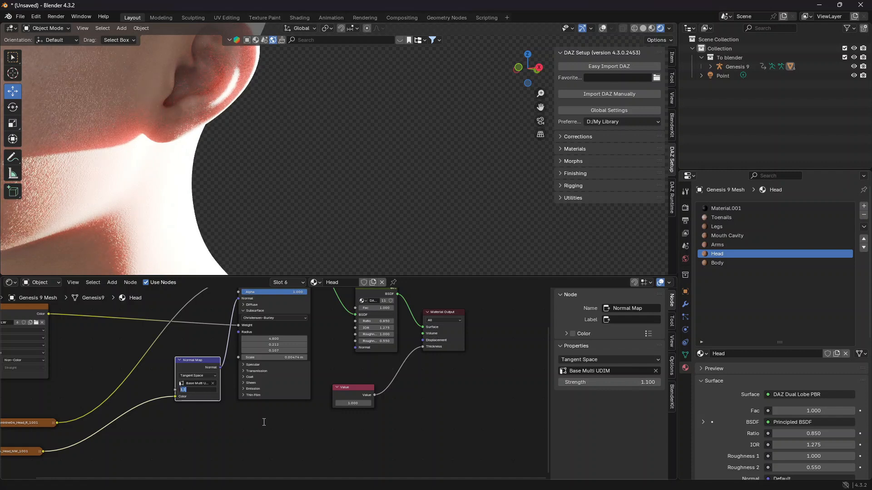
{"action": "type", "text": "1"}
{"action": "key", "text": "Return"}
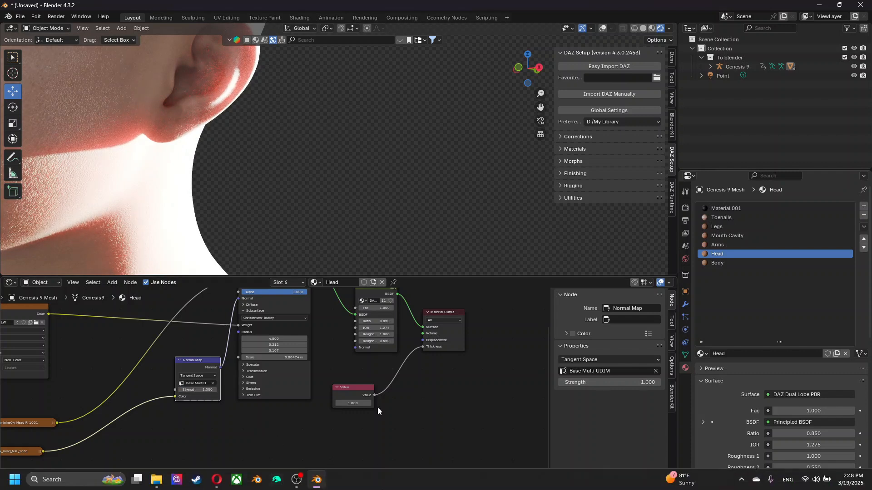
Compare the facial skin detail with the Normal Map Strength at 0, and restore the Strength to 1
{"action": "middle_click_drag", "start_coordinate": [100, 101], "coordinate": [292, 178], "text": "shift"}
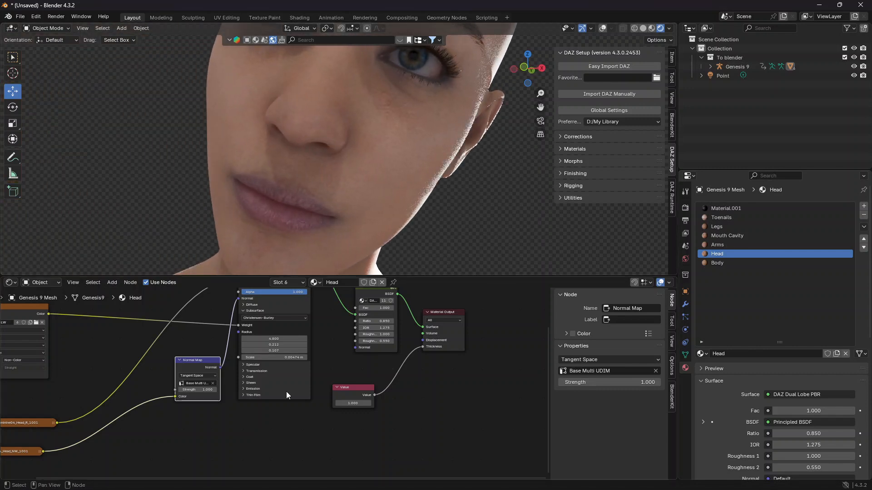
{"action": "scroll", "coordinate": [239, 404], "scroll_direction": "up", "scroll_amount": 2}
{"action": "mouse_move", "coordinate": [172, 392]}
{"action": "left_mouse_down"}
{"action": "mouse_move", "coordinate": [213, 392]}
{"action": "mouse_move", "coordinate": [167, 392]}
{"action": "left_mouse_up"}
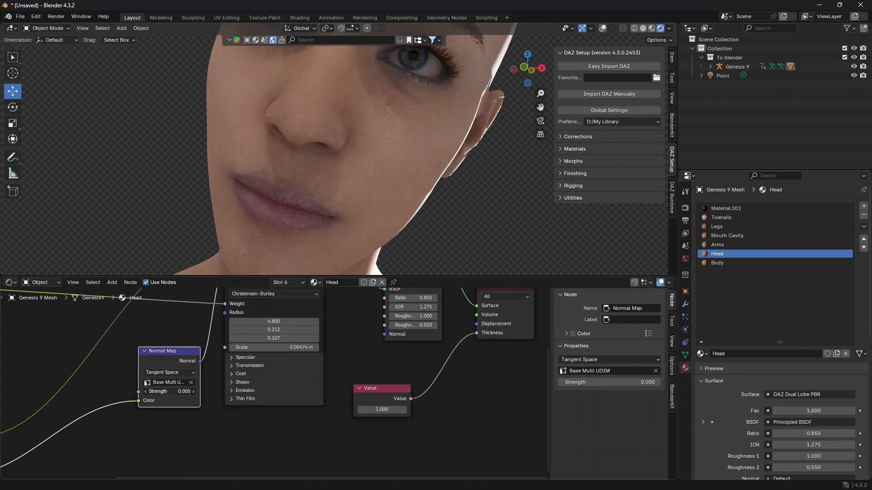
{"action": "left_click", "coordinate": [170, 392]}
{"action": "type", "text": "1"}
{"action": "key", "text": "Return"}
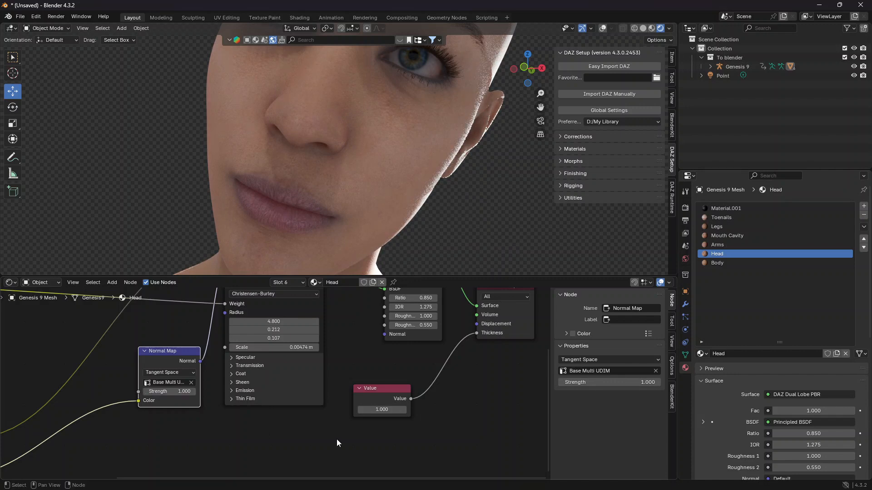
Remove the DAZ Dual Lobe PBR node so the Principled BSDF feeds the Material Output's Surface directly, and check the head's shading from several angles
{"action": "scroll", "coordinate": [339, 436], "scroll_direction": "down", "scroll_amount": 4}
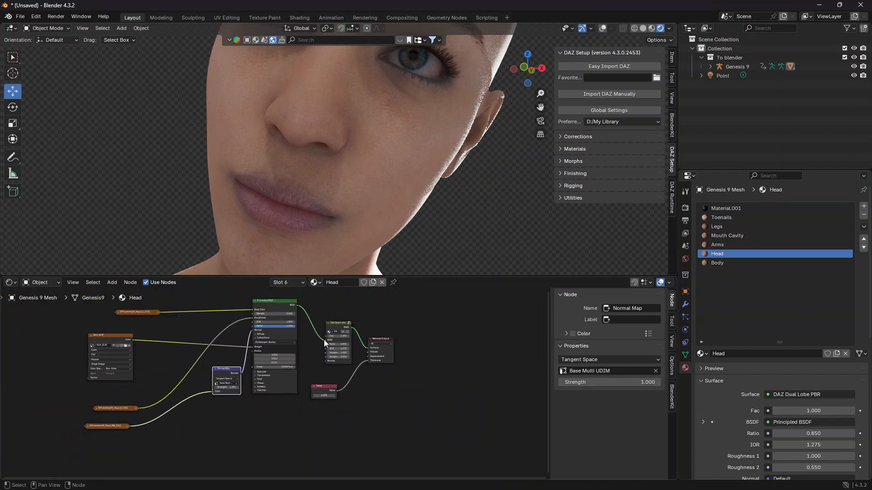
{"action": "left_click_drag", "start_coordinate": [325, 340], "coordinate": [470, 357]}
{"action": "key", "text": "x"}
{"action": "scroll", "coordinate": [230, 469], "scroll_direction": "up", "scroll_amount": 4}
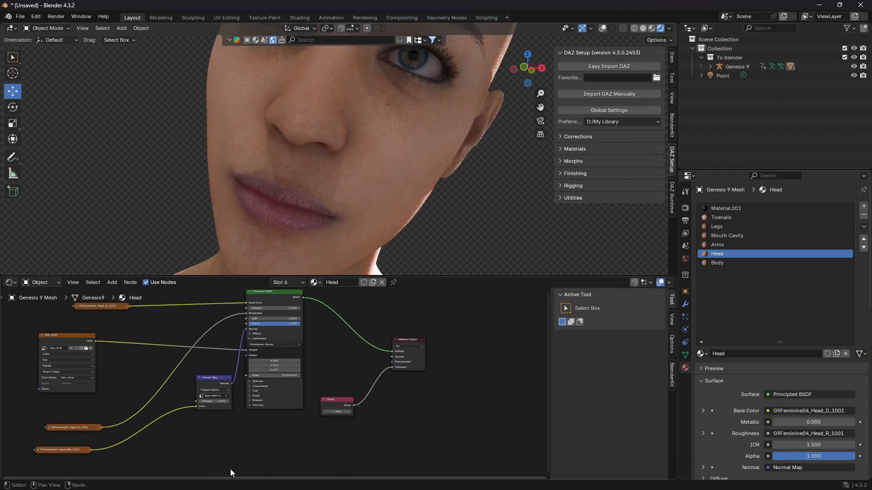
{"action": "scroll", "coordinate": [421, 231], "scroll_direction": "down", "scroll_amount": 4}
{"action": "middle_click_drag", "start_coordinate": [407, 181], "coordinate": [405, 188]}
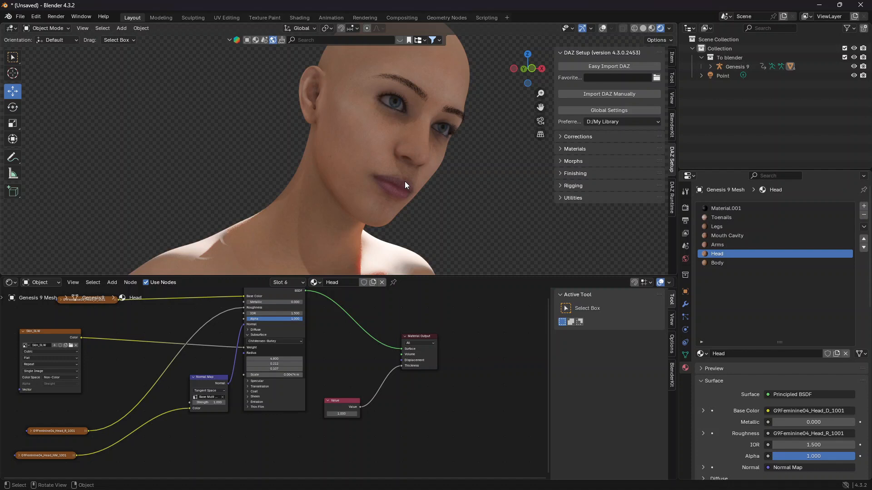
{"action": "middle_click_drag", "start_coordinate": [389, 163], "coordinate": [350, 161]}
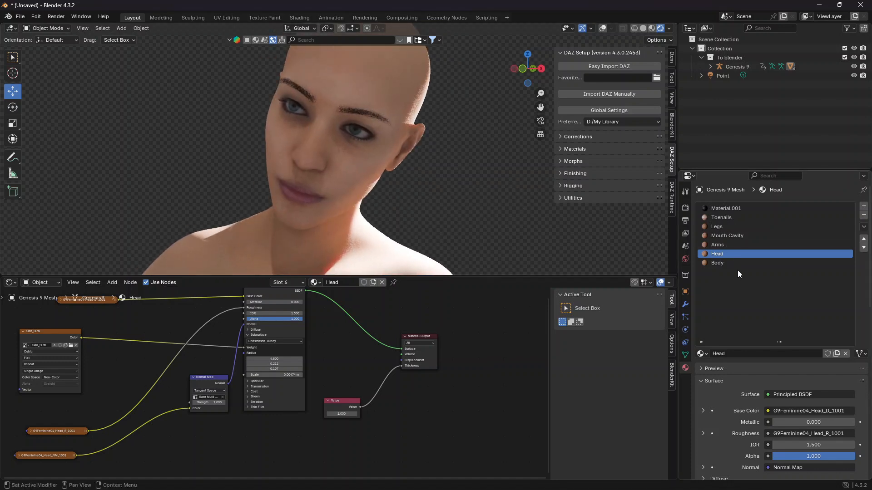
Look through the node setups of the Toenails, Legs, Mouth Cavity, Arms, Head and Body materials on the Genesis 9 mesh
{"action": "scroll", "coordinate": [255, 382], "scroll_direction": "down", "scroll_amount": 2}
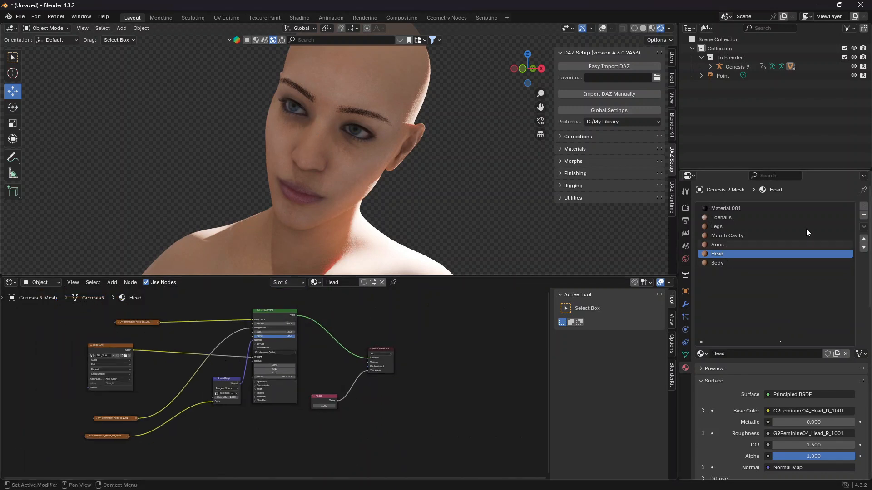
{"action": "left_click", "coordinate": [730, 262]}
{"action": "left_click", "coordinate": [727, 243]}
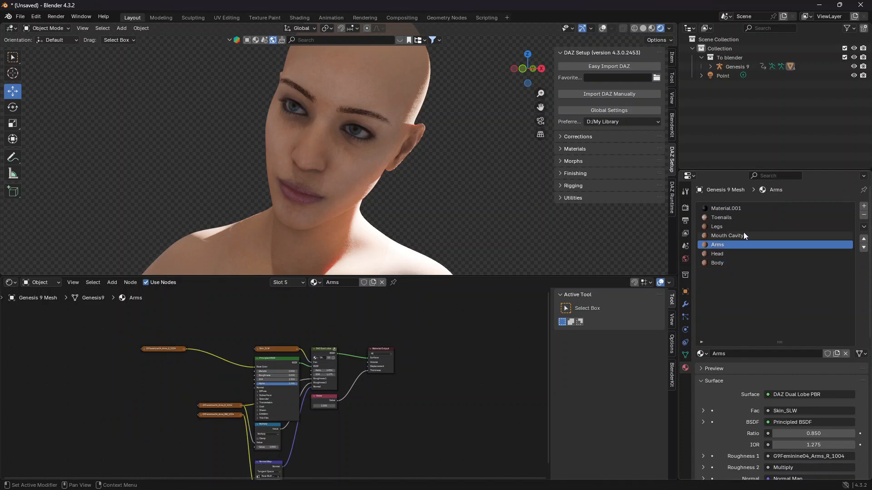
{"action": "left_click", "coordinate": [743, 234]}
{"action": "left_click", "coordinate": [735, 224]}
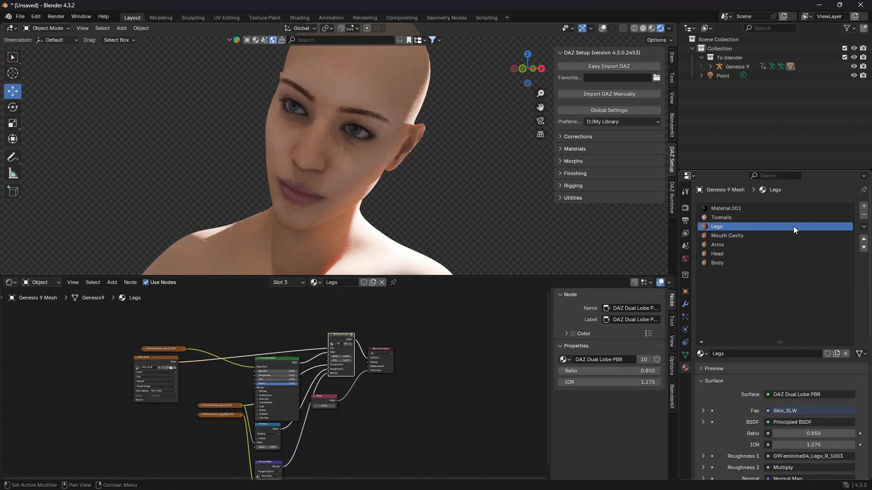
{"action": "left_click", "coordinate": [737, 217]}
{"action": "left_click", "coordinate": [735, 225]}
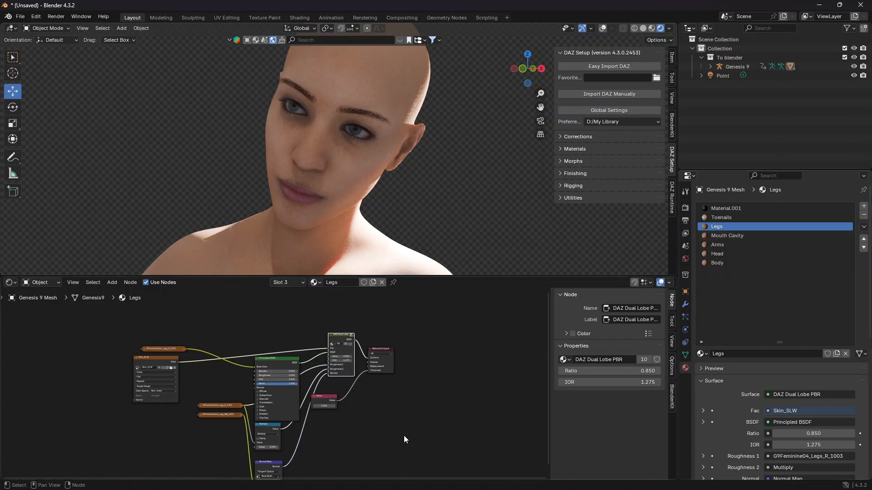
{"action": "left_click", "coordinate": [747, 236]}
{"action": "left_click", "coordinate": [743, 245]}
{"action": "left_click", "coordinate": [740, 254]}
{"action": "left_click", "coordinate": [740, 264]}
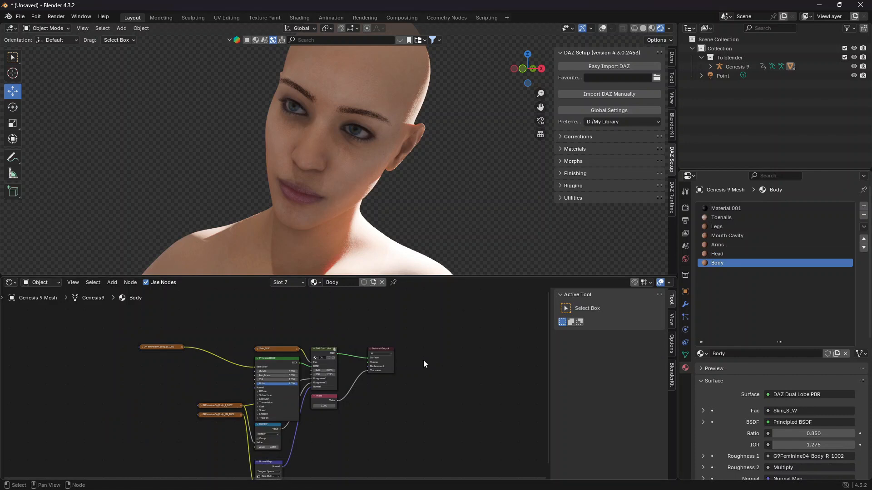
{"action": "mouse_move", "coordinate": [348, 479]}
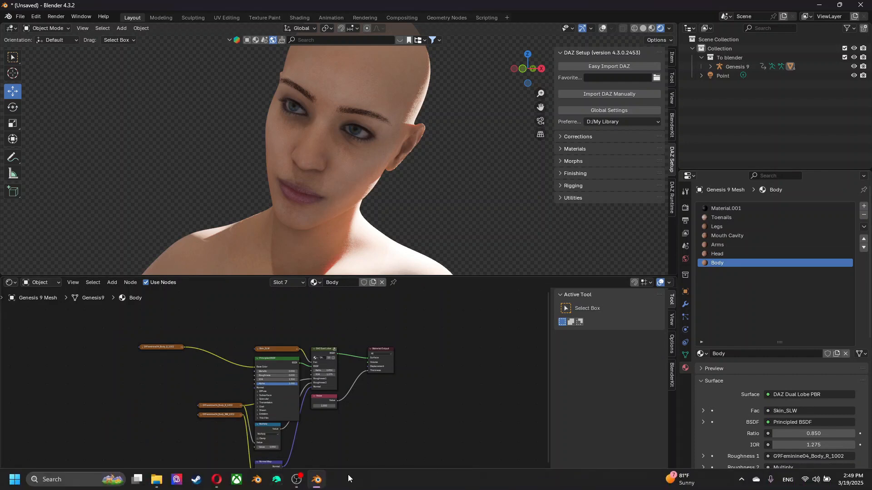
{"action": "left_click", "coordinate": [296, 480]}
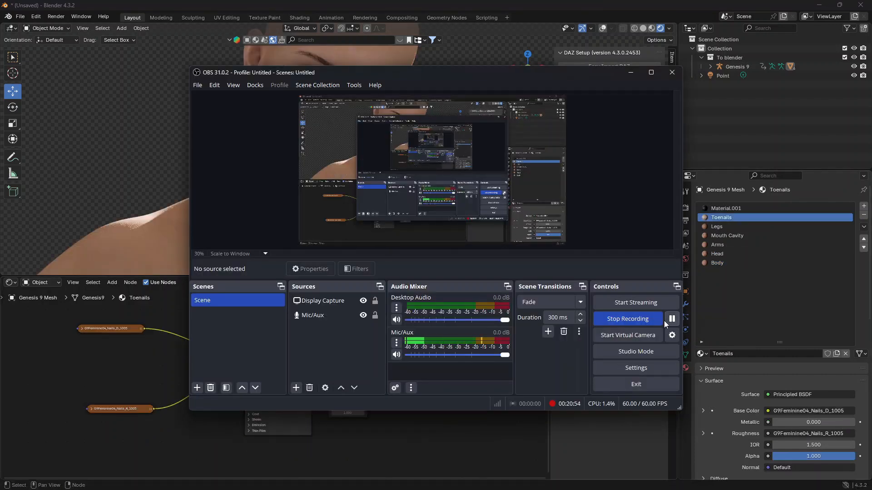
{"action": "left_click", "coordinate": [486, 437]}
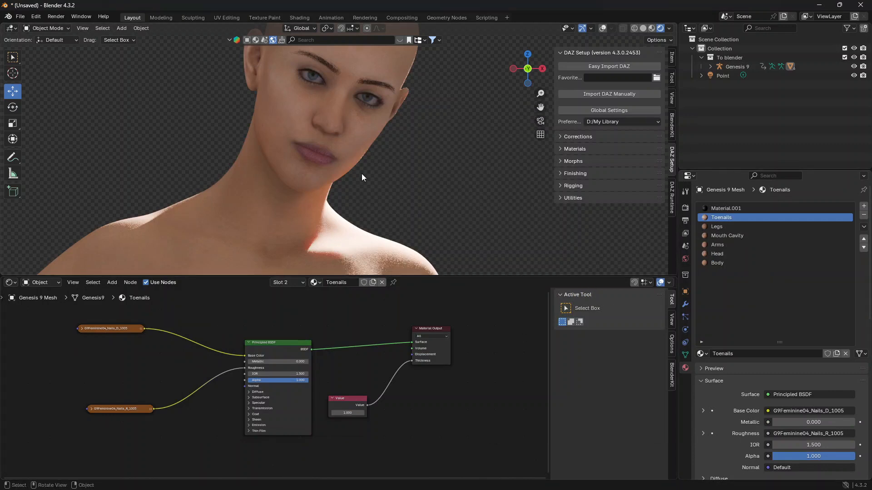
Review the reworked Principled BSDF node setups of the Legs, Mouth Cavity, Arms, Head and Body materials
{"action": "left_click", "coordinate": [735, 229]}
{"action": "left_click", "coordinate": [735, 236]}
{"action": "left_click", "coordinate": [736, 244]}
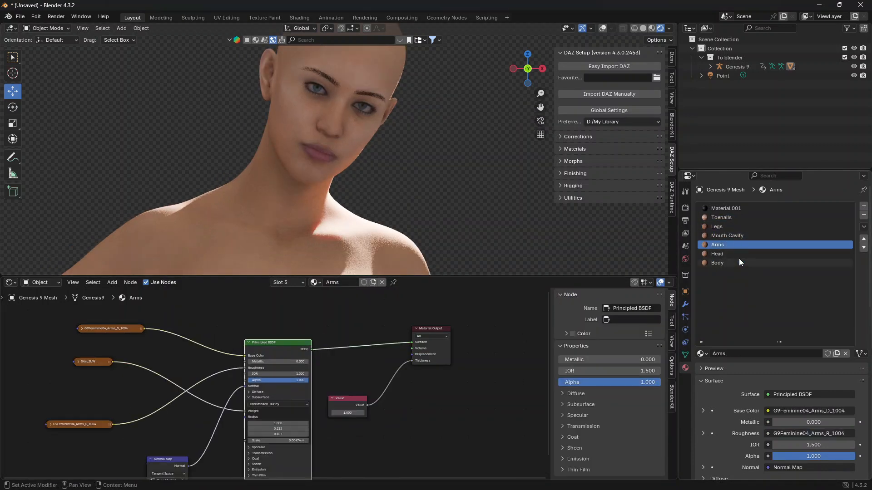
{"action": "left_click", "coordinate": [740, 256]}
{"action": "left_click", "coordinate": [734, 263]}
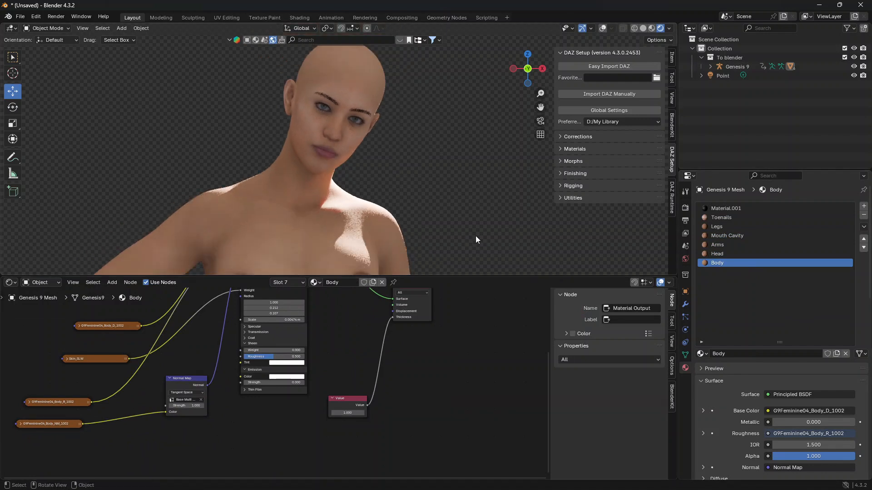
Select the Head material and move its G9Feminine04_Head_D_1001 texture node up and closer to the Principled BSDF
{"action": "left_click", "coordinate": [753, 255]}
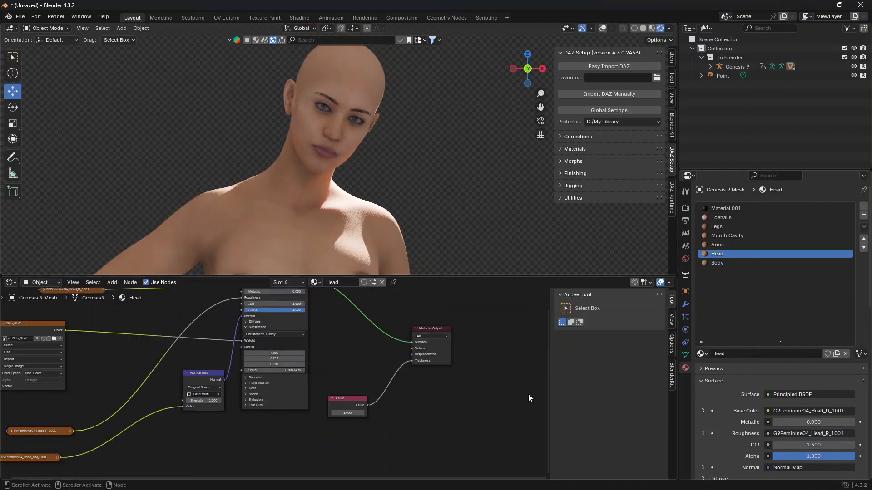
{"action": "left_click_drag", "start_coordinate": [548, 396], "coordinate": [549, 347]}
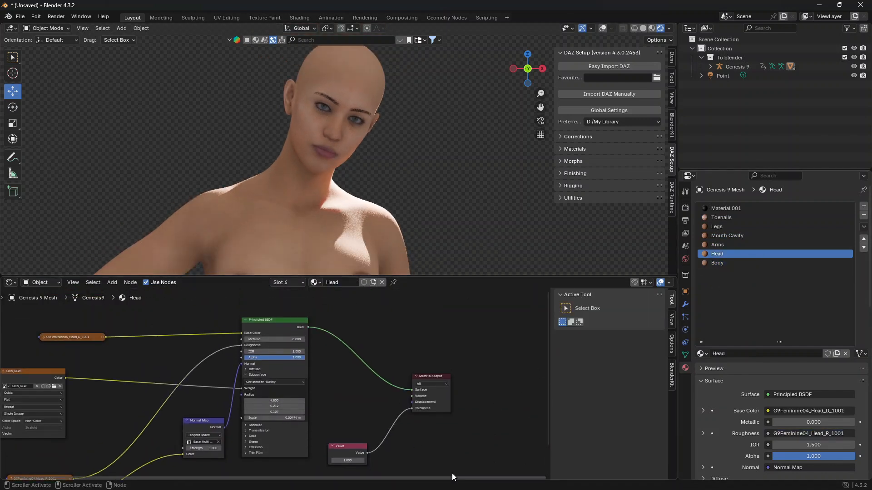
{"action": "left_click_drag", "start_coordinate": [448, 475], "coordinate": [358, 426]}
{"action": "scroll", "coordinate": [325, 195], "scroll_direction": "up", "scroll_amount": 3}
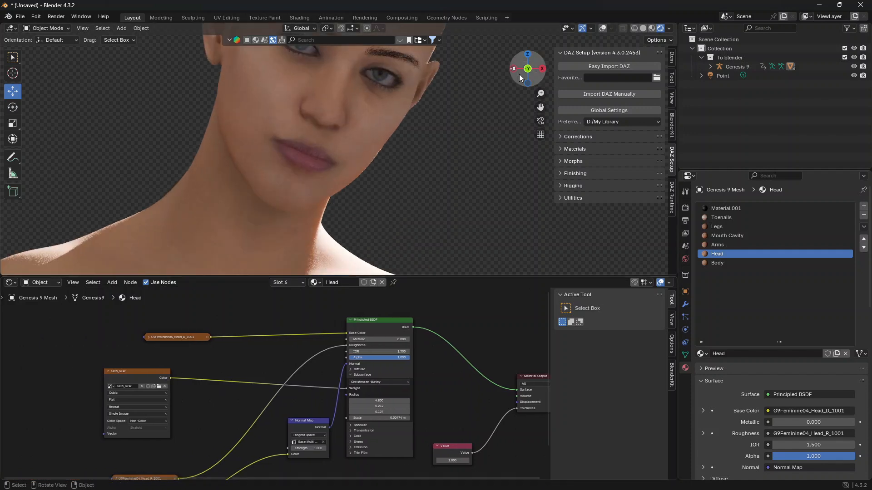
{"action": "left_click_drag", "start_coordinate": [536, 110], "coordinate": [561, 151]}
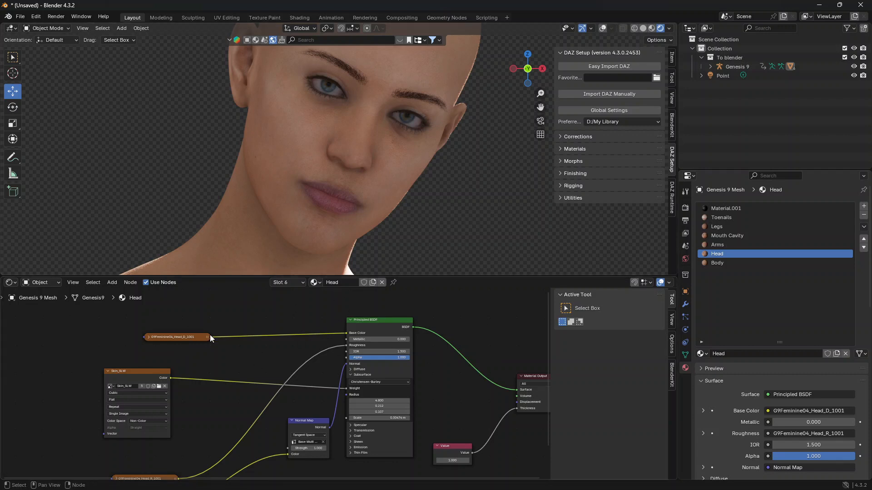
{"action": "scroll", "coordinate": [200, 334], "scroll_direction": "up", "scroll_amount": 1}
{"action": "left_click_drag", "start_coordinate": [171, 334], "coordinate": [221, 313]}
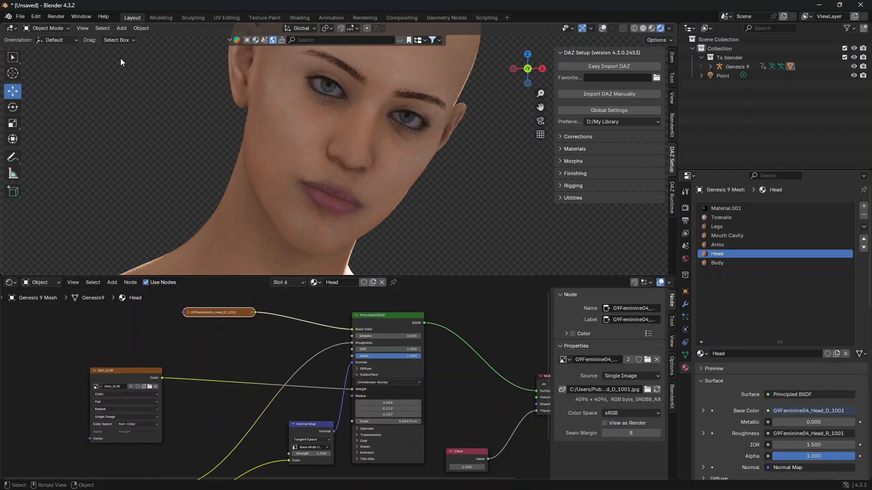
Switch the mesh to Texture Paint mode and set the brush color to a dark reddish brown
{"action": "left_click", "coordinate": [50, 28]}
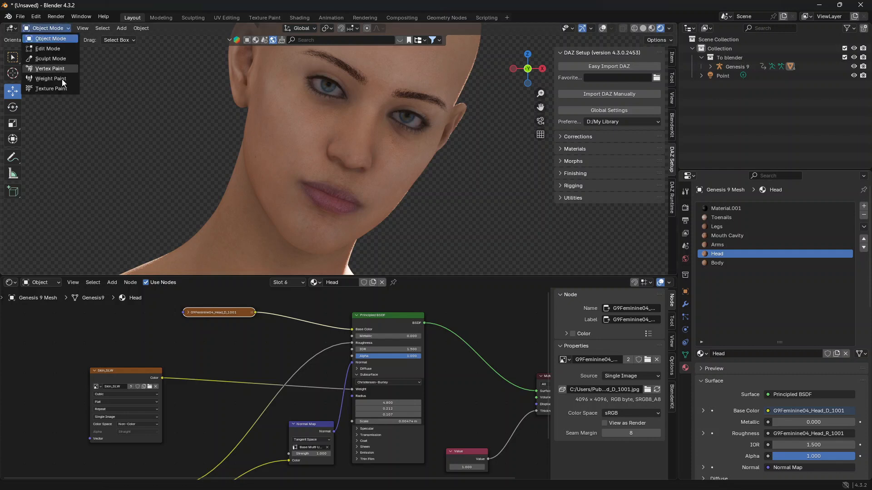
{"action": "left_click", "coordinate": [40, 89]}
{"action": "scroll", "coordinate": [518, 152], "scroll_direction": "up", "scroll_amount": 2}
{"action": "middle_click_drag", "start_coordinate": [544, 56], "coordinate": [531, 103], "text": "shift"}
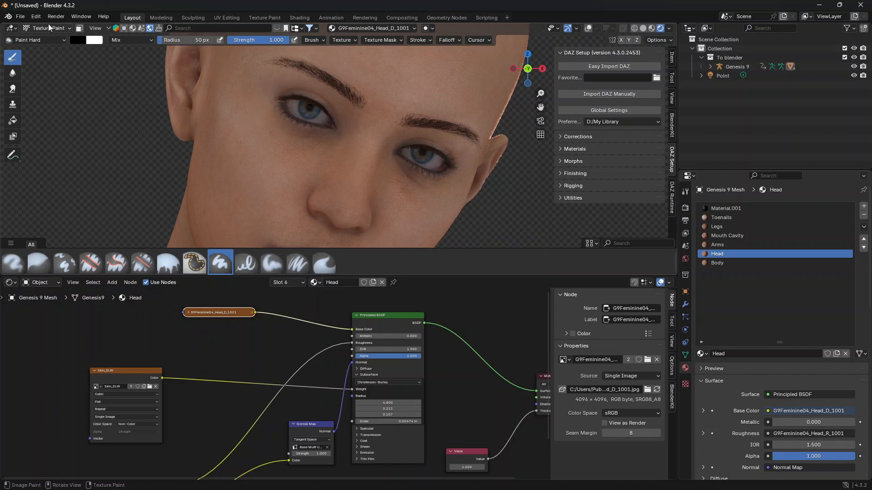
{"action": "left_click", "coordinate": [75, 41]}
{"action": "left_click_drag", "start_coordinate": [152, 93], "coordinate": [152, 80]}
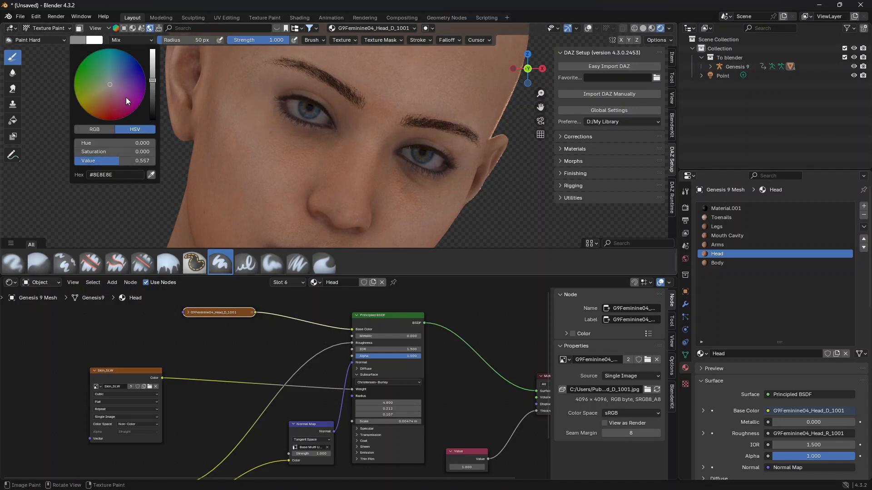
{"action": "left_click", "coordinate": [101, 112]}
{"action": "left_click_drag", "start_coordinate": [101, 112], "coordinate": [100, 114]}
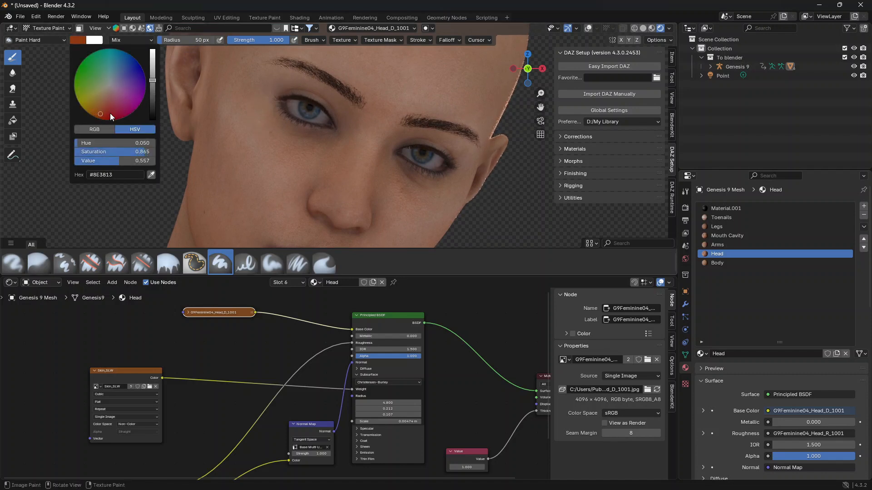
{"action": "left_click_drag", "start_coordinate": [152, 91], "coordinate": [152, 99]}
Reduce the brush radius to 7 px and paint a test dot on the skin beside the eye
{"action": "key", "text": "f"}
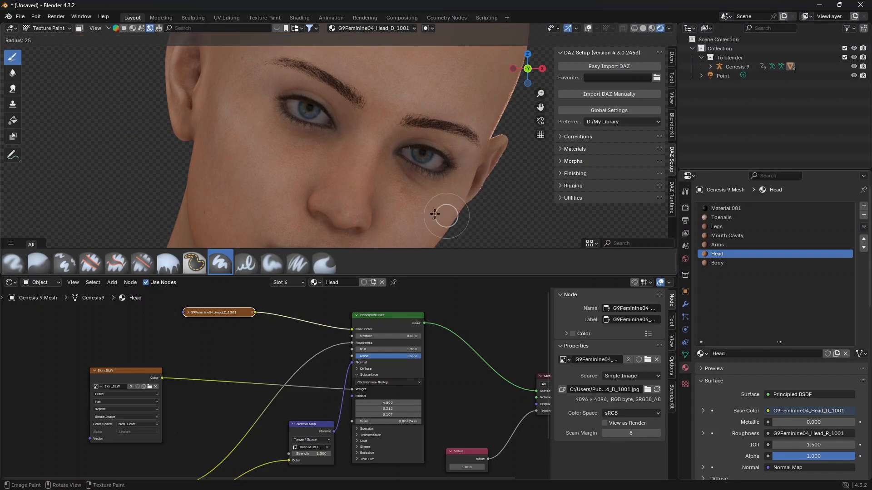
{"action": "left_click", "coordinate": [427, 206]}
{"action": "scroll", "coordinate": [228, 128], "scroll_direction": "up", "scroll_amount": 1}
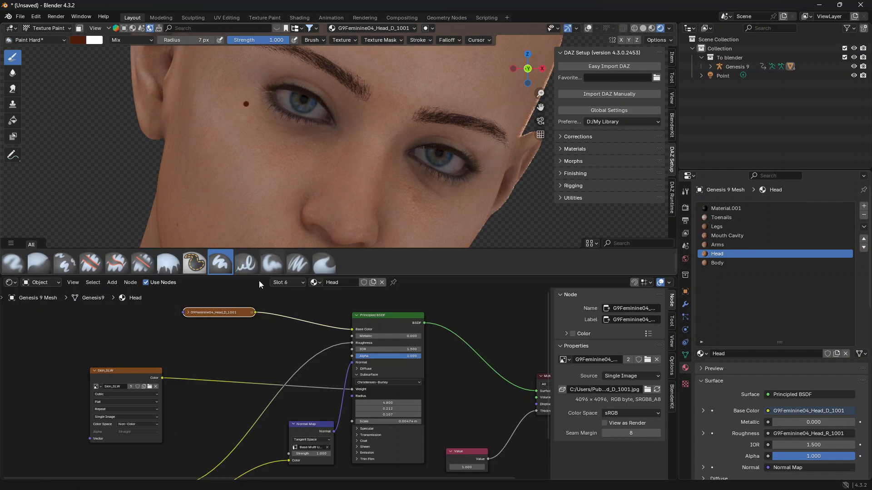
Choose the Paint Soft brush with Strength 0.496 and paint a small faint mole on the skin beside the eye
{"action": "left_click", "coordinate": [272, 263]}
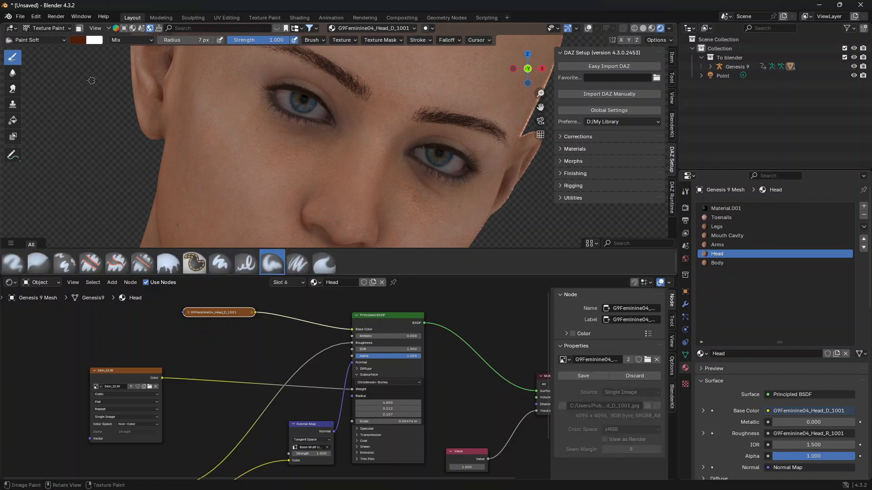
{"action": "left_click_drag", "start_coordinate": [274, 40], "coordinate": [247, 40]}
{"action": "scroll", "coordinate": [433, 160], "scroll_direction": "down", "scroll_amount": 2}
{"action": "scroll", "coordinate": [458, 145], "scroll_direction": "down", "scroll_amount": 3}
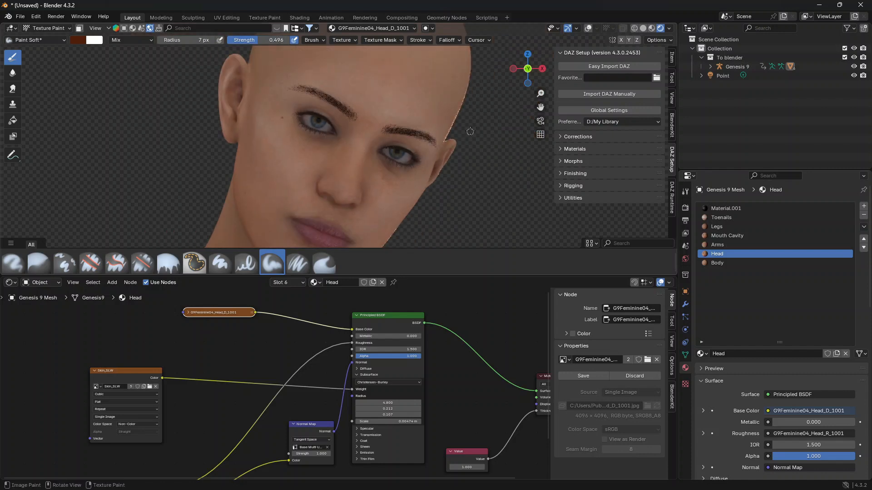
Try painting looping freehand lines across the forehead, and undo the stroke
{"action": "mouse_move", "coordinate": [384, 102]}
{"action": "left_mouse_down"}
{"action": "mouse_move", "coordinate": [391, 92]}
{"action": "mouse_move", "coordinate": [254, 78]}
{"action": "left_mouse_up"}
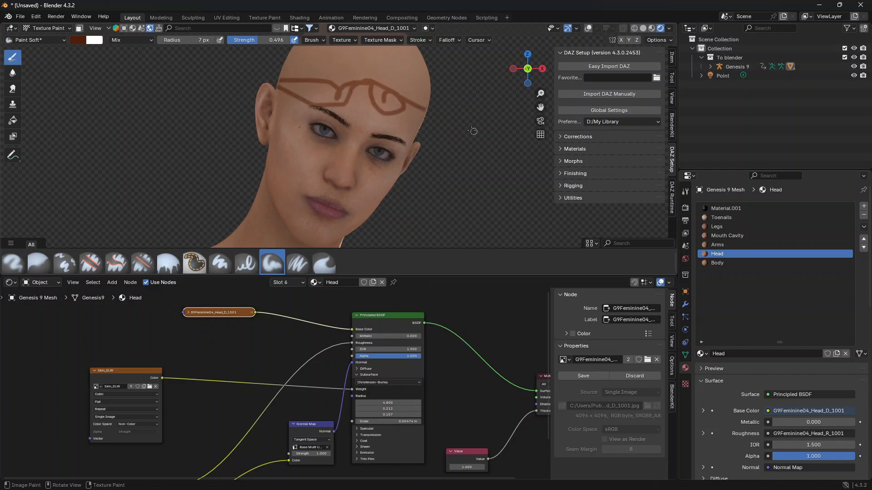
{"action": "key", "text": "ctrl+z"}
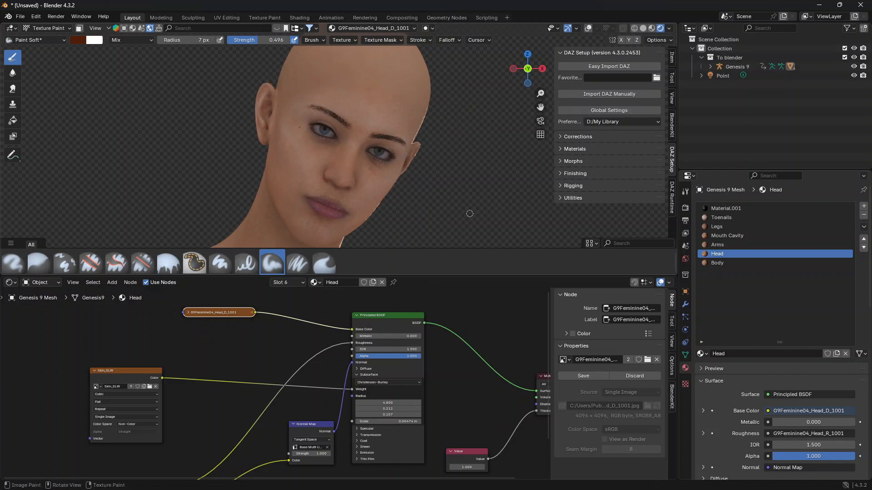
{"action": "scroll", "coordinate": [384, 195], "scroll_direction": "up", "scroll_amount": 4}
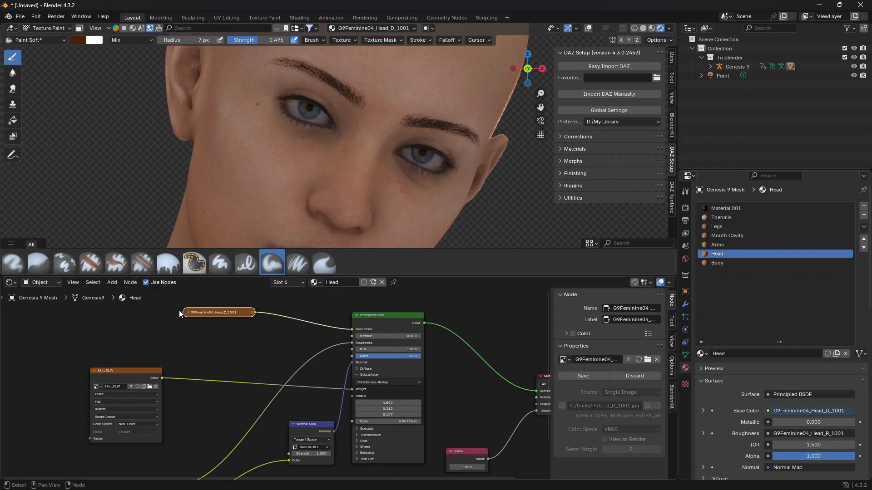
Return to Object Mode, expand the G9Feminine04_Head_D_1001 texture node and copy its image name
{"action": "left_click", "coordinate": [57, 28]}
{"action": "left_click", "coordinate": [50, 38]}
{"action": "scroll", "coordinate": [65, 300], "scroll_direction": "down", "scroll_amount": 1}
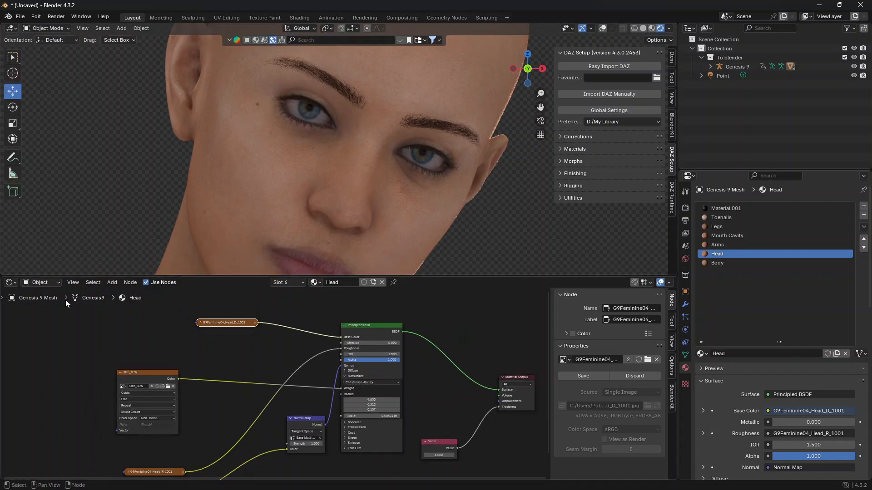
{"action": "left_click", "coordinate": [9, 282]}
{"action": "scroll", "coordinate": [225, 413], "scroll_direction": "up", "scroll_amount": 2}
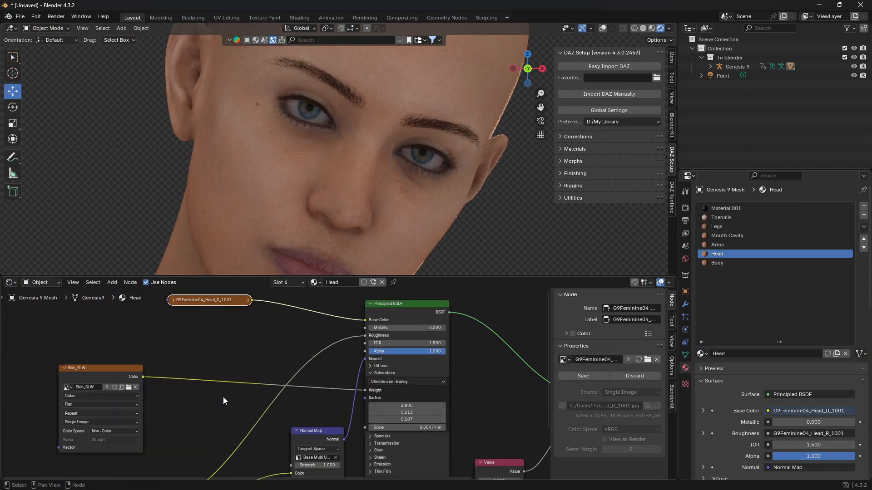
{"action": "left_click", "coordinate": [164, 294]}
{"action": "double_click", "coordinate": [197, 314]}
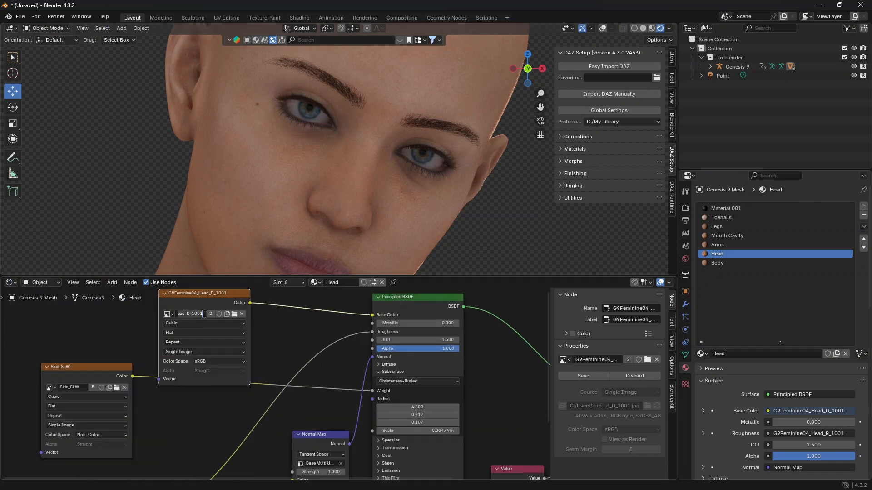
{"action": "key", "text": "Escape"}
Change the node editor to an Image Editor showing G9Feminine04_Head_D_1001, and examine the painted mole up close
{"action": "left_click", "coordinate": [10, 283]}
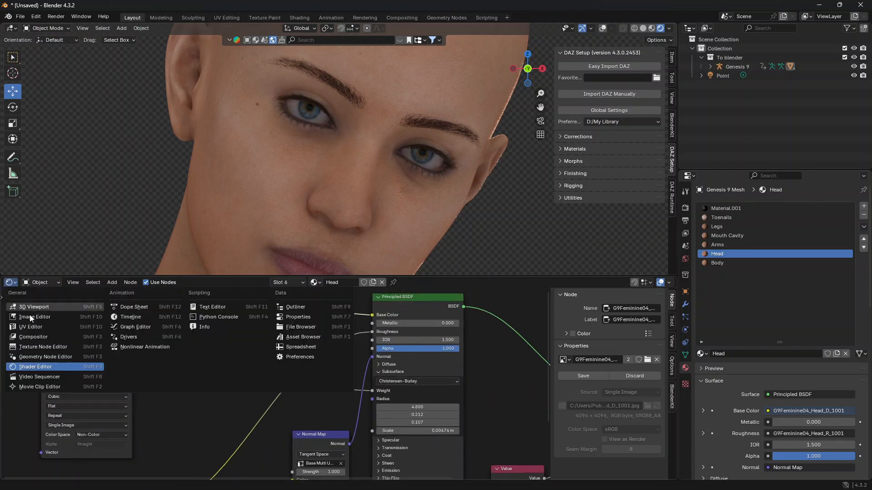
{"action": "left_click", "coordinate": [33, 320]}
{"action": "left_click", "coordinate": [264, 285]}
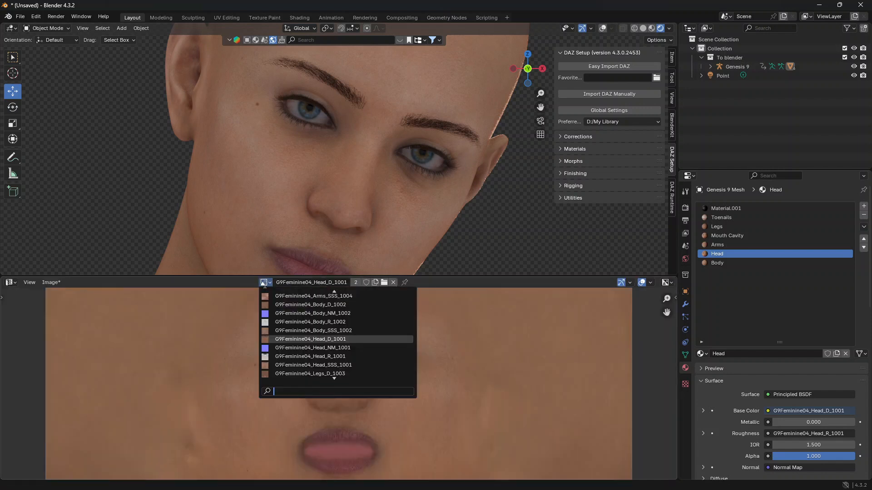
{"action": "type", "text": "G9Feminine04_Head_D_1001"}
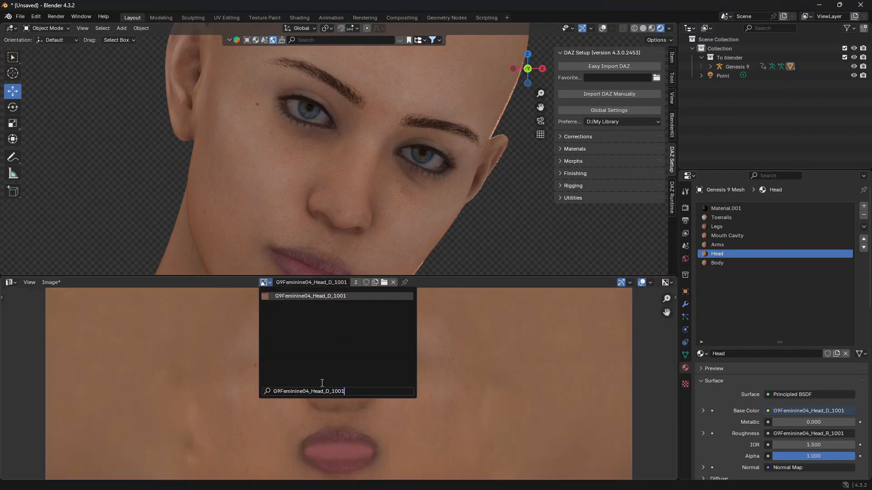
{"action": "key", "text": "Return"}
{"action": "scroll", "coordinate": [318, 382], "scroll_direction": "down", "scroll_amount": 2}
{"action": "scroll", "coordinate": [314, 383], "scroll_direction": "up", "scroll_amount": 5}
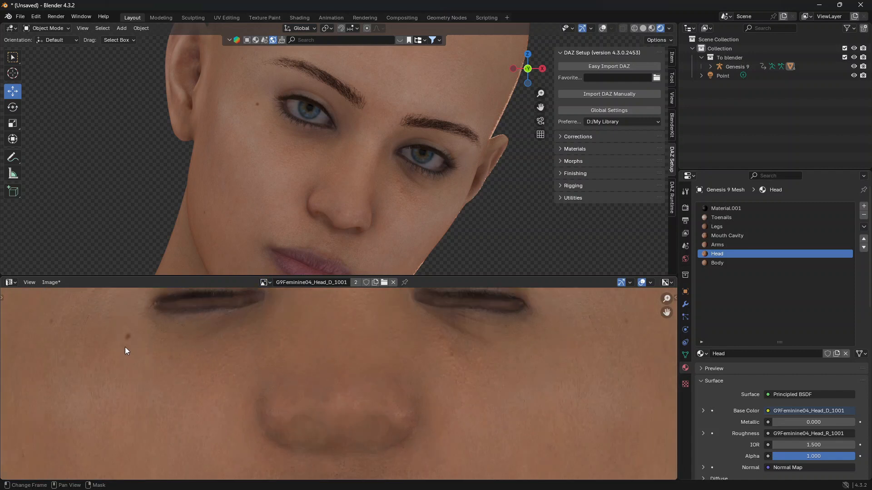
Save the painted head texture to the Desktop as a JPEG image named rthed.jpg
{"action": "left_click", "coordinate": [50, 283]}
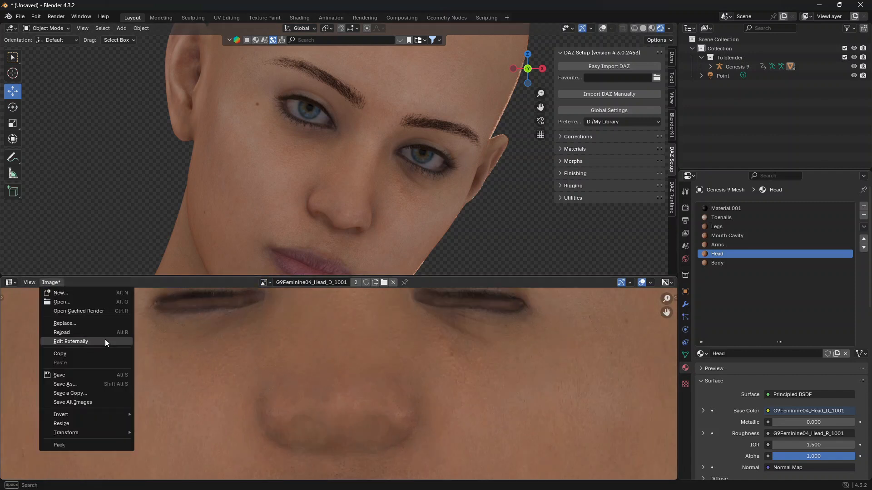
{"action": "left_click", "coordinate": [97, 384]}
{"action": "left_click", "coordinate": [228, 176]}
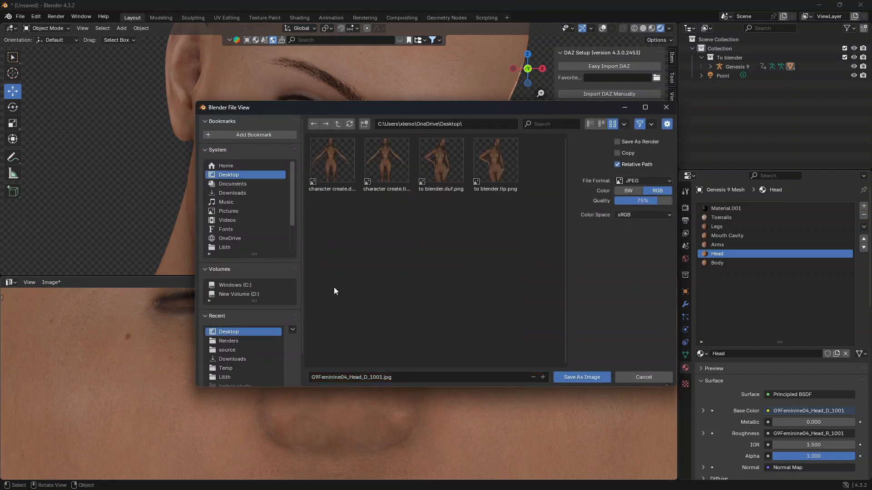
{"action": "left_click", "coordinate": [392, 375]}
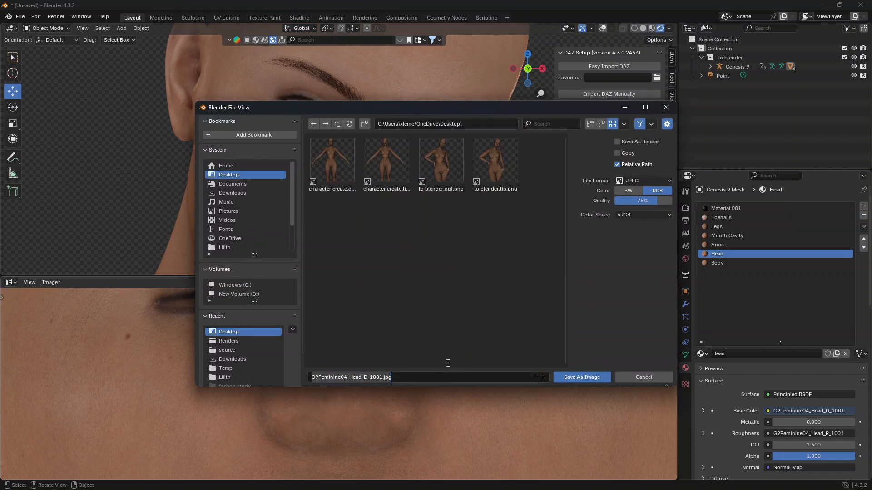
{"action": "type", "text": "rthed"}
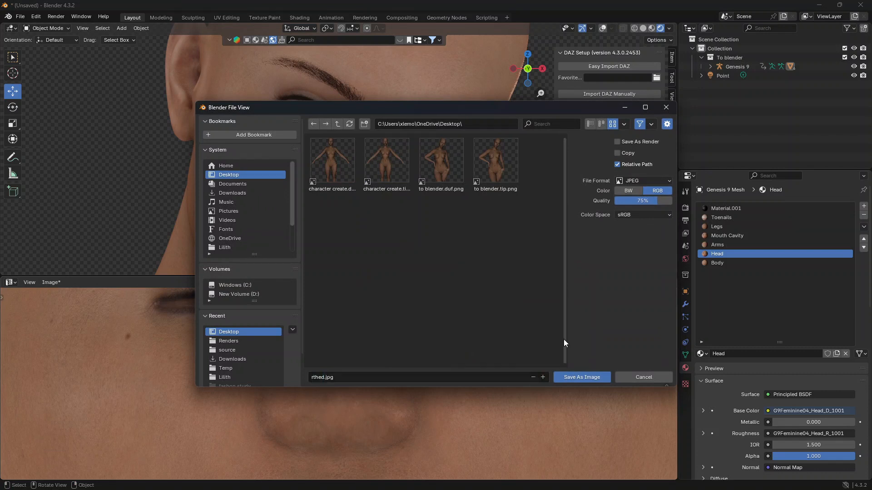
{"action": "left_click", "coordinate": [581, 377]}
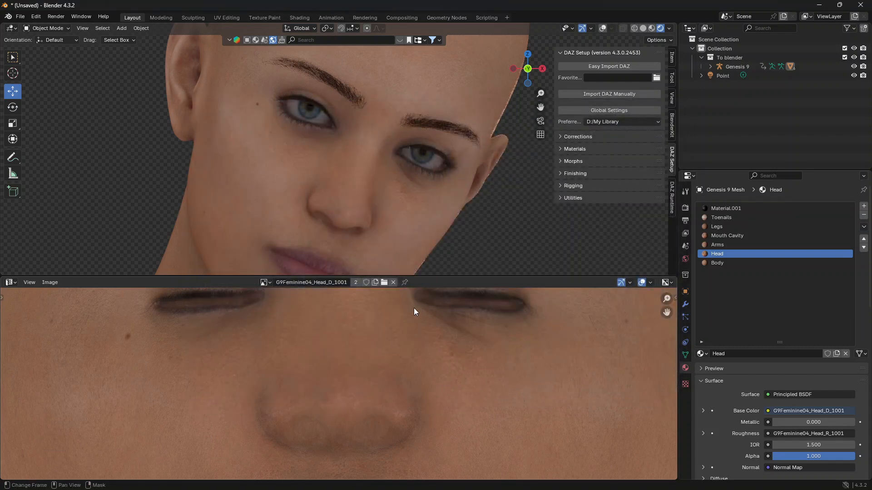
Return to the Shader Editor and set the Normal Map node's Strength to 0.5 in the Body material
{"action": "left_click", "coordinate": [10, 282]}
{"action": "left_click", "coordinate": [35, 367]}
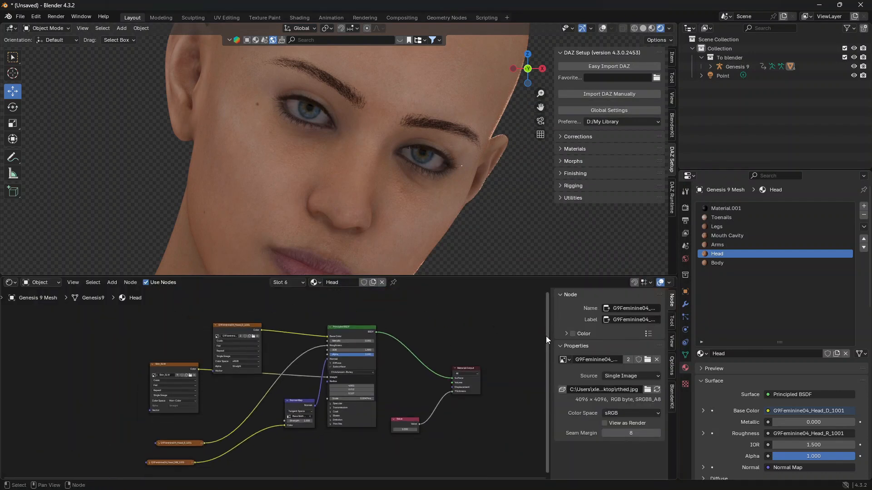
{"action": "left_click", "coordinate": [722, 263]}
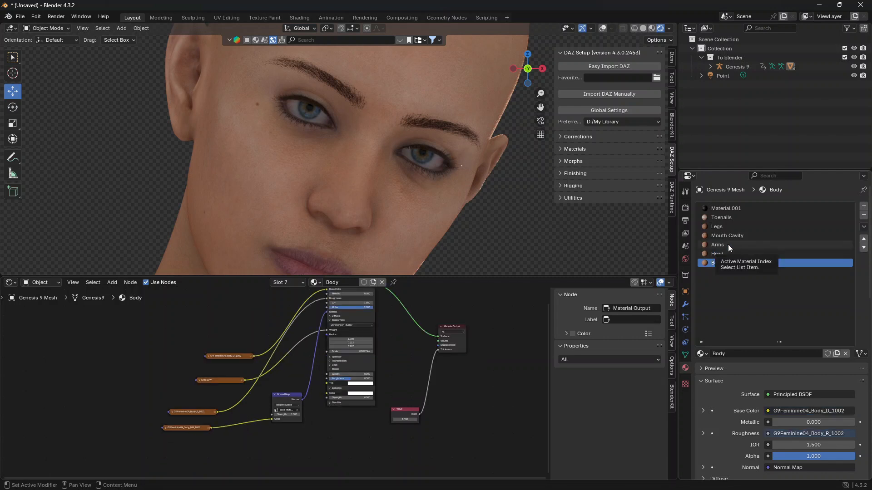
{"action": "scroll", "coordinate": [457, 404], "scroll_direction": "up", "scroll_amount": 3}
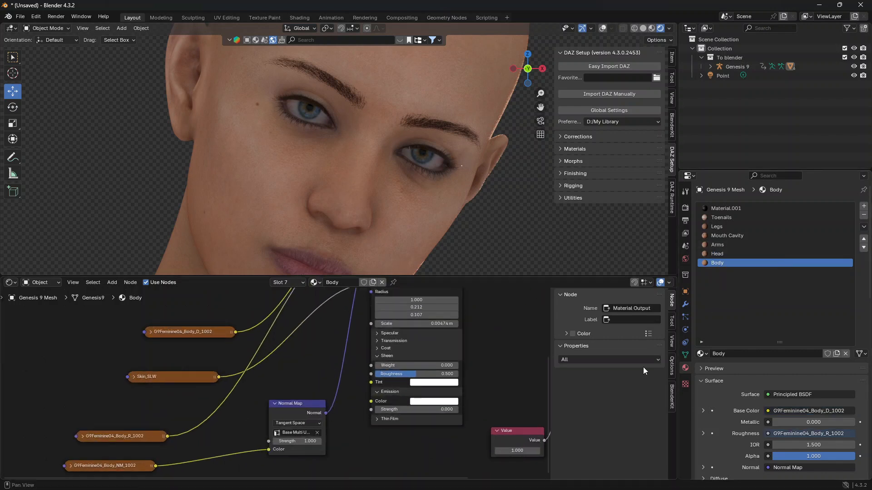
{"action": "left_click_drag", "start_coordinate": [297, 417], "coordinate": [305, 393]}
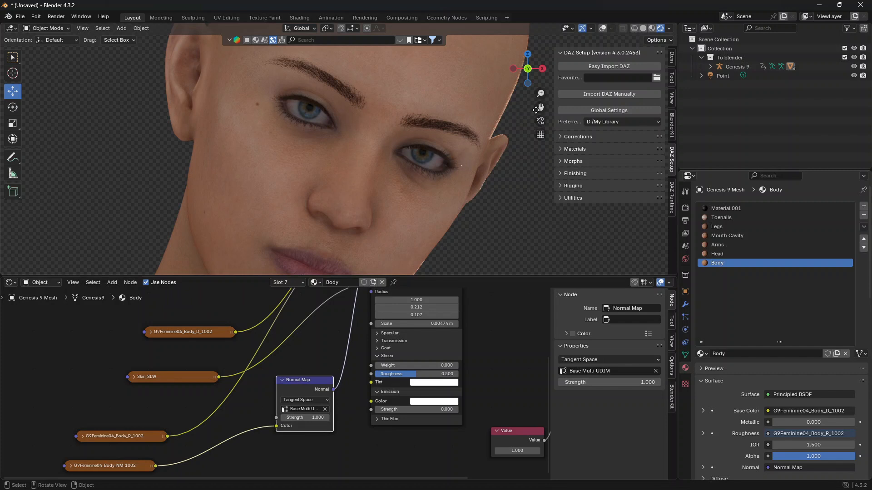
{"action": "left_click", "coordinate": [310, 417]}
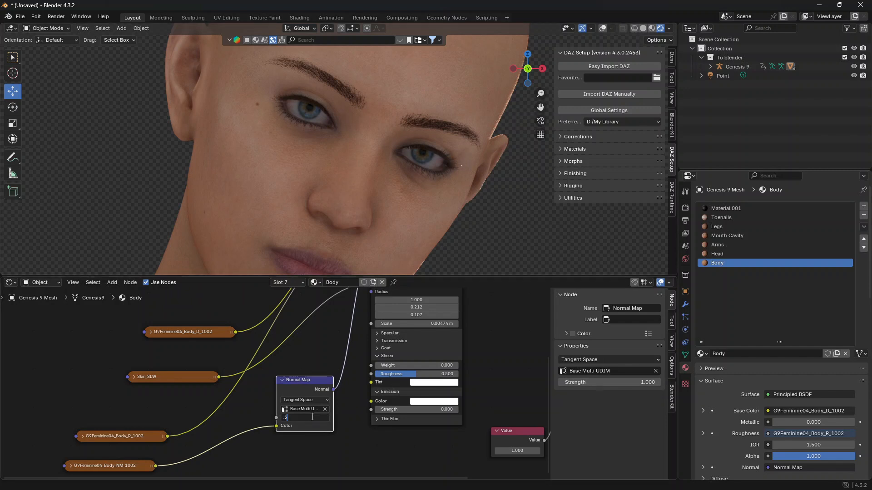
{"action": "type", "text": ".5"}
{"action": "key", "text": "Return"}
Set the Normal Map node's Strength to 0.5 in the Head material
{"action": "left_click", "coordinate": [736, 254]}
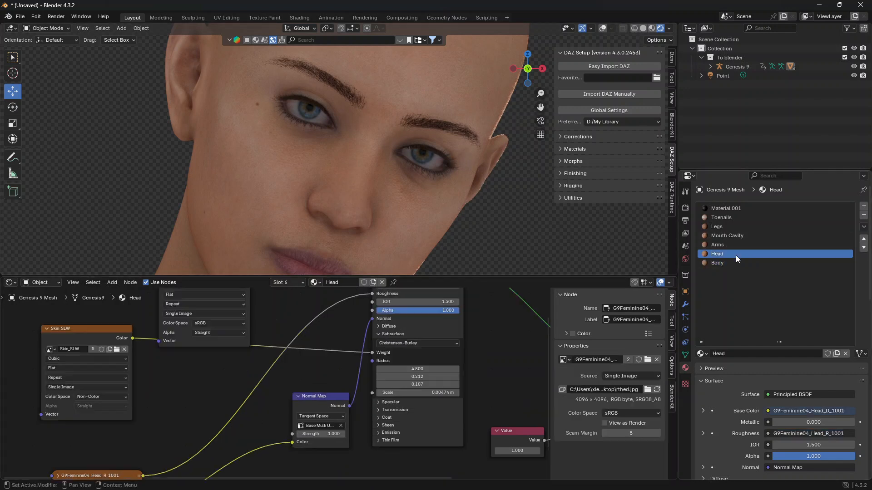
{"action": "left_click", "coordinate": [324, 434]}
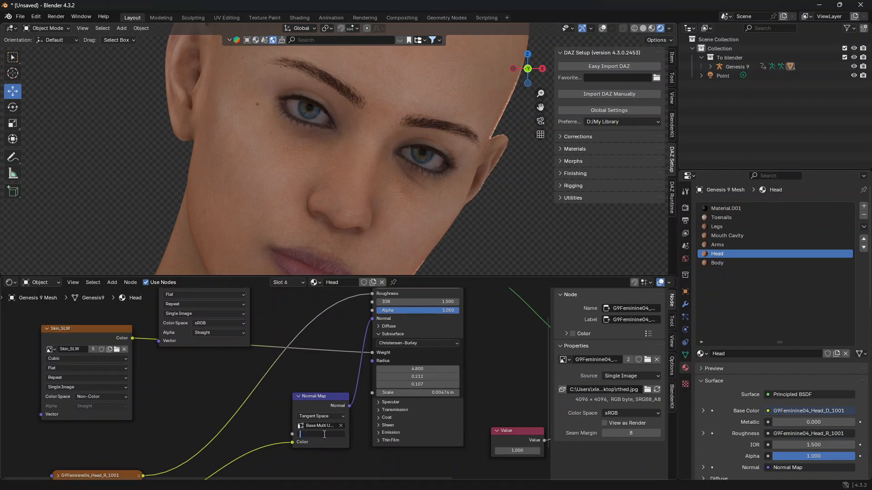
{"action": "type", "text": ".5"}
{"action": "key", "text": "Return"}
Set the Normal Map node's Strength to 0.5 in the Arms material
{"action": "left_click", "coordinate": [708, 245]}
{"action": "scroll", "coordinate": [503, 377], "scroll_direction": "down", "scroll_amount": 2}
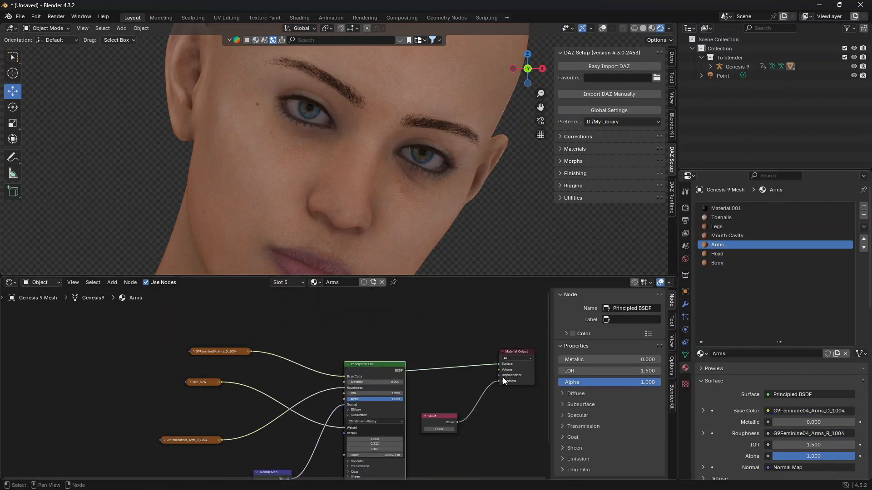
{"action": "left_click_drag", "start_coordinate": [547, 321], "coordinate": [547, 387]}
{"action": "left_click", "coordinate": [276, 429]}
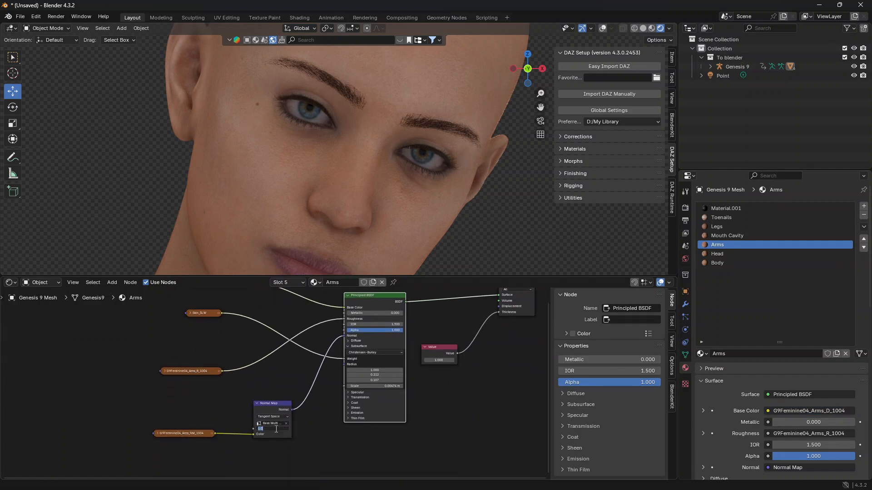
{"action": "type", "text": ".5"}
{"action": "key", "text": "Return"}
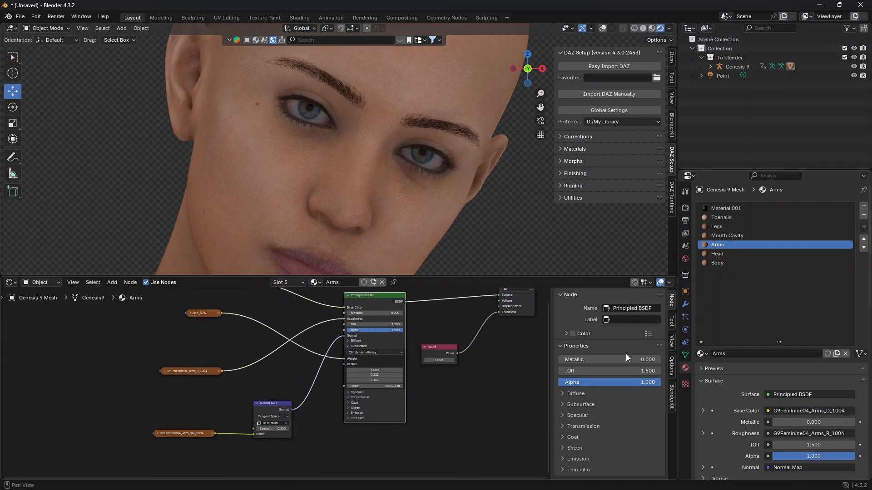
Set the Normal Map node's Strength to 0.5 in the Mouth Cavity material
{"action": "left_click", "coordinate": [727, 235]}
{"action": "left_click", "coordinate": [243, 444]}
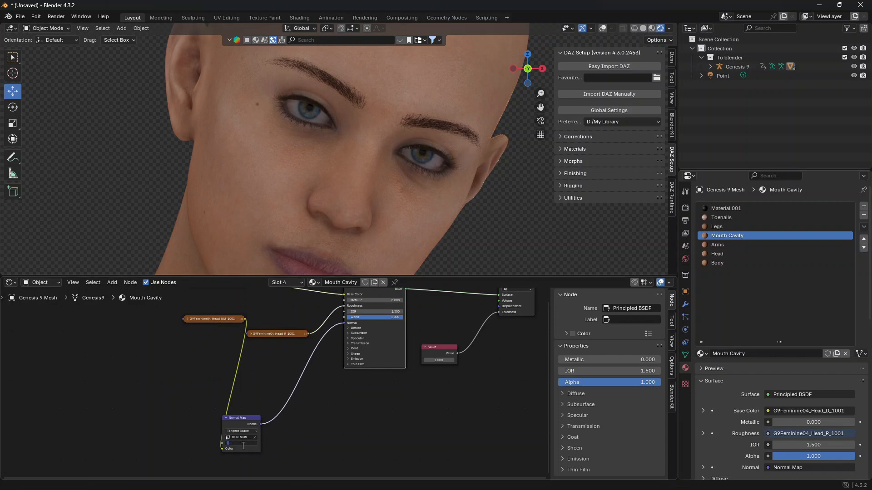
{"action": "type", "text": ".5"}
{"action": "key", "text": "Return"}
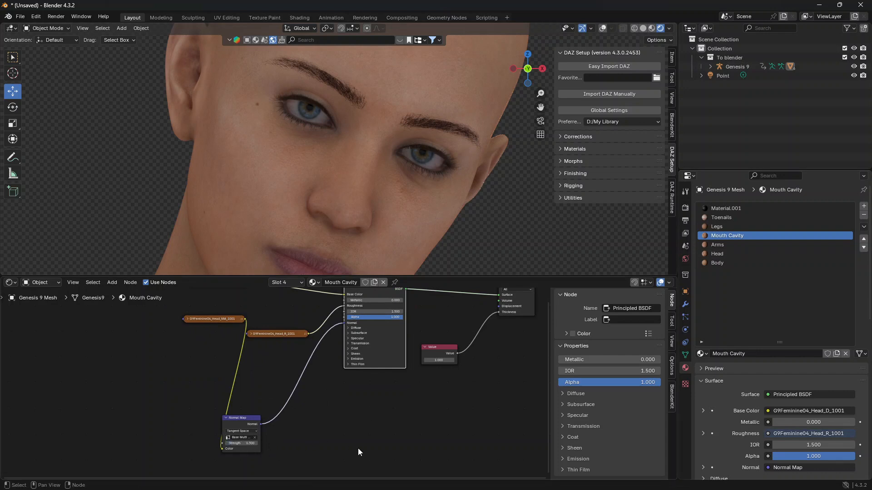
Set the Normal Map node's Strength to 0.5 in the Legs material
{"action": "left_click", "coordinate": [727, 228]}
{"action": "left_click_drag", "start_coordinate": [363, 463], "coordinate": [312, 446]}
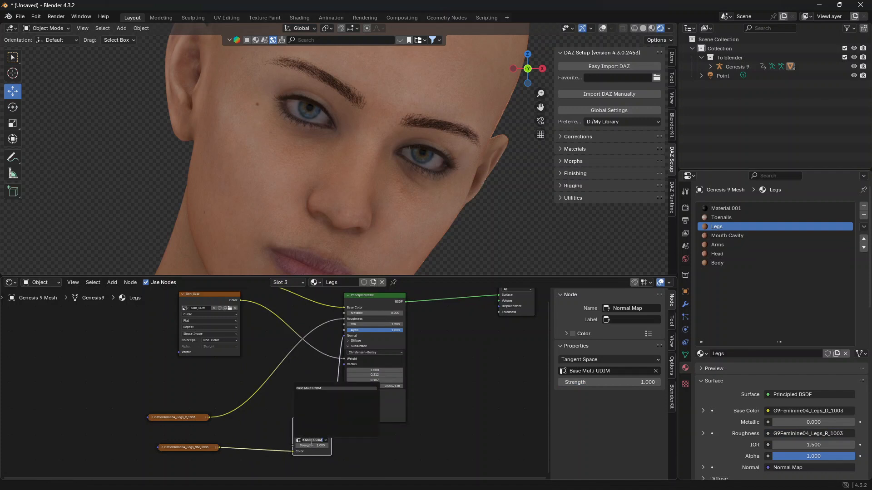
{"action": "left_click", "coordinate": [312, 446]}
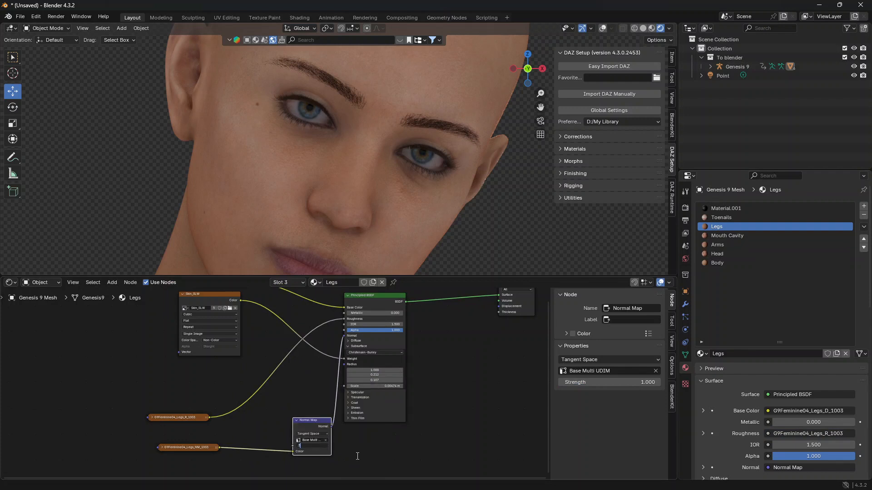
{"action": "key", "text": "Return"}
Check the Toenails material's node setup and shrink the node editor to enlarge the 3D viewport
{"action": "left_click", "coordinate": [740, 219]}
{"action": "scroll", "coordinate": [442, 389], "scroll_direction": "down", "scroll_amount": 3}
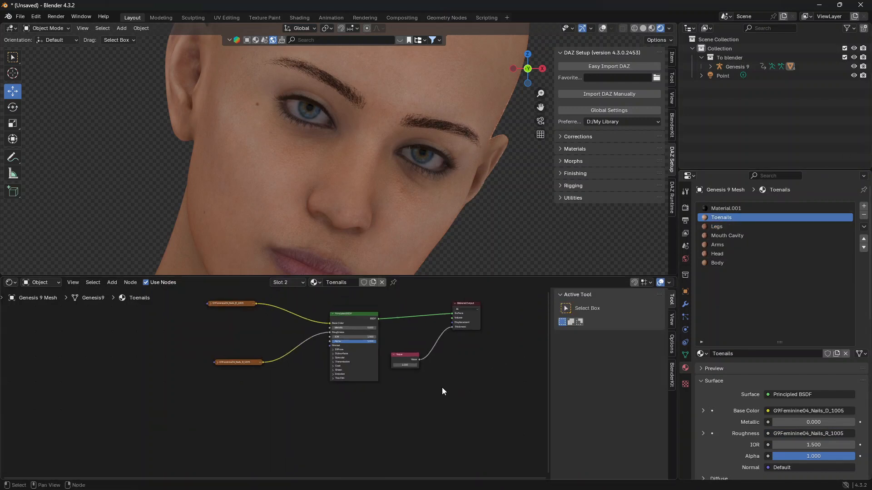
{"action": "left_click_drag", "start_coordinate": [549, 275], "coordinate": [466, 468]}
Purge the unused data-blocks from the file
{"action": "left_click", "coordinate": [22, 18]}
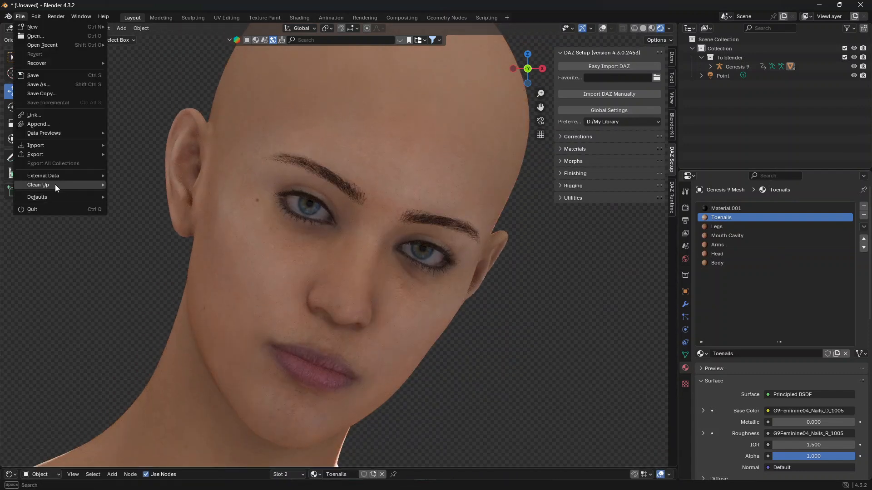
{"action": "mouse_move", "coordinate": [55, 185]}
{"action": "left_click", "coordinate": [125, 185]}
{"action": "left_click", "coordinate": [140, 243]}
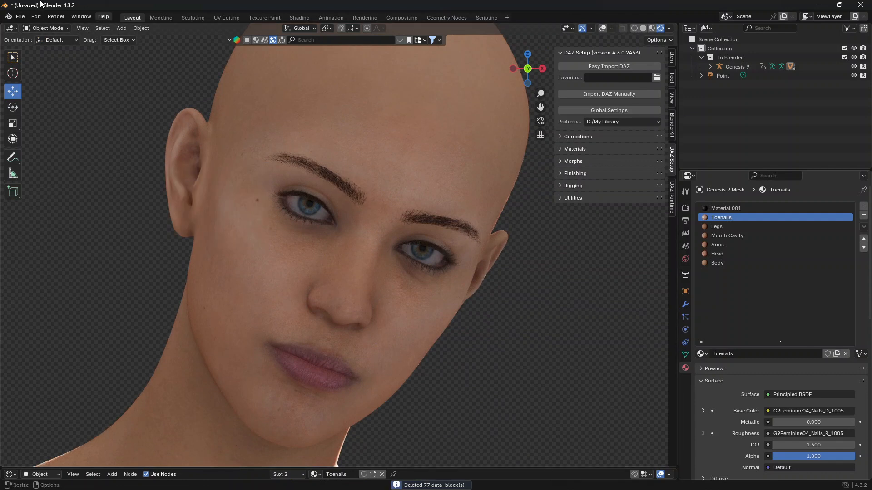
Turn on automatic packing of external resources into the blend file
{"action": "left_click", "coordinate": [25, 16]}
{"action": "mouse_move", "coordinate": [97, 177]}
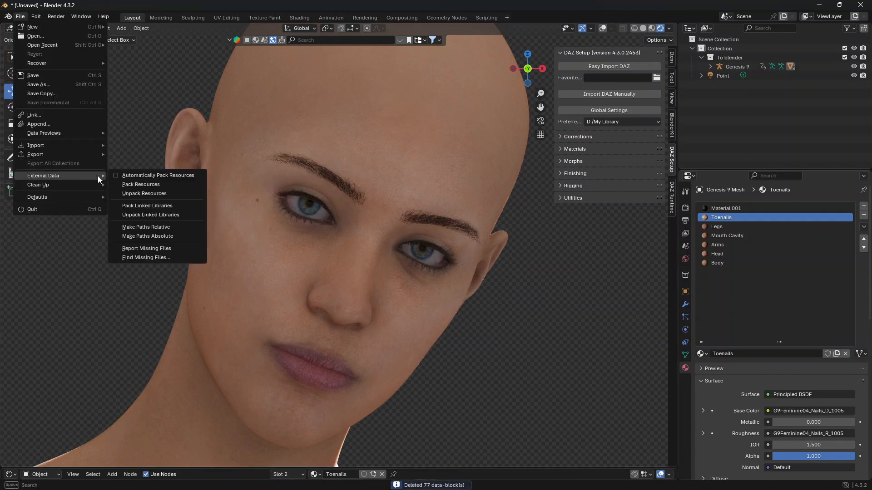
{"action": "left_click", "coordinate": [160, 175]}
Save the project to the Desktop as a blend file named skin
{"action": "left_click", "coordinate": [20, 16]}
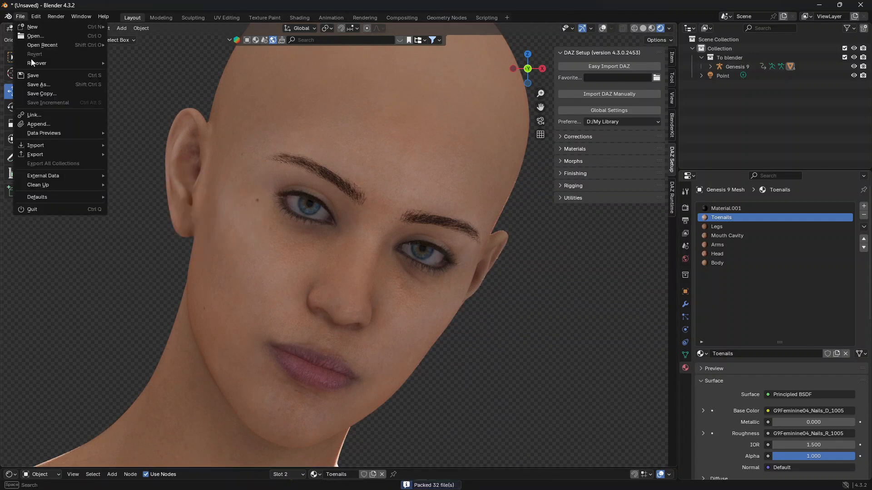
{"action": "left_click", "coordinate": [47, 85]}
{"action": "left_click", "coordinate": [231, 175]}
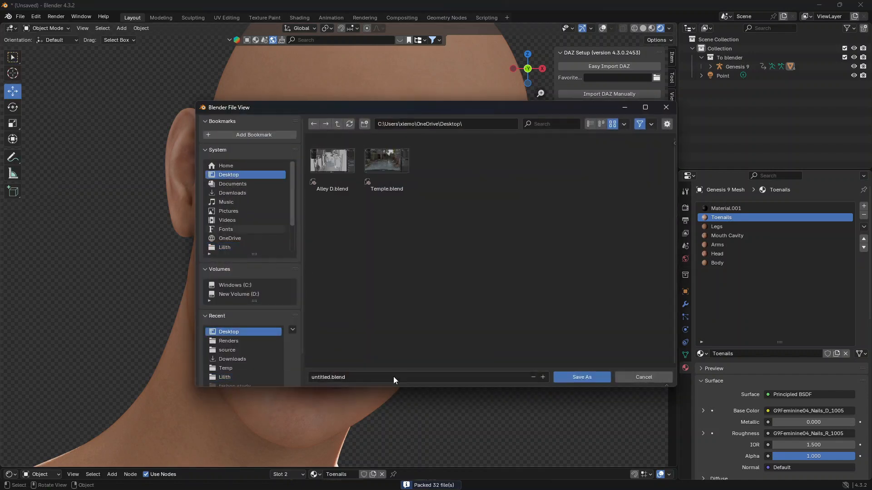
{"action": "left_click", "coordinate": [394, 377]}
{"action": "type", "text": "skin"}
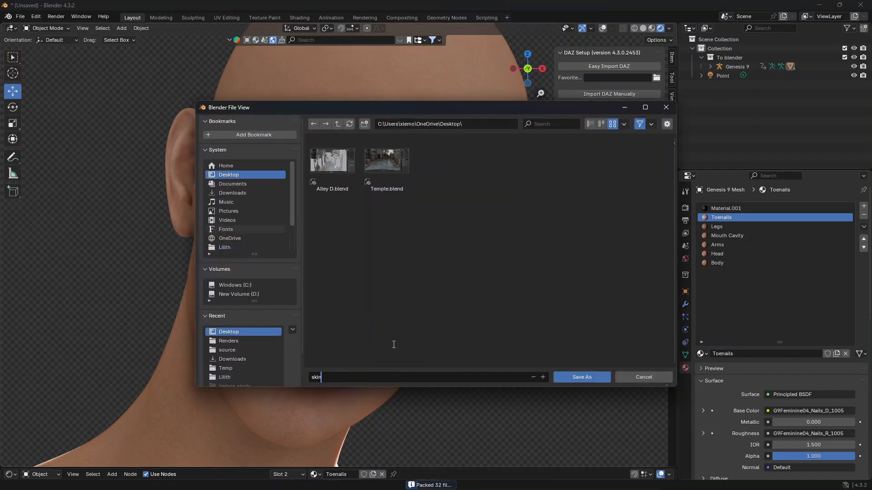
{"action": "left_click", "coordinate": [581, 378]}
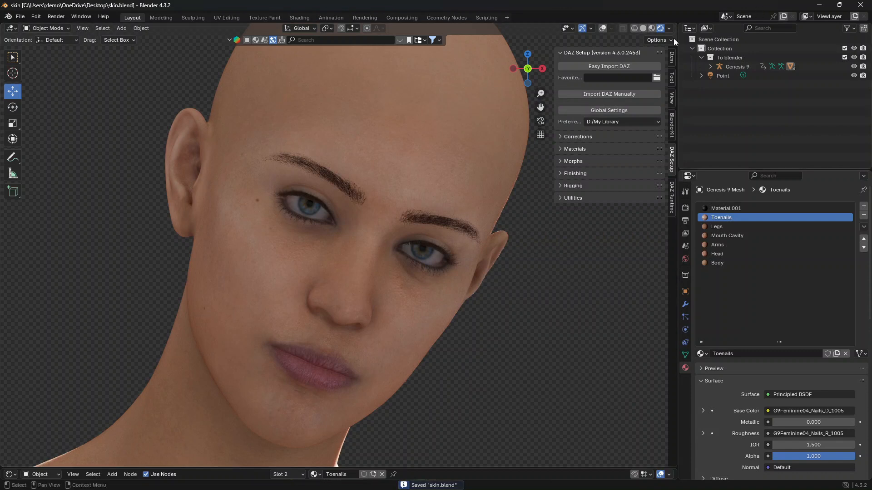
Switch the viewport to solid shading and examine the full figure from an elevated angle
{"action": "left_click", "coordinate": [643, 28]}
{"action": "scroll", "coordinate": [512, 204], "scroll_direction": "down", "scroll_amount": 6}
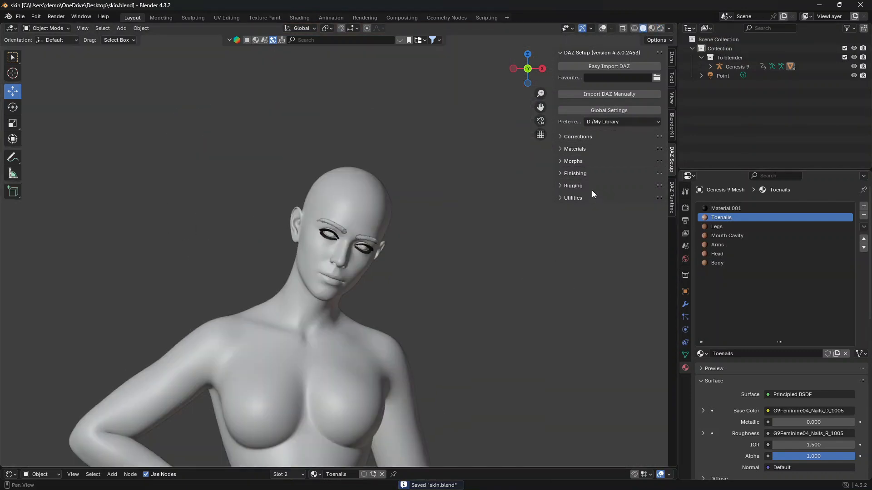
{"action": "scroll", "coordinate": [512, 205], "scroll_direction": "down", "scroll_amount": 3}
{"action": "middle_click_drag", "start_coordinate": [388, 249], "coordinate": [305, 293]}
Start a new General file
{"action": "left_click", "coordinate": [20, 16]}
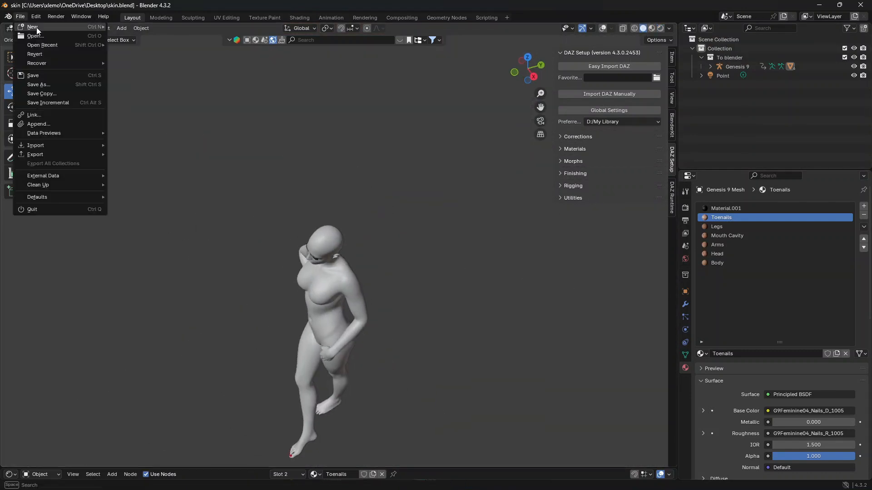
{"action": "mouse_move", "coordinate": [45, 27]}
{"action": "left_click", "coordinate": [125, 27]}
Delete the default camera, cube and light, and show the 3D viewport's sidebar
{"action": "key", "text": "a"}
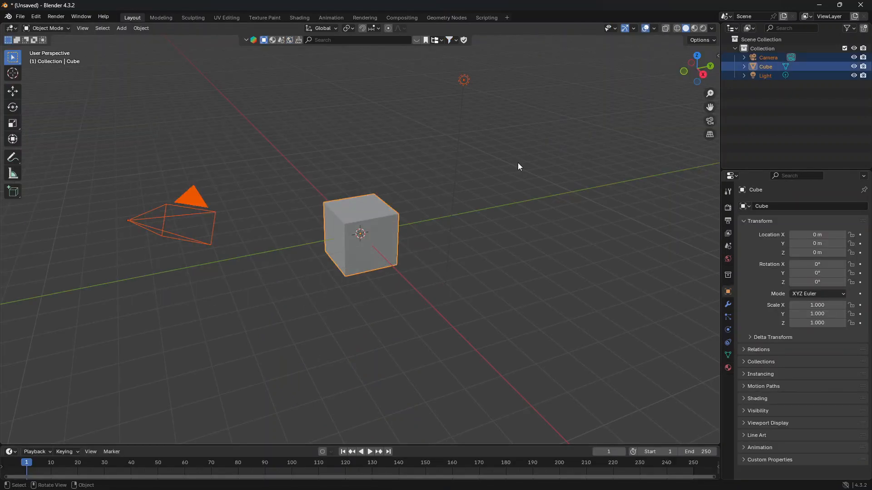
{"action": "right_click", "coordinate": [461, 348]}
{"action": "left_click", "coordinate": [462, 348]}
{"action": "left_click", "coordinate": [716, 51]}
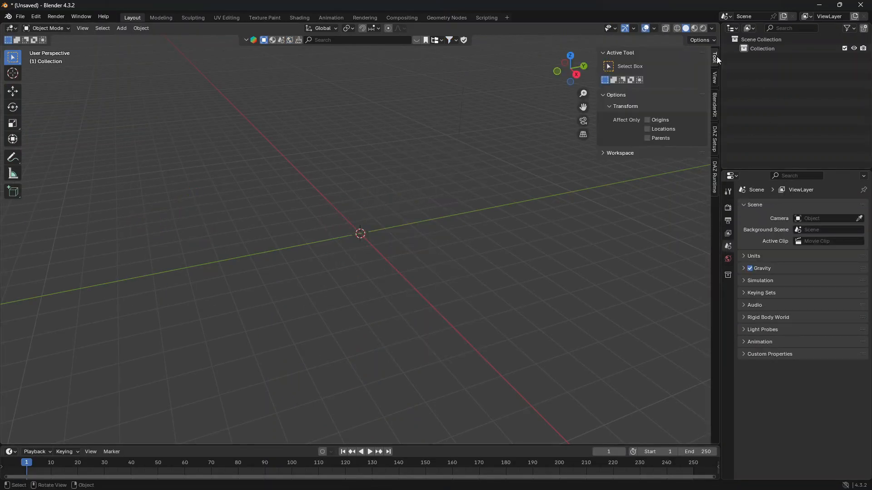
{"action": "left_click", "coordinate": [297, 479]}
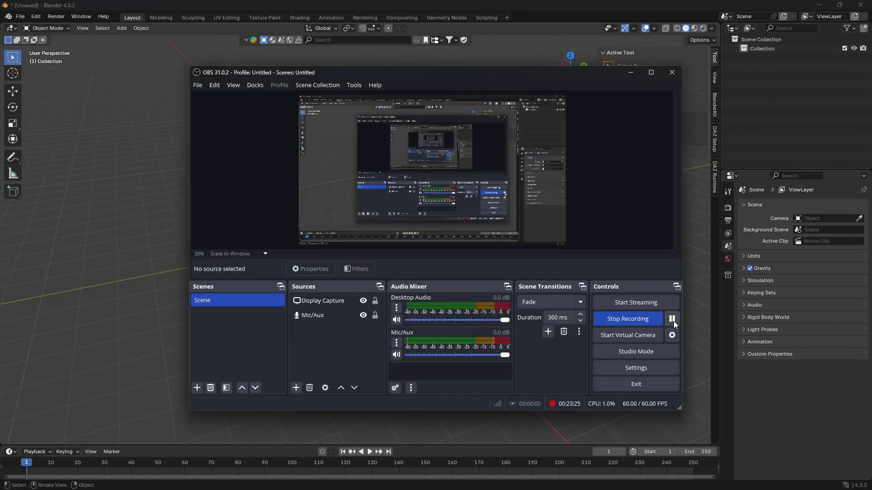
{"action": "left_click", "coordinate": [635, 75]}
{"action": "left_click_drag", "start_coordinate": [583, 108], "coordinate": [544, 235]}
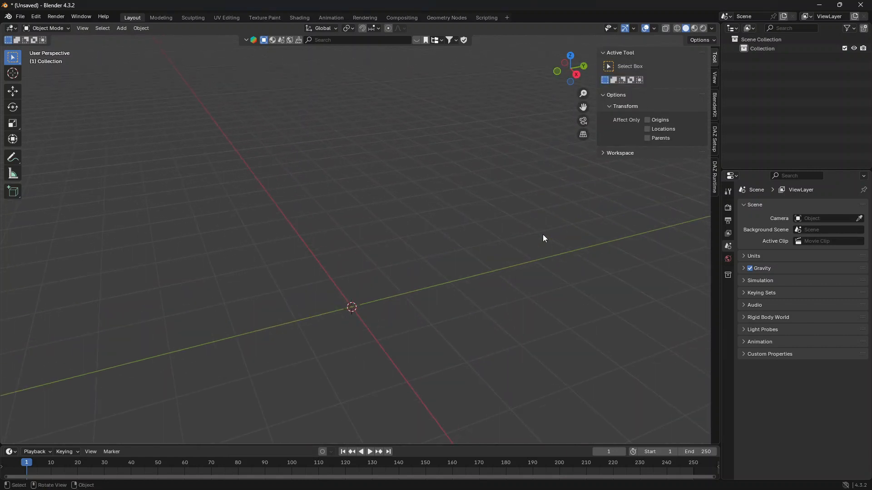
Begin an Easy Import DAZ and choose the to blender.duf file on the Desktop
{"action": "left_click", "coordinate": [715, 149]}
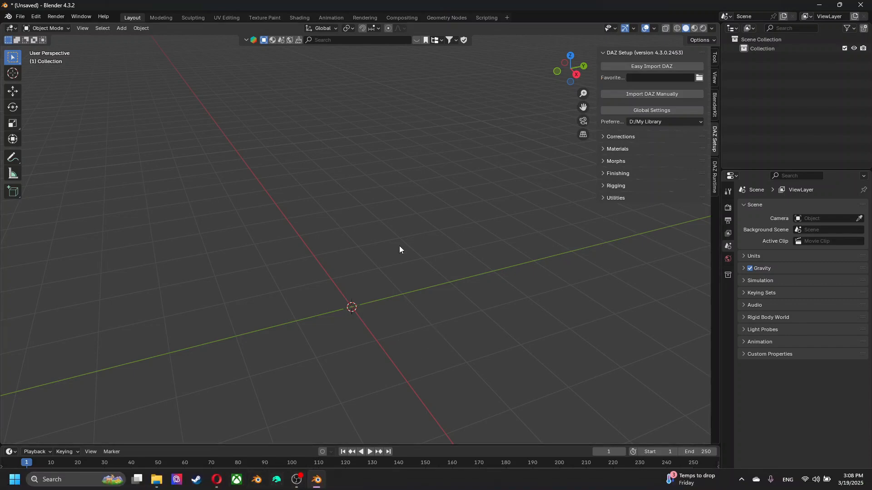
{"action": "left_click", "coordinate": [647, 67]}
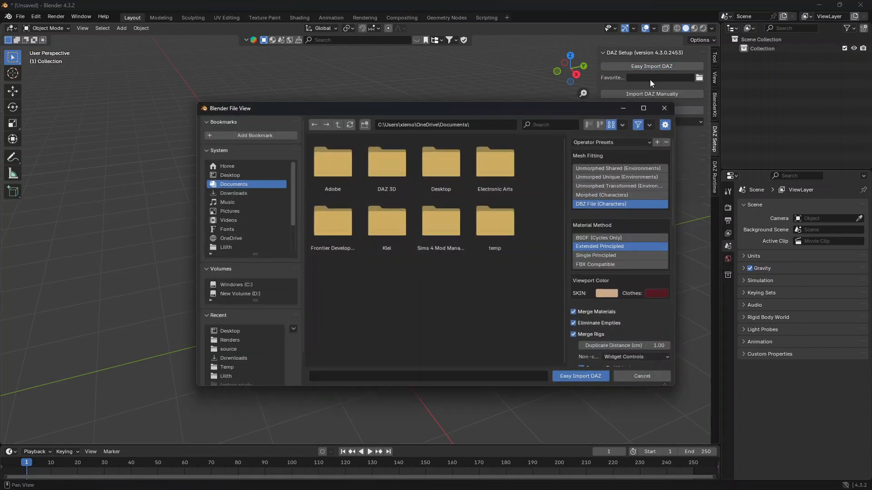
{"action": "left_click", "coordinate": [252, 175]}
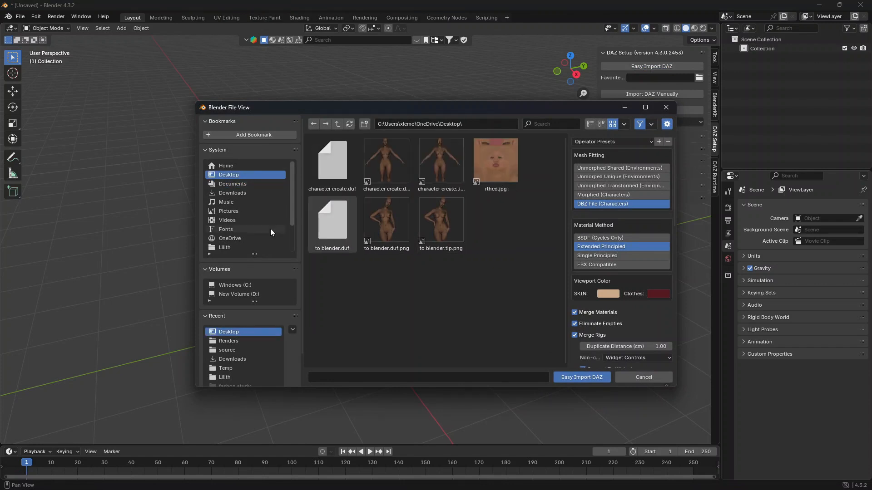
{"action": "left_click", "coordinate": [338, 219]}
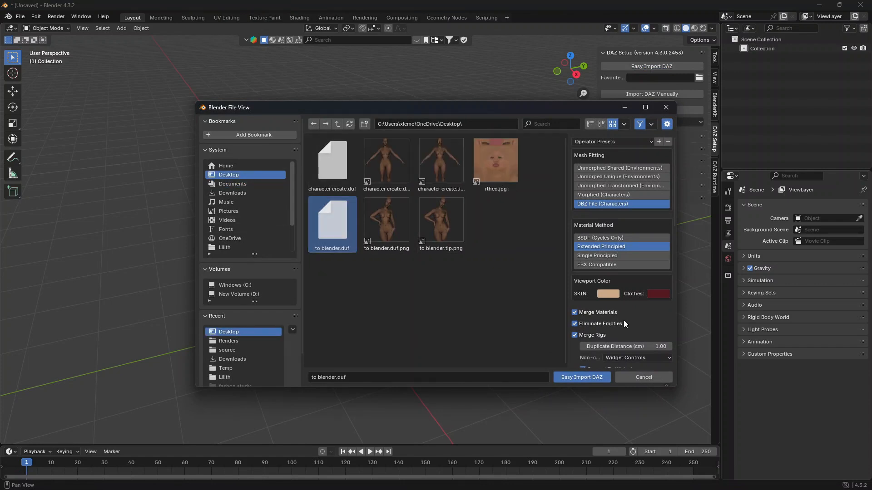
Set the skin viewport color to white, raise the clothes color's value to 1.000, and import the character
{"action": "left_click", "coordinate": [615, 295]}
{"action": "left_click_drag", "start_coordinate": [585, 257], "coordinate": [538, 249]}
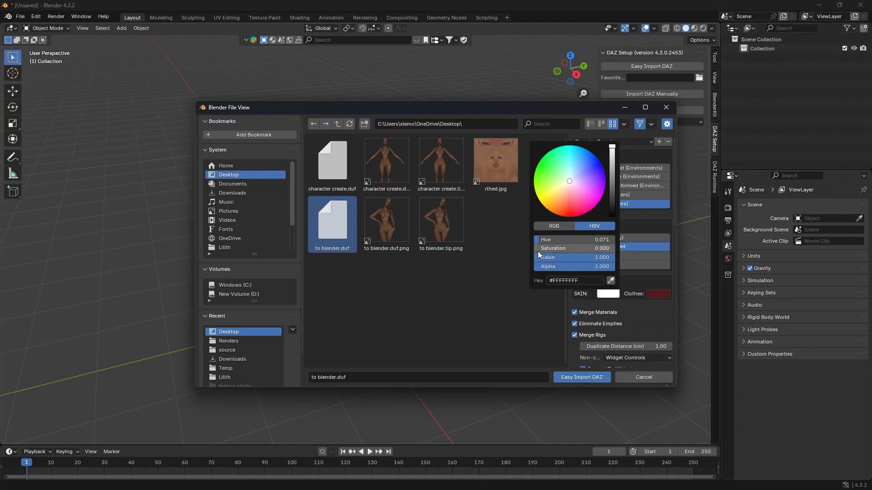
{"action": "left_click", "coordinate": [661, 293]}
{"action": "left_click_drag", "start_coordinate": [610, 258], "coordinate": [665, 258]}
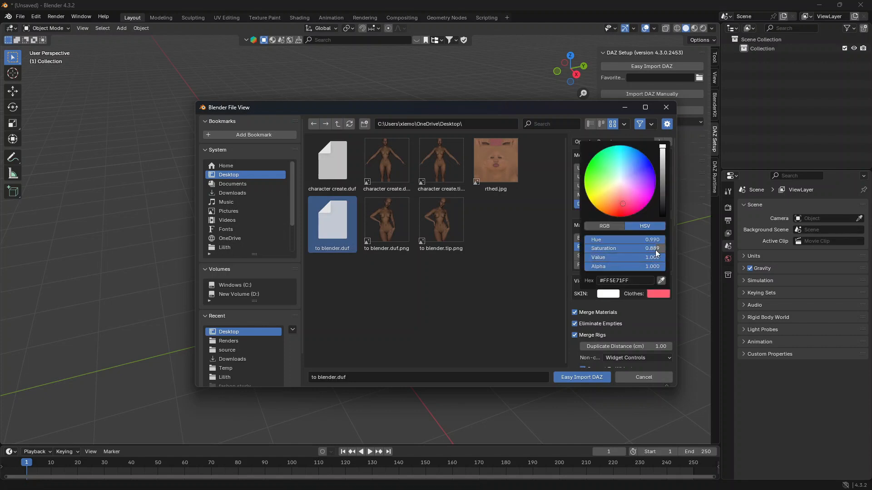
{"action": "left_click", "coordinate": [581, 378]}
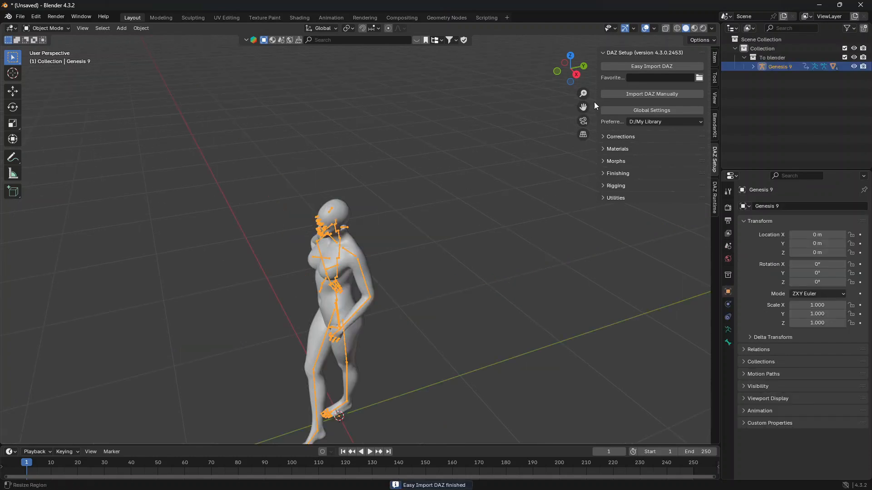
View the imported figure from the front and examine the Genesis 9 mesh's modifiers, including the subdivision levels
{"action": "left_click_drag", "start_coordinate": [583, 107], "coordinate": [573, 79]}
{"action": "left_click", "coordinate": [557, 72]}
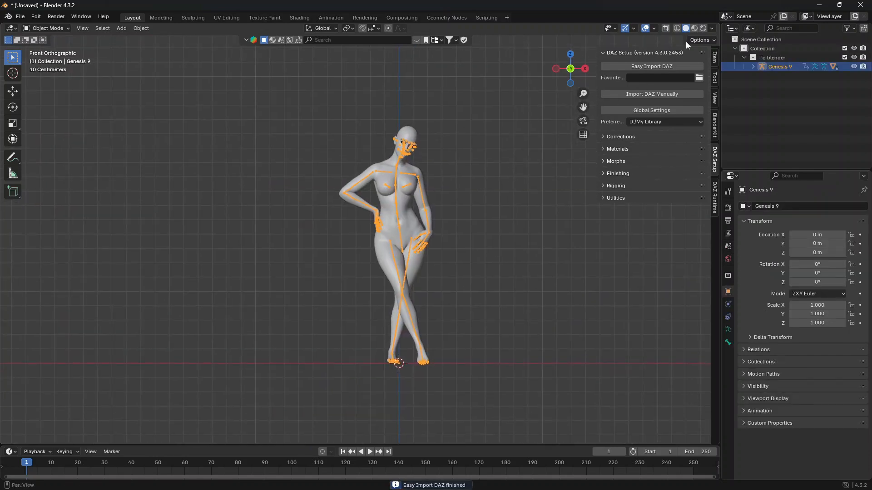
{"action": "scroll", "coordinate": [514, 192], "scroll_direction": "up", "scroll_amount": 5}
{"action": "left_click", "coordinate": [474, 200]}
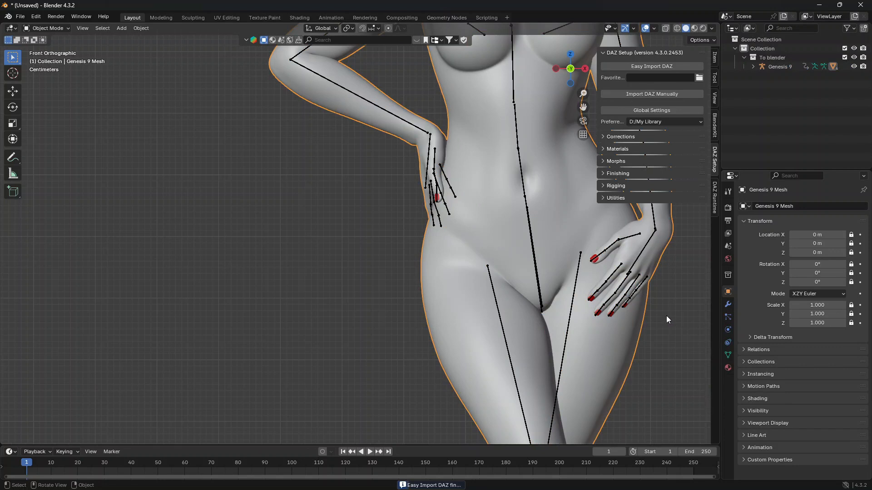
{"action": "left_click", "coordinate": [728, 304]}
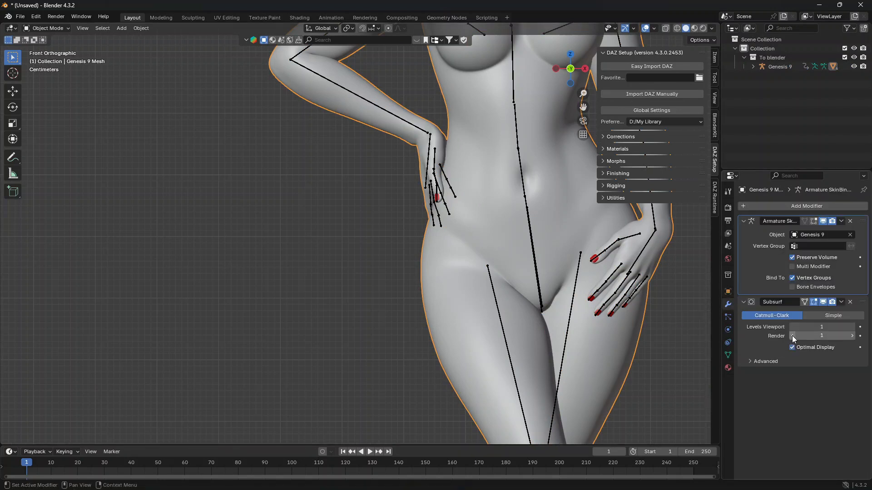
{"action": "scroll", "coordinate": [530, 154], "scroll_direction": "down", "scroll_amount": 2}
{"action": "left_click_drag", "start_coordinate": [581, 106], "coordinate": [535, 183]}
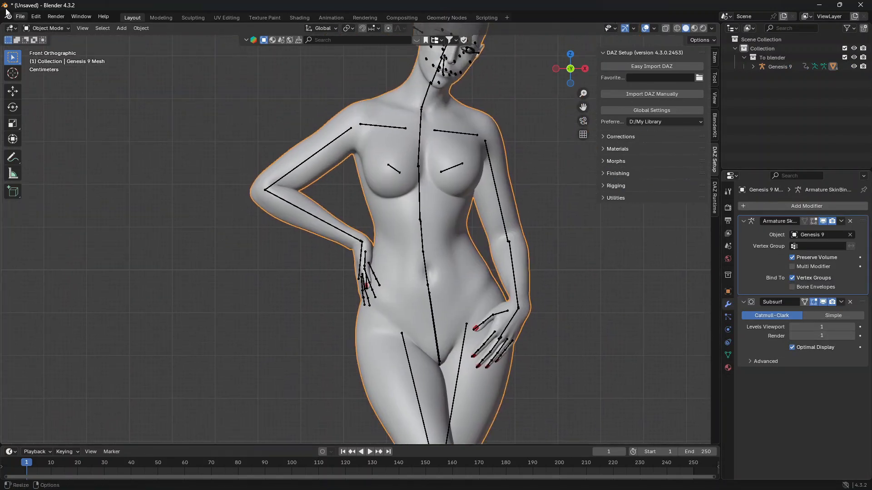
Append all materials from skin.blend on the Desktop into the current file
{"action": "left_click", "coordinate": [20, 17]}
{"action": "left_click", "coordinate": [45, 124]}
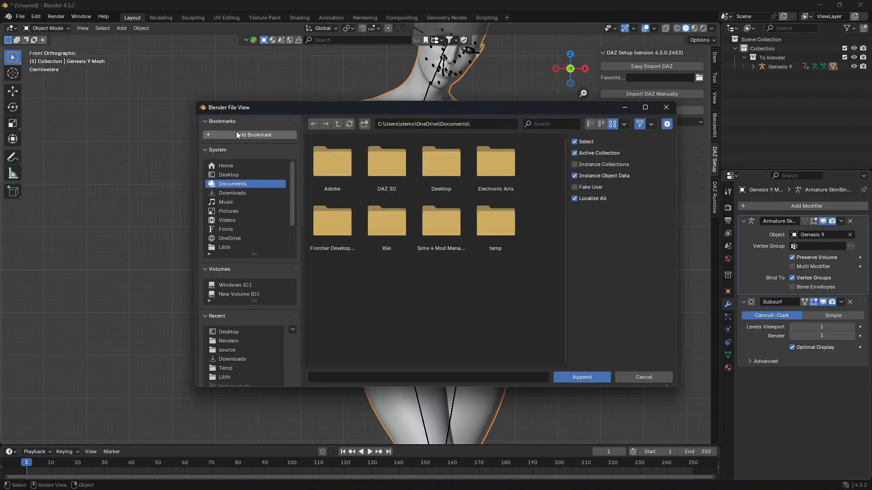
{"action": "left_click", "coordinate": [237, 174]}
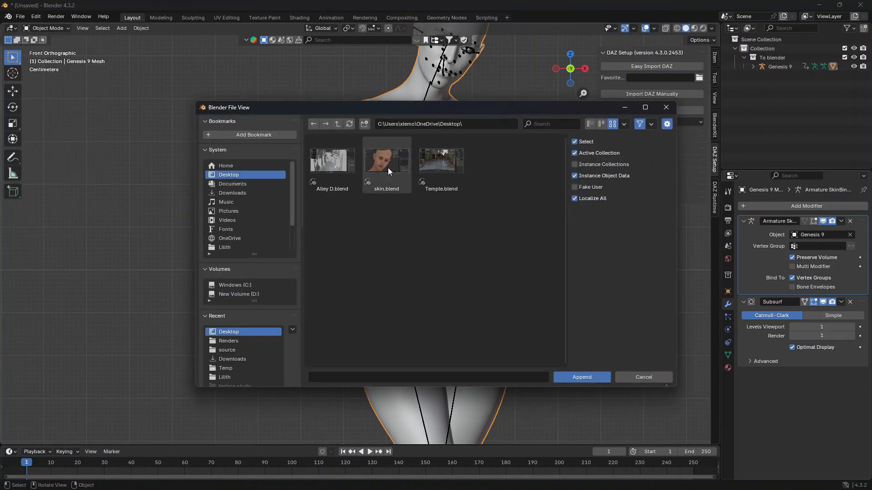
{"action": "double_click", "coordinate": [399, 156]}
{"action": "double_click", "coordinate": [382, 227]}
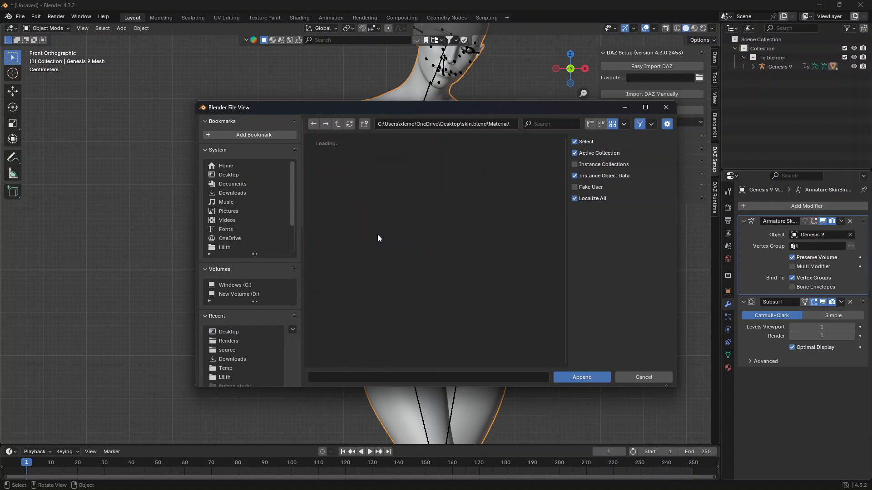
{"action": "left_click_drag", "start_coordinate": [540, 148], "coordinate": [317, 348]}
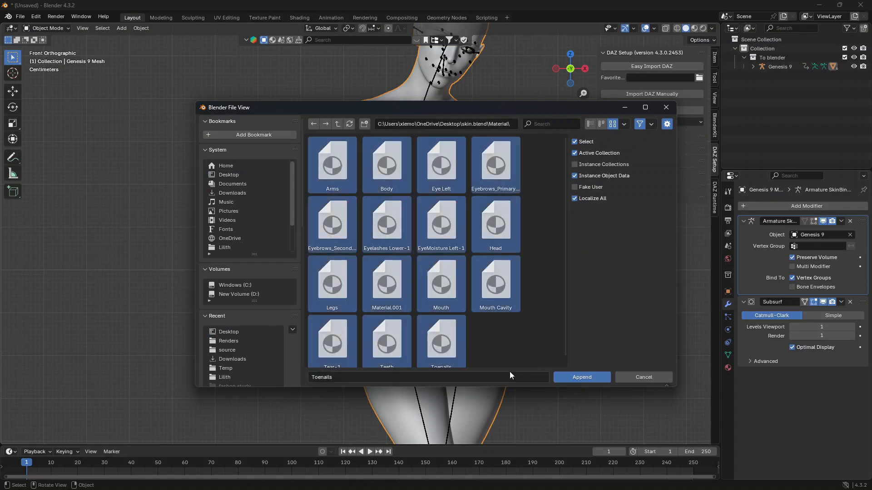
{"action": "left_click", "coordinate": [595, 379]}
Show the Genesis 9 mesh's material slots in a widened properties area and look through the materials available for Fingernails
{"action": "scroll", "coordinate": [544, 195], "scroll_direction": "up", "scroll_amount": 2}
{"action": "middle_click_drag", "start_coordinate": [512, 59], "coordinate": [447, 164], "text": "shift"}
{"action": "left_click", "coordinate": [447, 164]}
{"action": "left_click", "coordinate": [728, 368]}
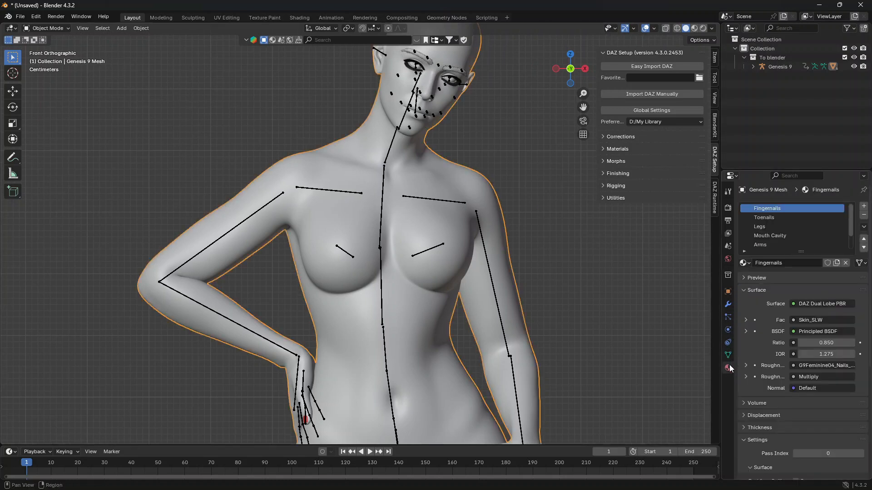
{"action": "left_click_drag", "start_coordinate": [720, 349], "coordinate": [662, 263]}
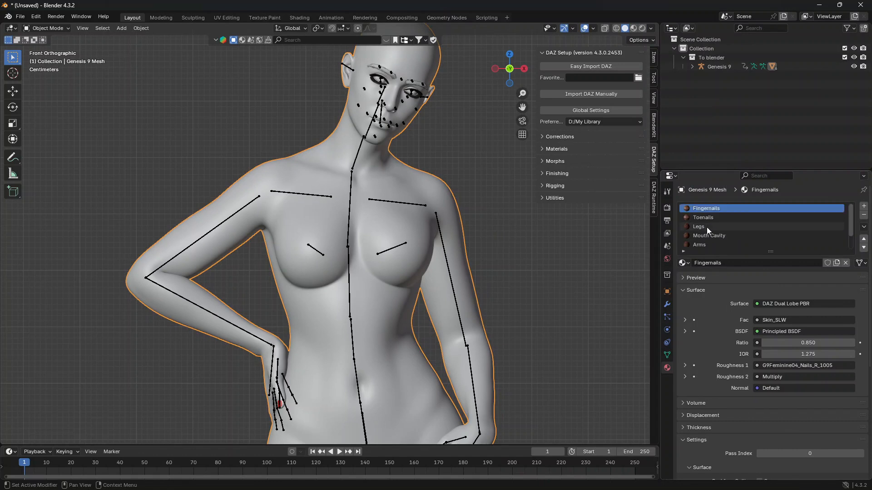
{"action": "left_click", "coordinate": [683, 264]}
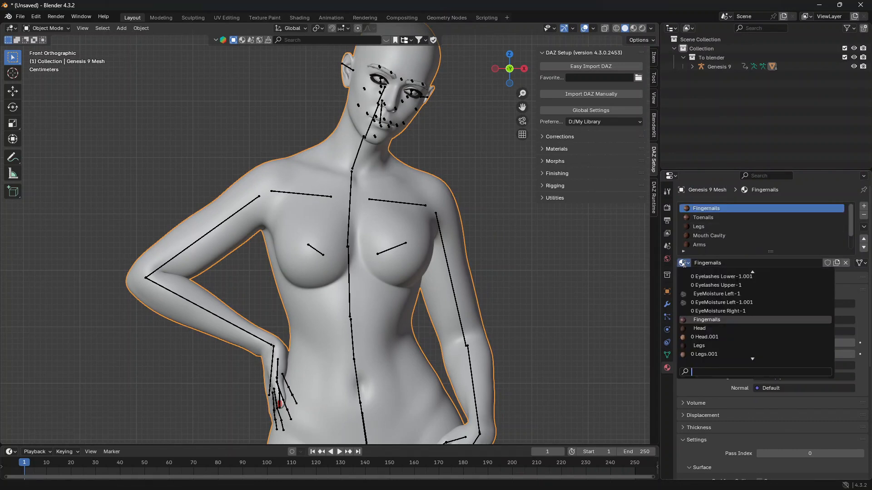
Replace the Toenails slot's material with Toenails.001 and the Legs slot's material with Legs.001
{"action": "left_click", "coordinate": [720, 217]}
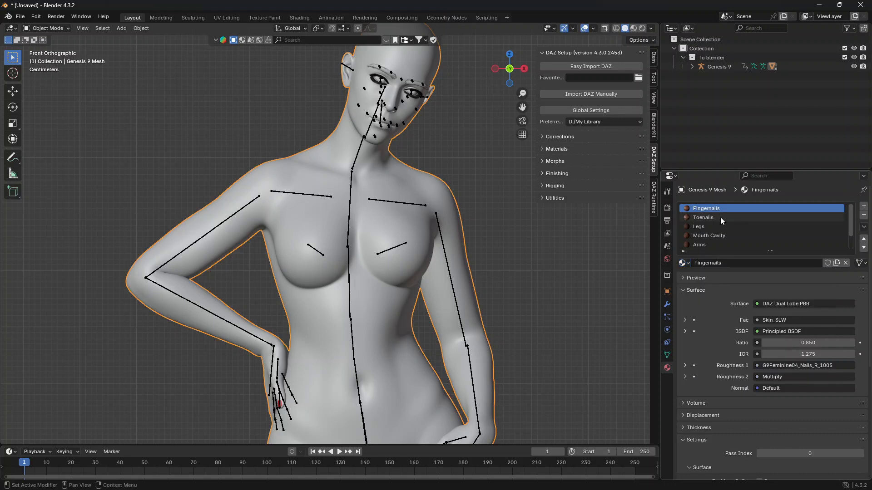
{"action": "left_click", "coordinate": [682, 263]}
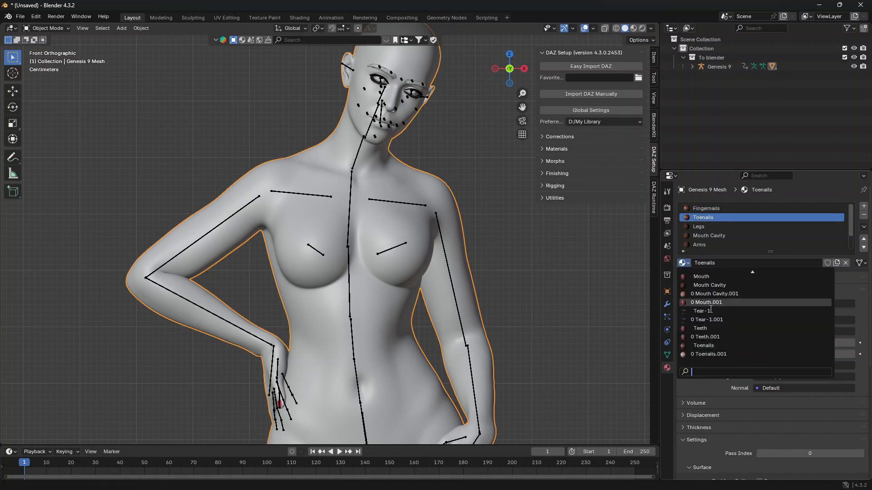
{"action": "left_click", "coordinate": [708, 354]}
{"action": "left_click", "coordinate": [705, 227]}
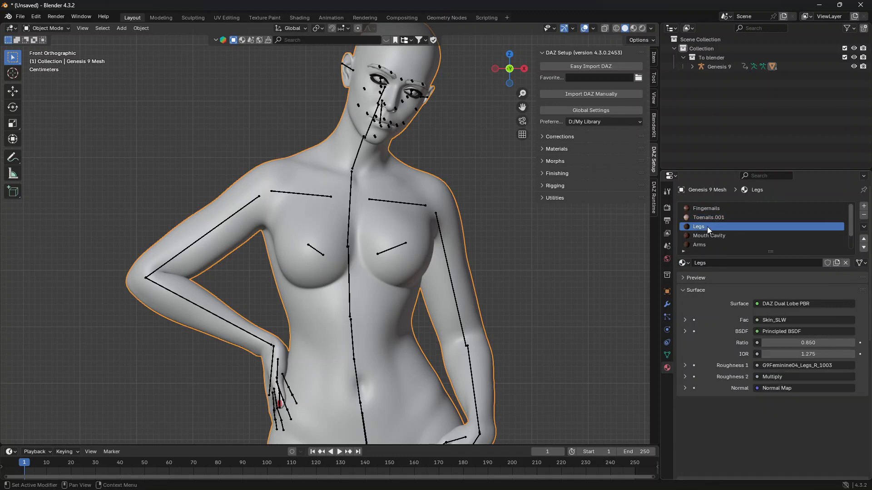
{"action": "left_click", "coordinate": [683, 263]}
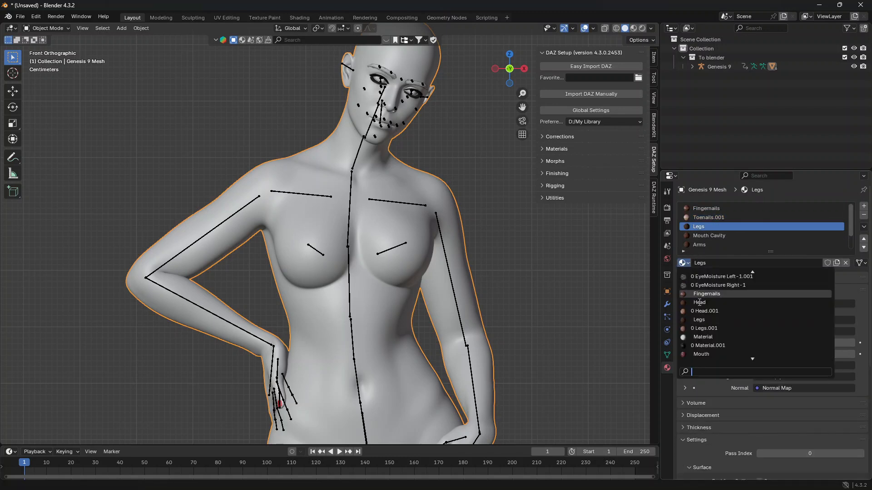
{"action": "left_click", "coordinate": [704, 329]}
Replace the Mouth Cavity slot's material with Mouth Cavity.001 and the Arms slot's material with Arms.001
{"action": "left_click", "coordinate": [709, 236]}
{"action": "left_click", "coordinate": [684, 264]}
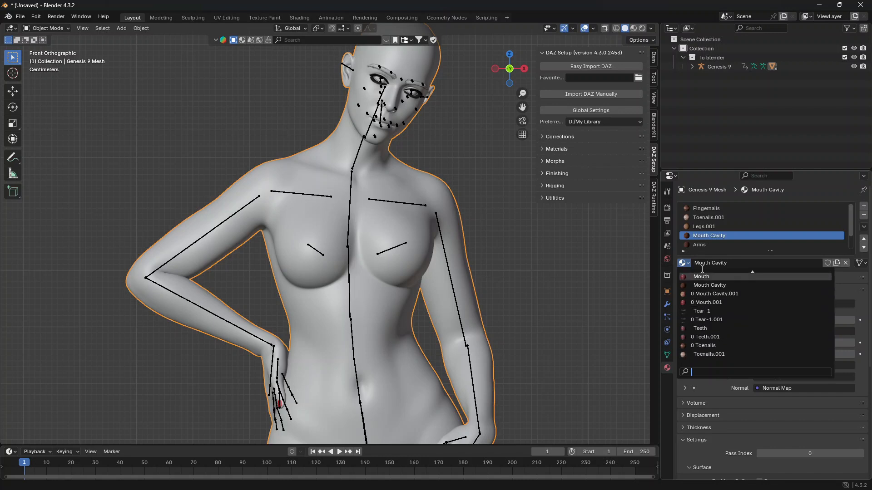
{"action": "left_click", "coordinate": [707, 295]}
{"action": "left_click", "coordinate": [707, 245]}
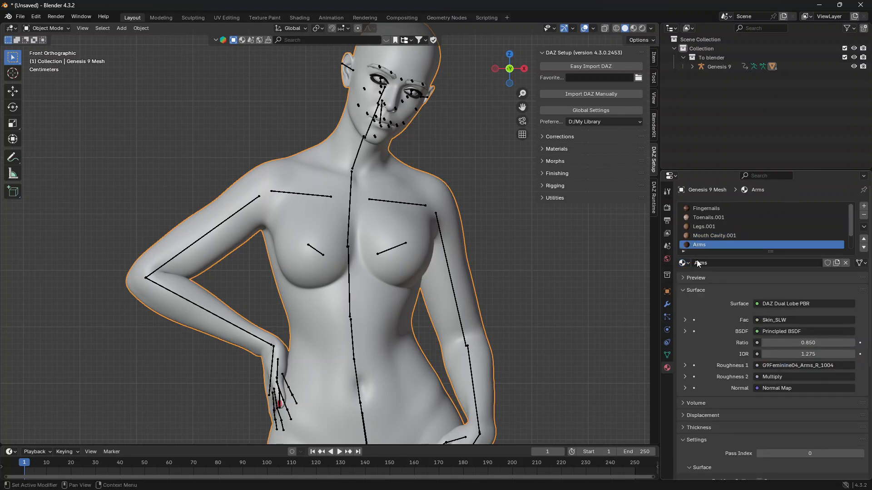
{"action": "left_click", "coordinate": [683, 263]}
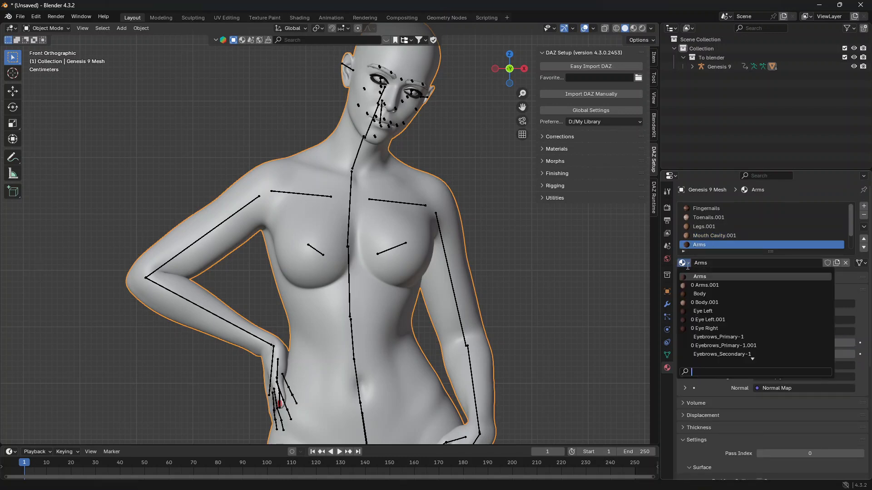
{"action": "left_click", "coordinate": [708, 285]}
Replace the Head slot's material with Head.001 and the Body slot's material with Body.001
{"action": "scroll", "coordinate": [710, 234], "scroll_direction": "down", "scroll_amount": 2}
{"action": "left_click", "coordinate": [709, 236]}
{"action": "left_click", "coordinate": [684, 263]}
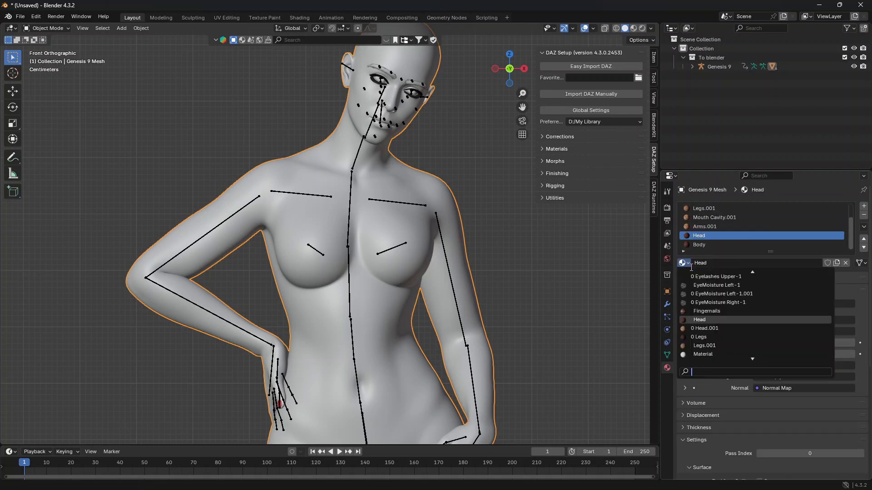
{"action": "left_click", "coordinate": [704, 322]}
{"action": "left_click", "coordinate": [698, 245]}
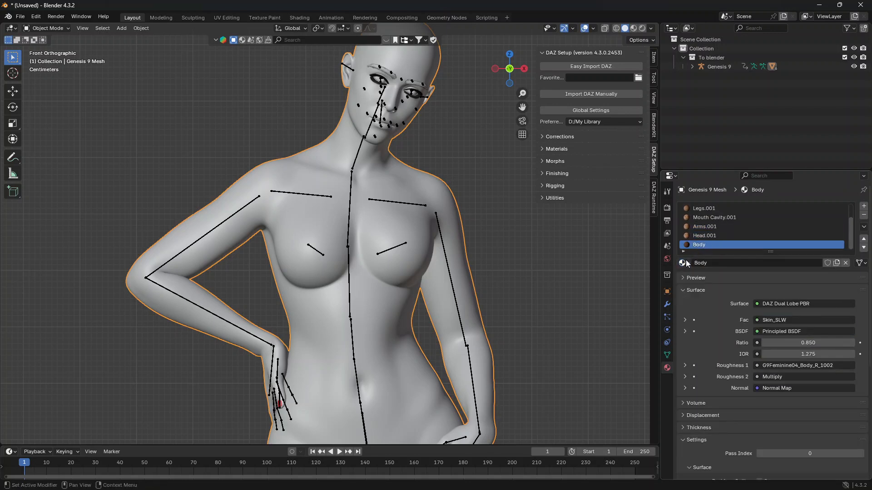
{"action": "left_click", "coordinate": [684, 263]}
{"action": "left_click", "coordinate": [710, 303]}
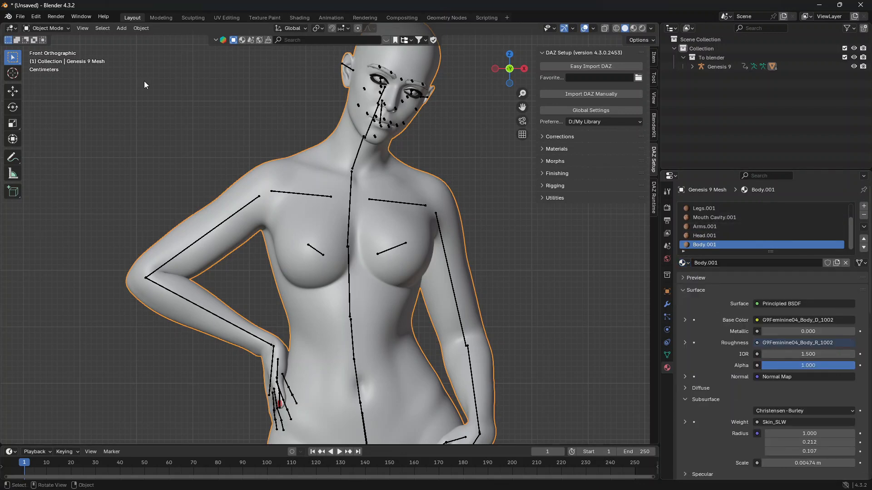
Purge all unused data-blocks from the file, with local, linked and recursive deletion enabled
{"action": "left_click", "coordinate": [18, 17]}
{"action": "mouse_move", "coordinate": [45, 184]}
{"action": "left_click", "coordinate": [147, 182]}
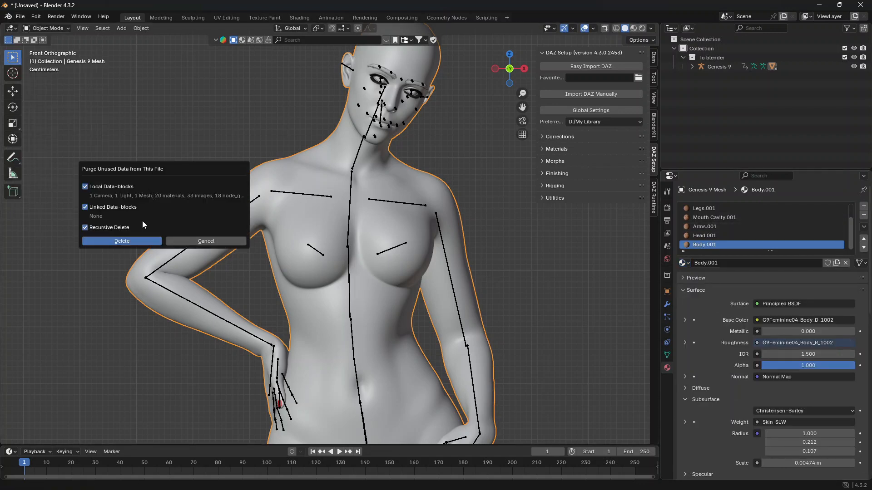
{"action": "key", "text": "Return"}
Deselect the mesh and switch the viewport to Material Preview shading with the character's head and upper body framed
{"action": "scroll", "coordinate": [756, 231], "scroll_direction": "up", "scroll_amount": 2}
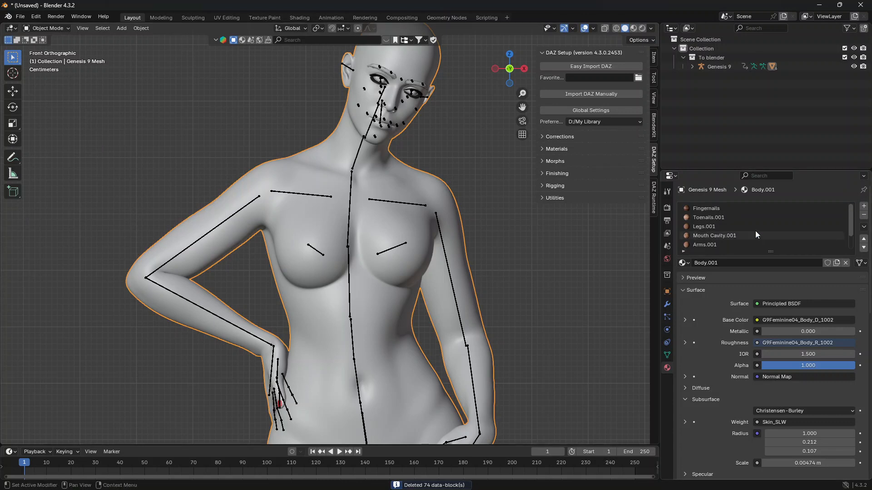
{"action": "left_click", "coordinate": [504, 165]}
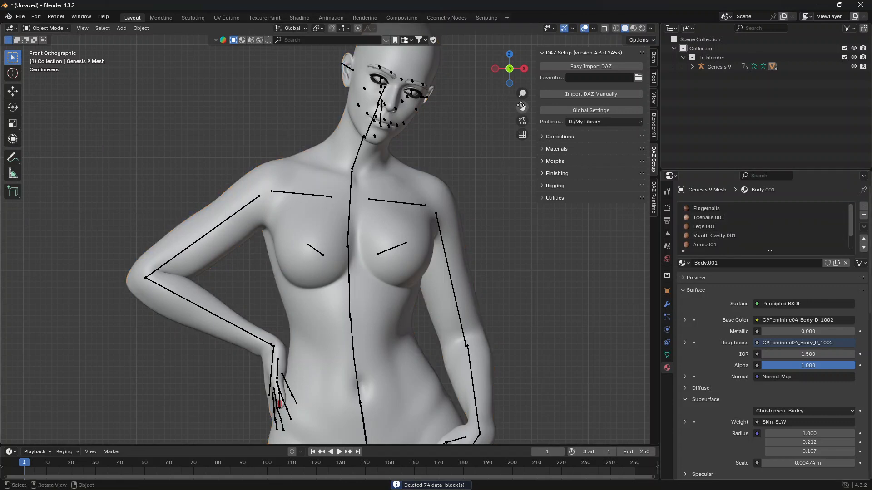
{"action": "left_click_drag", "start_coordinate": [522, 106], "coordinate": [517, 150]}
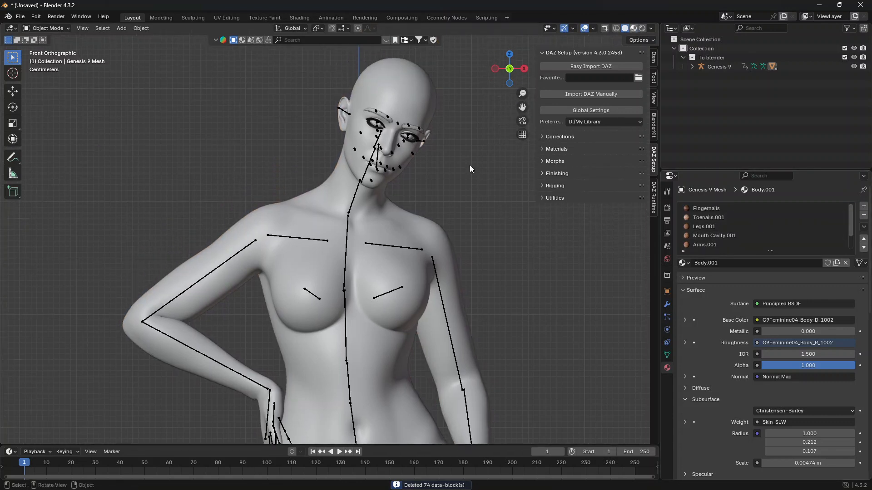
{"action": "key", "text": "z"}
{"action": "key", "text": "2"}
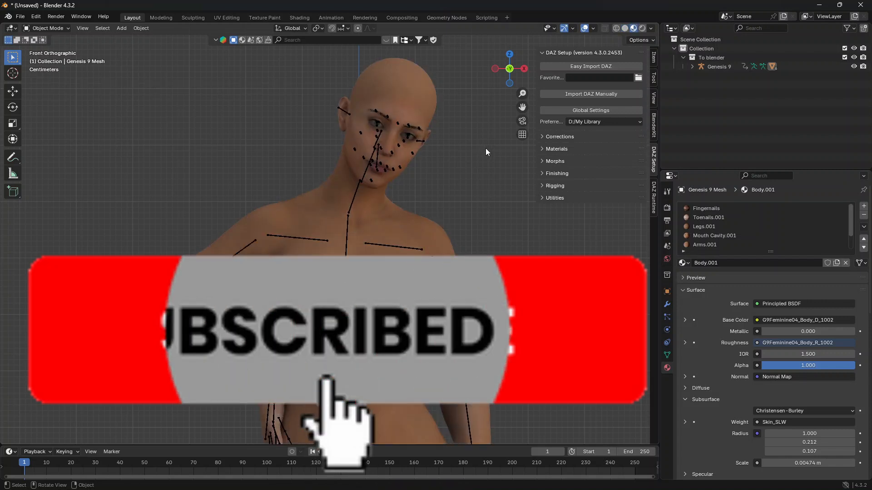
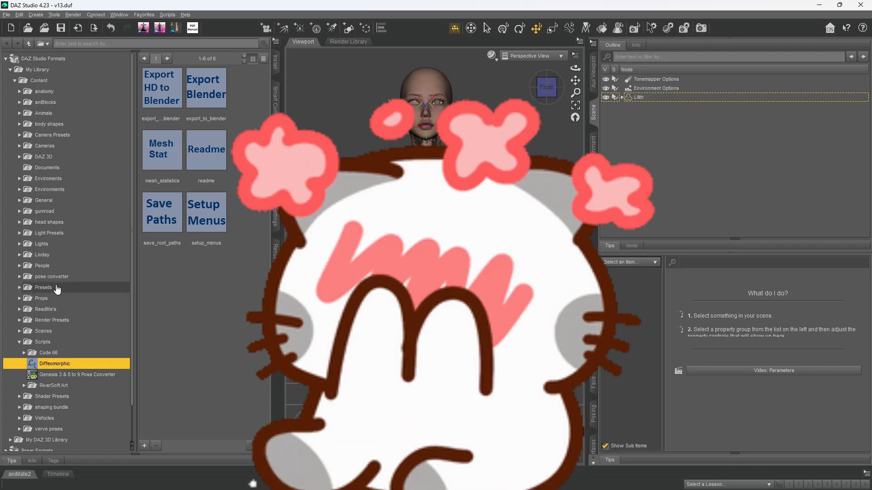
{"action": "scroll", "coordinate": [72, 227], "scroll_direction": "down", "scroll_amount": 1}
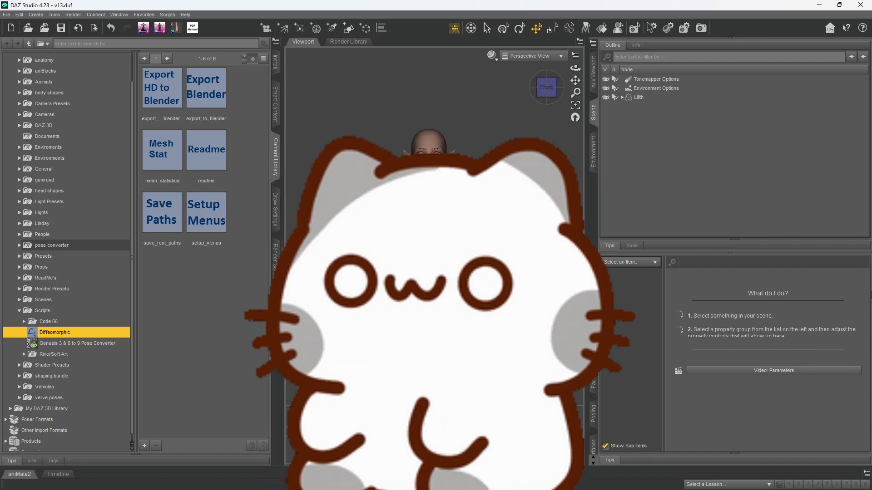
Select the Lilith figure and open the Poses folder of Genesis 9 under People in the content library
{"action": "scroll", "coordinate": [537, 113], "scroll_direction": "up", "scroll_amount": 5}
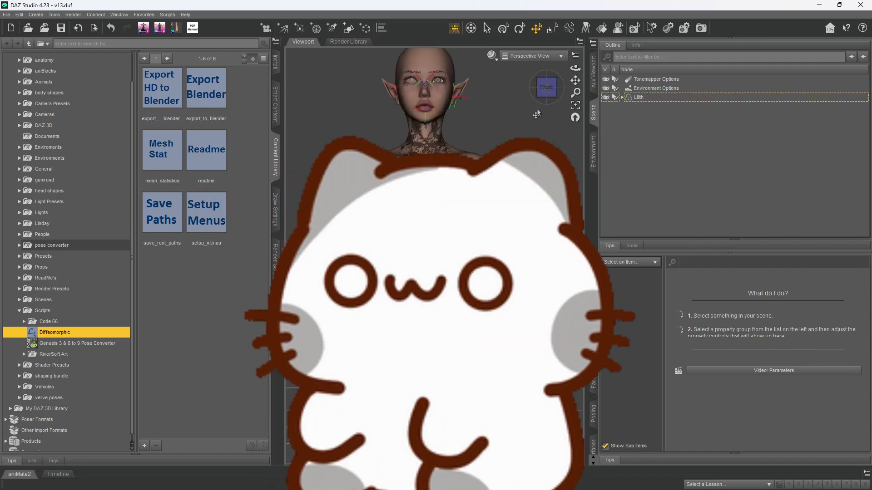
{"action": "left_click_drag", "start_coordinate": [575, 81], "coordinate": [575, 136]}
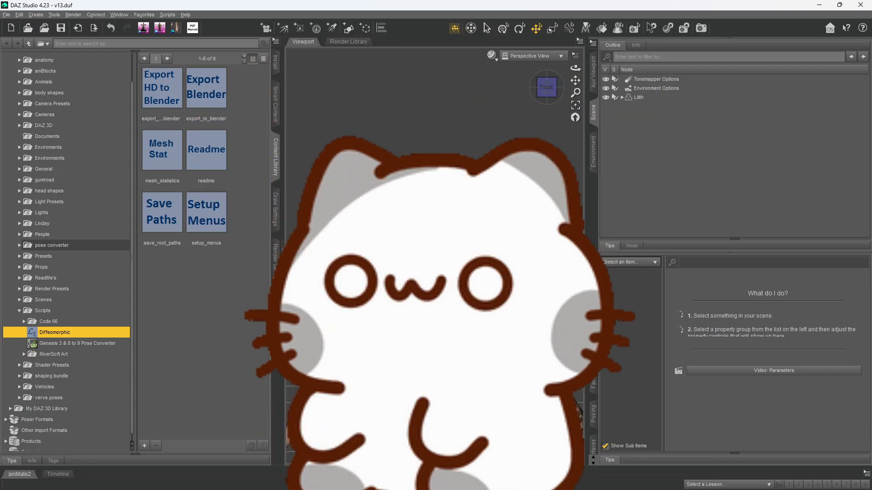
{"action": "left_click", "coordinate": [647, 98]}
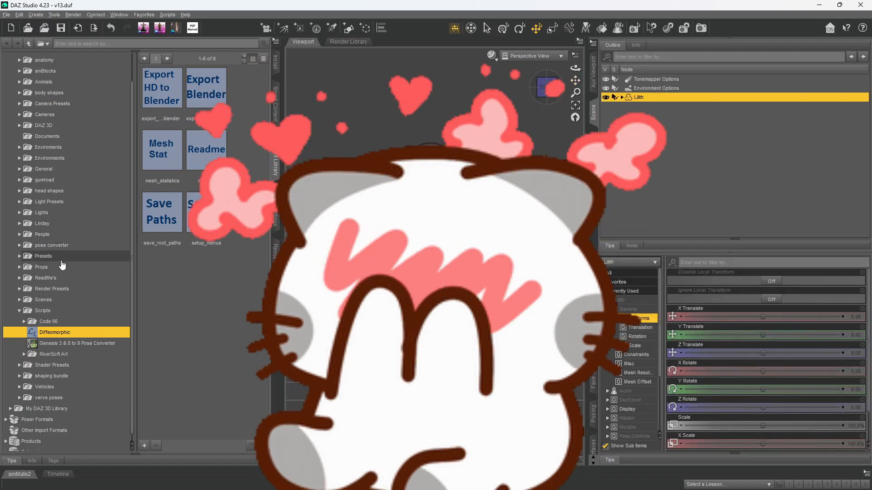
{"action": "left_click", "coordinate": [67, 235]}
{"action": "scroll", "coordinate": [78, 236], "scroll_direction": "down", "scroll_amount": 8}
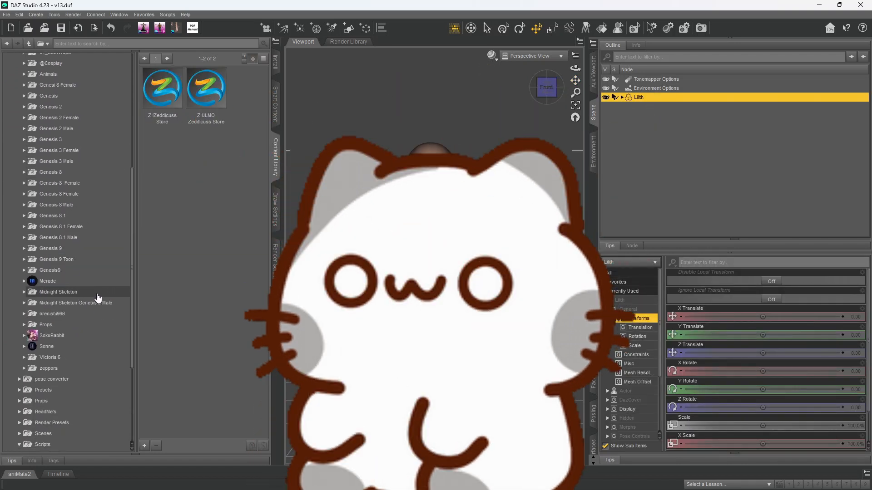
{"action": "left_click", "coordinate": [84, 195]}
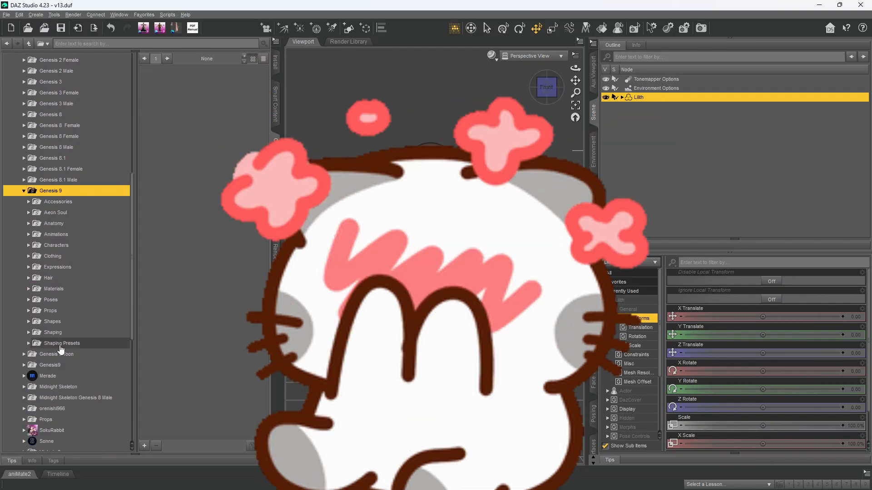
{"action": "left_click", "coordinate": [72, 308]}
{"action": "scroll", "coordinate": [72, 304], "scroll_direction": "down", "scroll_amount": 4}
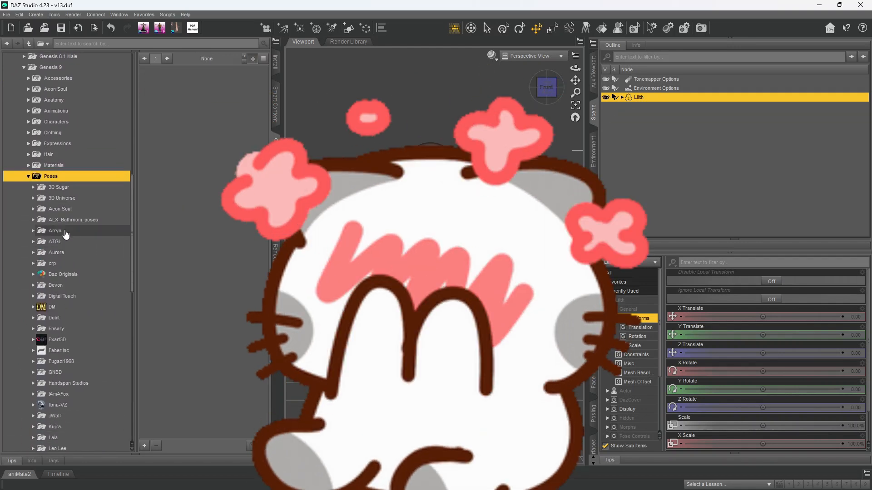
Look through the Arryn, ATGL and Aurora folders of the Genesis 9 poses
{"action": "left_click", "coordinate": [70, 229]}
{"action": "left_click", "coordinate": [73, 240]}
{"action": "left_click", "coordinate": [68, 251]}
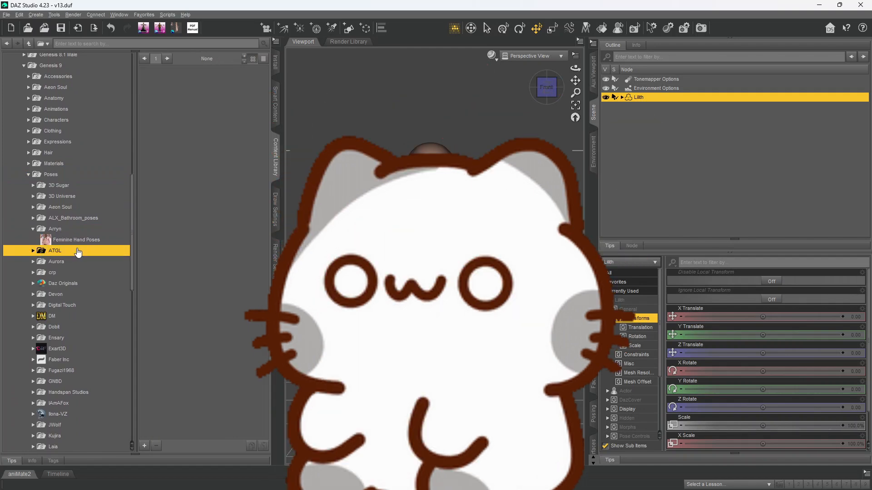
{"action": "left_click", "coordinate": [77, 261]}
{"action": "left_click", "coordinate": [77, 273]}
{"action": "left_click", "coordinate": [80, 284]}
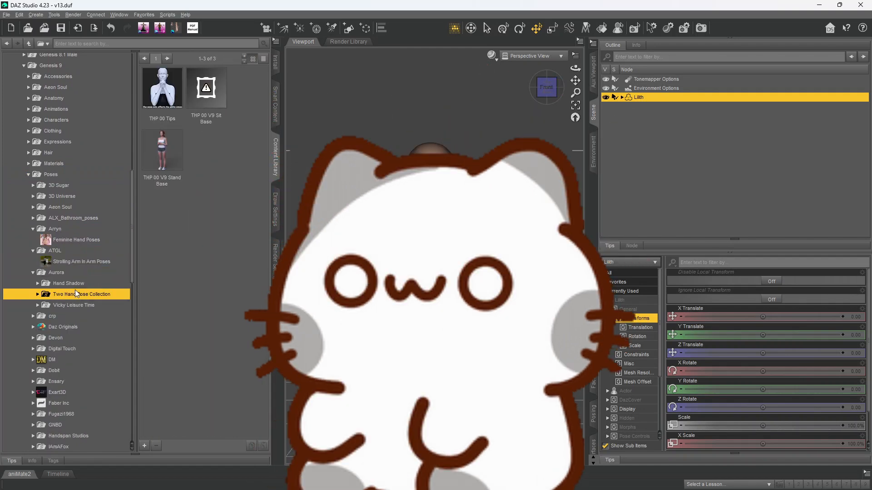
{"action": "scroll", "coordinate": [72, 318], "scroll_direction": "down", "scroll_amount": 5}
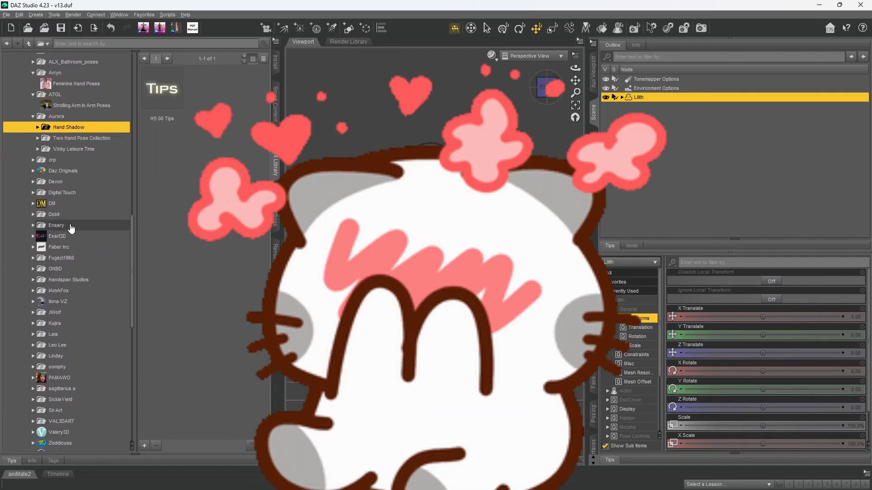
Apply the Stand 08F pose from the DM SteelyCurves set to Lilith
{"action": "left_click", "coordinate": [86, 203]}
{"action": "left_click", "coordinate": [99, 216]}
{"action": "left_click", "coordinate": [94, 225]}
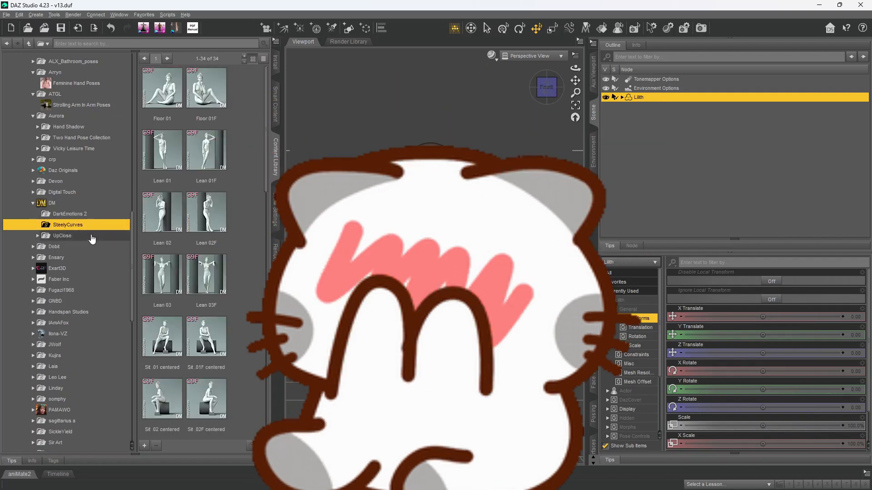
{"action": "scroll", "coordinate": [222, 245], "scroll_direction": "down", "scroll_amount": 2}
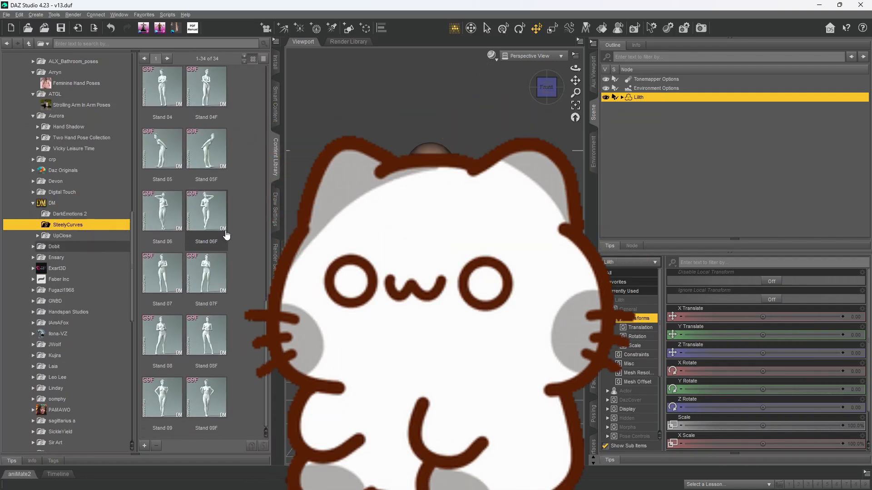
{"action": "left_click", "coordinate": [203, 335]}
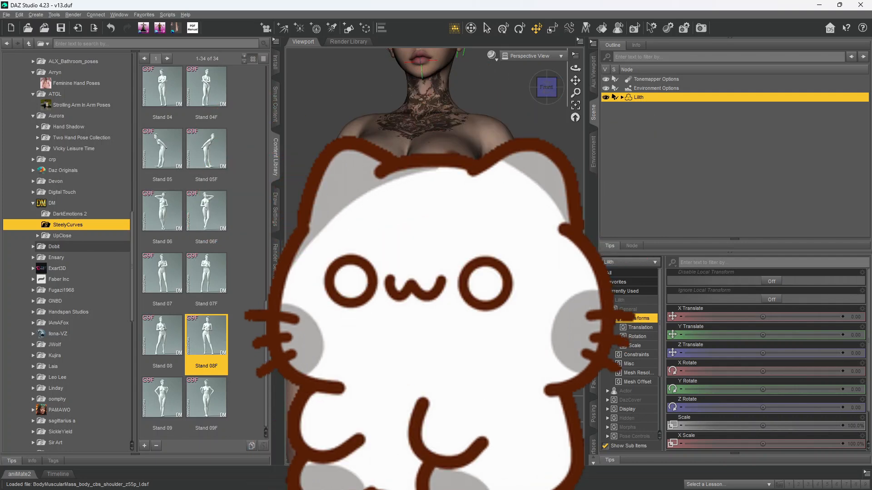
Reselect the whole Lilith figure after picking her left hand, and collapse her node hierarchy in the scene
{"action": "left_click", "coordinate": [408, 296]}
{"action": "left_click_drag", "start_coordinate": [322, 80], "coordinate": [341, 84]}
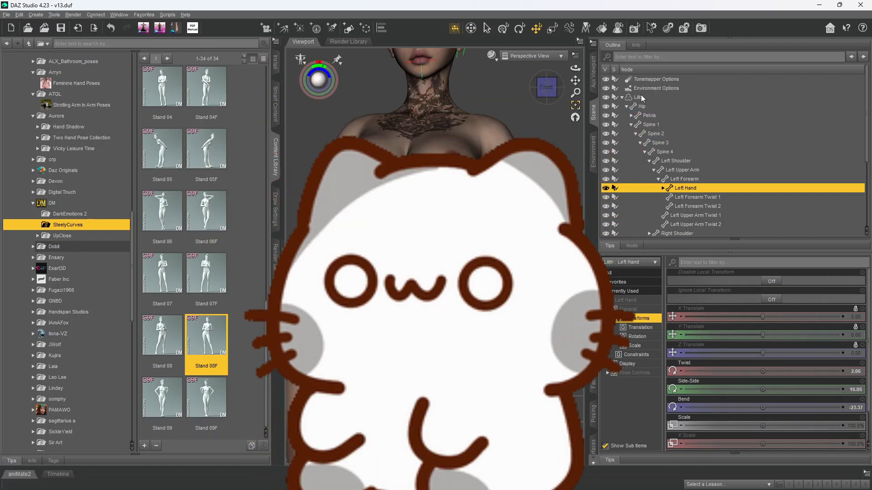
{"action": "left_click", "coordinate": [639, 98]}
{"action": "left_click", "coordinate": [621, 97]}
{"action": "left_click_drag", "start_coordinate": [575, 80], "coordinate": [576, 54]}
{"action": "scroll", "coordinate": [554, 182], "scroll_direction": "down", "scroll_amount": 5}
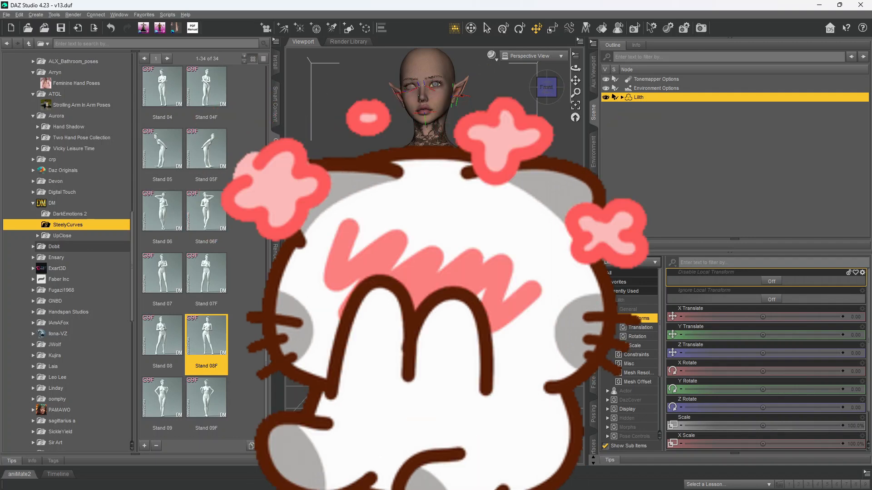
Open the Genesis 9 Clothing folder and look at the 3D_Life High boots Alice GF9 set
{"action": "scroll", "coordinate": [47, 202], "scroll_direction": "down", "scroll_amount": 15}
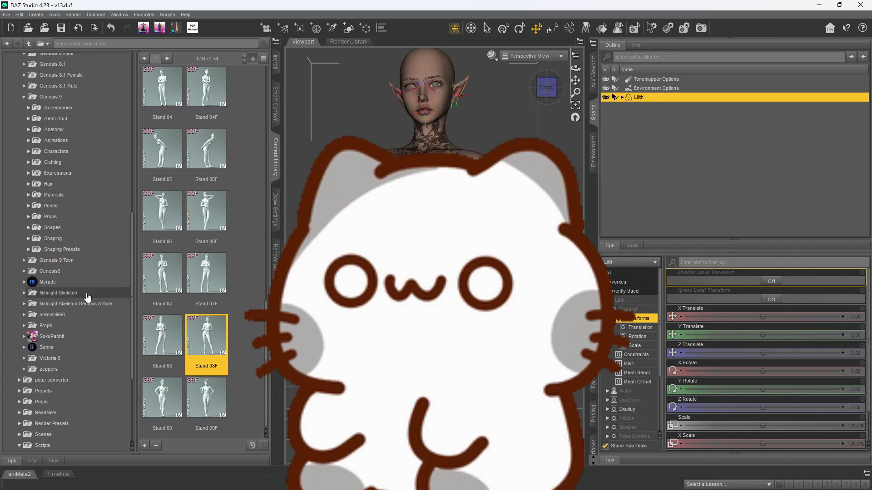
{"action": "scroll", "coordinate": [99, 293], "scroll_direction": "down", "scroll_amount": 3}
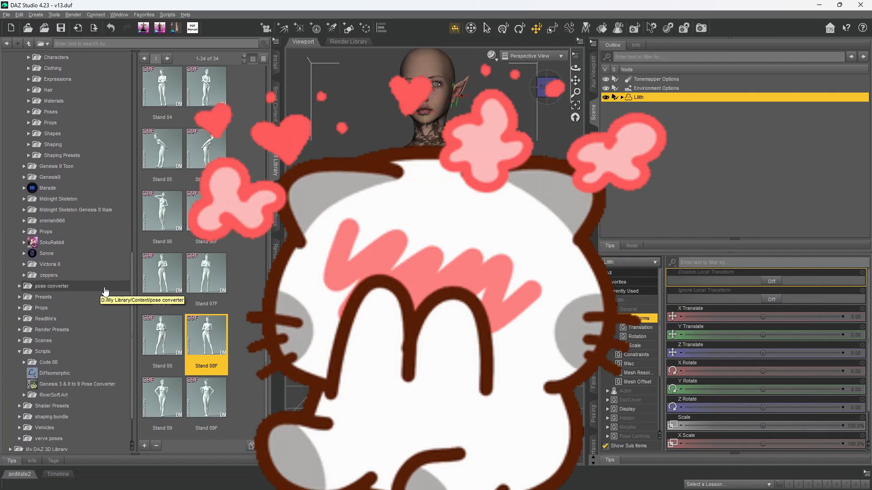
{"action": "scroll", "coordinate": [100, 291], "scroll_direction": "down", "scroll_amount": 1}
{"action": "scroll", "coordinate": [70, 258], "scroll_direction": "up", "scroll_amount": 8}
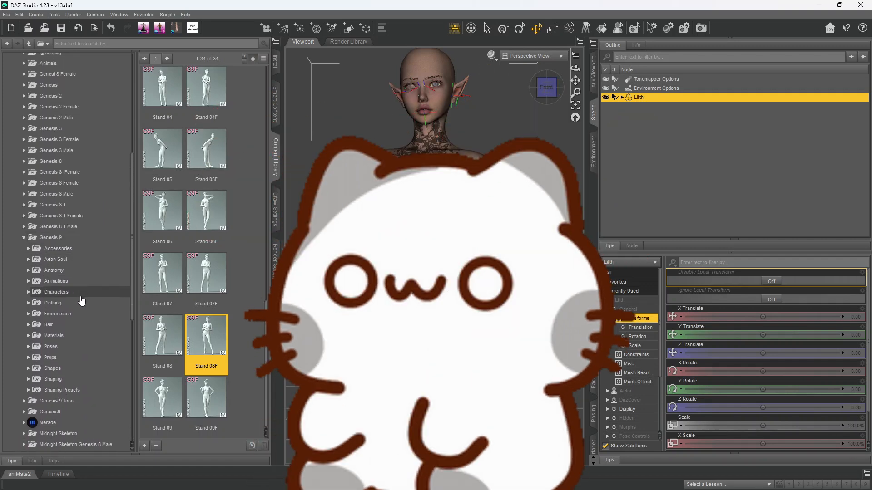
{"action": "double_click", "coordinate": [72, 303]}
{"action": "scroll", "coordinate": [105, 265], "scroll_direction": "down", "scroll_amount": 6}
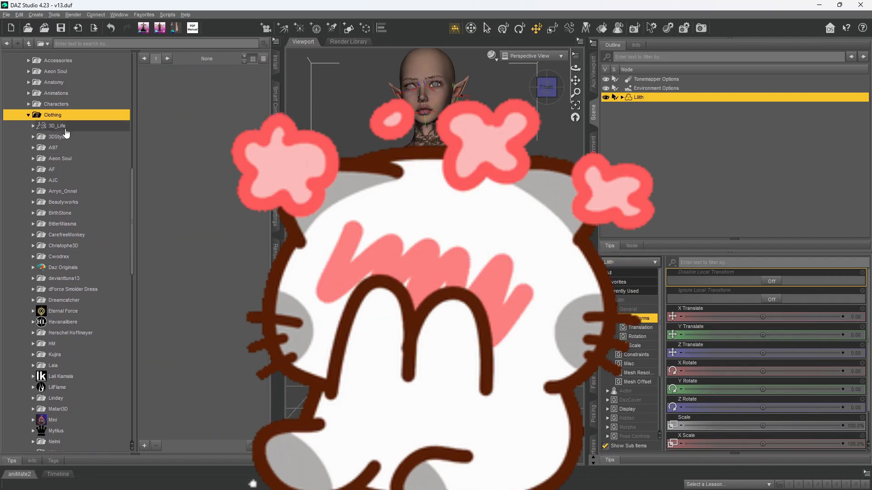
{"action": "double_click", "coordinate": [57, 126]}
{"action": "double_click", "coordinate": [75, 137]}
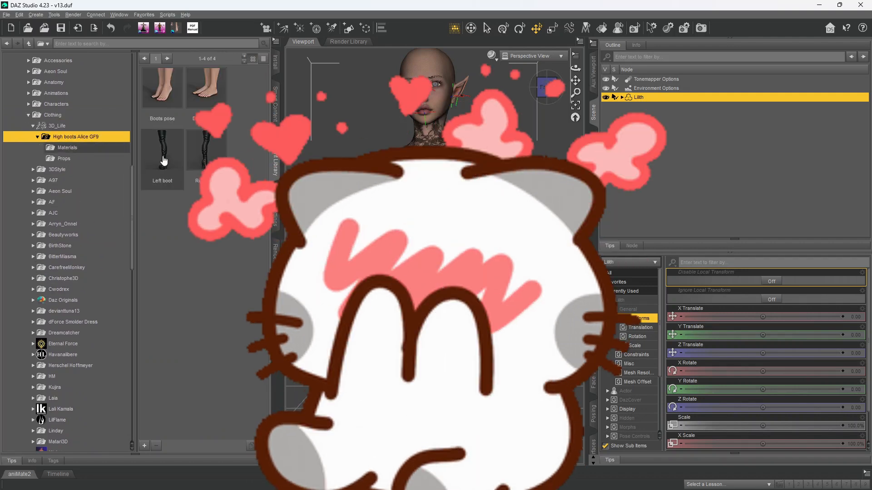
Load DWB 00 Full Outfit from the 3DStyle Dress With Boots set onto Lilith and delete its tote bag
{"action": "double_click", "coordinate": [70, 169]}
{"action": "left_click", "coordinate": [77, 181]}
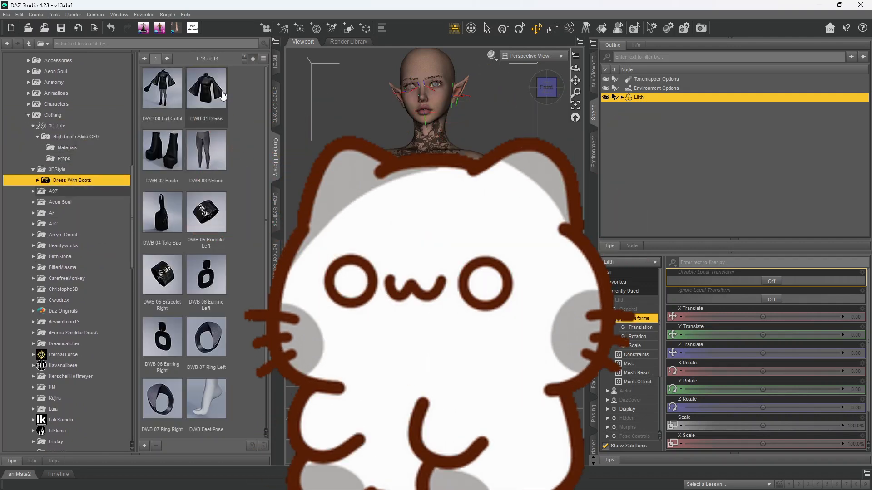
{"action": "left_click", "coordinate": [162, 91]}
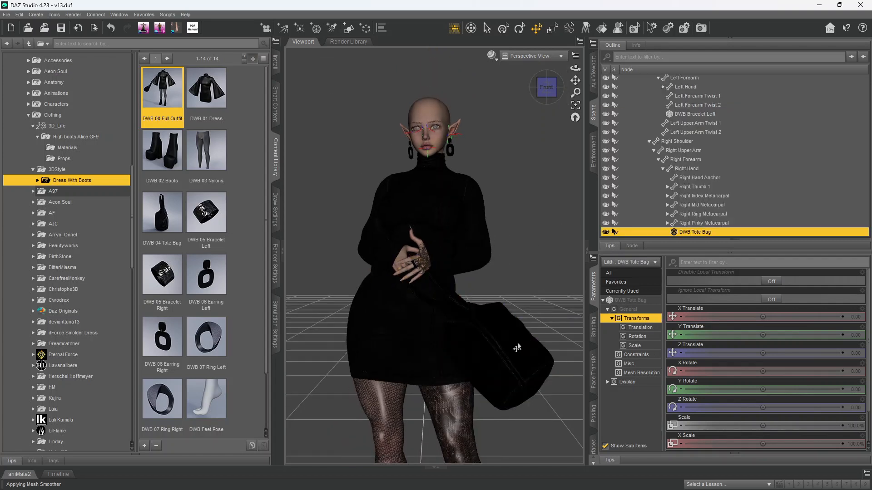
{"action": "key", "text": "Delete"}
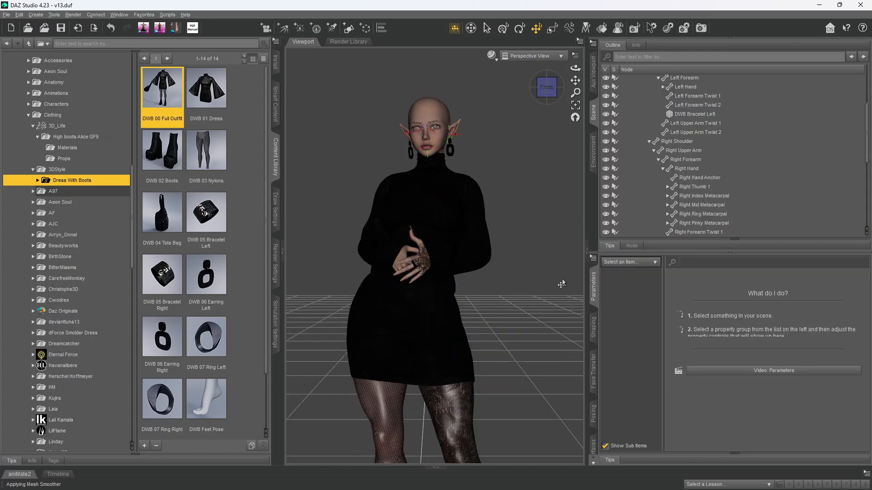
Select Lilith and apply the DWB Feet Pose so her feet fit the platform boots
{"action": "left_click_drag", "start_coordinate": [576, 81], "coordinate": [531, 177]}
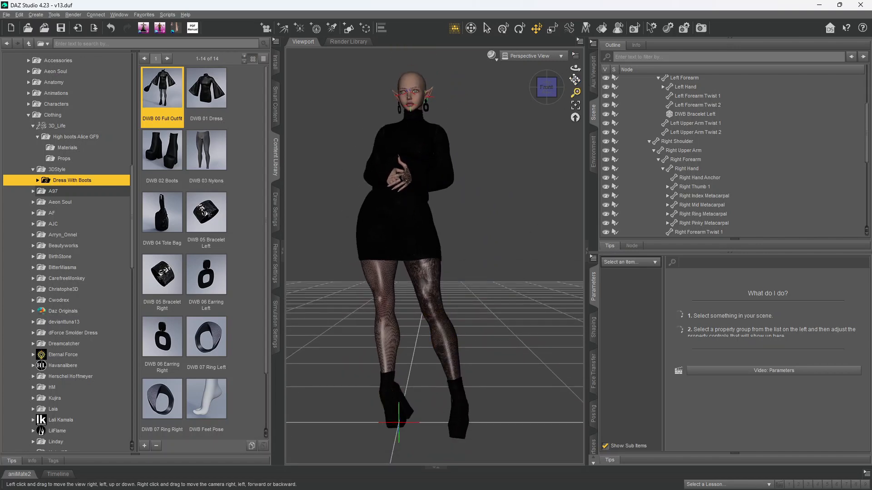
{"action": "left_click_drag", "start_coordinate": [575, 68], "coordinate": [549, 73]}
{"action": "scroll", "coordinate": [727, 102], "scroll_direction": "up", "scroll_amount": 4}
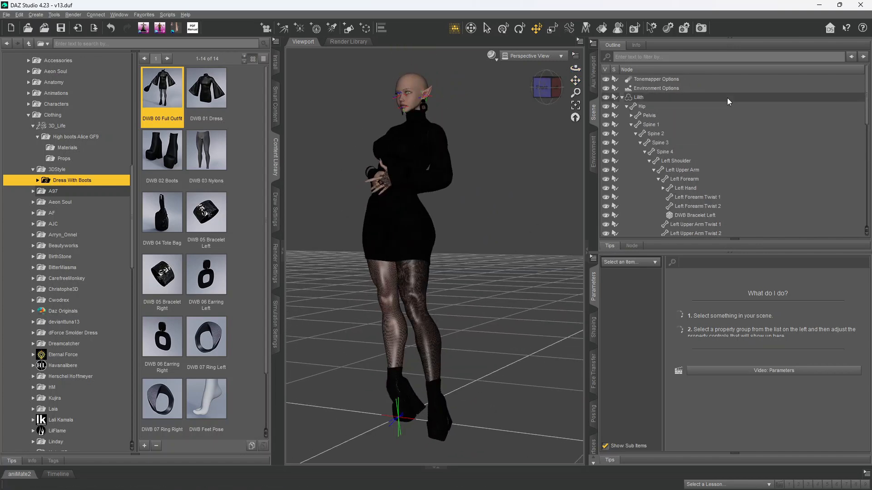
{"action": "left_click", "coordinate": [661, 98]}
{"action": "scroll", "coordinate": [231, 169], "scroll_direction": "down", "scroll_amount": 3}
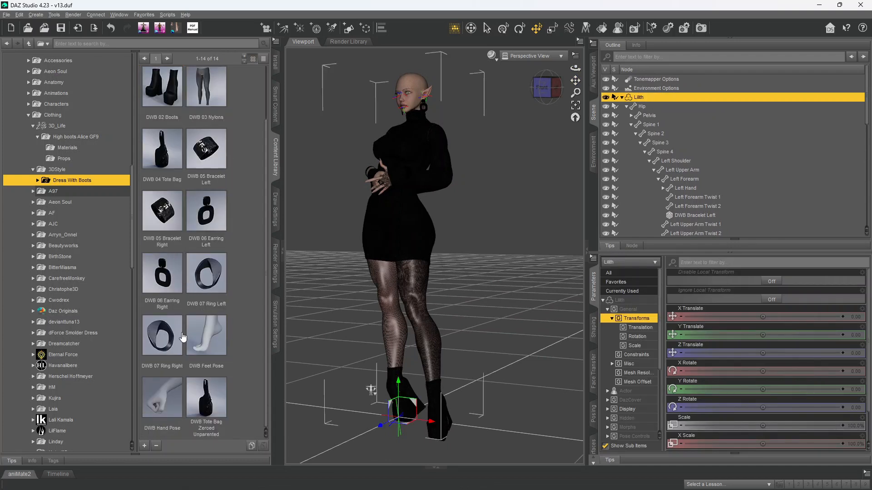
{"action": "scroll", "coordinate": [181, 165], "scroll_direction": "up", "scroll_amount": 3}
{"action": "scroll", "coordinate": [259, 302], "scroll_direction": "down", "scroll_amount": 3}
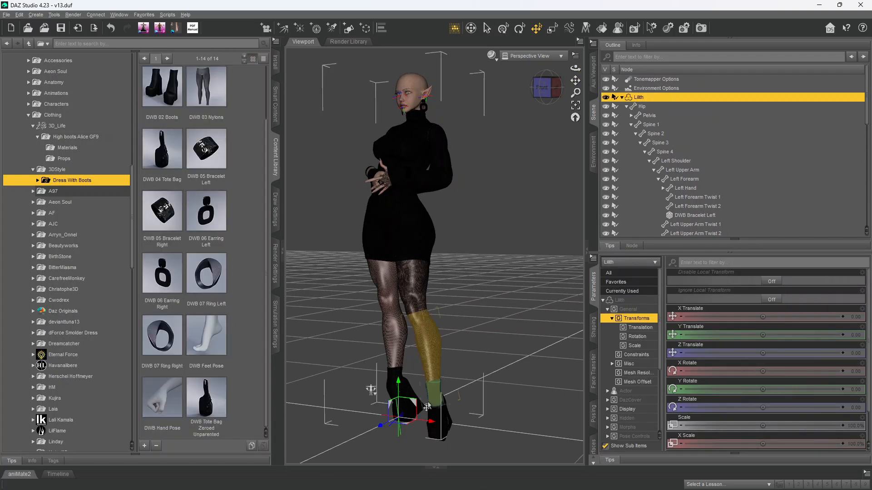
{"action": "double_click", "coordinate": [214, 353]}
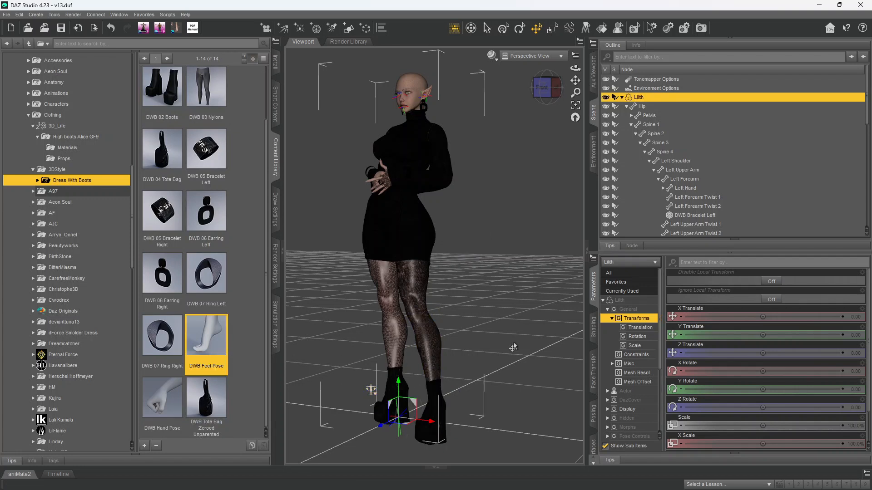
Change the viewport's drawing style to a plain shaded display without textures
{"action": "left_click", "coordinate": [579, 64]}
{"action": "left_click", "coordinate": [543, 86]}
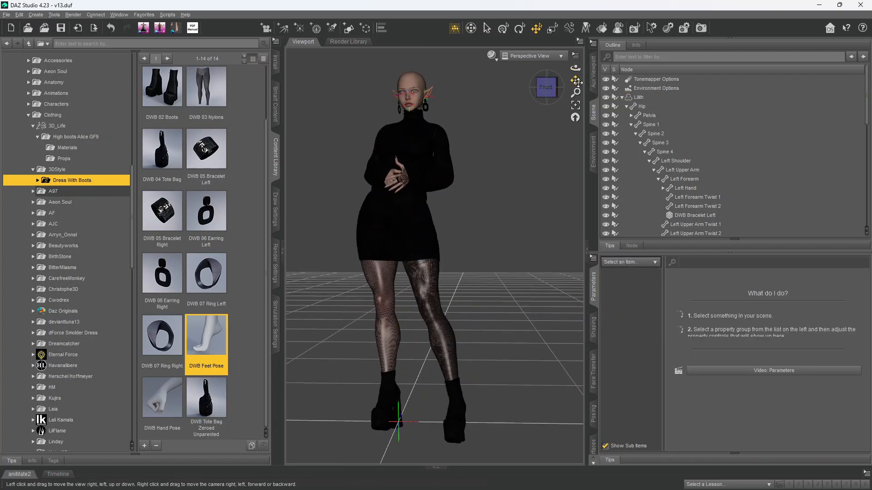
{"action": "scroll", "coordinate": [540, 182], "scroll_direction": "up", "scroll_amount": 5}
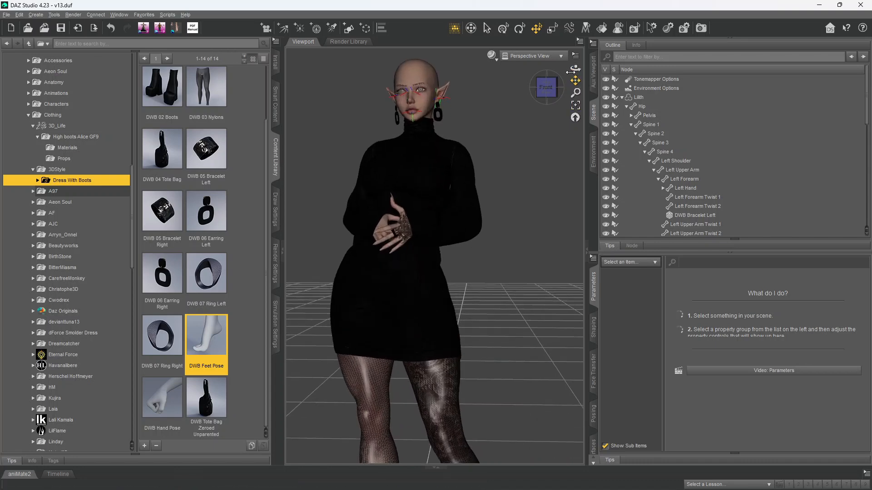
{"action": "mouse_move", "coordinate": [575, 68]}
{"action": "left_mouse_down"}
{"action": "mouse_move", "coordinate": [535, 69]}
{"action": "mouse_move", "coordinate": [624, 64]}
{"action": "mouse_move", "coordinate": [588, 62]}
{"action": "mouse_move", "coordinate": [586, 77]}
{"action": "left_mouse_up"}
{"action": "left_click", "coordinate": [491, 55]}
{"action": "left_click", "coordinate": [494, 122]}
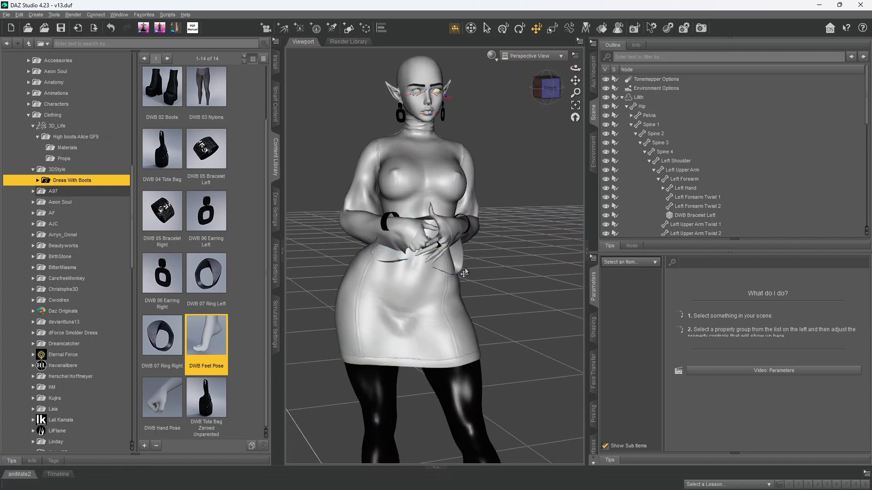
Delete the right and left DWB bracelets and collapse Lilith's node hierarchy
{"action": "scroll", "coordinate": [465, 273], "scroll_direction": "up", "scroll_amount": 5}
{"action": "left_click", "coordinate": [358, 194]}
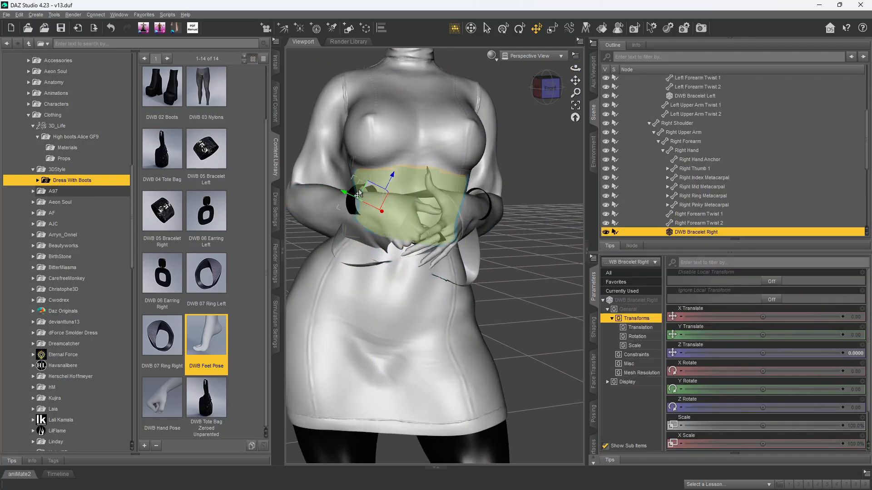
{"action": "key", "text": "Delete"}
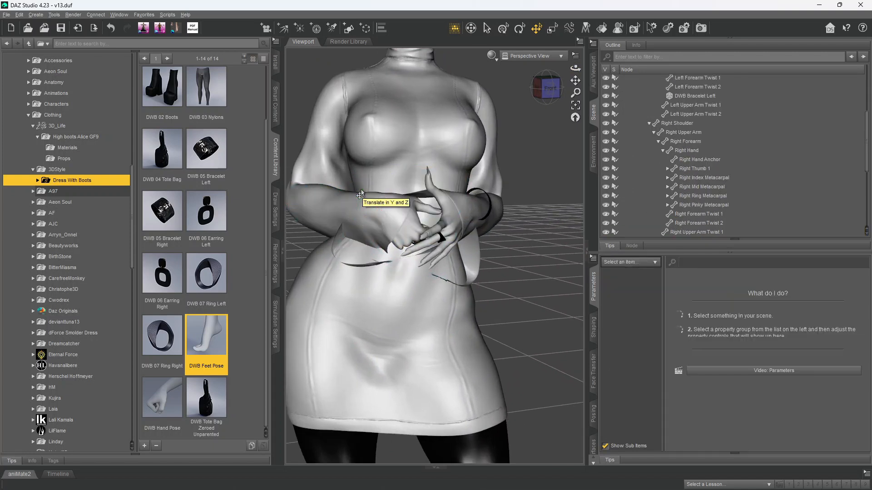
{"action": "left_click", "coordinate": [477, 195]}
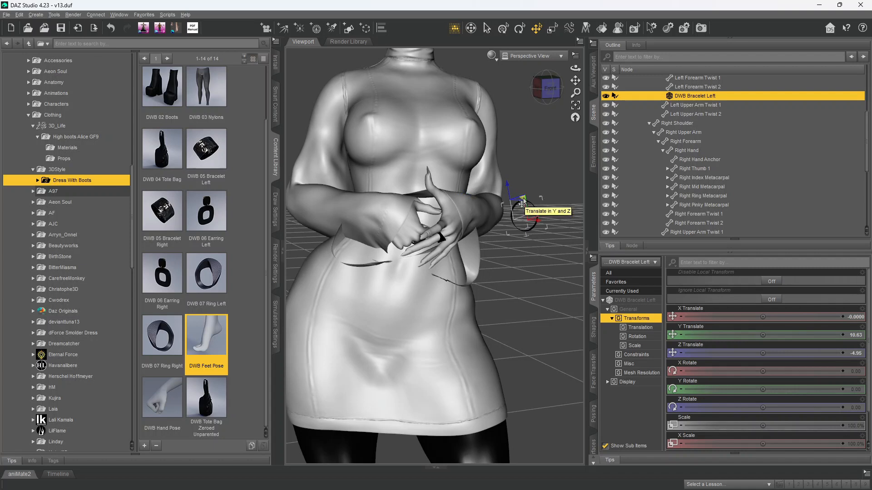
{"action": "key", "text": "Delete"}
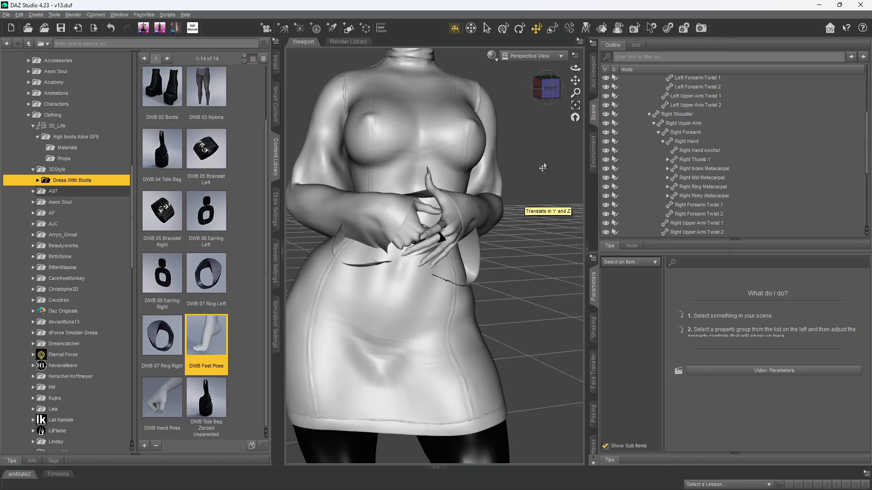
{"action": "scroll", "coordinate": [690, 107], "scroll_direction": "up", "scroll_amount": 4}
{"action": "left_click", "coordinate": [622, 98]}
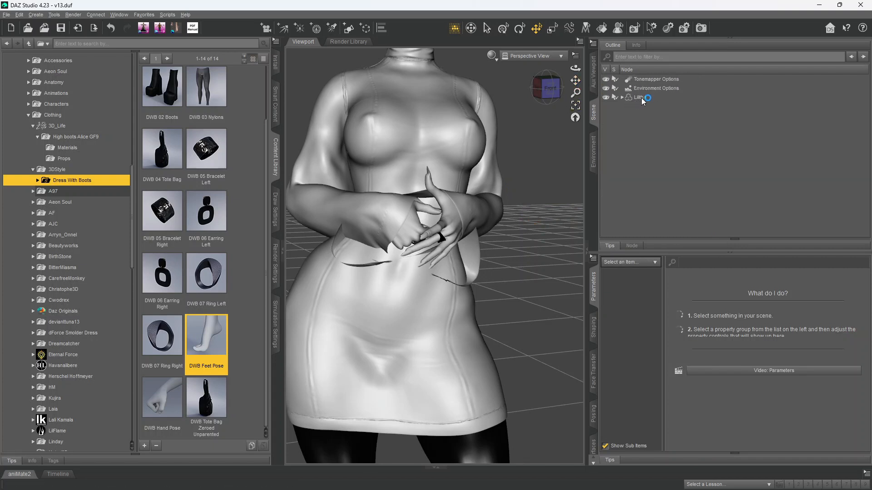
Run a dForce simulation on Lilith's outfit for the current frame, starting bones from the memorized pose
{"action": "left_click", "coordinate": [642, 98]}
{"action": "scroll", "coordinate": [313, 277], "scroll_direction": "down", "scroll_amount": 2}
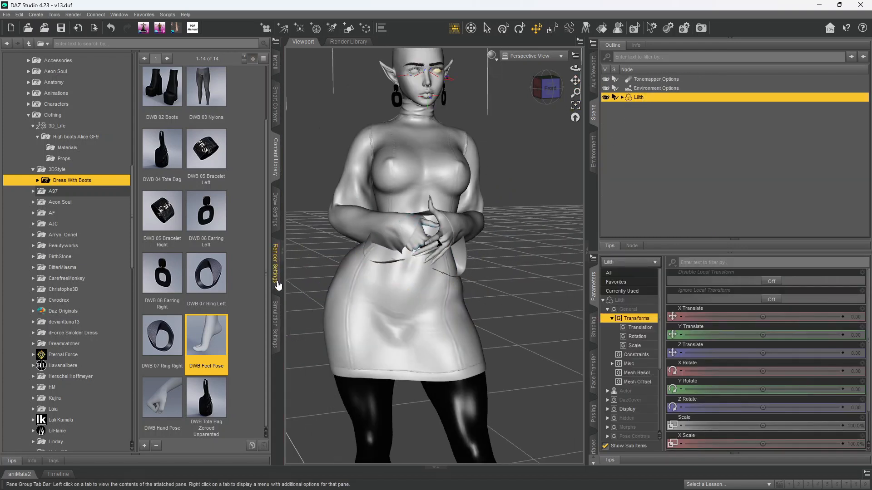
{"action": "left_click", "coordinate": [274, 337]}
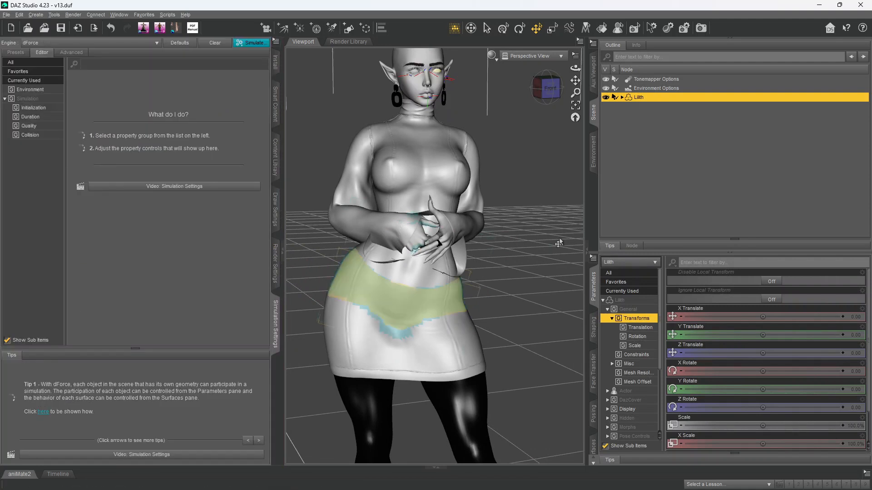
{"action": "left_click", "coordinate": [28, 98]}
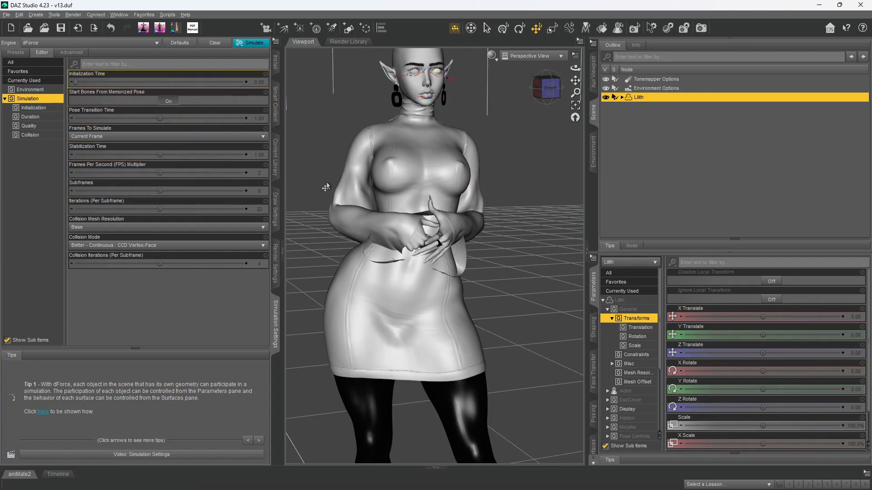
{"action": "left_click", "coordinate": [261, 44]}
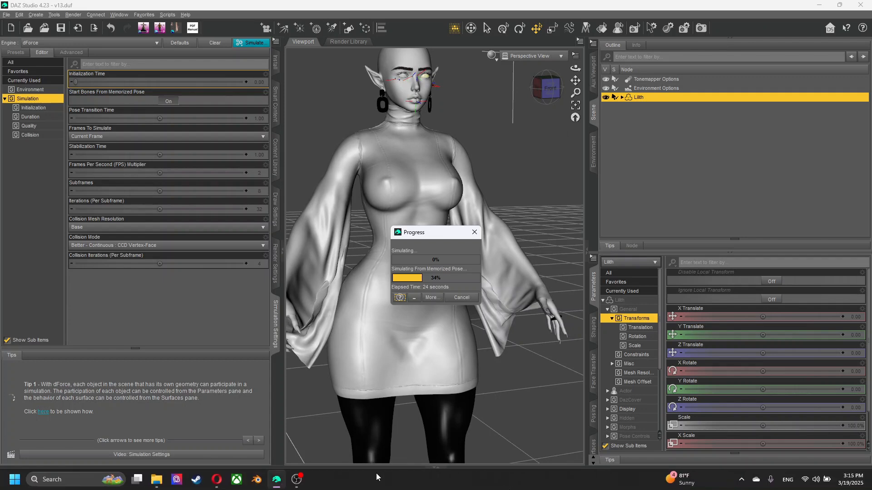
{"action": "mouse_move", "coordinate": [302, 484]}
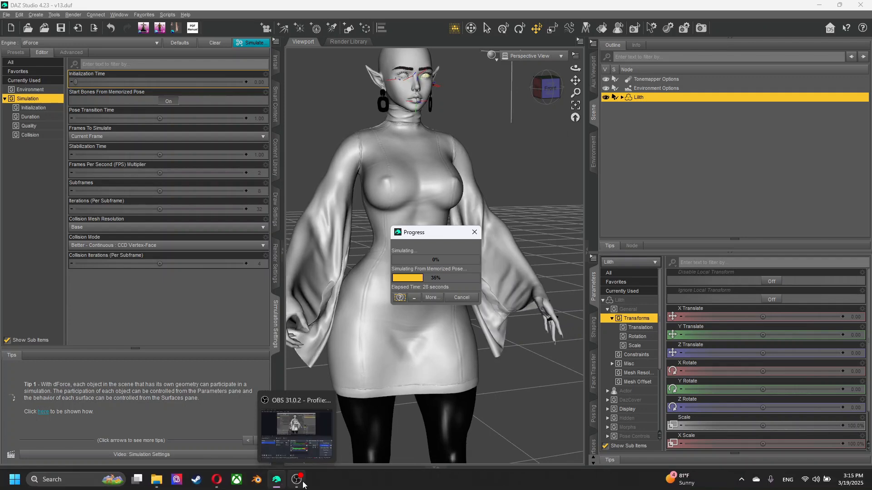
{"action": "left_click", "coordinate": [303, 482]}
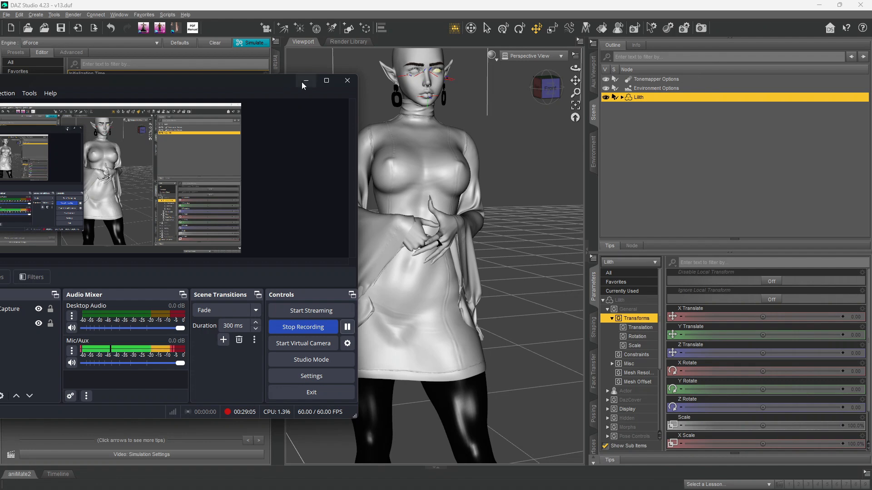
{"action": "left_click", "coordinate": [305, 81]}
Examine the simulated drape of the dress and sleeves up close and from the front
{"action": "scroll", "coordinate": [512, 180], "scroll_direction": "up", "scroll_amount": 2}
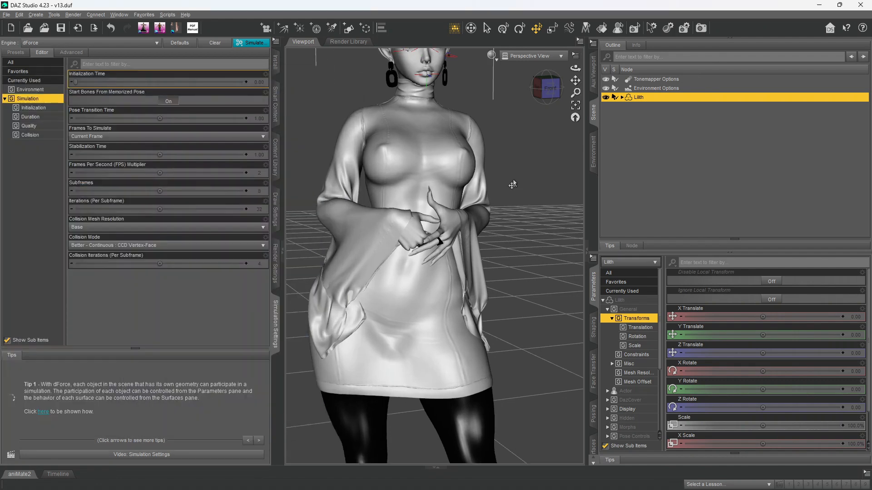
{"action": "left_click_drag", "start_coordinate": [576, 68], "coordinate": [682, 75]}
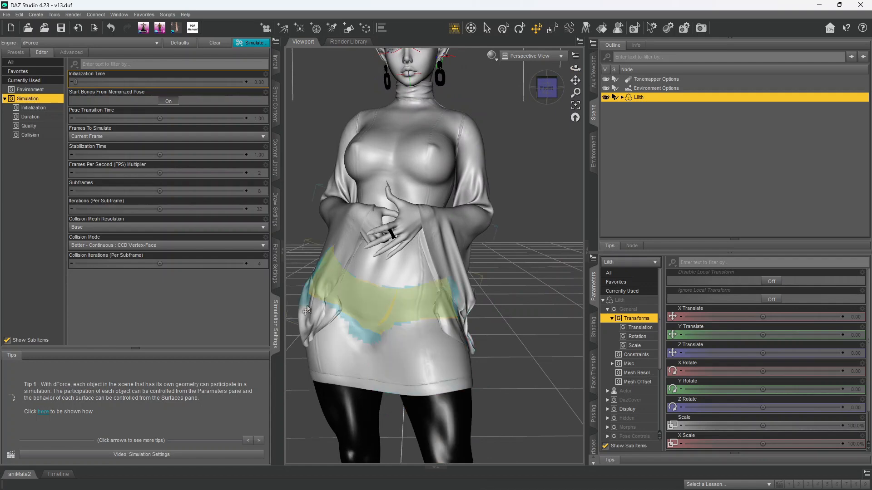
{"action": "left_click_drag", "start_coordinate": [576, 79], "coordinate": [543, 62]}
{"action": "scroll", "coordinate": [541, 122], "scroll_direction": "down", "scroll_amount": 1}
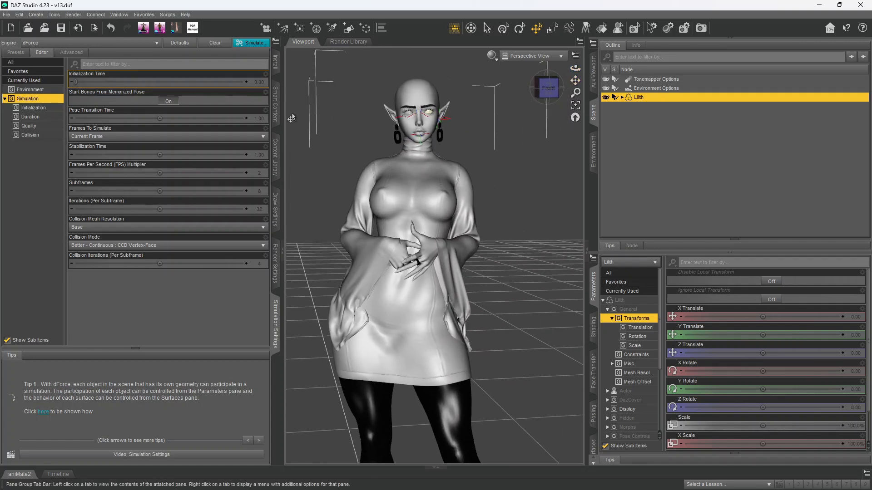
Save the scene as a new DSON user file named practice on the Desktop with the default save options
{"action": "left_click", "coordinate": [275, 156]}
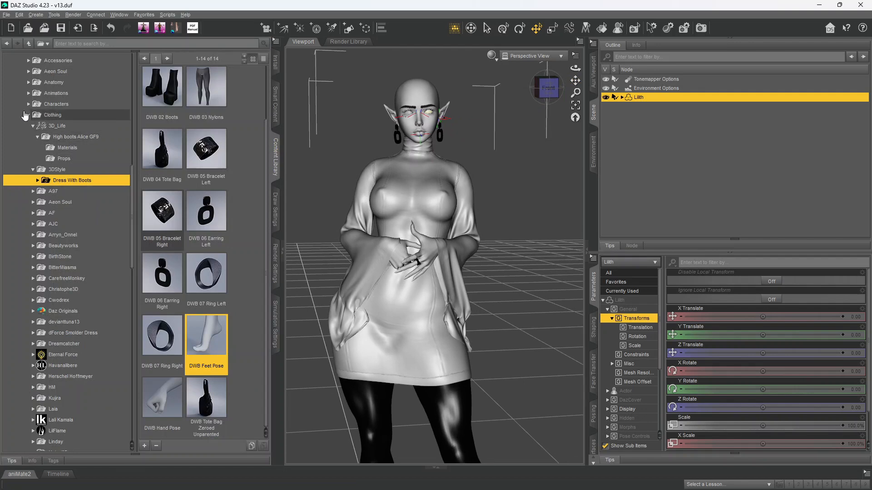
{"action": "scroll", "coordinate": [57, 204], "scroll_direction": "down", "scroll_amount": 15}
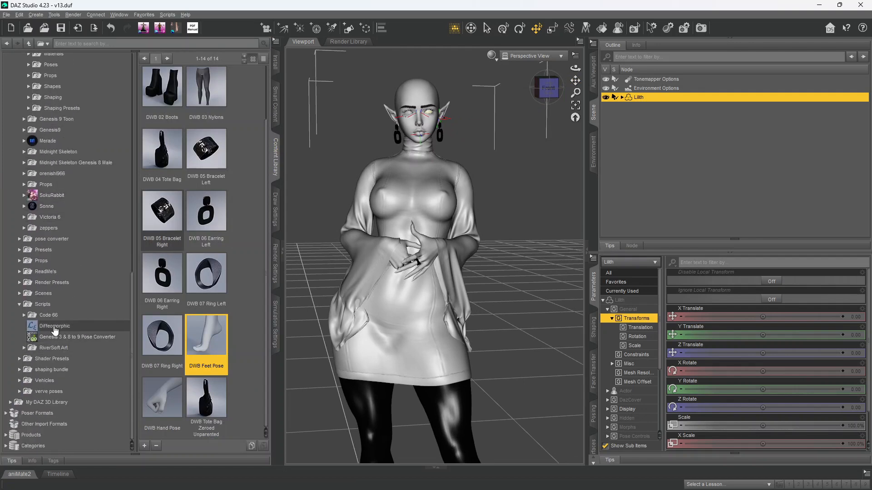
{"action": "left_click", "coordinate": [6, 15]}
{"action": "mouse_move", "coordinate": [35, 79]}
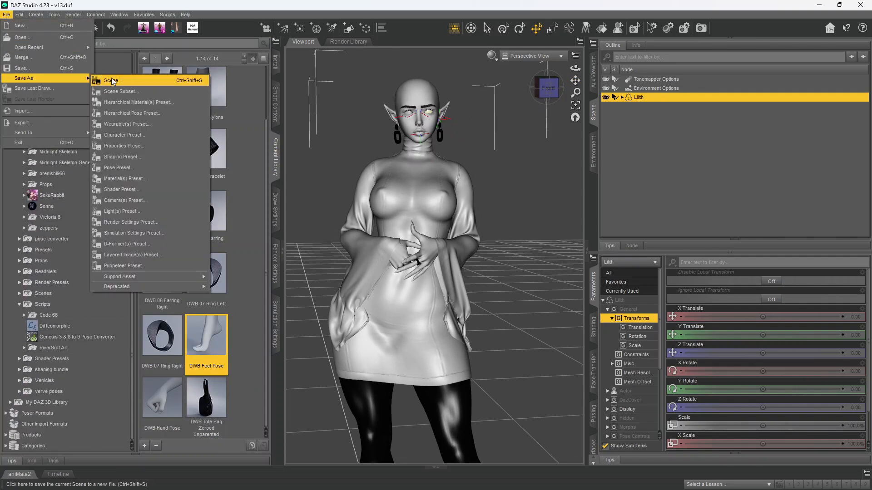
{"action": "left_click", "coordinate": [111, 81]}
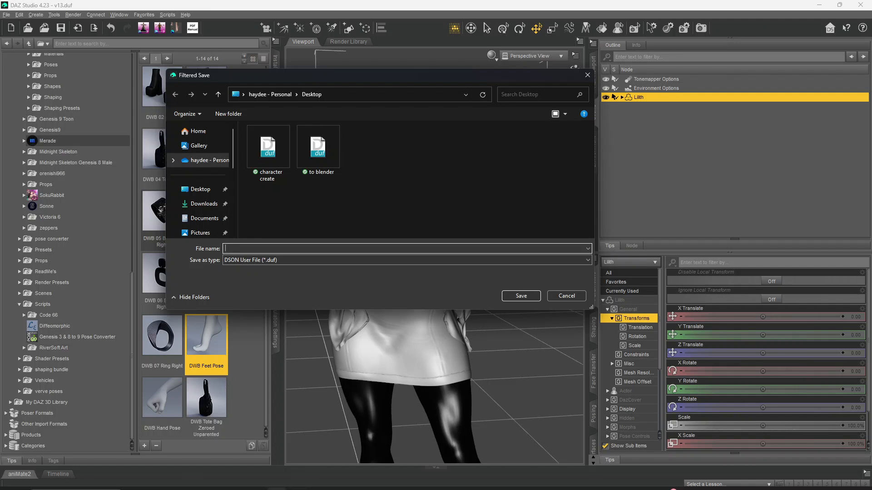
{"action": "mouse_move", "coordinate": [300, 480]}
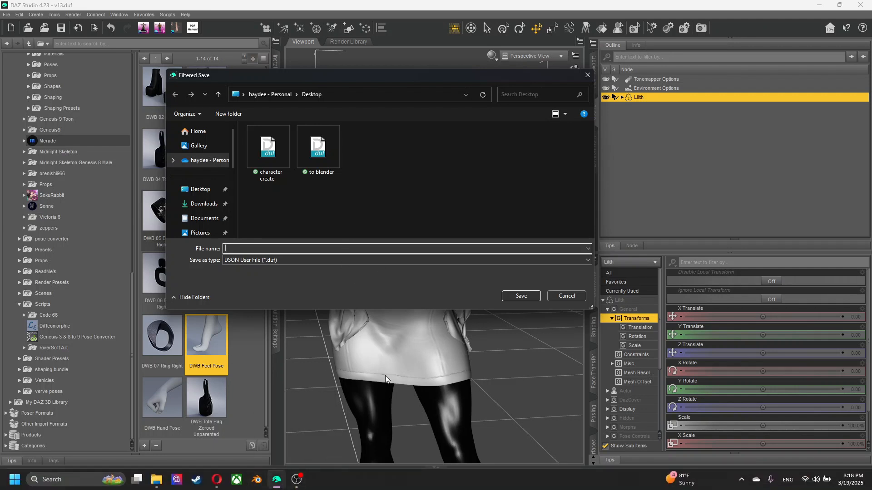
{"action": "left_click", "coordinate": [302, 484]}
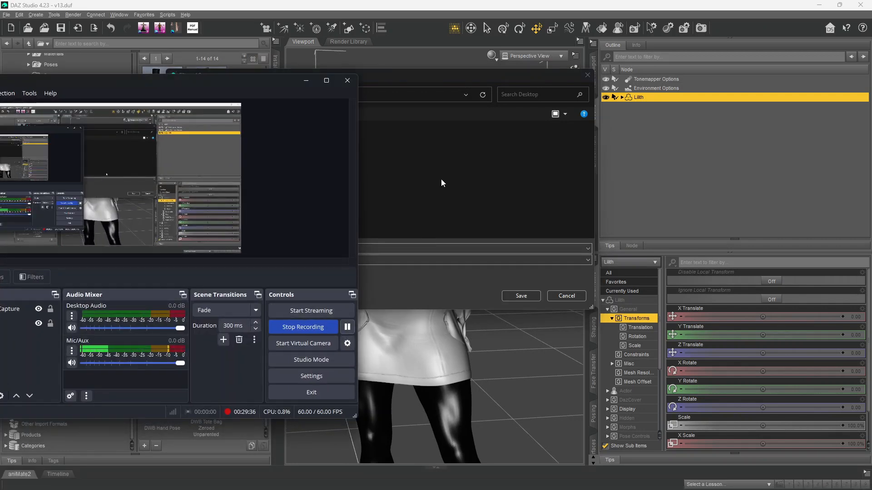
{"action": "left_click", "coordinate": [442, 182]}
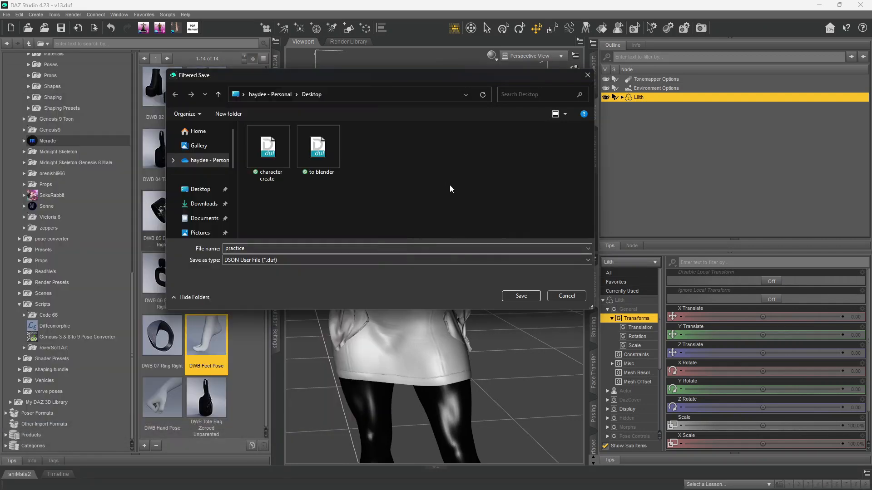
{"action": "left_click", "coordinate": [517, 296]}
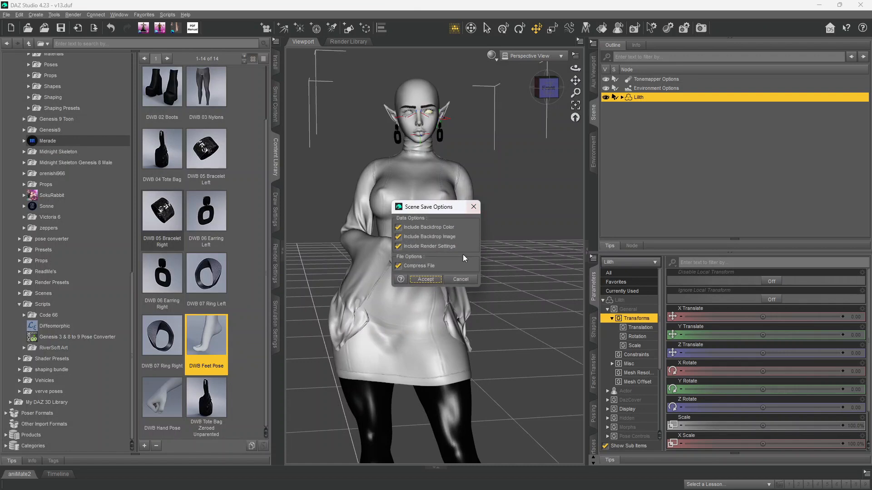
{"action": "left_click", "coordinate": [439, 282]}
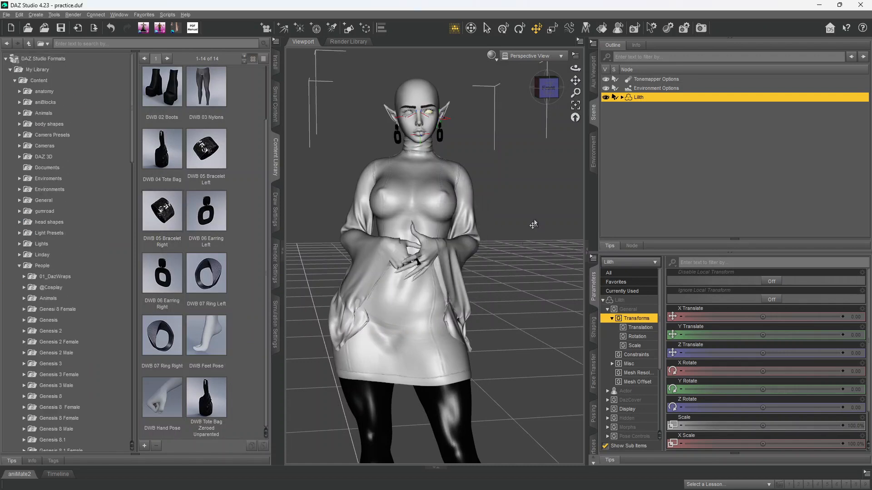
Run the Diffeomorphic export_to_blender script from the Scripts folder, save the exported file and dismiss the completion message
{"action": "scroll", "coordinate": [74, 247], "scroll_direction": "down", "scroll_amount": 20}
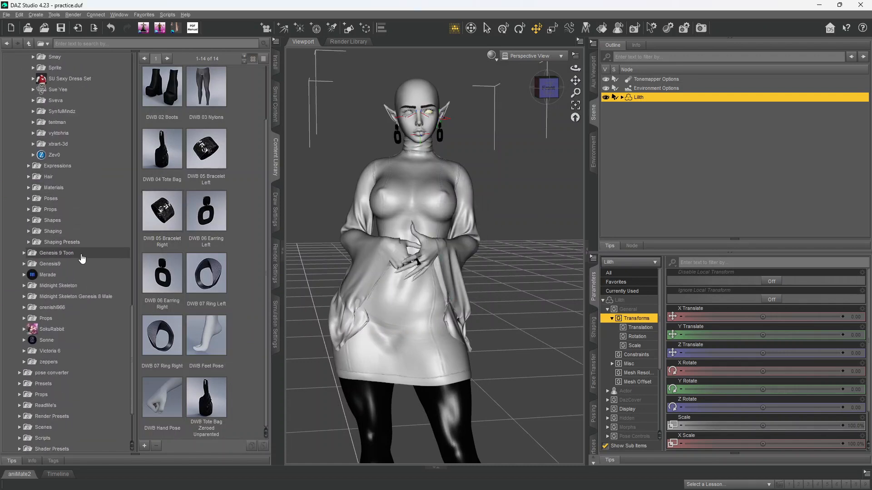
{"action": "left_click", "coordinate": [61, 348]}
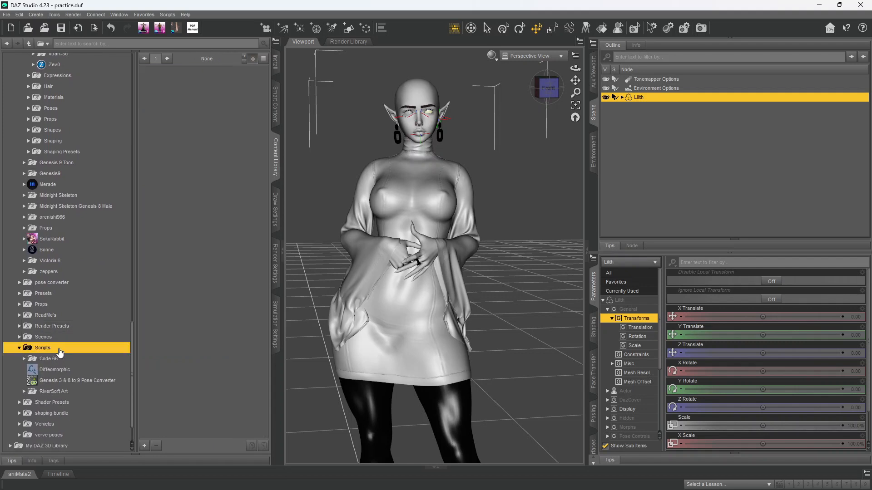
{"action": "left_click", "coordinate": [109, 369]}
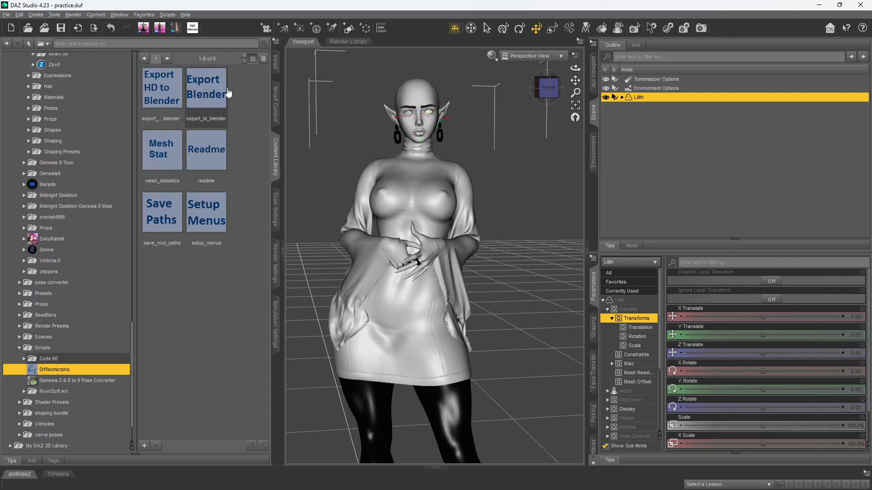
{"action": "double_click", "coordinate": [210, 98]}
{"action": "left_click", "coordinate": [510, 298]}
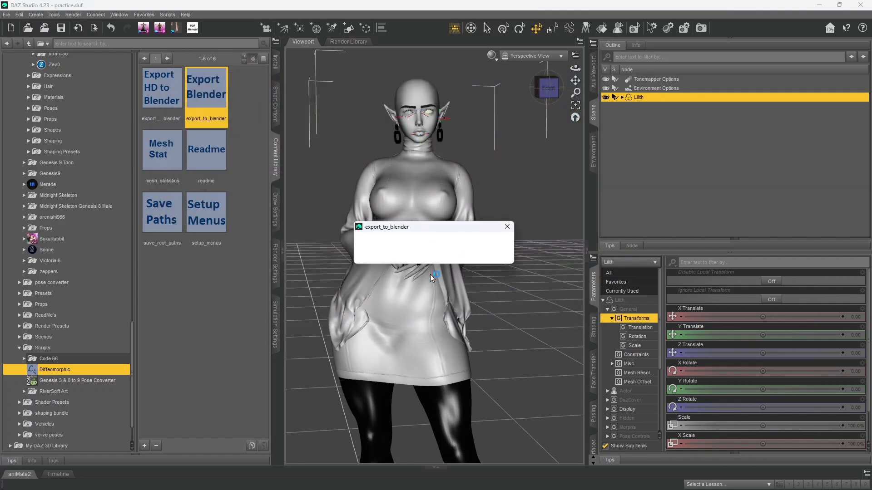
{"action": "left_click", "coordinate": [429, 255]}
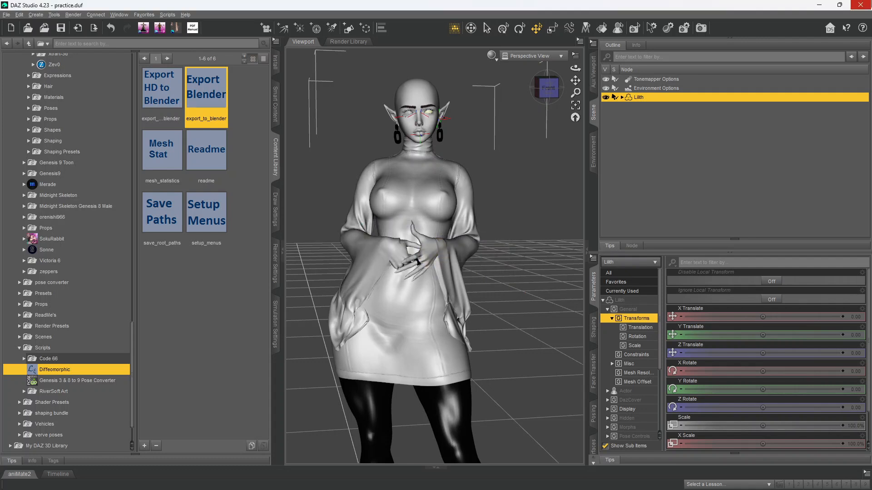
Close DAZ Studio, launch Blender and dismiss its splash screen
{"action": "left_click", "coordinate": [860, 5]}
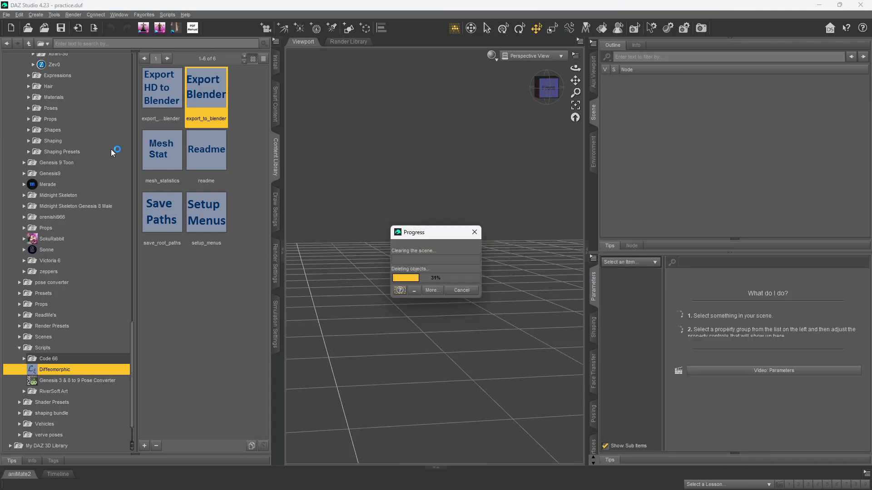
{"action": "mouse_move", "coordinate": [327, 476]}
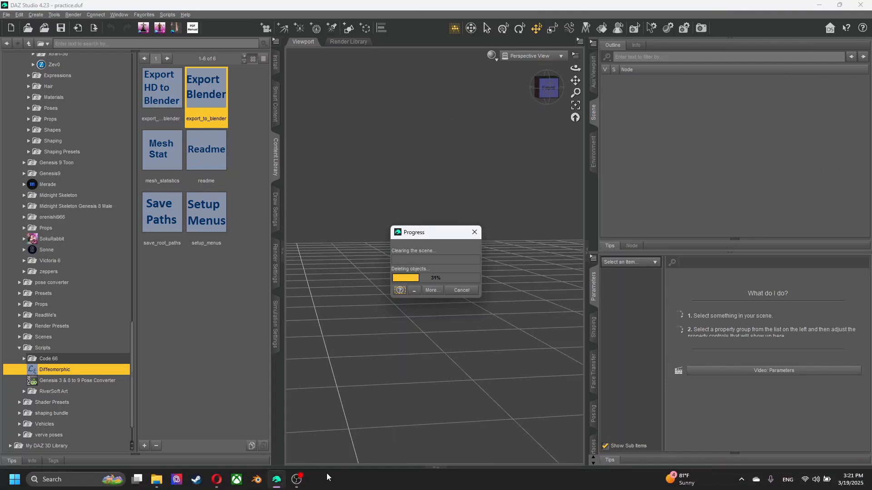
{"action": "left_click", "coordinate": [264, 487]}
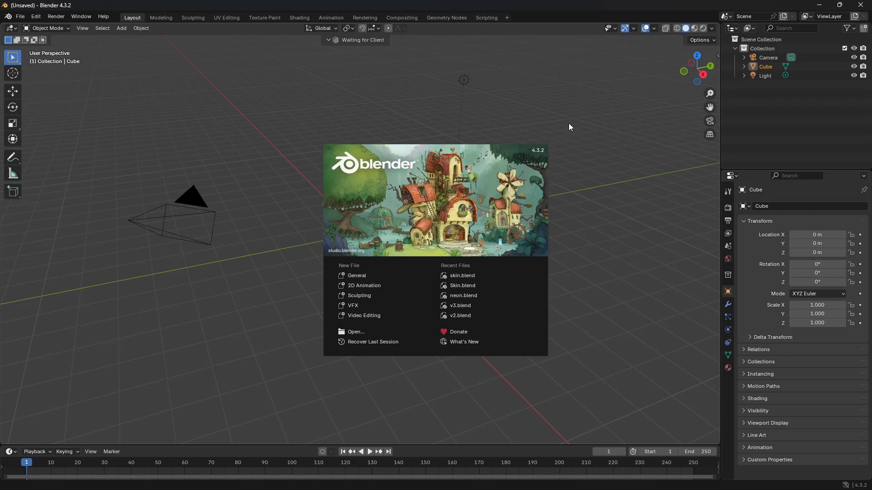
{"action": "left_click", "coordinate": [570, 127]}
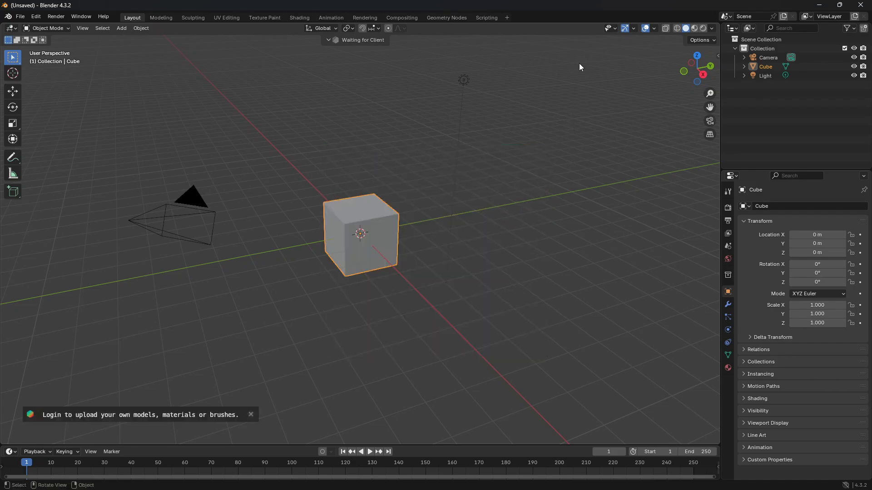
Delete the default camera, cube and light from the new scene
{"action": "key", "text": "a"}
{"action": "right_click", "coordinate": [427, 302]}
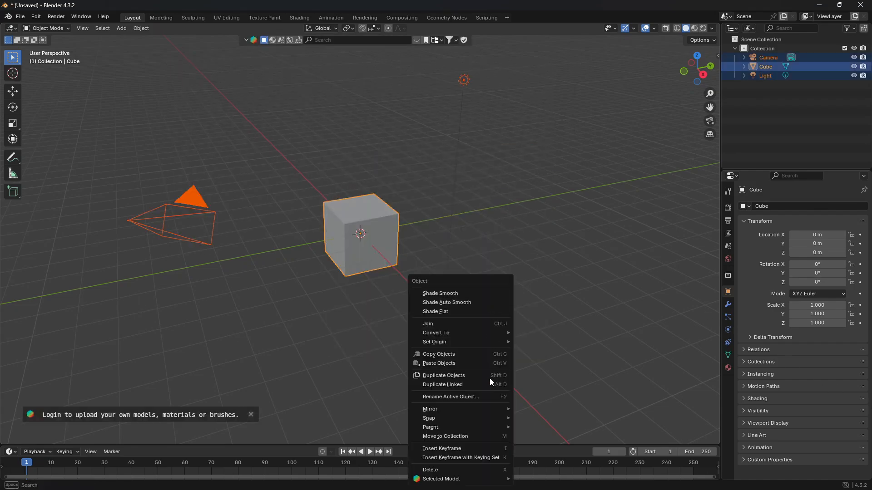
{"action": "left_click", "coordinate": [473, 469]}
Start an Easy Import DAZ from the DAZ Setup tools and choose practice.duf on the Desktop
{"action": "left_click", "coordinate": [717, 56]}
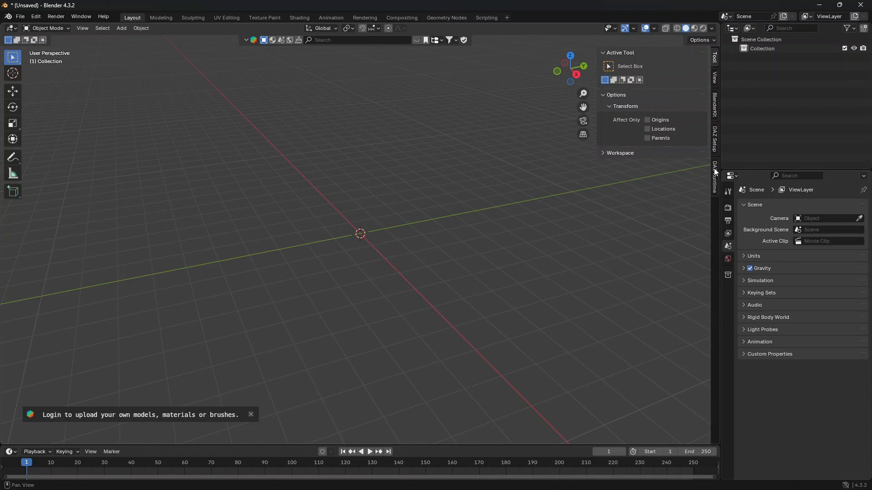
{"action": "left_click", "coordinate": [715, 139]}
{"action": "left_click", "coordinate": [664, 67]}
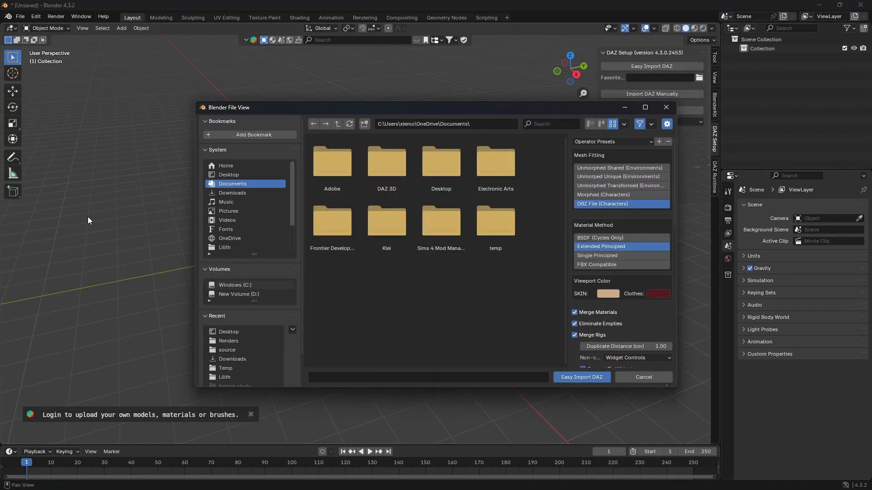
{"action": "left_click", "coordinate": [228, 175]}
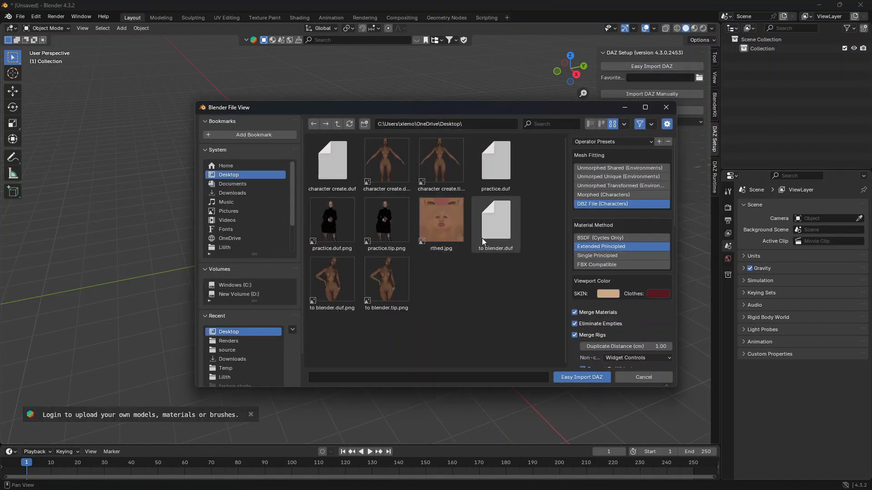
{"action": "left_click", "coordinate": [500, 171]}
Set the skin and clothes viewport colors to white and run the Easy DAZ import
{"action": "left_click", "coordinate": [615, 295]}
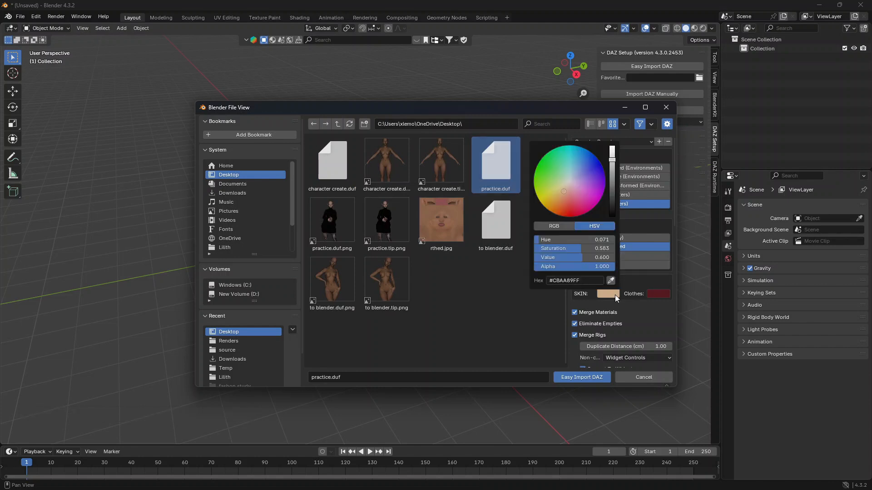
{"action": "left_click_drag", "start_coordinate": [579, 258], "coordinate": [534, 249]}
{"action": "left_click", "coordinate": [593, 257]}
{"action": "left_click", "coordinate": [586, 251]}
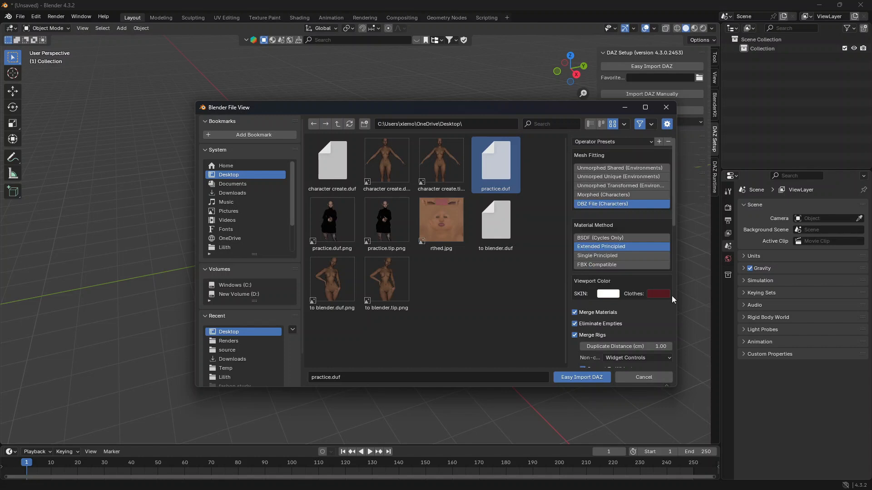
{"action": "left_click", "coordinate": [659, 294]}
{"action": "left_click_drag", "start_coordinate": [603, 255], "coordinate": [584, 249]}
{"action": "left_click", "coordinate": [586, 378]}
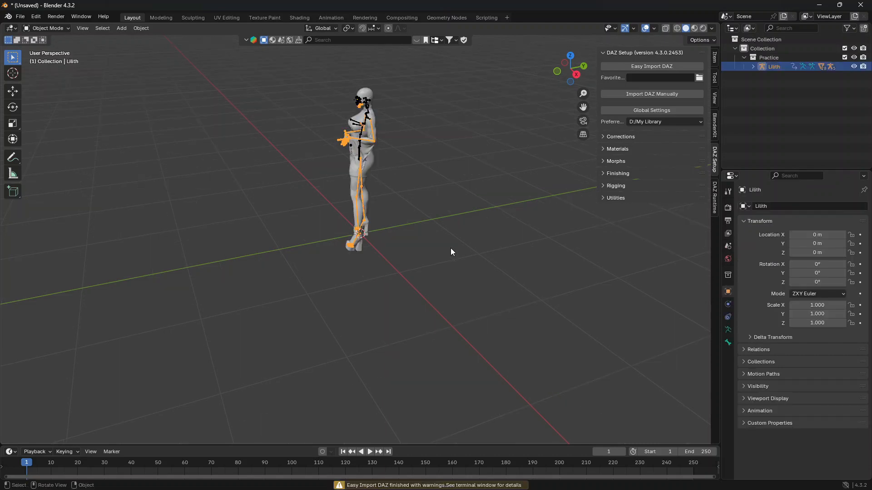
Select the Lilith body mesh, display its materials and widen the Properties editor
{"action": "left_click", "coordinate": [459, 249]}
{"action": "scroll", "coordinate": [467, 219], "scroll_direction": "up", "scroll_amount": 5}
{"action": "middle_click_drag", "start_coordinate": [468, 219], "coordinate": [522, 196]}
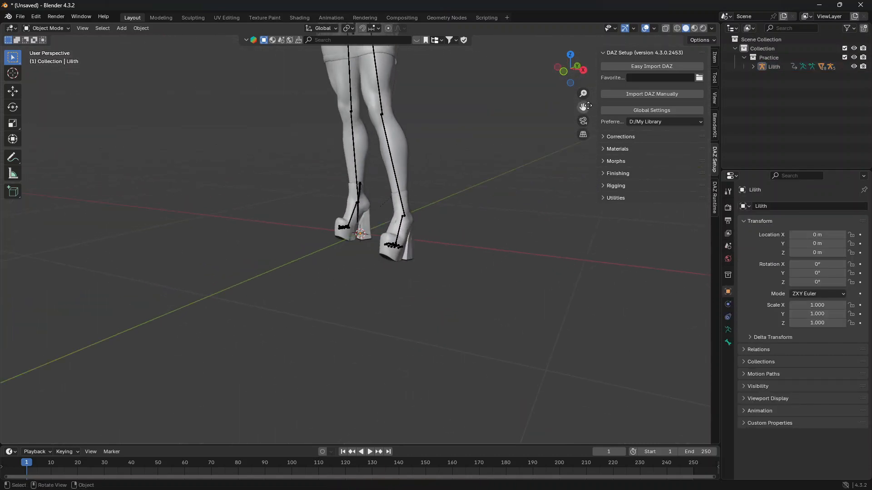
{"action": "left_click_drag", "start_coordinate": [585, 107], "coordinate": [578, 357]}
{"action": "scroll", "coordinate": [400, 197], "scroll_direction": "up", "scroll_amount": 5}
{"action": "middle_click_drag", "start_coordinate": [387, 193], "coordinate": [461, 151]}
{"action": "left_click", "coordinate": [413, 59]}
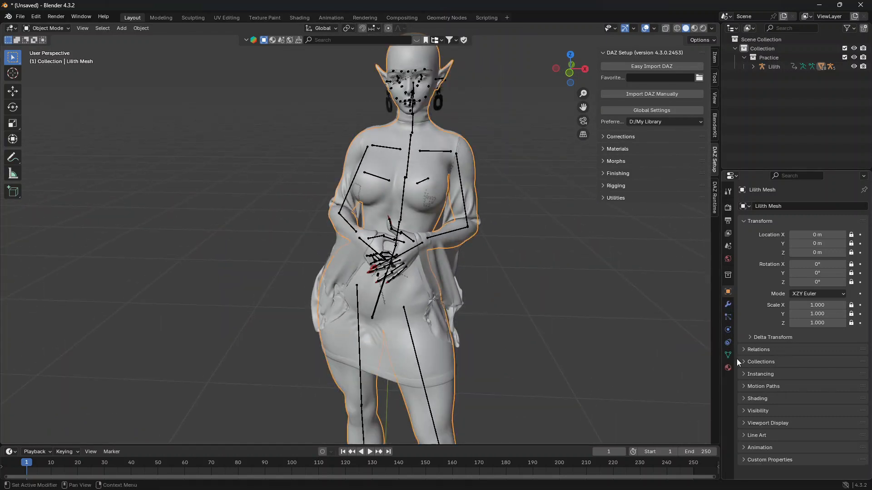
{"action": "left_click", "coordinate": [728, 368]}
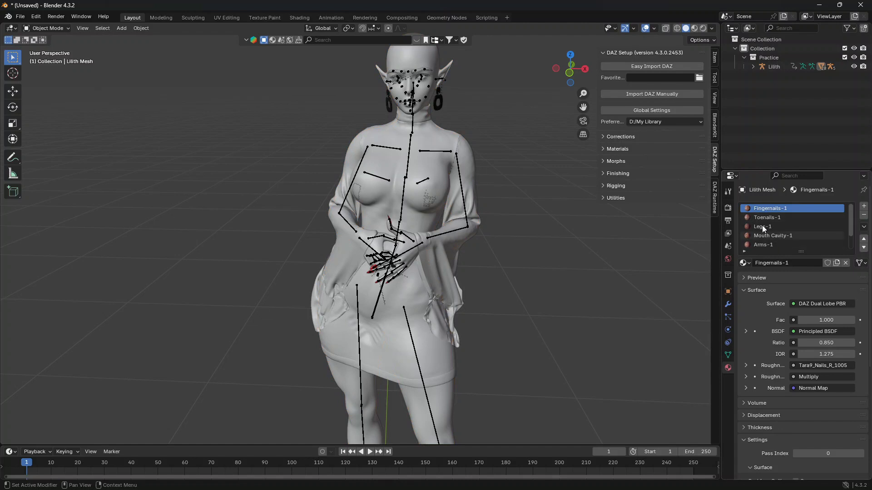
{"action": "left_click_drag", "start_coordinate": [722, 134], "coordinate": [642, 134]}
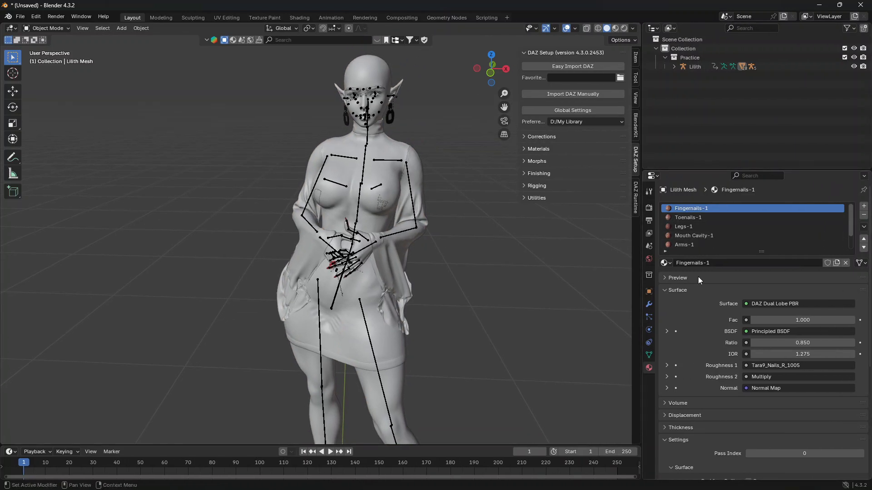
Set the body mesh's Subsurf modifier to 2 viewport levels and 2 render levels
{"action": "left_click", "coordinate": [649, 305]}
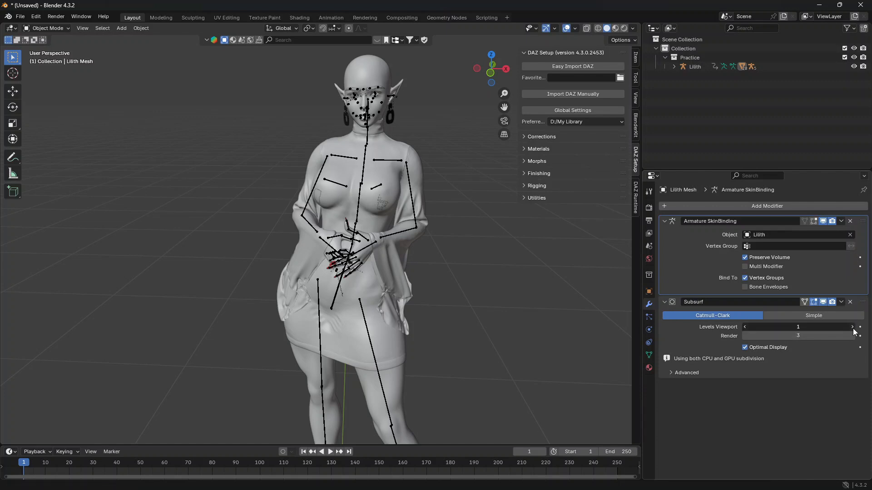
{"action": "left_click", "coordinate": [745, 337]}
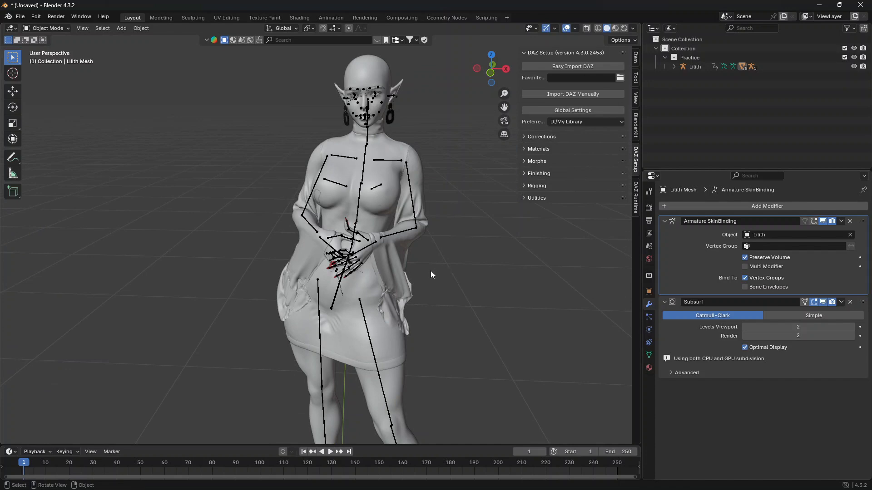
{"action": "scroll", "coordinate": [363, 278], "scroll_direction": "up", "scroll_amount": 3}
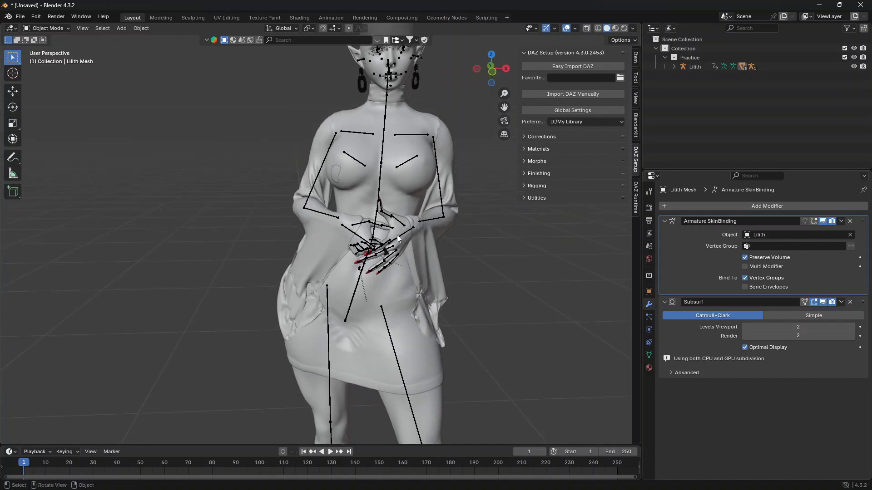
Select the DWB Dress mesh and set its Subsurf modifier to 1 viewport level and 1 render level
{"action": "left_click", "coordinate": [397, 235]}
{"action": "left_click", "coordinate": [427, 200]}
{"action": "left_click_drag", "start_coordinate": [503, 108], "coordinate": [480, 186]}
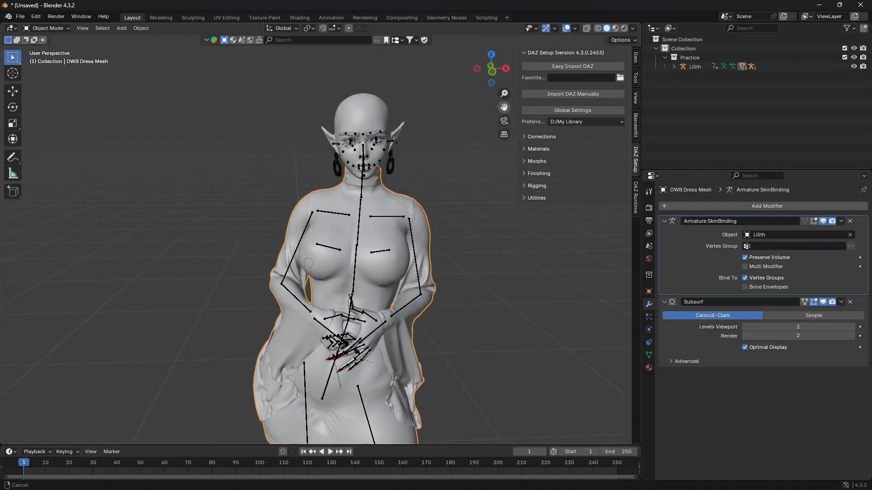
{"action": "scroll", "coordinate": [421, 213], "scroll_direction": "up", "scroll_amount": 5}
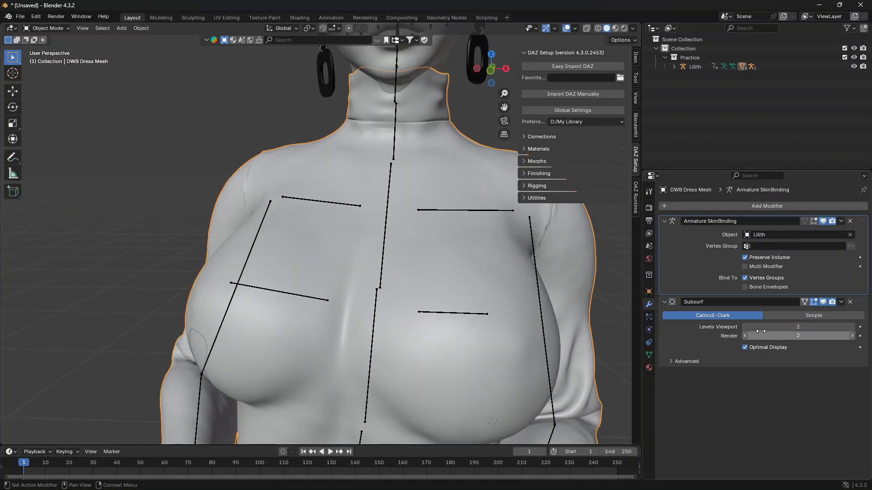
{"action": "left_click", "coordinate": [745, 327]}
{"action": "left_click", "coordinate": [744, 336]}
{"action": "scroll", "coordinate": [487, 289], "scroll_direction": "down", "scroll_amount": 4}
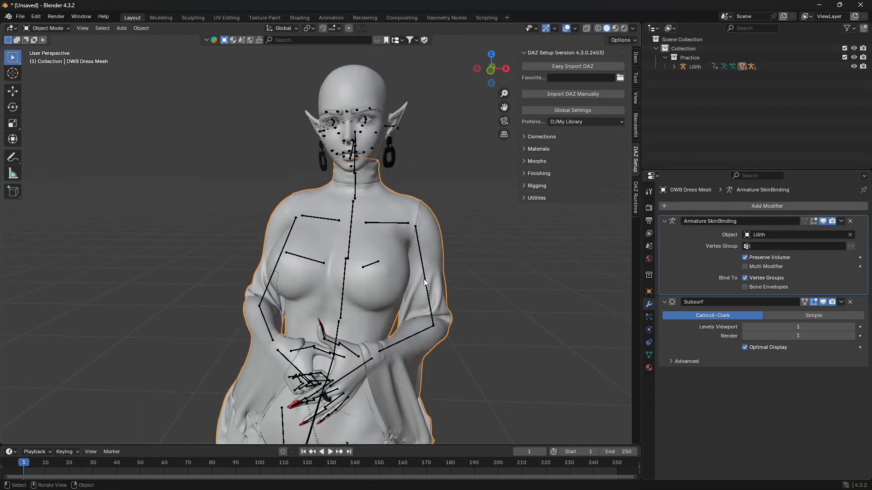
Apply the dress mesh's Subsurf modifier
{"action": "middle_click_drag", "start_coordinate": [372, 270], "coordinate": [435, 279]}
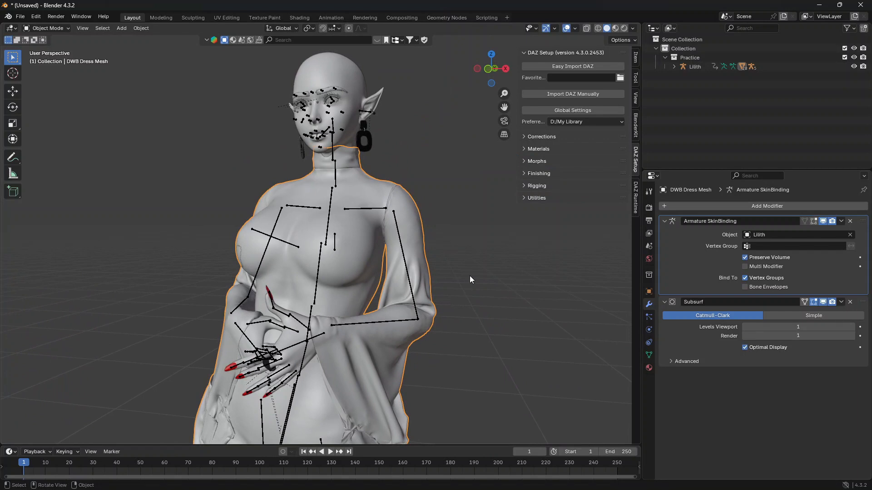
{"action": "left_click", "coordinate": [842, 303]}
{"action": "left_click", "coordinate": [832, 316]}
{"action": "scroll", "coordinate": [418, 246], "scroll_direction": "up", "scroll_amount": 5}
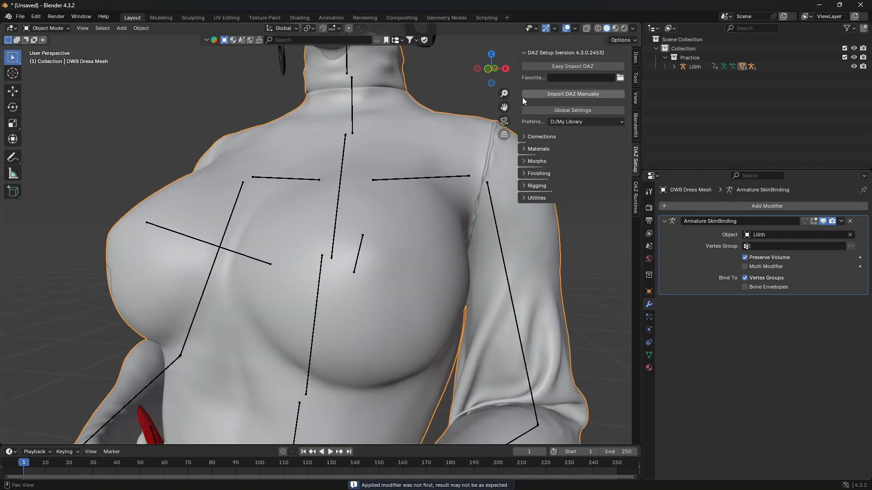
Inspect the earrings and facial piercings up close from several angles
{"action": "left_click_drag", "start_coordinate": [504, 108], "coordinate": [510, 109]}
{"action": "left_click", "coordinate": [380, 162]}
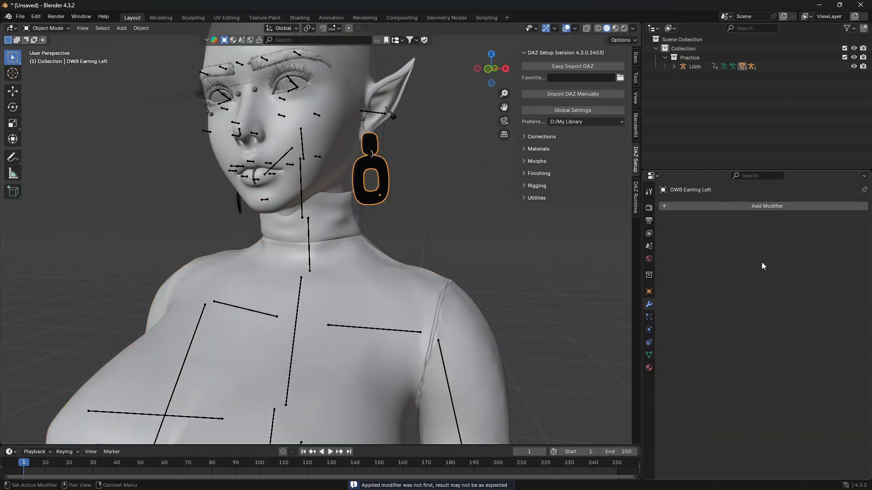
{"action": "middle_click_drag", "start_coordinate": [373, 171], "coordinate": [425, 189]}
{"action": "scroll", "coordinate": [409, 175], "scroll_direction": "up", "scroll_amount": 2}
{"action": "scroll", "coordinate": [399, 189], "scroll_direction": "down", "scroll_amount": 2}
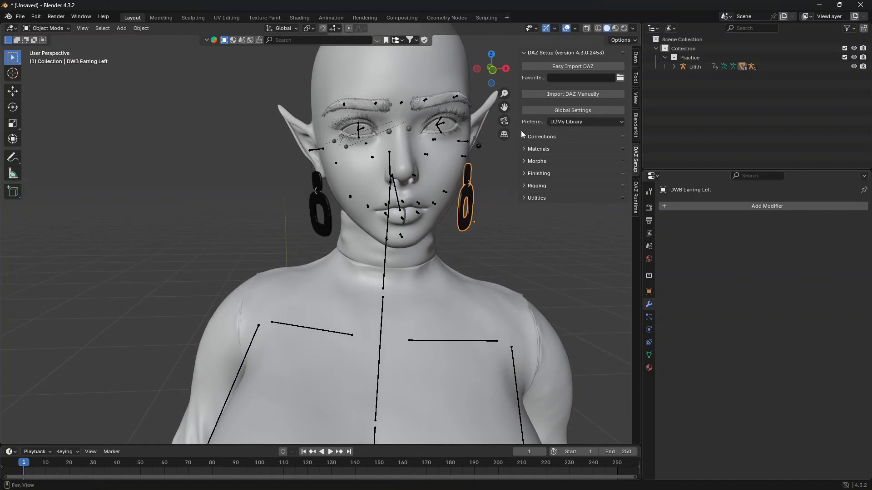
{"action": "left_click_drag", "start_coordinate": [505, 108], "coordinate": [447, 136]}
{"action": "scroll", "coordinate": [389, 181], "scroll_direction": "up", "scroll_amount": 5}
{"action": "scroll", "coordinate": [372, 189], "scroll_direction": "down", "scroll_amount": 3}
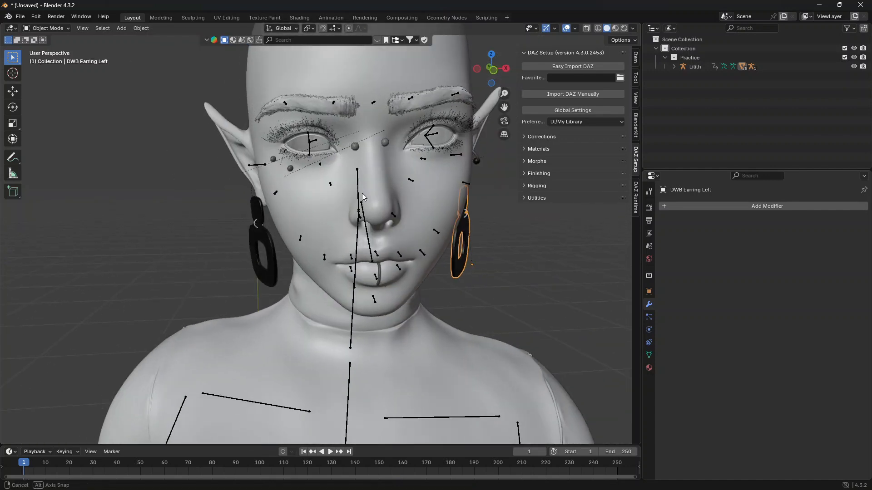
{"action": "middle_click_drag", "start_coordinate": [382, 185], "coordinate": [436, 141]}
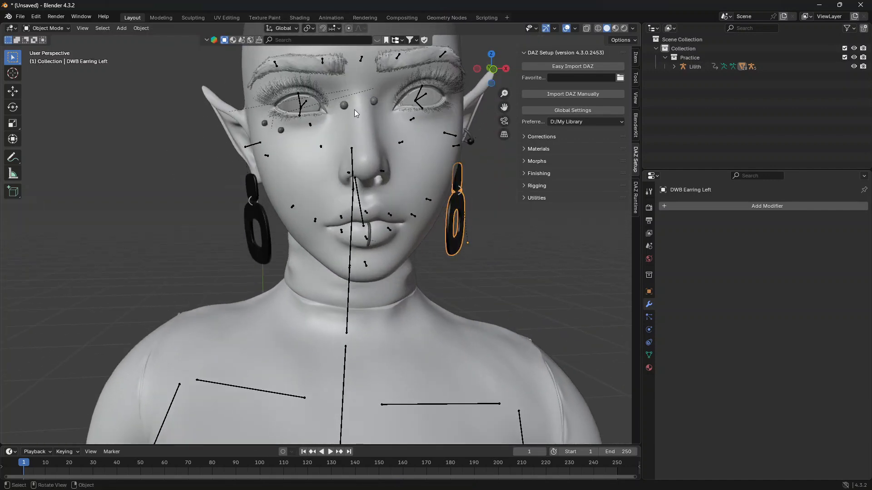
Set the origin of each of the two ball studs at the nose bridge to its geometry
{"action": "left_click", "coordinate": [375, 102]}
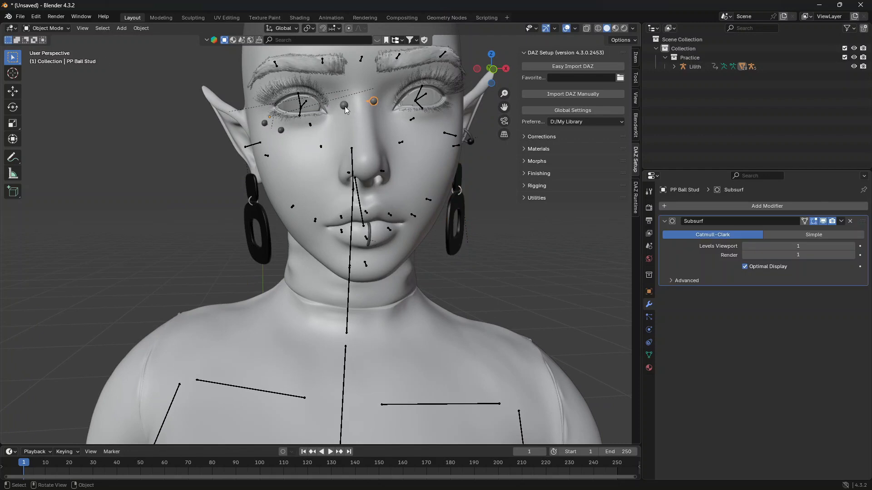
{"action": "left_click_drag", "start_coordinate": [504, 107], "coordinate": [452, 170]}
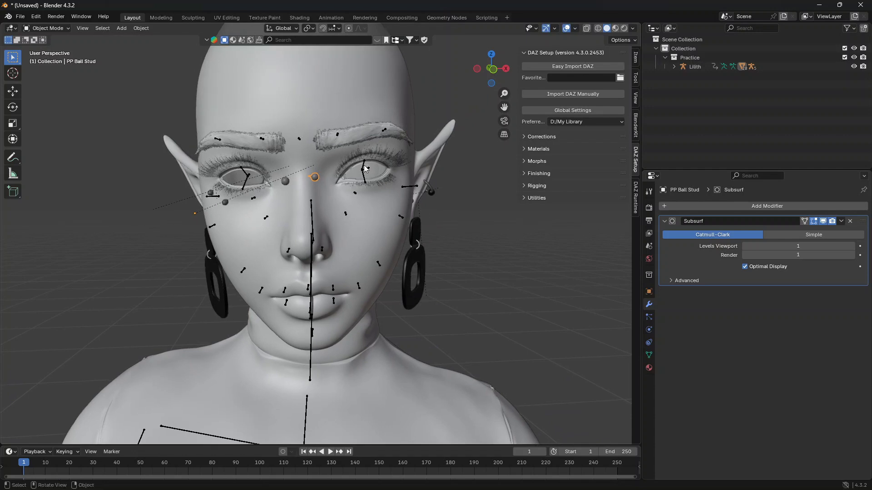
{"action": "scroll", "coordinate": [311, 173], "scroll_direction": "up", "scroll_amount": 3}
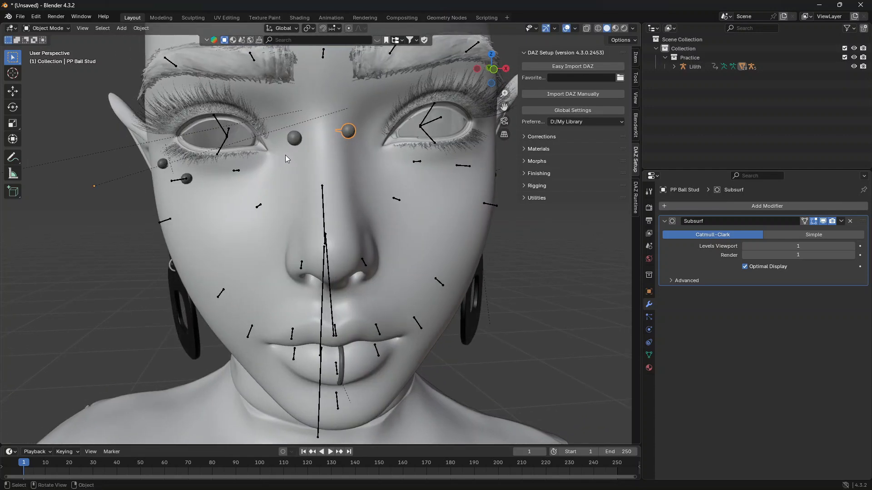
{"action": "left_click", "coordinate": [140, 29]}
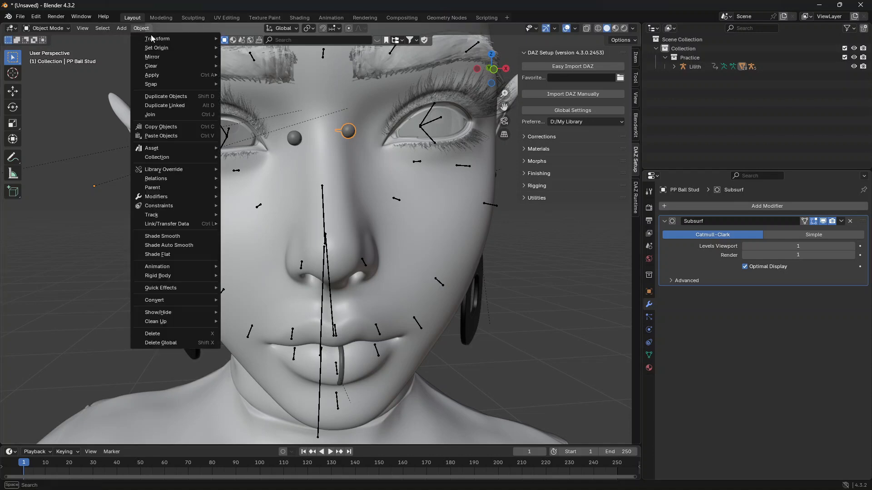
{"action": "mouse_move", "coordinate": [152, 40]}
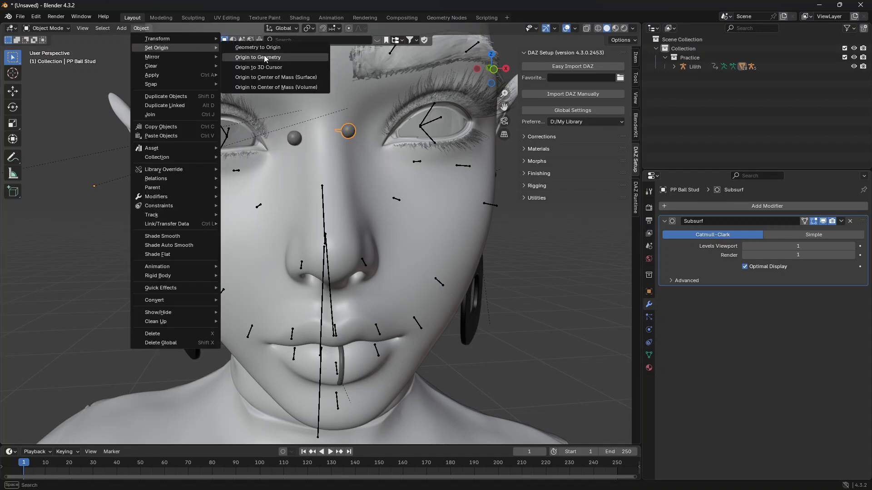
{"action": "left_click", "coordinate": [263, 55]}
{"action": "left_click", "coordinate": [294, 138]}
{"action": "left_click", "coordinate": [140, 29]}
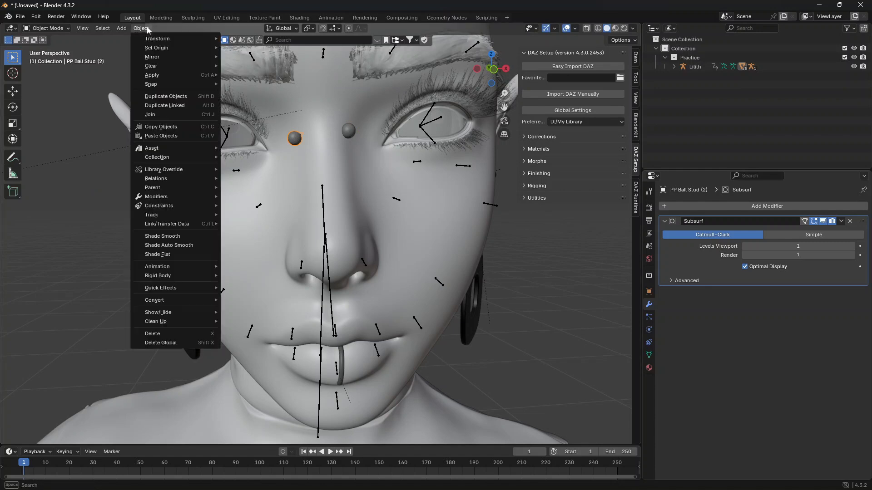
{"action": "mouse_move", "coordinate": [157, 49]}
{"action": "left_click", "coordinate": [272, 57]}
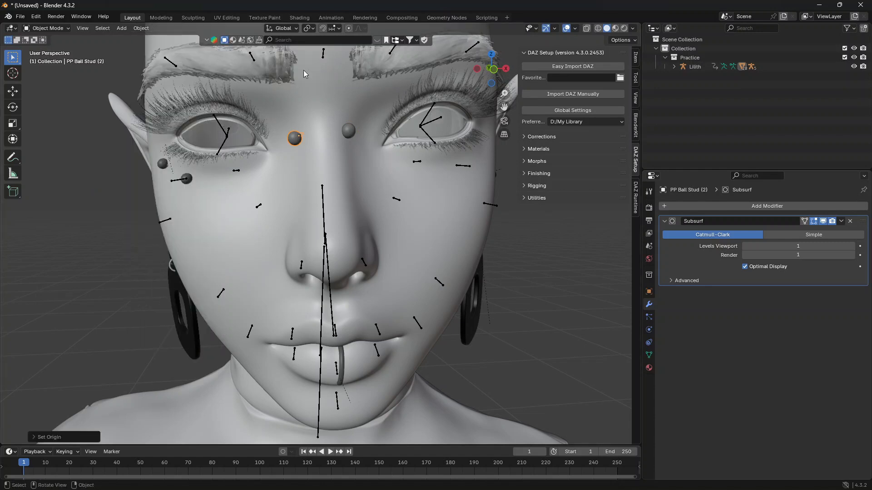
Unlock the dress mesh's location, rotation and scale transforms, then try moving the dress and cancel the move
{"action": "left_click", "coordinate": [638, 59]}
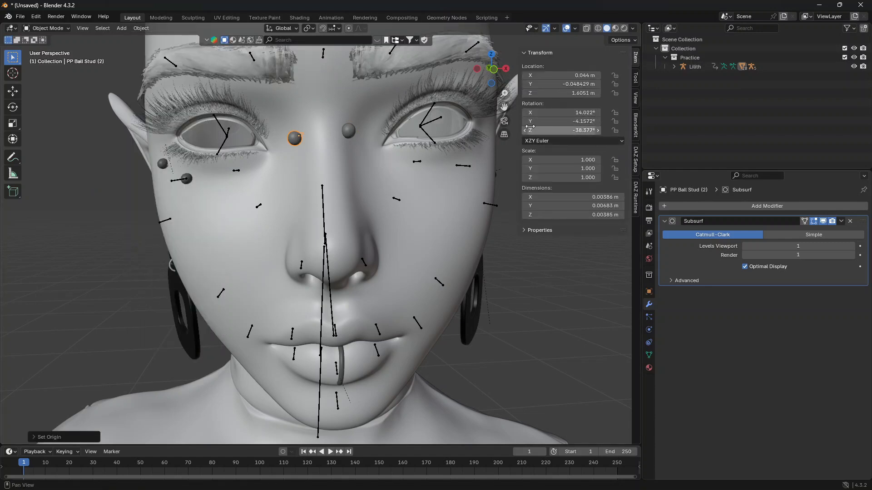
{"action": "left_click", "coordinate": [478, 292]}
{"action": "scroll", "coordinate": [495, 285], "scroll_direction": "down", "scroll_amount": 5}
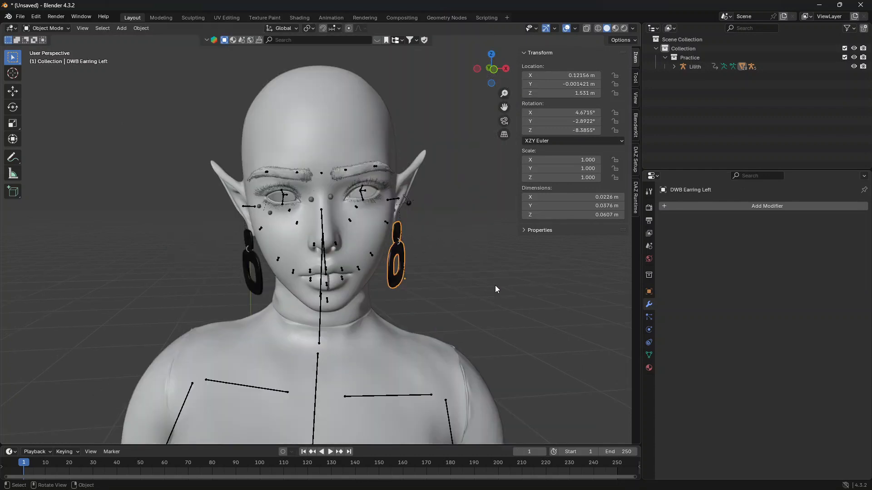
{"action": "left_click", "coordinate": [426, 333]}
{"action": "scroll", "coordinate": [414, 331], "scroll_direction": "down", "scroll_amount": 3}
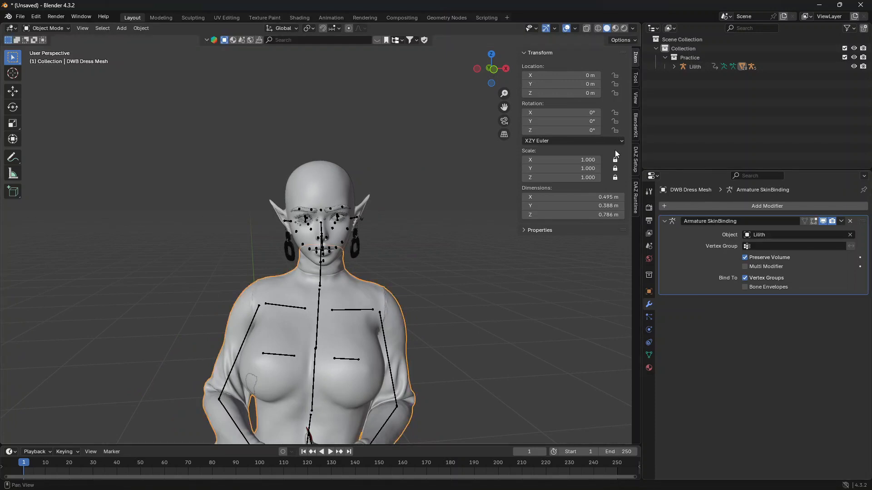
{"action": "left_click", "coordinate": [615, 177]}
{"action": "key", "text": "g"}
{"action": "right_click", "coordinate": [487, 341]}
Move both nose-bridge ball studs together by about 0.0017 m and scale them down to about 0.949
{"action": "scroll", "coordinate": [381, 203], "scroll_direction": "up", "scroll_amount": 7}
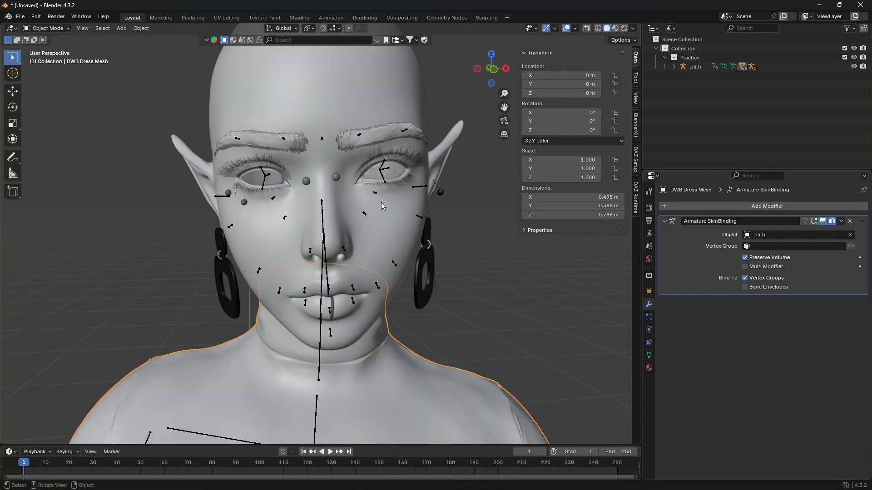
{"action": "left_click", "coordinate": [335, 177]}
{"action": "left_click", "coordinate": [306, 181], "text": "shift"}
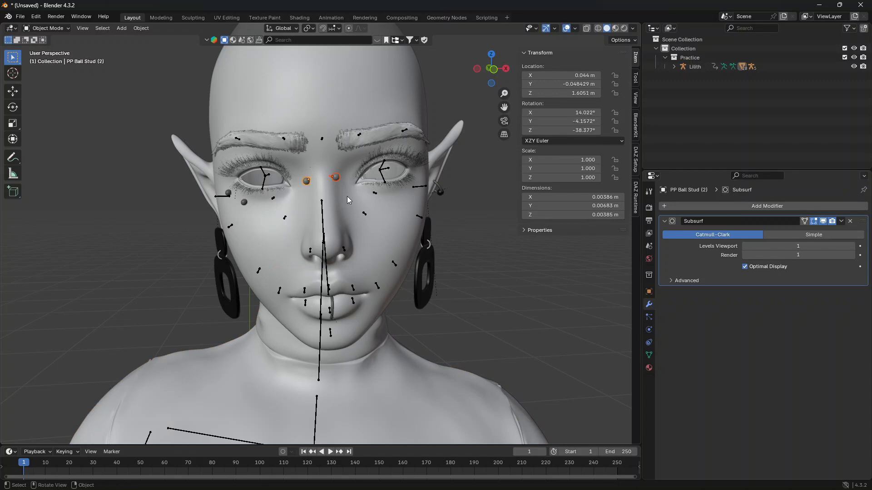
{"action": "key", "text": "g"}
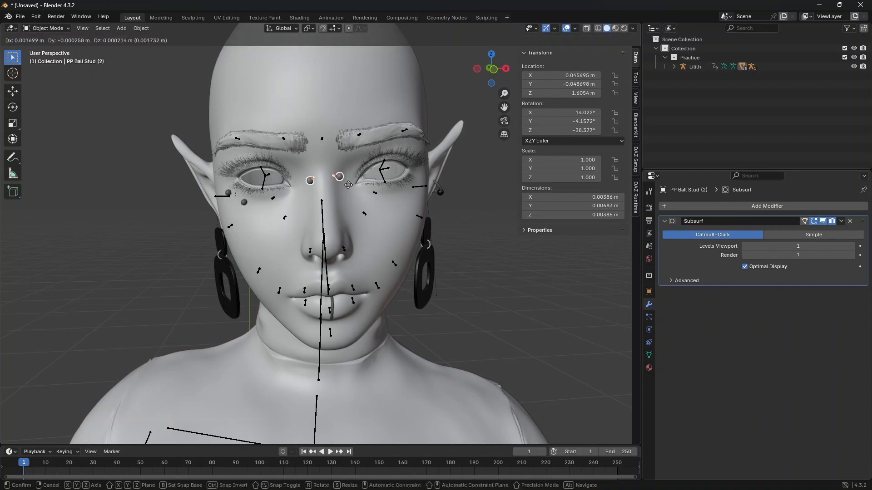
{"action": "left_click", "coordinate": [348, 185]}
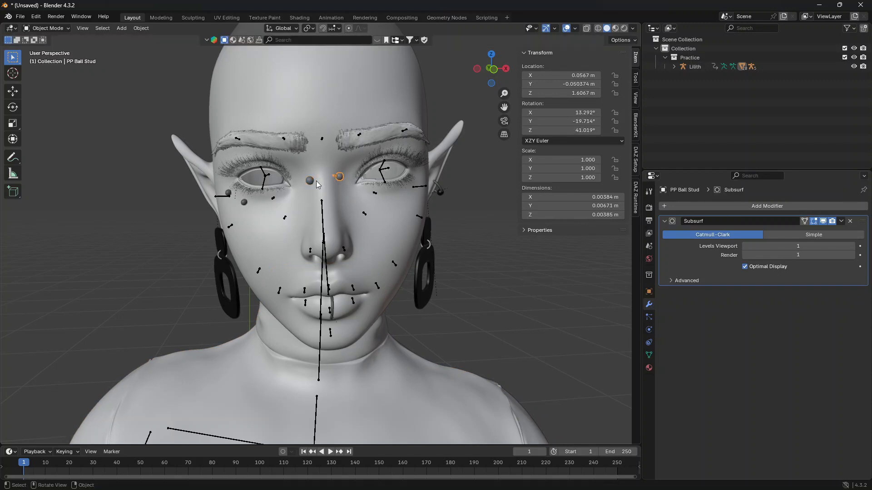
{"action": "key", "text": "s"}
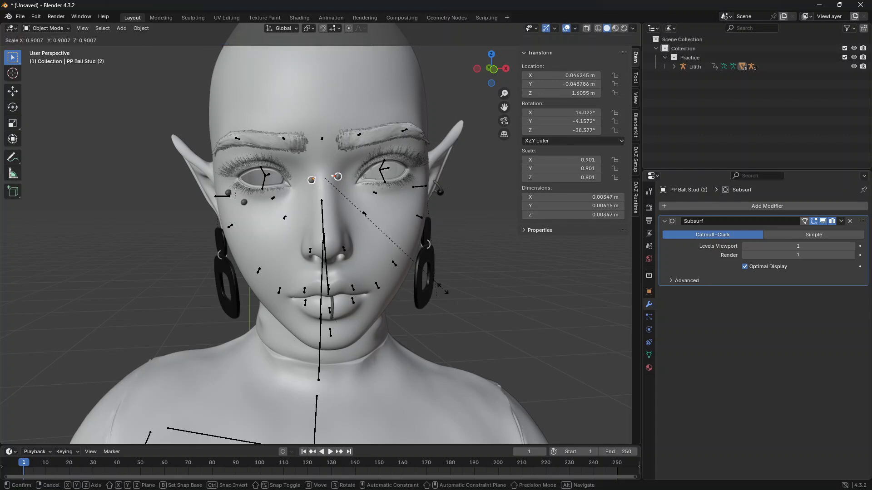
{"action": "left_click", "coordinate": [450, 293]}
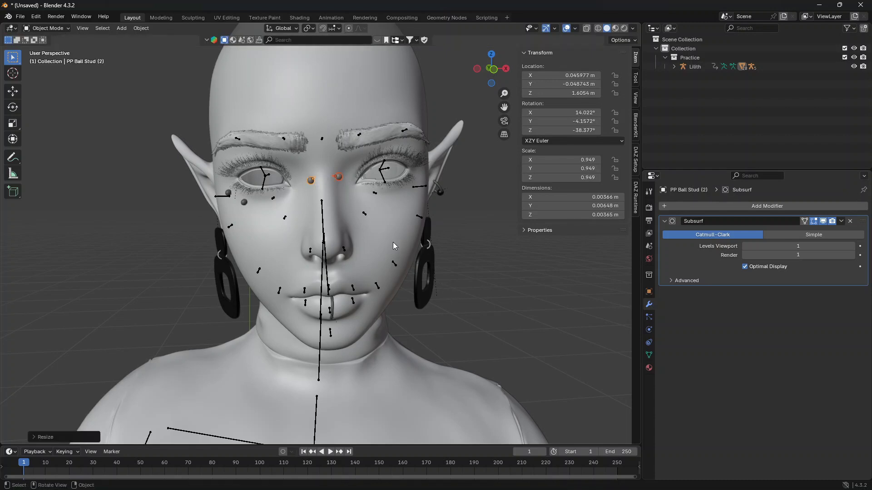
Set the origin of the long barbell piercing beside the eye to its geometry and scale it to about 0.931
{"action": "left_click", "coordinate": [247, 203]}
{"action": "left_click", "coordinate": [141, 28]}
{"action": "mouse_move", "coordinate": [156, 48]}
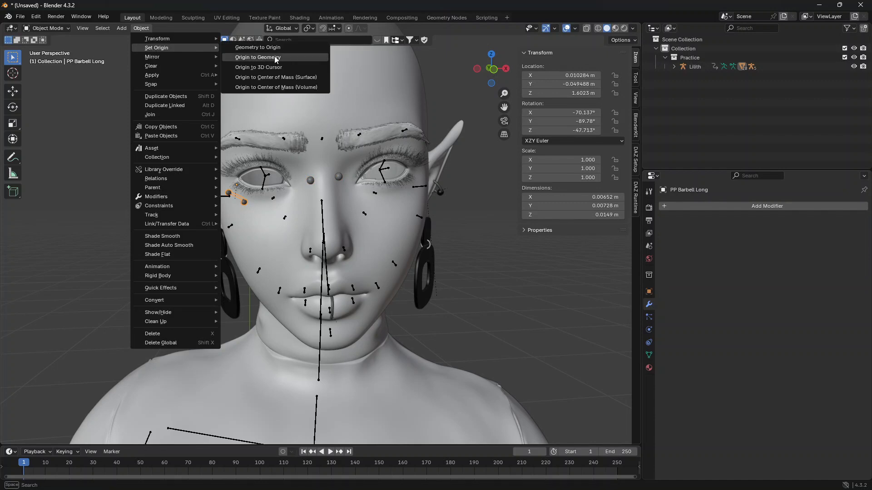
{"action": "left_click", "coordinate": [276, 58]}
{"action": "key", "text": "s"}
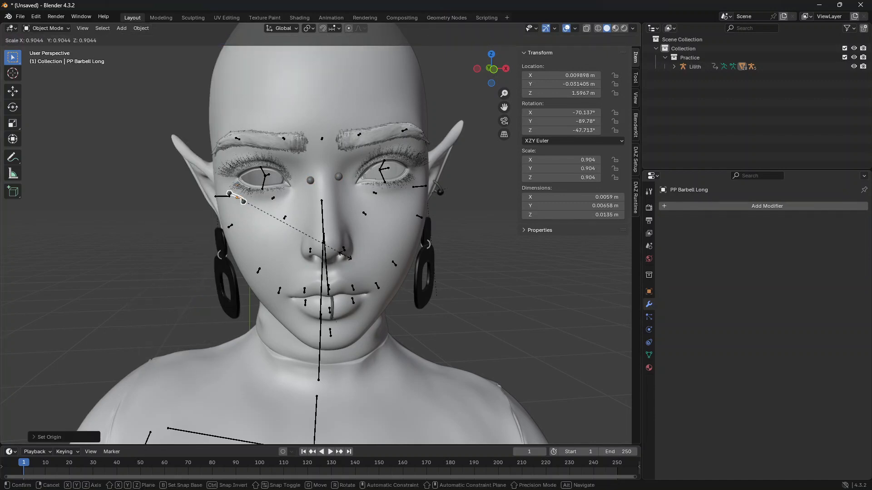
{"action": "left_click", "coordinate": [352, 260]}
{"action": "scroll", "coordinate": [512, 285], "scroll_direction": "down", "scroll_amount": 5}
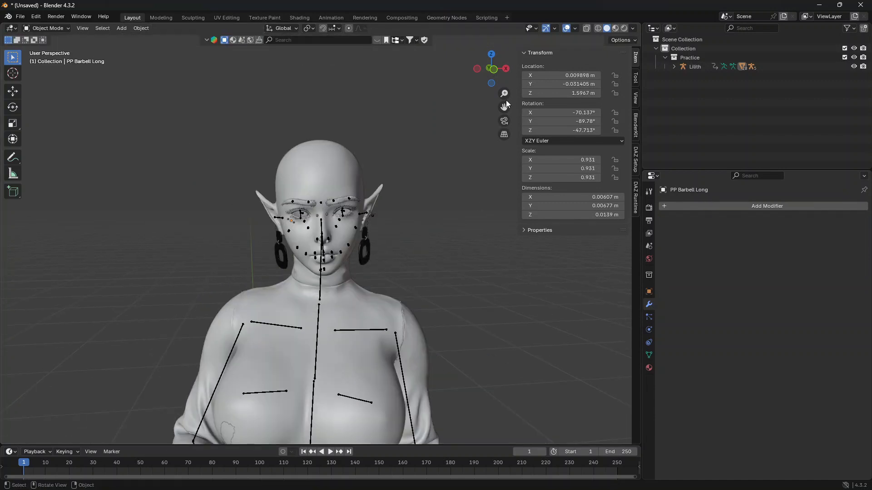
Put the dress mesh into Sculpt Mode and choose the Inflate/Deflate brush
{"action": "left_click_drag", "start_coordinate": [504, 108], "coordinate": [478, 1]}
{"action": "scroll", "coordinate": [288, 239], "scroll_direction": "down", "scroll_amount": 3}
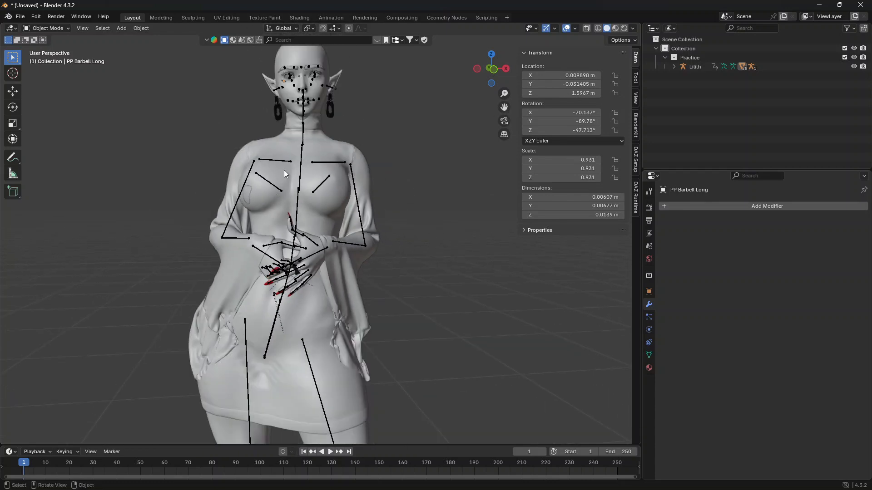
{"action": "left_click", "coordinate": [284, 173]}
{"action": "left_click", "coordinate": [58, 29]}
{"action": "left_click", "coordinate": [51, 58]}
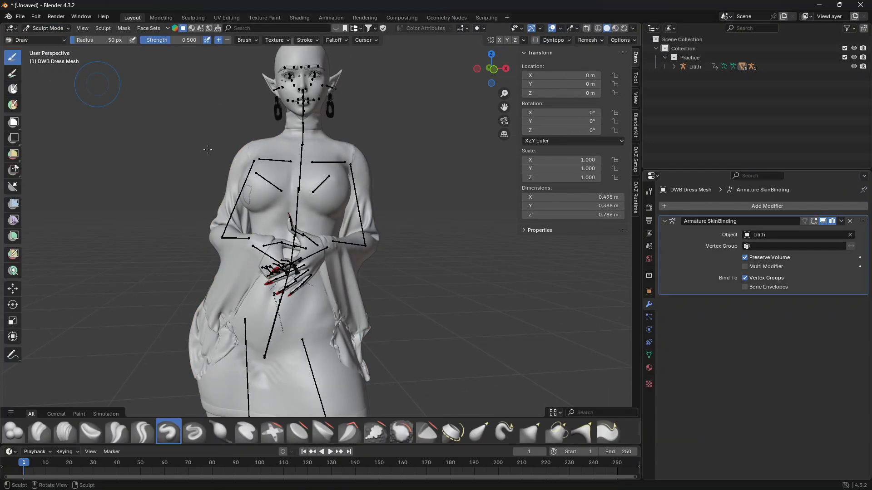
{"action": "scroll", "coordinate": [291, 272], "scroll_direction": "up", "scroll_amount": 4}
{"action": "middle_click_drag", "start_coordinate": [291, 273], "coordinate": [286, 216]}
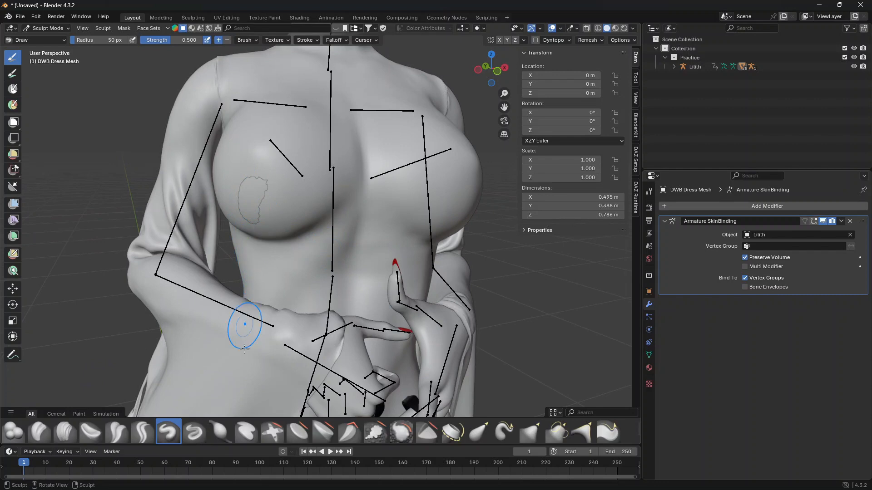
{"action": "left_click", "coordinate": [220, 431]}
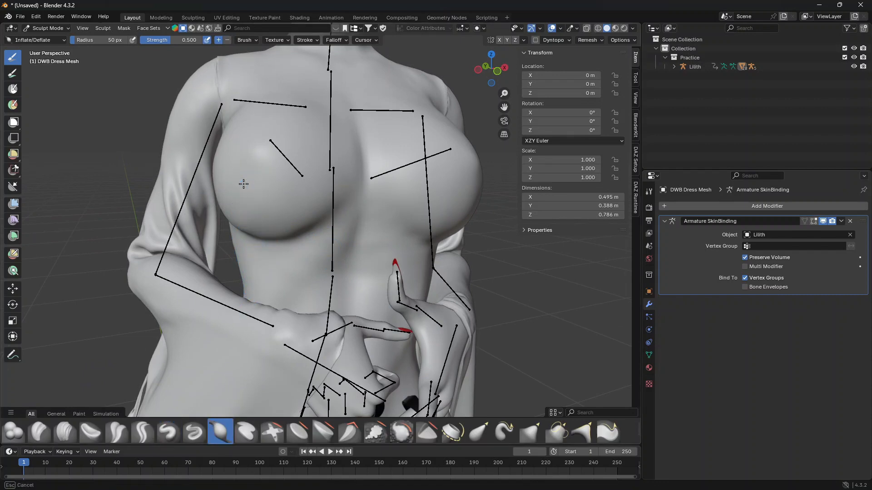
{"action": "middle_click_drag", "start_coordinate": [243, 183], "coordinate": [269, 271]}
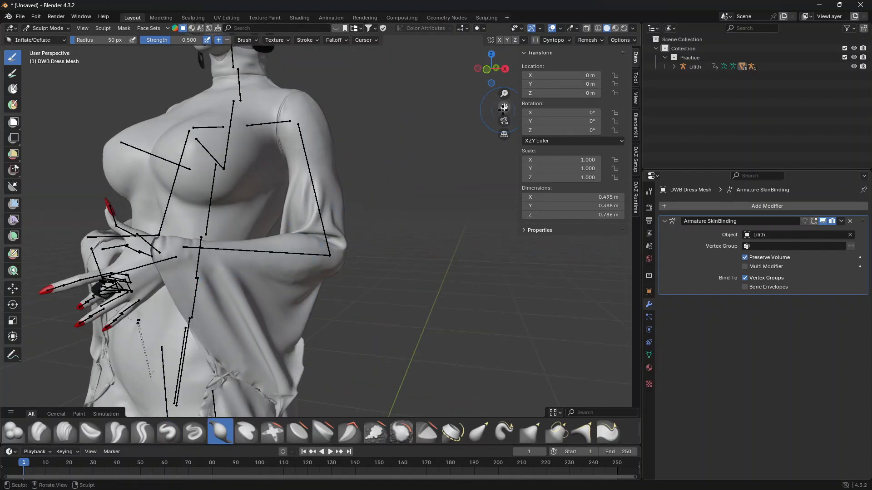
Smooth the ragged hem of the dress's sleeve on the character's left side, using the Smooth brush with a radius of about 101 px
{"action": "left_click_drag", "start_coordinate": [504, 107], "coordinate": [533, 2]}
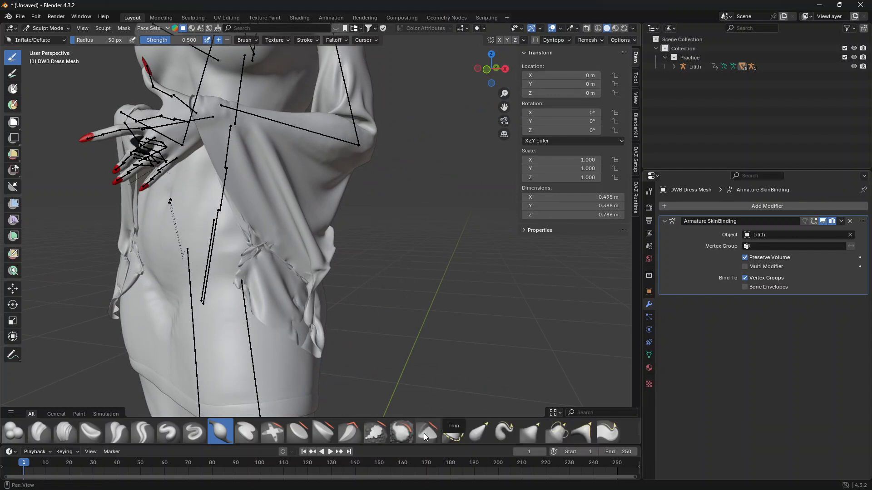
{"action": "left_click", "coordinate": [402, 431]}
{"action": "mouse_move", "coordinate": [331, 327]}
{"action": "middle_mouse_down"}
{"action": "mouse_move", "coordinate": [314, 301]}
{"action": "mouse_move", "coordinate": [285, 300]}
{"action": "middle_mouse_up"}
{"action": "key", "text": "f"}
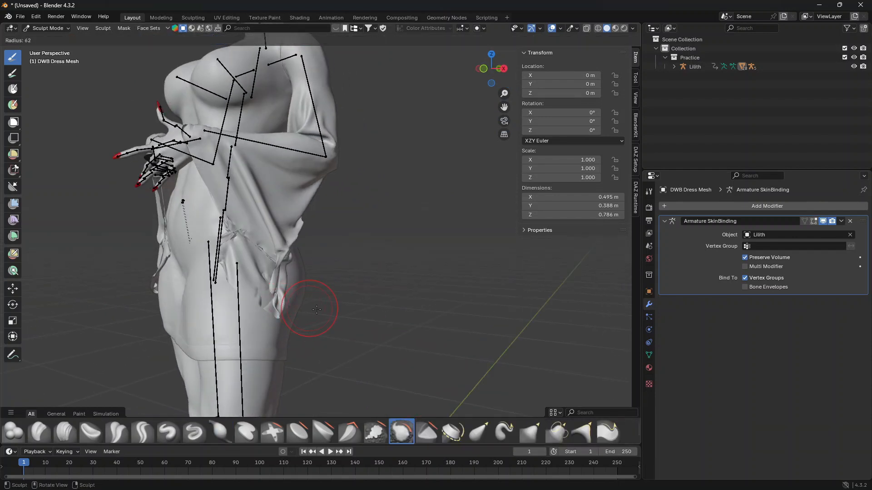
{"action": "left_click", "coordinate": [357, 307]}
{"action": "left_click_drag", "start_coordinate": [253, 268], "coordinate": [296, 253]}
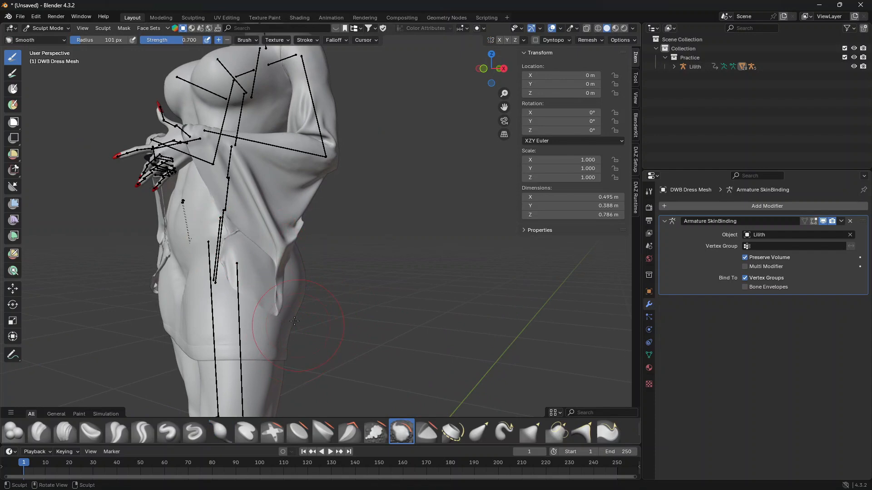
{"action": "mouse_move", "coordinate": [219, 238]}
{"action": "left_mouse_down"}
{"action": "mouse_move", "coordinate": [259, 292]}
{"action": "mouse_move", "coordinate": [231, 279]}
{"action": "mouse_move", "coordinate": [252, 264]}
{"action": "mouse_move", "coordinate": [230, 233]}
{"action": "left_mouse_up"}
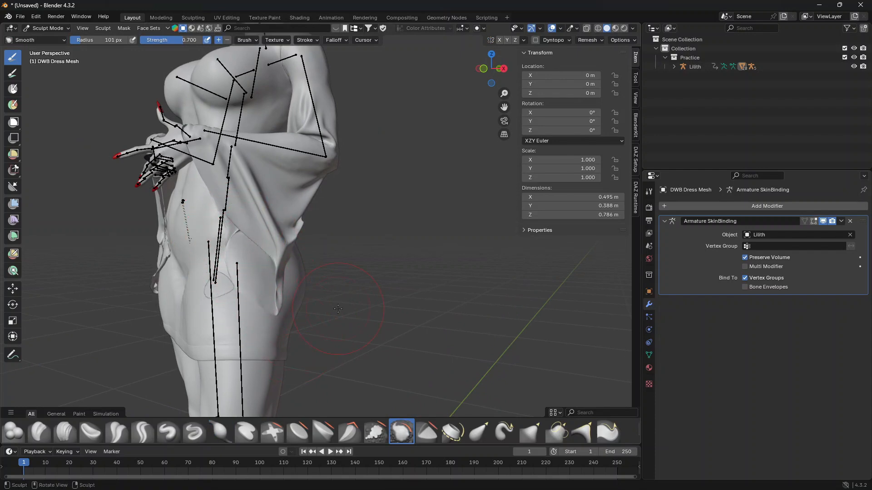
Smooth the creased drape and hem of the sleeve on the character's right side with the same brush
{"action": "middle_click_drag", "start_coordinate": [259, 313], "coordinate": [337, 325]}
{"action": "mouse_move", "coordinate": [293, 304]}
{"action": "middle_mouse_down"}
{"action": "mouse_move", "coordinate": [330, 301]}
{"action": "mouse_move", "coordinate": [334, 282]}
{"action": "middle_mouse_up"}
{"action": "scroll", "coordinate": [349, 284], "scroll_direction": "up", "scroll_amount": 1}
{"action": "mouse_move", "coordinate": [268, 220]}
{"action": "left_mouse_down"}
{"action": "mouse_move", "coordinate": [292, 200]}
{"action": "mouse_move", "coordinate": [301, 240]}
{"action": "left_mouse_up"}
{"action": "mouse_move", "coordinate": [270, 274]}
{"action": "left_mouse_down"}
{"action": "mouse_move", "coordinate": [296, 261]}
{"action": "mouse_move", "coordinate": [251, 296]}
{"action": "left_mouse_up"}
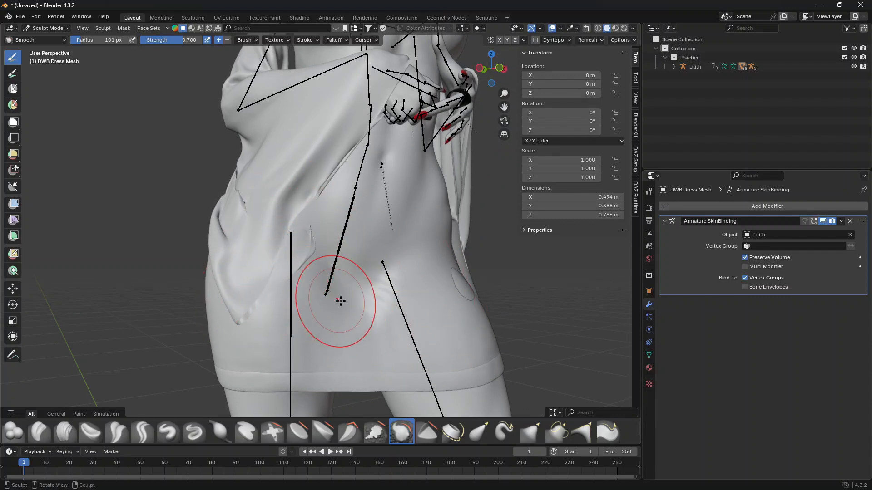
{"action": "mouse_move", "coordinate": [340, 300]}
{"action": "middle_mouse_down"}
{"action": "mouse_move", "coordinate": [253, 302]}
{"action": "mouse_move", "coordinate": [291, 272]}
{"action": "middle_mouse_up"}
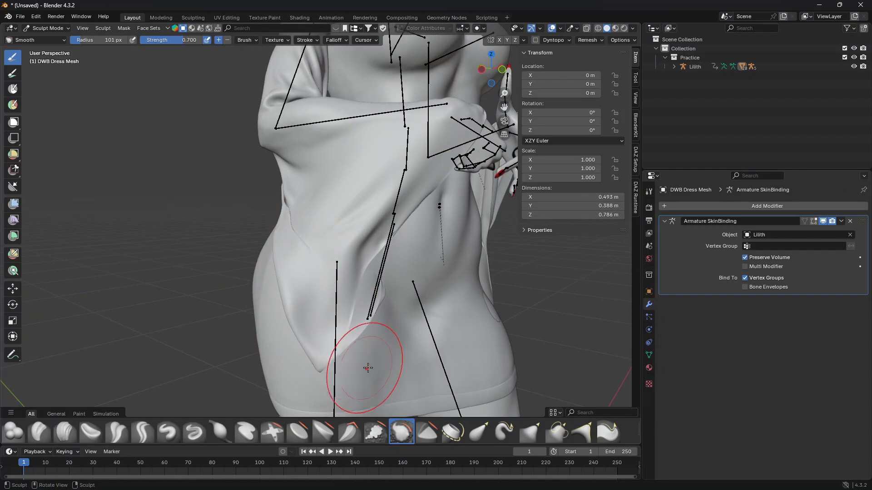
{"action": "mouse_move", "coordinate": [367, 368]}
{"action": "middle_mouse_down"}
{"action": "mouse_move", "coordinate": [243, 351]}
{"action": "mouse_move", "coordinate": [255, 381]}
{"action": "middle_mouse_up"}
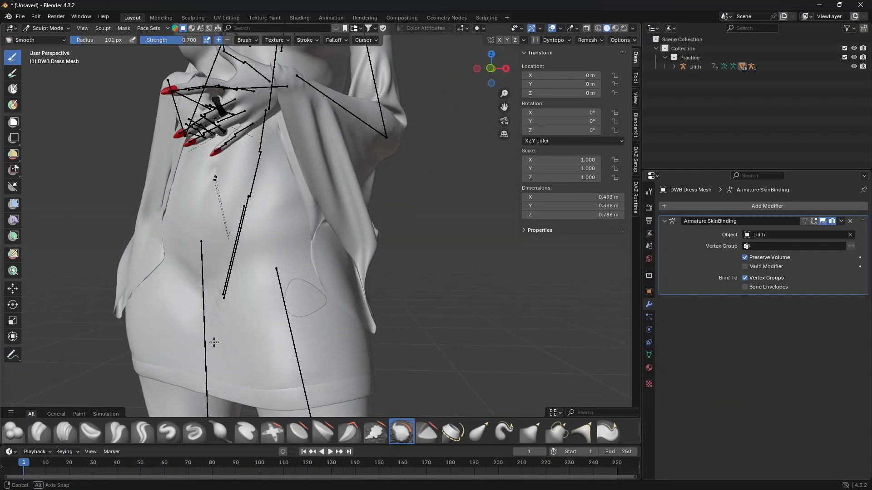
Examine the dress from behind and from the front for areas needing more sculpting, trying the Inflate/Deflate brush and returning to Smooth
{"action": "left_click", "coordinate": [221, 432]}
{"action": "mouse_move", "coordinate": [312, 356]}
{"action": "middle_mouse_down"}
{"action": "mouse_move", "coordinate": [311, 279]}
{"action": "mouse_move", "coordinate": [223, 302]}
{"action": "mouse_move", "coordinate": [213, 281]}
{"action": "mouse_move", "coordinate": [106, 242]}
{"action": "middle_mouse_up"}
{"action": "scroll", "coordinate": [210, 273], "scroll_direction": "up", "scroll_amount": 4}
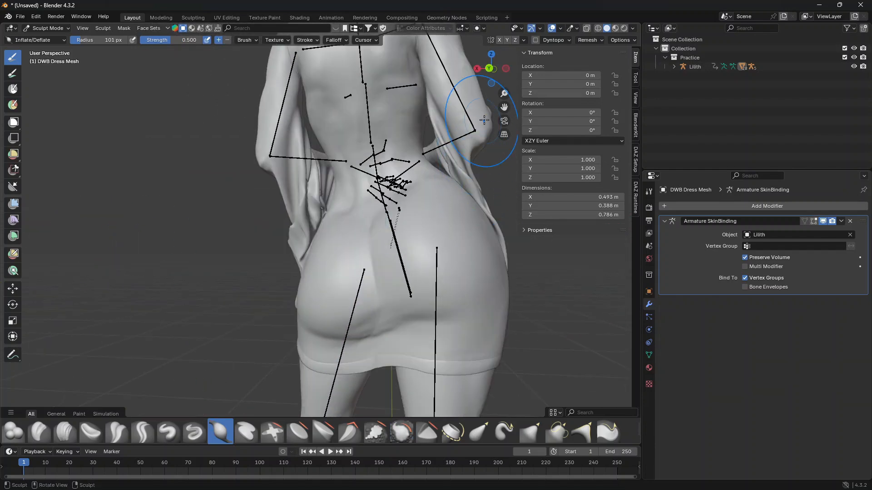
{"action": "left_click_drag", "start_coordinate": [506, 106], "coordinate": [488, 206]}
{"action": "middle_click_drag", "start_coordinate": [328, 299], "coordinate": [338, 335]}
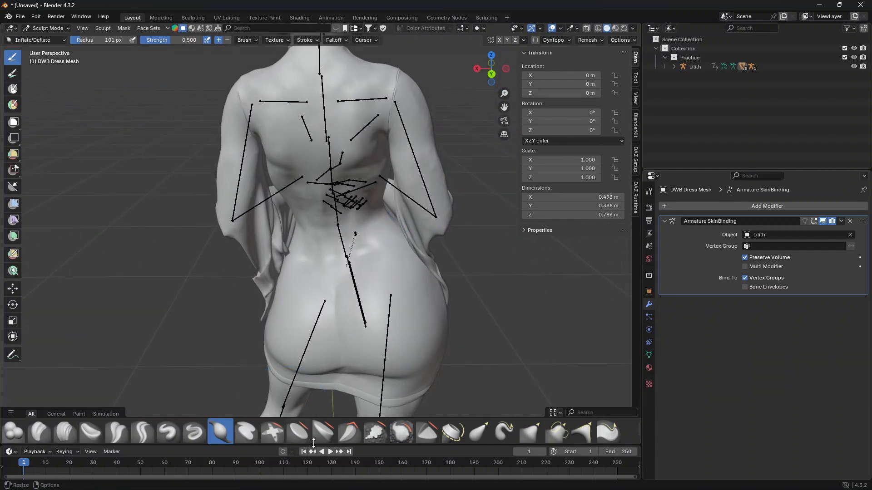
{"action": "left_click", "coordinate": [401, 434]}
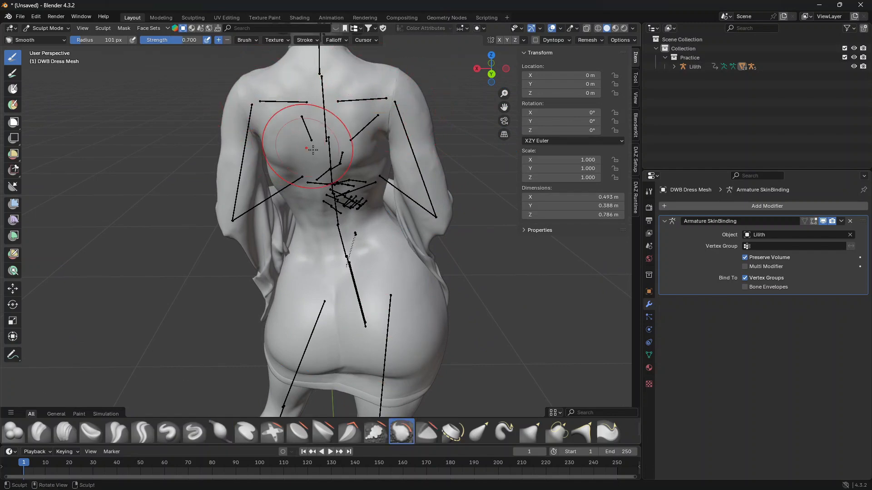
{"action": "mouse_move", "coordinate": [292, 145]}
{"action": "middle_mouse_down"}
{"action": "mouse_move", "coordinate": [370, 194]}
{"action": "mouse_move", "coordinate": [307, 241]}
{"action": "mouse_move", "coordinate": [252, 184]}
{"action": "middle_mouse_up"}
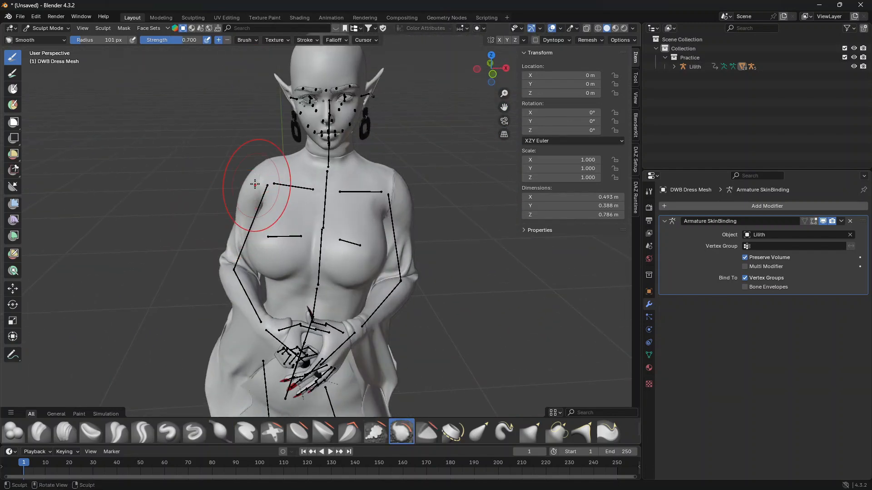
{"action": "scroll", "coordinate": [479, 169], "scroll_direction": "down", "scroll_amount": 1}
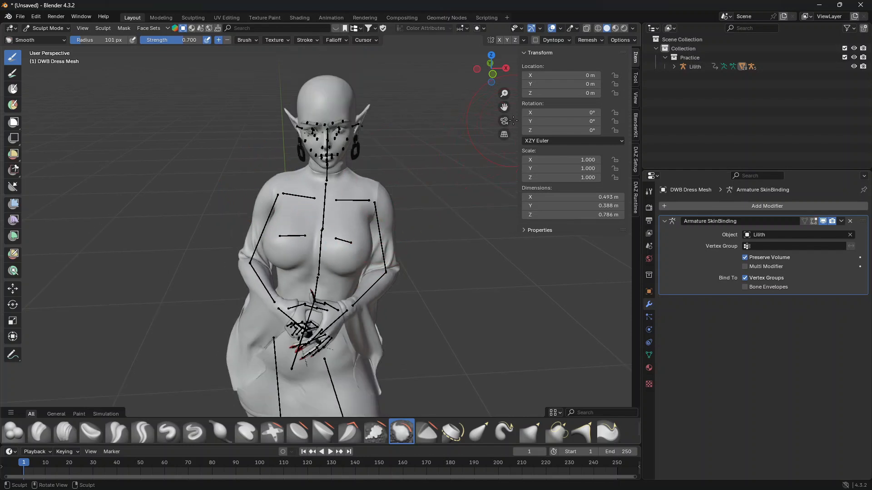
{"action": "left_click_drag", "start_coordinate": [504, 107], "coordinate": [483, 0]}
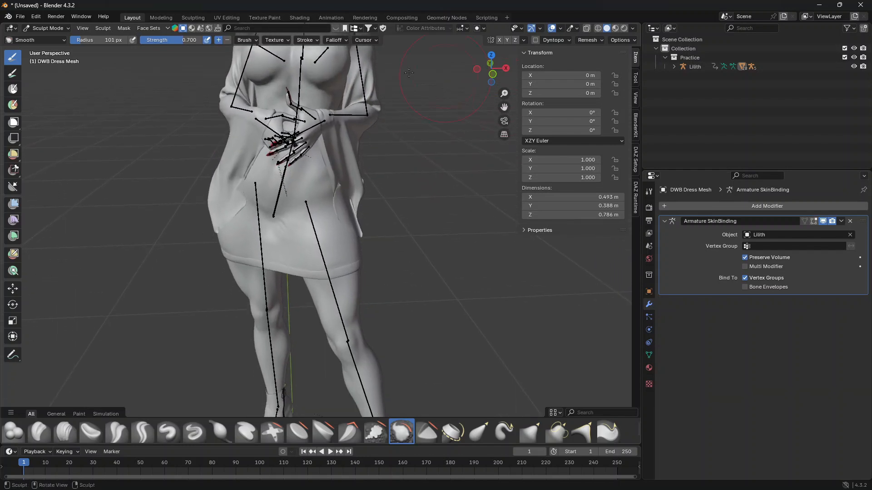
Return to Object Mode and select the Lilith body mesh
{"action": "left_click", "coordinate": [50, 29]}
{"action": "left_click", "coordinate": [53, 37]}
{"action": "left_click_drag", "start_coordinate": [508, 107], "coordinate": [501, 277]}
{"action": "left_click", "coordinate": [293, 118]}
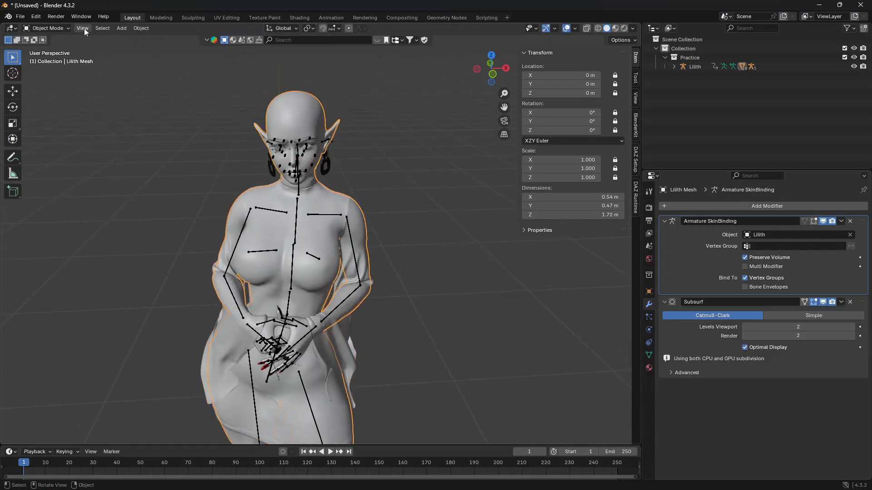
Append the Arms, Body, Head and Legs materials from Skin.blend in D:\Nami\Lilith
{"action": "left_click", "coordinate": [26, 17]}
{"action": "left_click", "coordinate": [73, 126]}
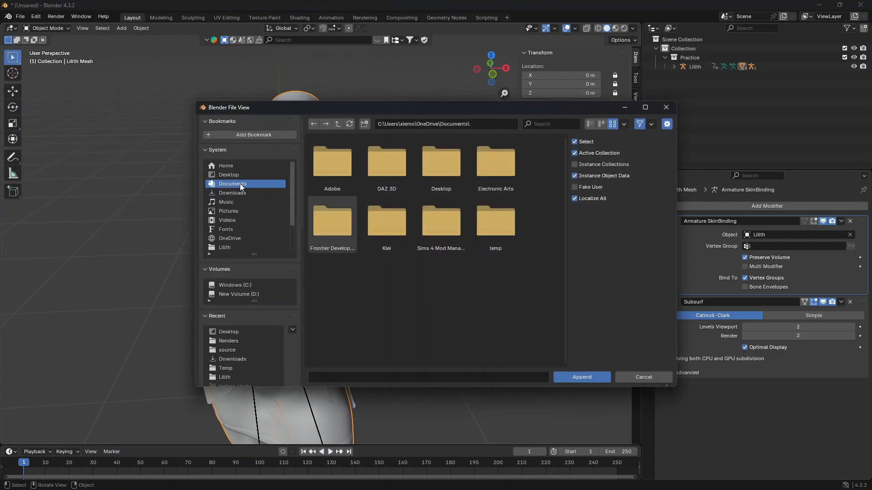
{"action": "left_click", "coordinate": [244, 294]}
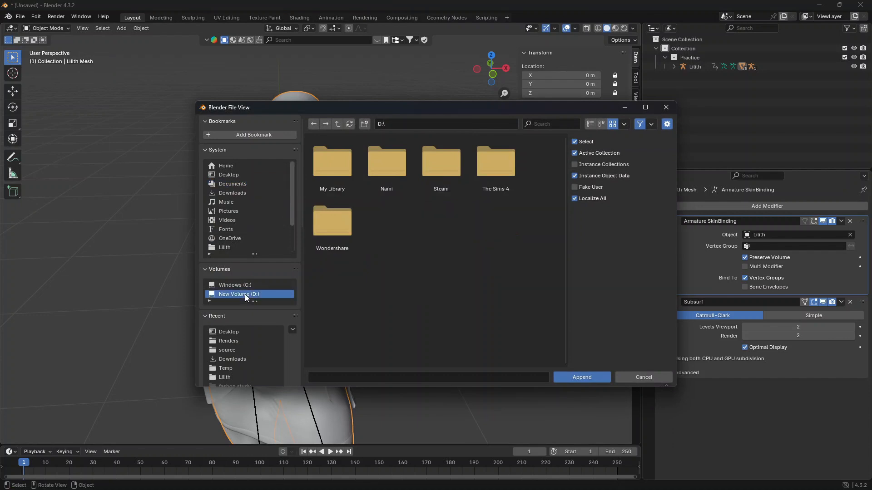
{"action": "double_click", "coordinate": [405, 171]}
{"action": "double_click", "coordinate": [393, 169]}
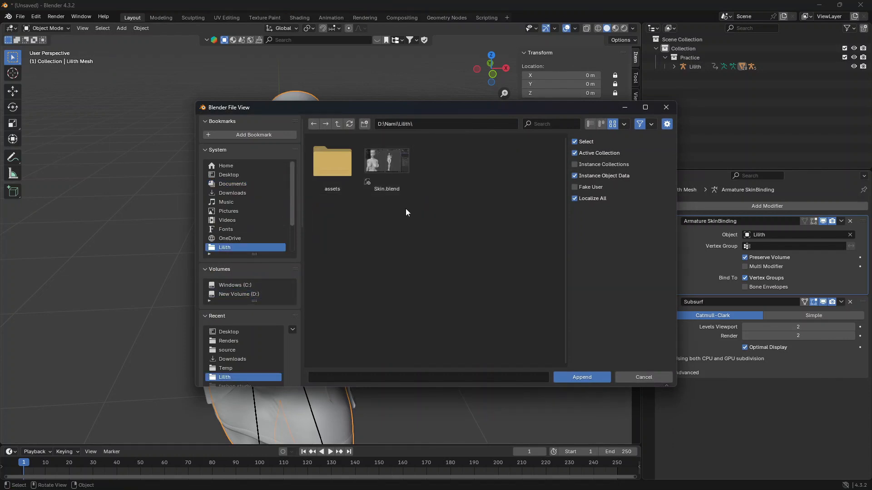
{"action": "double_click", "coordinate": [397, 165]}
{"action": "double_click", "coordinate": [320, 224]}
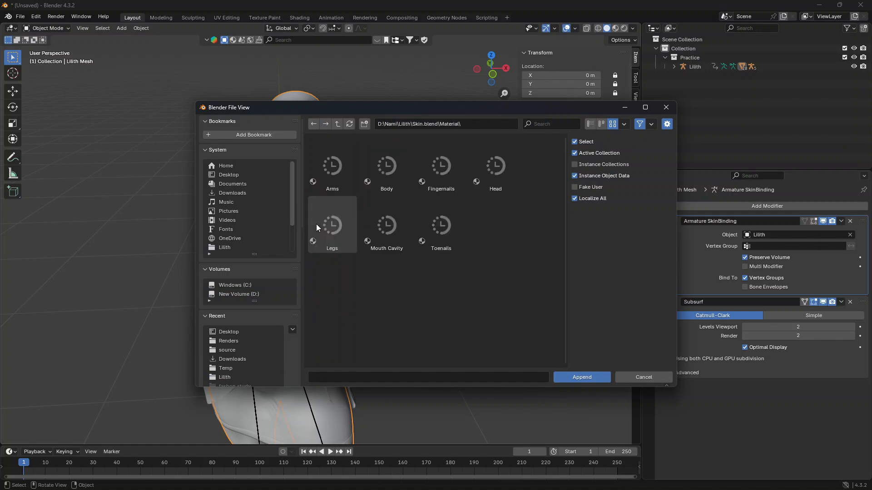
{"action": "left_click", "coordinate": [333, 167]}
{"action": "left_click", "coordinate": [389, 167], "text": "ctrl"}
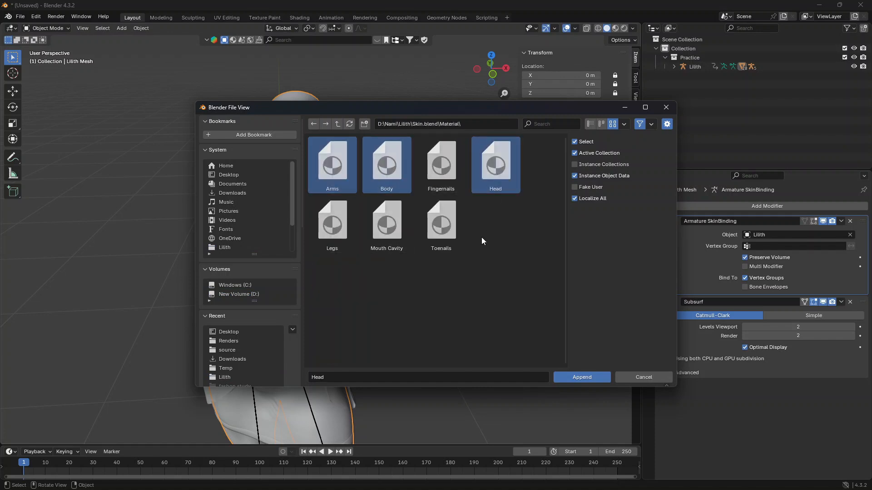
{"action": "left_click", "coordinate": [332, 223], "text": "ctrl"}
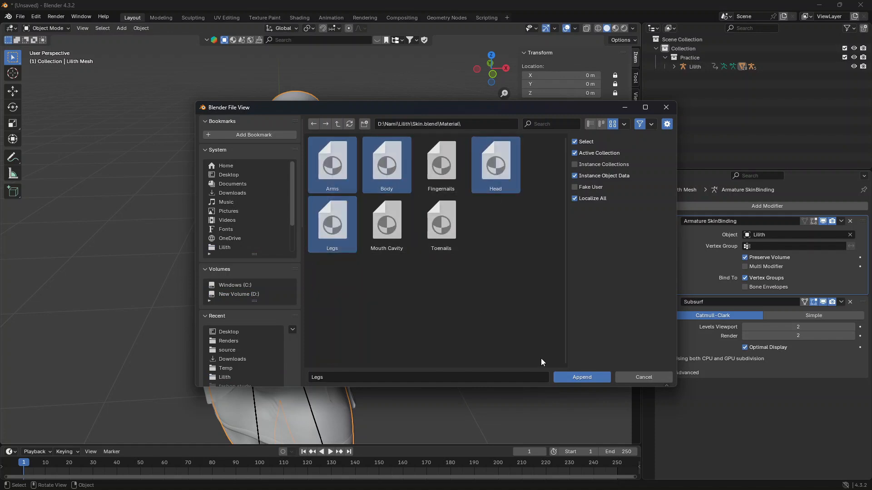
{"action": "left_click", "coordinate": [577, 376]}
Replace the Legs-1 material on the Lilith mesh with the appended Legs material
{"action": "left_click", "coordinate": [305, 67]}
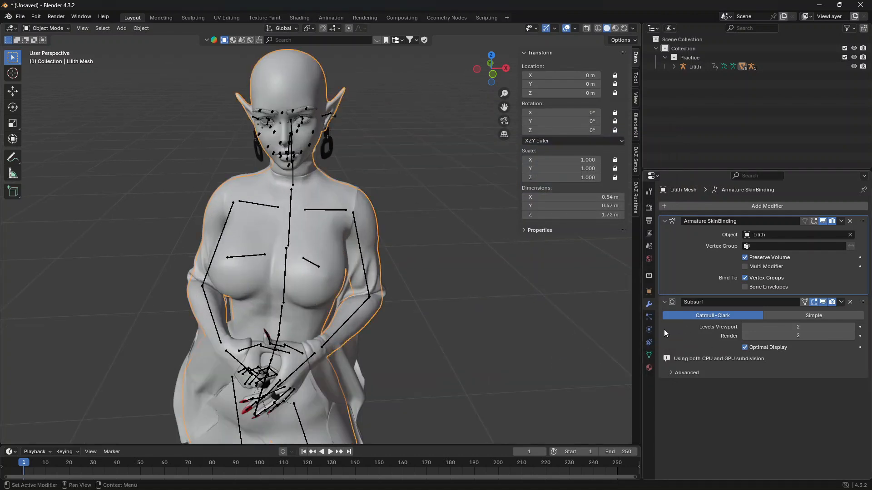
{"action": "left_click", "coordinate": [648, 367]}
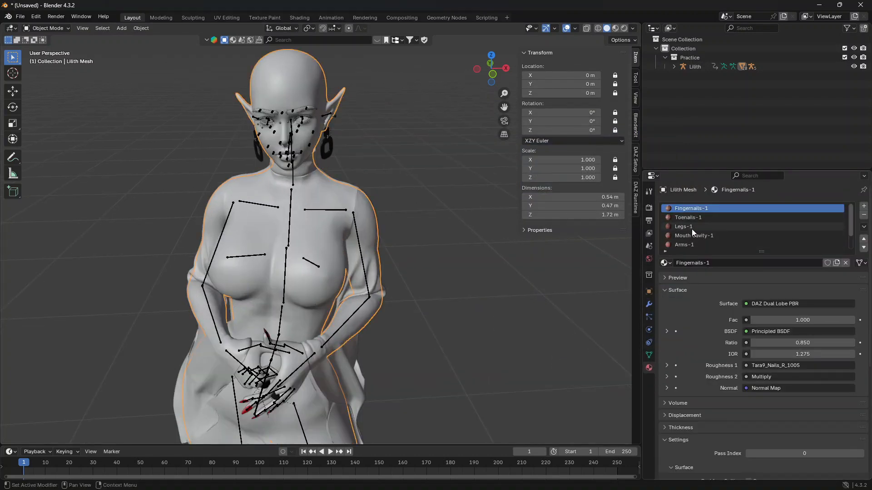
{"action": "left_click", "coordinate": [691, 227]}
{"action": "left_click", "coordinate": [666, 262]}
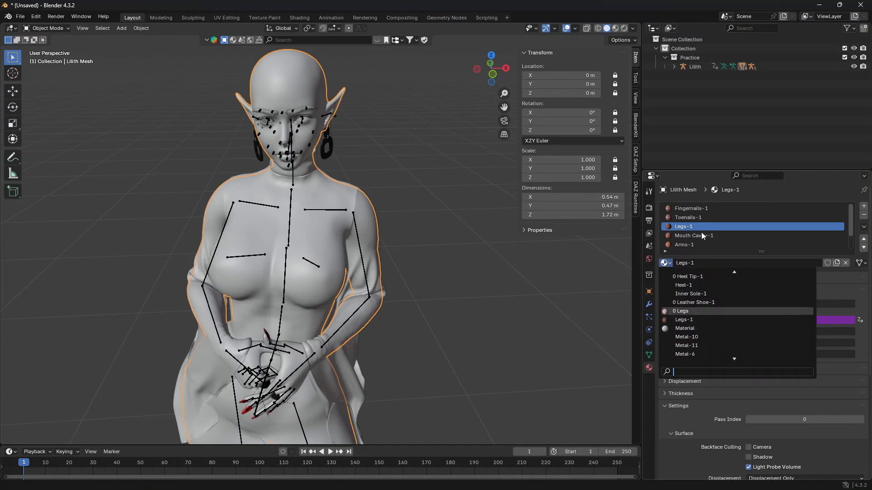
{"action": "type", "text": "Legs"}
{"action": "key", "text": "Return"}
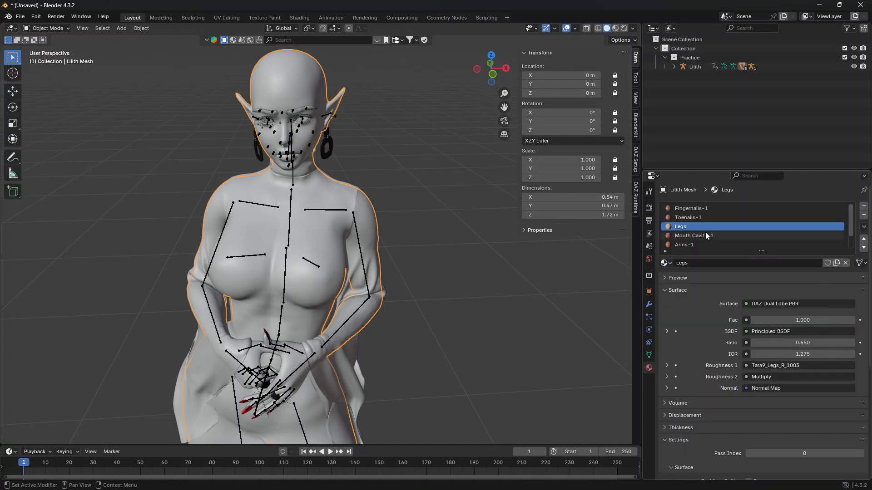
Replace the Arms-1 material on the Lilith mesh with the appended Arms material
{"action": "scroll", "coordinate": [706, 235], "scroll_direction": "down", "scroll_amount": 1}
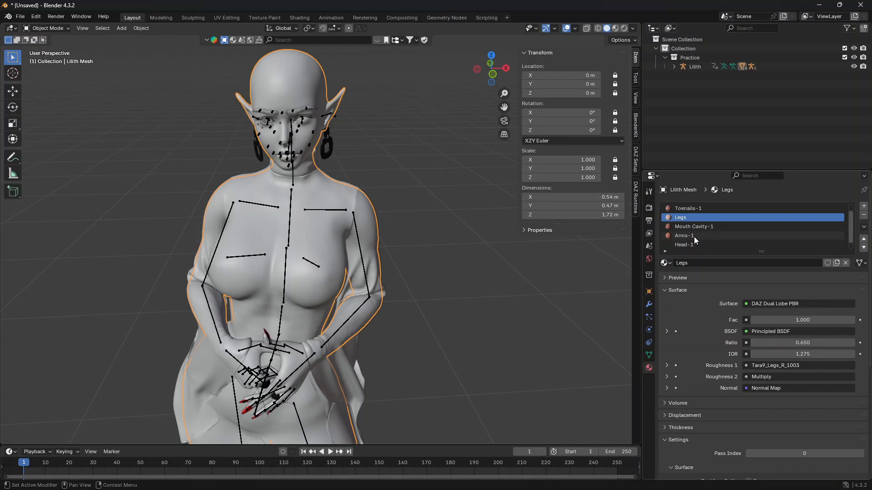
{"action": "left_click", "coordinate": [695, 236]}
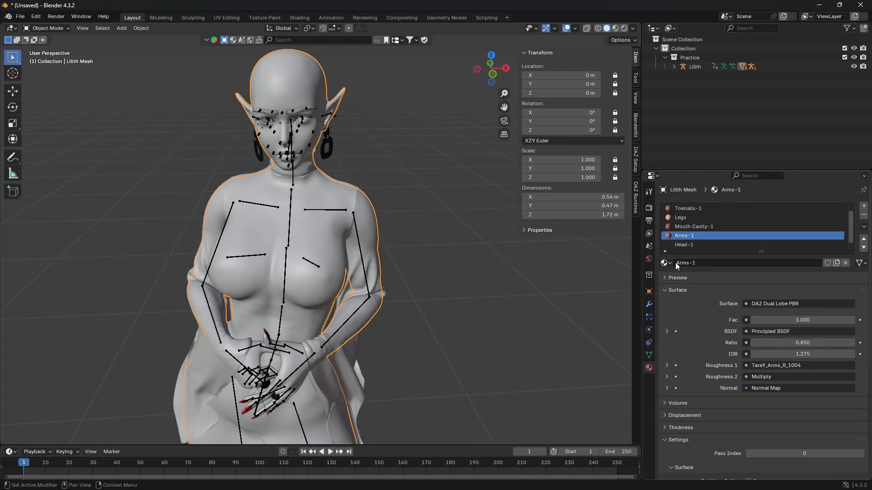
{"action": "left_click", "coordinate": [666, 264]}
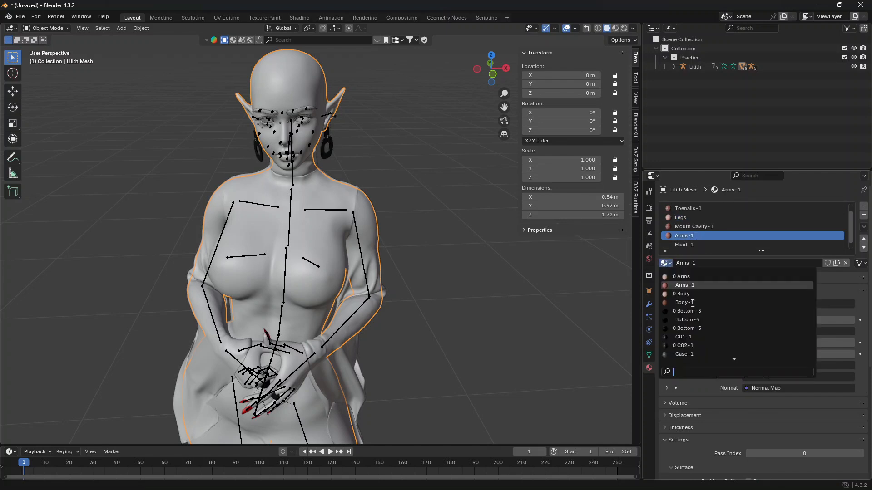
{"action": "left_click", "coordinate": [685, 277]}
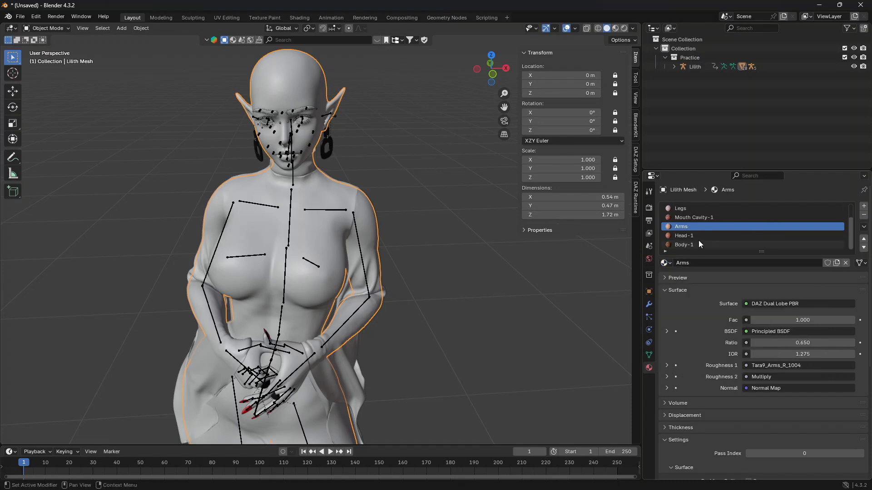
Replace the Head-1 material on the Lilith mesh with the appended Head material
{"action": "scroll", "coordinate": [695, 238], "scroll_direction": "down", "scroll_amount": 1}
{"action": "left_click", "coordinate": [727, 236]}
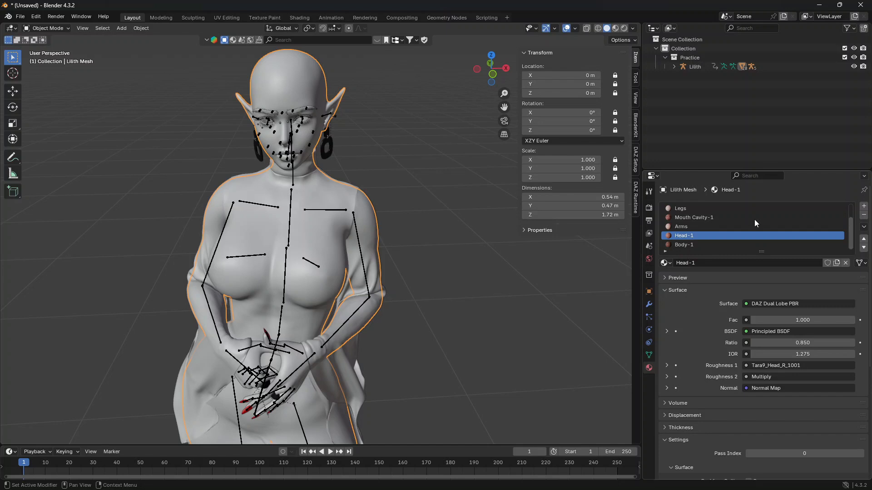
{"action": "left_click", "coordinate": [665, 262]}
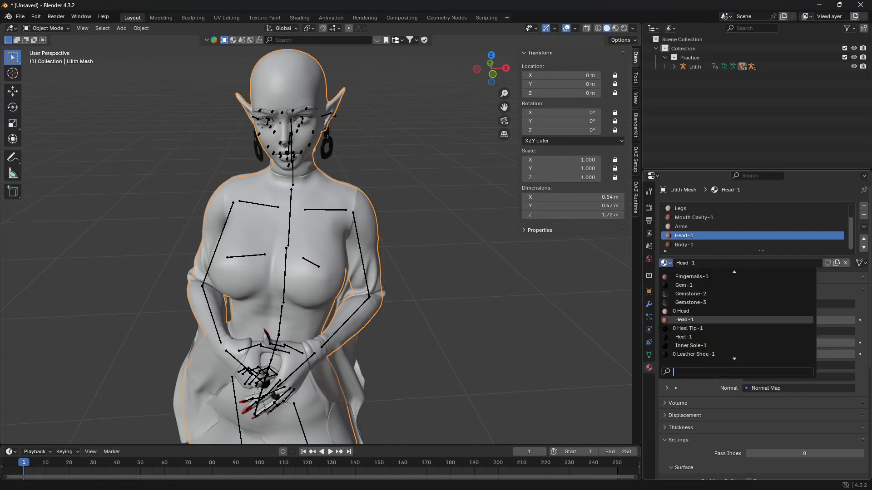
{"action": "left_click", "coordinate": [681, 312]}
Replace the Body-1 material on the Lilith mesh with the appended Body material, and deselect the mesh
{"action": "left_click", "coordinate": [684, 245]}
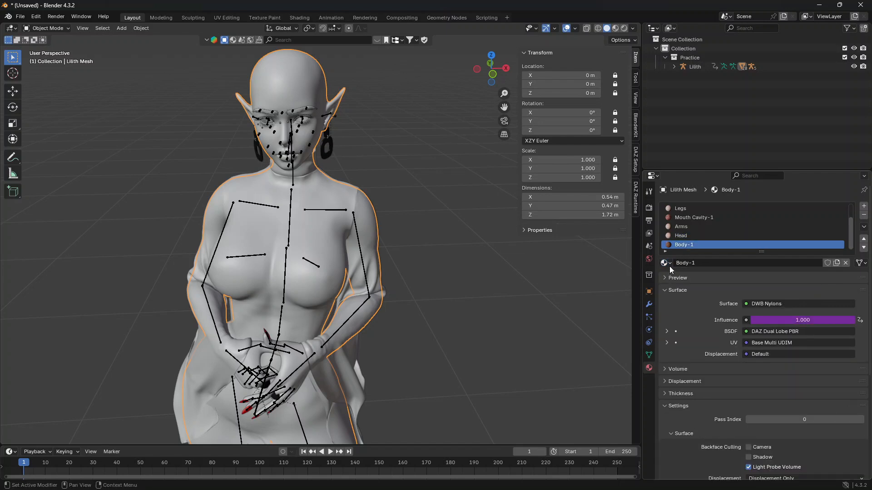
{"action": "left_click", "coordinate": [665, 263]}
{"action": "left_click", "coordinate": [684, 294]}
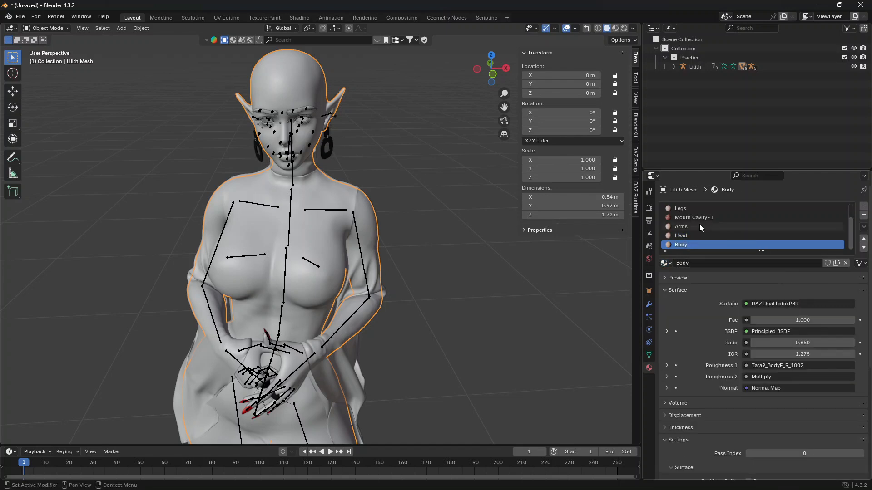
{"action": "scroll", "coordinate": [715, 226], "scroll_direction": "up", "scroll_amount": 2}
{"action": "left_click", "coordinate": [465, 188]}
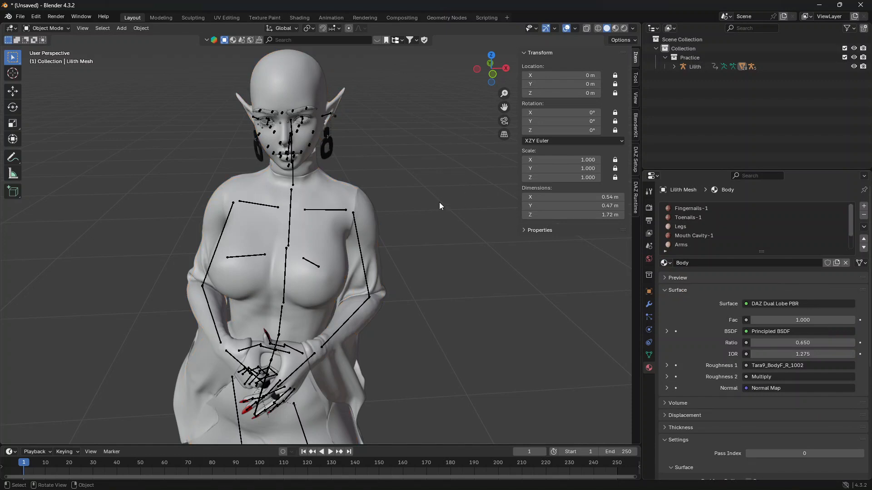
Purge unused local and linked data-blocks from the file, with recursive delete enabled
{"action": "middle_click_drag", "start_coordinate": [440, 203], "coordinate": [436, 180]}
{"action": "left_click_drag", "start_coordinate": [503, 107], "coordinate": [534, 158]}
{"action": "left_click", "coordinate": [20, 17]}
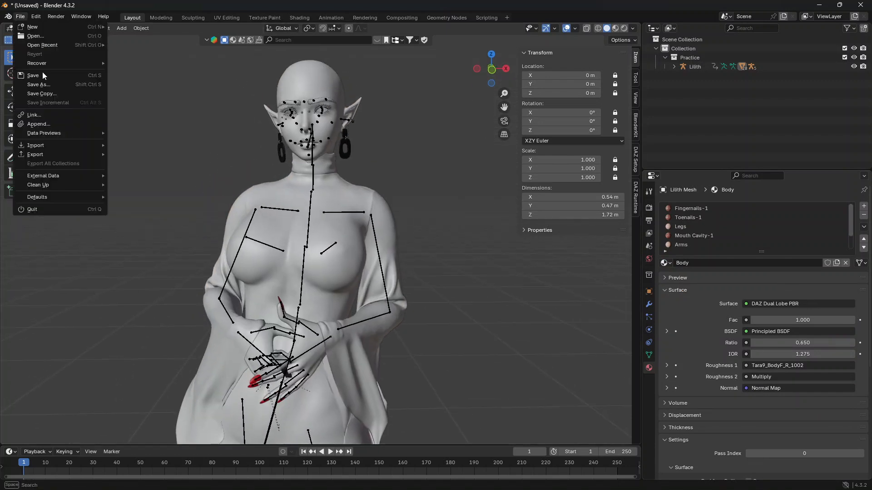
{"action": "mouse_move", "coordinate": [52, 186]}
{"action": "left_click", "coordinate": [180, 182]}
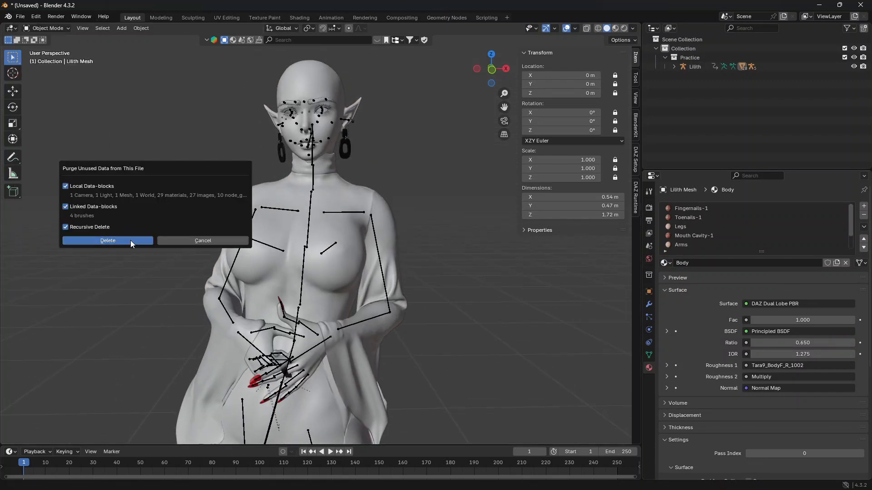
{"action": "left_click", "coordinate": [130, 241]}
Save the file to the Desktop under the name practice
{"action": "left_click", "coordinate": [26, 17]}
{"action": "left_click", "coordinate": [38, 84]}
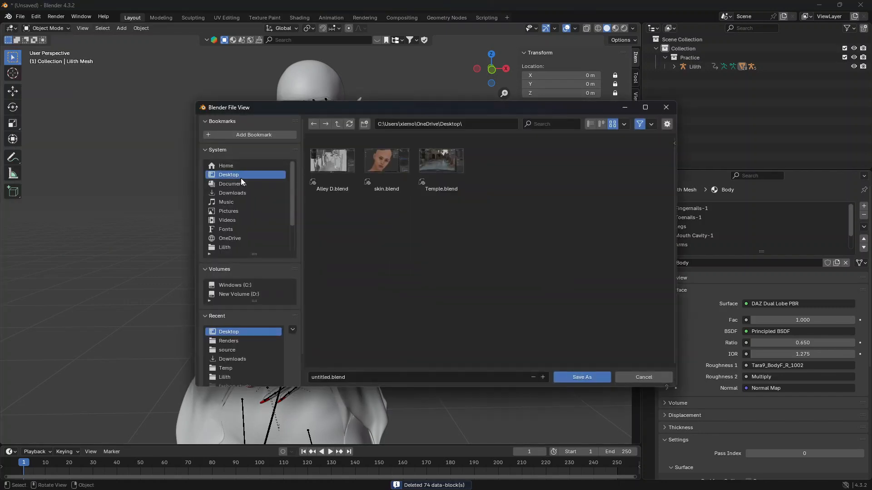
{"action": "left_click", "coordinate": [429, 377]}
{"action": "type", "text": "practic"}
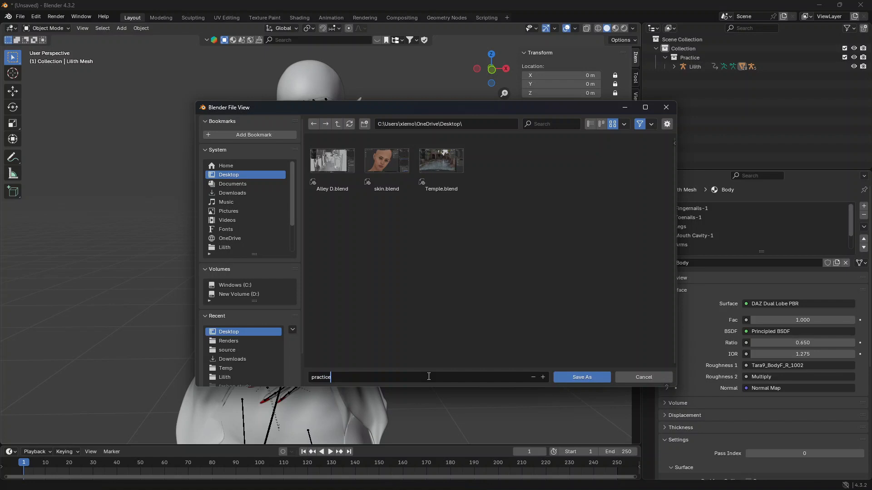
{"action": "left_click", "coordinate": [598, 383]}
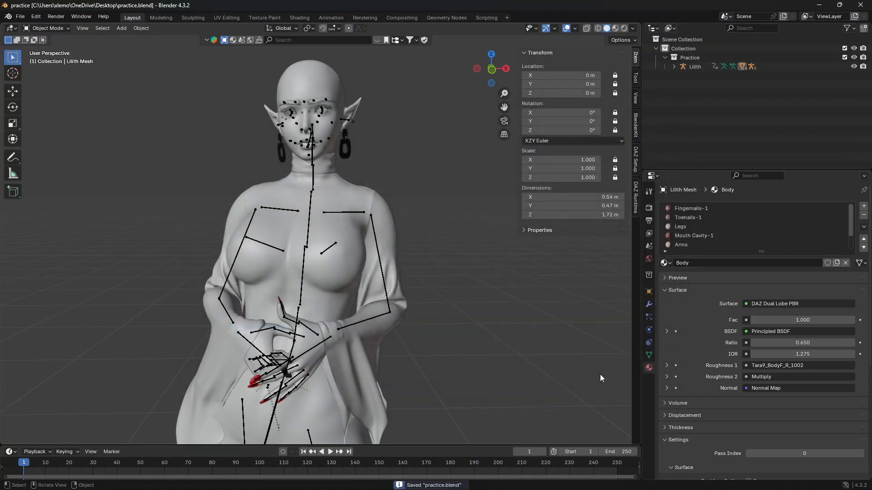
Switch the viewport to Material Preview shading, and hide the sidebar and the viewport overlays
{"action": "left_click_drag", "start_coordinate": [503, 107], "coordinate": [518, 100]}
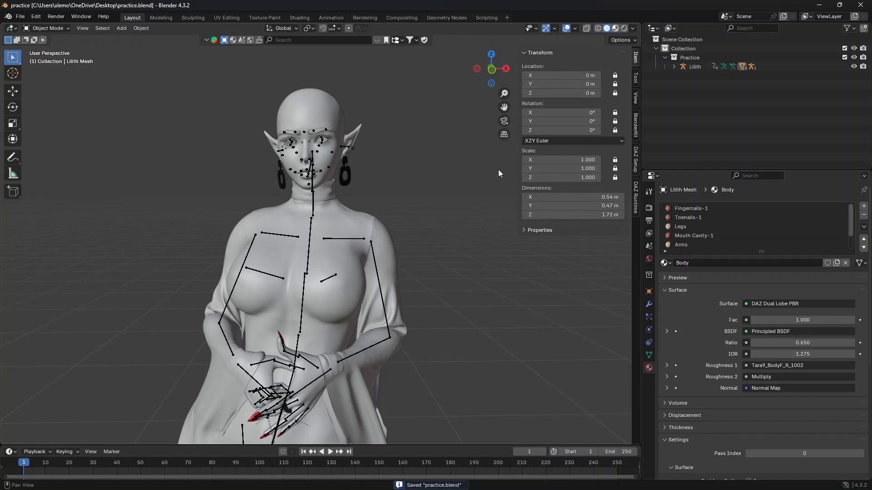
{"action": "key", "text": "z"}
{"action": "key", "text": "2"}
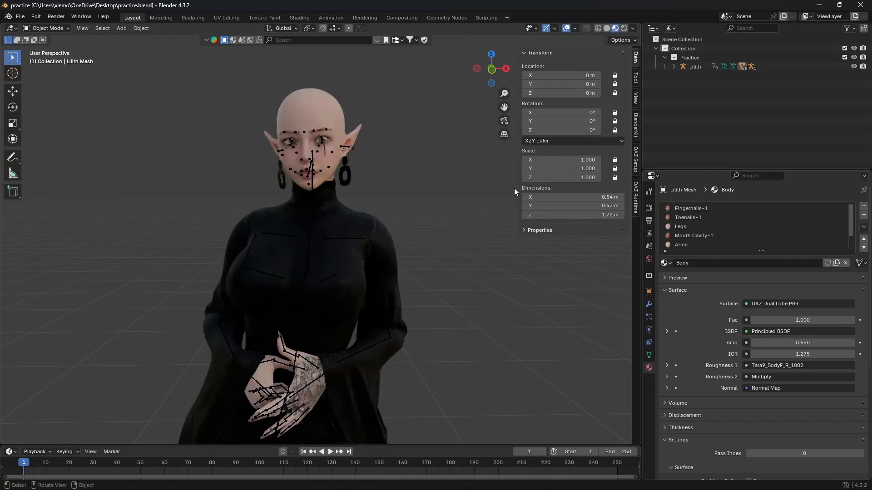
{"action": "left_click_drag", "start_coordinate": [518, 187], "coordinate": [640, 177]}
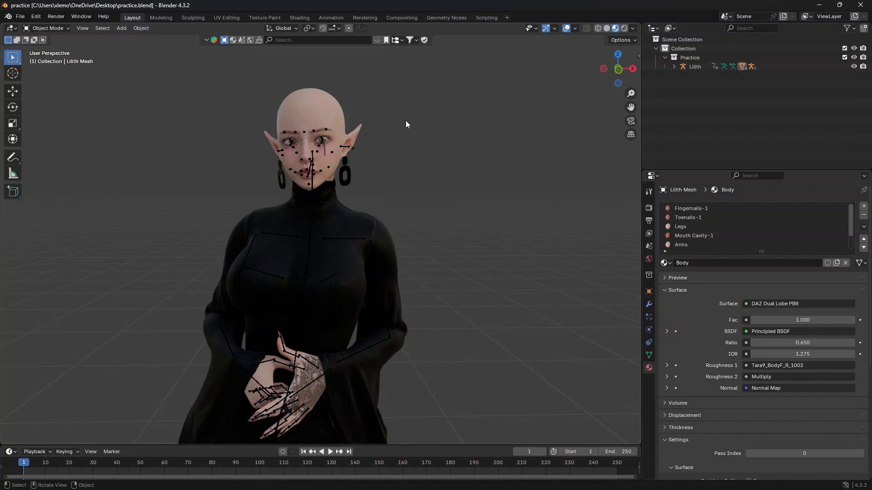
{"action": "scroll", "coordinate": [405, 123], "scroll_direction": "up", "scroll_amount": 3}
{"action": "left_click_drag", "start_coordinate": [631, 107], "coordinate": [638, 182]}
{"action": "scroll", "coordinate": [366, 141], "scroll_direction": "up", "scroll_amount": 3}
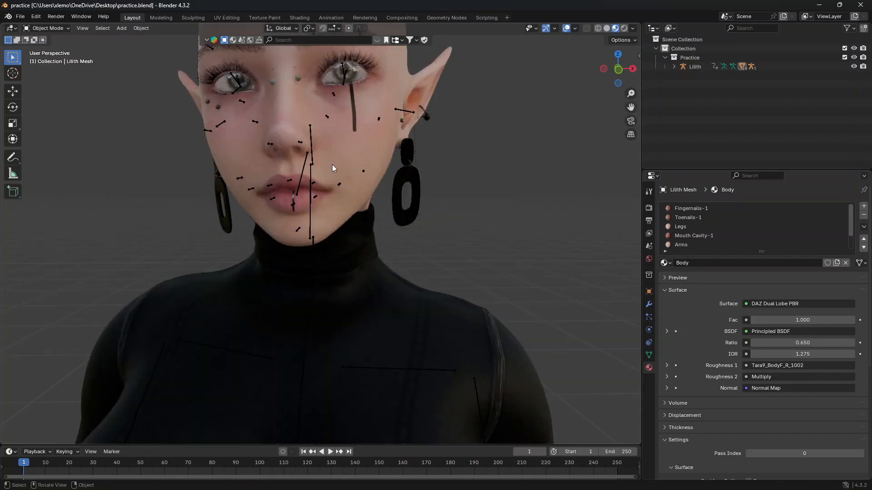
{"action": "middle_click_drag", "start_coordinate": [332, 165], "coordinate": [334, 165]}
{"action": "scroll", "coordinate": [335, 165], "scroll_direction": "down", "scroll_amount": 1}
{"action": "left_click", "coordinate": [567, 28]}
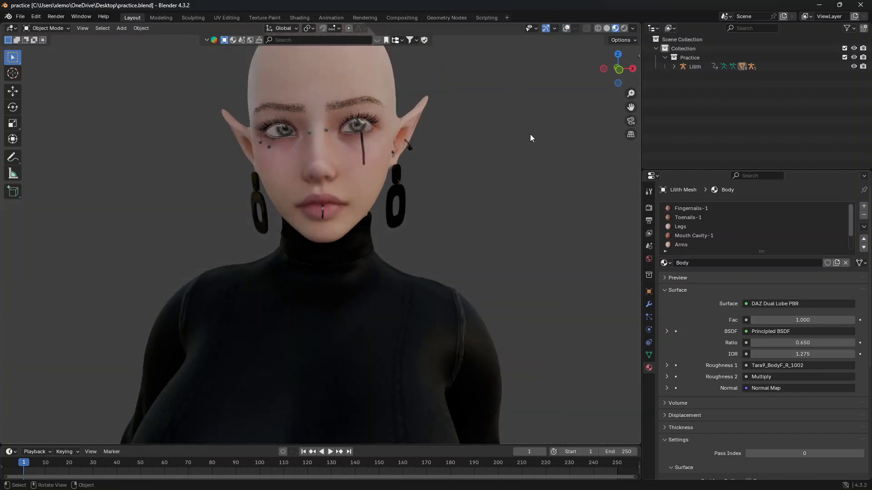
Examine the whole figure in Material Preview, from the face down to the legs and shoes
{"action": "scroll", "coordinate": [520, 143], "scroll_direction": "down", "scroll_amount": 2}
{"action": "scroll", "coordinate": [519, 143], "scroll_direction": "down", "scroll_amount": 1}
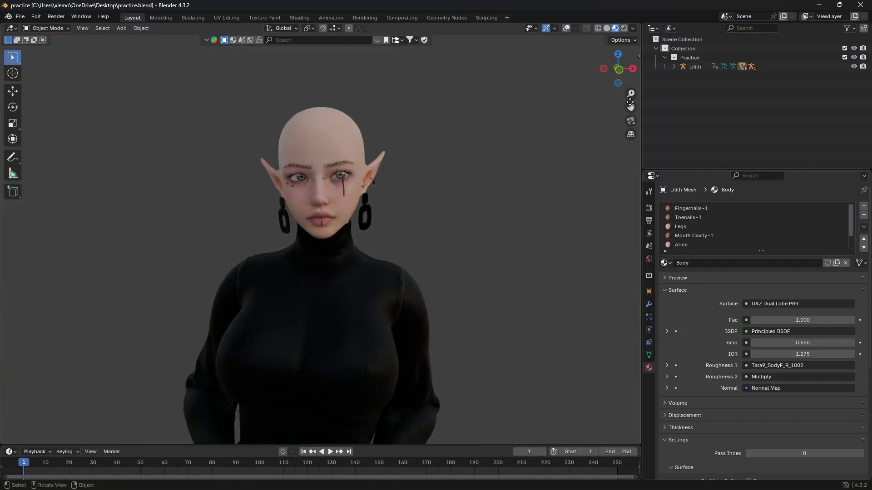
{"action": "left_click_drag", "start_coordinate": [631, 107], "coordinate": [639, 37]}
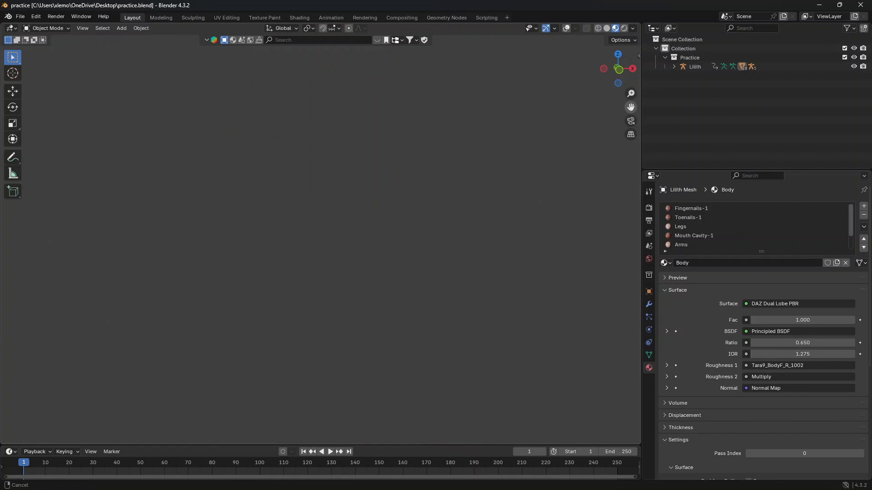
{"action": "left_click_drag", "start_coordinate": [627, 115], "coordinate": [514, 184]}
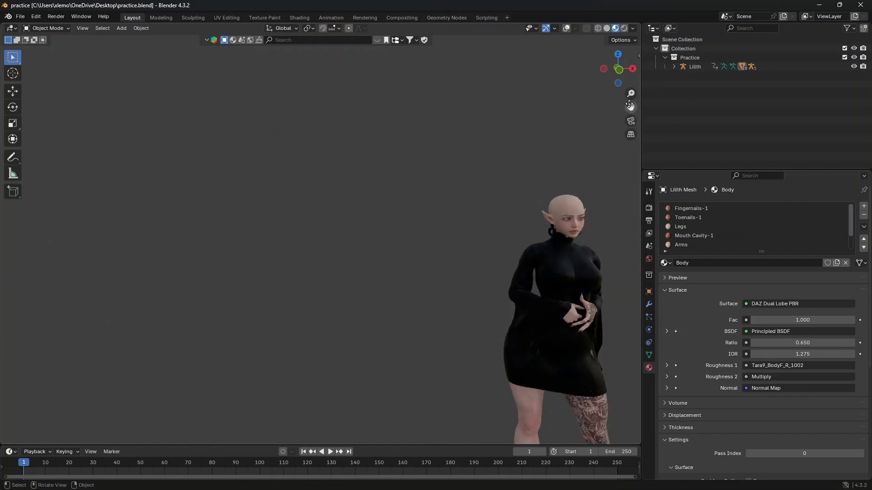
{"action": "left_click_drag", "start_coordinate": [630, 106], "coordinate": [379, 0]}
{"action": "scroll", "coordinate": [622, 112], "scroll_direction": "up", "scroll_amount": 1}
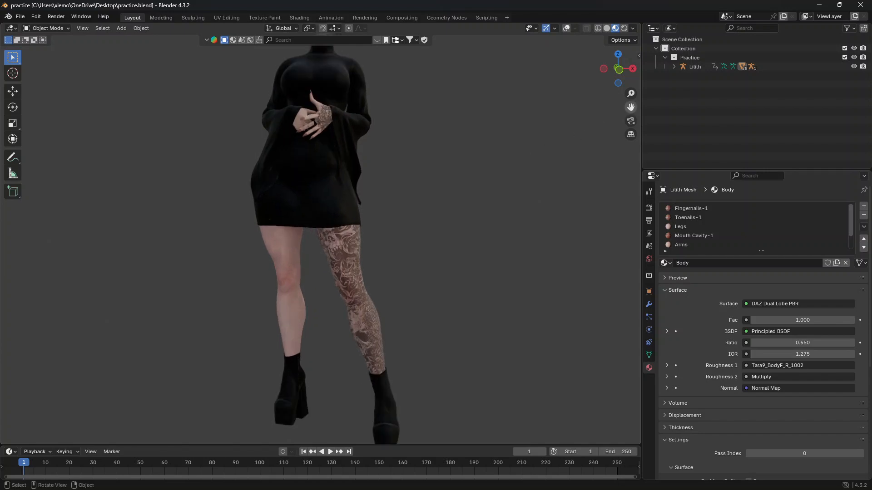
{"action": "left_click_drag", "start_coordinate": [631, 107], "coordinate": [662, 214]}
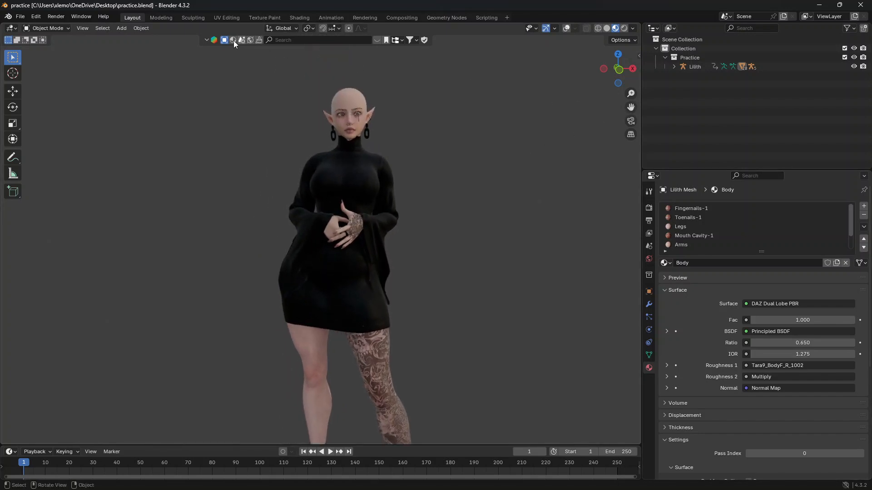
Search the BlenderKit materials for silk and apply the Procedral Black Silk material to the dress
{"action": "left_click", "coordinate": [233, 40]}
{"action": "left_click", "coordinate": [298, 40]}
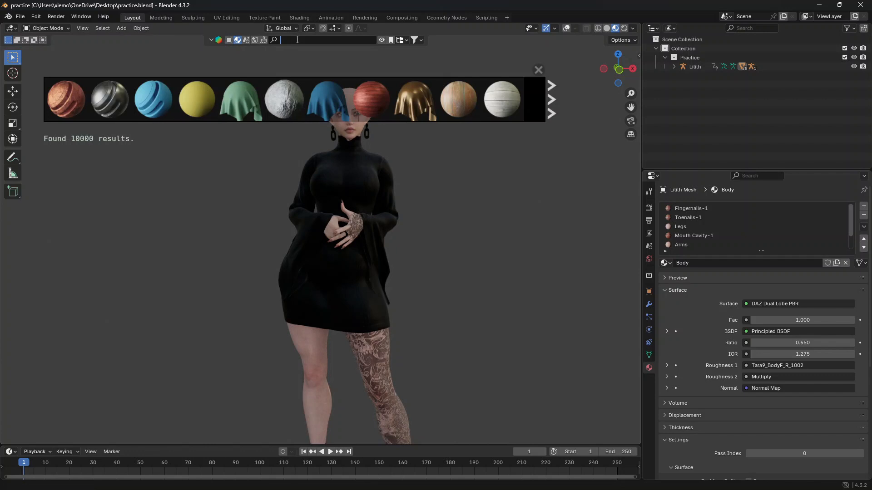
{"action": "type", "text": "silk"}
{"action": "key", "text": "Return"}
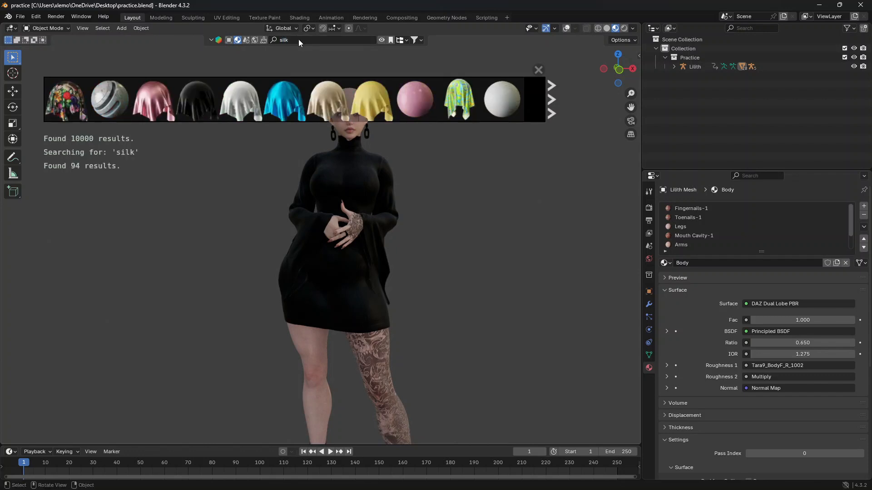
{"action": "mouse_move", "coordinate": [210, 113]}
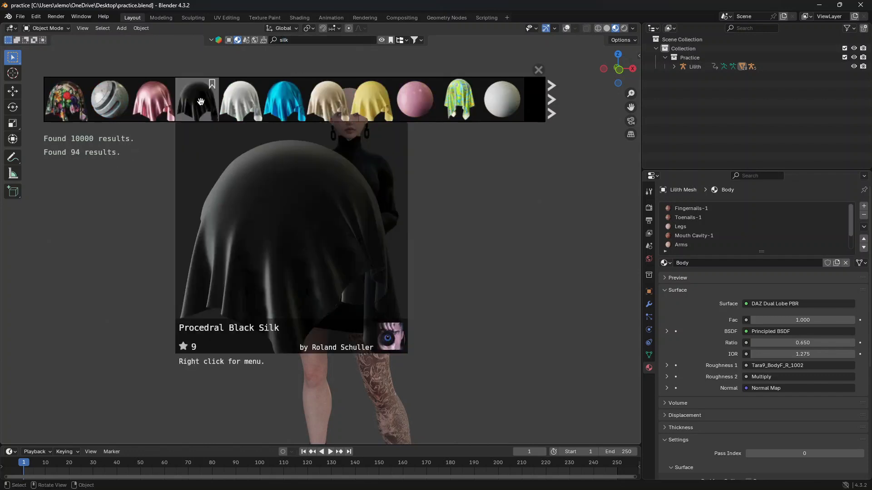
{"action": "left_click_drag", "start_coordinate": [210, 114], "coordinate": [376, 169]}
{"action": "scroll", "coordinate": [487, 176], "scroll_direction": "up", "scroll_amount": 3}
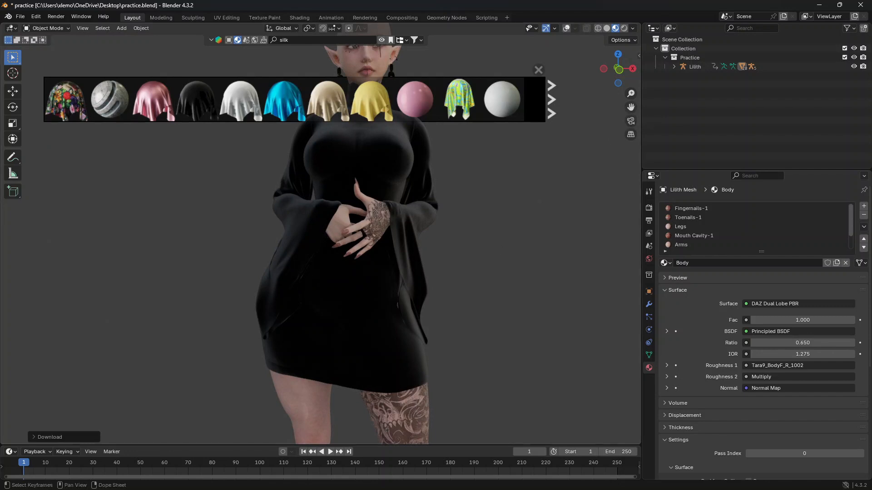
{"action": "left_click", "coordinate": [296, 486]}
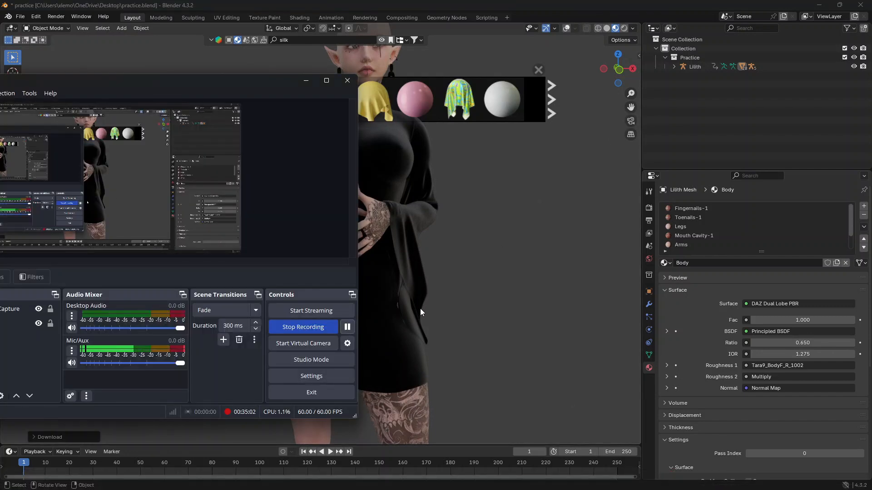
{"action": "left_click", "coordinate": [305, 81]}
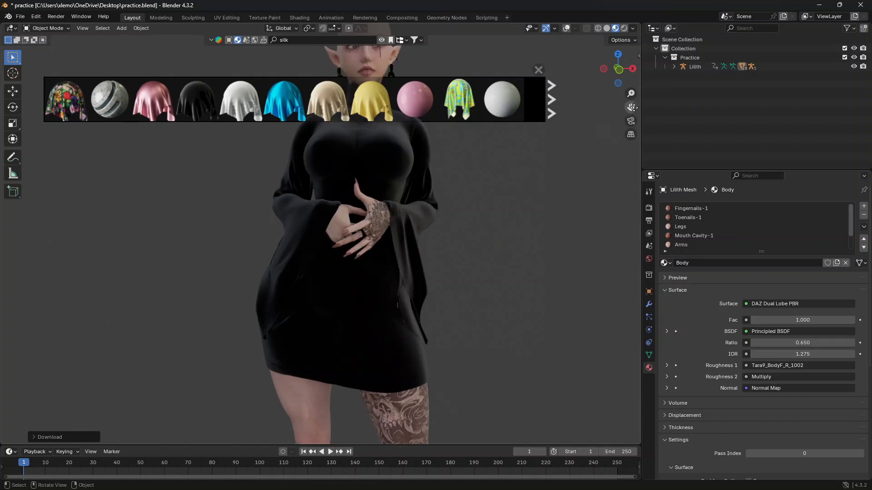
Select the dress mesh, enter Sculpt Mode on it and set the viewport to Solid shading
{"action": "left_click_drag", "start_coordinate": [632, 107], "coordinate": [628, 158]}
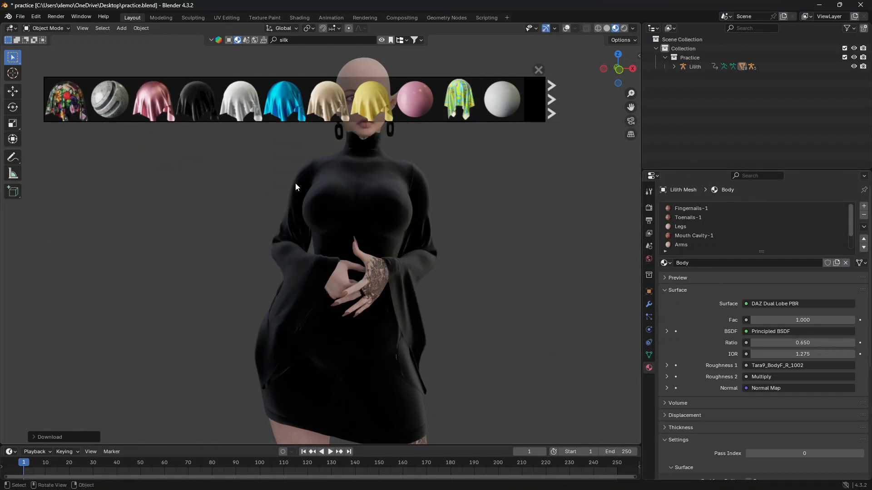
{"action": "middle_click_drag", "start_coordinate": [429, 169], "coordinate": [482, 175]}
{"action": "left_click_drag", "start_coordinate": [631, 107], "coordinate": [618, 181]}
{"action": "scroll", "coordinate": [399, 278], "scroll_direction": "up", "scroll_amount": 7}
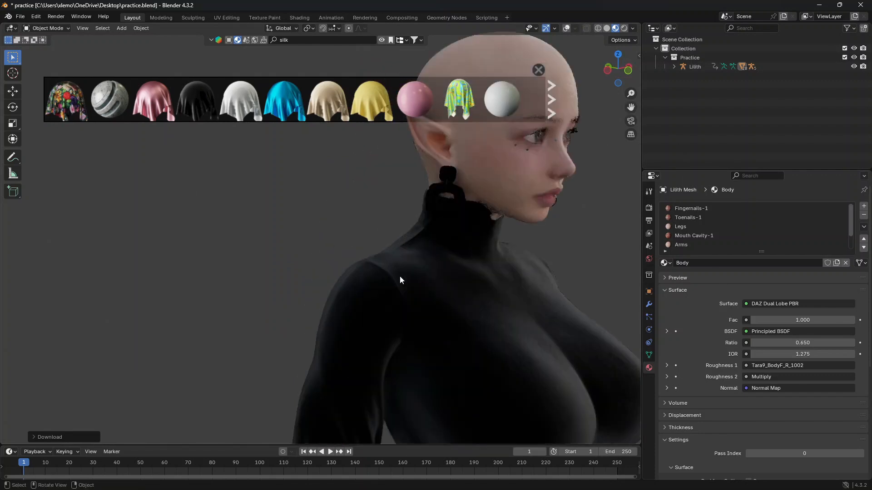
{"action": "middle_click_drag", "start_coordinate": [516, 265], "coordinate": [483, 210]}
{"action": "middle_click_drag", "start_coordinate": [339, 234], "coordinate": [555, 183]}
{"action": "left_click", "coordinate": [406, 178]}
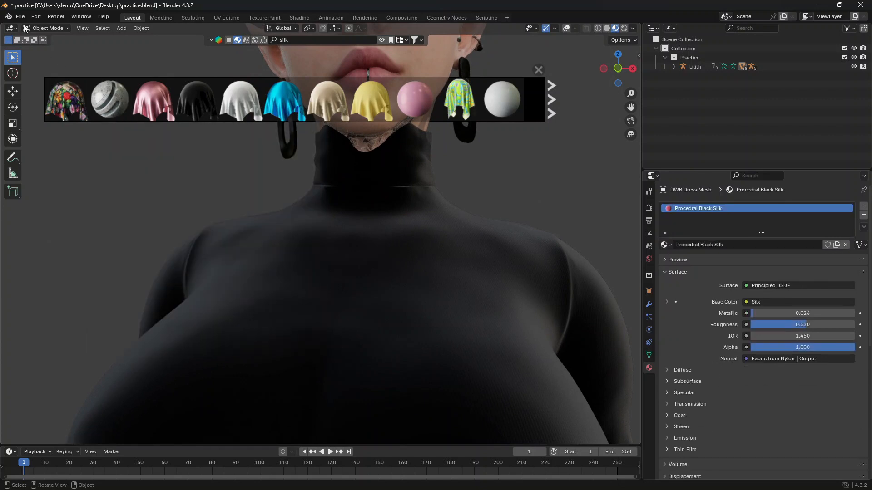
{"action": "left_click", "coordinate": [40, 29]}
{"action": "left_click", "coordinate": [50, 59]}
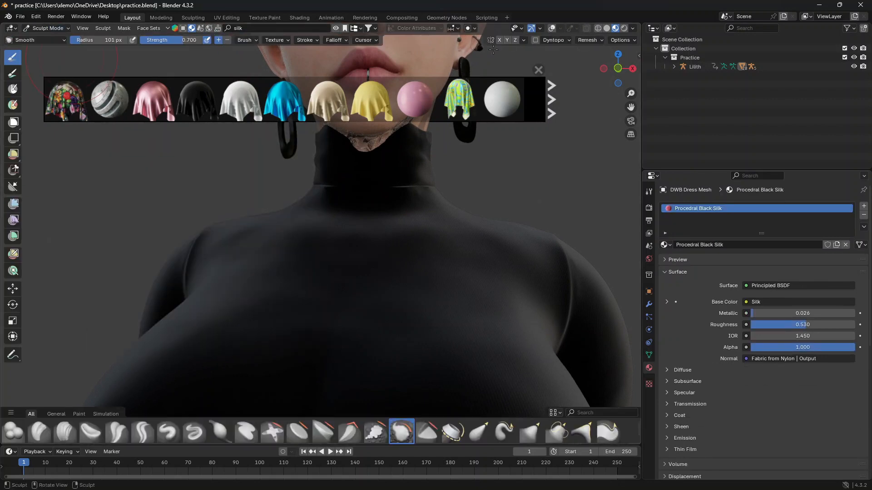
{"action": "left_click", "coordinate": [606, 29]}
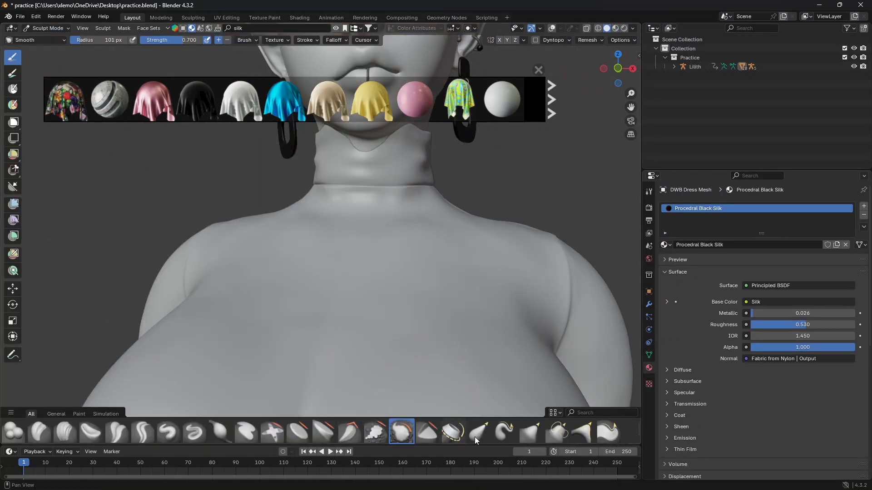
Reshape the upper edge of the dress's turtleneck collar with the Elastic Grab brush, and return to Object Mode
{"action": "left_click", "coordinate": [221, 431]}
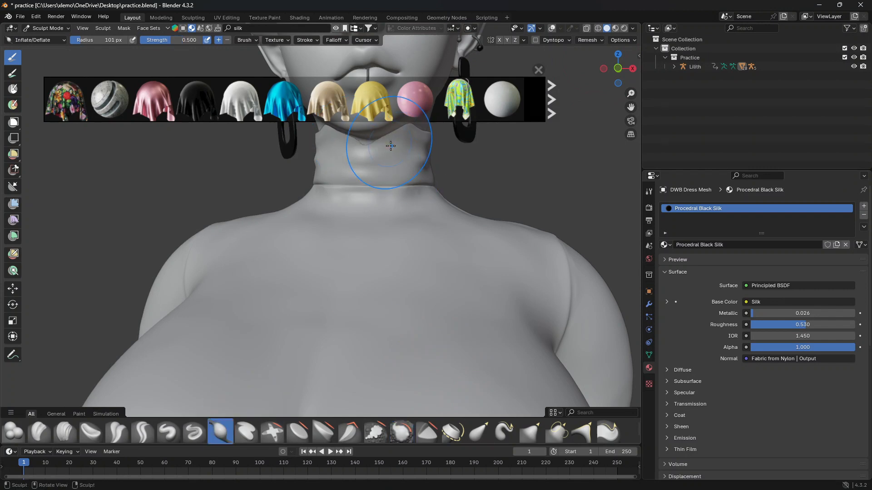
{"action": "mouse_move", "coordinate": [381, 212]}
{"action": "middle_mouse_down"}
{"action": "mouse_move", "coordinate": [346, 220]}
{"action": "mouse_move", "coordinate": [265, 203]}
{"action": "mouse_move", "coordinate": [335, 385]}
{"action": "middle_mouse_up"}
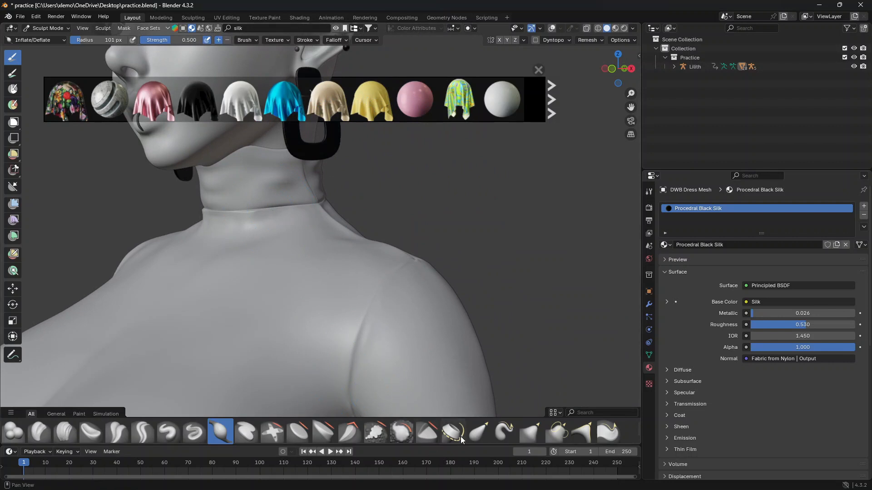
{"action": "left_click", "coordinate": [479, 431]}
{"action": "left_click_drag", "start_coordinate": [250, 146], "coordinate": [220, 160]}
{"action": "left_click_drag", "start_coordinate": [218, 157], "coordinate": [214, 159]}
{"action": "left_click_drag", "start_coordinate": [213, 158], "coordinate": [212, 164]}
{"action": "mouse_move", "coordinate": [214, 164]}
{"action": "middle_mouse_down"}
{"action": "mouse_move", "coordinate": [333, 187]}
{"action": "mouse_move", "coordinate": [301, 184]}
{"action": "middle_mouse_up"}
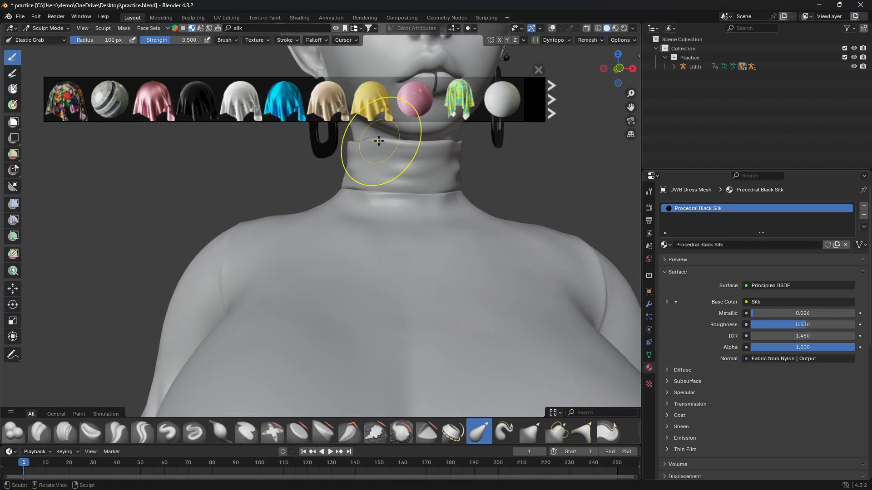
{"action": "left_click", "coordinate": [54, 39]}
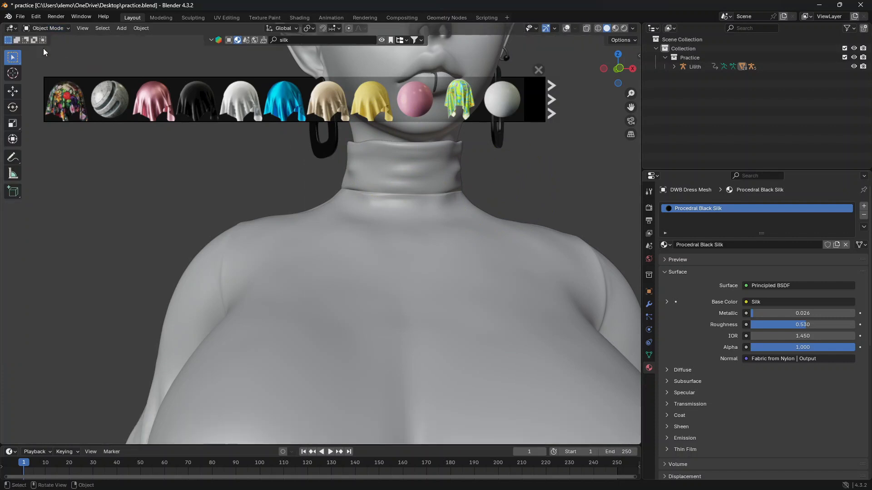
Save the Blender file, then widen the 3D viewport and set it to Material Preview shading
{"action": "left_click", "coordinate": [20, 17]}
{"action": "left_click", "coordinate": [41, 78]}
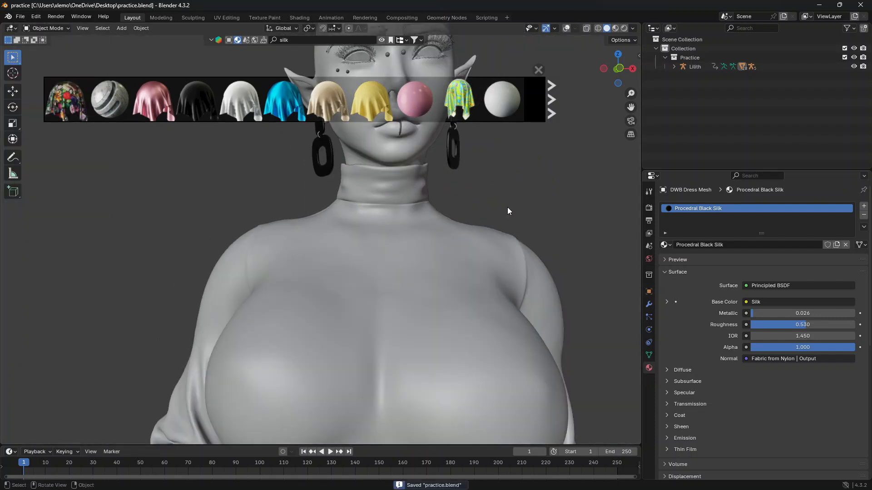
{"action": "middle_click_drag", "start_coordinate": [516, 203], "coordinate": [535, 162]}
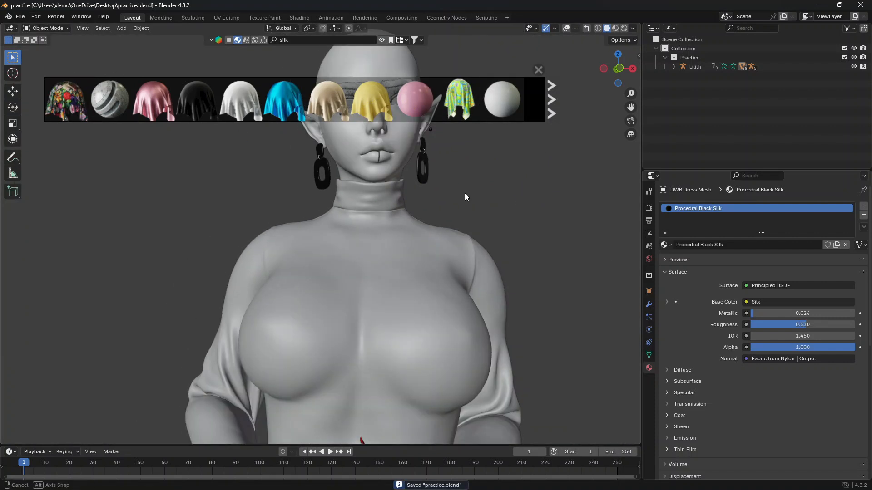
{"action": "middle_click_drag", "start_coordinate": [464, 193], "coordinate": [630, 104]}
{"action": "left_click_drag", "start_coordinate": [631, 107], "coordinate": [629, 179]}
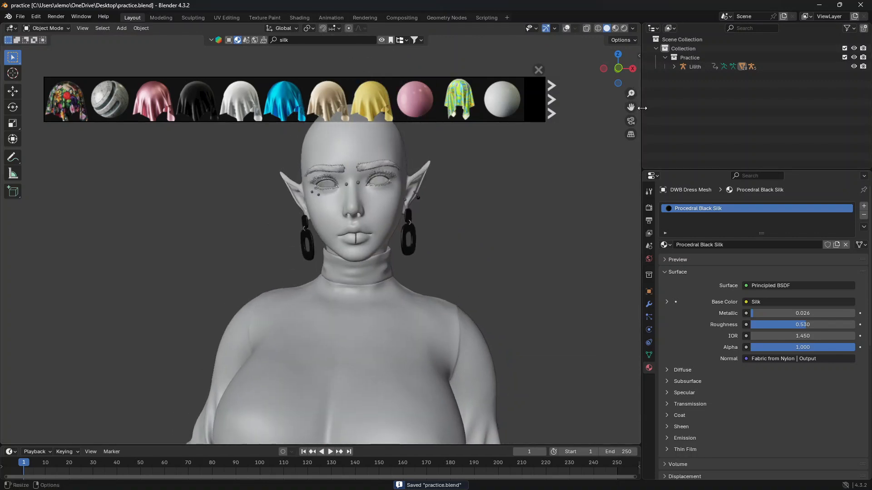
{"action": "left_click_drag", "start_coordinate": [641, 109], "coordinate": [699, 105]}
{"action": "left_click", "coordinate": [674, 28]}
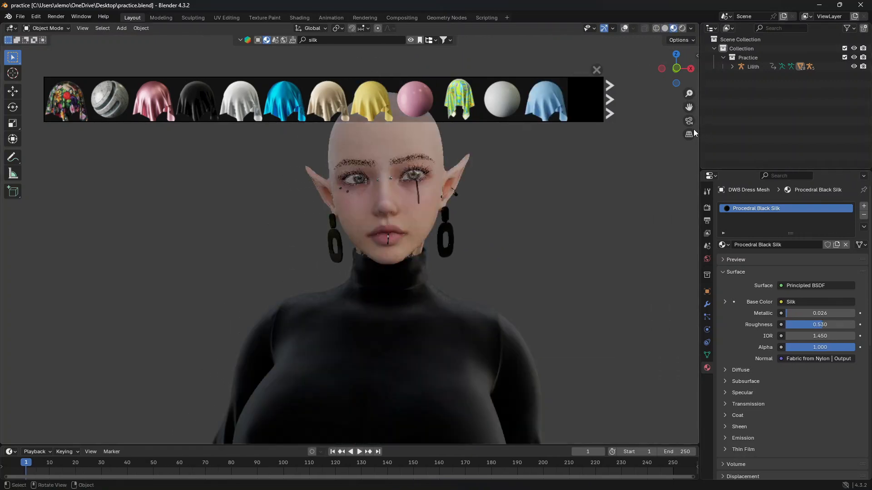
Select the left earring and turn the enlarged timeline area into a Shader Editor
{"action": "left_click", "coordinate": [440, 234]}
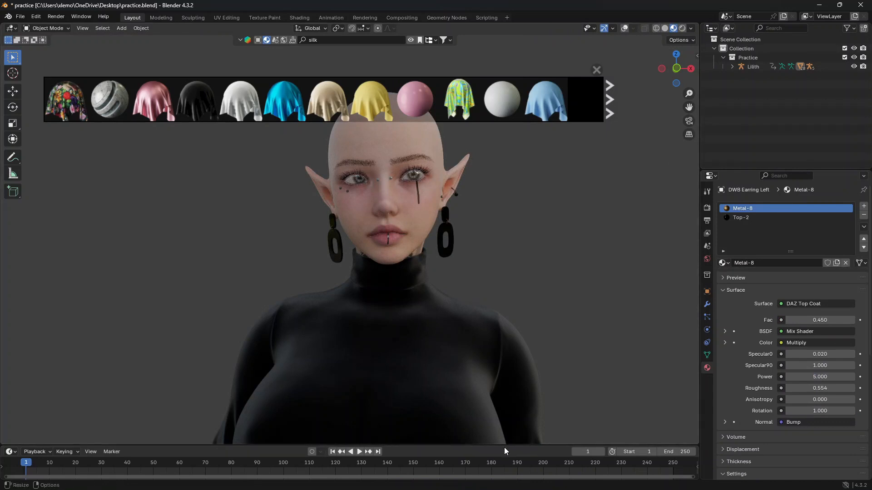
{"action": "left_click_drag", "start_coordinate": [504, 445], "coordinate": [508, 282]}
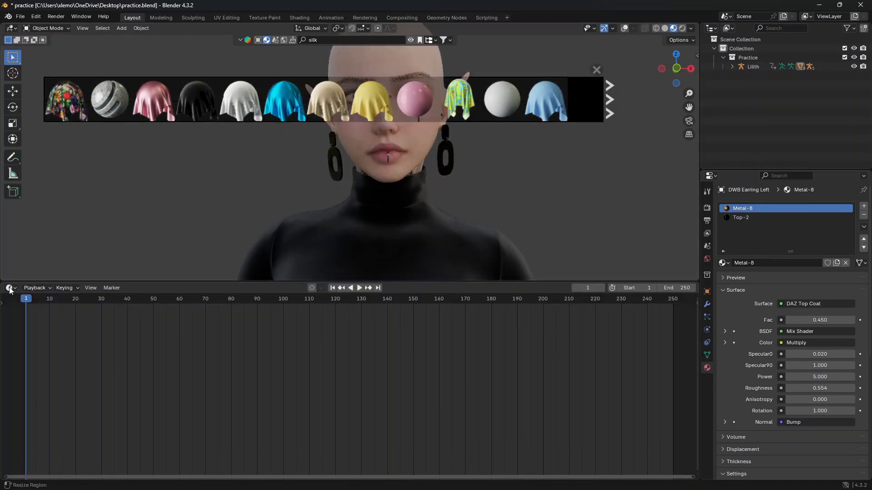
{"action": "left_click", "coordinate": [10, 288]}
{"action": "left_click", "coordinate": [39, 372]}
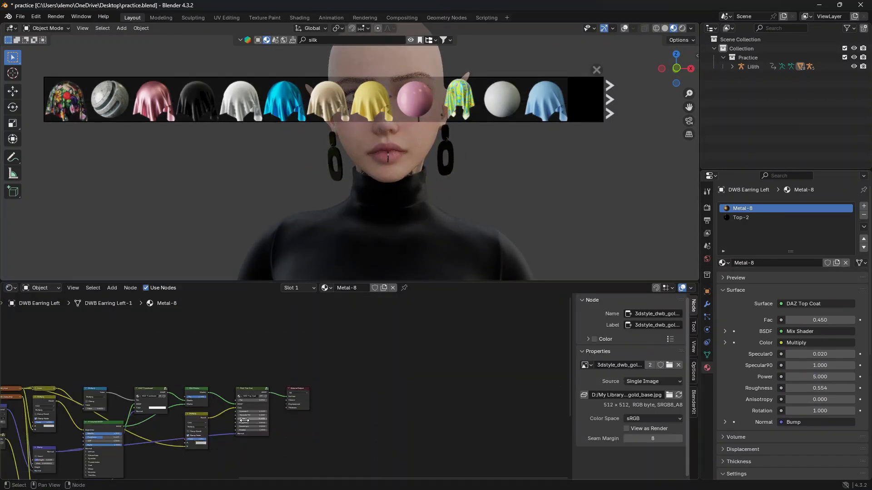
{"action": "scroll", "coordinate": [82, 374], "scroll_direction": "down", "scroll_amount": 2}
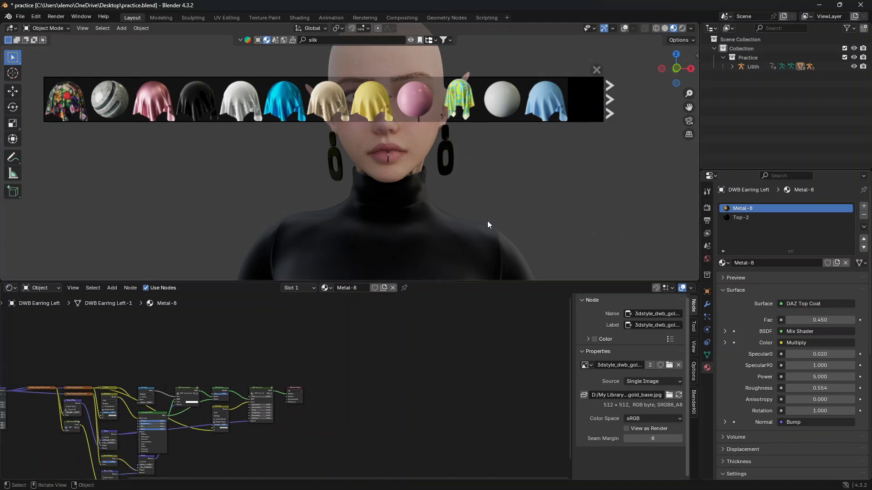
Search the BlenderKit materials for metal and apply Light iron to the left earring's Metal-8 slot
{"action": "scroll", "coordinate": [495, 197], "scroll_direction": "up", "scroll_amount": 5}
{"action": "mouse_move", "coordinate": [495, 197]}
{"action": "middle_mouse_down"}
{"action": "mouse_move", "coordinate": [467, 194]}
{"action": "mouse_move", "coordinate": [481, 191]}
{"action": "middle_mouse_up"}
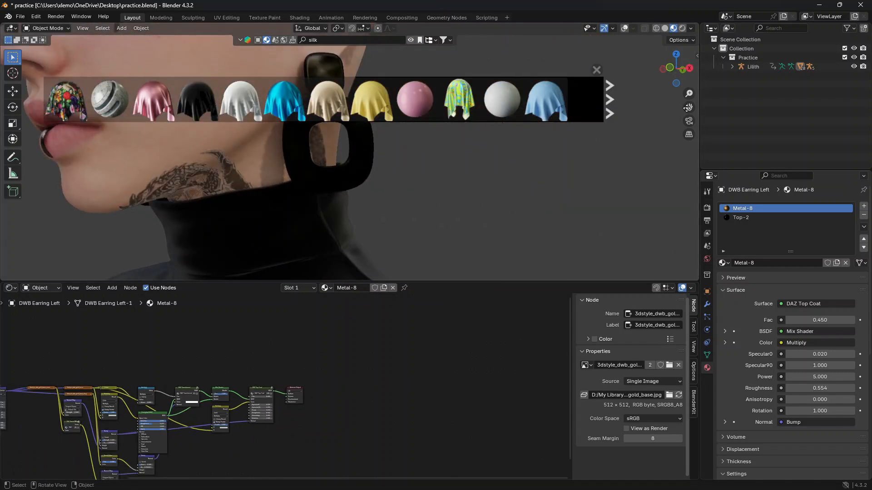
{"action": "left_click_drag", "start_coordinate": [689, 107], "coordinate": [704, 163]}
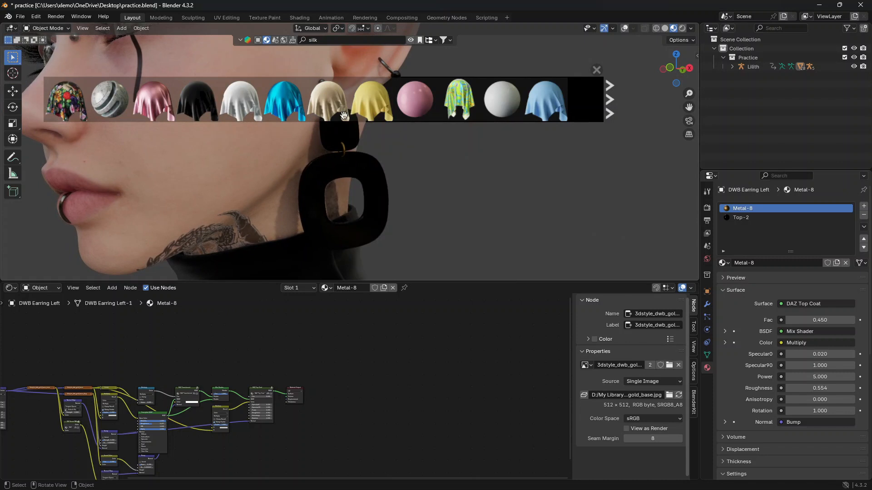
{"action": "left_click", "coordinate": [356, 39]}
{"action": "type", "text": "metal"}
{"action": "key", "text": "Return"}
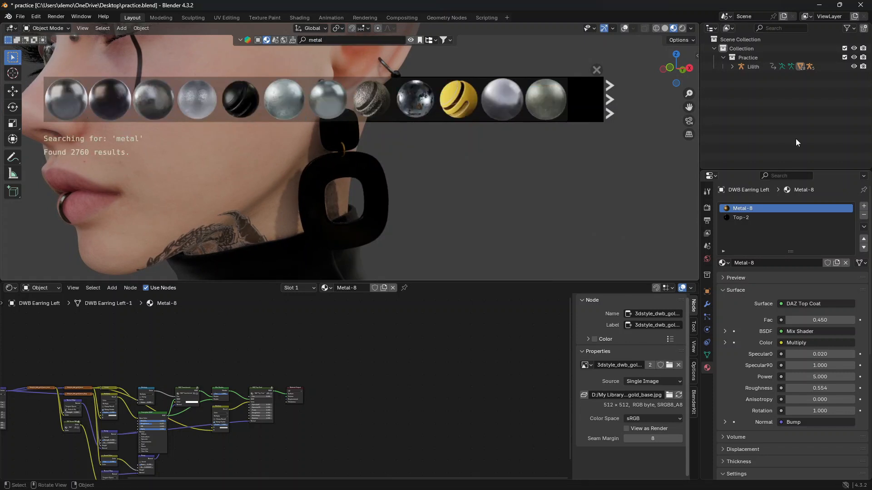
{"action": "scroll", "coordinate": [291, 154], "scroll_direction": "up", "scroll_amount": 2}
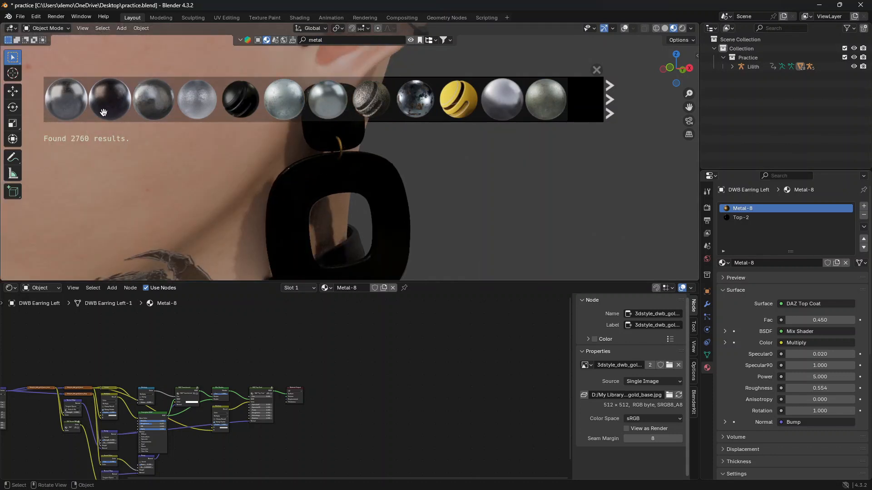
{"action": "left_click_drag", "start_coordinate": [78, 109], "coordinate": [355, 159]}
{"action": "scroll", "coordinate": [390, 188], "scroll_direction": "down", "scroll_amount": 3}
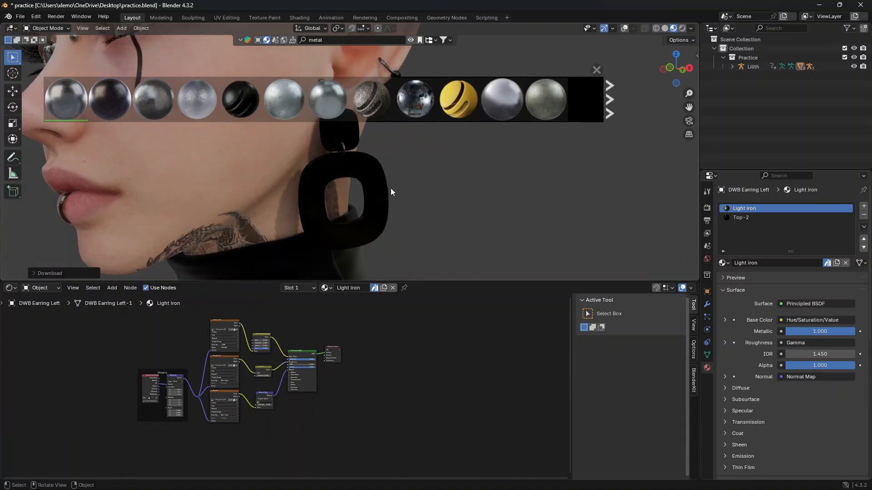
{"action": "scroll", "coordinate": [393, 189], "scroll_direction": "up", "scroll_amount": 2}
Select the left earring's Top-2 material slot and search the BlenderKit materials for jade
{"action": "left_click", "coordinate": [740, 218]}
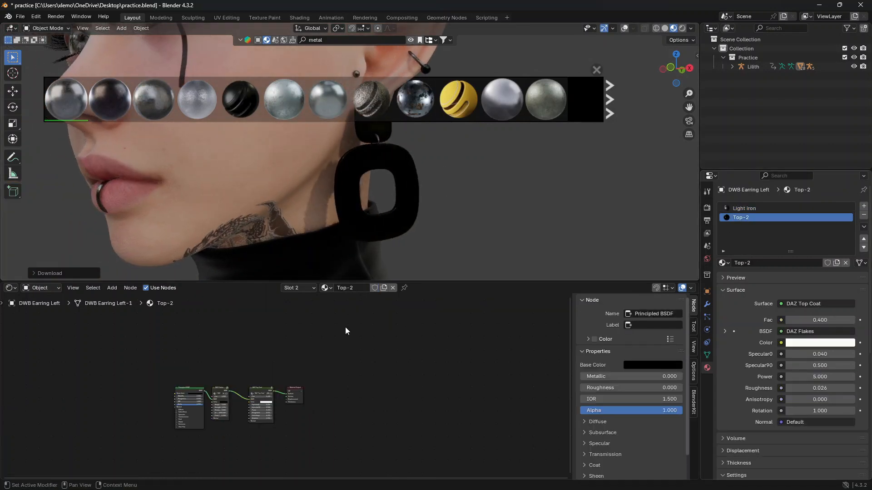
{"action": "scroll", "coordinate": [166, 418], "scroll_direction": "up", "scroll_amount": 2}
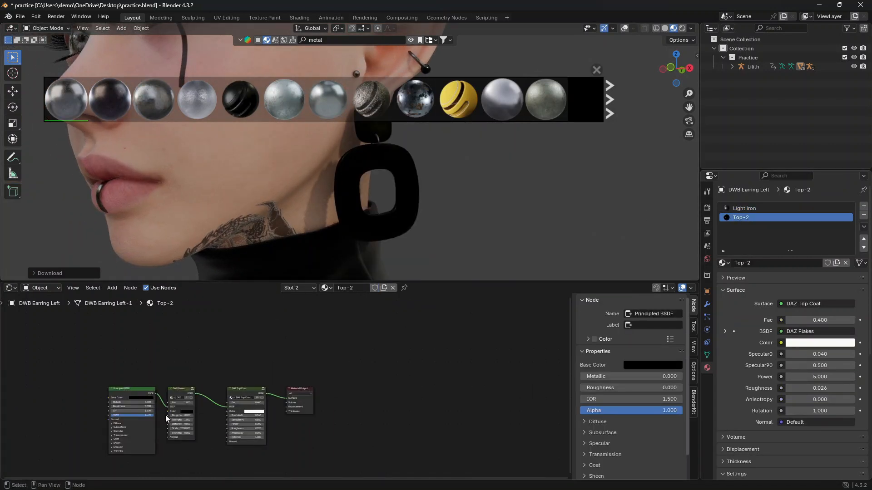
{"action": "left_click", "coordinate": [334, 40]}
{"action": "key", "text": "Return"}
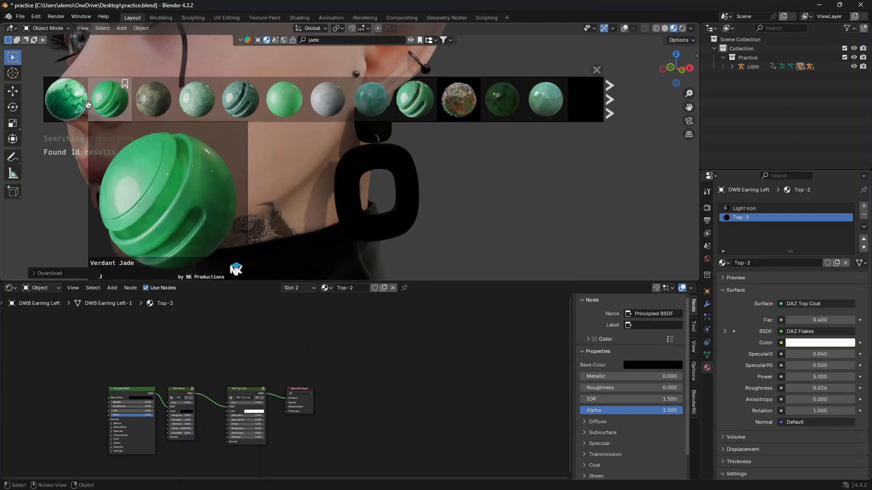
Try the Jade and the jade green and black materials on the left earring's second material slot
{"action": "left_click_drag", "start_coordinate": [66, 100], "coordinate": [409, 150]}
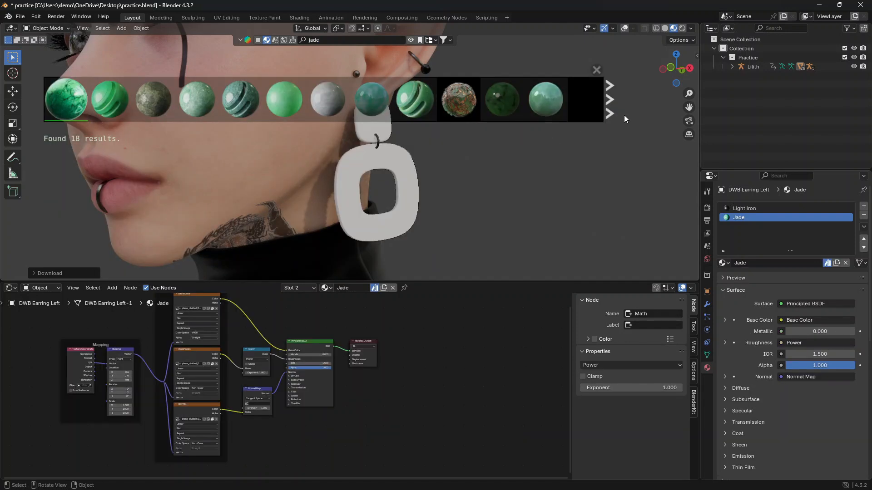
{"action": "scroll", "coordinate": [451, 178], "scroll_direction": "down", "scroll_amount": 6}
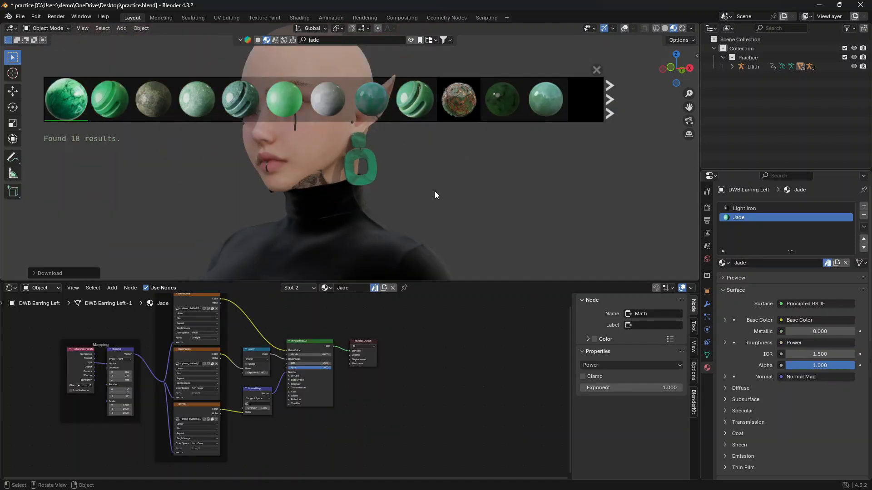
{"action": "scroll", "coordinate": [437, 191], "scroll_direction": "up", "scroll_amount": 3}
{"action": "left_click_drag", "start_coordinate": [499, 97], "coordinate": [391, 190]}
{"action": "scroll", "coordinate": [429, 168], "scroll_direction": "down", "scroll_amount": 2}
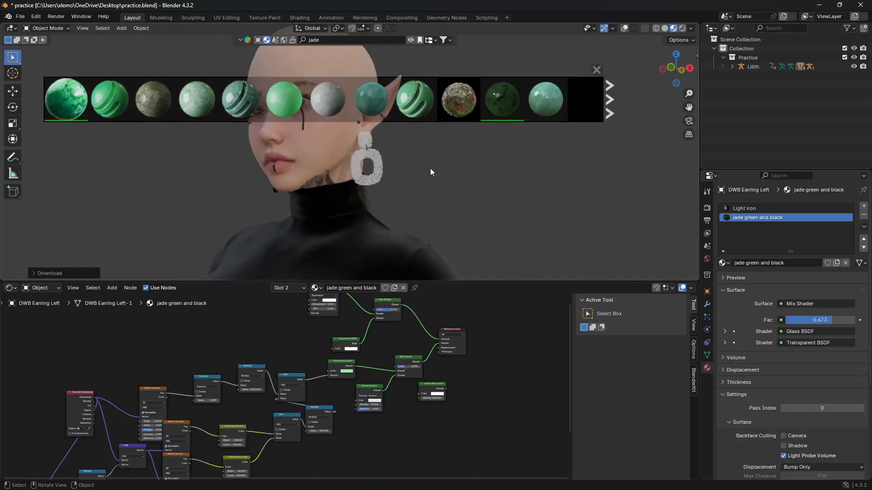
{"action": "middle_click_drag", "start_coordinate": [430, 169], "coordinate": [417, 180]}
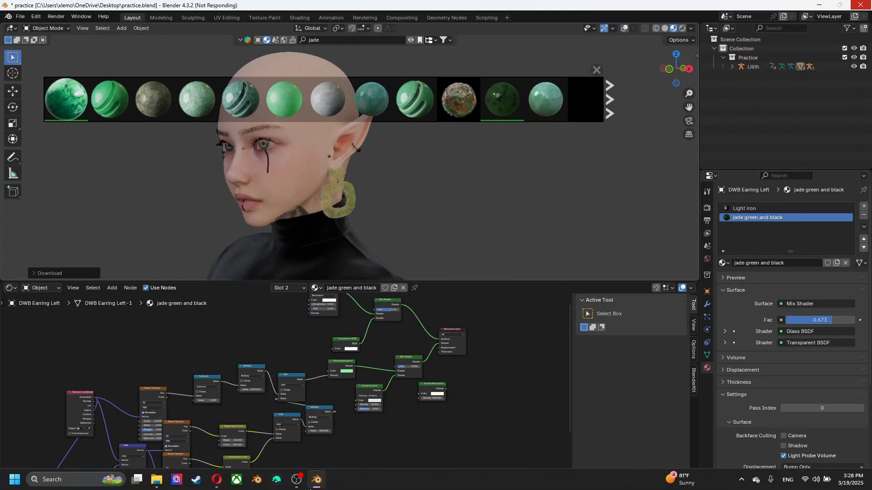
{"action": "left_click", "coordinate": [296, 480]}
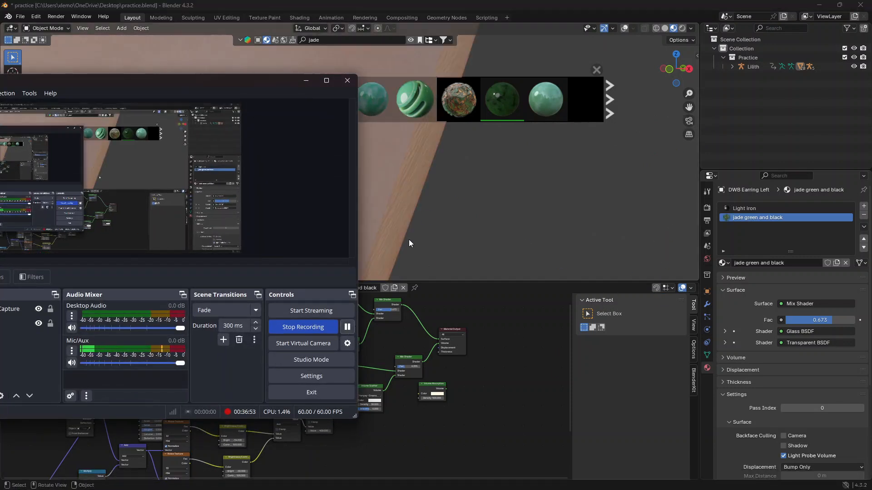
{"action": "left_click", "coordinate": [306, 80]}
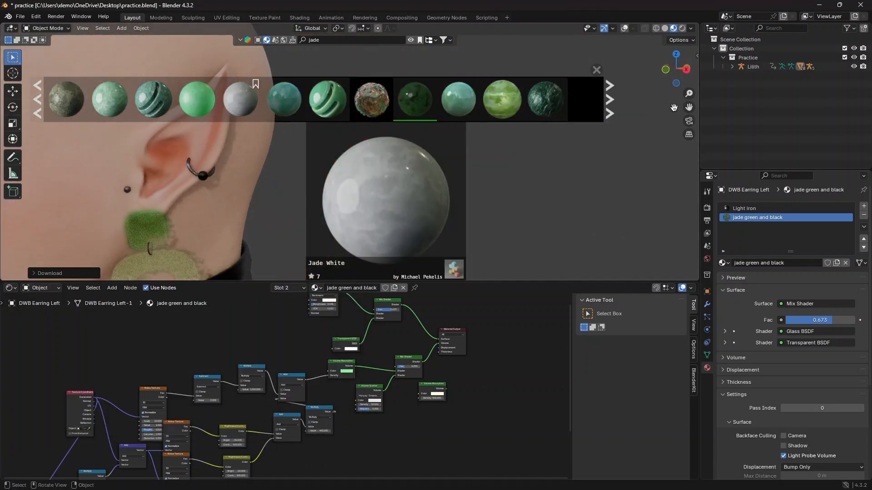
Apply the Jadite Marble material to the left earring's second slot
{"action": "left_click_drag", "start_coordinate": [689, 108], "coordinate": [611, 183]}
{"action": "mouse_move", "coordinate": [504, 108]}
{"action": "middle_click_drag", "start_coordinate": [596, 193], "coordinate": [514, 123]}
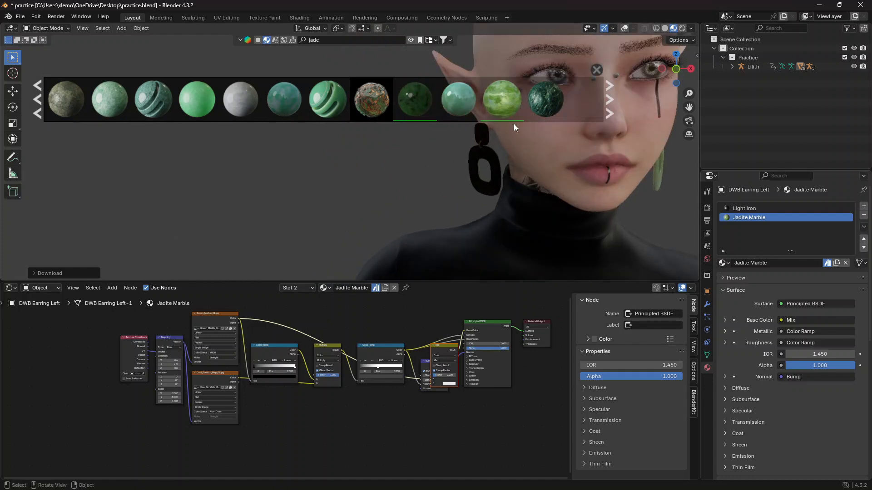
Select the right earring and make its Metal-9 material slot active
{"action": "left_click", "coordinate": [498, 159]}
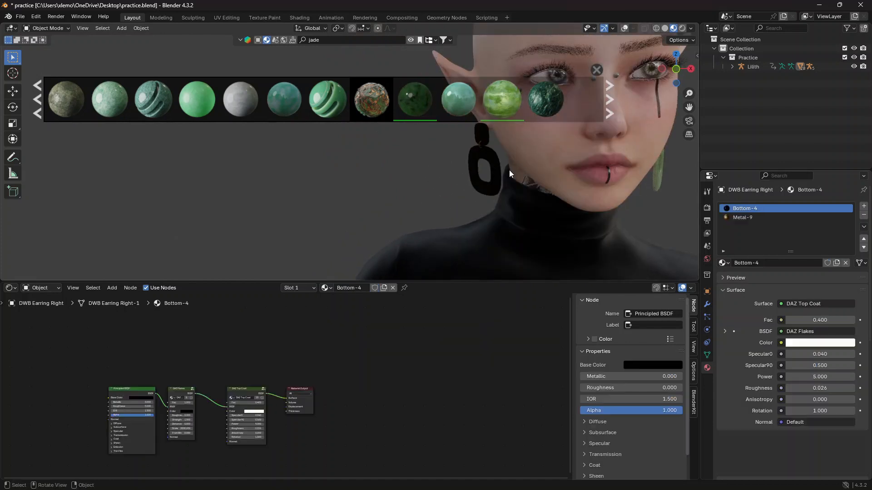
{"action": "left_click", "coordinate": [740, 217]}
{"action": "left_click", "coordinate": [725, 263]}
{"action": "type", "text": "n"}
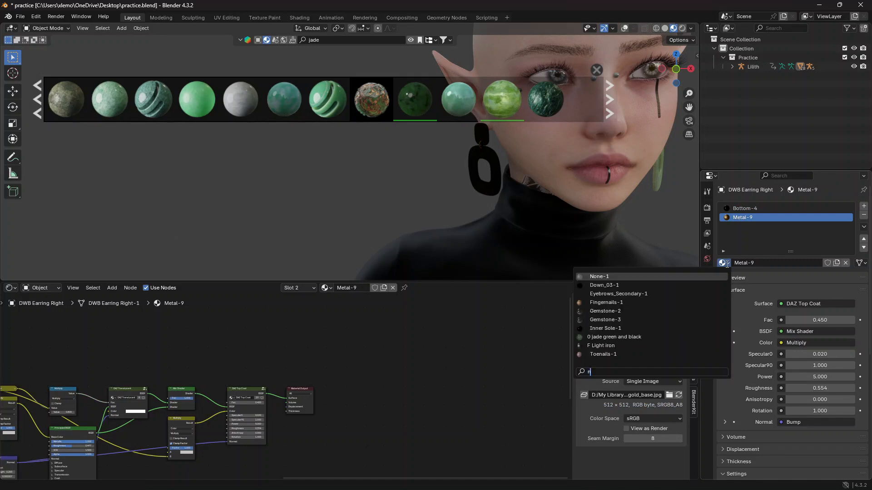
{"action": "key", "text": "BackSpace"}
{"action": "type", "text": "met"}
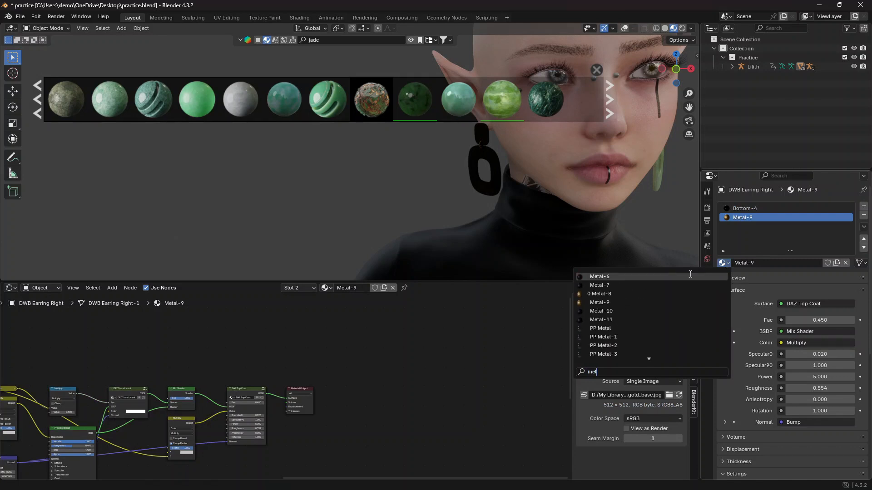
{"action": "scroll", "coordinate": [619, 306], "scroll_direction": "down", "scroll_amount": 9}
{"action": "left_click", "coordinate": [514, 311]}
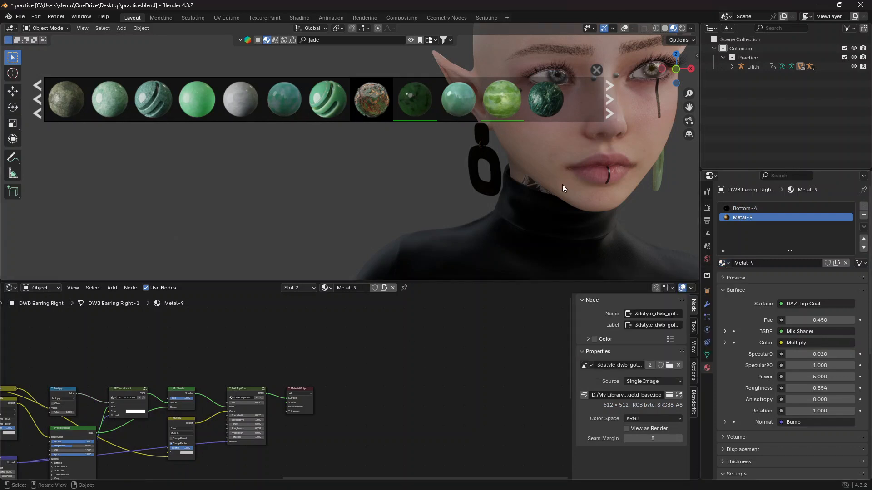
Search the BlenderKit materials for silver and apply the first result to the lip ring
{"action": "middle_click_drag", "start_coordinate": [562, 184], "coordinate": [587, 144]}
{"action": "left_click", "coordinate": [356, 40]}
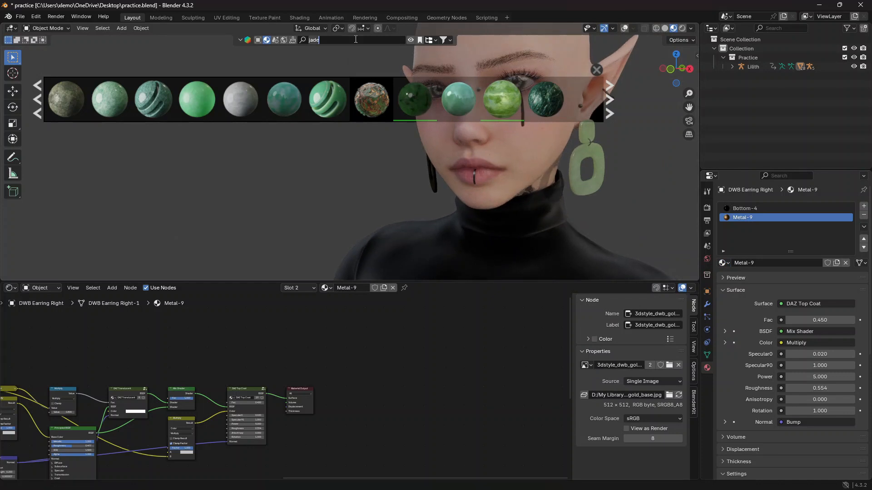
{"action": "type", "text": "silver"}
{"action": "key", "text": "Return"}
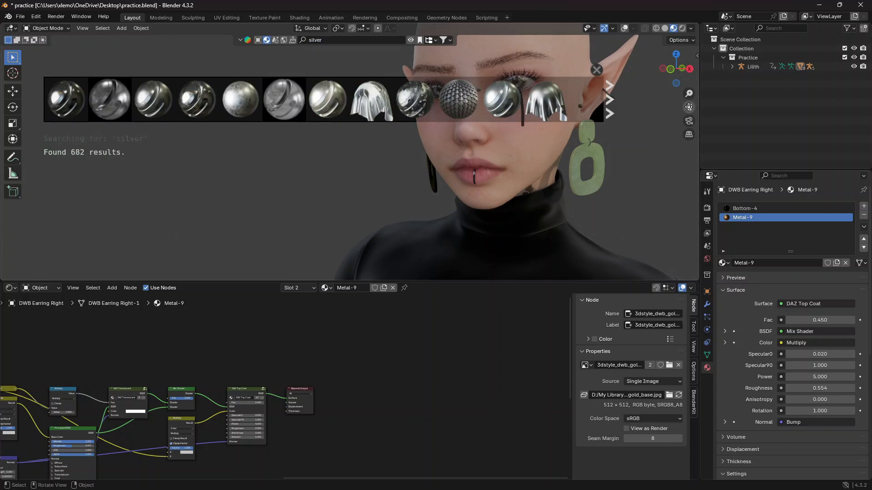
{"action": "left_click_drag", "start_coordinate": [689, 107], "coordinate": [668, 137]}
{"action": "scroll", "coordinate": [498, 227], "scroll_direction": "up", "scroll_amount": 4}
{"action": "middle_click_drag", "start_coordinate": [498, 227], "coordinate": [492, 200]}
{"action": "left_click_drag", "start_coordinate": [65, 99], "coordinate": [514, 185]}
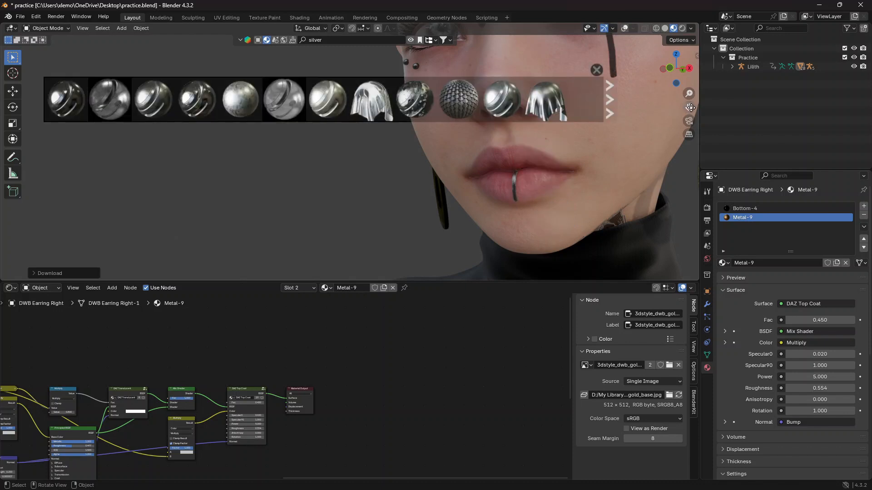
Apply the same silver material to both nose-bridge studs and the studs under the character's right eye
{"action": "left_click_drag", "start_coordinate": [691, 107], "coordinate": [617, 260]}
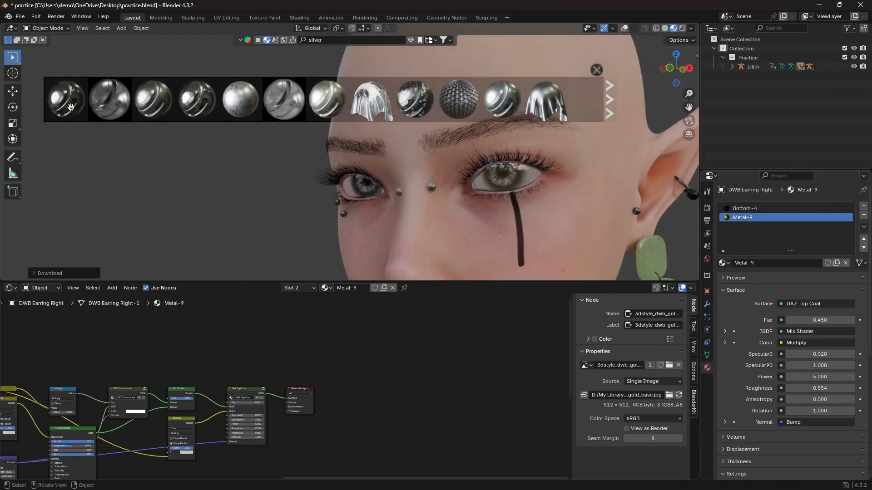
{"action": "left_click_drag", "start_coordinate": [71, 107], "coordinate": [472, 197]}
{"action": "middle_click_drag", "start_coordinate": [208, 158], "coordinate": [282, 162]}
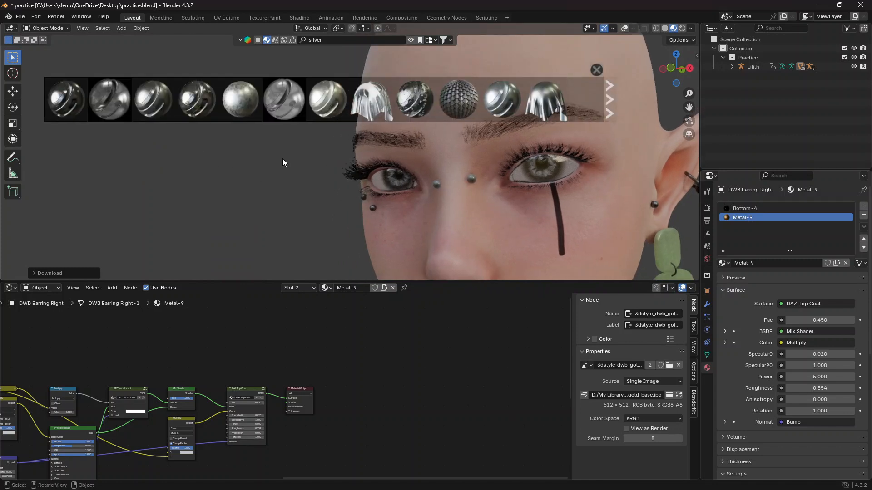
{"action": "left_click_drag", "start_coordinate": [78, 105], "coordinate": [436, 183]}
{"action": "middle_click_drag", "start_coordinate": [427, 197], "coordinate": [439, 191]}
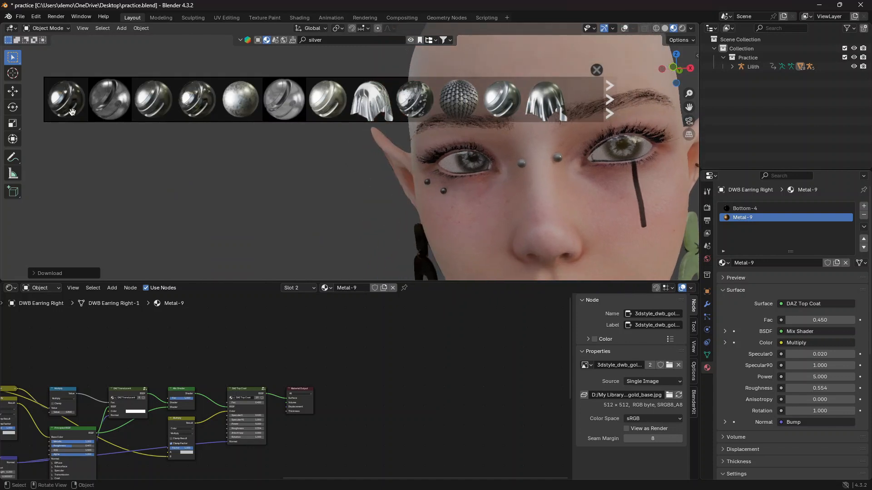
{"action": "left_click_drag", "start_coordinate": [70, 103], "coordinate": [475, 191]}
{"action": "scroll", "coordinate": [462, 197], "scroll_direction": "down", "scroll_amount": 2}
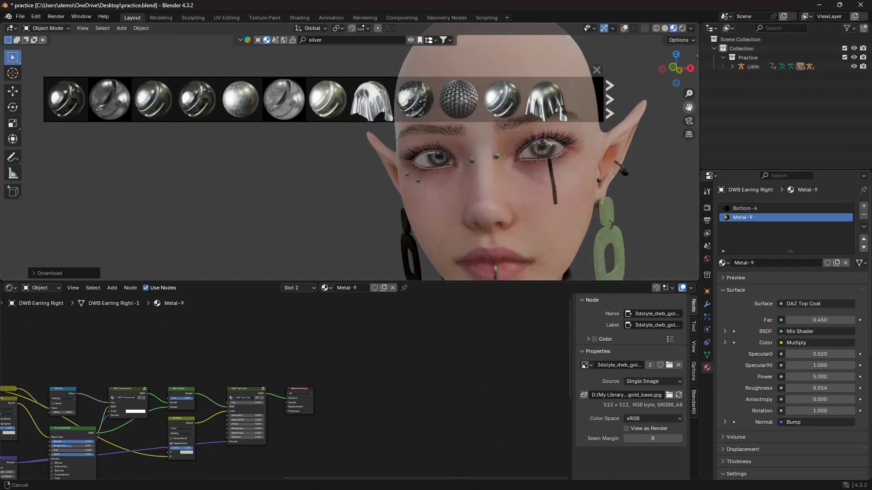
Apply the first silver material to the small stud and the ring piercing in the character's left ear
{"action": "scroll", "coordinate": [508, 198], "scroll_direction": "up", "scroll_amount": 8}
{"action": "middle_click_drag", "start_coordinate": [438, 205], "coordinate": [283, 182]}
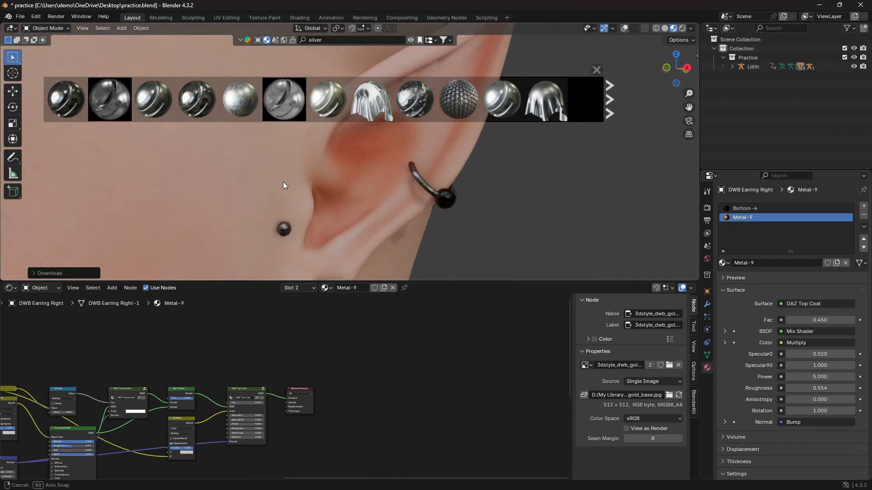
{"action": "left_click_drag", "start_coordinate": [60, 106], "coordinate": [284, 222]}
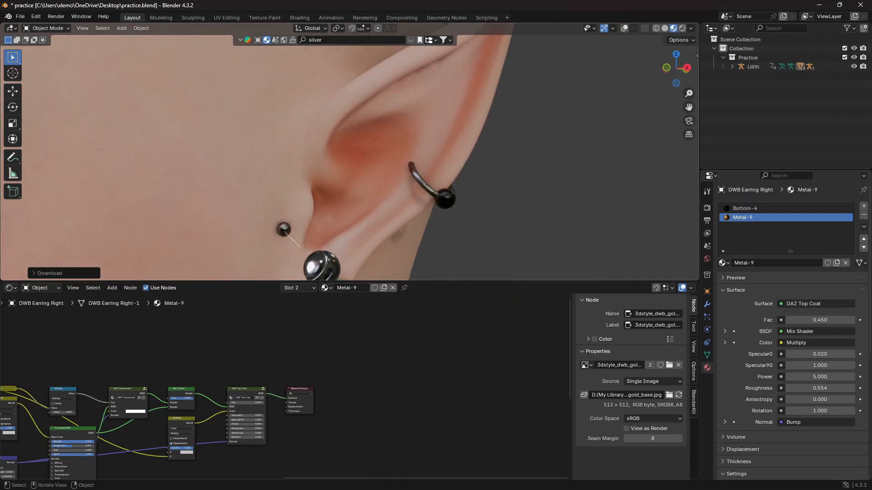
{"action": "mouse_move", "coordinate": [74, 114]}
{"action": "left_click_drag", "start_coordinate": [74, 115], "coordinate": [460, 206]}
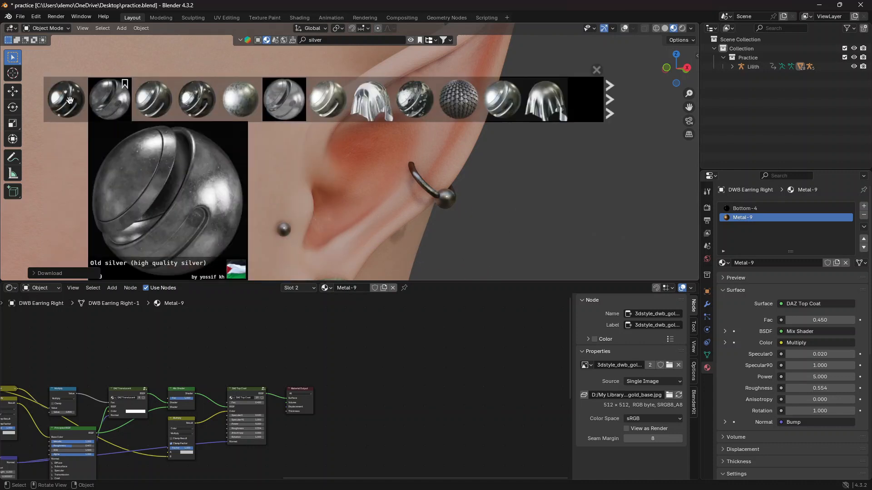
{"action": "left_click_drag", "start_coordinate": [163, 120], "coordinate": [452, 210]}
{"action": "scroll", "coordinate": [487, 196], "scroll_direction": "down", "scroll_amount": 6}
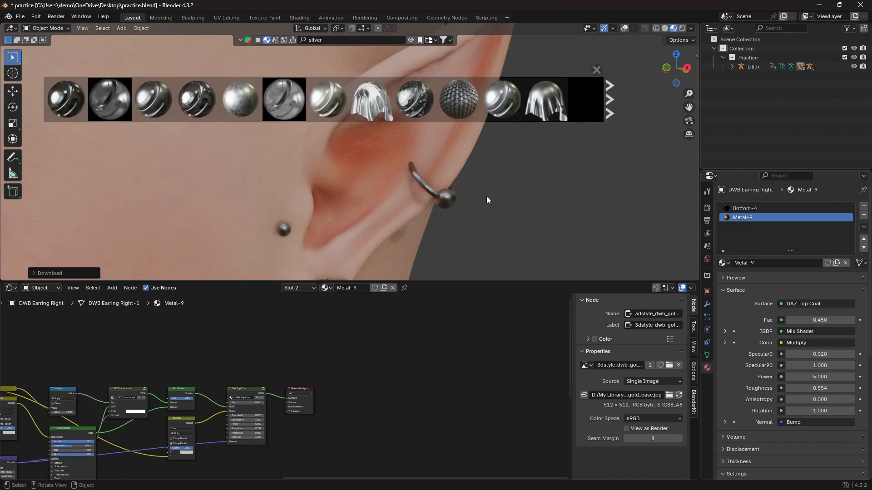
Replace the Bottom-4 material in the right earring's first slot with Jadite Marble
{"action": "middle_click_drag", "start_coordinate": [394, 208], "coordinate": [451, 208]}
{"action": "scroll", "coordinate": [600, 157], "scroll_direction": "up", "scroll_amount": 3}
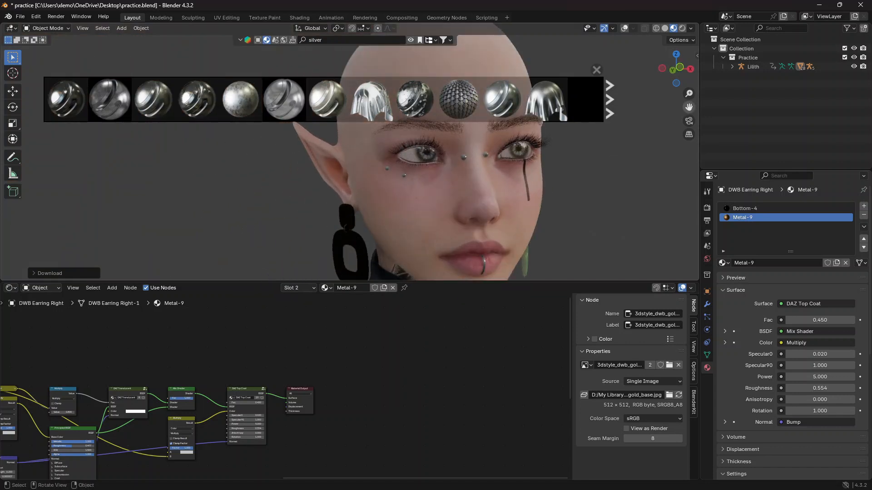
{"action": "left_click_drag", "start_coordinate": [688, 108], "coordinate": [638, 68]}
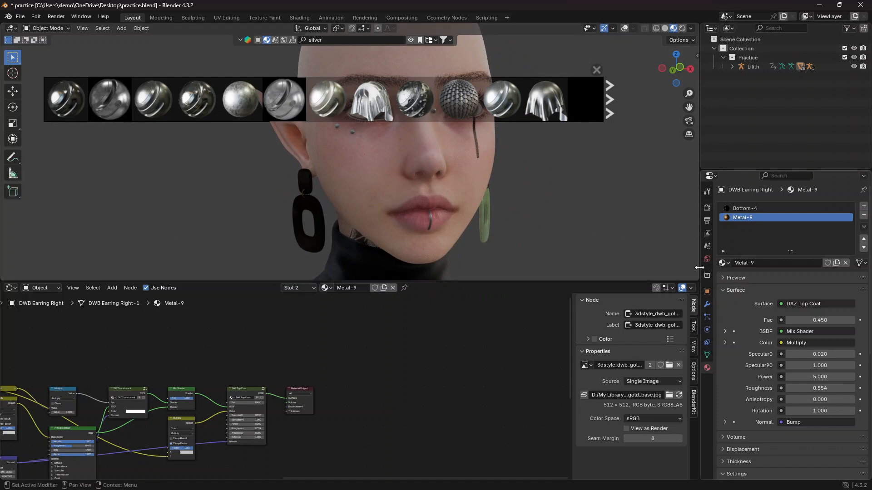
{"action": "middle_click_drag", "start_coordinate": [307, 228], "coordinate": [309, 195]}
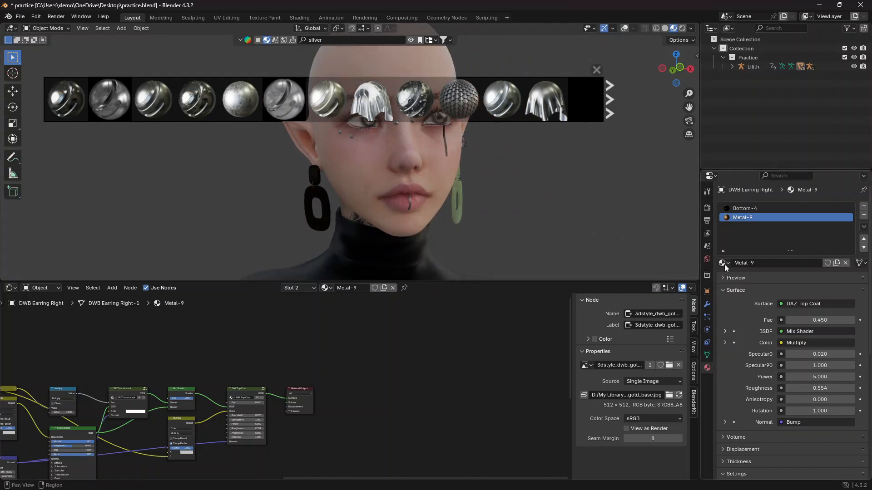
{"action": "left_click", "coordinate": [742, 207]}
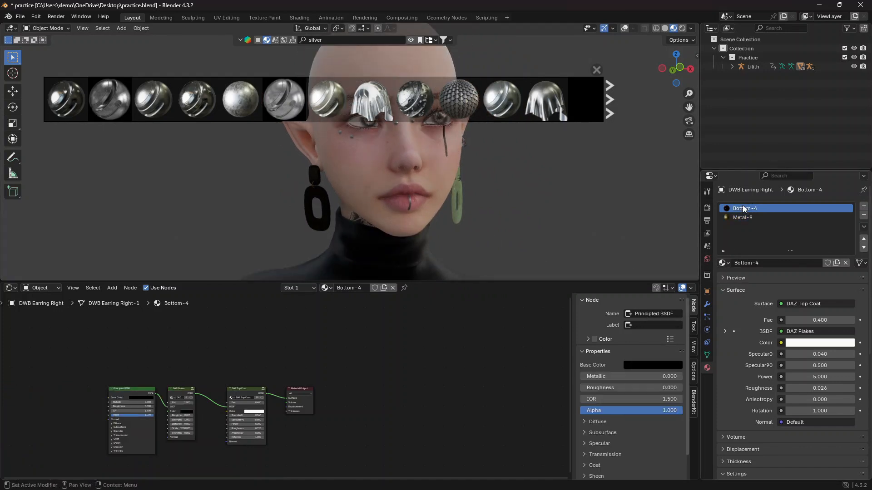
{"action": "left_click", "coordinate": [724, 263]}
{"action": "type", "text": "jade"}
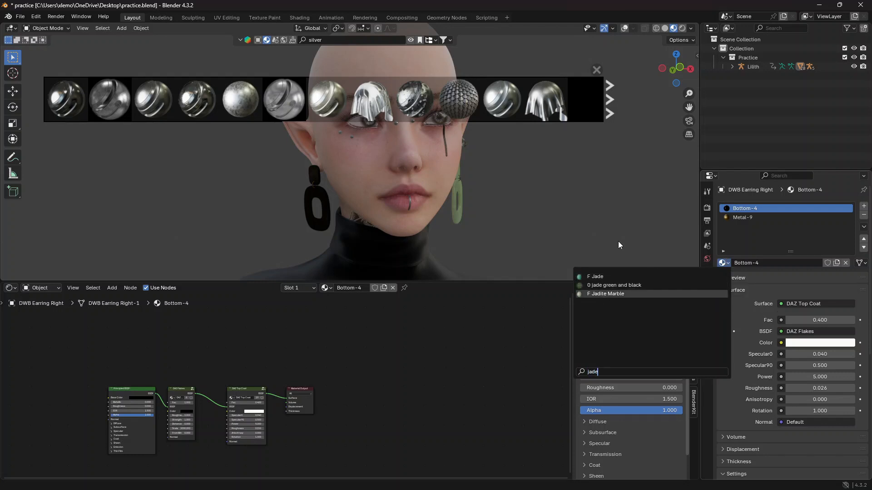
{"action": "key", "text": "Return"}
Purge all unused local and linked data-blocks from the file, with recursive deletion
{"action": "left_click", "coordinate": [19, 17]}
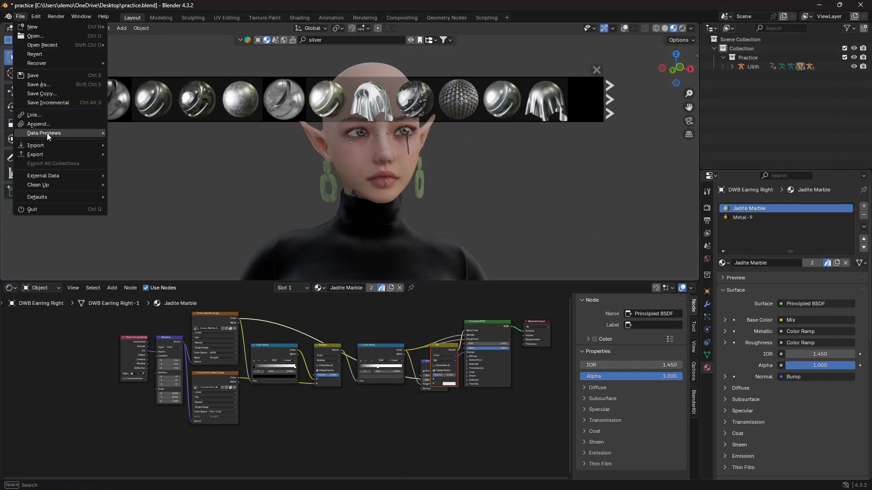
{"action": "mouse_move", "coordinate": [34, 185]}
{"action": "left_click", "coordinate": [152, 184]}
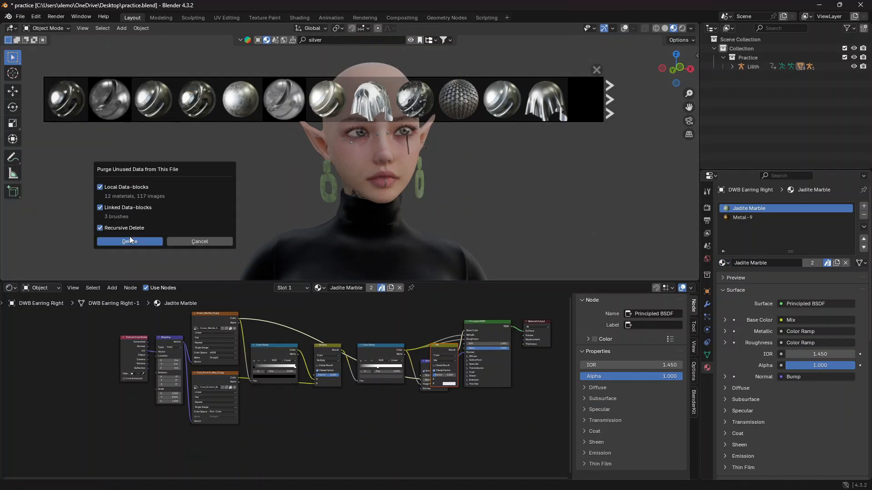
{"action": "left_click", "coordinate": [159, 240]}
Select the Lilith Mesh body by its tattooed leg and turn on the viewport overlays
{"action": "scroll", "coordinate": [372, 182], "scroll_direction": "down", "scroll_amount": 2}
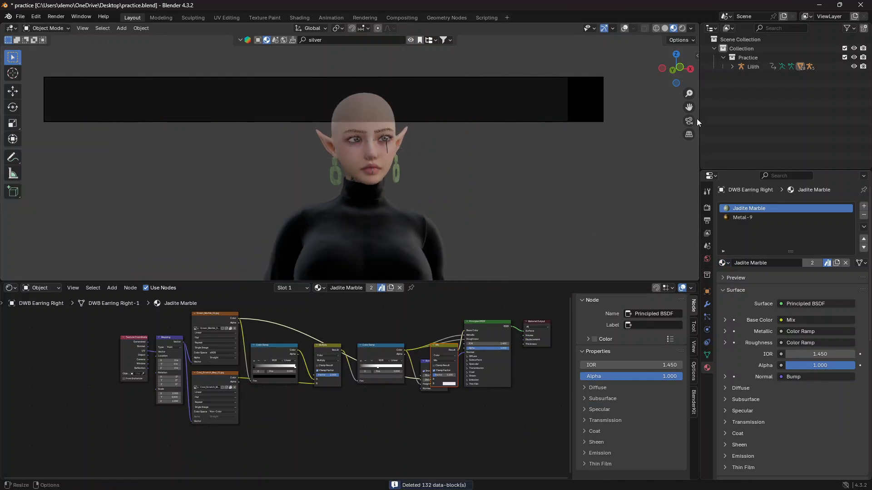
{"action": "left_click_drag", "start_coordinate": [688, 108], "coordinate": [689, 28]}
{"action": "scroll", "coordinate": [566, 166], "scroll_direction": "down", "scroll_amount": 2}
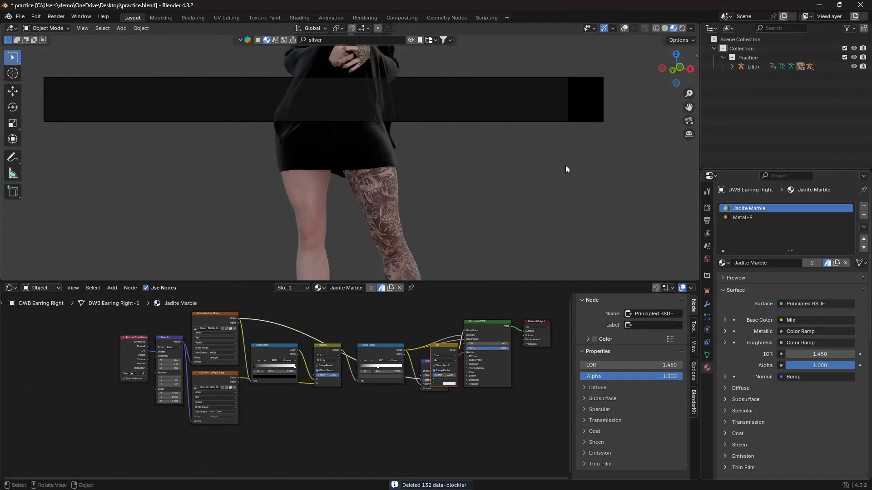
{"action": "left_click", "coordinate": [369, 201]}
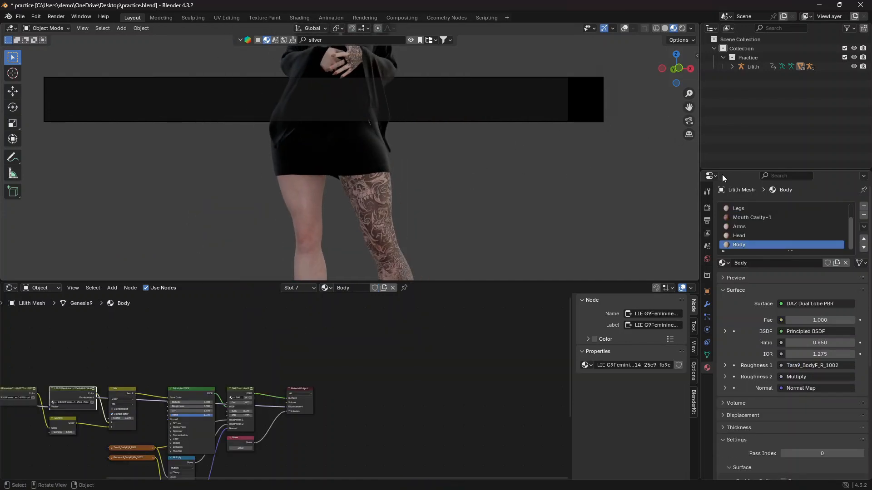
{"action": "left_click", "coordinate": [625, 28]}
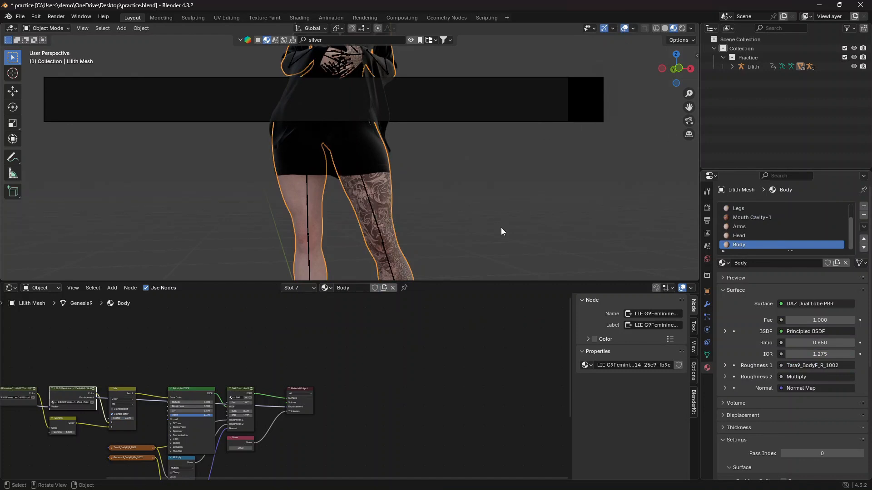
{"action": "scroll", "coordinate": [450, 208], "scroll_direction": "down", "scroll_amount": 3}
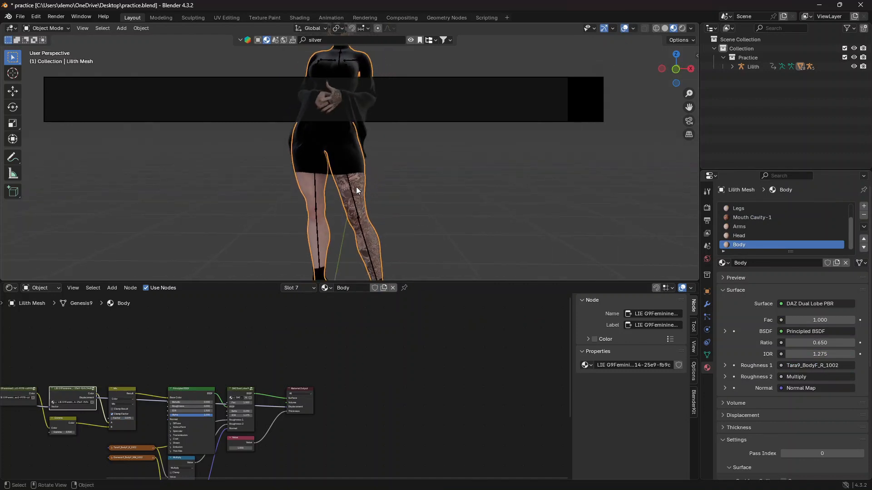
Expand the Lilith hierarchy in the outliner and enlarge the outliner area to fit all its child objects
{"action": "left_click", "coordinate": [732, 67]}
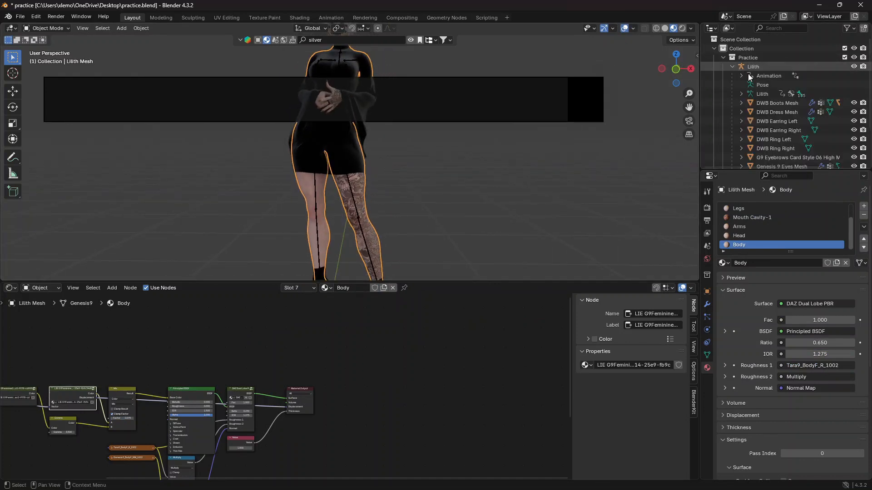
{"action": "scroll", "coordinate": [799, 94], "scroll_direction": "down", "scroll_amount": 2}
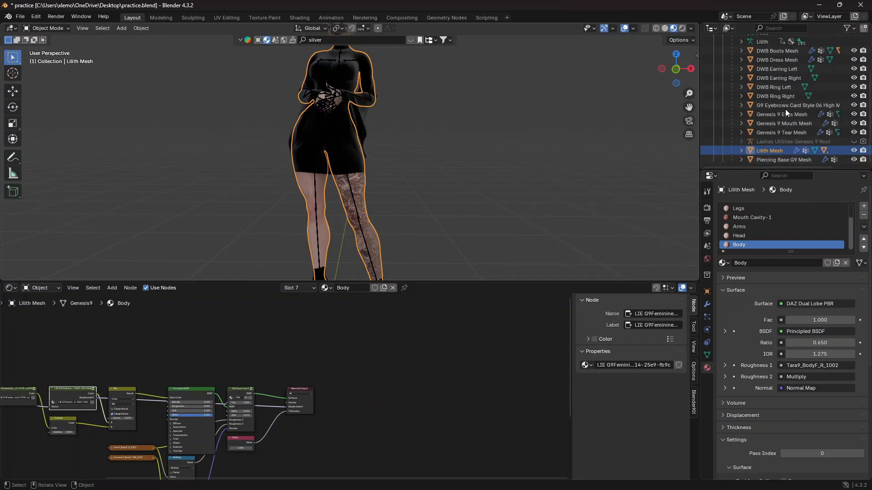
{"action": "scroll", "coordinate": [813, 123], "scroll_direction": "up", "scroll_amount": 3}
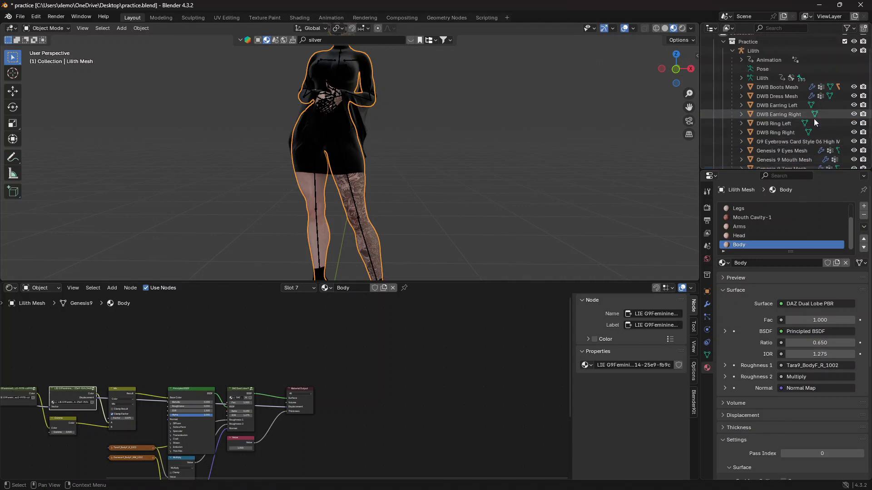
{"action": "scroll", "coordinate": [815, 119], "scroll_direction": "down", "scroll_amount": 3}
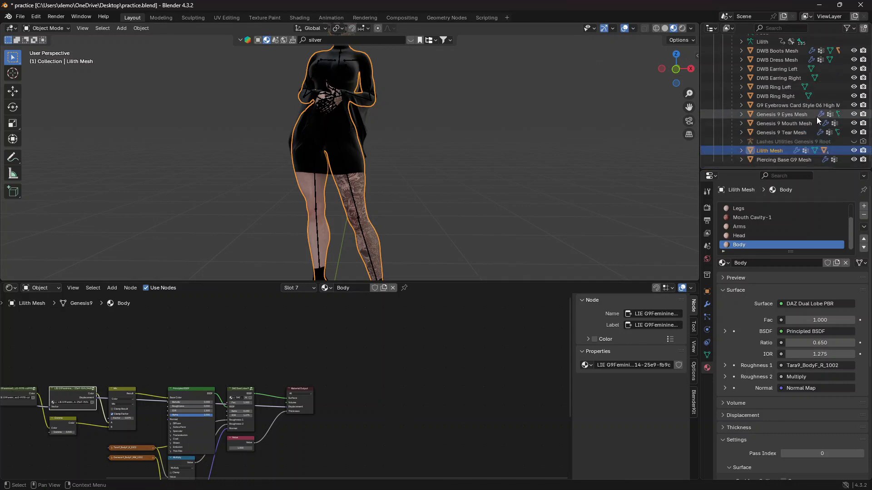
{"action": "left_click_drag", "start_coordinate": [805, 168], "coordinate": [806, 229]}
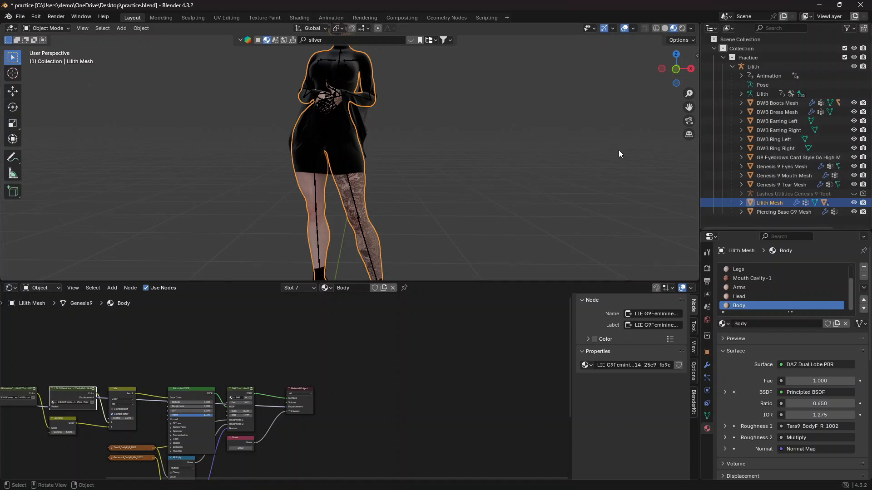
Turn off the viewport overlays and frame the character's face from the front
{"action": "scroll", "coordinate": [695, 103], "scroll_direction": "up", "scroll_amount": 2}
{"action": "left_click_drag", "start_coordinate": [689, 107], "coordinate": [738, 262]}
{"action": "scroll", "coordinate": [542, 182], "scroll_direction": "up", "scroll_amount": 4}
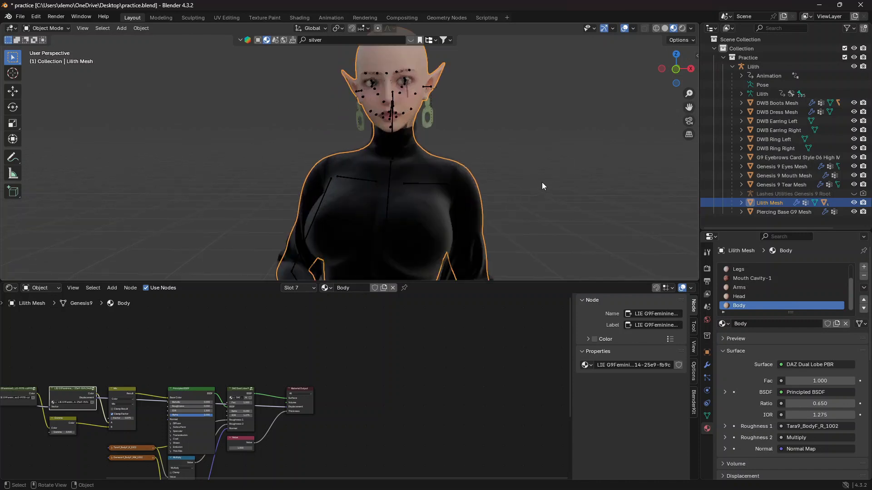
{"action": "left_click", "coordinate": [676, 68]}
{"action": "left_click", "coordinate": [625, 29]}
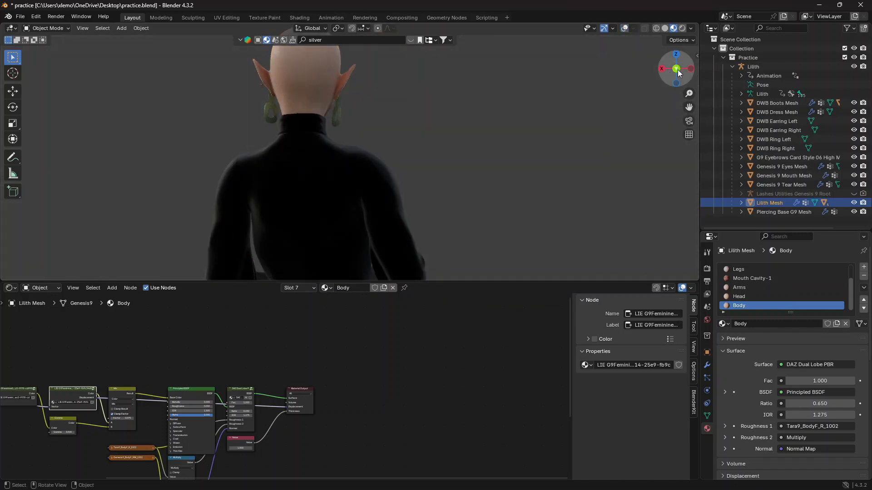
{"action": "left_click", "coordinate": [676, 69]}
{"action": "scroll", "coordinate": [547, 140], "scroll_direction": "up", "scroll_amount": 5}
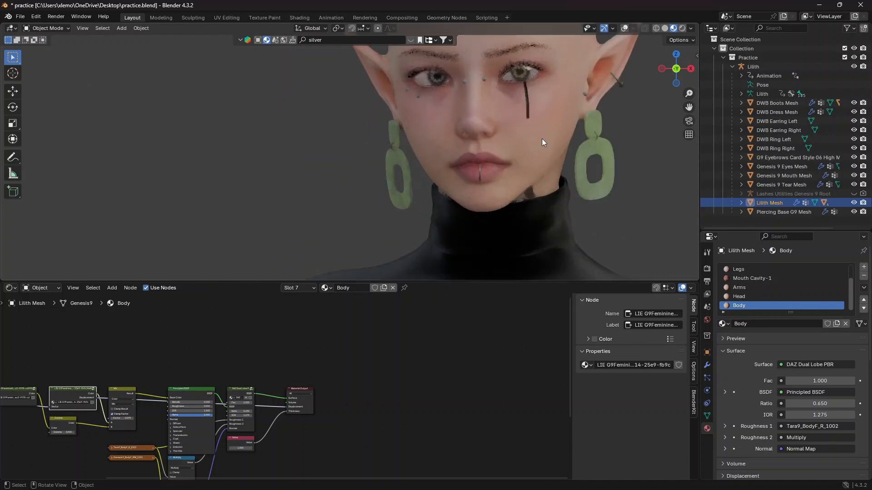
Select the Genesis 9 Eyes Mesh, go through its material slots, and make Eye Right-1 active
{"action": "left_click", "coordinate": [780, 149]}
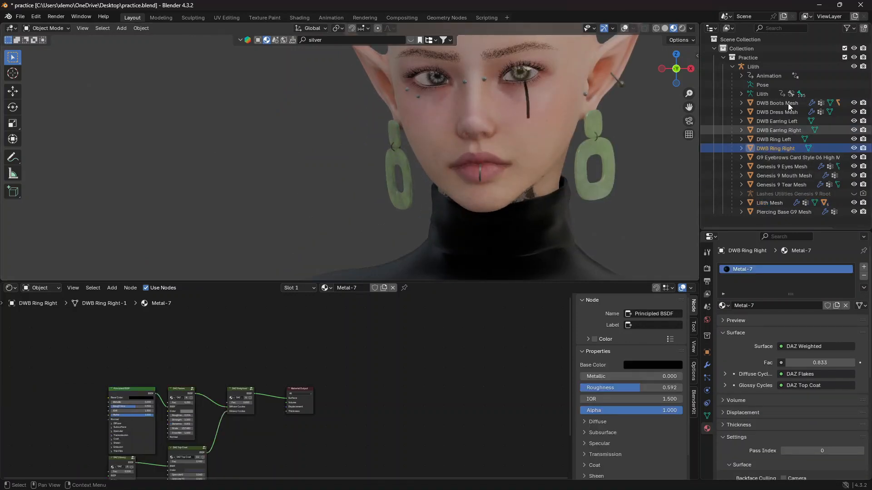
{"action": "left_click", "coordinate": [786, 167]}
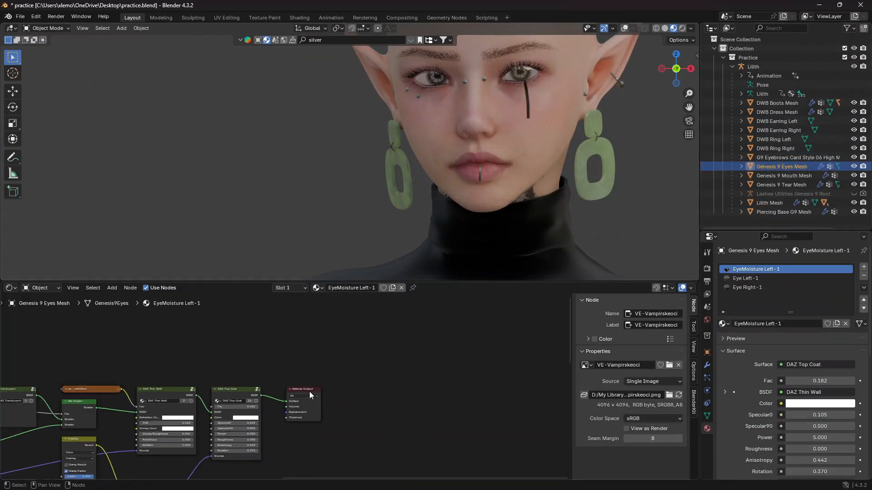
{"action": "scroll", "coordinate": [309, 391], "scroll_direction": "down", "scroll_amount": 3}
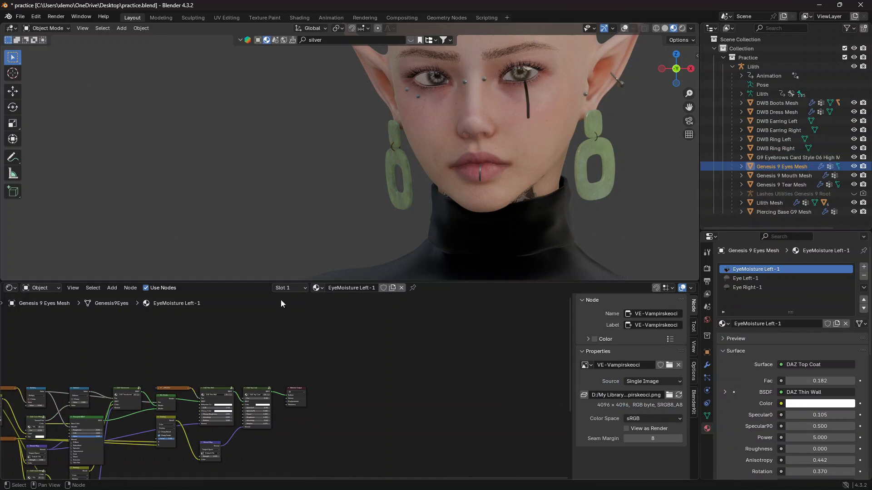
{"action": "left_click", "coordinate": [295, 288]}
{"action": "left_click", "coordinate": [277, 316]}
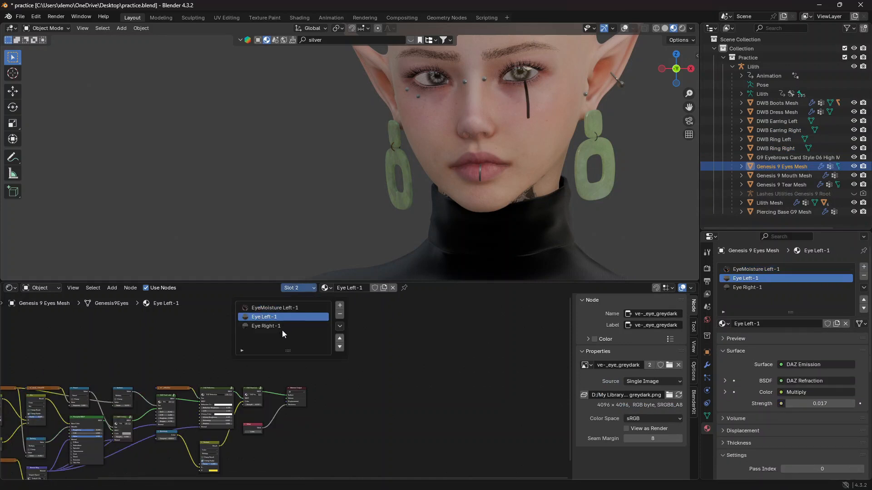
{"action": "left_click", "coordinate": [281, 327]}
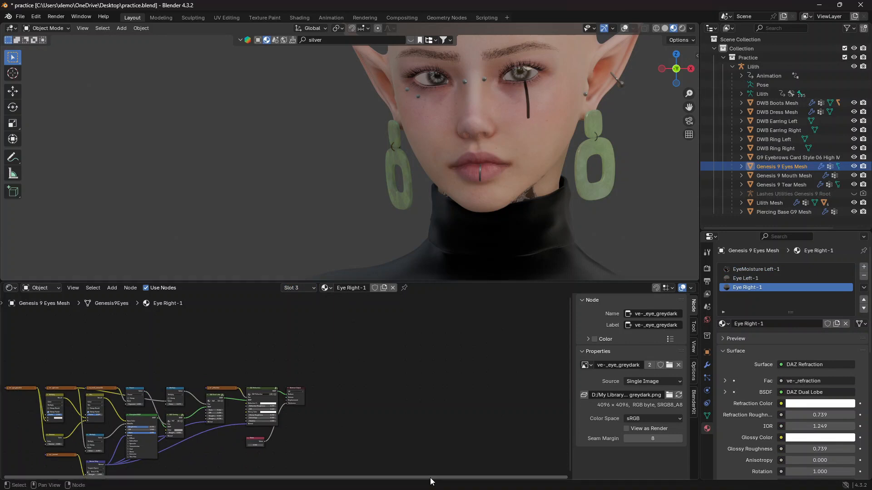
Move the DAZ Refraction node upward and place the DAZ Overlay node above the DAZ Dual Lobe node
{"action": "scroll", "coordinate": [277, 438], "scroll_direction": "up", "scroll_amount": 3}
{"action": "left_click_drag", "start_coordinate": [237, 389], "coordinate": [213, 367]}
{"action": "left_click_drag", "start_coordinate": [100, 442], "coordinate": [169, 354]}
{"action": "scroll", "coordinate": [190, 349], "scroll_direction": "up", "scroll_amount": 3}
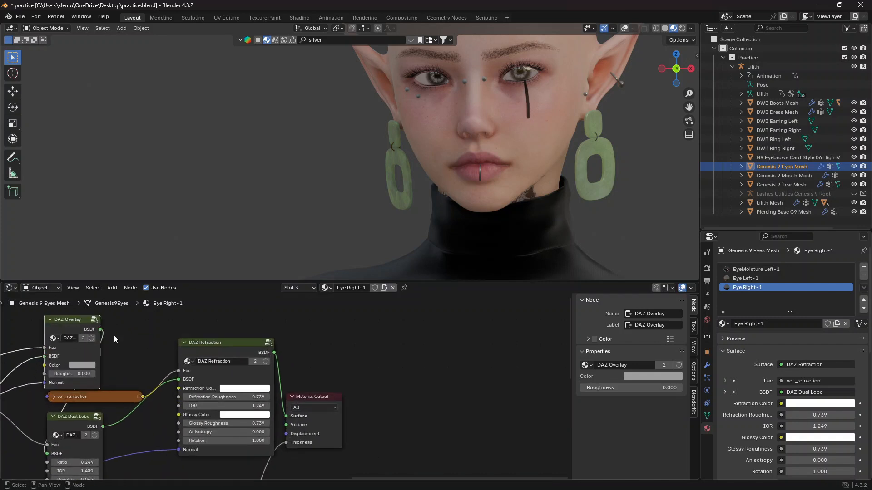
{"action": "scroll", "coordinate": [113, 335], "scroll_direction": "down", "scroll_amount": 6}
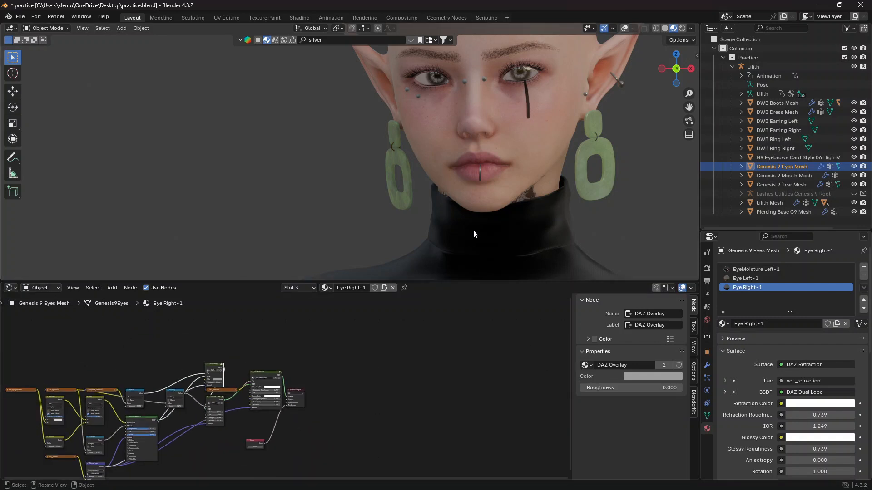
Enlarge the 3D viewport by shrinking the shader editor, keeping the character's whole head in view
{"action": "left_click_drag", "start_coordinate": [689, 107], "coordinate": [625, 187]}
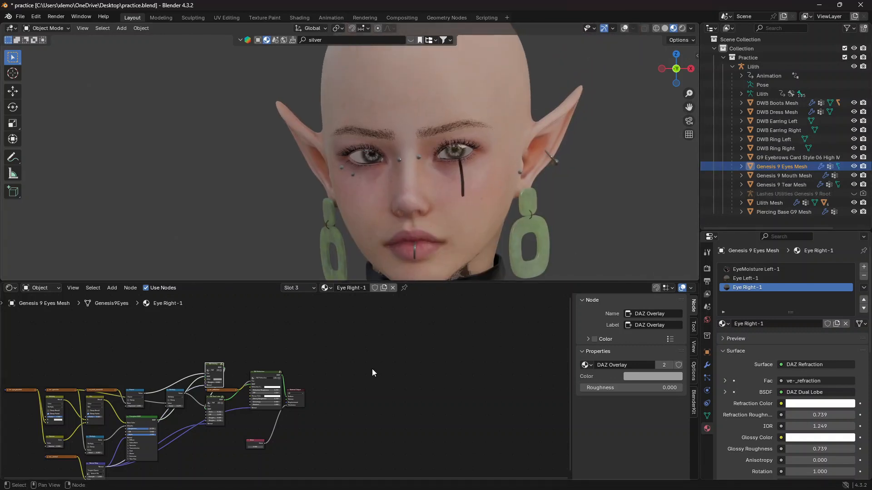
{"action": "scroll", "coordinate": [266, 394], "scroll_direction": "down", "scroll_amount": 1}
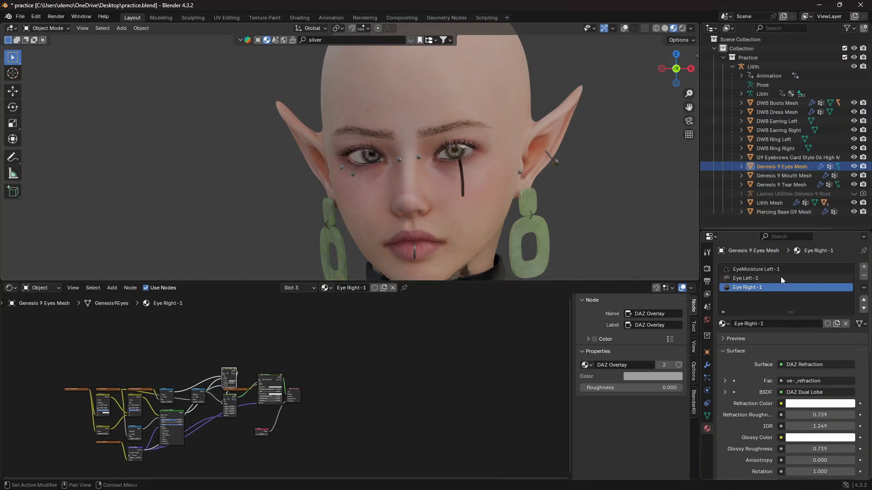
{"action": "scroll", "coordinate": [534, 155], "scroll_direction": "down", "scroll_amount": 2}
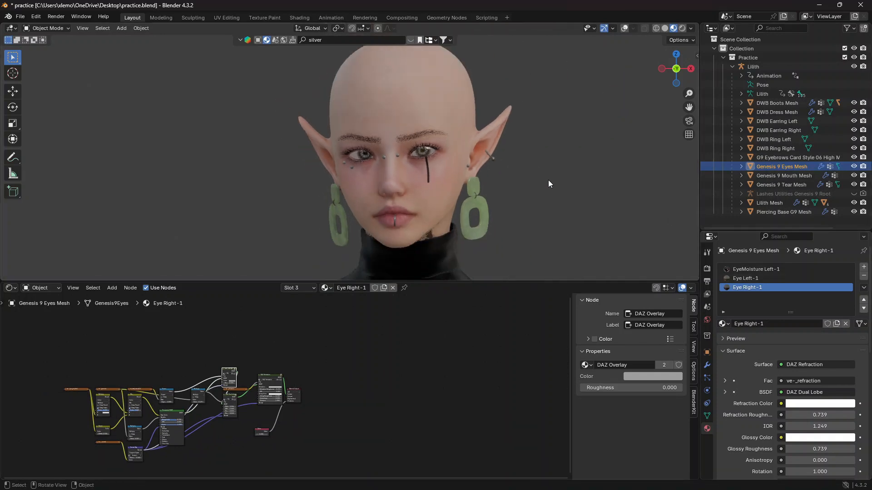
{"action": "left_click_drag", "start_coordinate": [509, 281], "coordinate": [518, 470]}
{"action": "scroll", "coordinate": [414, 255], "scroll_direction": "up", "scroll_amount": 2}
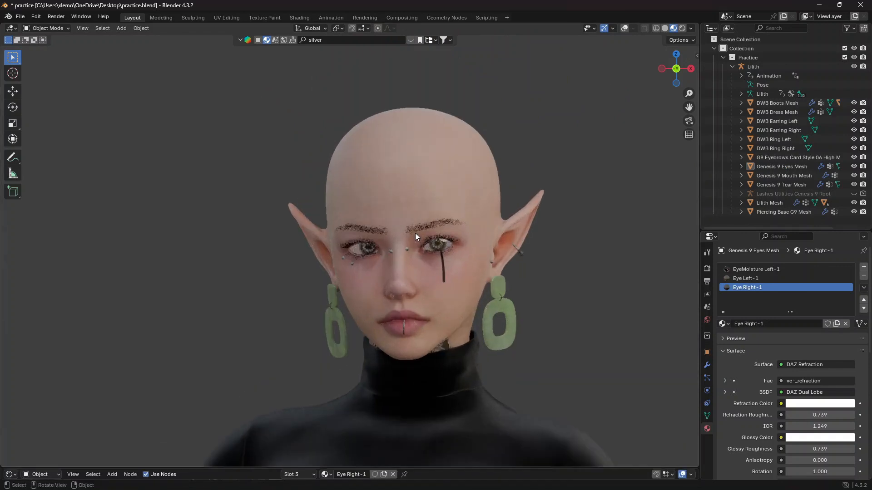
Select the eyebrows mesh and brighten colour A of the Multiply node feeding Base Color in Eyebrows_Primary-1 to a lighter brown
{"action": "scroll", "coordinate": [415, 233], "scroll_direction": "up", "scroll_amount": 5}
{"action": "left_click", "coordinate": [425, 202]}
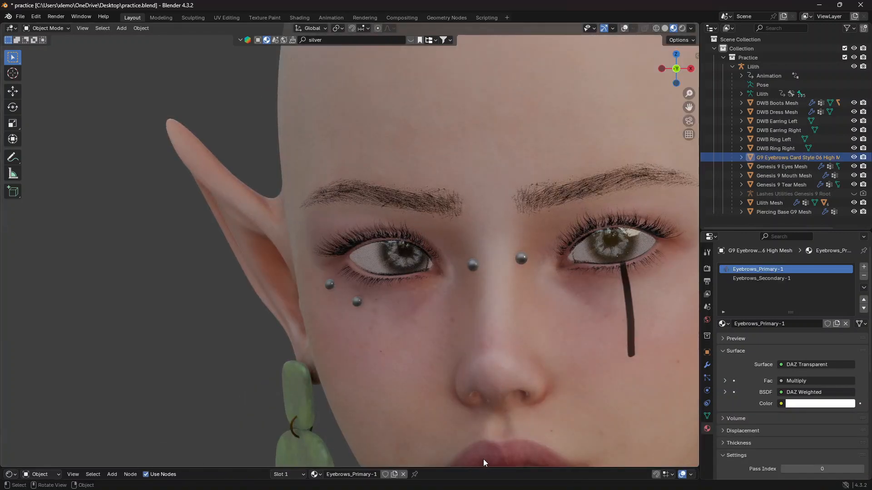
{"action": "left_click_drag", "start_coordinate": [483, 468], "coordinate": [477, 263]}
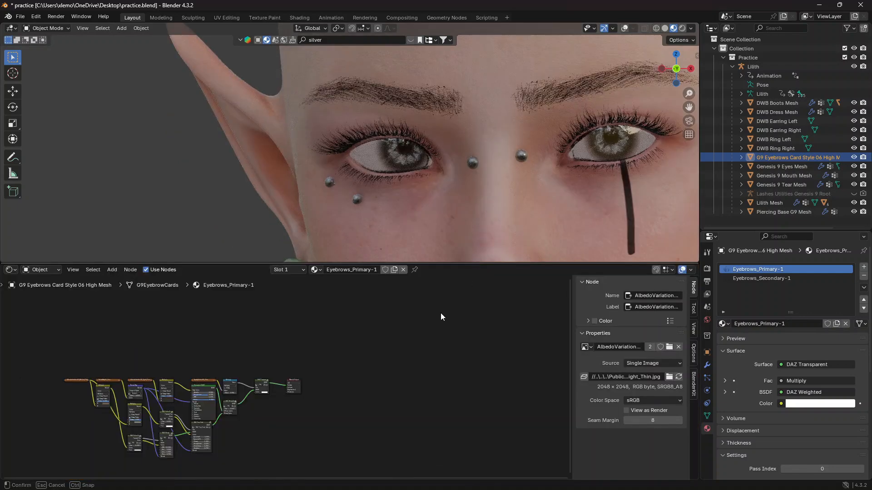
{"action": "scroll", "coordinate": [309, 440], "scroll_direction": "up", "scroll_amount": 3}
{"action": "left_click_drag", "start_coordinate": [376, 477], "coordinate": [197, 477]}
{"action": "scroll", "coordinate": [295, 396], "scroll_direction": "up", "scroll_amount": 4}
{"action": "left_click", "coordinate": [326, 456]}
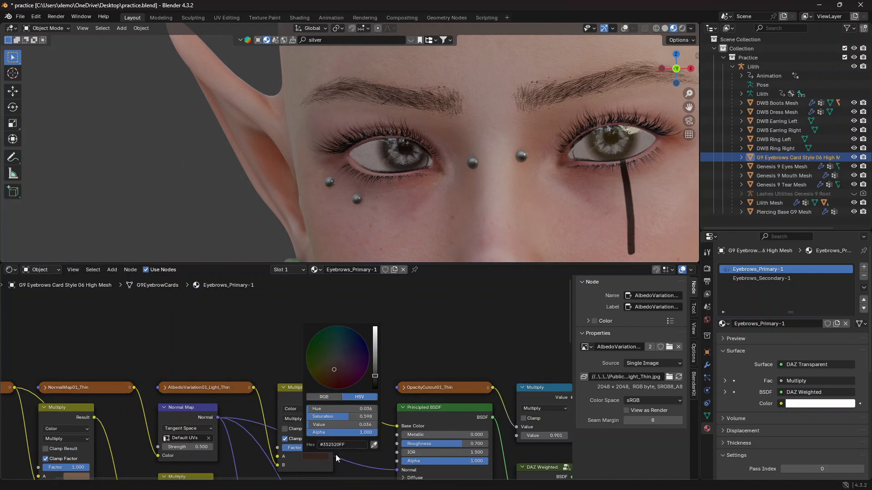
{"action": "left_click_drag", "start_coordinate": [375, 376], "coordinate": [375, 349]}
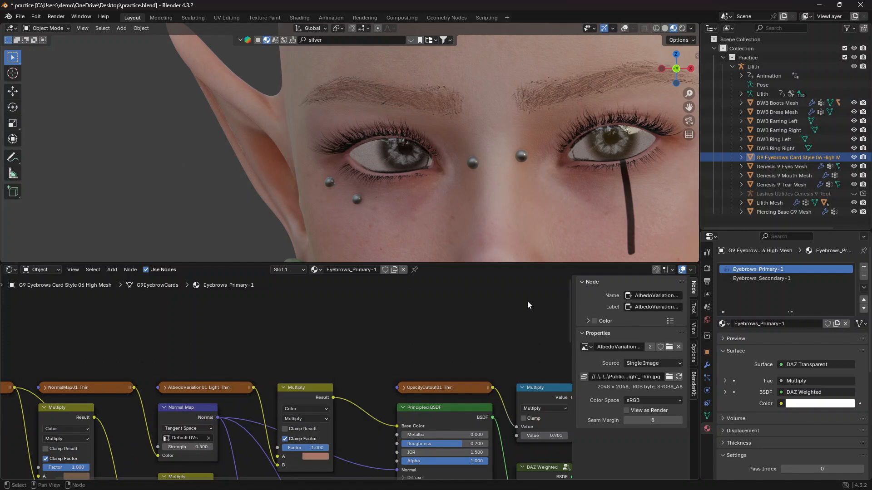
Brighten the same Multiply colour A in Eyebrows_Secondary-1 to a similar lighter brown and collapse the shader editor
{"action": "left_click", "coordinate": [798, 279]}
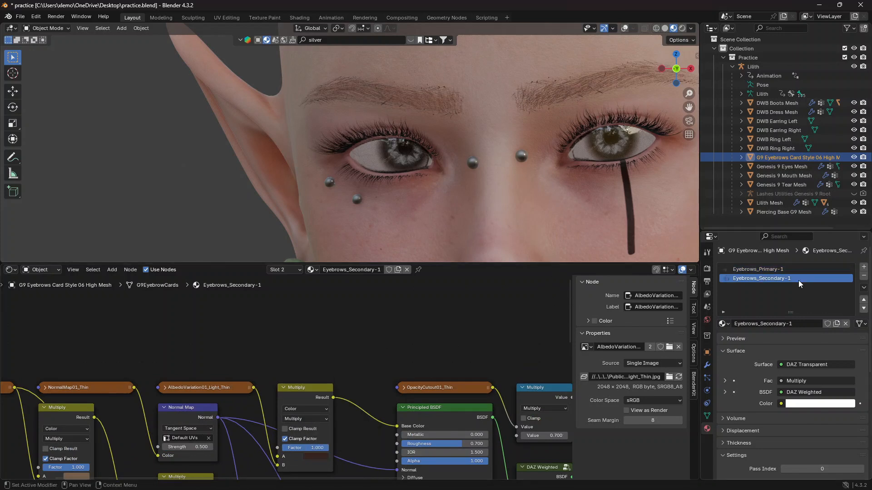
{"action": "left_click", "coordinate": [323, 456]}
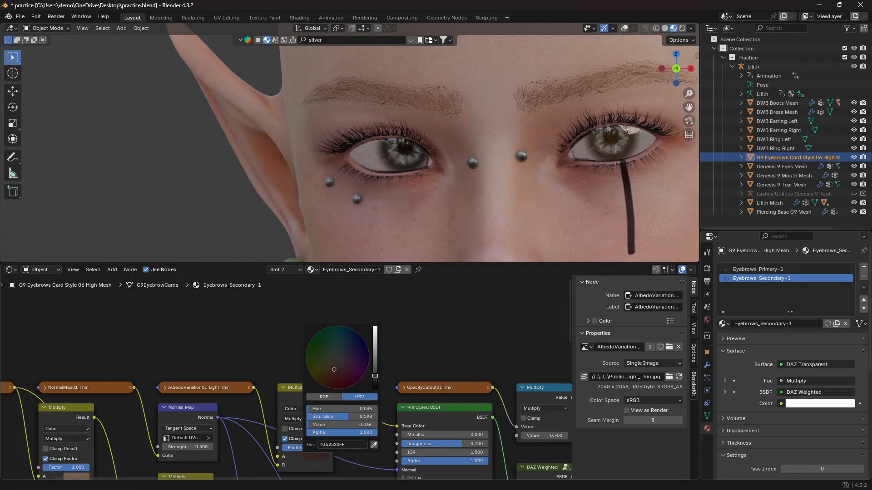
{"action": "left_click_drag", "start_coordinate": [375, 376], "coordinate": [376, 356]}
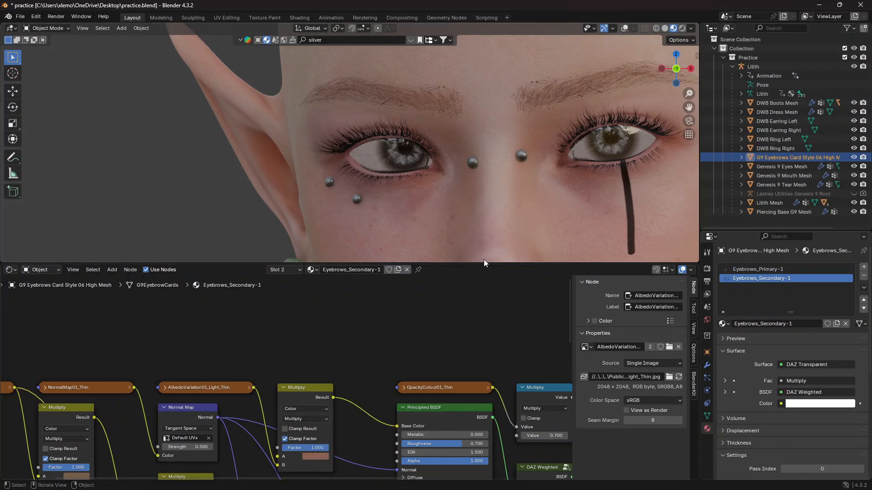
{"action": "left_click_drag", "start_coordinate": [489, 273], "coordinate": [530, 476]}
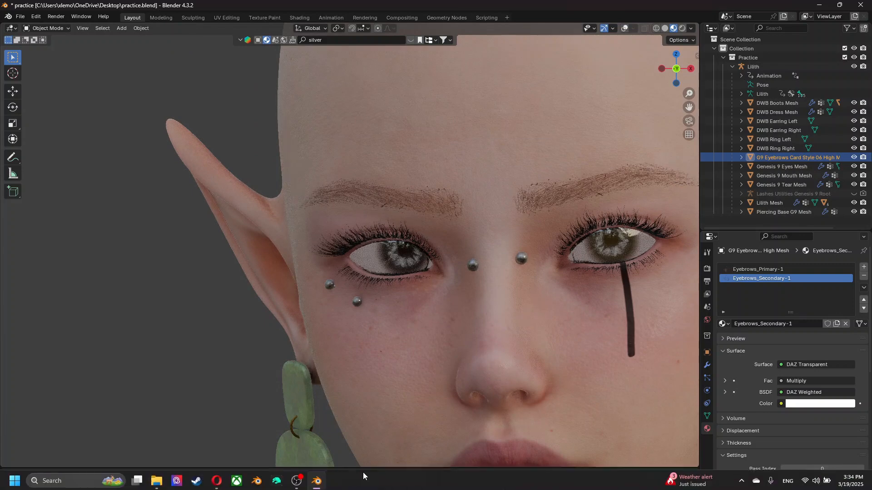
{"action": "left_click", "coordinate": [299, 481]}
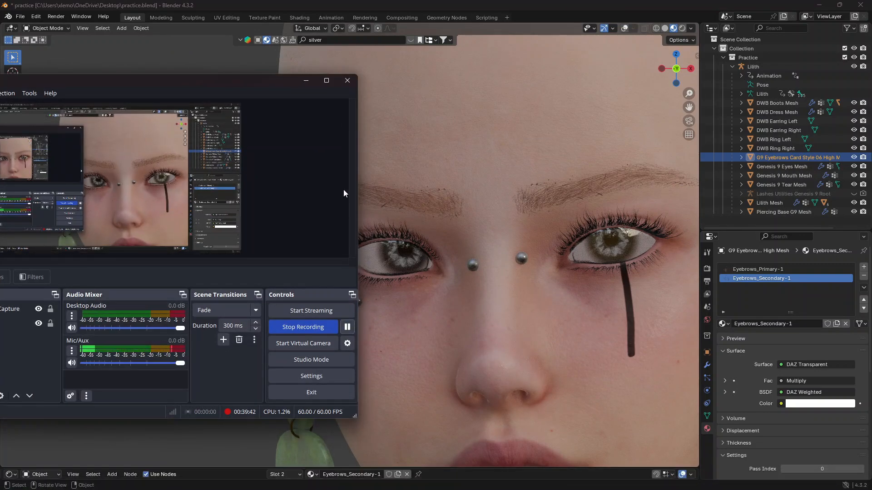
{"action": "left_click", "coordinate": [306, 81]}
Show the full character in solid shading and add a camera to the scene
{"action": "scroll", "coordinate": [527, 198], "scroll_direction": "down", "scroll_amount": 6}
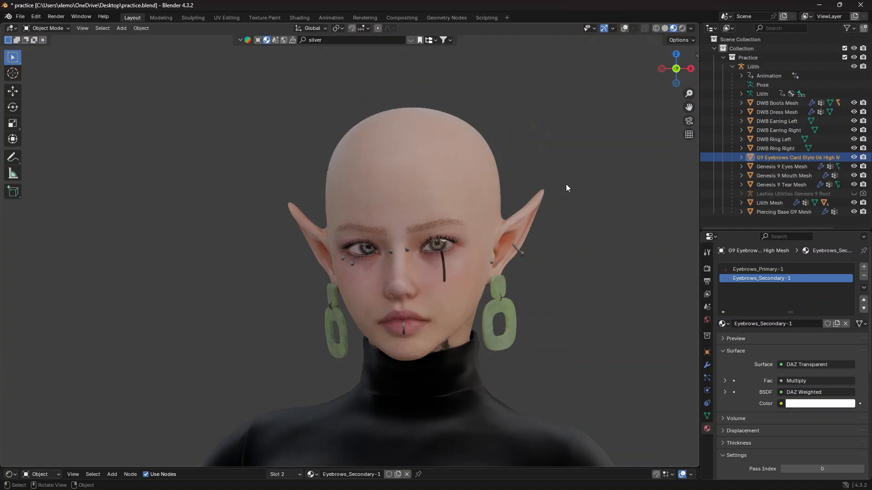
{"action": "scroll", "coordinate": [566, 187], "scroll_direction": "down", "scroll_amount": 2}
{"action": "mouse_move", "coordinate": [689, 108]}
{"action": "left_mouse_down"}
{"action": "mouse_move", "coordinate": [693, 87]}
{"action": "mouse_move", "coordinate": [689, 107]}
{"action": "left_mouse_up"}
{"action": "scroll", "coordinate": [541, 236], "scroll_direction": "down", "scroll_amount": 7}
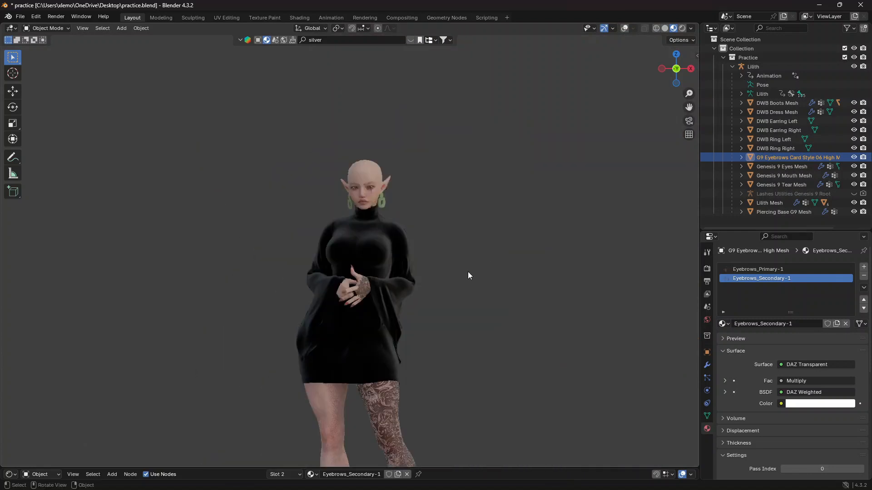
{"action": "middle_click_drag", "start_coordinate": [386, 305], "coordinate": [382, 320]}
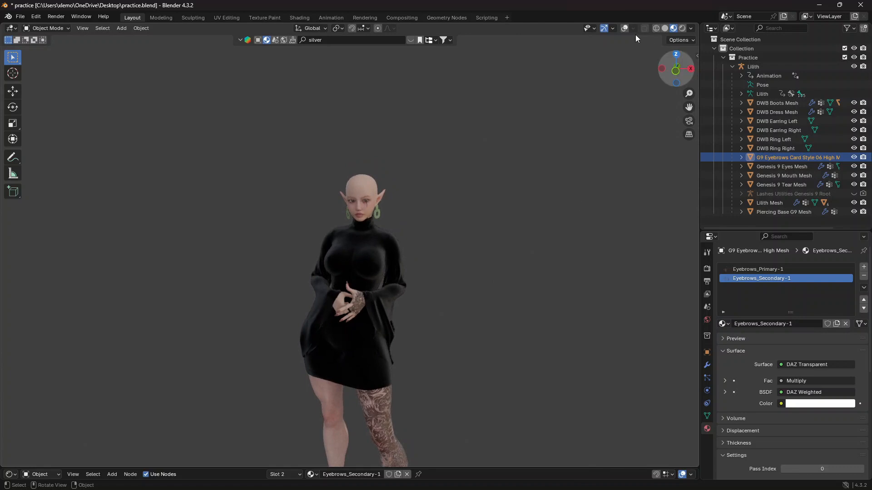
{"action": "left_click", "coordinate": [664, 28]}
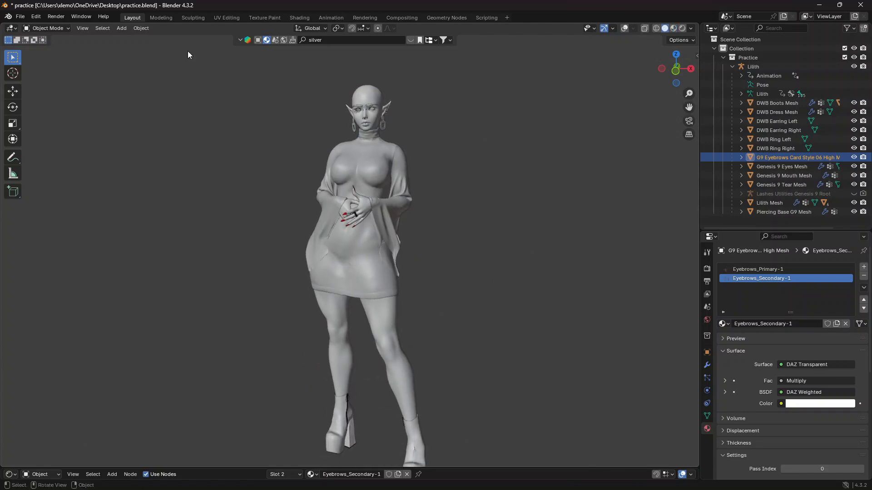
{"action": "left_click", "coordinate": [121, 28]}
{"action": "left_click", "coordinate": [139, 169]}
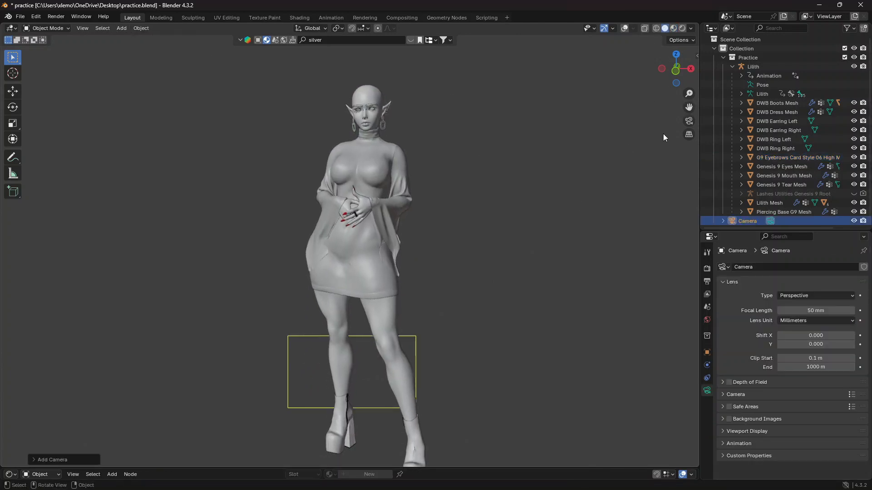
Look through the camera and apply the mio format preset for a 1728 × 2160 px output
{"action": "left_click", "coordinate": [689, 121]}
{"action": "left_click", "coordinate": [707, 282]}
{"action": "left_click", "coordinate": [851, 266]}
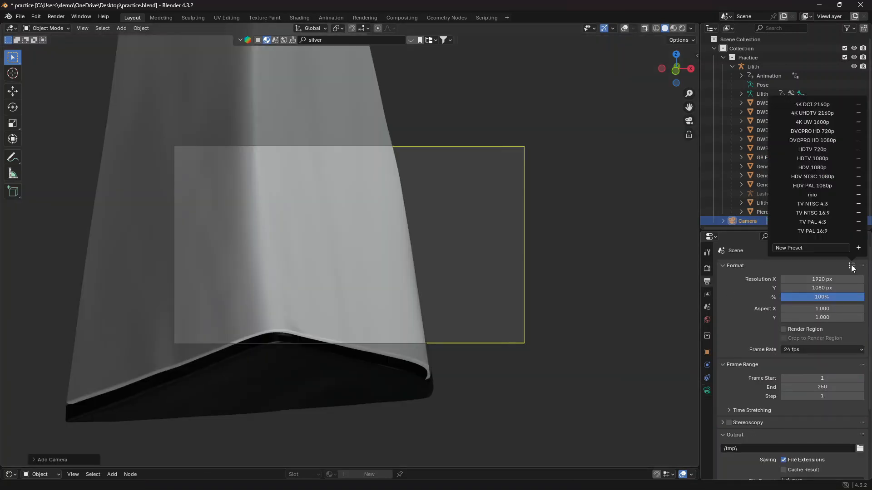
{"action": "left_click", "coordinate": [831, 195]}
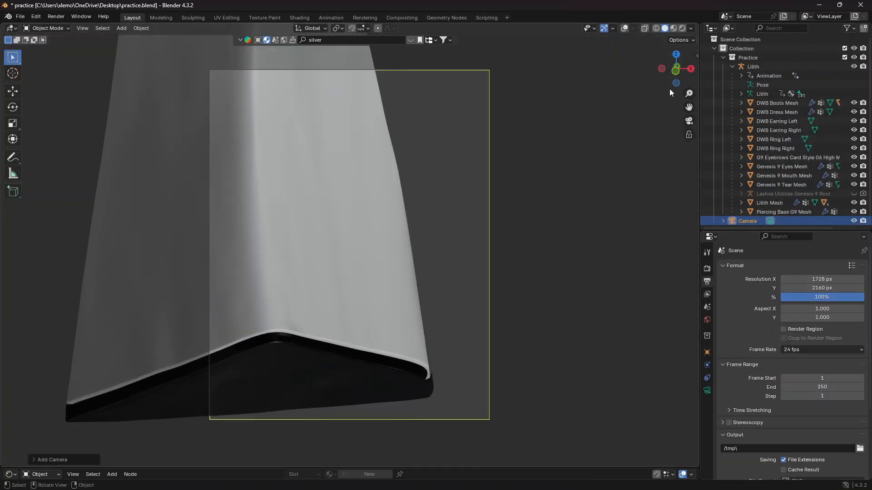
Lock the camera to the view so that navigating moves the camera
{"action": "left_click", "coordinate": [697, 55]}
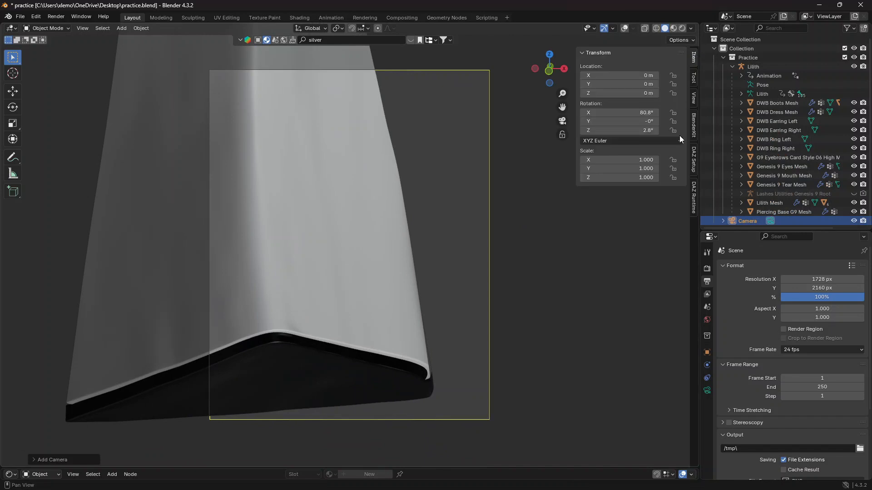
{"action": "left_click", "coordinate": [695, 101]}
{"action": "left_click", "coordinate": [626, 176]}
Position the camera so its frame holds the character from the top of the head to the dress hem
{"action": "middle_click_drag", "start_coordinate": [536, 182], "coordinate": [540, 140]}
{"action": "scroll", "coordinate": [540, 140], "scroll_direction": "down", "scroll_amount": 6}
{"action": "left_click", "coordinate": [561, 121]}
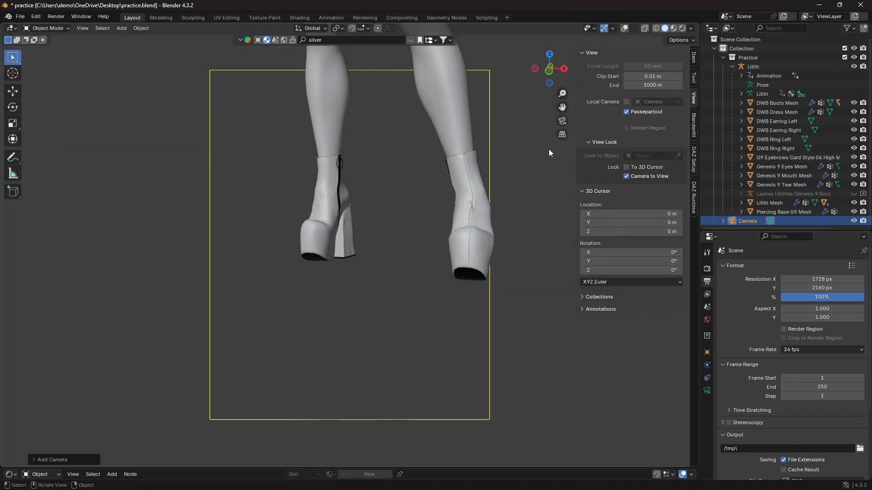
{"action": "left_click", "coordinate": [562, 121]}
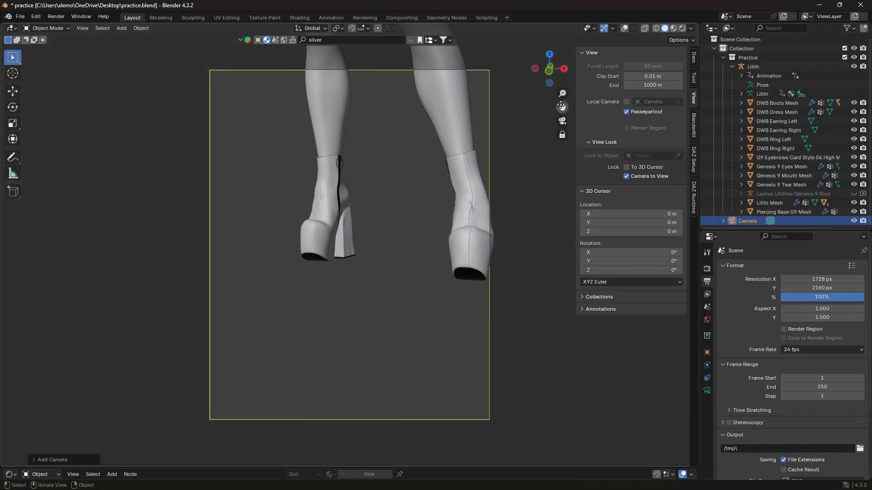
{"action": "left_click_drag", "start_coordinate": [562, 107], "coordinate": [518, 463]}
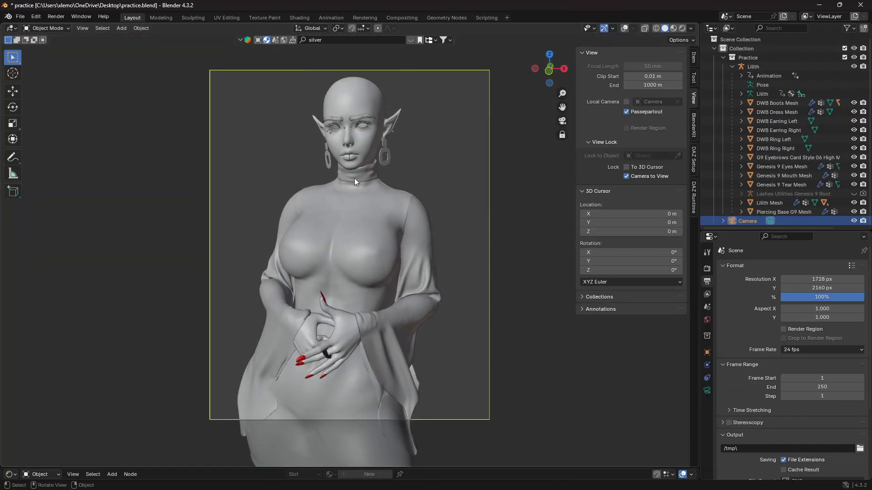
{"action": "scroll", "coordinate": [350, 174], "scroll_direction": "down", "scroll_amount": 4}
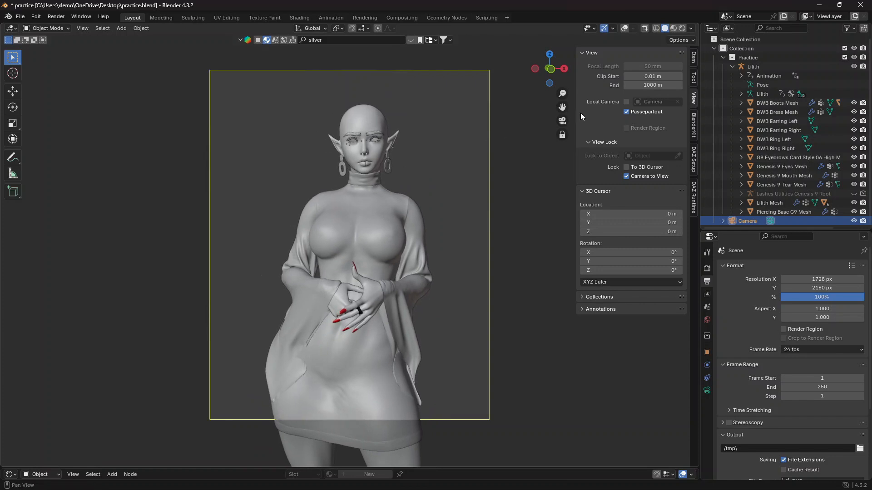
{"action": "left_click_drag", "start_coordinate": [564, 107], "coordinate": [561, 81]}
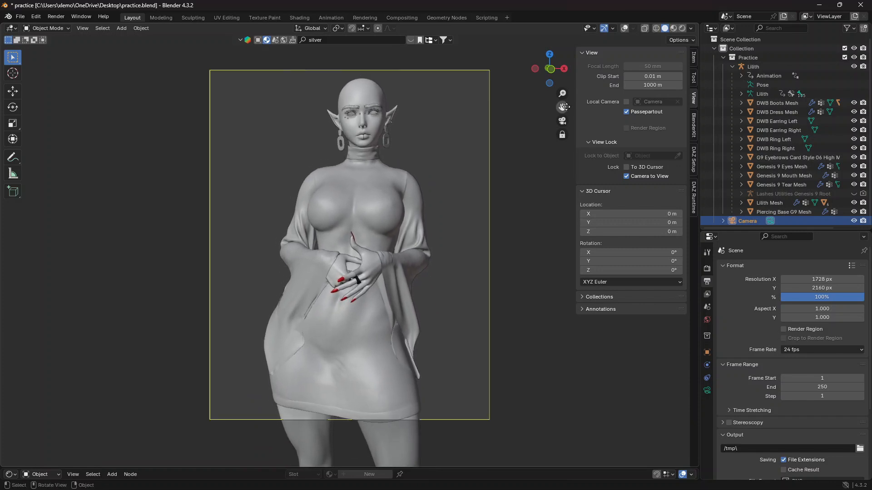
{"action": "middle_click_drag", "start_coordinate": [418, 265], "coordinate": [322, 266]}
Set the camera's focal length to 35 mm
{"action": "left_click", "coordinate": [707, 268]}
{"action": "left_click", "coordinate": [707, 389]}
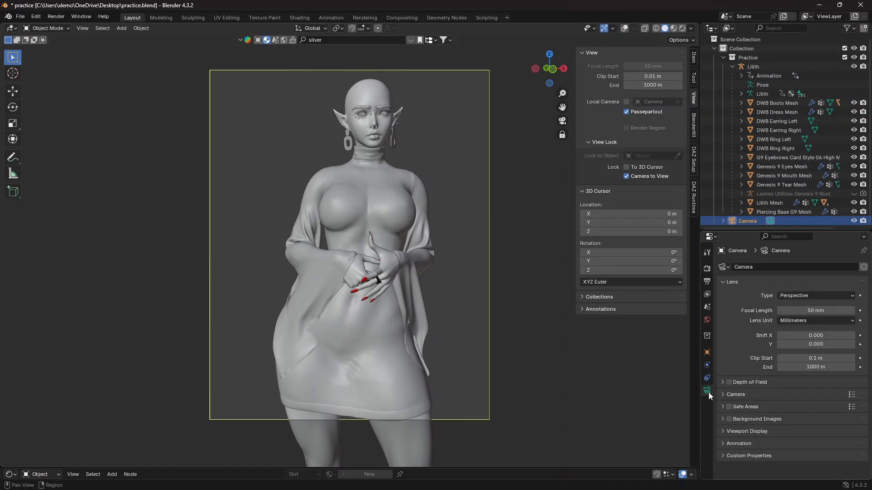
{"action": "left_click", "coordinate": [844, 311]}
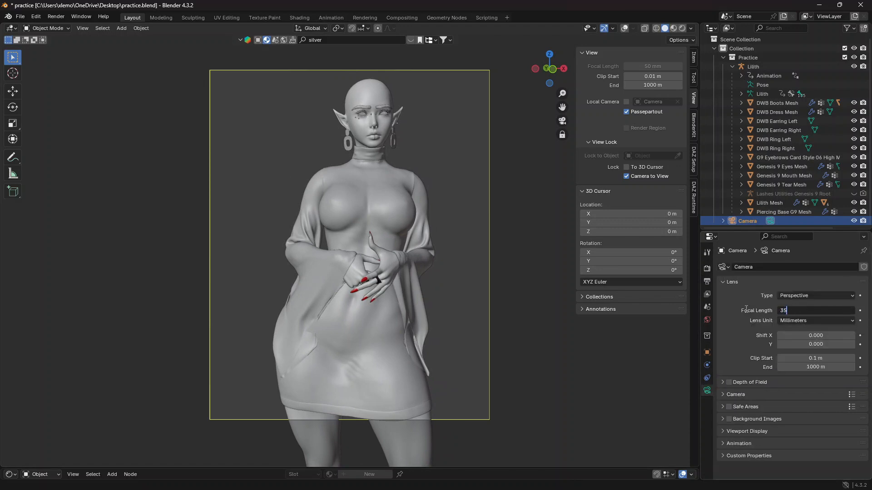
{"action": "type", "text": "35"}
{"action": "key", "text": "Return"}
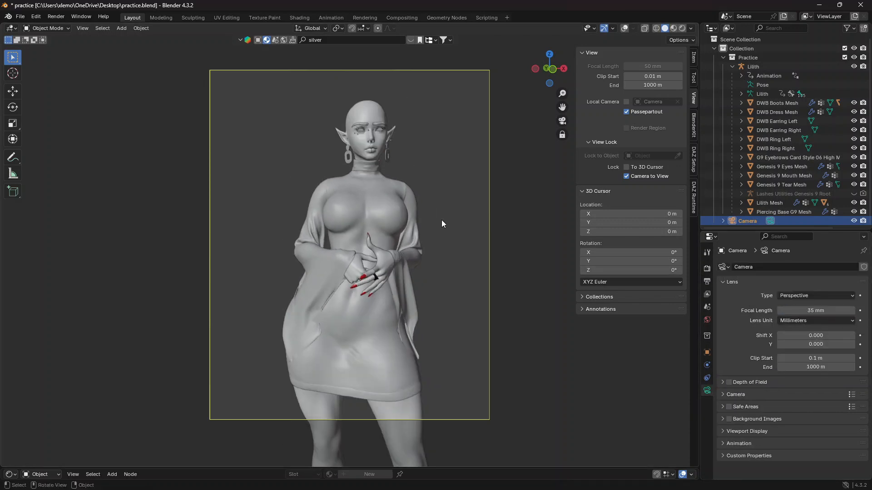
Reframe the camera on the character from a slightly different angle, with the head near the frame's upper edge
{"action": "mouse_move", "coordinate": [443, 223]}
{"action": "middle_mouse_down"}
{"action": "mouse_move", "coordinate": [385, 235]}
{"action": "mouse_move", "coordinate": [427, 223]}
{"action": "middle_mouse_up"}
{"action": "left_click_drag", "start_coordinate": [564, 107], "coordinate": [562, 86]}
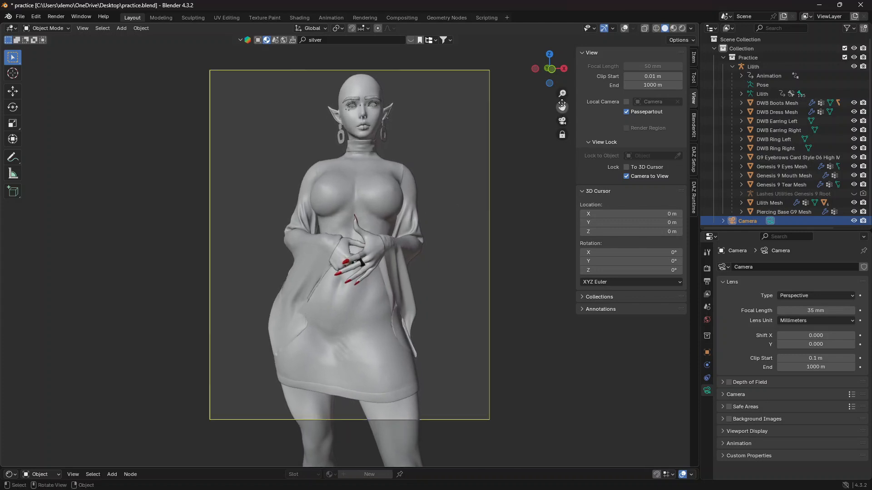
{"action": "middle_click_drag", "start_coordinate": [441, 159], "coordinate": [438, 165]}
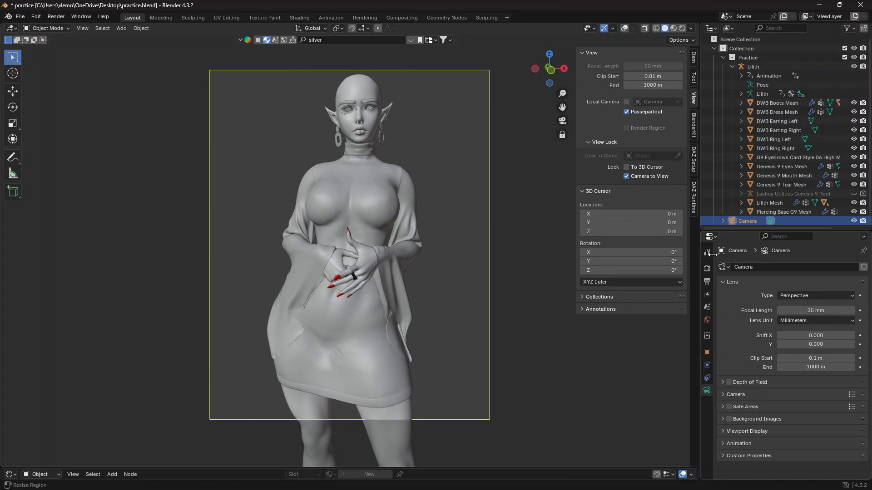
Set the render engine to Cycles and show the viewport in rendered shading
{"action": "left_click", "coordinate": [707, 268]}
{"action": "left_click", "coordinate": [811, 268]}
{"action": "left_click", "coordinate": [802, 298]}
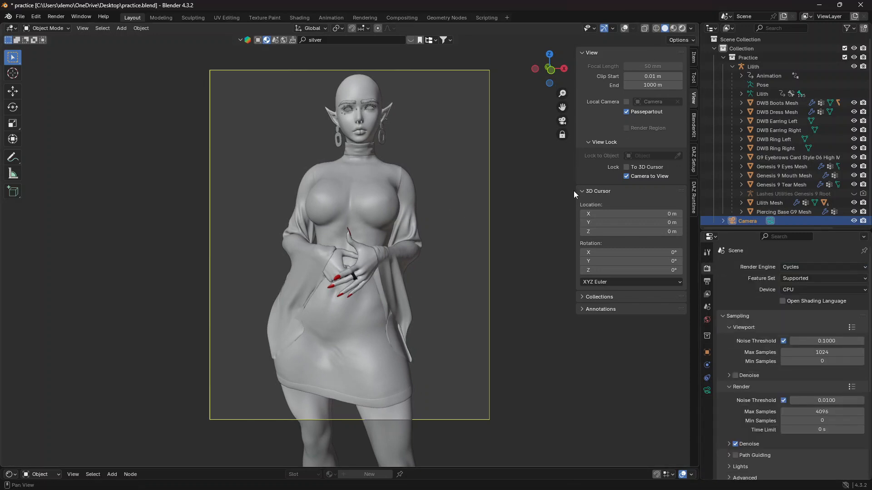
{"action": "key", "text": "z"}
{"action": "key", "text": "8"}
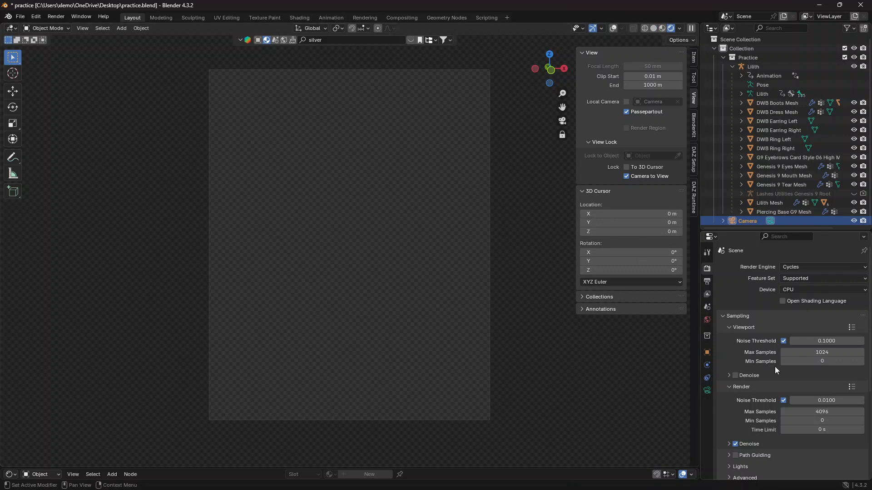
Enable Render Region for the output and turn on viewport denoising
{"action": "left_click", "coordinate": [707, 282]}
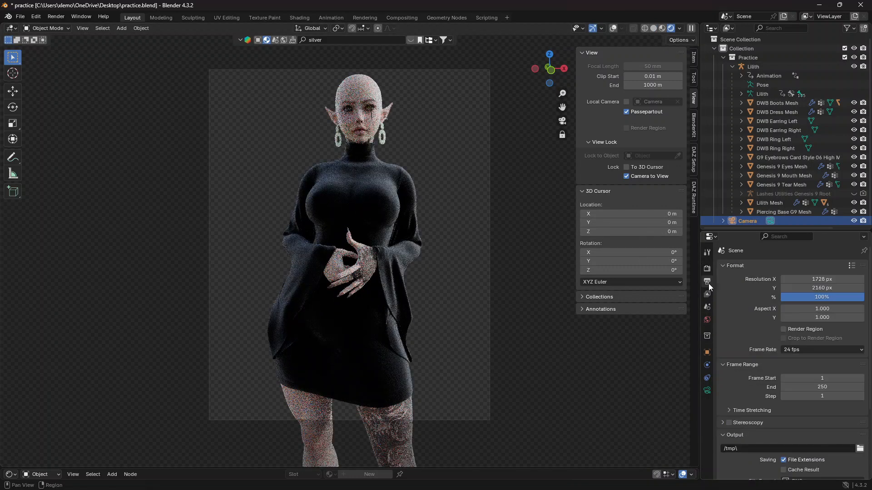
{"action": "left_click", "coordinate": [800, 329]}
{"action": "left_click", "coordinate": [707, 268]}
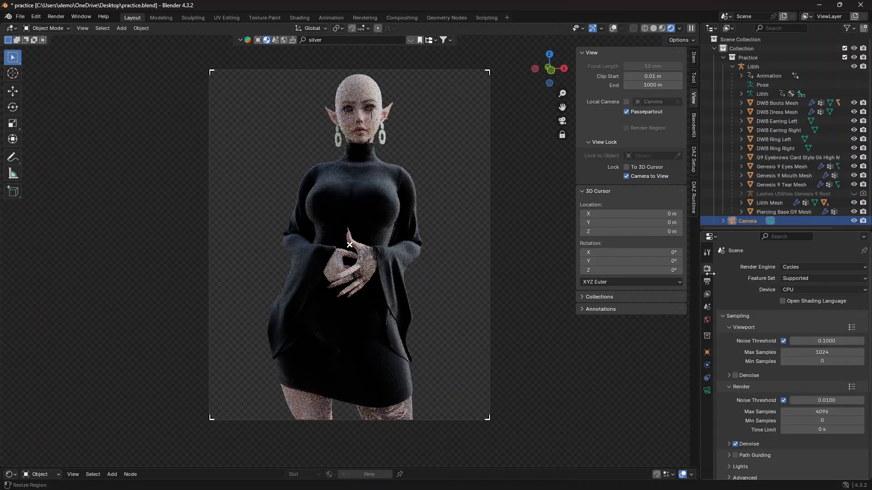
{"action": "left_click", "coordinate": [736, 377]}
{"action": "left_click", "coordinate": [739, 378]}
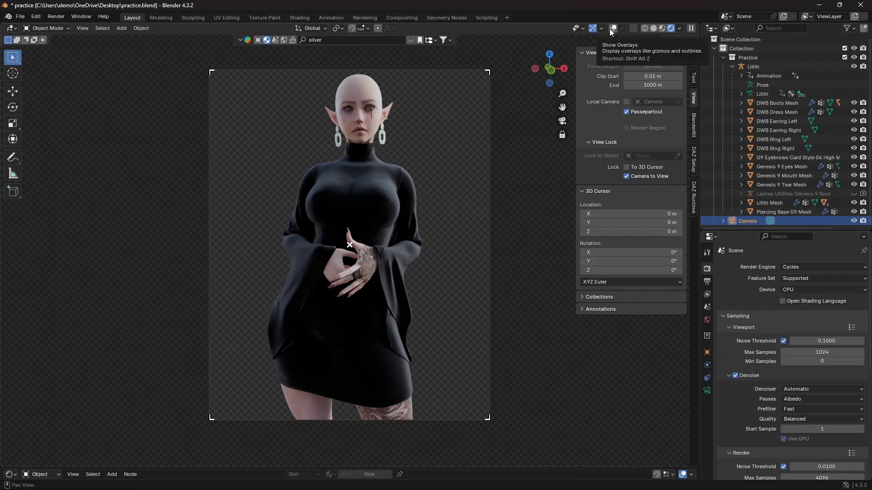
Move the camera in to a close-up of the character's face
{"action": "scroll", "coordinate": [415, 205], "scroll_direction": "up", "scroll_amount": 6}
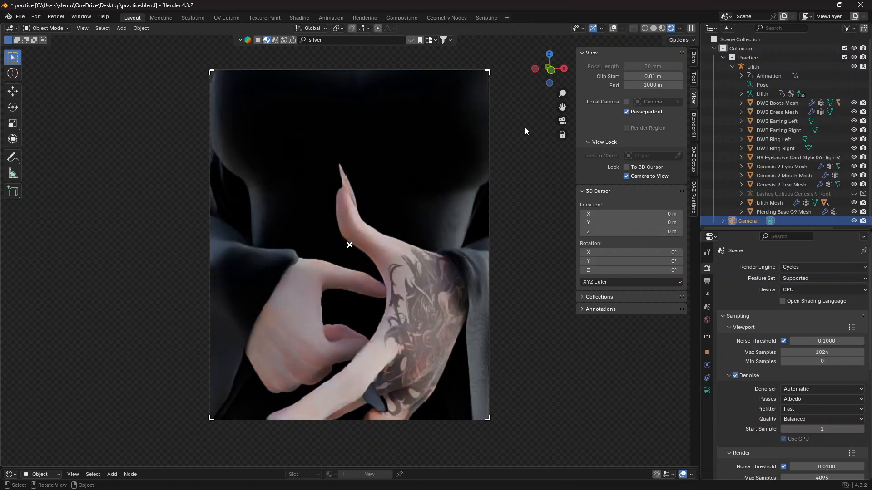
{"action": "left_click_drag", "start_coordinate": [562, 107], "coordinate": [564, 363]}
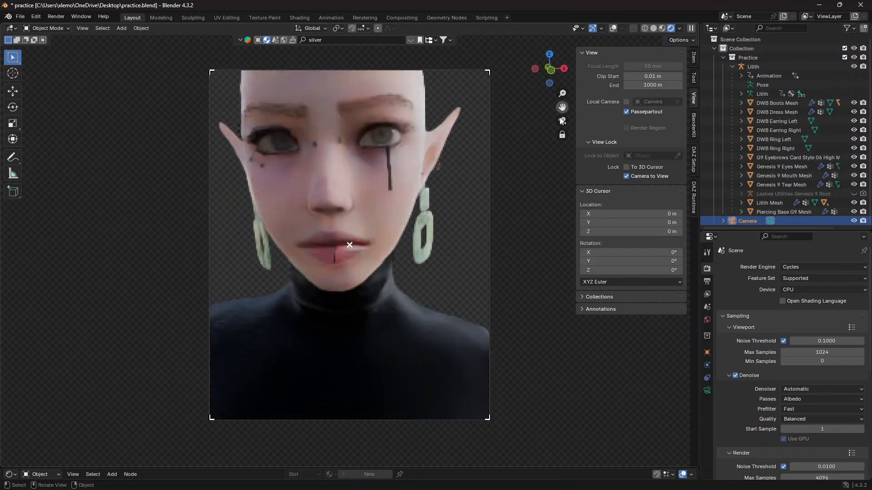